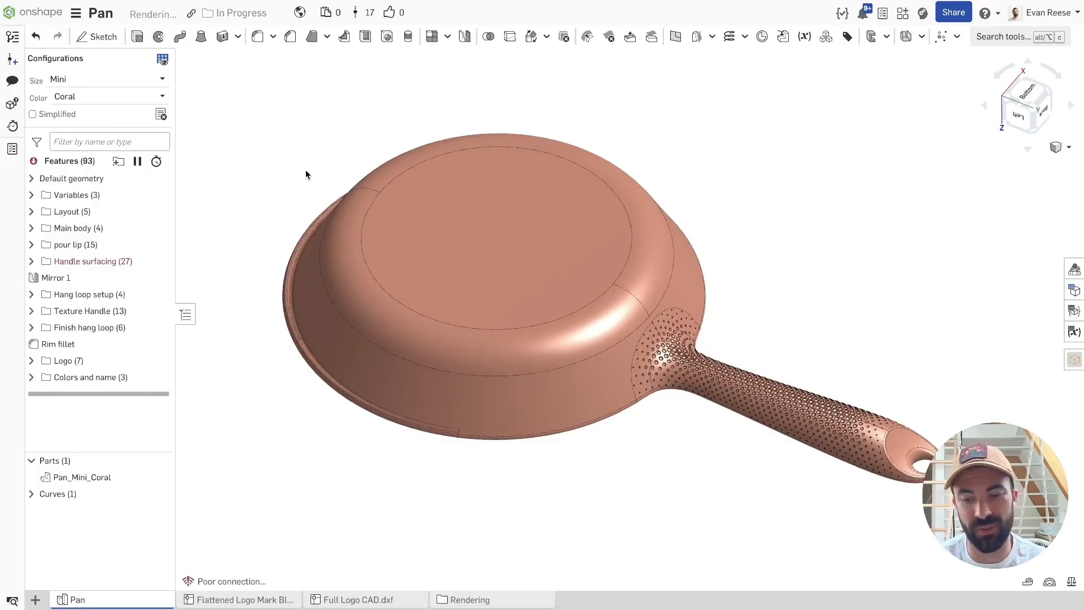
pyautogui.hotkey('shift', '7')
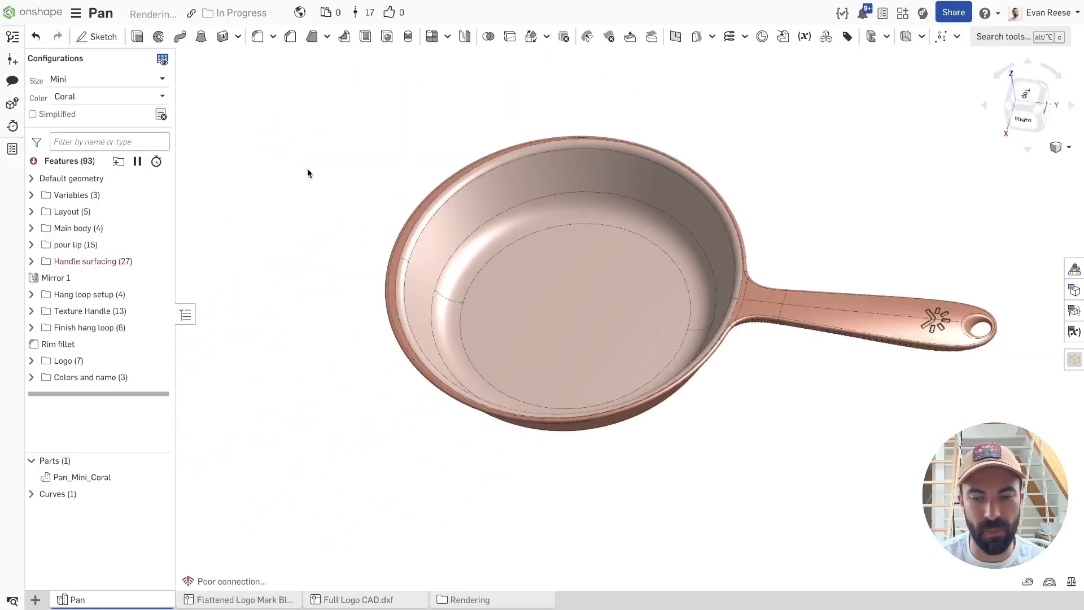
pyautogui.moveTo(307, 168); pyautogui.dragTo(328, 201, button='right')
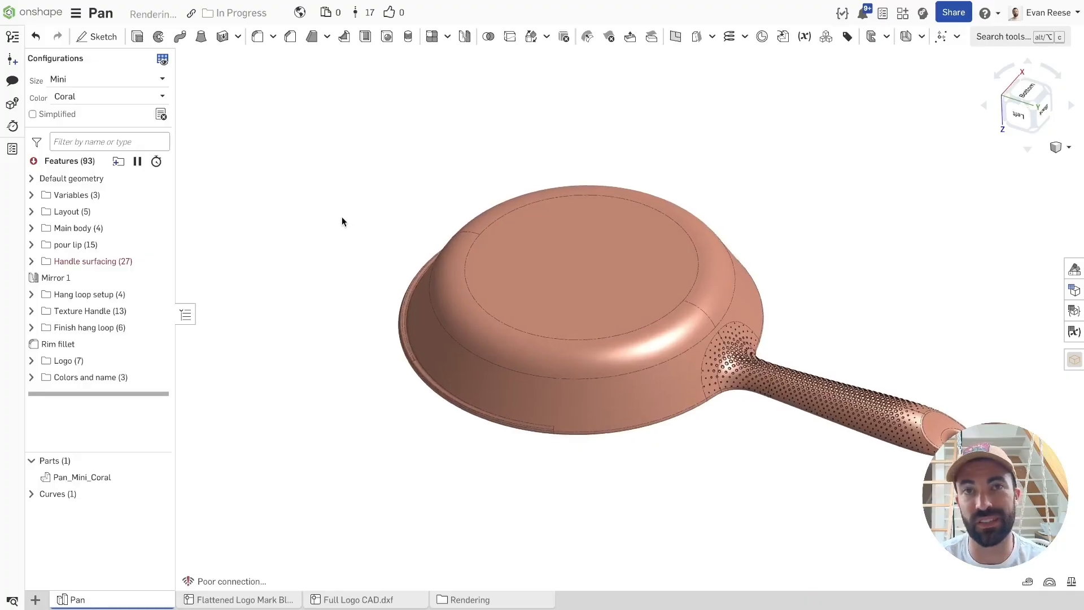
pyautogui.moveTo(342, 218); pyautogui.dragTo(340, 221, button='middle')
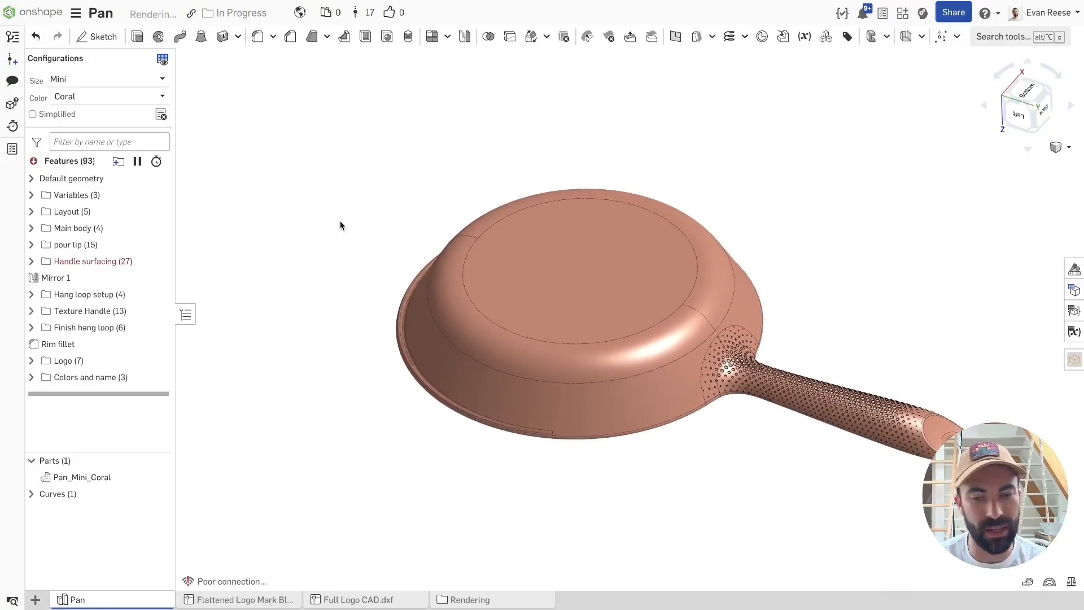
pyautogui.moveTo(340, 221); pyautogui.dragTo(345, 227, button='right')
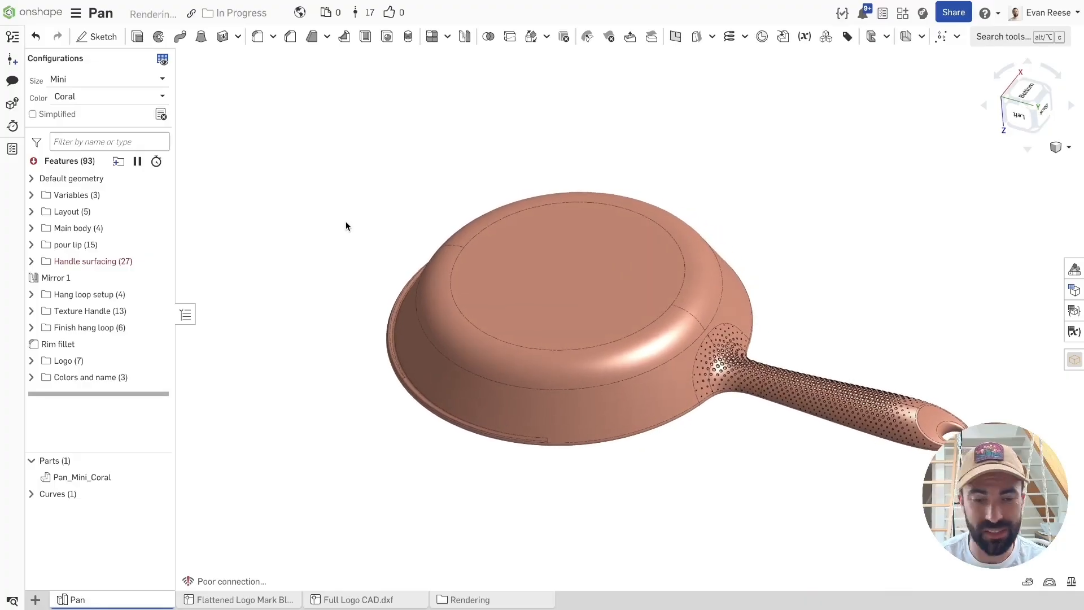
pyautogui.scroll(1, 344, 225)
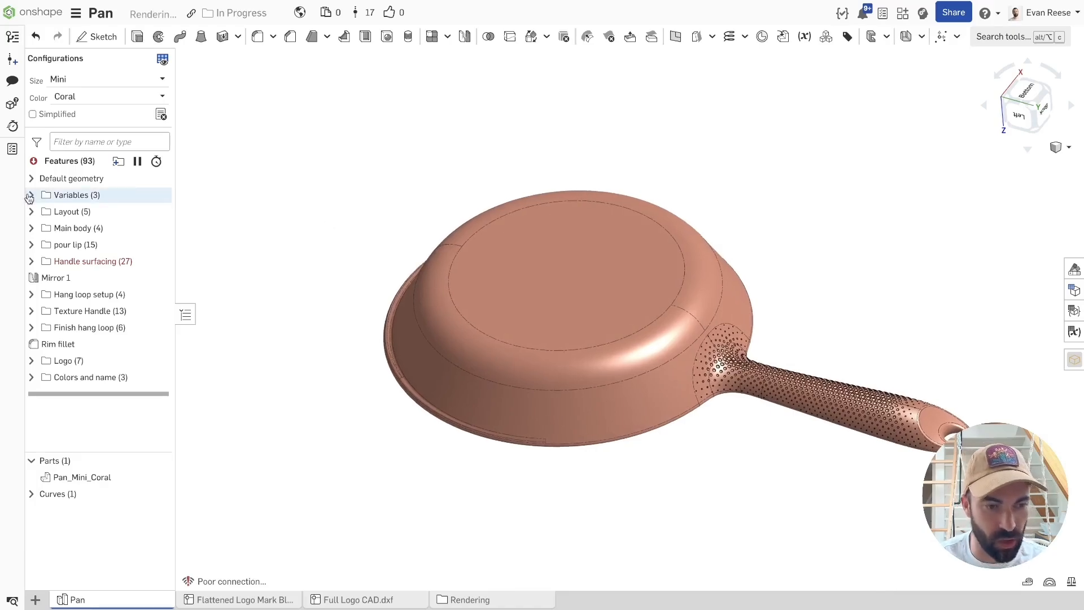
# Roll the feature history back to just after the Variables folder, expand the folder and highlight its three variables.
pyautogui.moveTo(97, 393); pyautogui.dragTo(80, 207)
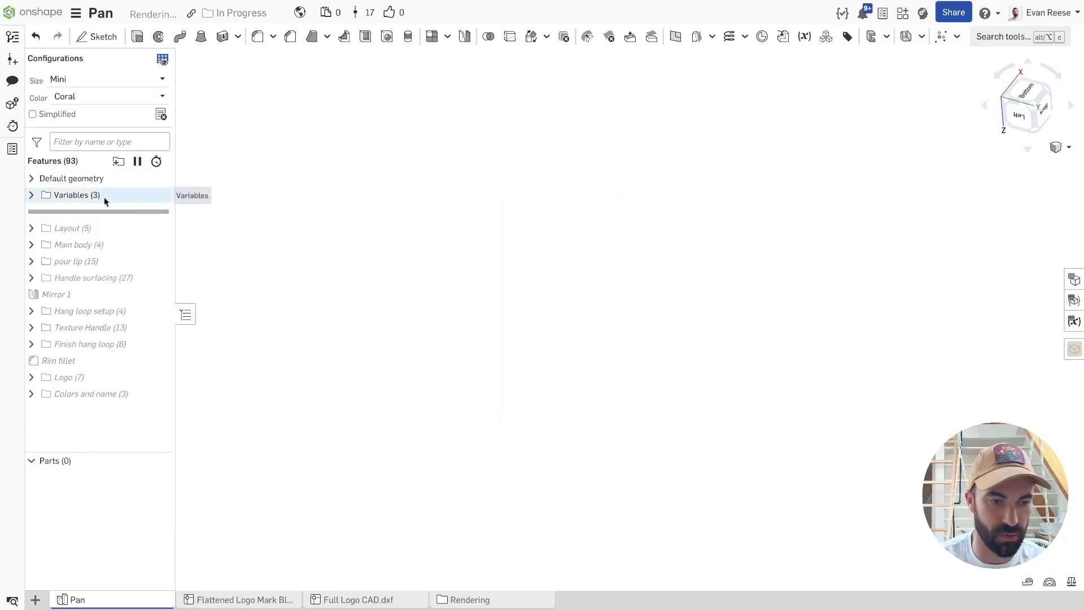
pyautogui.click(31, 195)
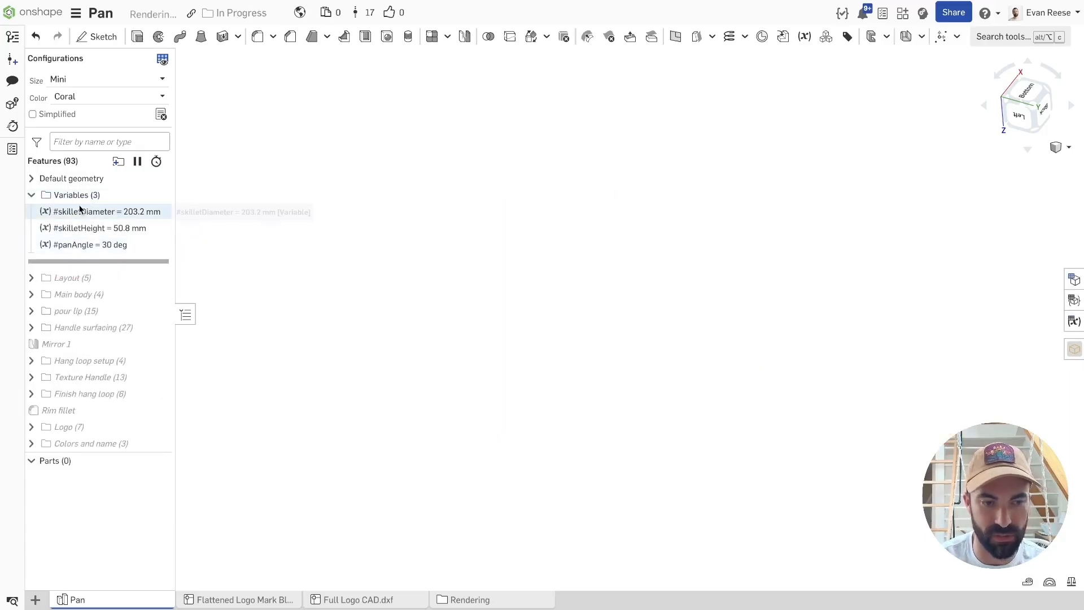
pyautogui.click(80, 212)
pyautogui.keyDown('shift'); pyautogui.click(80, 244); pyautogui.keyUp('shift')
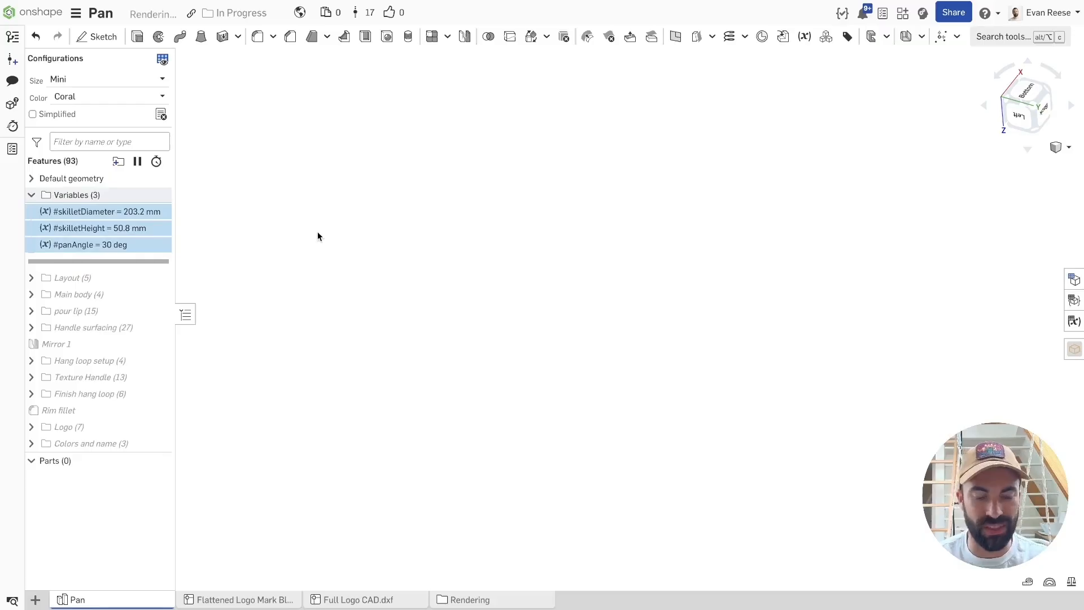
pyautogui.moveTo(79, 248); pyautogui.dragTo(90, 214)
pyautogui.click(90, 214)
pyautogui.click(272, 226)
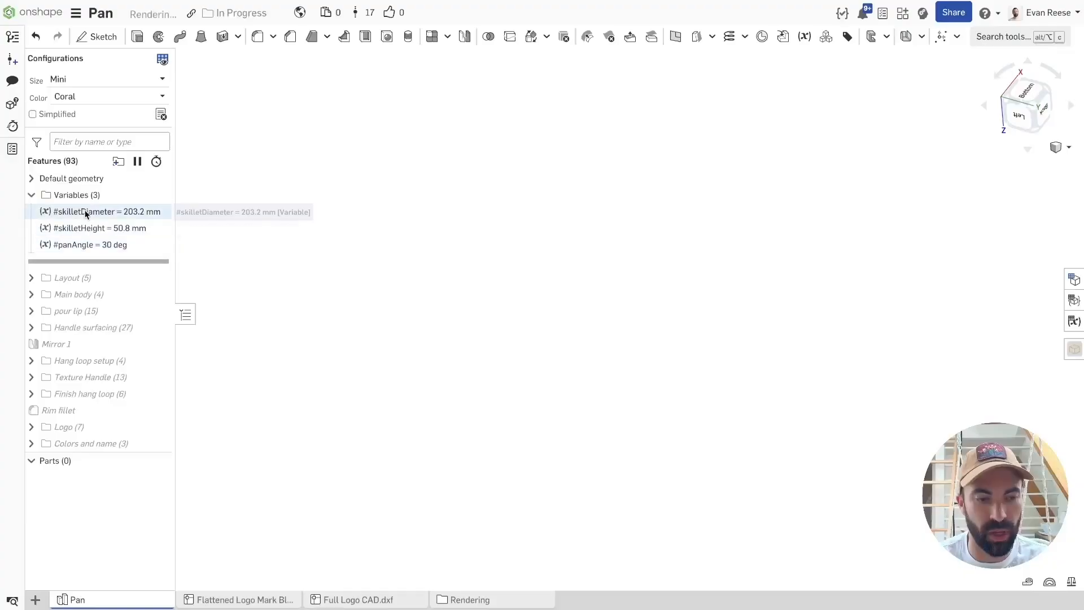
# Review the skillet diameter, skillet height and pan angle variables in the variable table, and close the table.
pyautogui.moveTo(85, 213); pyautogui.dragTo(414, 315)
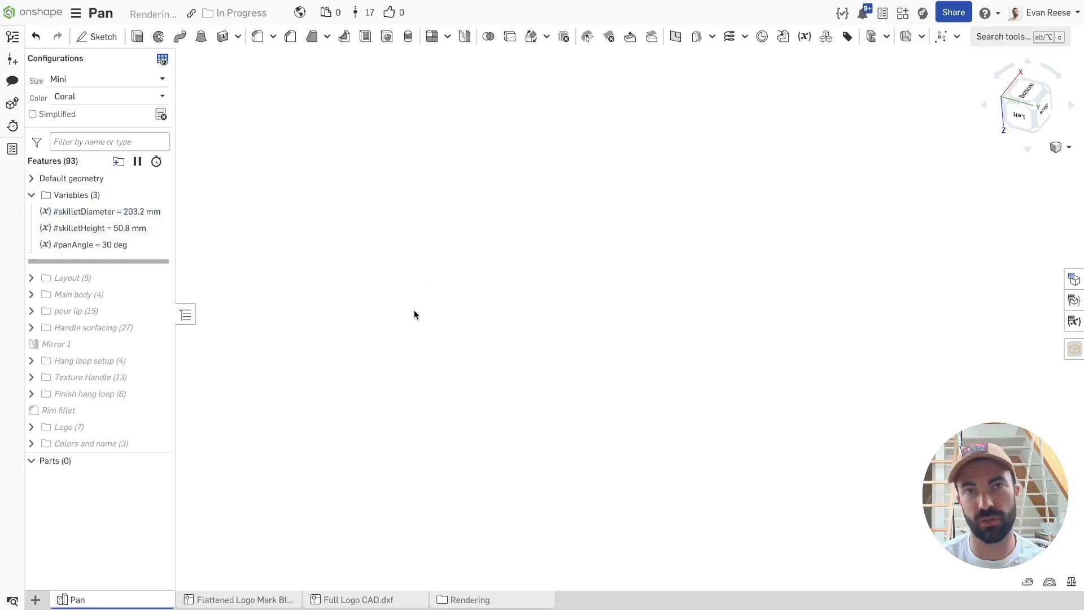
pyautogui.moveTo(101, 213); pyautogui.dragTo(84, 227)
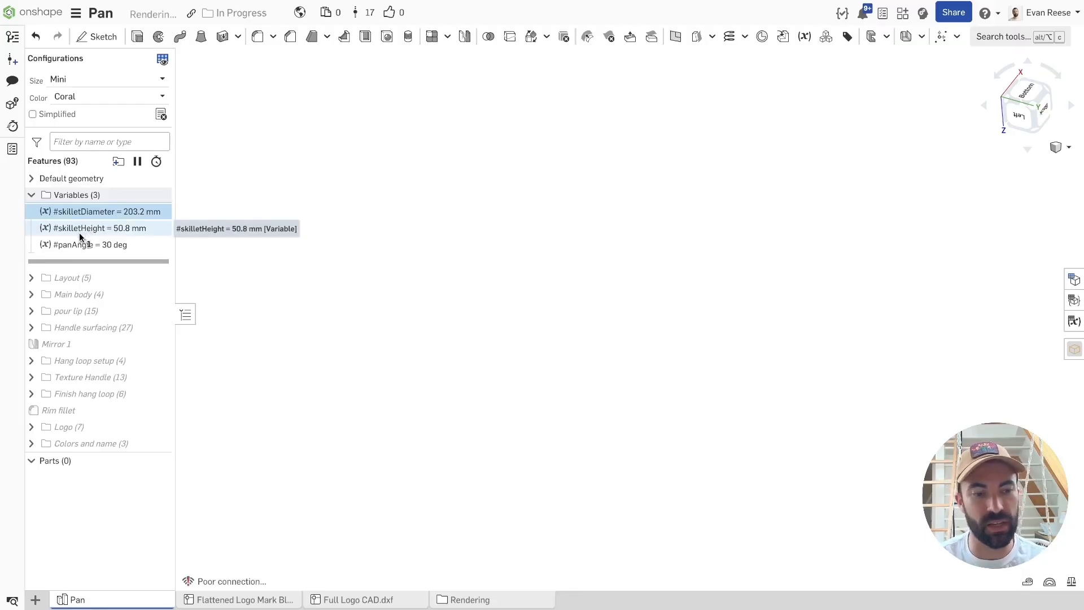
pyautogui.keyDown('shift'); pyautogui.click(65, 244); pyautogui.keyUp('shift')
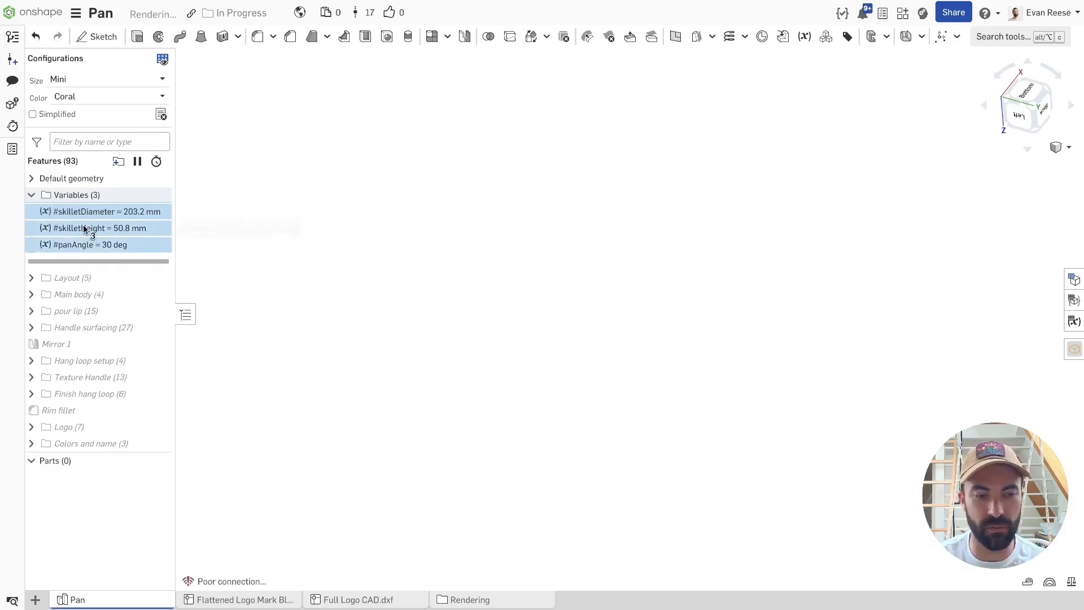
pyautogui.click(374, 256)
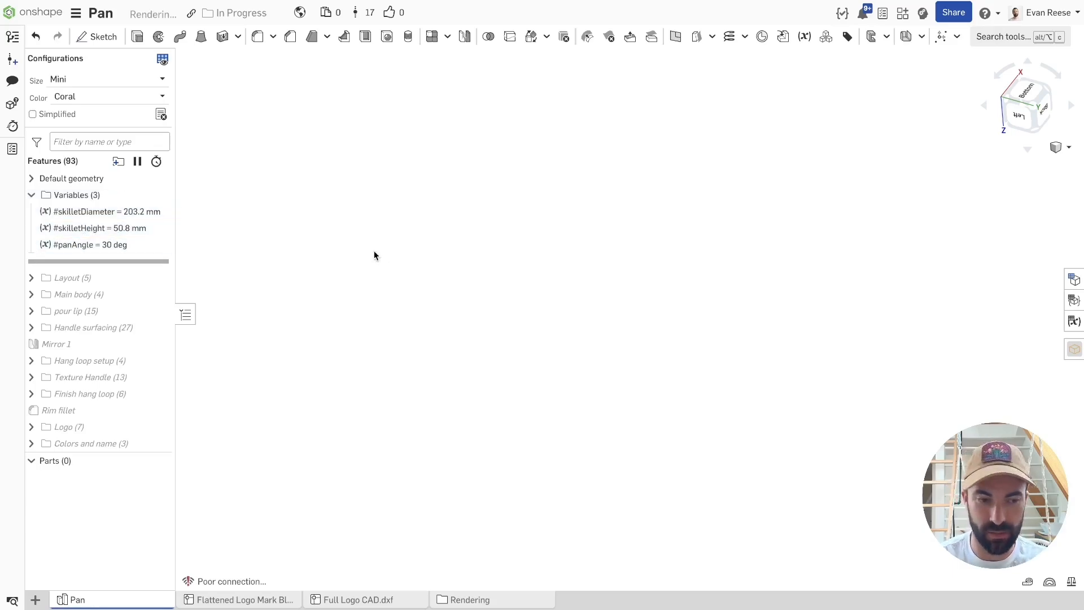
pyautogui.click(1074, 321)
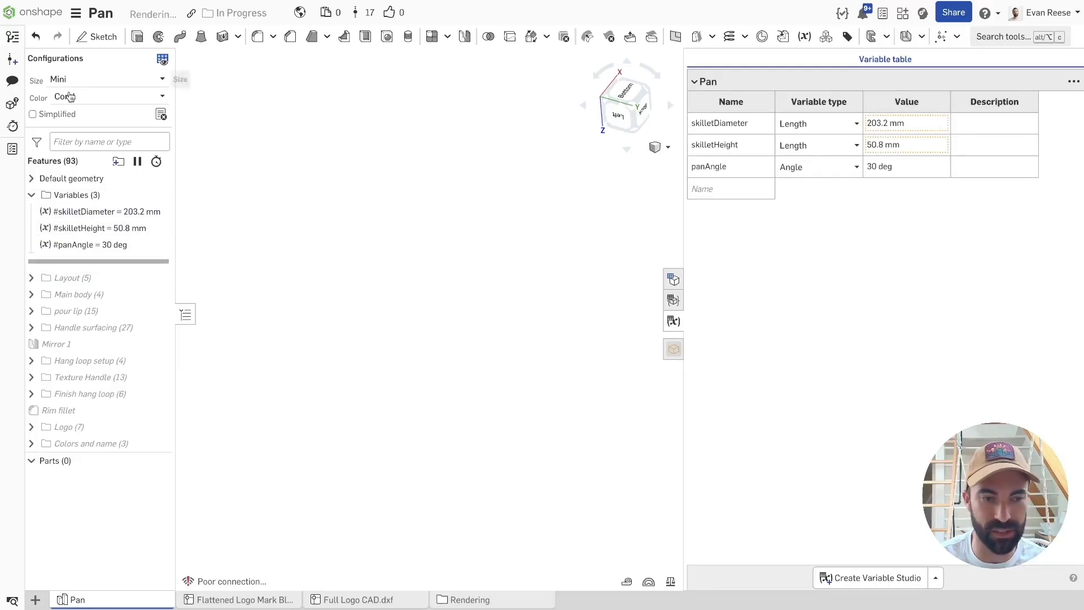
pyautogui.click(677, 323)
# Roll the feature history forward to just after the Layout folder and expand that folder.
pyautogui.rightClick(101, 279)
pyautogui.moveTo(164, 339)
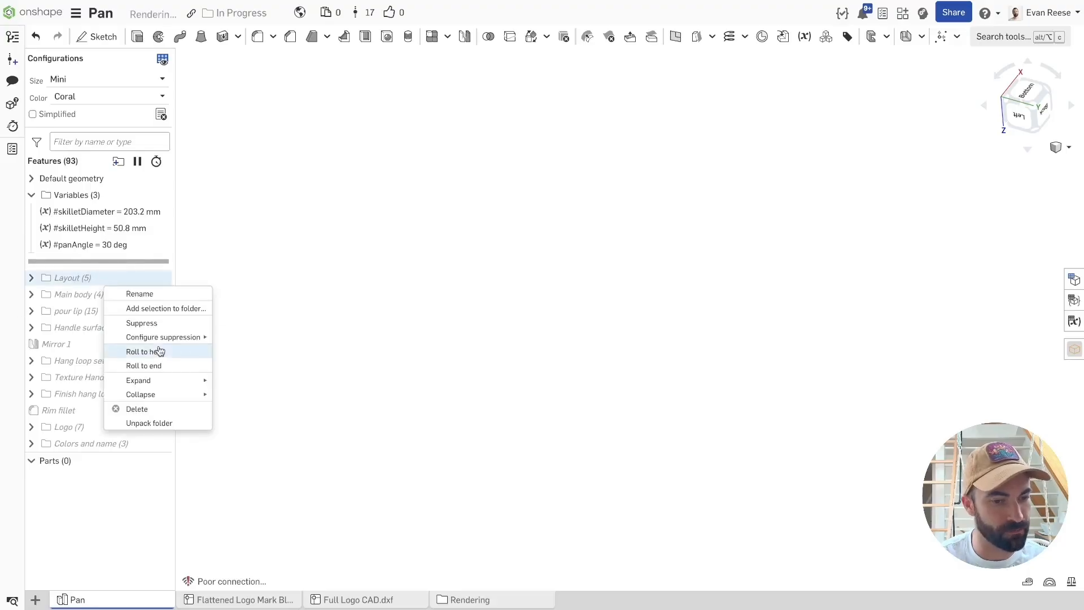
pyautogui.click(152, 351)
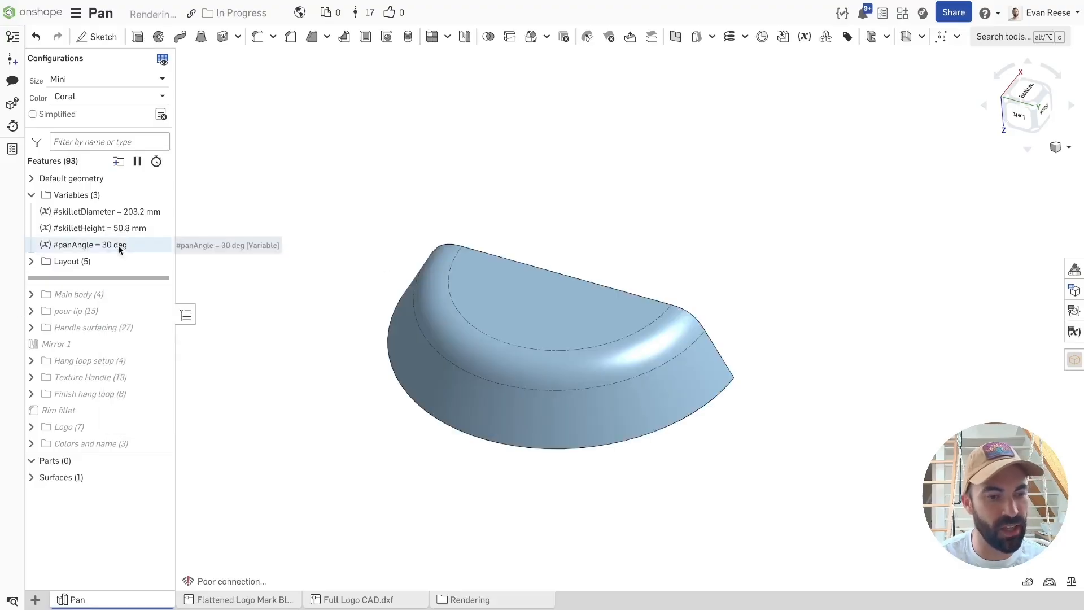
pyautogui.moveTo(409, 180); pyautogui.dragTo(582, 114, button='right')
pyautogui.click(32, 261)
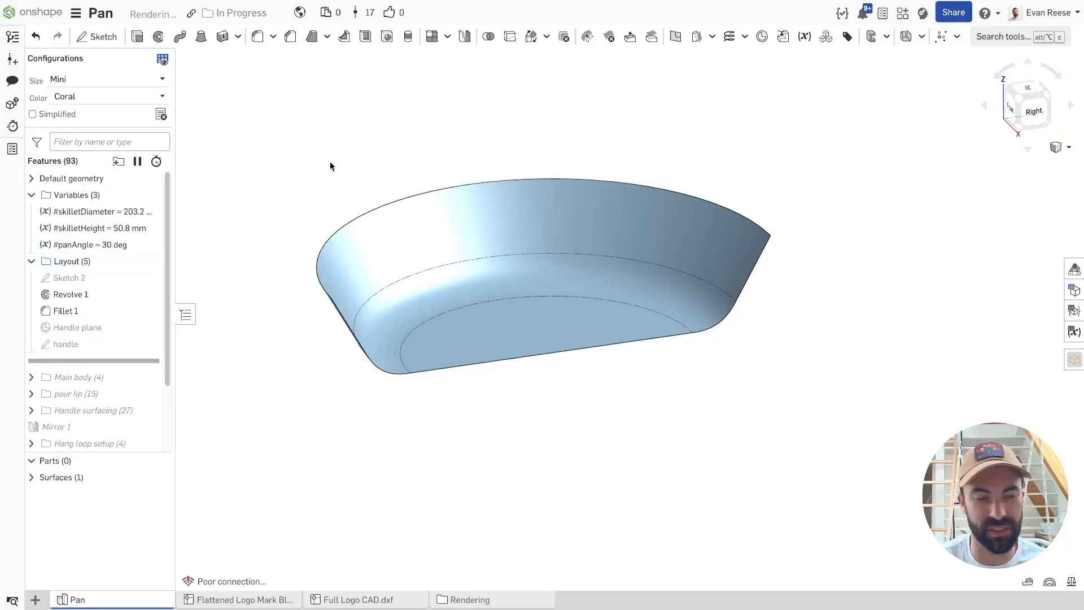
# Inspect the variable-driven profile dimensions in Sketch 2, and highlight the surfaces made by Revolve 1.
pyautogui.doubleClick(69, 278)
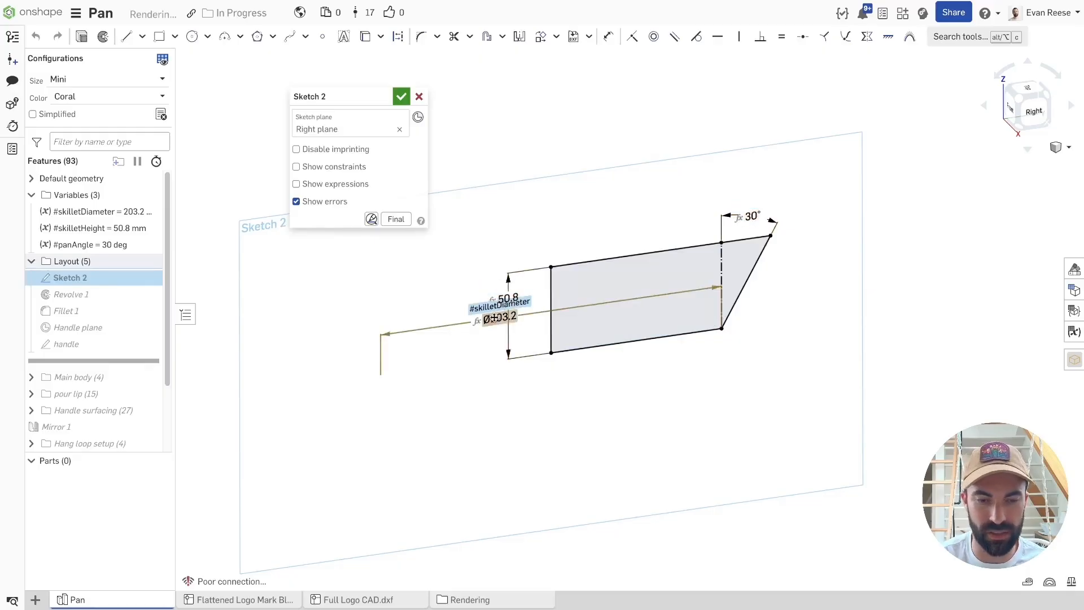
pyautogui.click(402, 98)
pyautogui.click(85, 295)
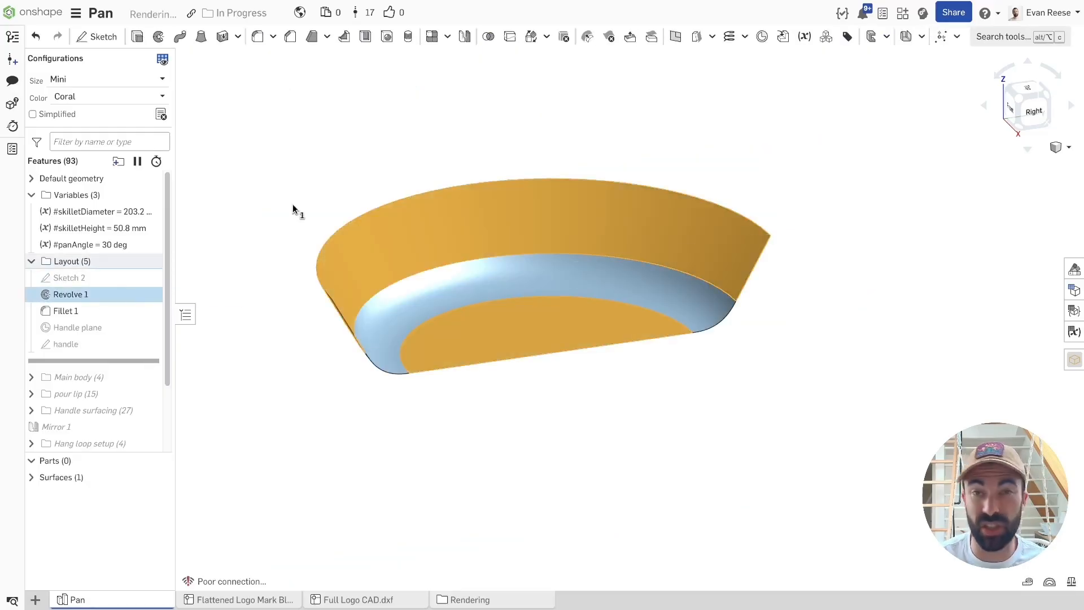
# Roll the history back to just after Revolve 1, and advance it past Fillet 1 to compare the shapes.
pyautogui.rightClick(94, 294)
pyautogui.click(138, 460)
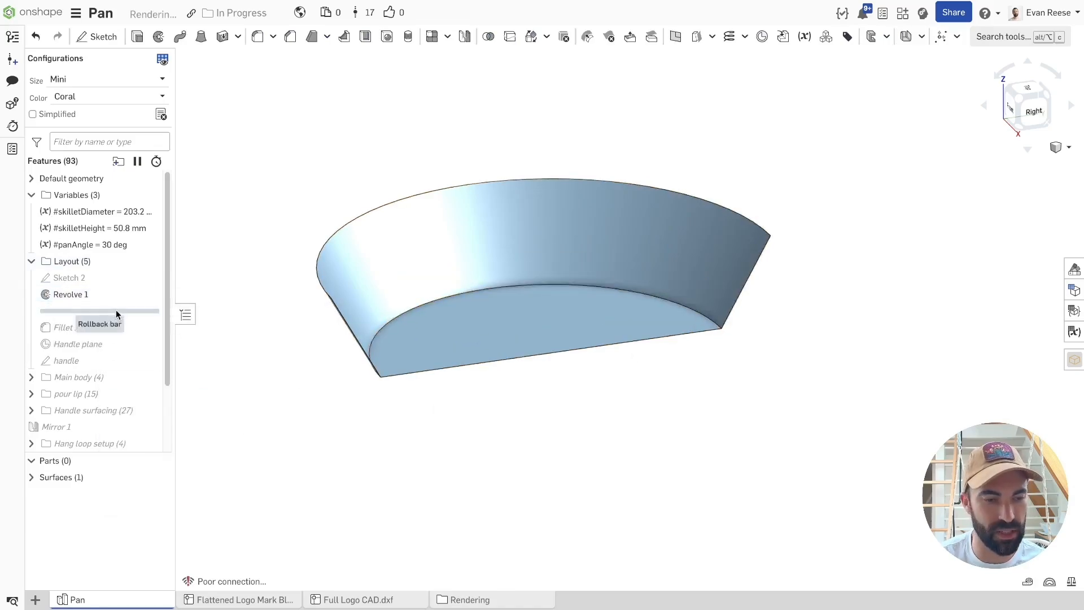
pyautogui.moveTo(103, 326); pyautogui.dragTo(103, 332)
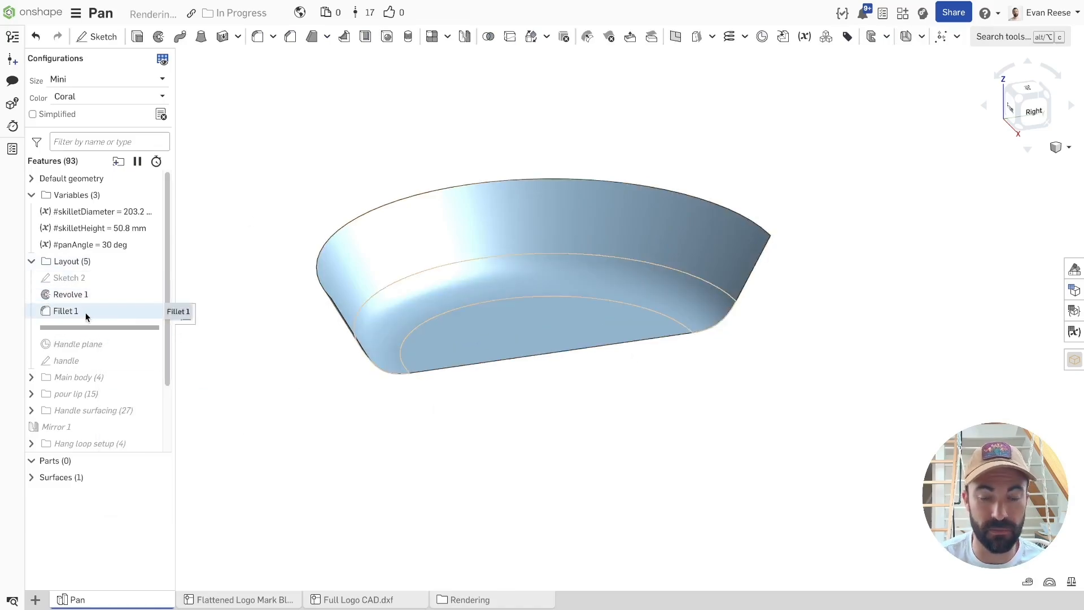
# Open Fillet 1 for editing and review its curvature control, radius and magnitude settings.
pyautogui.click(85, 312)
pyautogui.doubleClick(84, 311)
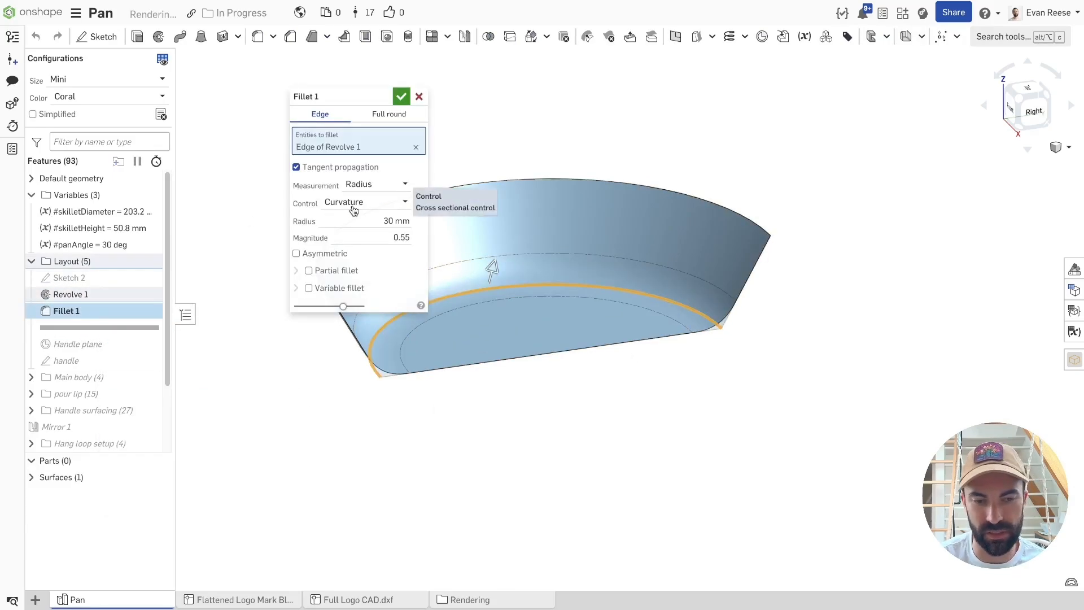
pyautogui.click(390, 236)
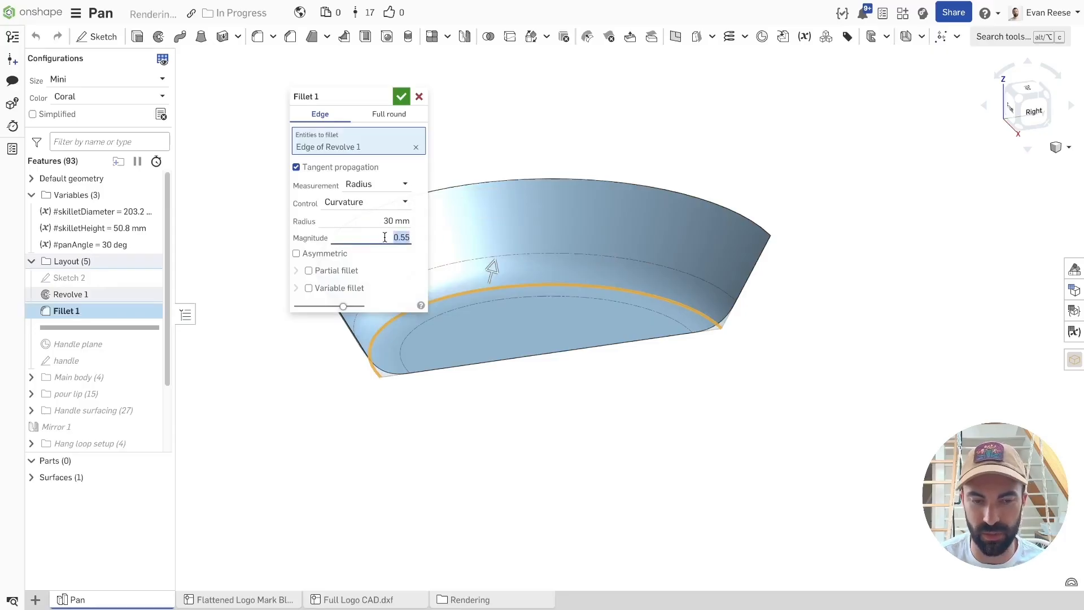
pyautogui.click(551, 94)
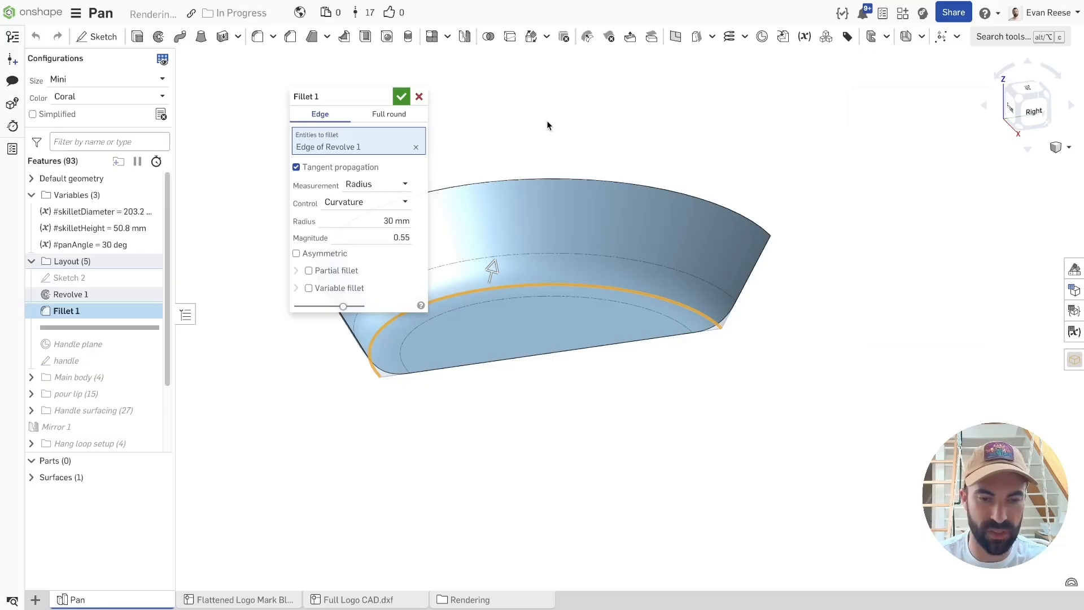
# Run a curve/surface analysis on the previewed fillet with 5 V curves, and examine its curvature combs at the bottom corner.
pyautogui.hotkey('shift', 'c')
pyautogui.moveTo(549, 126); pyautogui.dragTo(563, 174, button='right')
pyautogui.scroll(5, 606, 208)
pyautogui.moveTo(616, 210); pyautogui.dragTo(679, 343, button='right')
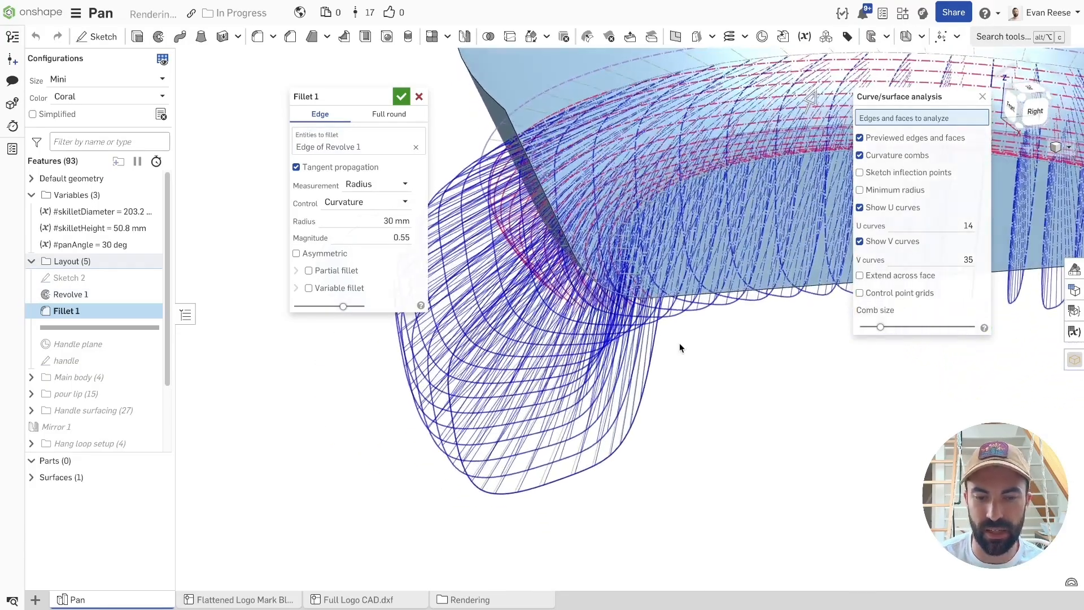
pyautogui.moveTo(879, 330)
pyautogui.mouseDown()
pyautogui.moveTo(894, 328)
pyautogui.moveTo(879, 328)
pyautogui.mouseUp()
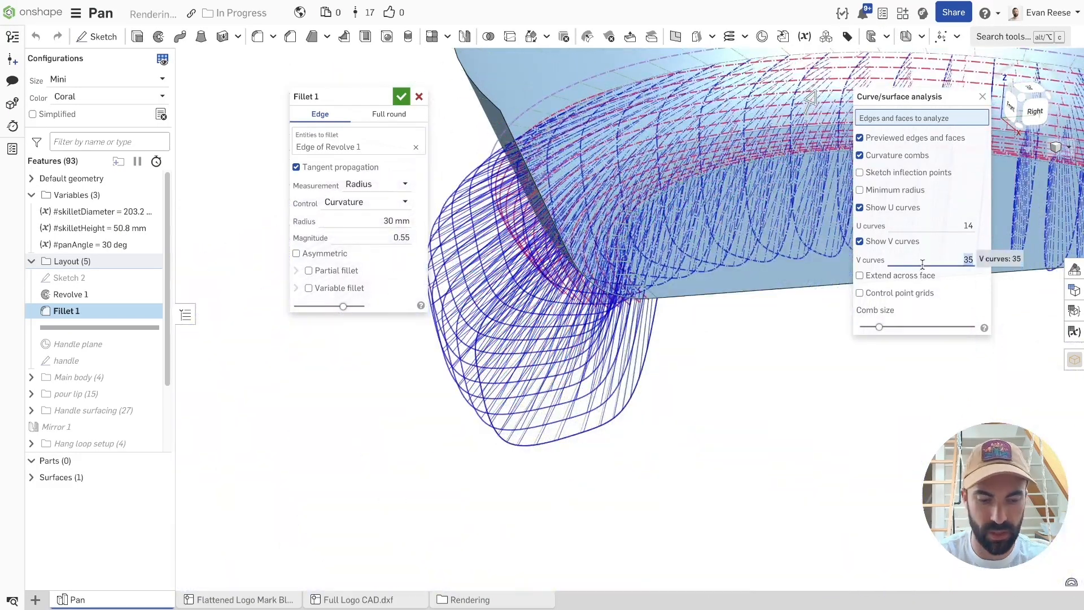
pyautogui.write('5')
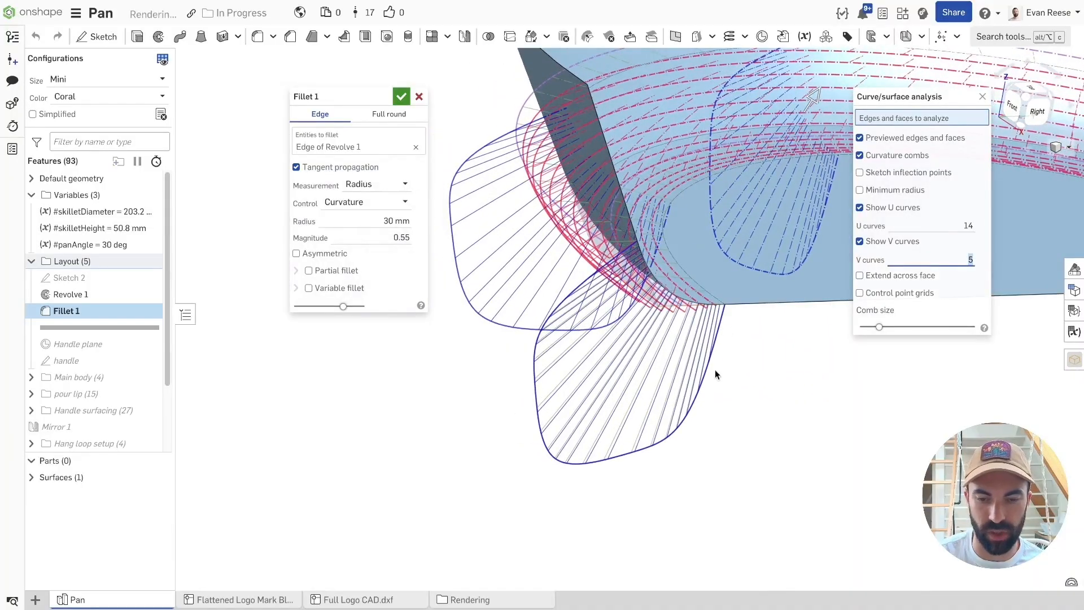
pyautogui.scroll(3, 709, 384)
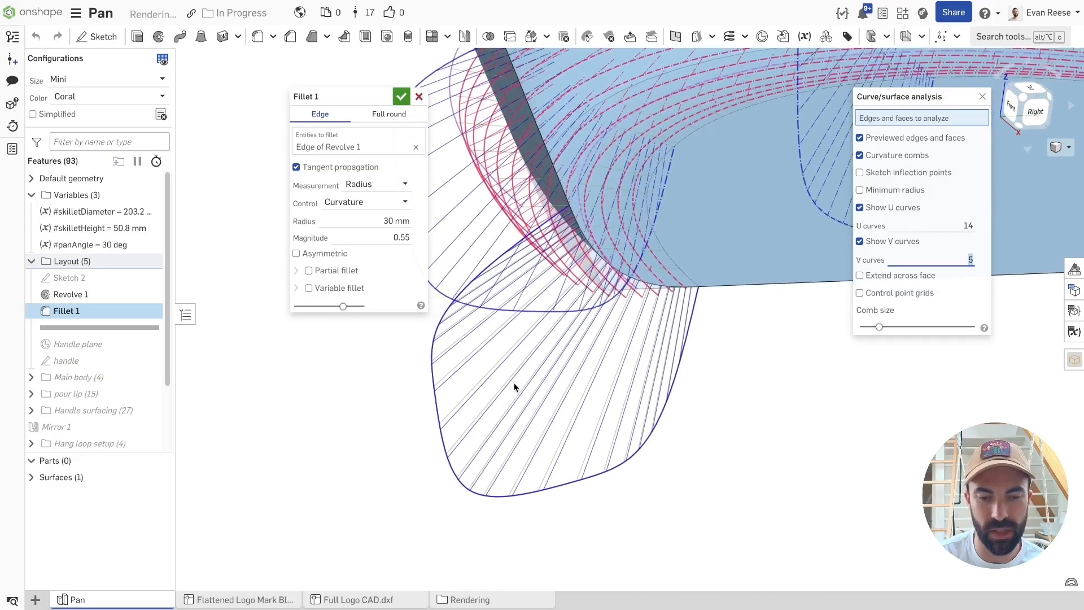
pyautogui.moveTo(511, 391); pyautogui.dragTo(512, 392, button='right')
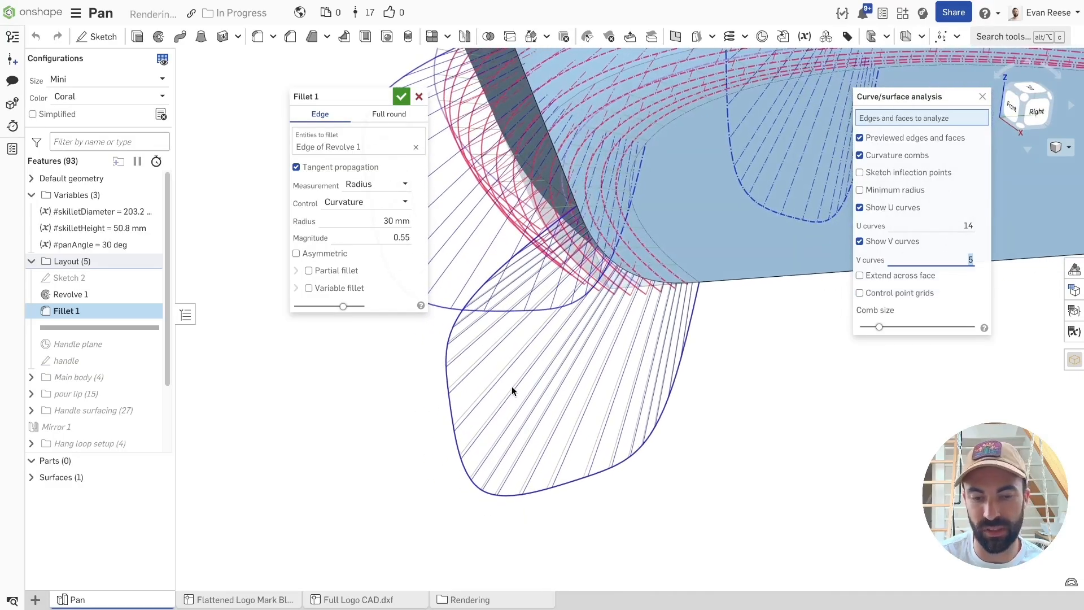
pyautogui.moveTo(720, 398); pyautogui.dragTo(713, 383, button='right')
pyautogui.moveTo(731, 432); pyautogui.dragTo(729, 431, button='right')
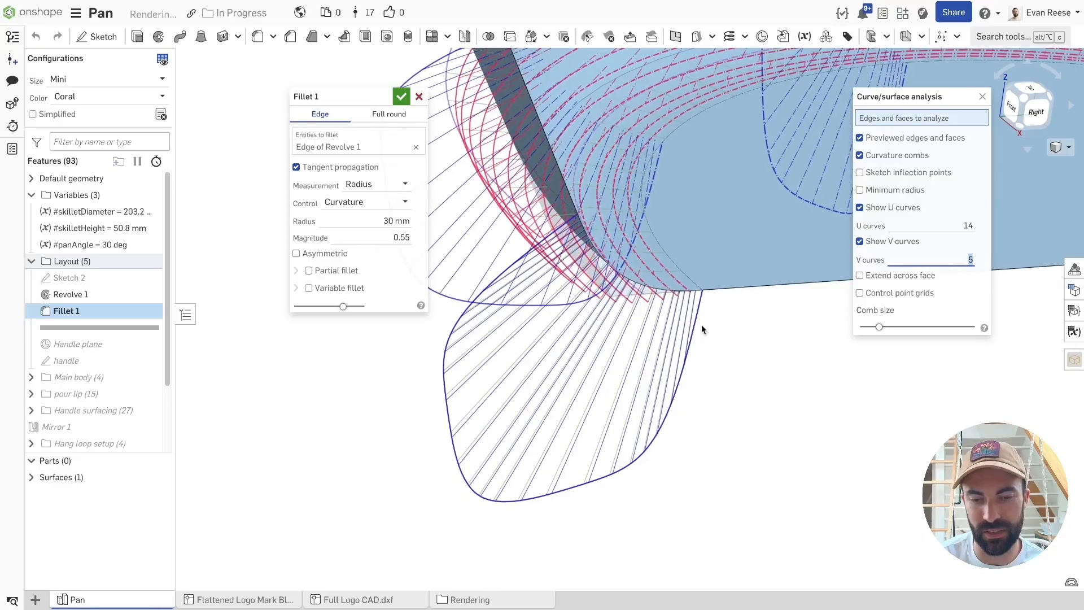
# Close the curve/surface analysis and accept Fillet 1 with its existing settings.
pyautogui.click(983, 96)
pyautogui.moveTo(478, 288); pyautogui.dragTo(482, 279, button='right')
pyautogui.scroll(-6, 492, 293)
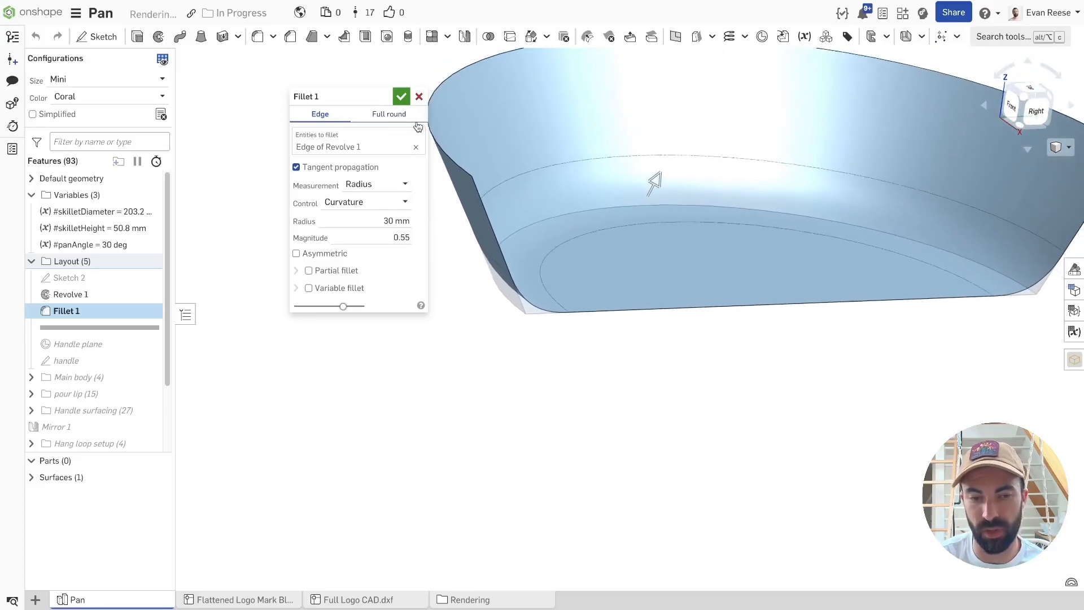
pyautogui.moveTo(356, 97); pyautogui.dragTo(278, 82)
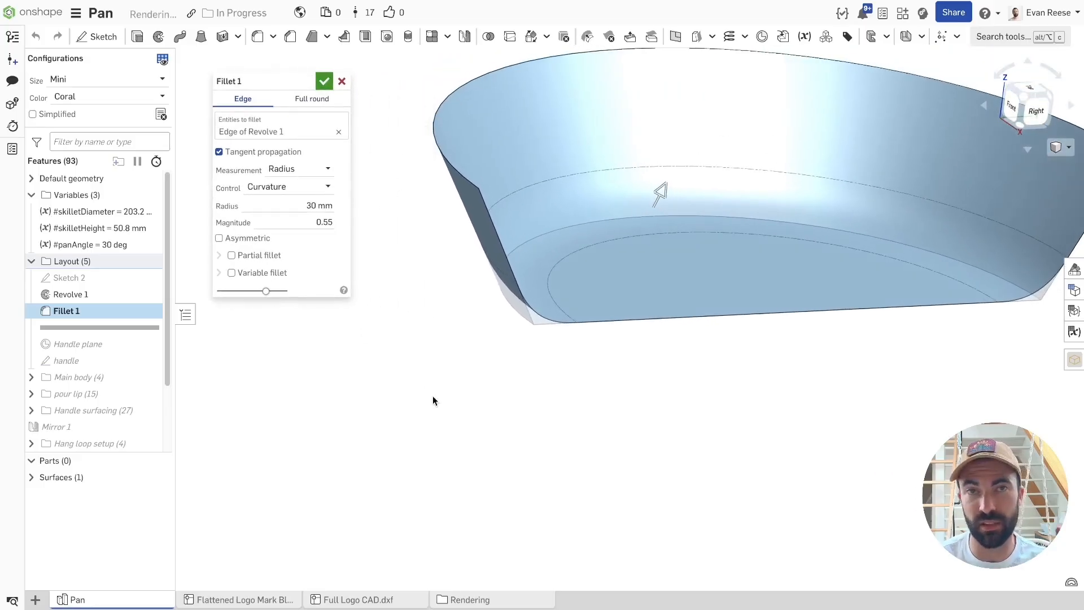
pyautogui.click(323, 80)
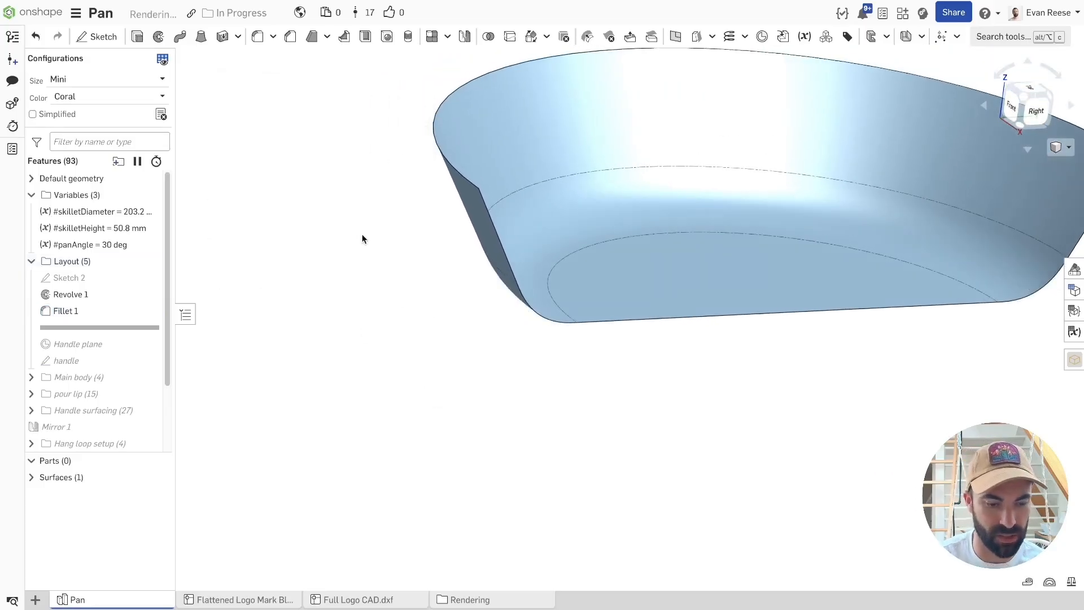
# Run a zebra stripes analysis on the pan's filleted bottom corner, with the stripes flipped and the edges hidden.
pyautogui.scroll(4, 363, 240)
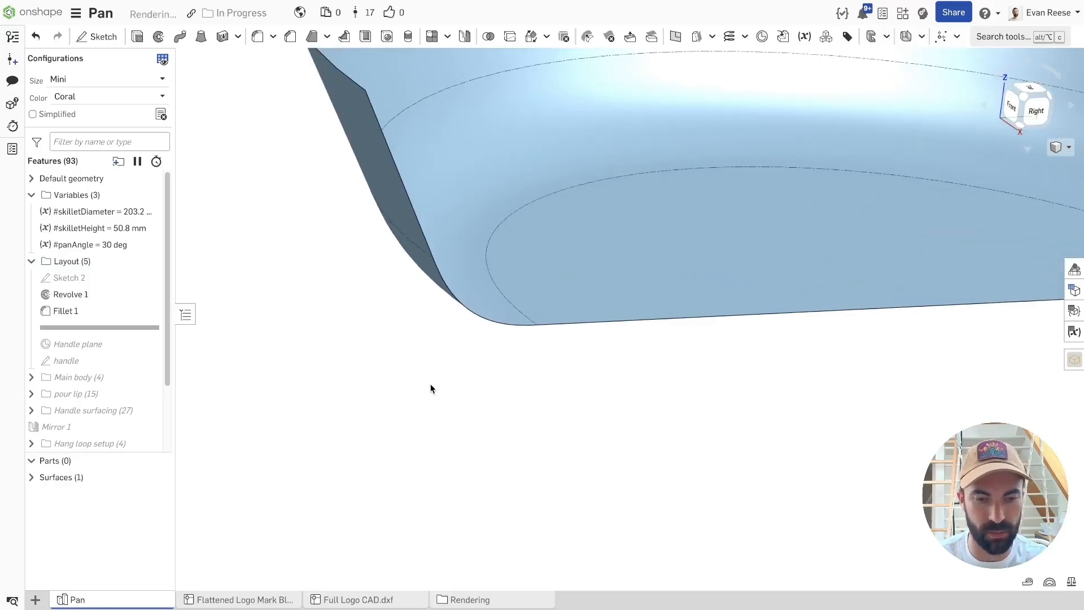
pyautogui.hotkey('shift', 'z')
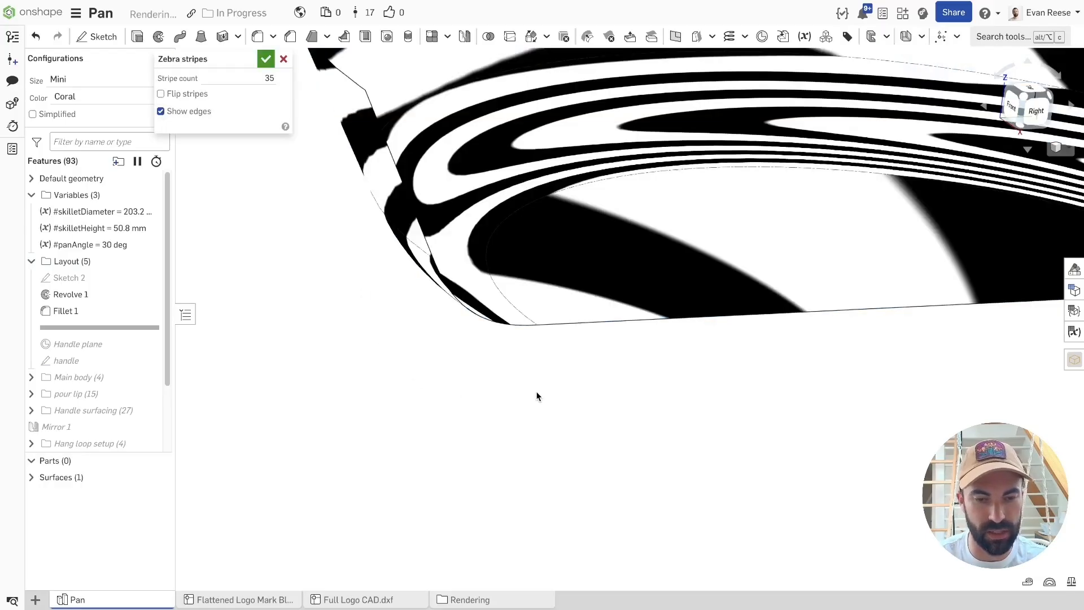
pyautogui.scroll(-5, 527, 395)
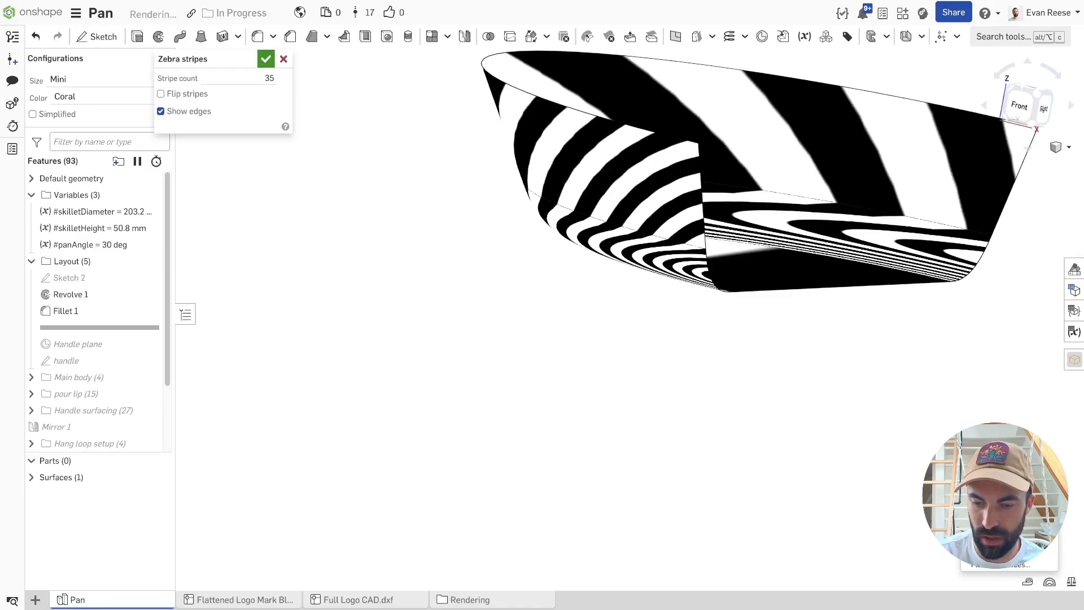
pyautogui.click(173, 96)
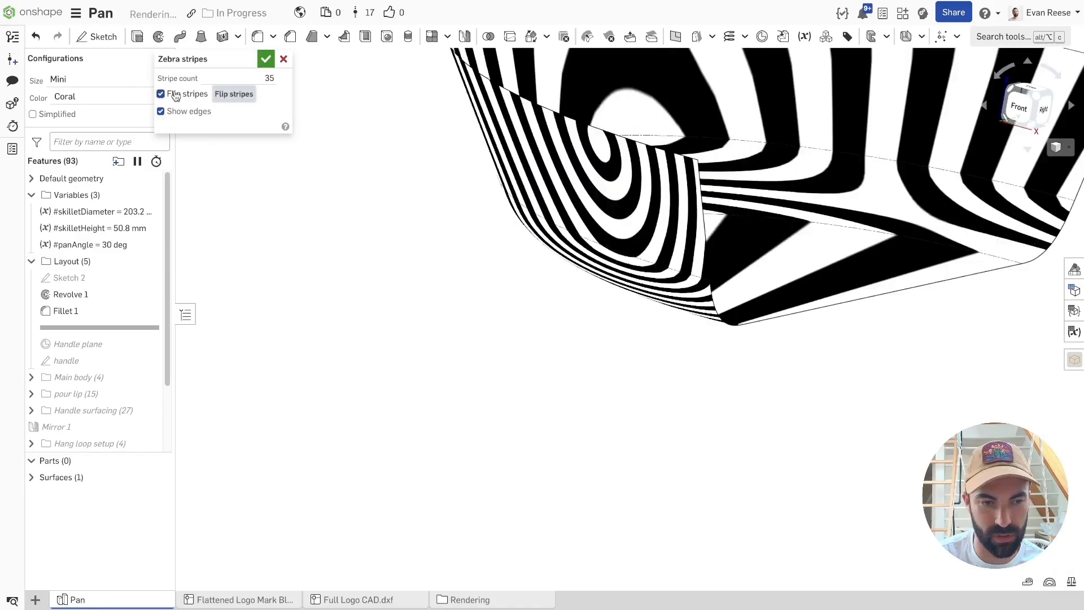
pyautogui.click(186, 113)
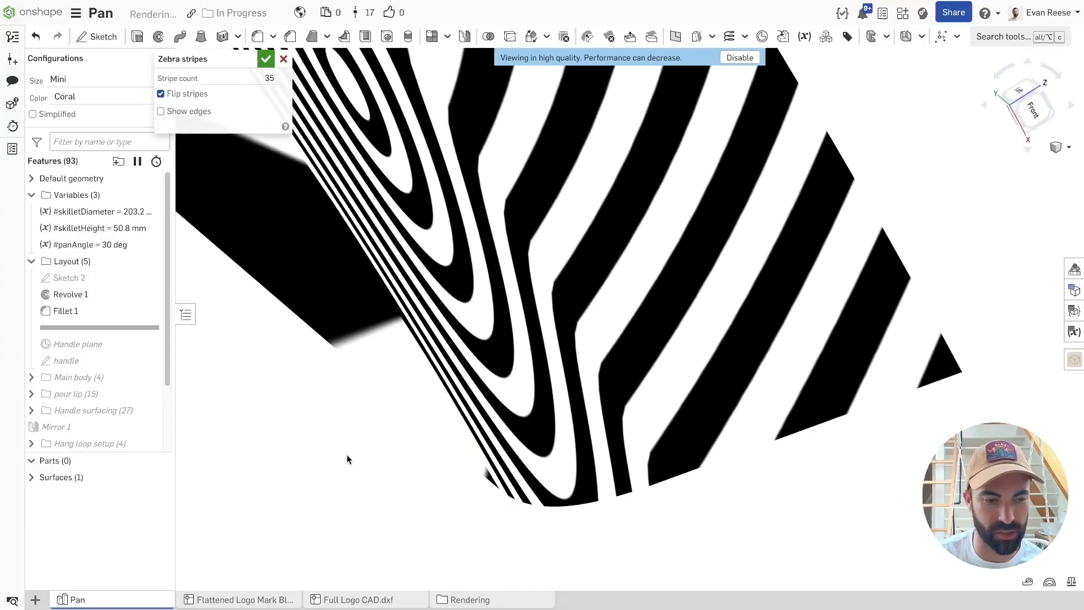
# Compare Fillet 1's zebra stripes with Distance control instead of Curvature, discard the edit and close the analysis.
pyautogui.doubleClick(87, 310)
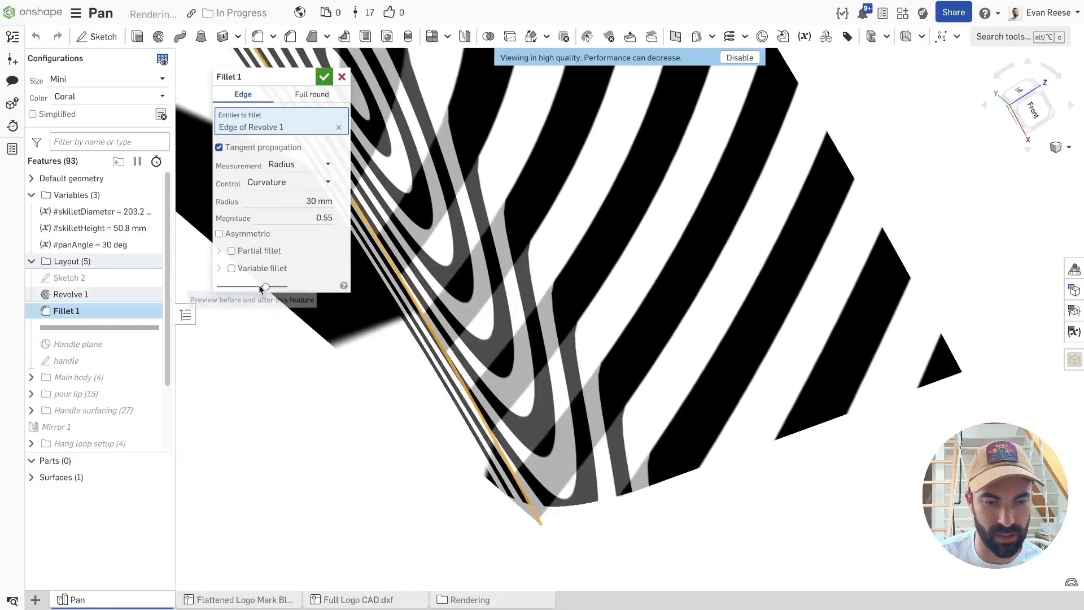
pyautogui.moveTo(265, 287); pyautogui.dragTo(286, 286)
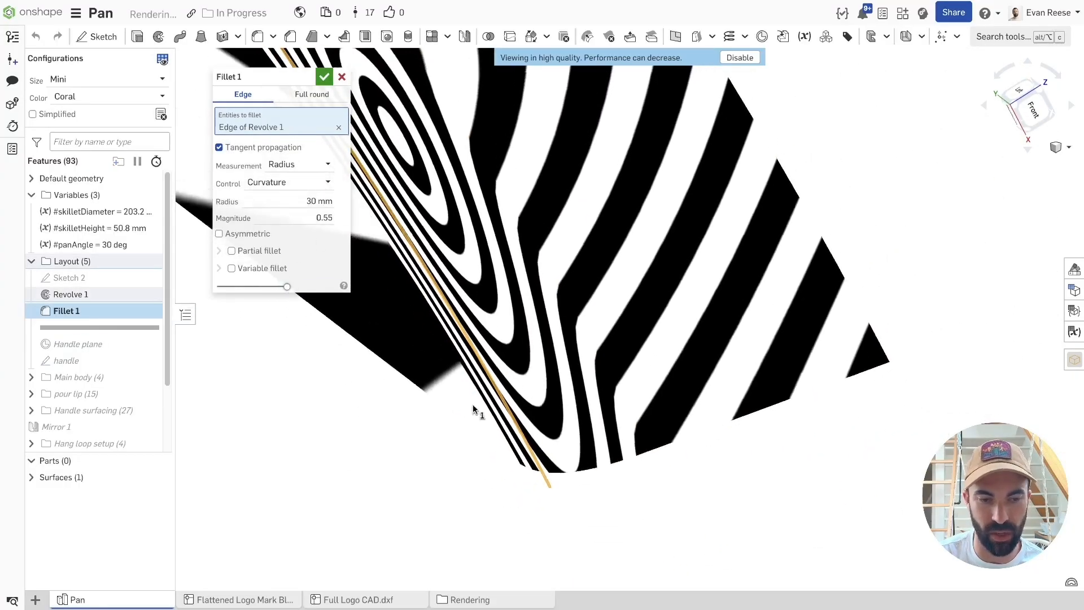
pyautogui.click(285, 183)
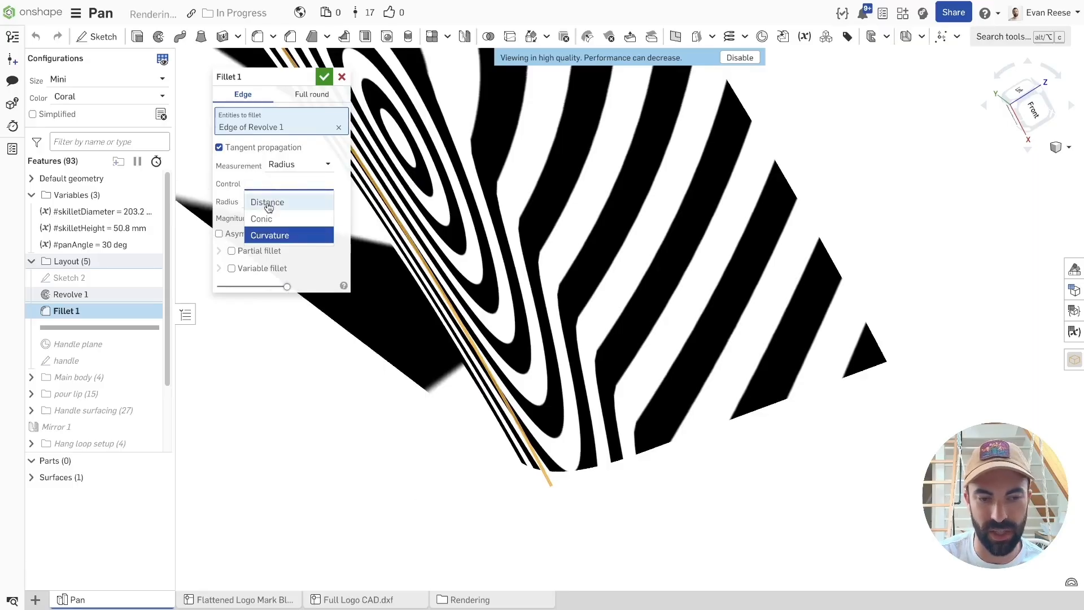
pyautogui.click(268, 203)
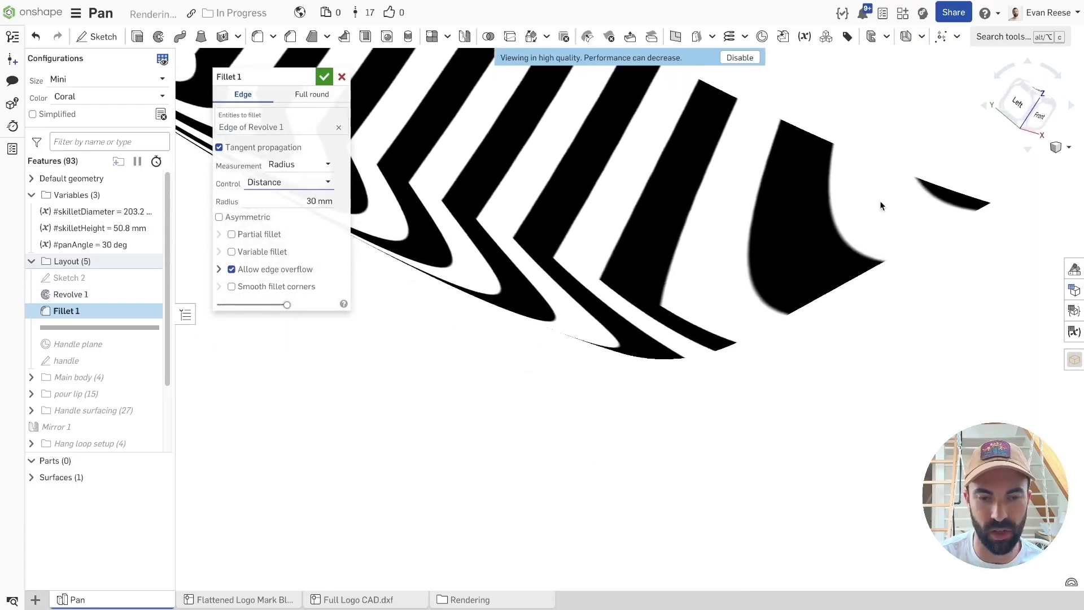
pyautogui.click(343, 79)
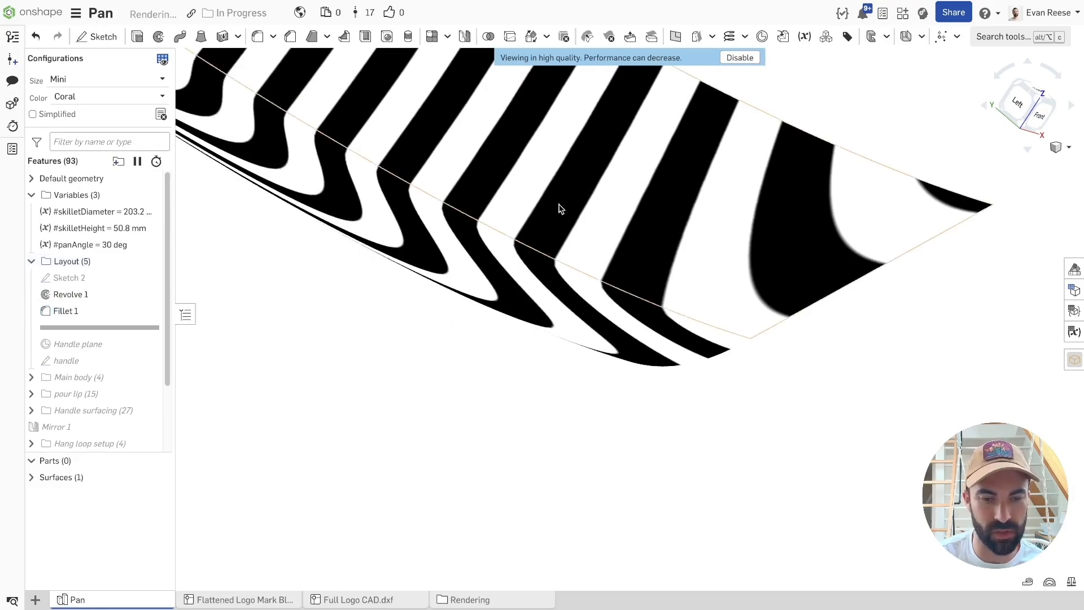
pyautogui.scroll(-5, 511, 329)
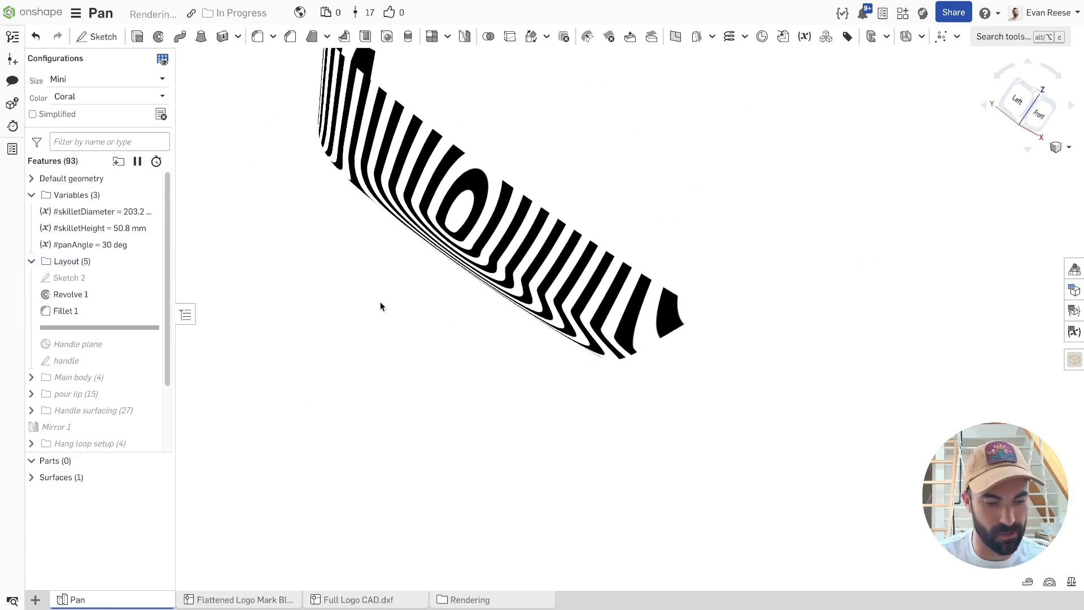
pyautogui.click(283, 59)
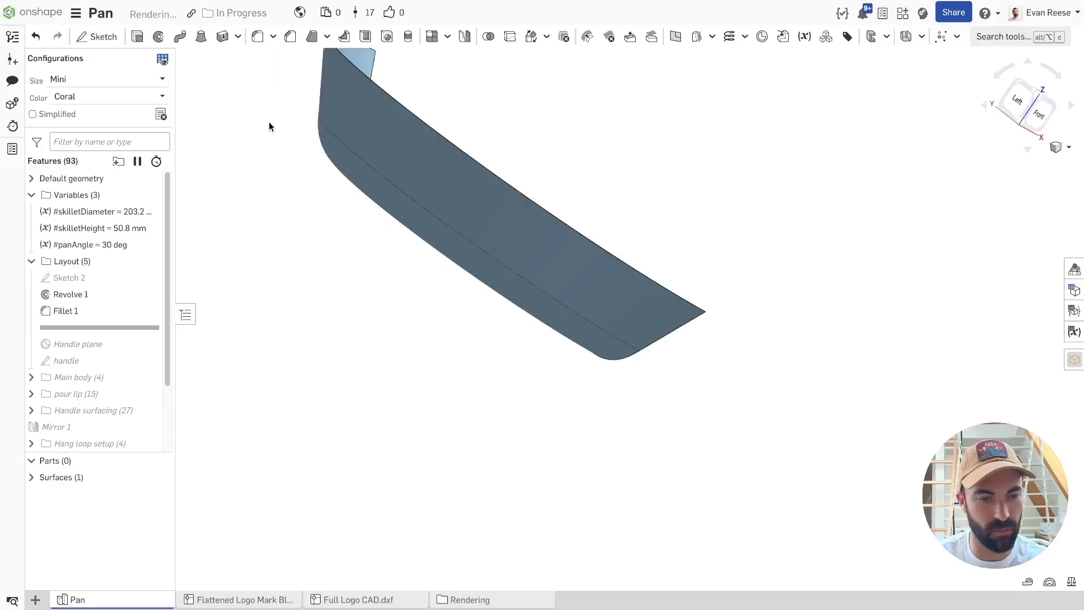
# Advance the history to just after Handle plane and show Sketch 2.
pyautogui.moveTo(96, 328); pyautogui.dragTo(92, 350)
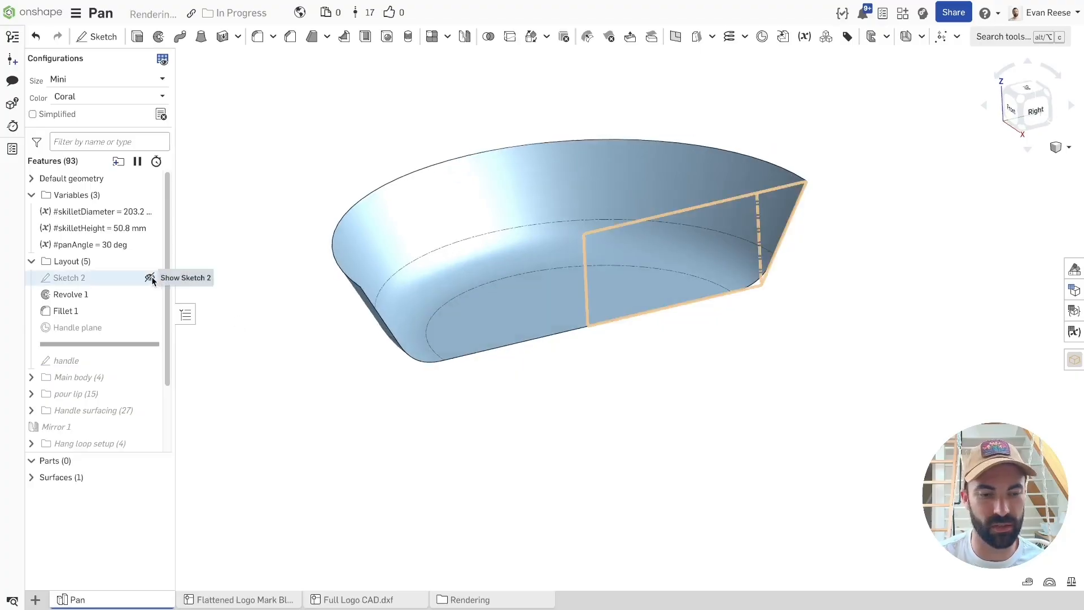
pyautogui.click(150, 278)
# Open Handle plane, examine its origin and owner entities from Sketch 2 around the mate connector, and accept it with its existing settings.
pyautogui.doubleClick(77, 328)
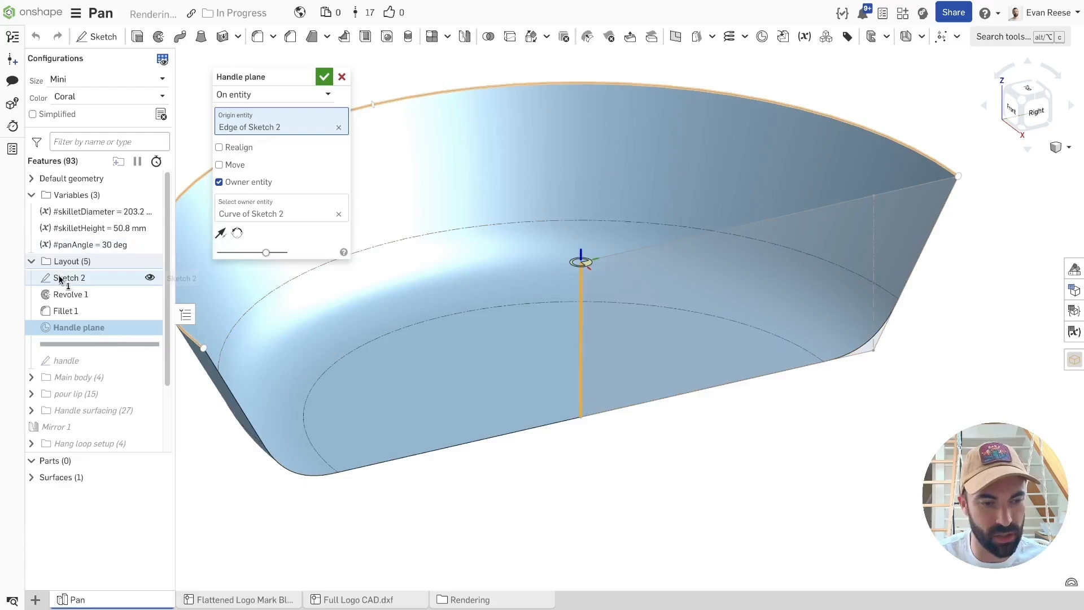
pyautogui.moveTo(584, 269); pyautogui.dragTo(643, 272, button='right')
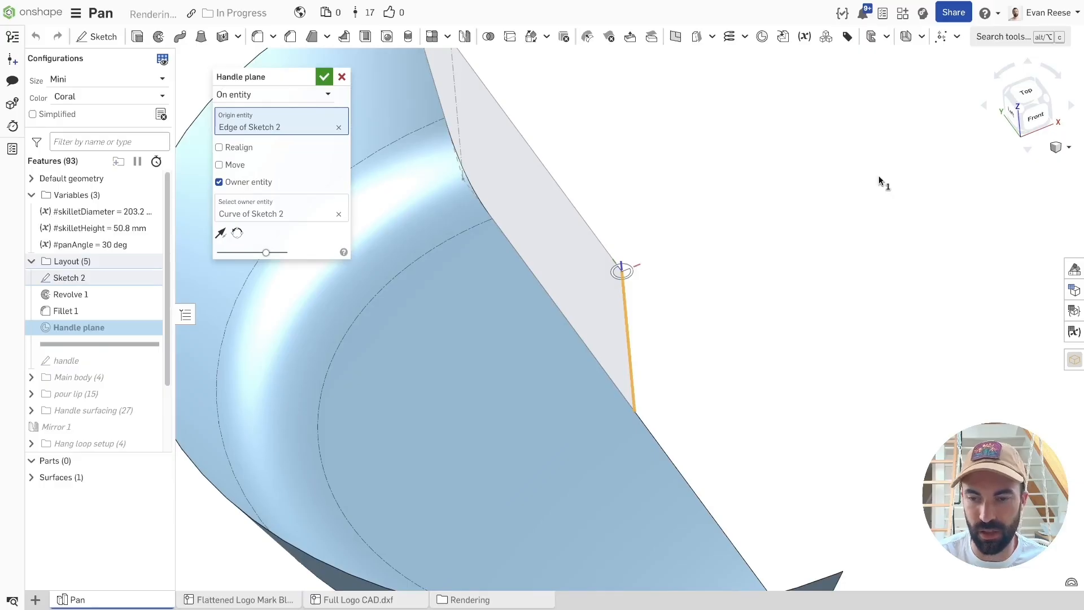
pyautogui.moveTo(722, 254); pyautogui.dragTo(724, 252, button='right')
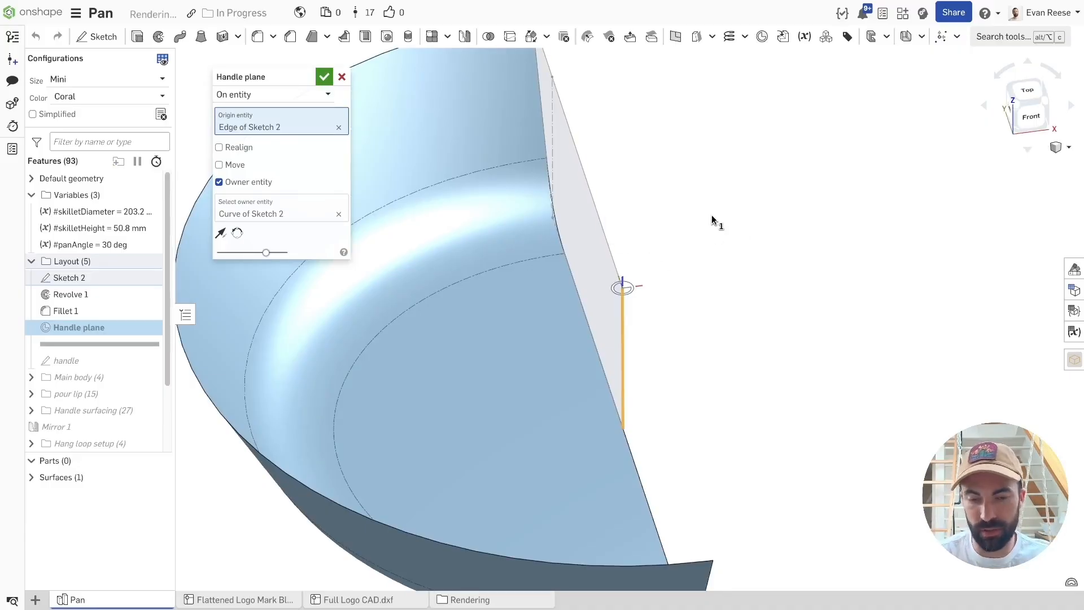
pyautogui.moveTo(668, 201)
pyautogui.mouseDown(button='right')
pyautogui.moveTo(733, 245)
pyautogui.moveTo(761, 249)
pyautogui.moveTo(641, 288)
pyautogui.mouseUp(button='right')
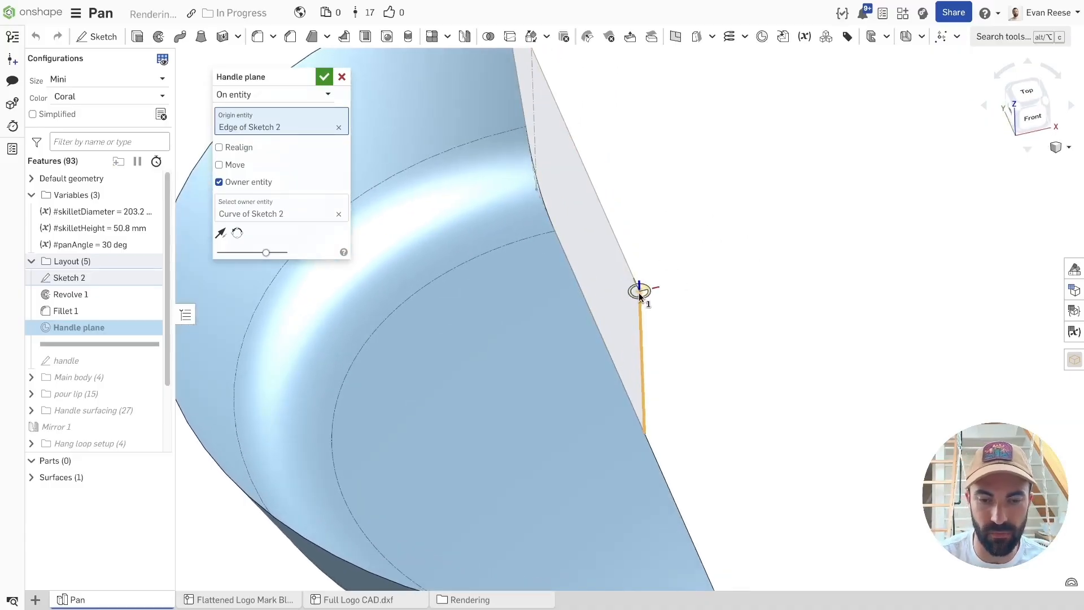
pyautogui.scroll(3, 694, 310)
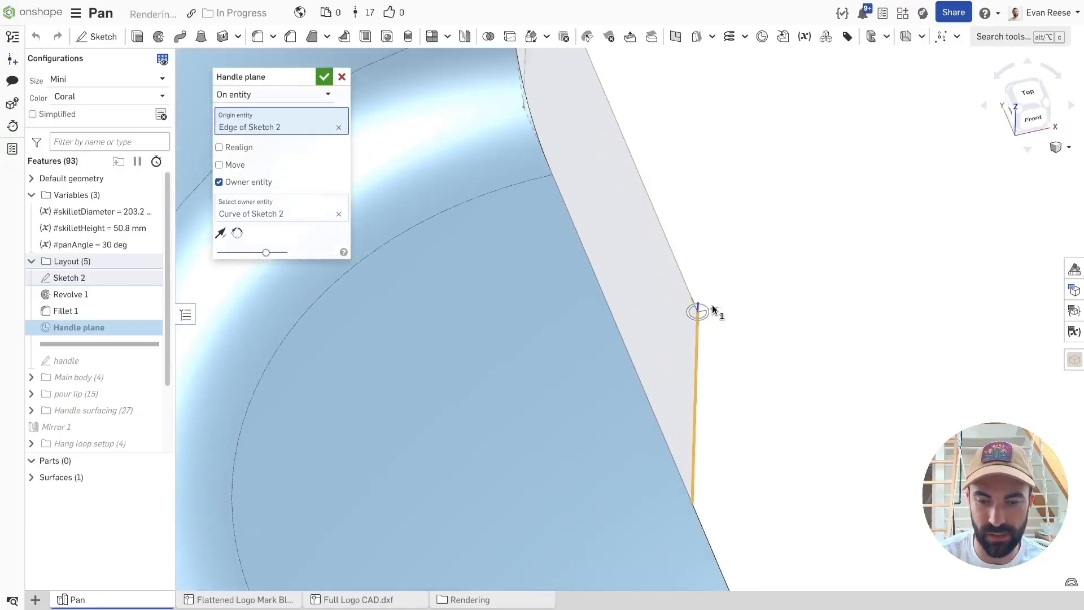
pyautogui.scroll(-5, 829, 260)
pyautogui.moveTo(829, 260); pyautogui.dragTo(843, 254, button='right')
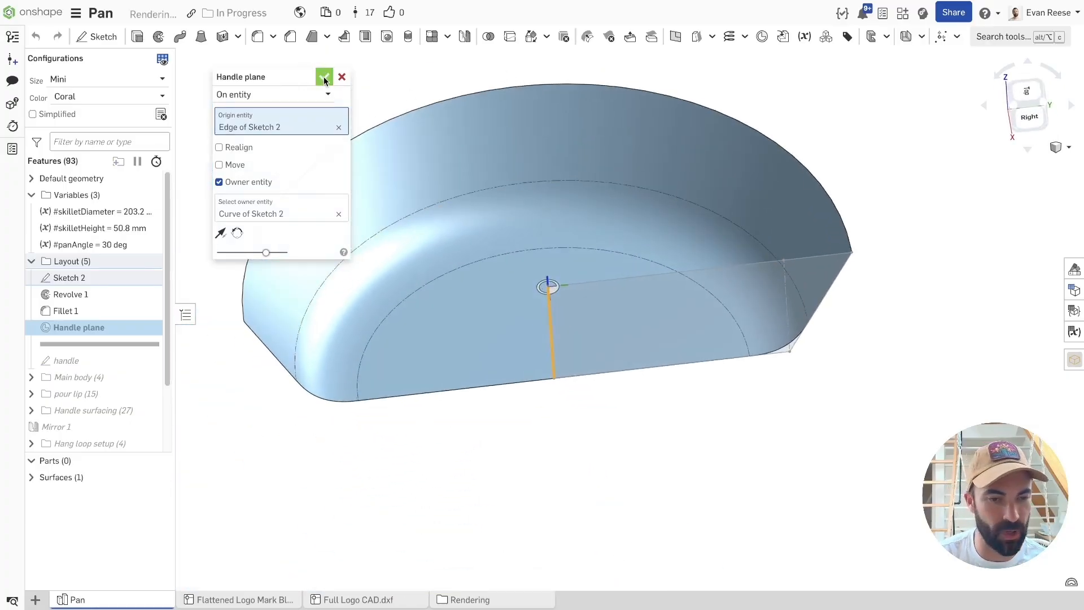
pyautogui.click(324, 76)
# Roll the history forward past the handle sketch, review the sketch's outline and dimensions, and exit without changes.
pyautogui.rightClick(95, 367)
pyautogui.click(164, 490)
pyautogui.doubleClick(87, 344)
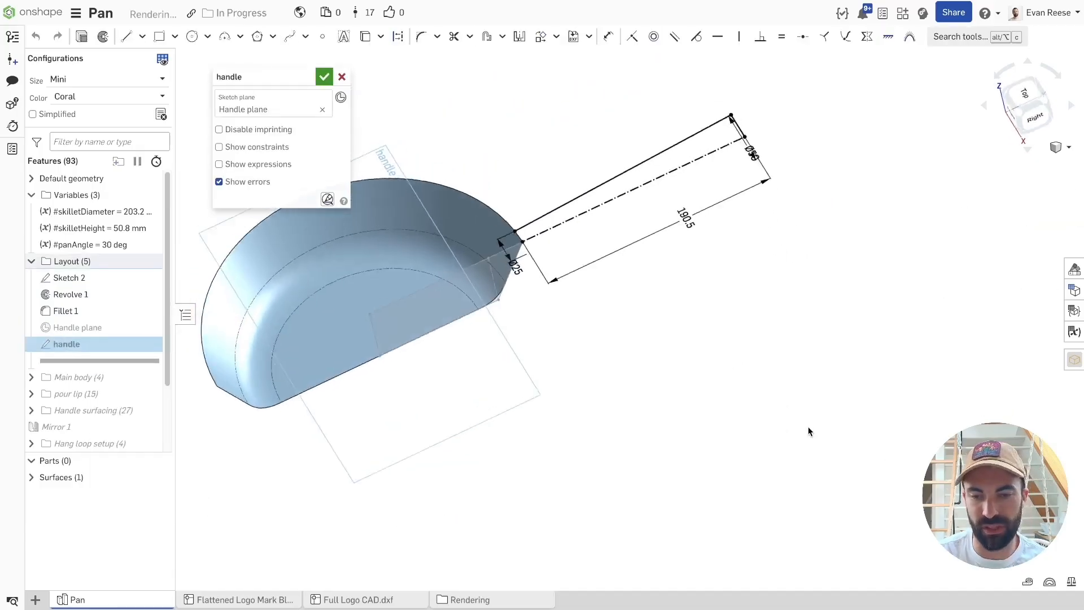
pyautogui.moveTo(812, 268); pyautogui.dragTo(837, 241)
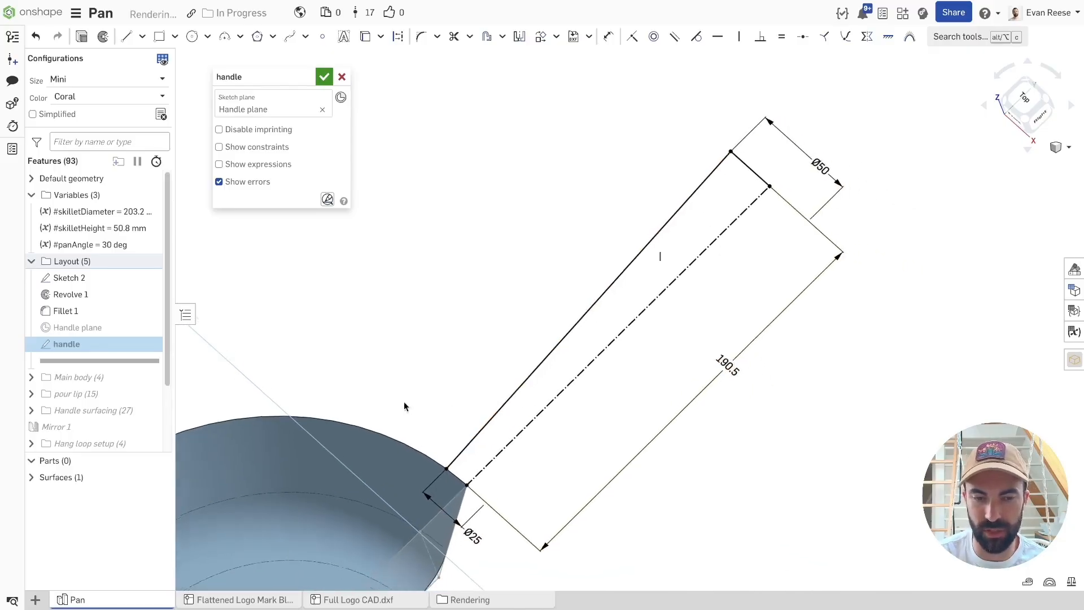
pyautogui.click(341, 78)
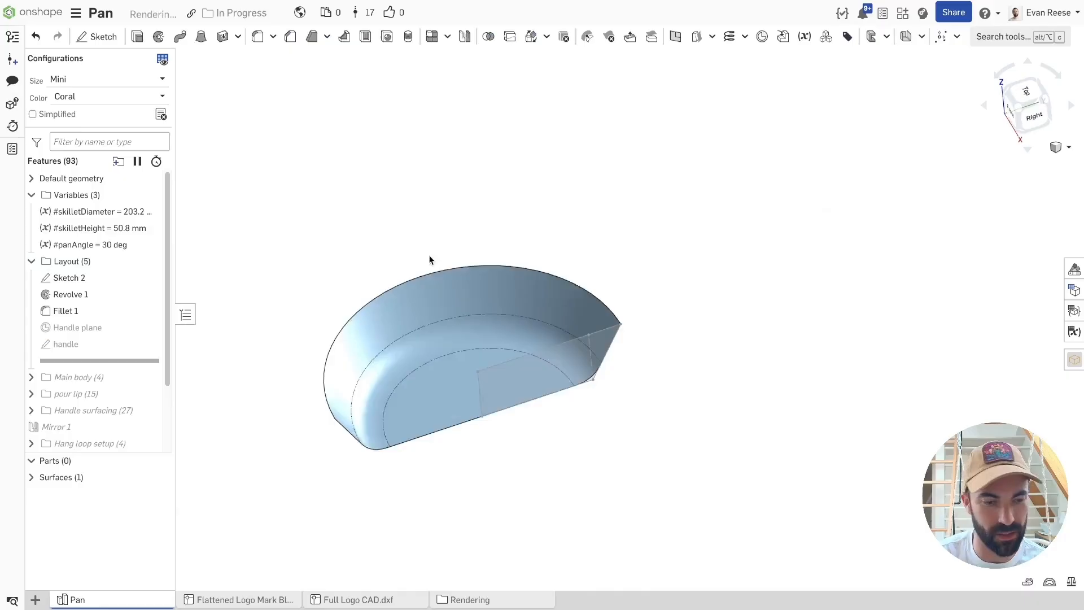
# Roll the history to the end of the Main body folder, after Split 2, and hide Sketch 2.
pyautogui.rightClick(65, 375)
pyautogui.press('Escape')
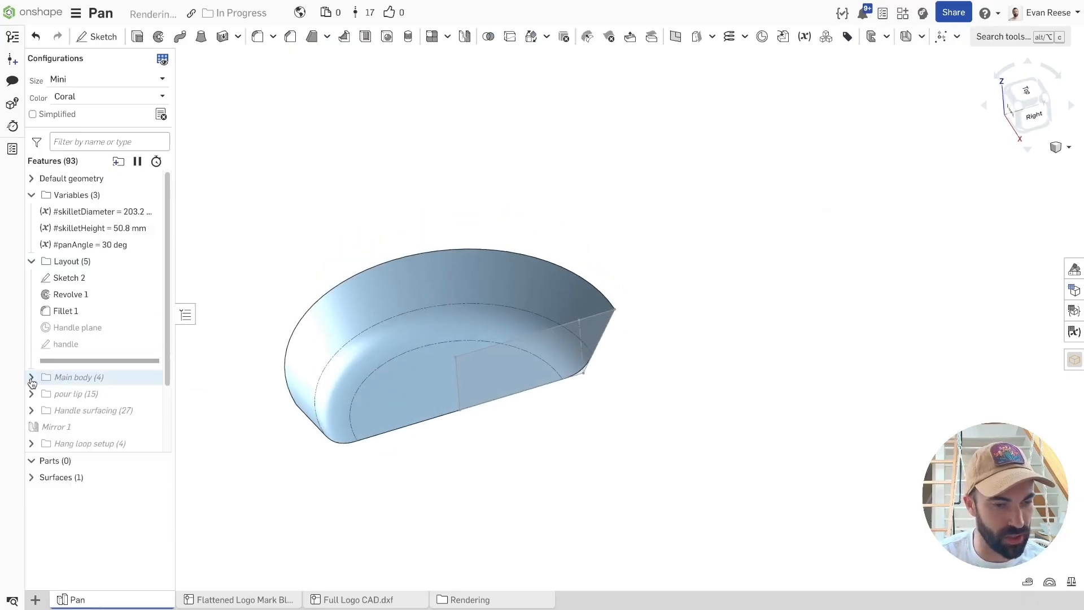
pyautogui.click(31, 195)
pyautogui.click(32, 211)
pyautogui.click(32, 229)
pyautogui.rightClick(82, 295)
pyautogui.click(113, 377)
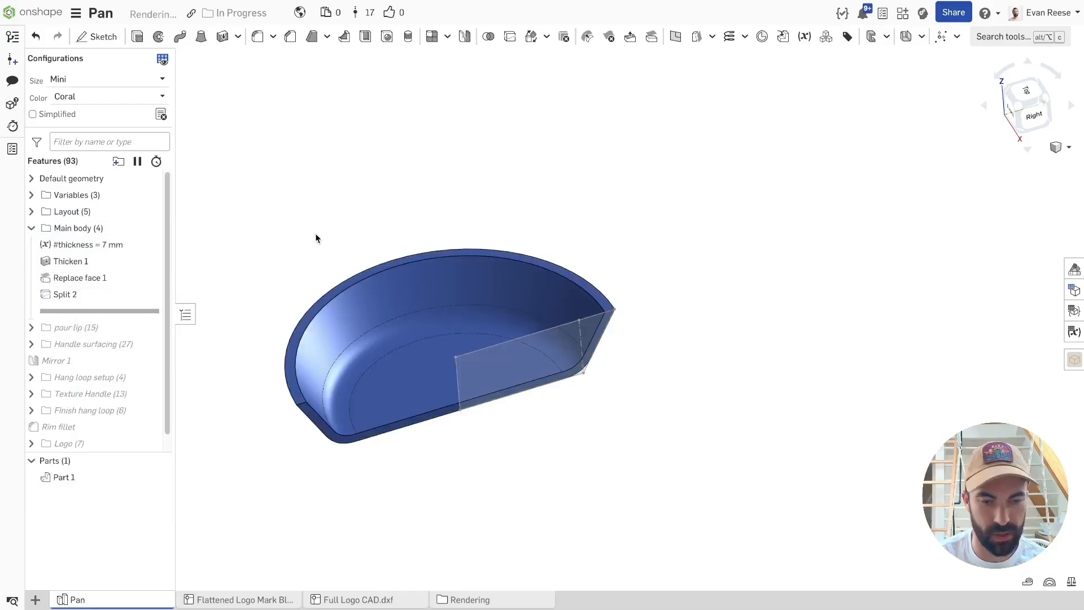
pyautogui.scroll(5, 321, 237)
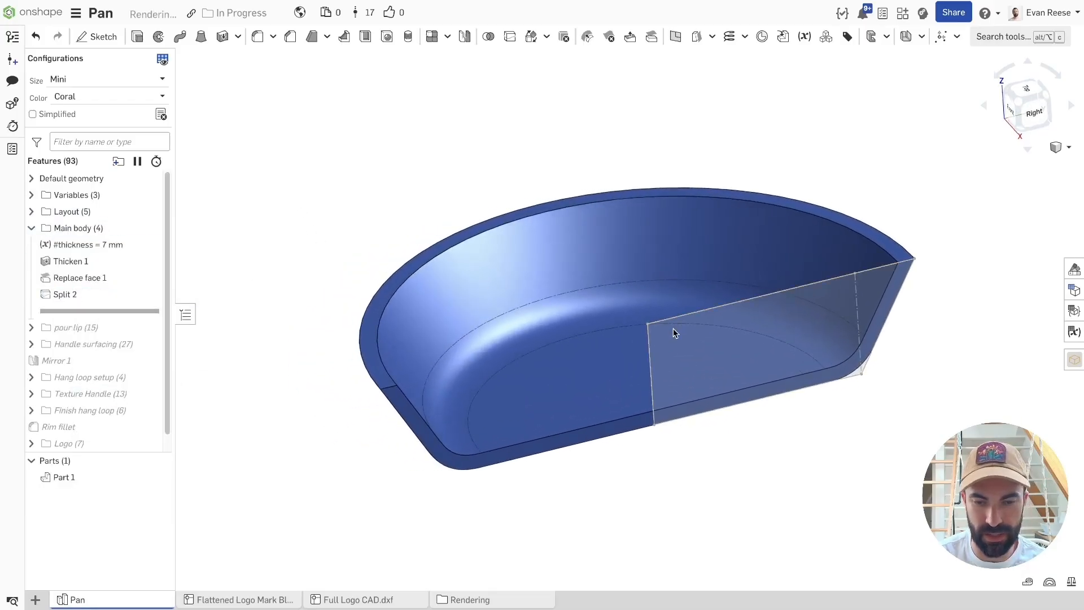
pyautogui.press('y')
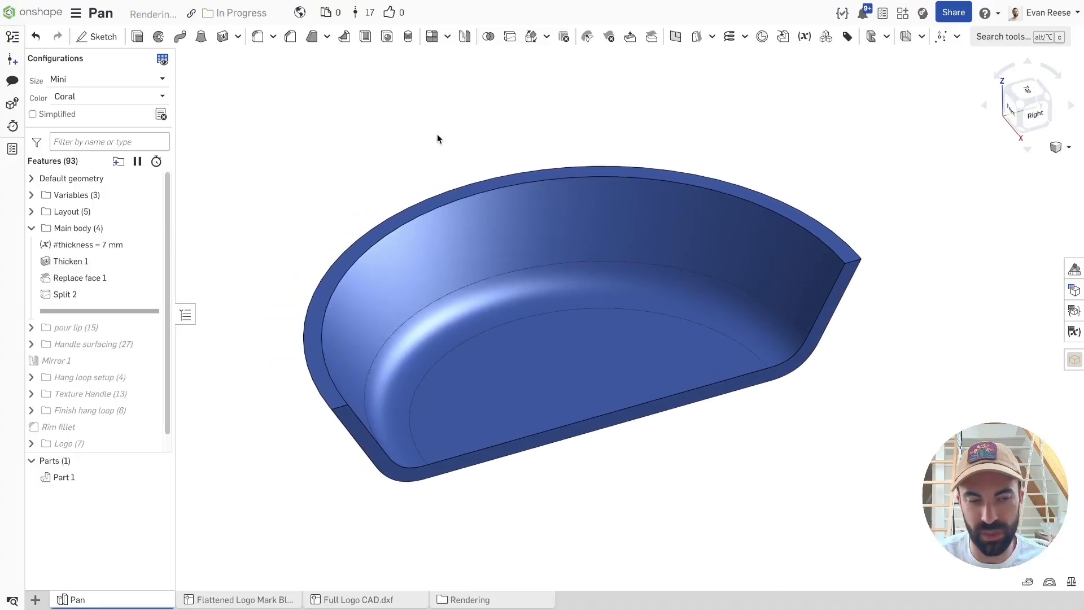
# Highlight Thicken 1, Replace face 1 and Split 2 in turn to review the Main body features, and clear the selection.
pyautogui.click(105, 261)
pyautogui.click(86, 284)
pyautogui.click(71, 297)
pyautogui.click(255, 176)
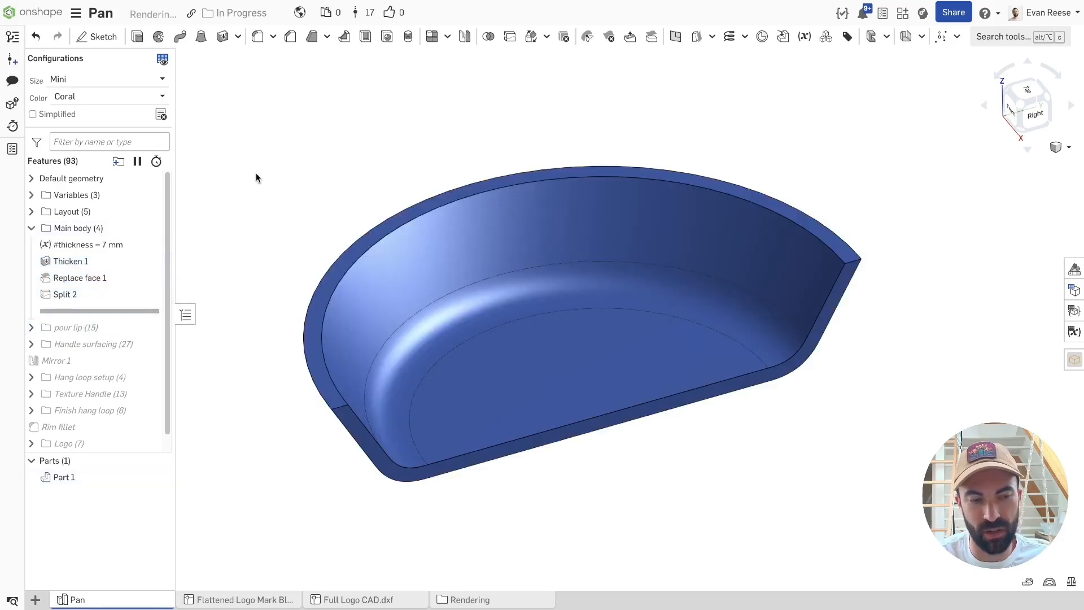
# Highlight Sketch 2 from the Layout folder to compare its profile with the solid body, and collapse the folder again.
pyautogui.click(32, 211)
pyautogui.click(69, 229)
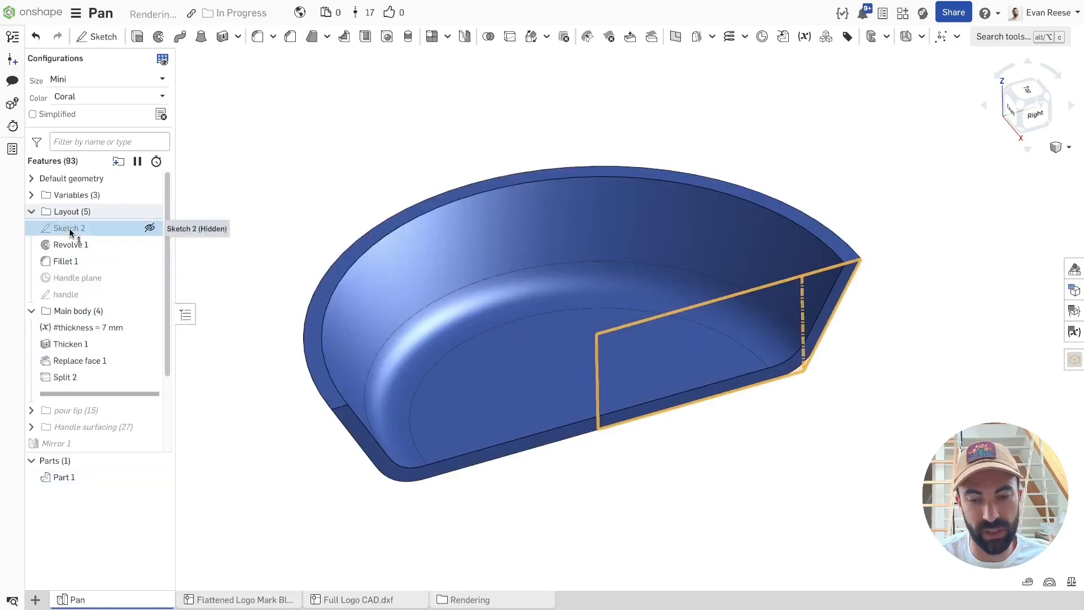
pyautogui.press('Escape')
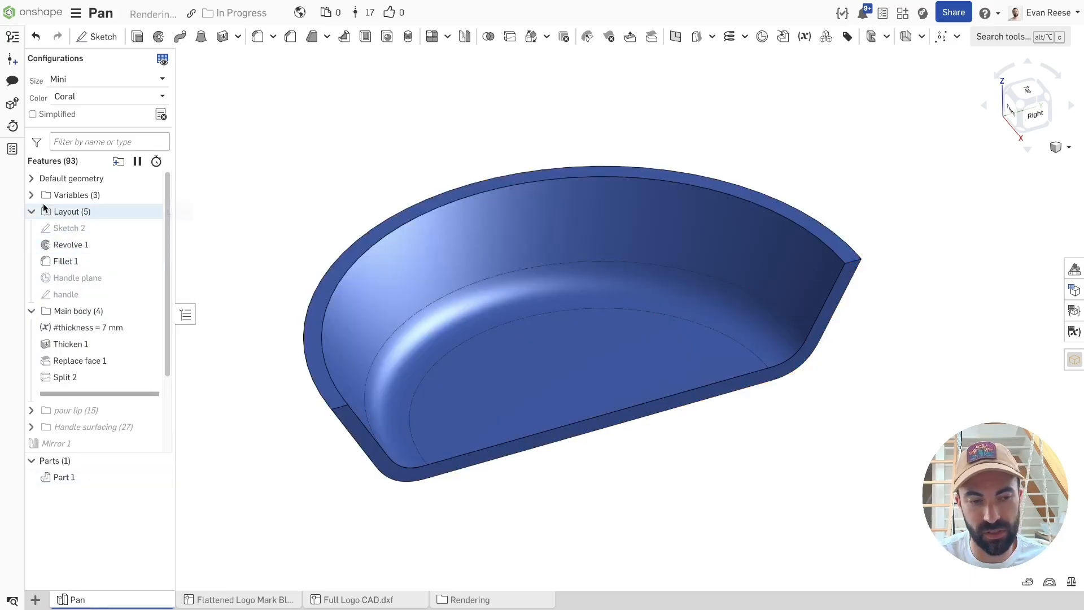
pyautogui.click(32, 211)
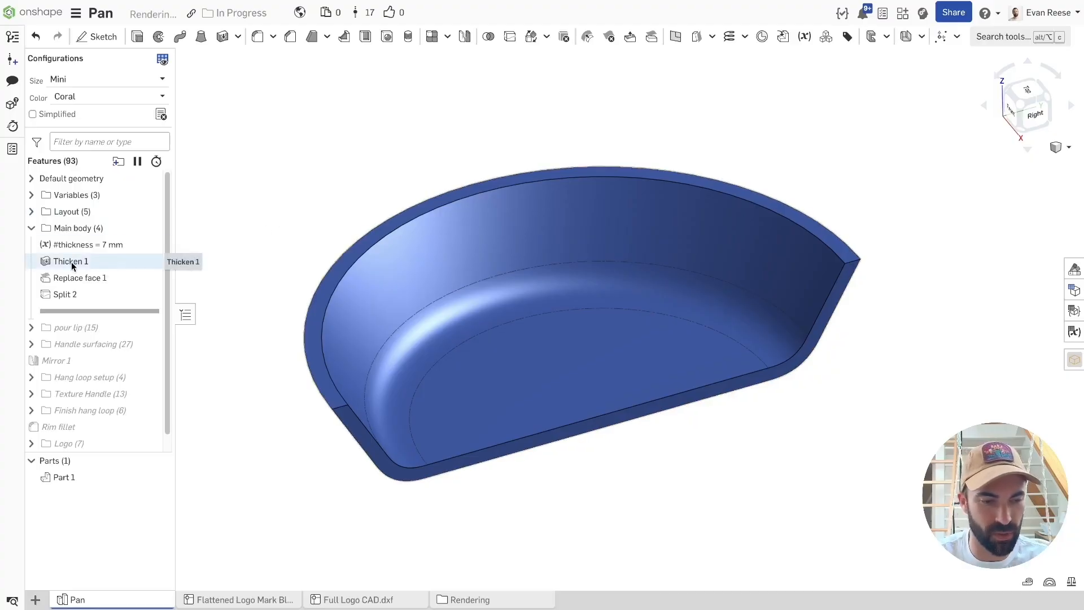
# Roll the history back to just after Thicken 1, and review the pan's variables in the variable table.
pyautogui.moveTo(74, 310); pyautogui.dragTo(69, 274)
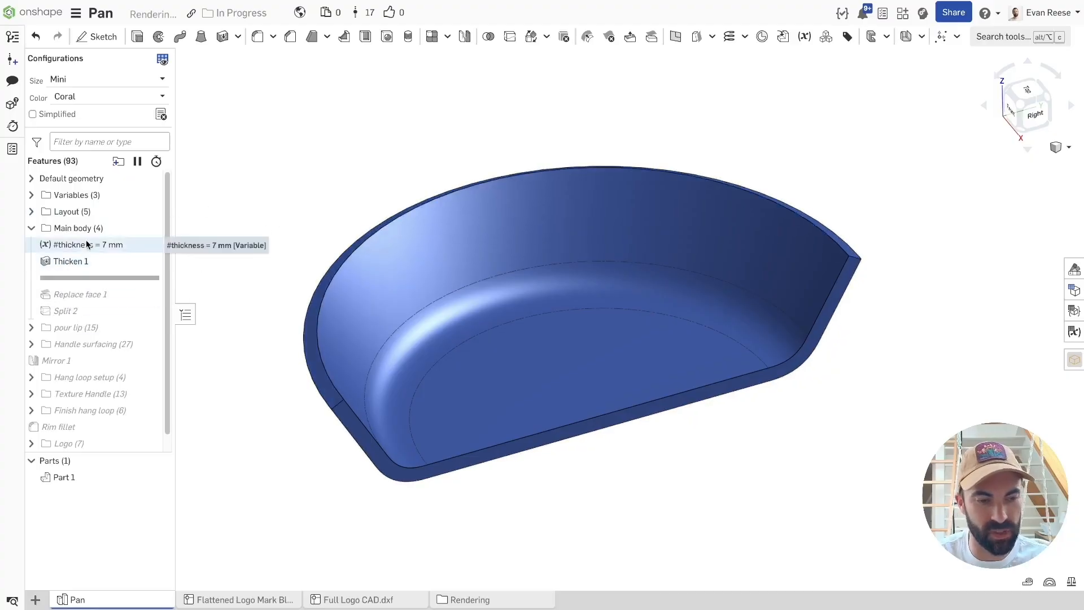
pyautogui.click(1074, 332)
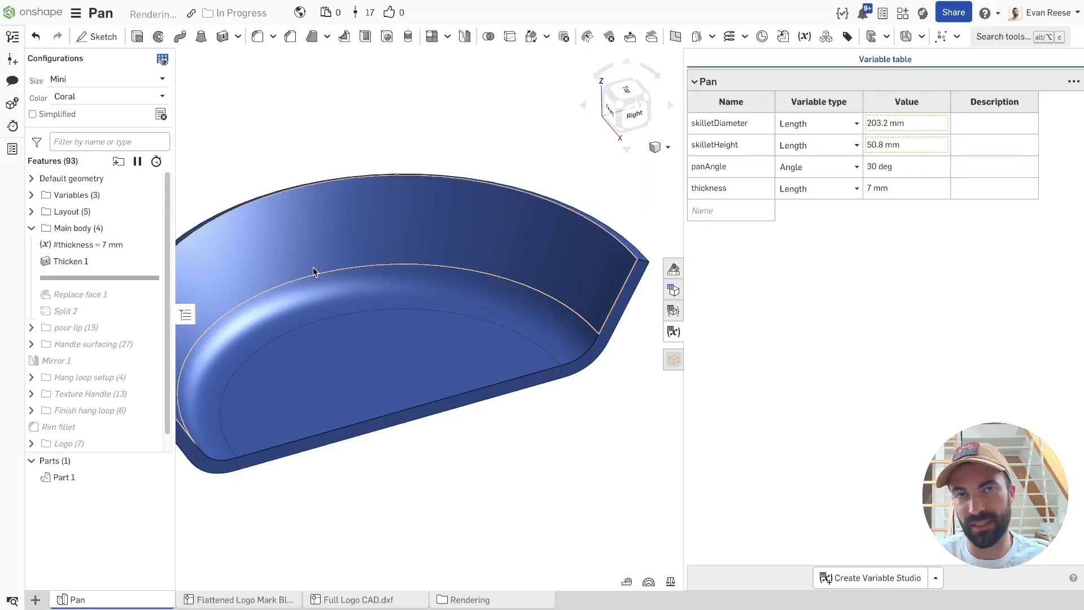
pyautogui.click(673, 332)
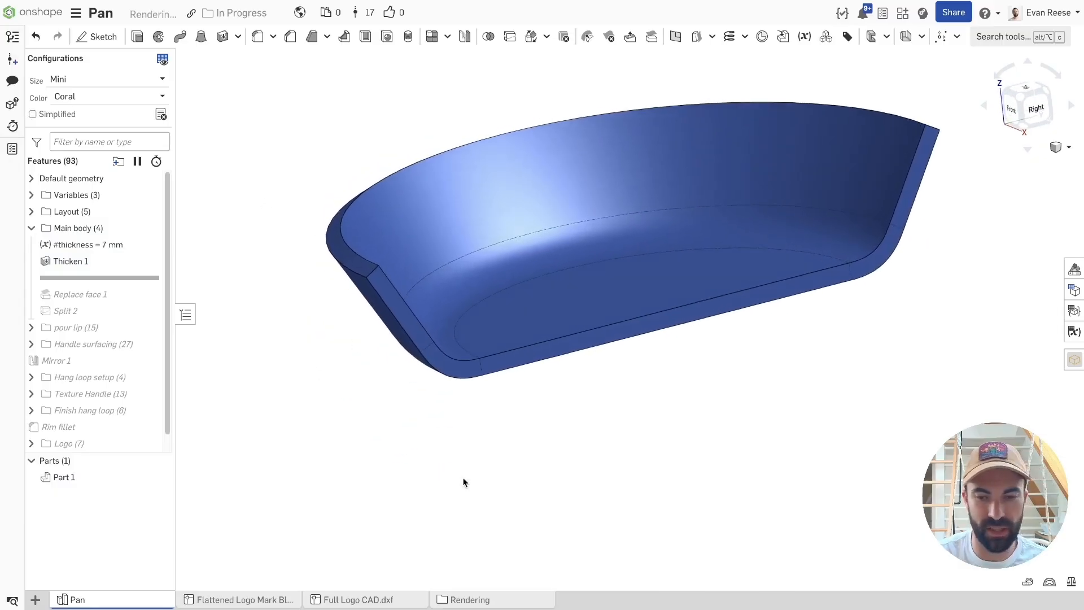
# Check the angle between the rim's short thickness edge and the adjoining outer wall edge at the cut face.
pyautogui.scroll(5, 375, 303)
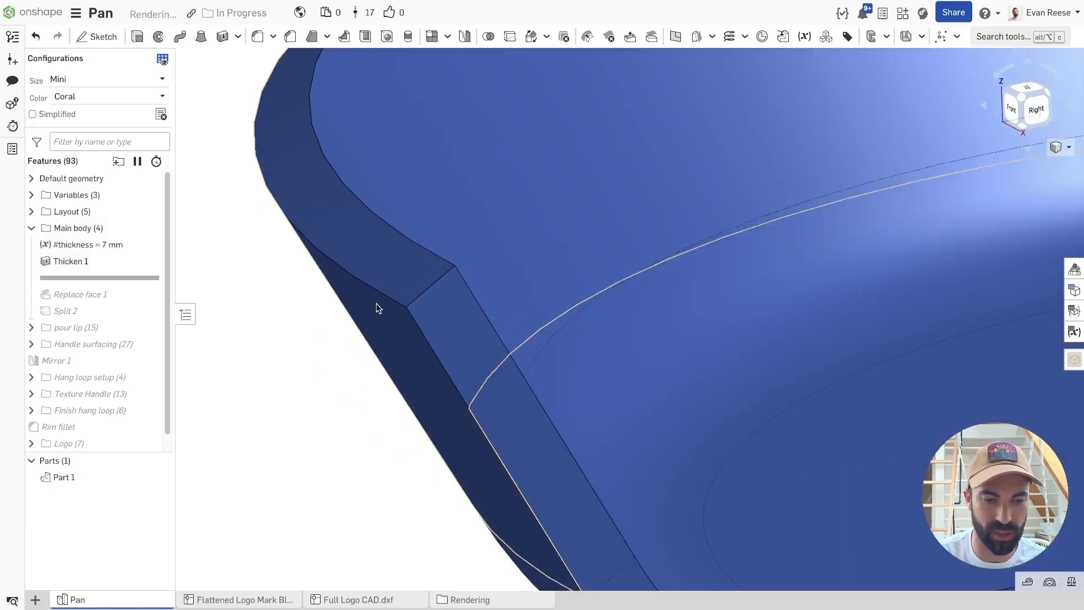
pyautogui.click(413, 305)
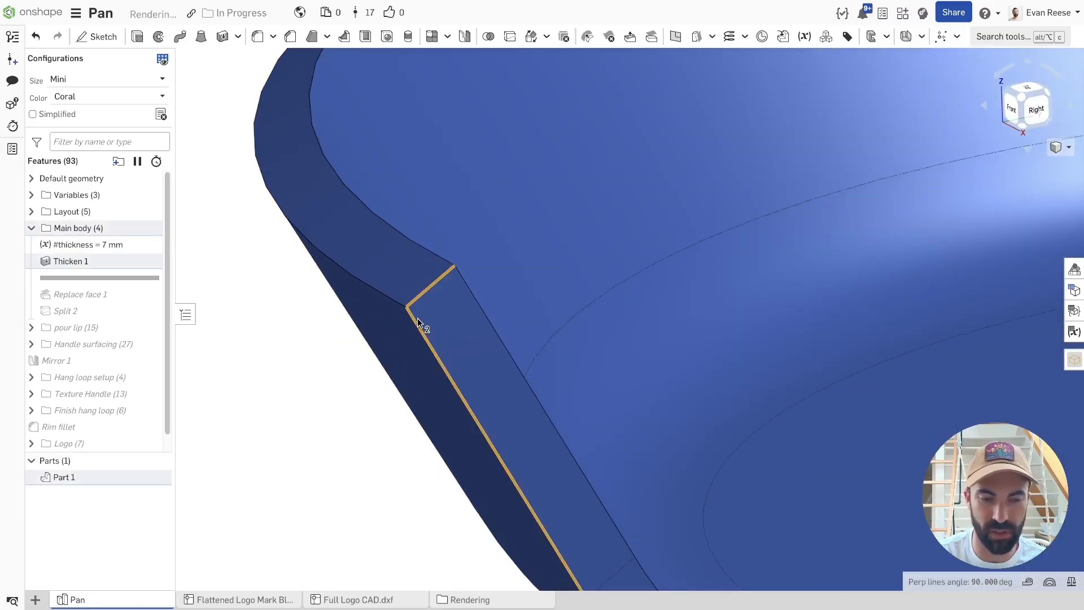
# Highlight the pan's outer wall face adjoining the cut face, and clear the selection.
pyautogui.click(405, 328)
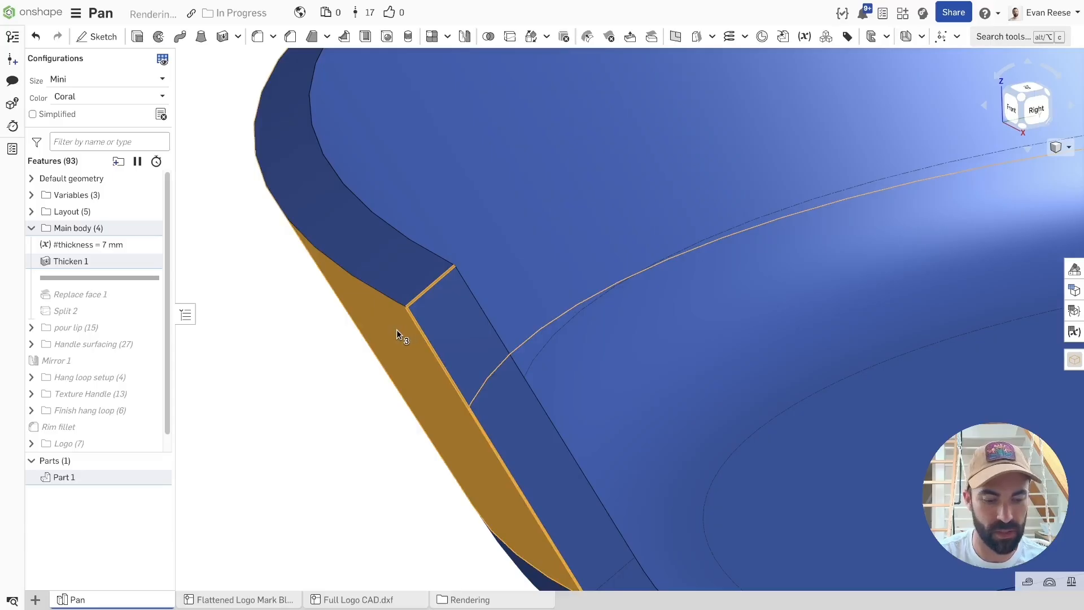
pyautogui.press('space')
pyautogui.scroll(-2, 288, 319)
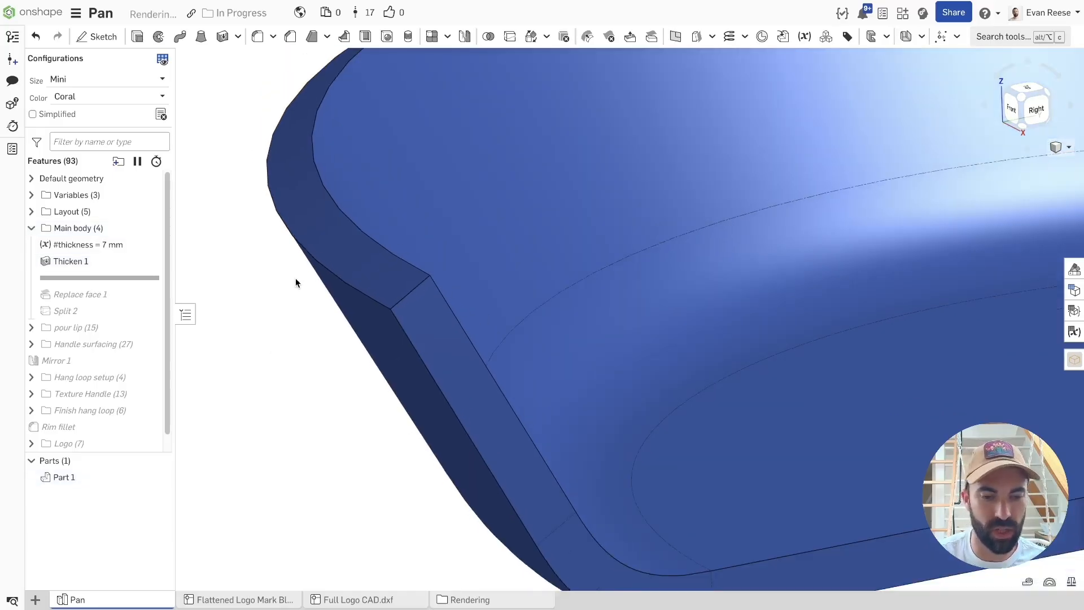
pyautogui.click(330, 249)
# Roll the history forward one feature at a time, past Replace face 1 and past Split 2.
pyautogui.scroll(-5, 329, 250)
pyautogui.moveTo(367, 151); pyautogui.dragTo(312, 129, button='right')
pyautogui.click(312, 129)
pyautogui.moveTo(127, 277); pyautogui.dragTo(117, 297)
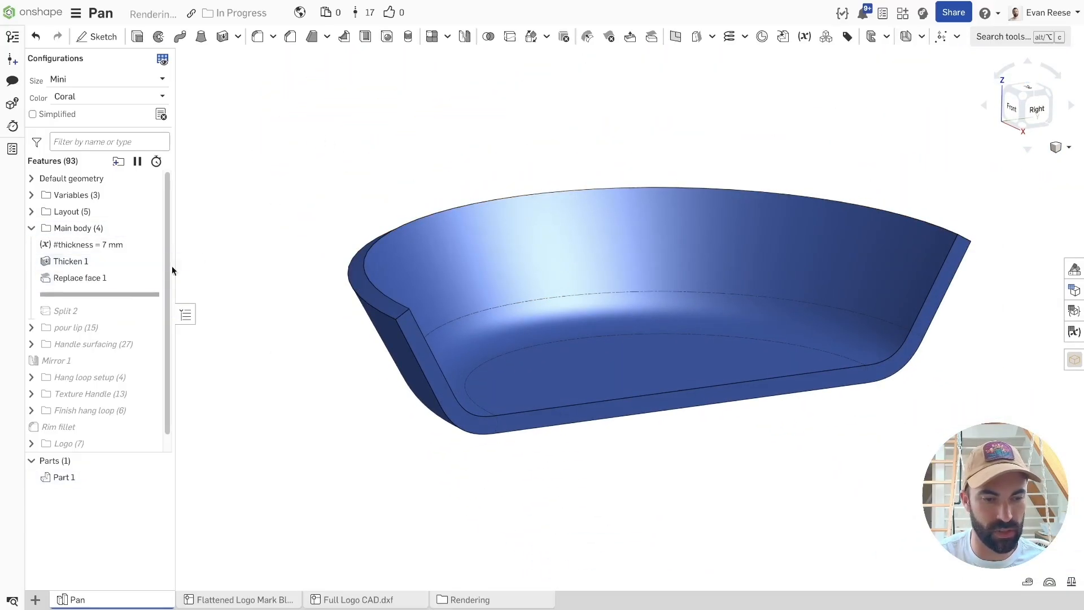
pyautogui.moveTo(110, 294); pyautogui.dragTo(110, 310)
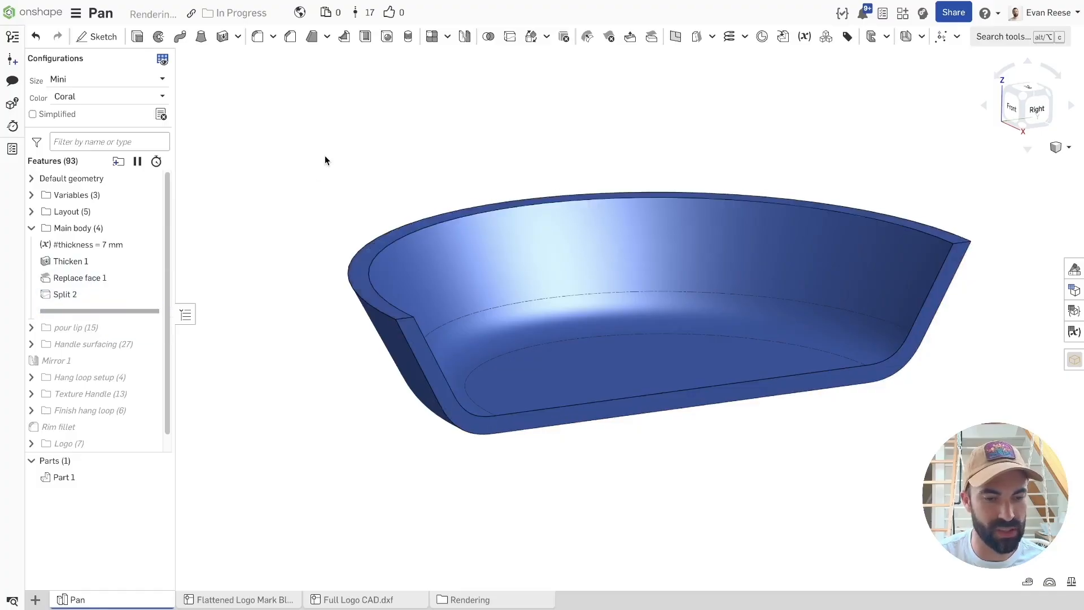
# Open Split 2 and toggle Keep both sides to compare the rim with and without the trim, and close the feature.
pyautogui.doubleClick(66, 295)
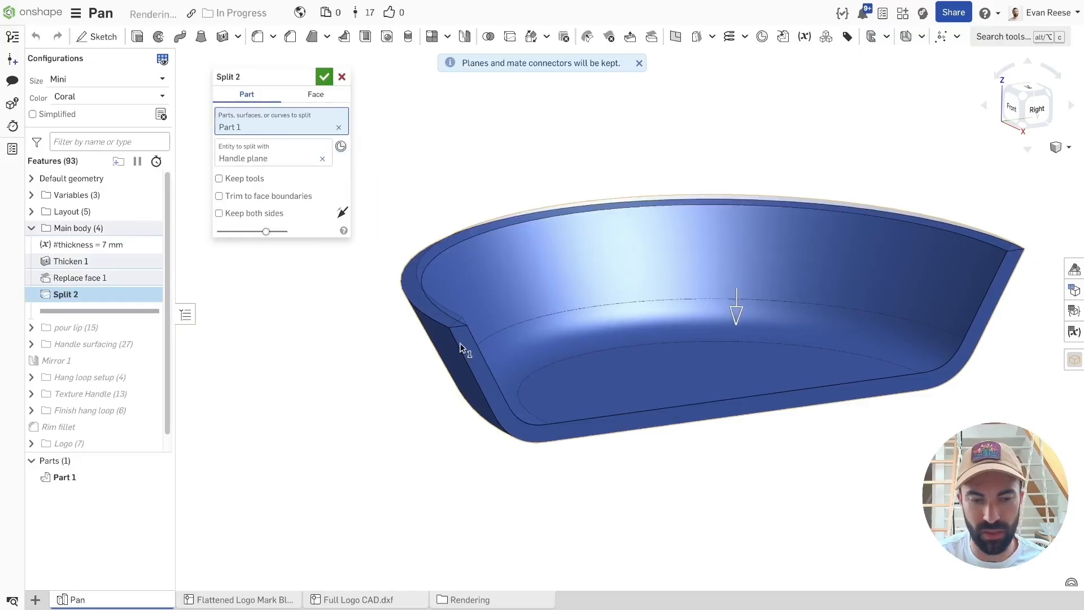
pyautogui.click(247, 219)
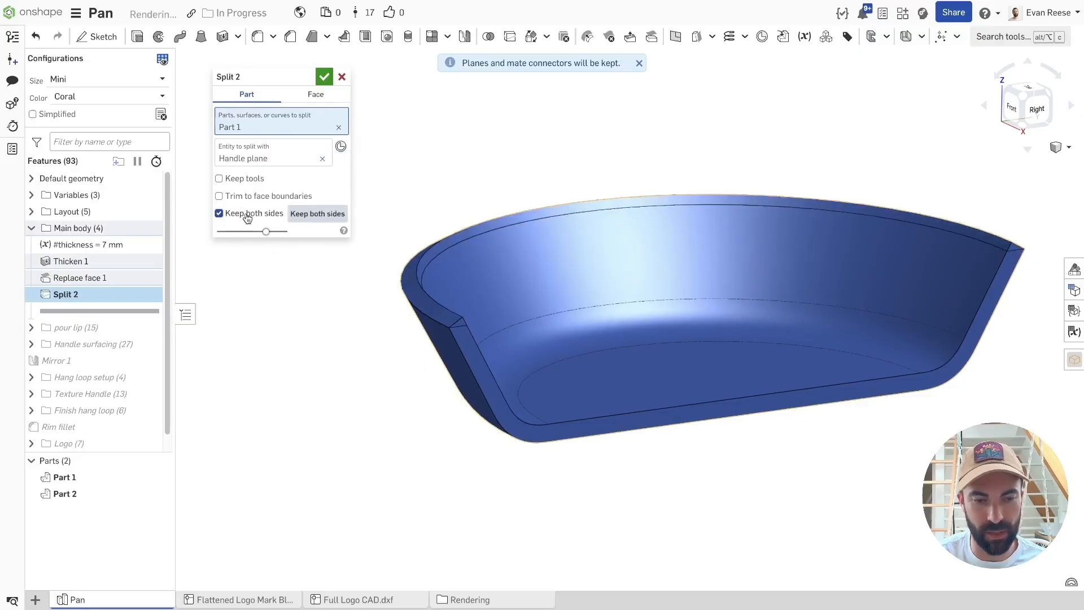
pyautogui.click(324, 76)
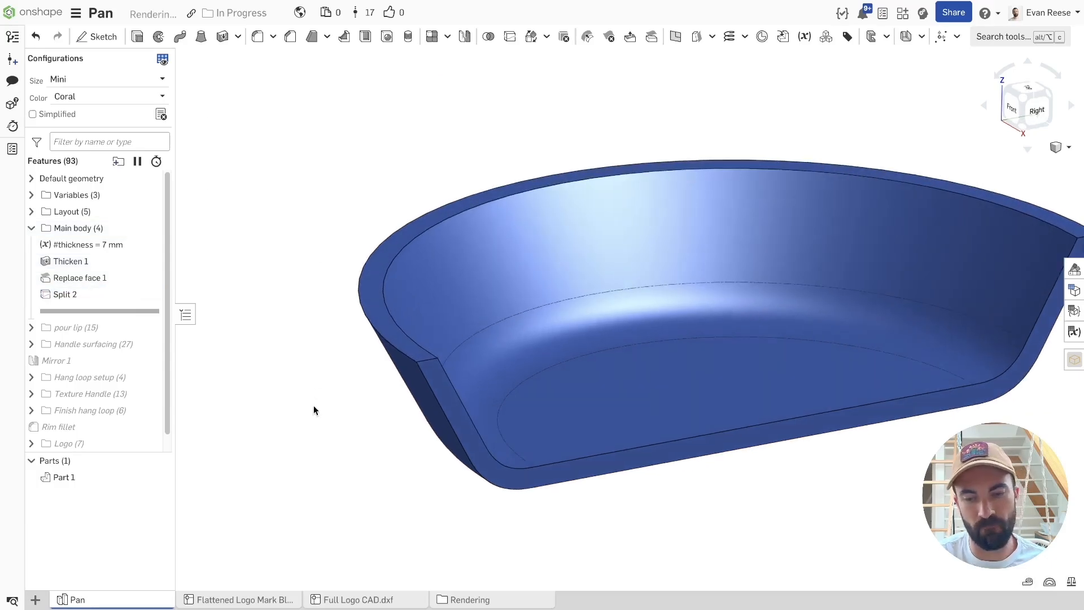
# Highlight the trimmed rim face, and roll the history back to just after Thicken 1.
pyautogui.click(383, 314)
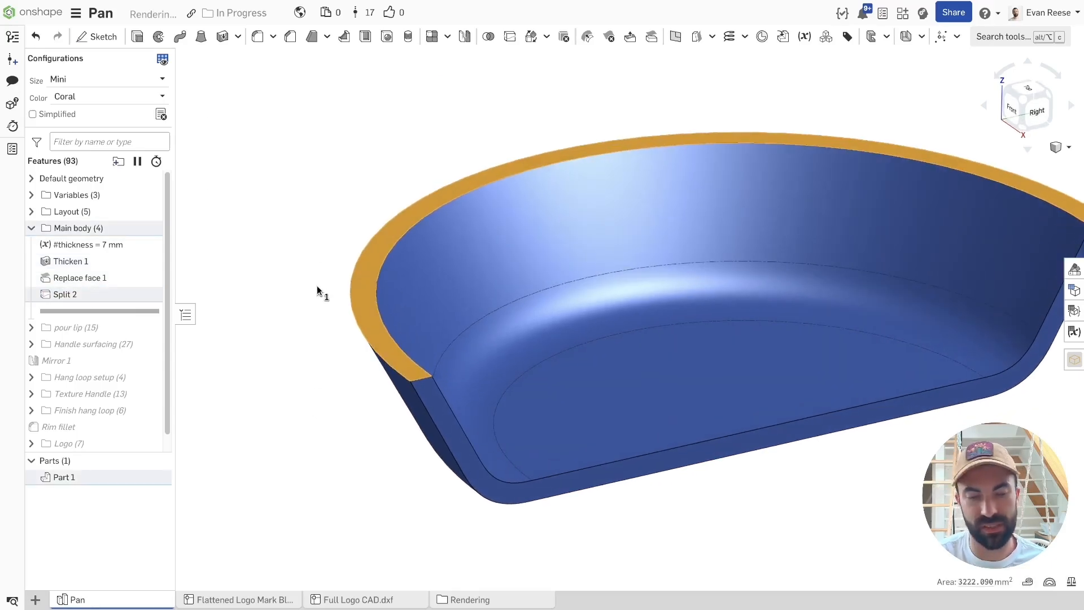
pyautogui.click(317, 291)
pyautogui.rightClick(91, 260)
pyautogui.click(199, 389)
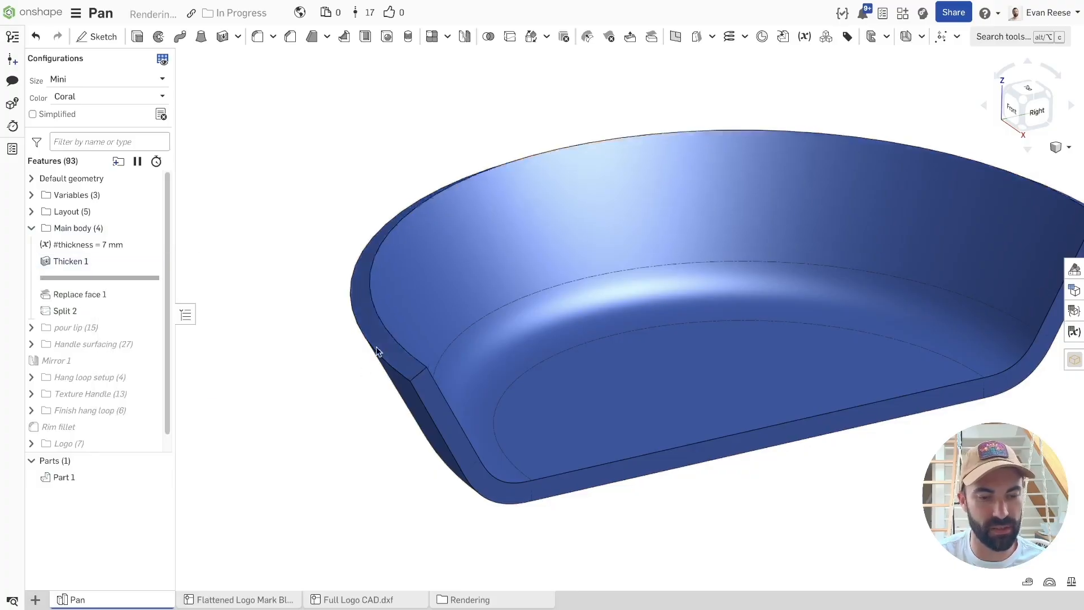
# Compare the highlighted rim face after Thicken 1 and after Split 2, rolling the history forward past Split 2, and clear the selection.
pyautogui.click(368, 308)
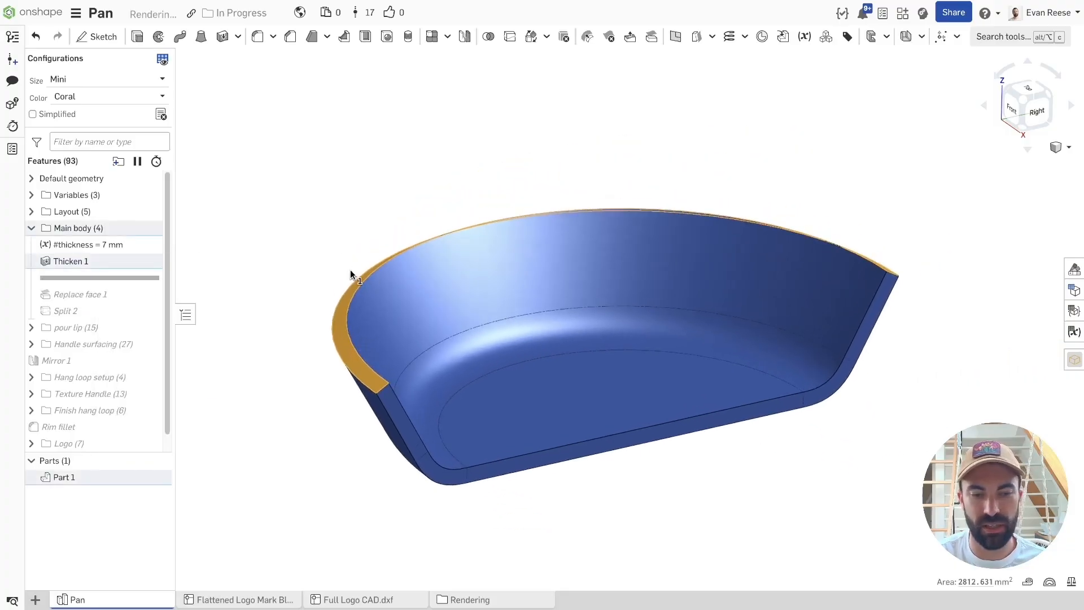
pyautogui.scroll(3, 336, 226)
pyautogui.scroll(5, 388, 263)
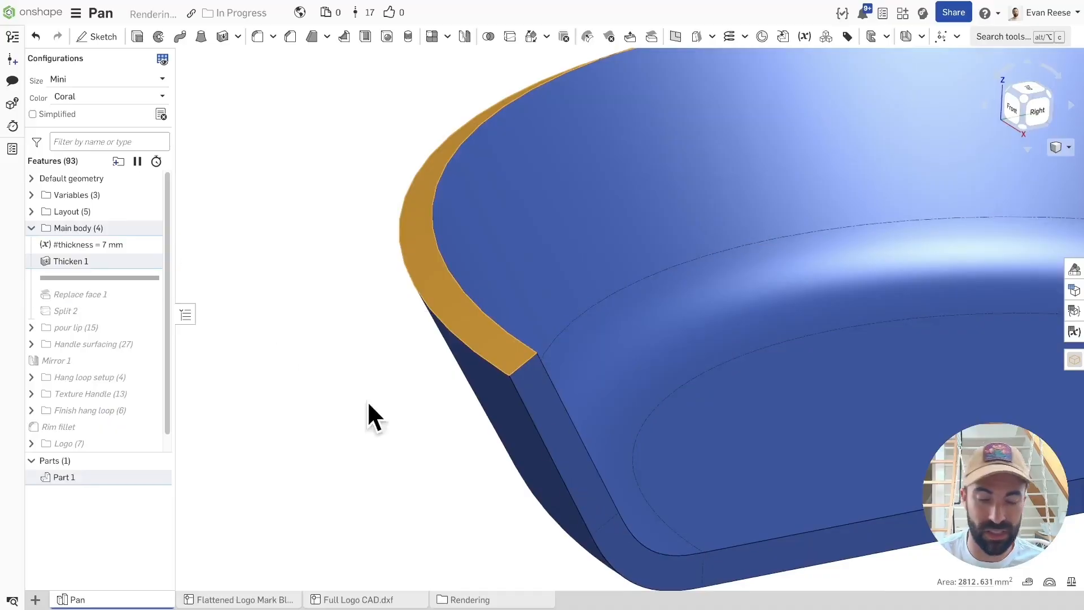
pyautogui.moveTo(113, 279); pyautogui.dragTo(112, 312)
pyautogui.click(475, 325)
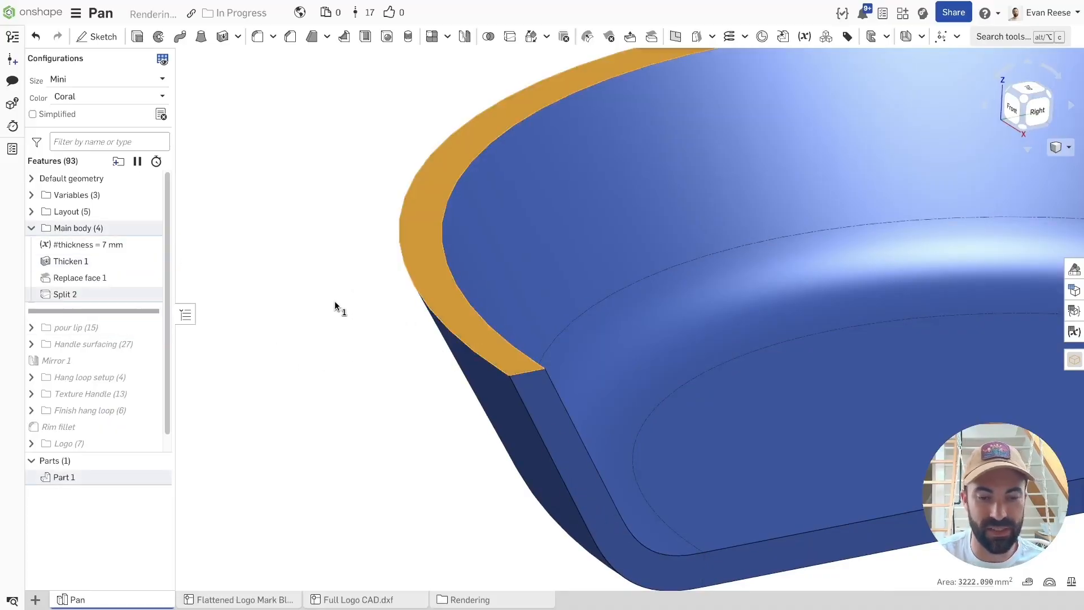
pyautogui.click(335, 304)
pyautogui.click(418, 246)
pyautogui.press('f')
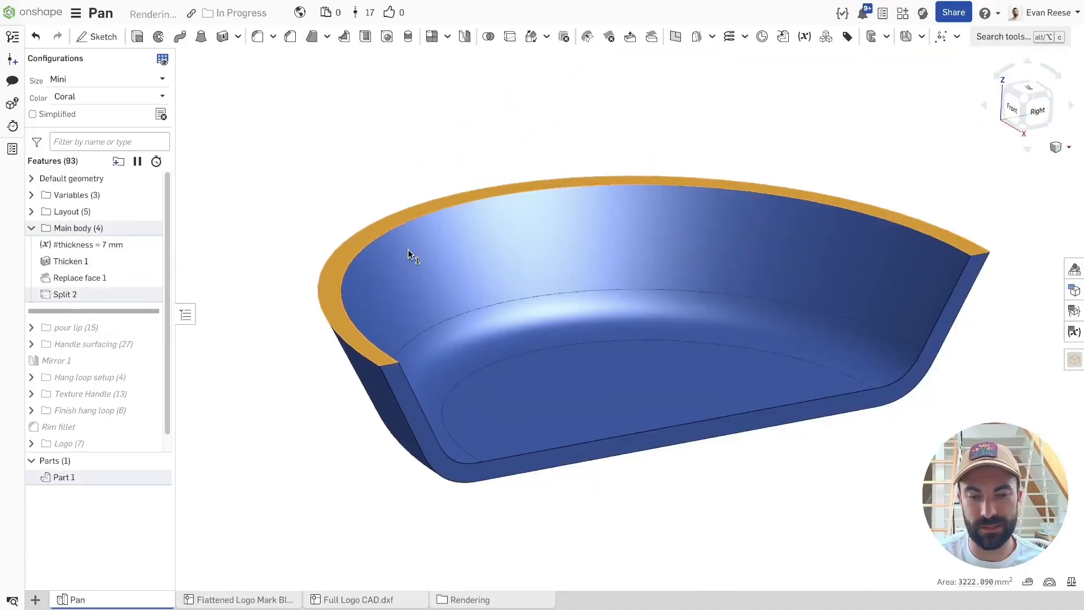
pyautogui.click(371, 198)
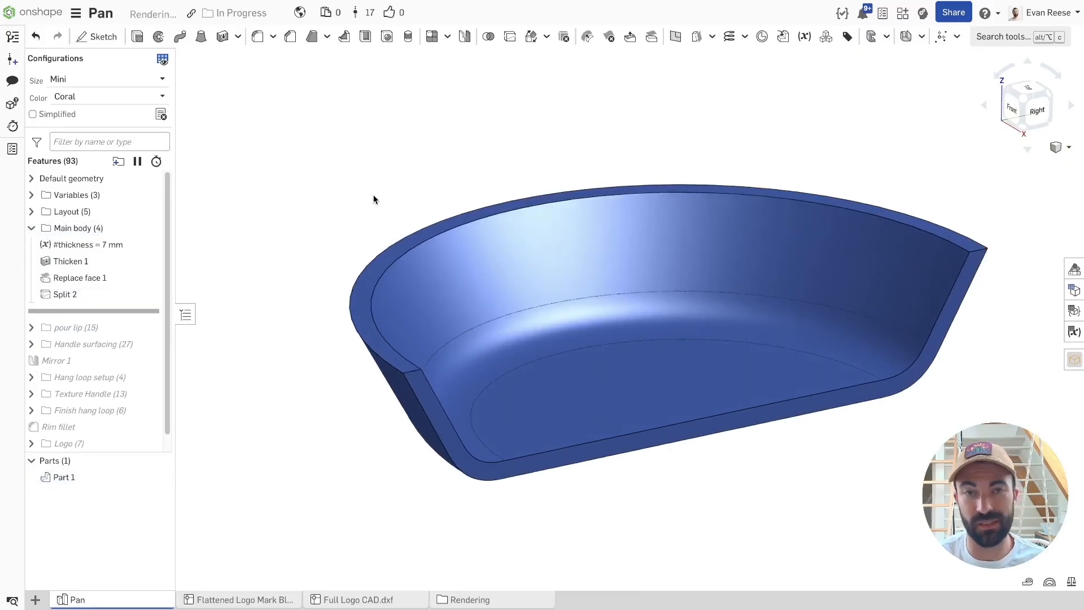
# Open Replace face 1 to review the Thicken 1 cut faces and the Right plane that replaces them, and close the feature.
pyautogui.scroll(2, 243, 239)
pyautogui.moveTo(267, 237); pyautogui.dragTo(267, 235, button='right')
pyautogui.click(106, 276)
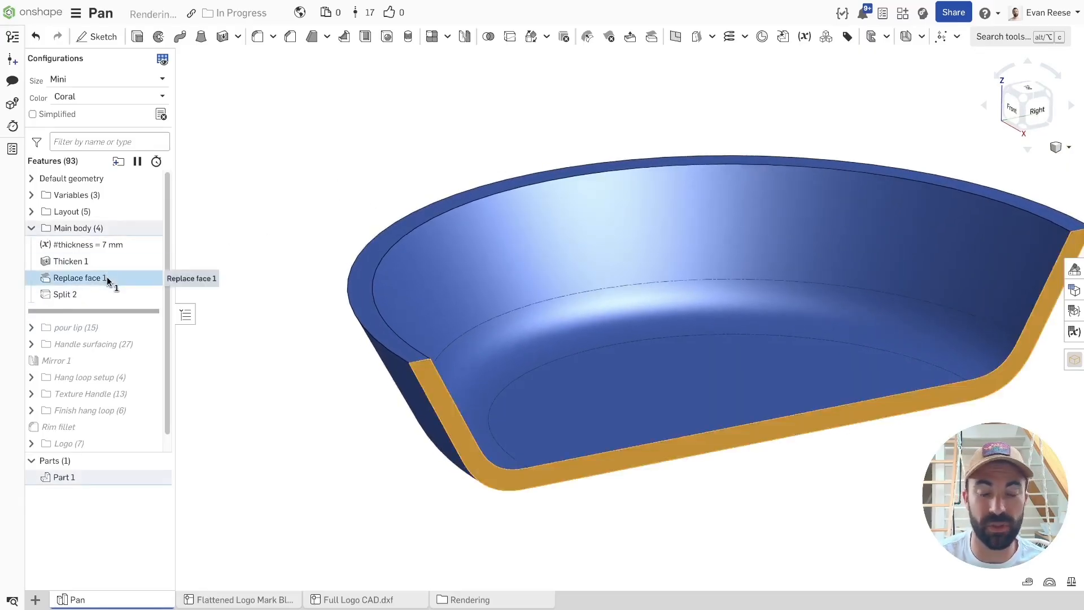
pyautogui.click(259, 226)
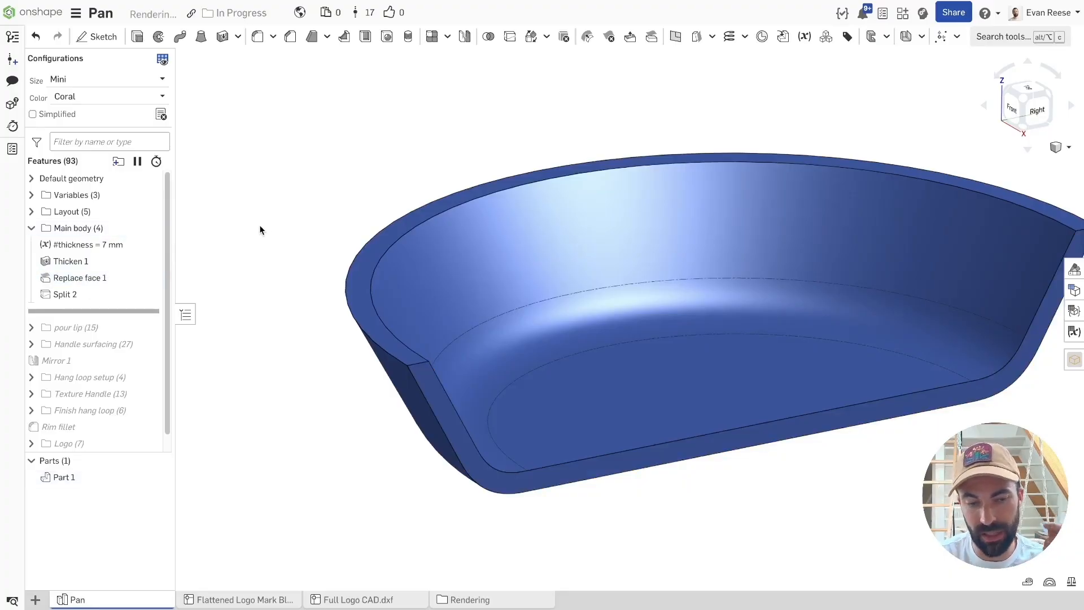
pyautogui.doubleClick(83, 278)
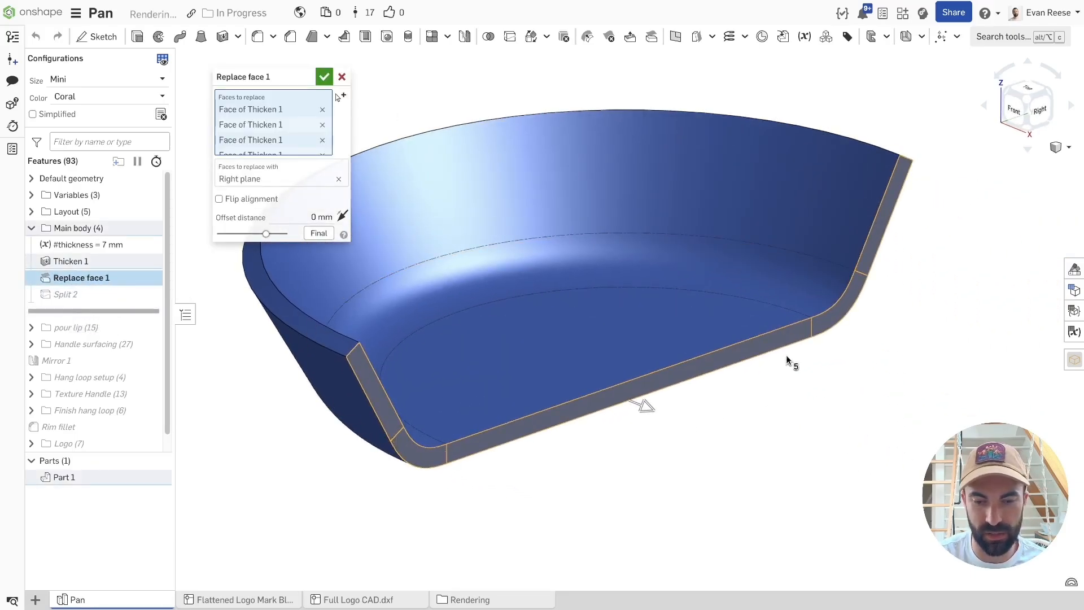
pyautogui.click(279, 172)
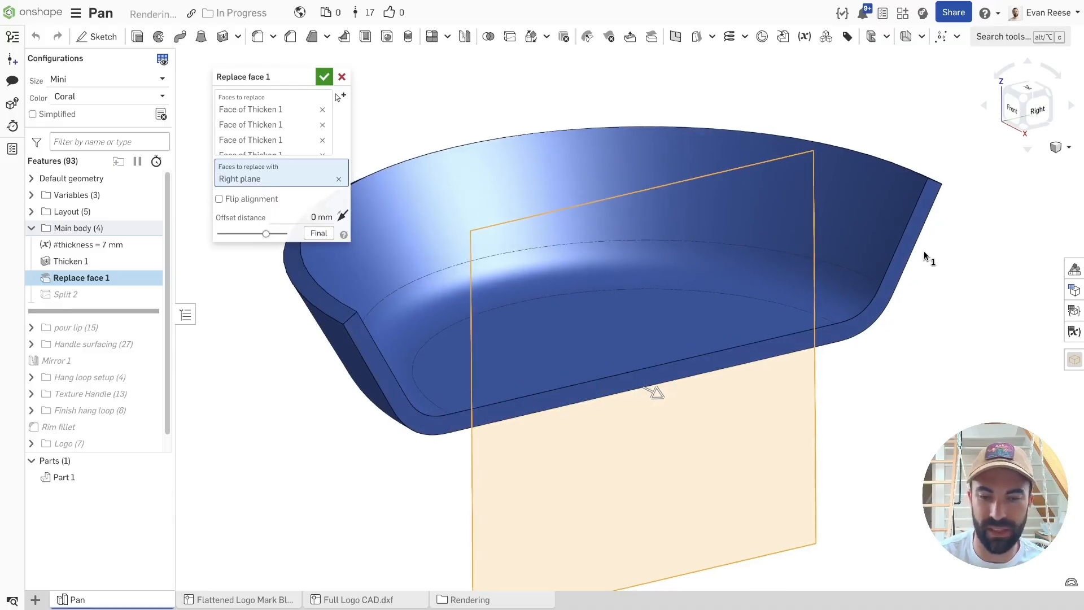
pyautogui.click(320, 75)
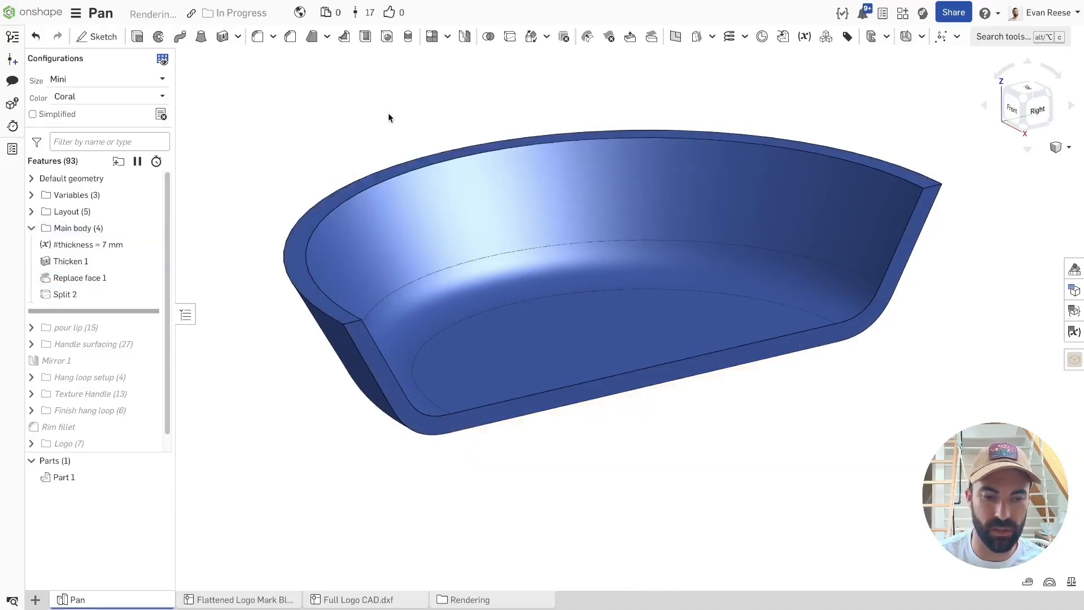
# Collapse the Main body folder, and roll the history forward past the pour lip folder to examine the lip on the rim.
pyautogui.click(31, 228)
pyautogui.rightClick(73, 263)
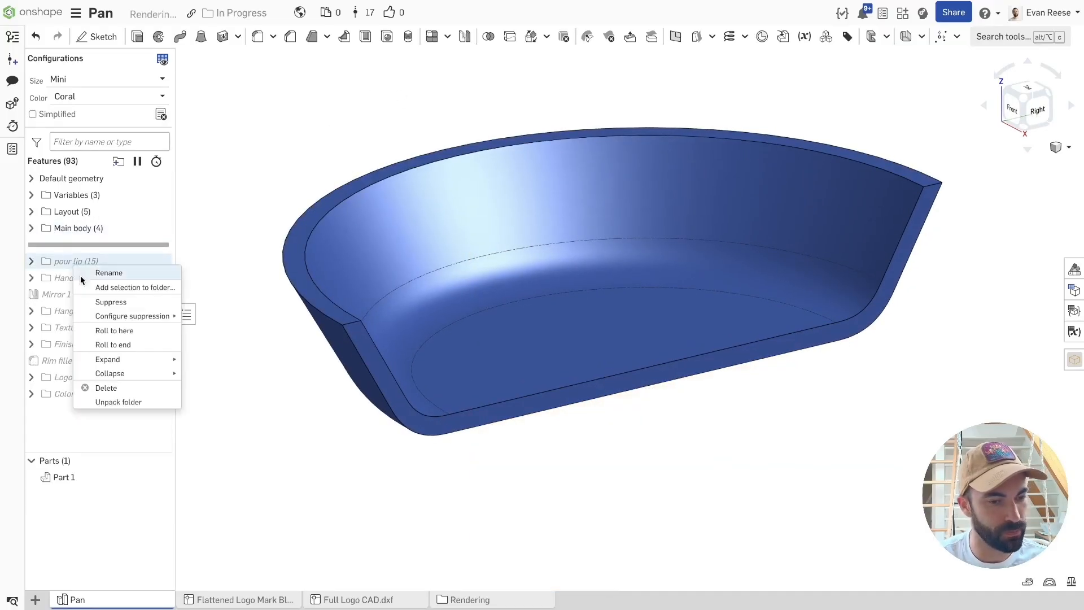
pyautogui.click(114, 331)
pyautogui.moveTo(319, 183); pyautogui.dragTo(716, 201, button='right')
pyautogui.scroll(5, 450, 151)
pyautogui.click(436, 133)
pyautogui.click(405, 116)
pyautogui.click(690, 203)
pyautogui.scroll(-5, 690, 203)
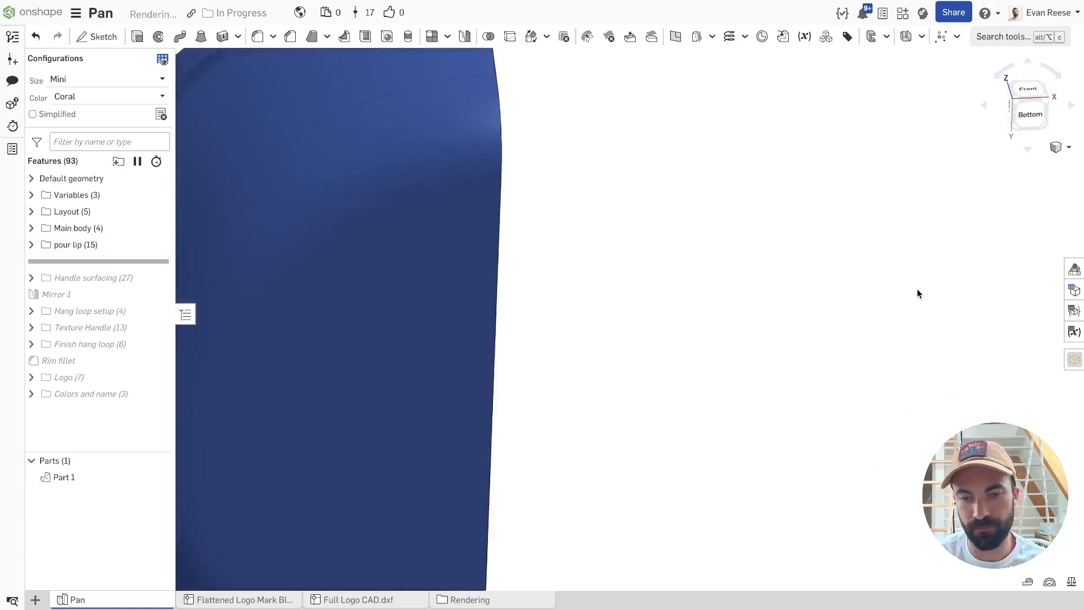
# Expand the pour lip folder, and roll the history back to just after the pour lip profile sketch.
pyautogui.click(31, 244)
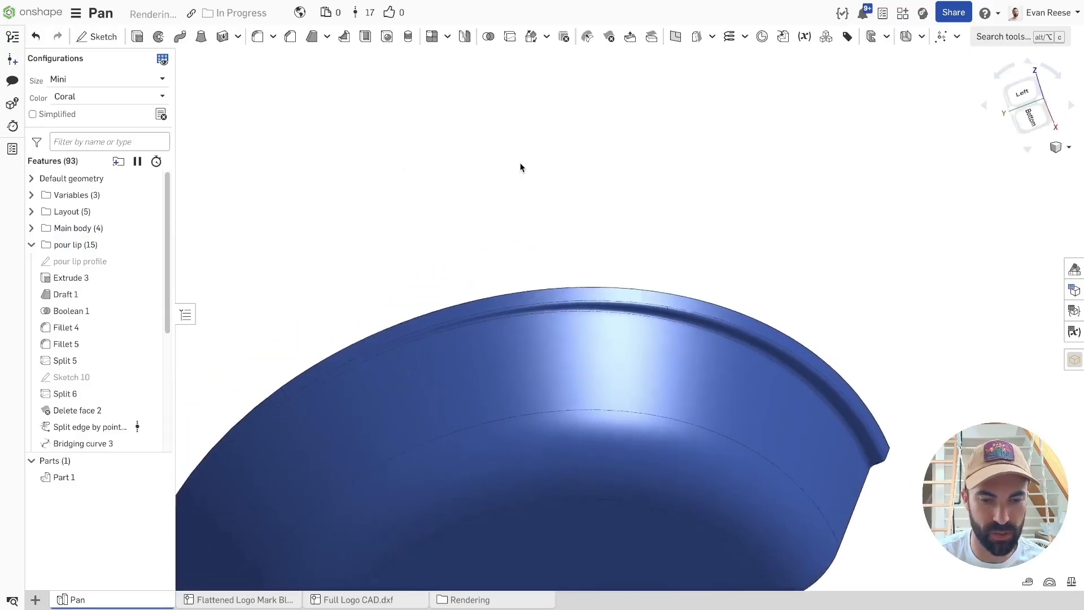
pyautogui.rightClick(79, 260)
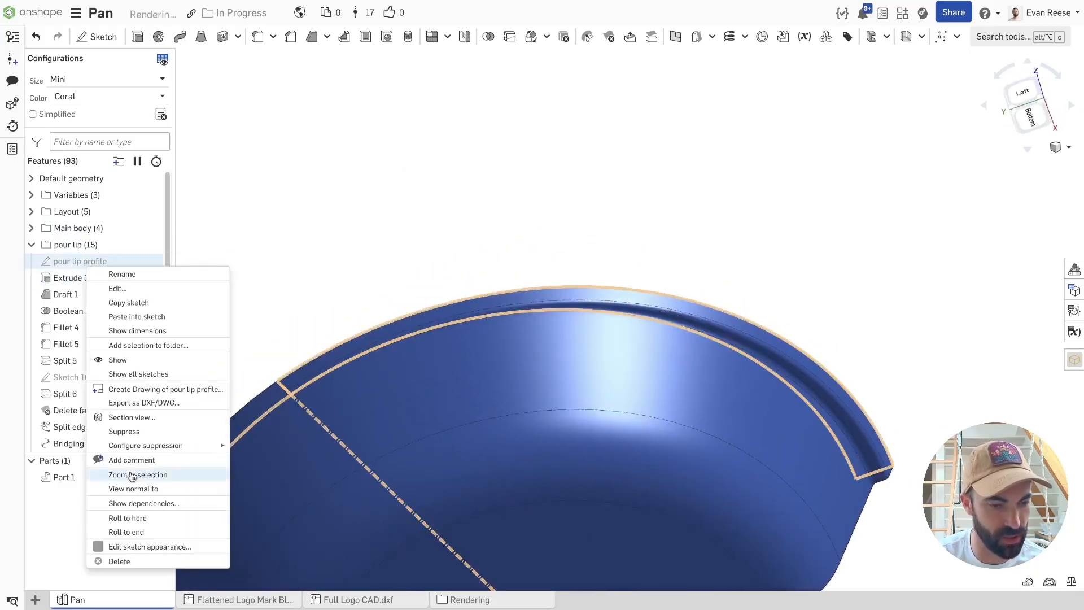
pyautogui.click(140, 516)
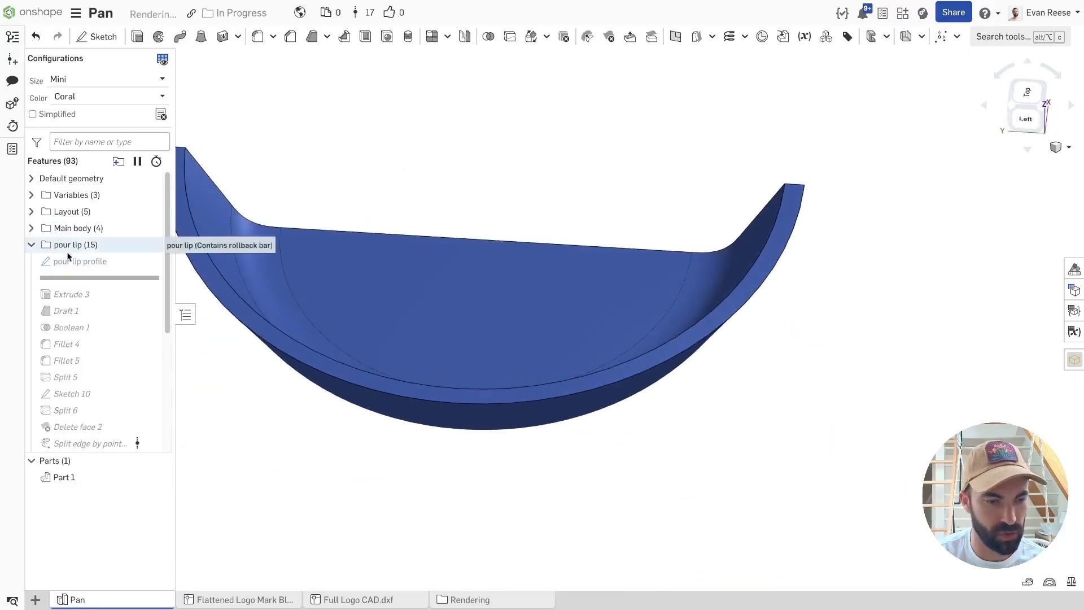
# Open the pour lip profile sketch, and check the angle between its outer curve and the pan's outer rim edge.
pyautogui.doubleClick(137, 261)
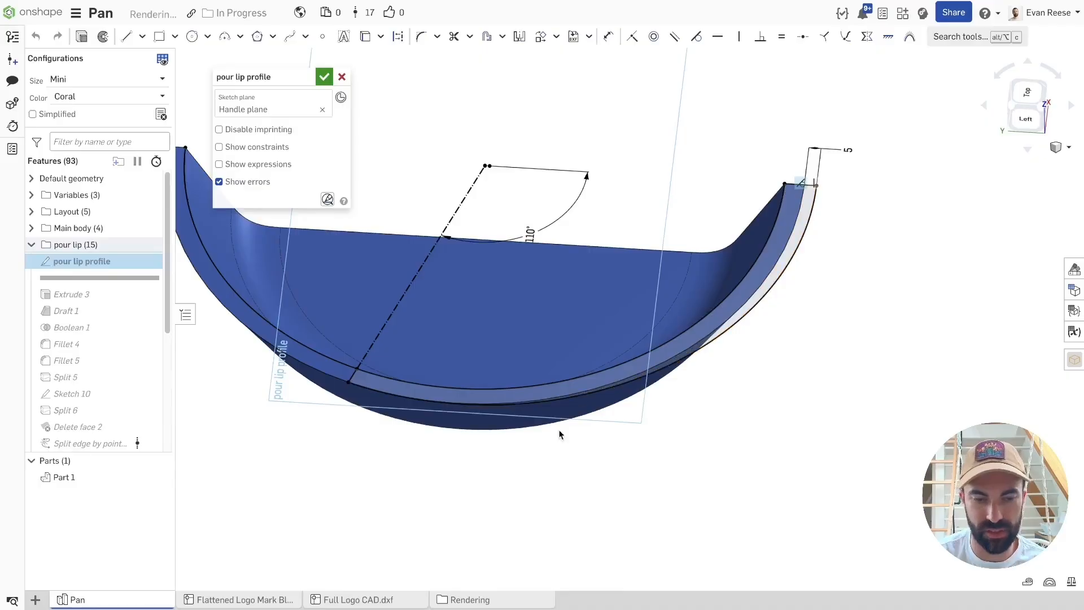
pyautogui.moveTo(814, 223); pyautogui.dragTo(914, 291, button='right')
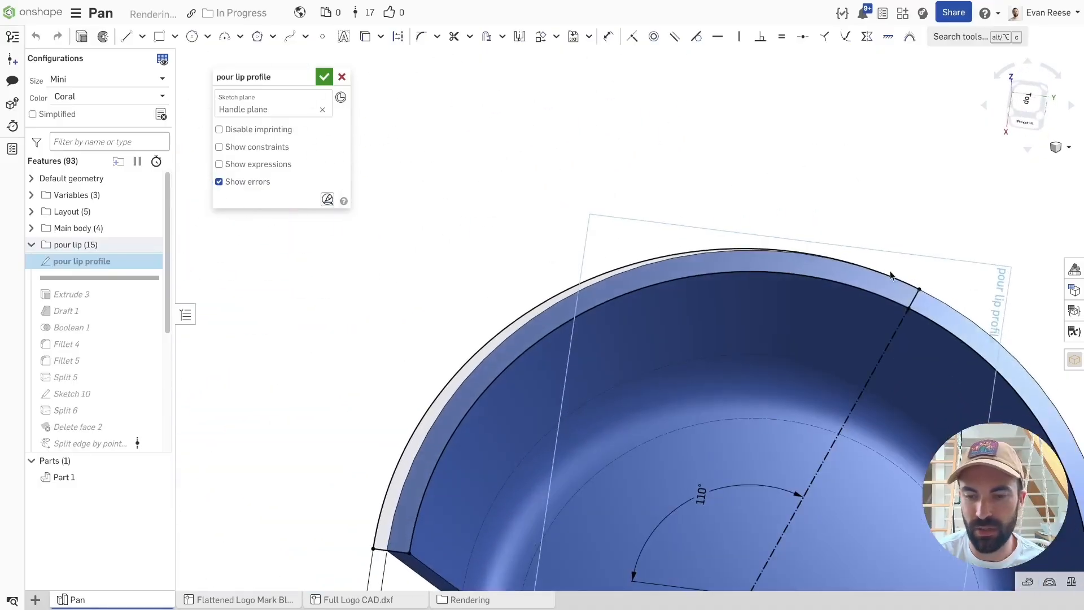
pyautogui.scroll(-1, 1025, 314)
pyautogui.moveTo(1025, 315); pyautogui.dragTo(894, 288, button='middle')
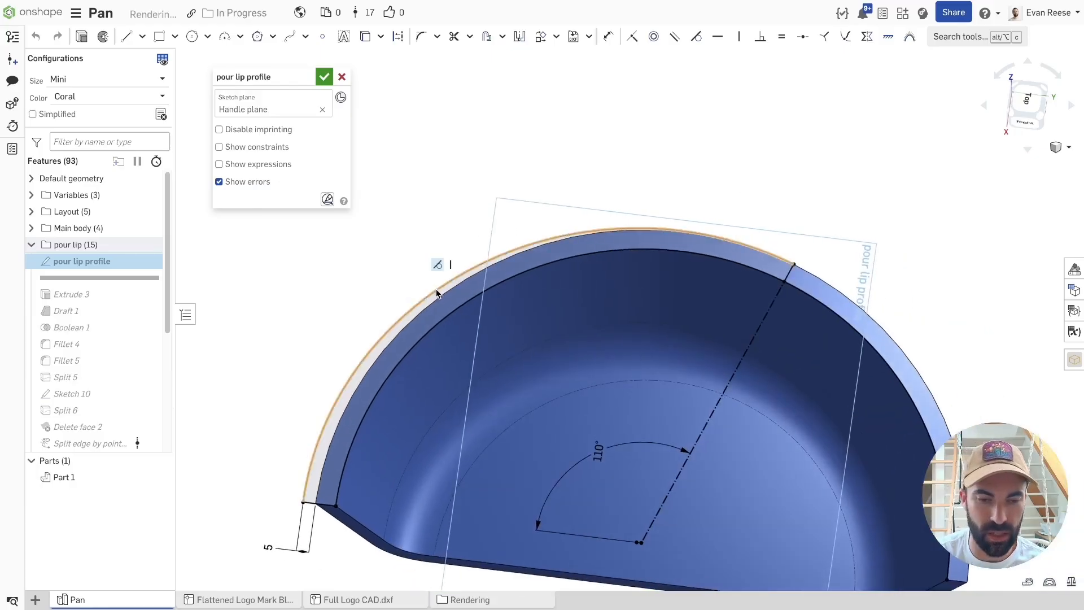
pyautogui.click(830, 286)
pyautogui.moveTo(829, 286); pyautogui.dragTo(832, 295, button='right')
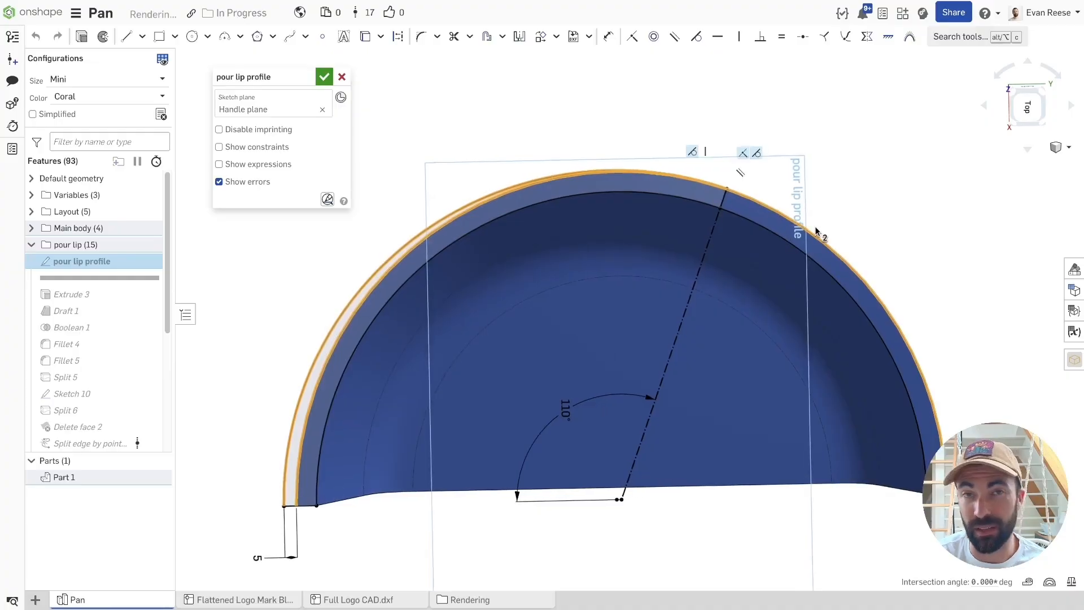
pyautogui.click(750, 137)
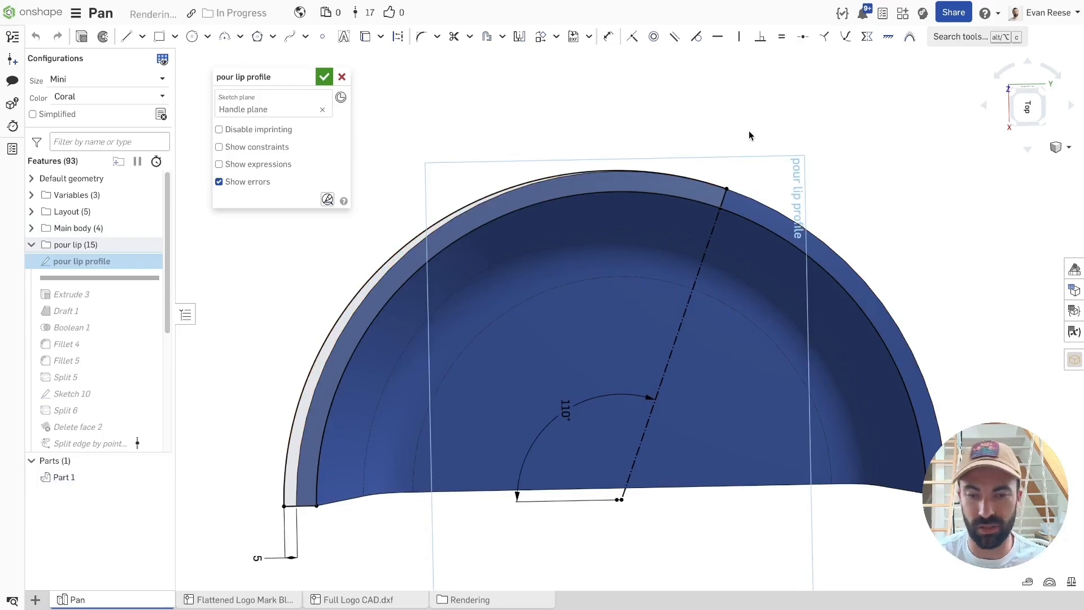
# Highlight the outer curve of the pour lip profile from a top-down view to examine its shape.
pyautogui.moveTo(757, 134)
pyautogui.mouseDown(button='right')
pyautogui.moveTo(636, 133)
pyautogui.moveTo(696, 137)
pyautogui.moveTo(777, 172)
pyautogui.mouseUp(button='right')
pyautogui.moveTo(690, 117); pyautogui.dragTo(514, 145, button='right')
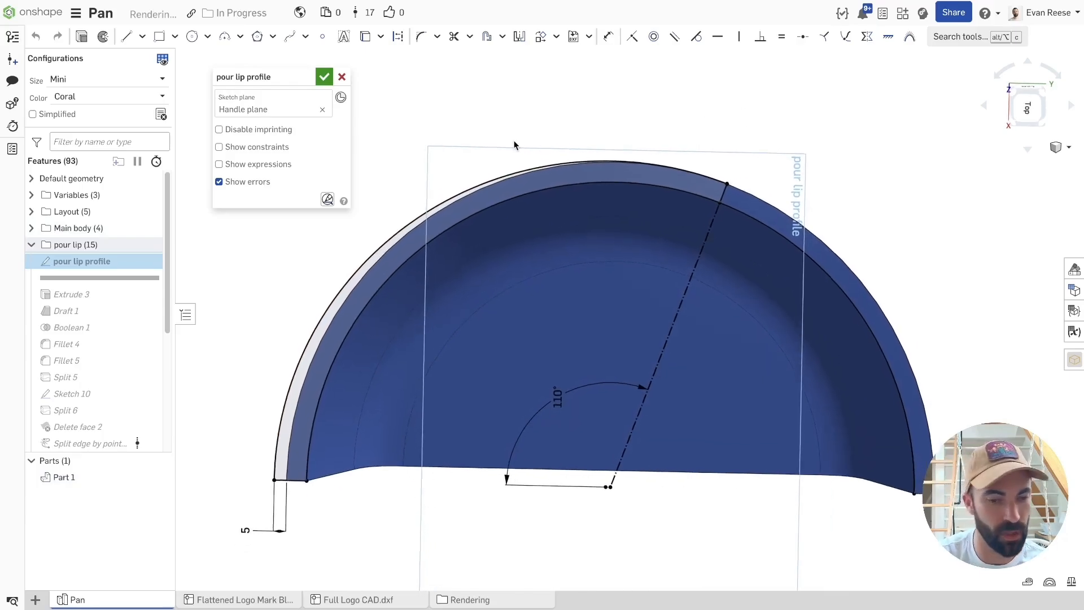
pyautogui.click(391, 250)
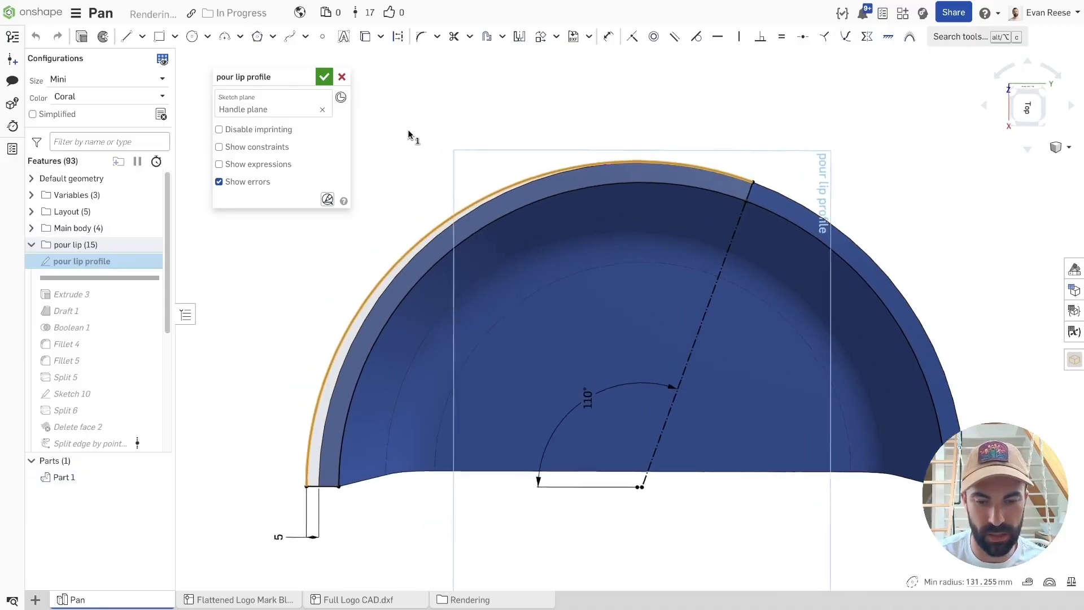
pyautogui.press('f')
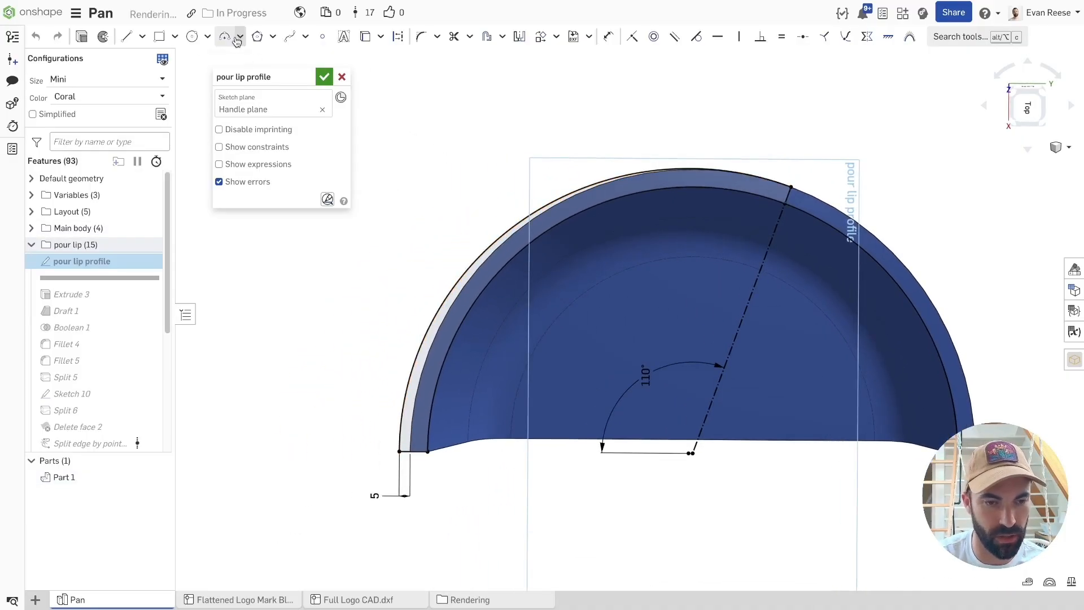
# Try sketching an elliptical arc in the empty area beside the pan.
pyautogui.click(237, 40)
pyautogui.click(244, 80)
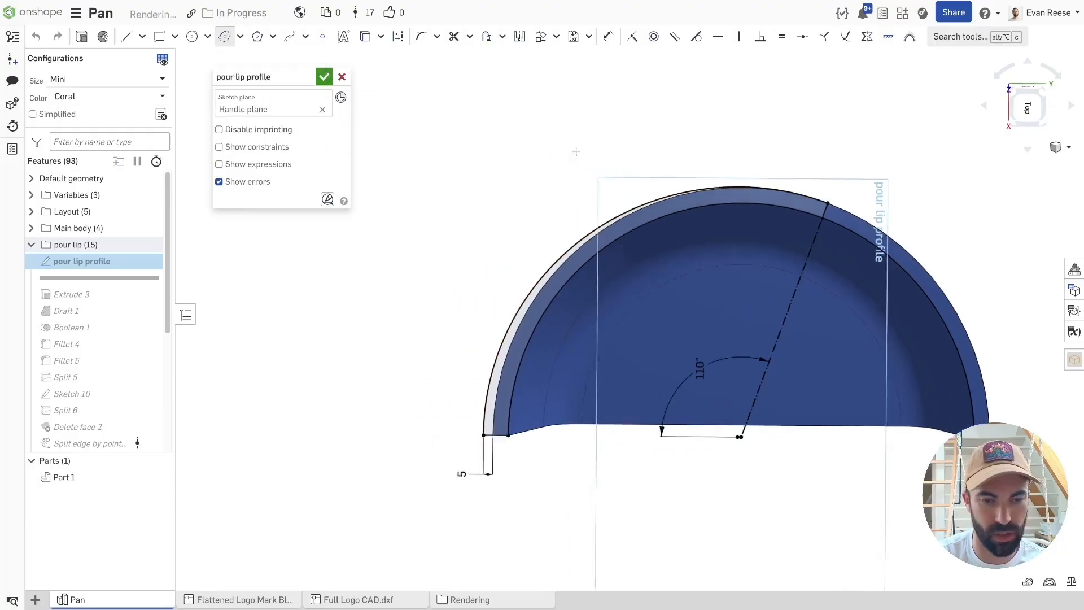
pyautogui.click(646, 210)
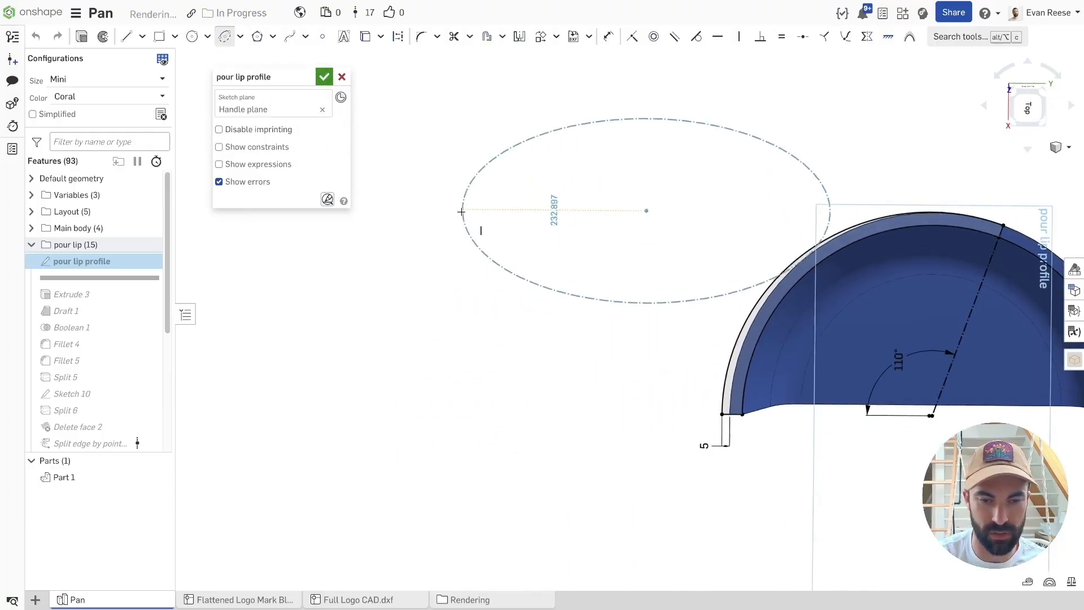
pyautogui.click(400, 211)
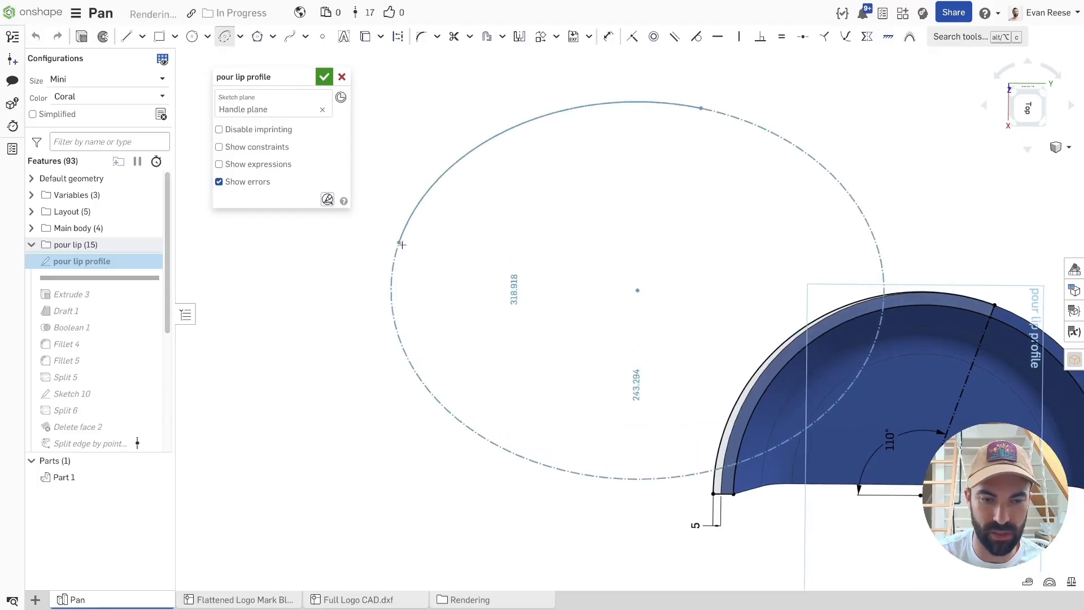
pyautogui.click(389, 288)
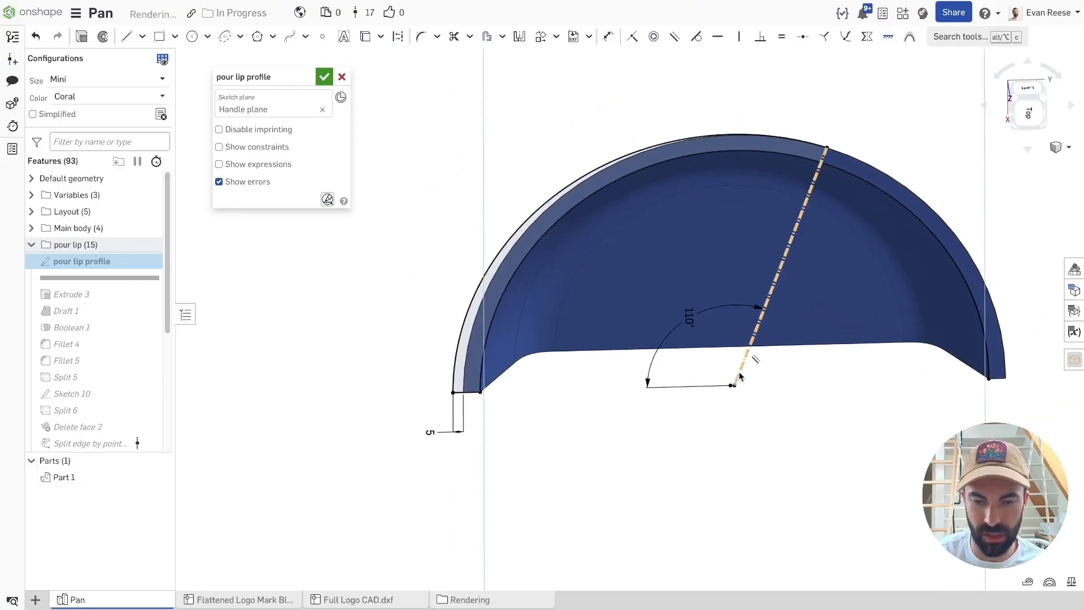
# View the pour lip profile sketch straight on, and accept the sketch.
pyautogui.press('n')
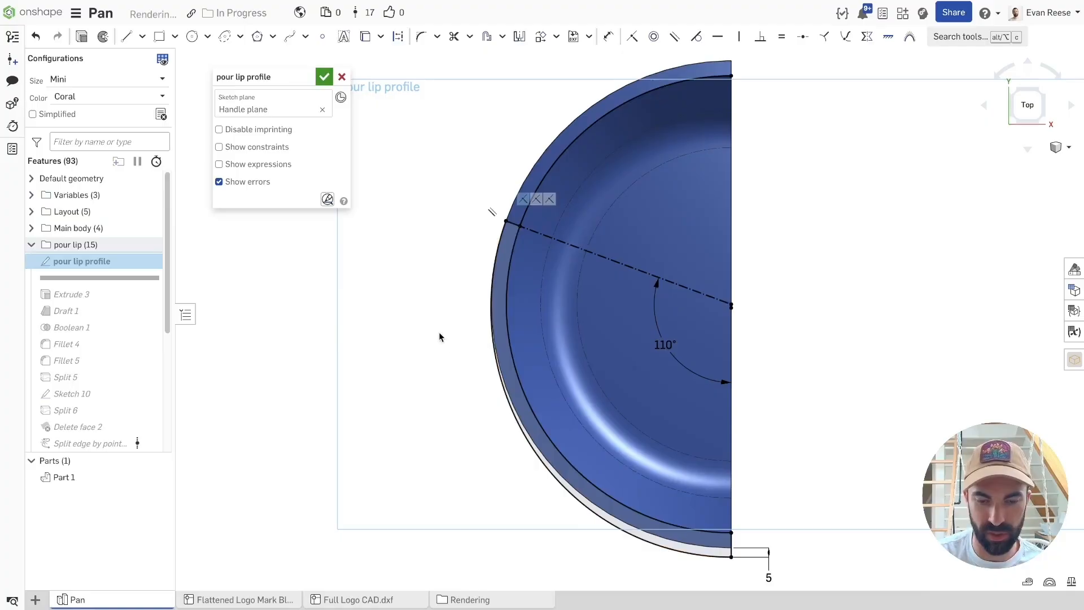
pyautogui.scroll(-2, 678, 328)
pyautogui.scroll(2, 754, 508)
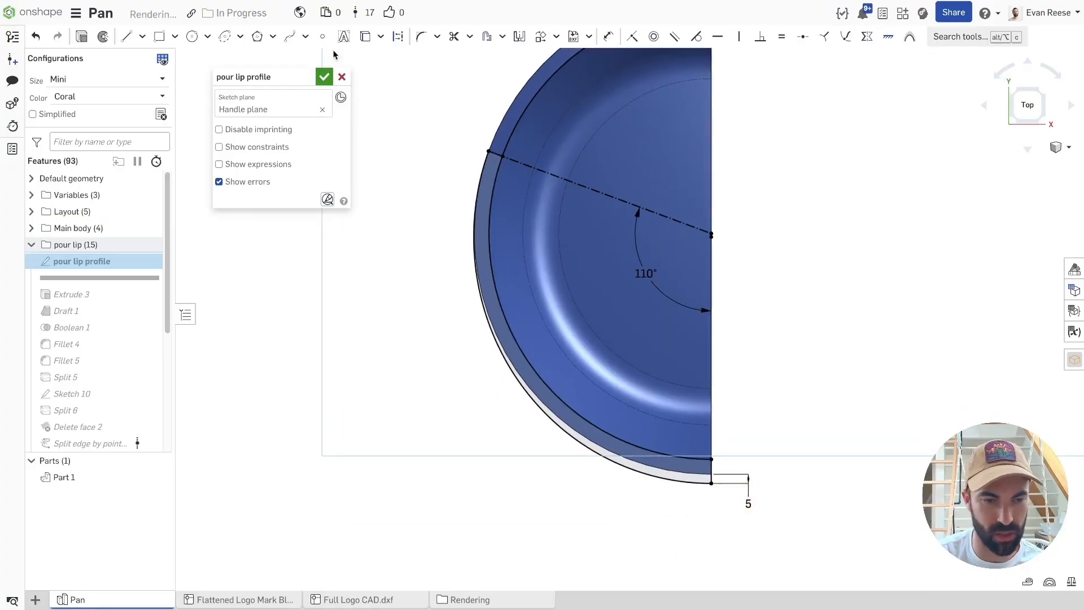
pyautogui.click(324, 79)
# Roll the history forward past Extrude 3 and Draft 1, and check the slanted end of the pour lip body.
pyautogui.rightClick(64, 295)
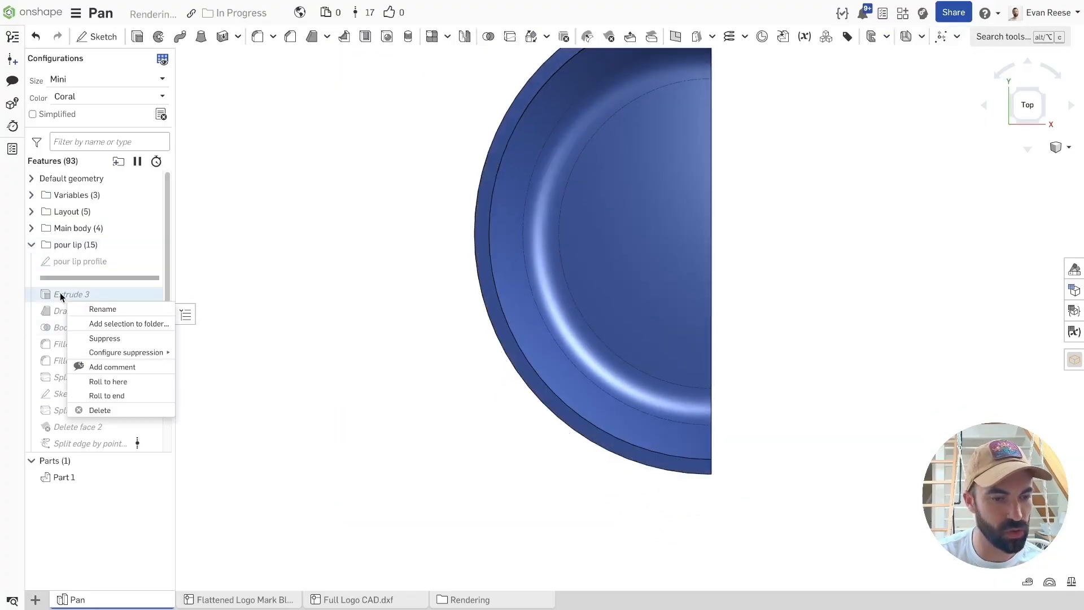
pyautogui.click(102, 385)
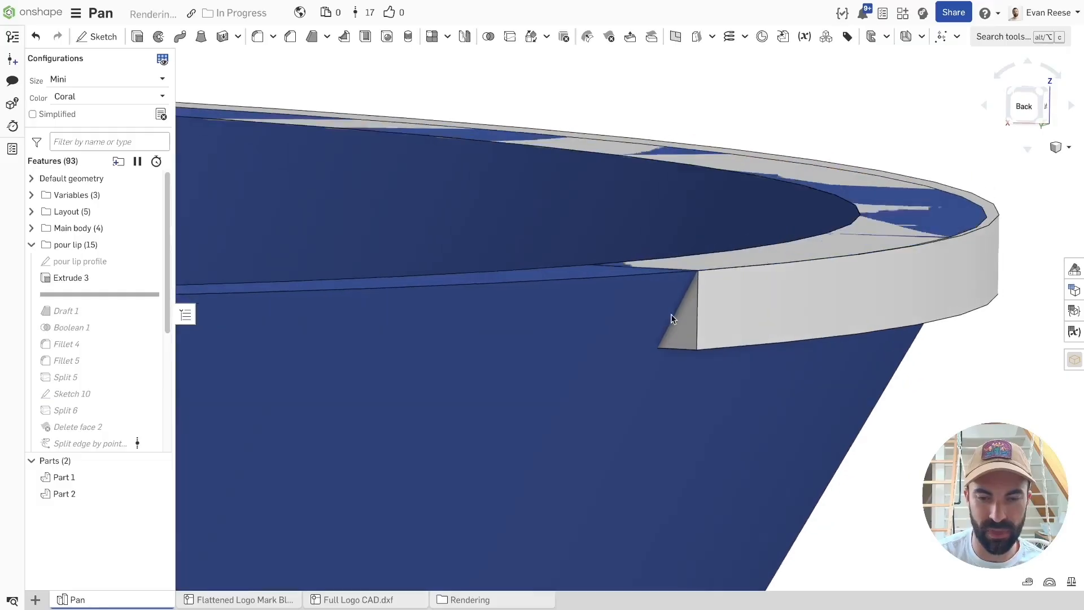
pyautogui.moveTo(80, 294); pyautogui.dragTo(82, 310)
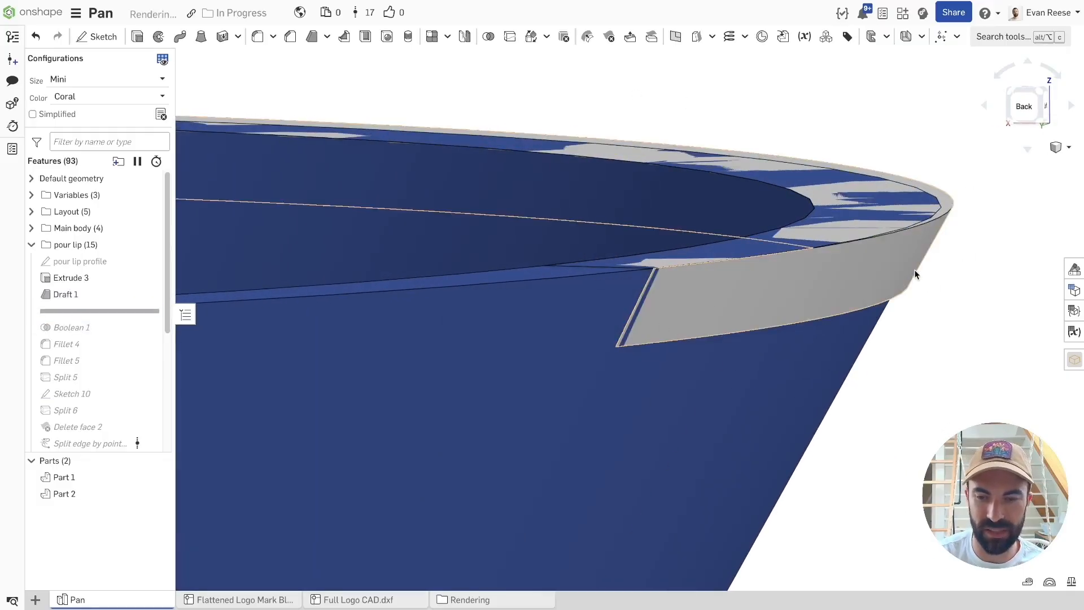
pyautogui.click(650, 286)
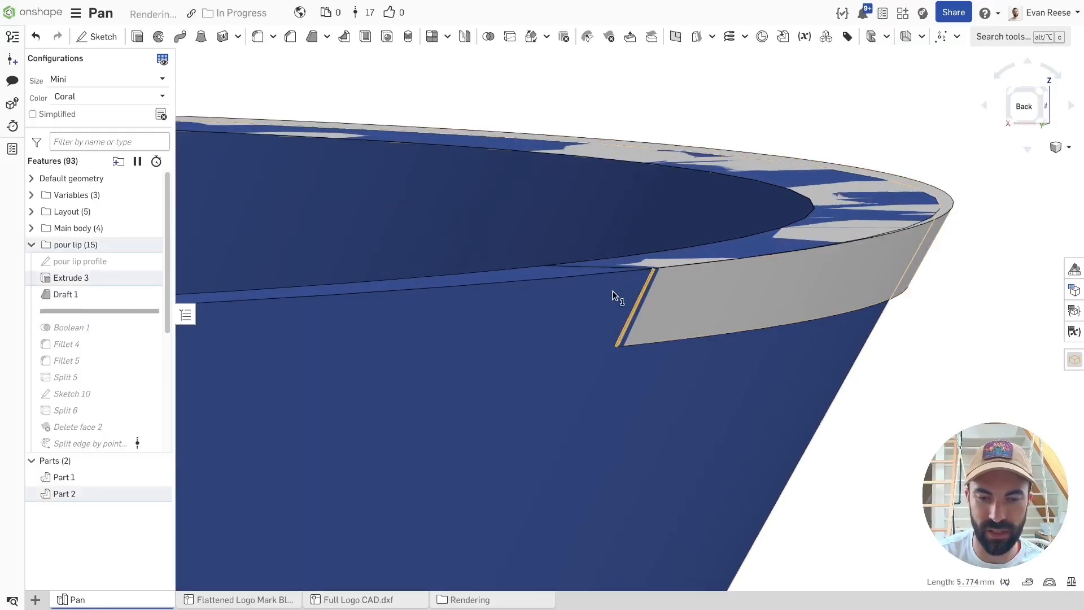
pyautogui.click(746, 103)
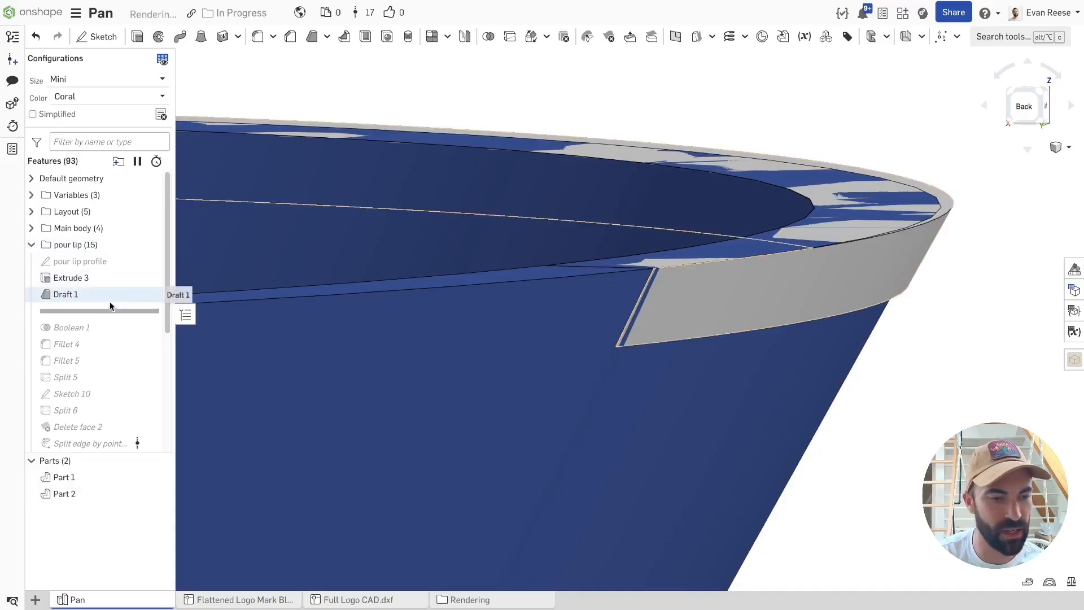
# Roll the history forward past Boolean 1, and examine the end edge where the pour lip meets the pan wall.
pyautogui.moveTo(88, 328); pyautogui.dragTo(91, 329)
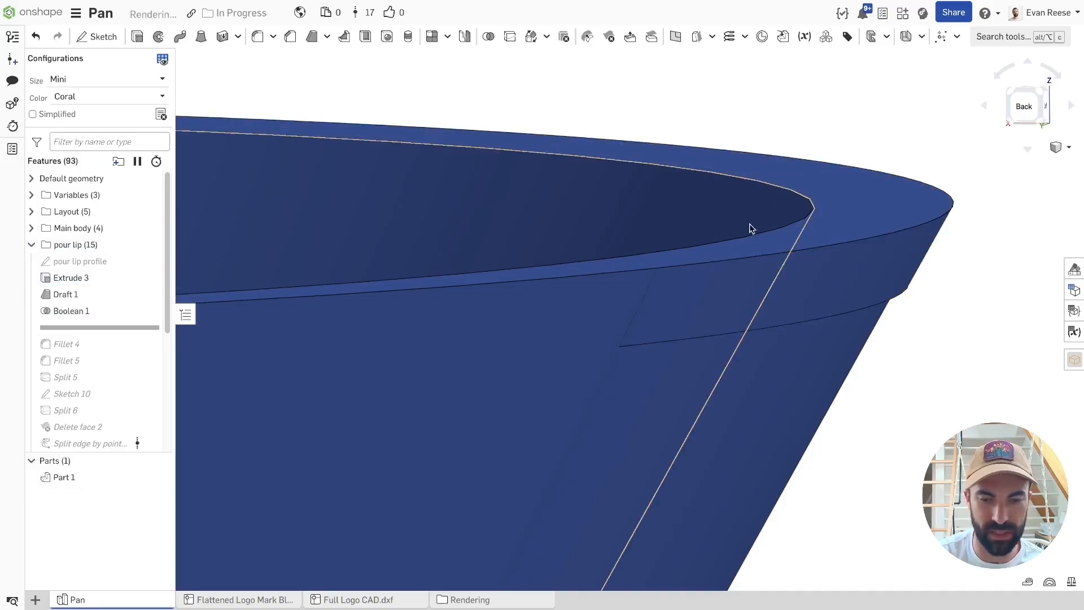
pyautogui.click(649, 287)
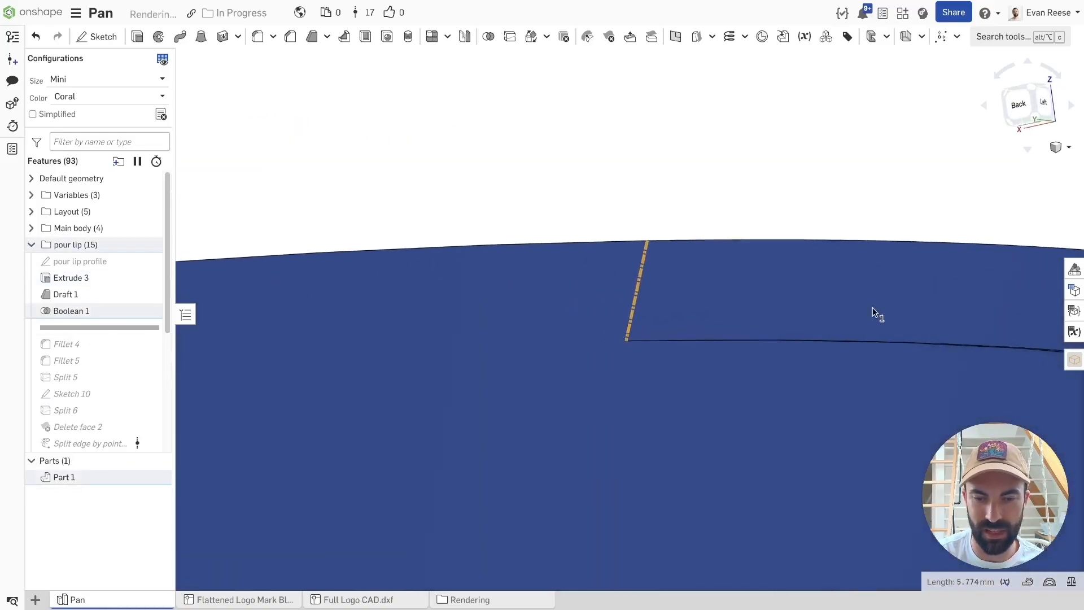
pyautogui.click(608, 223)
pyautogui.moveTo(679, 180); pyautogui.dragTo(695, 152, button='right')
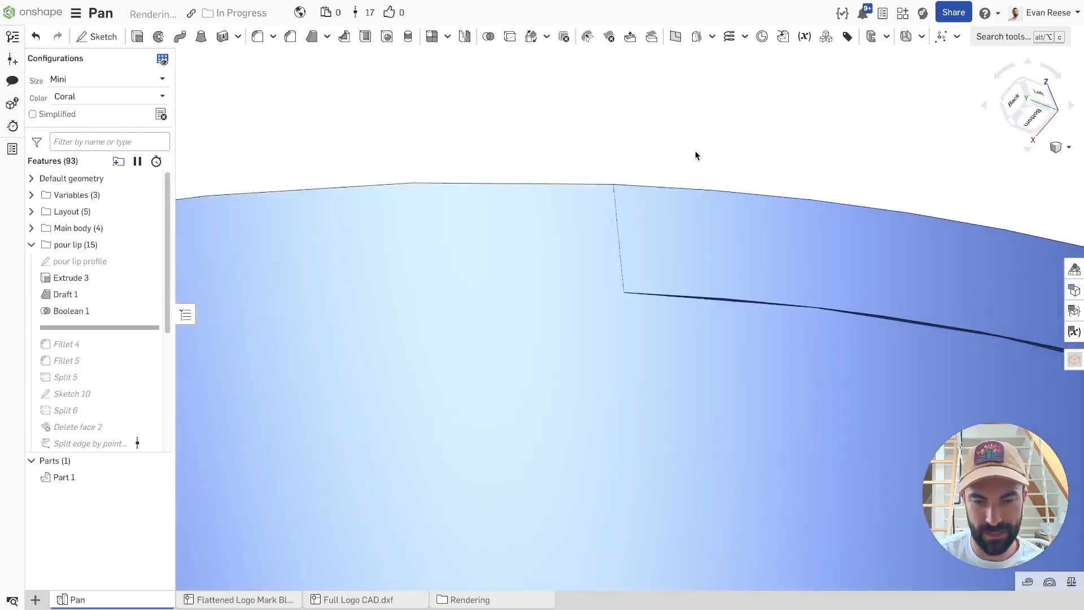
# Display tangent edges as visible to examine the lip's end edge, and return them to phantom display.
pyautogui.click(1069, 149)
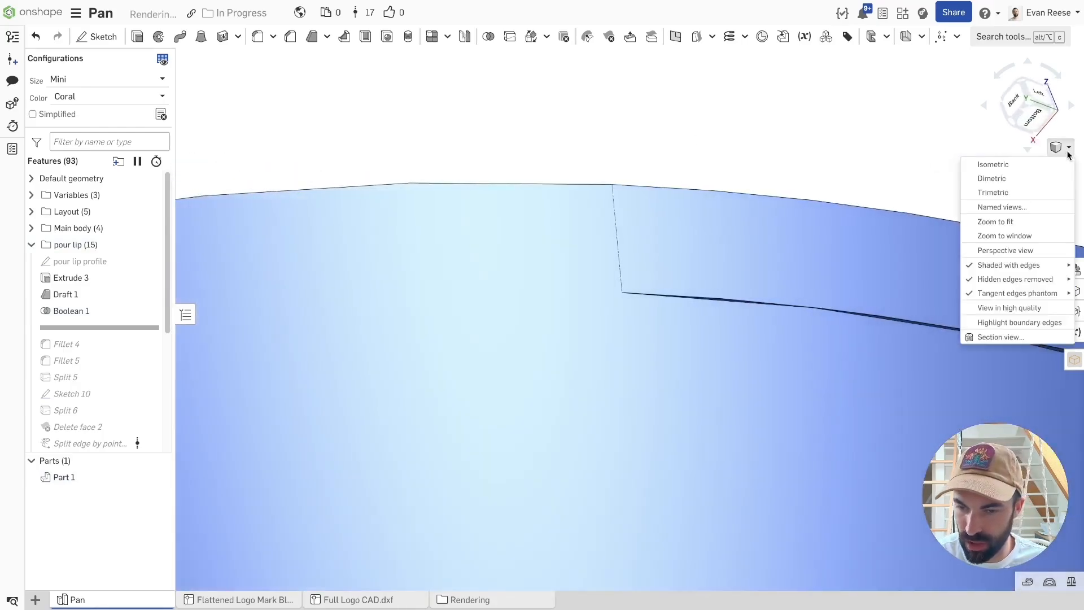
pyautogui.moveTo(1045, 299)
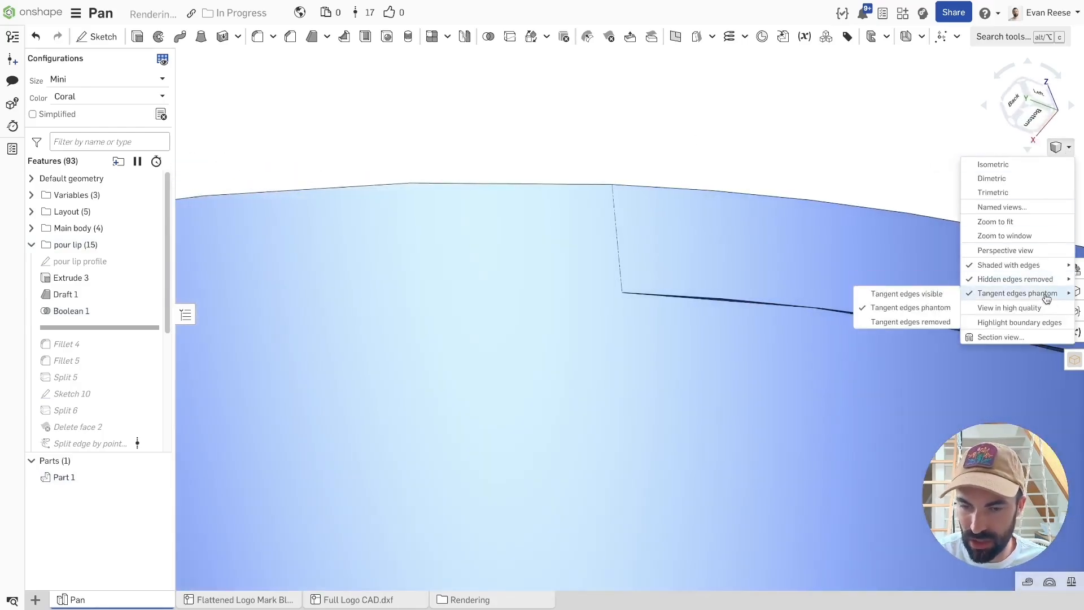
pyautogui.click(940, 299)
pyautogui.moveTo(837, 191); pyautogui.dragTo(808, 160, button='right')
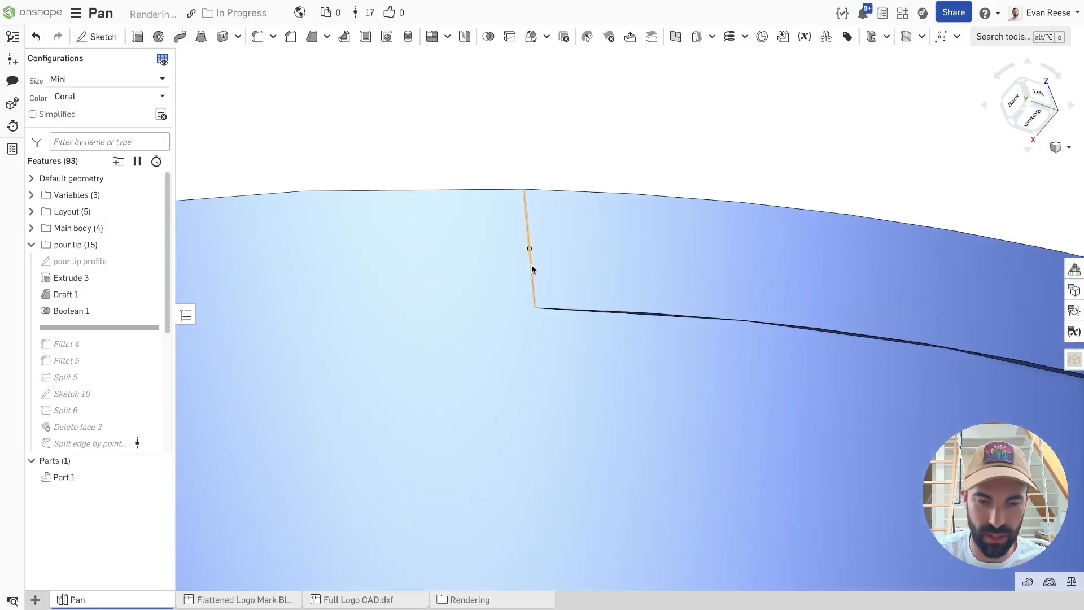
pyautogui.click(1063, 150)
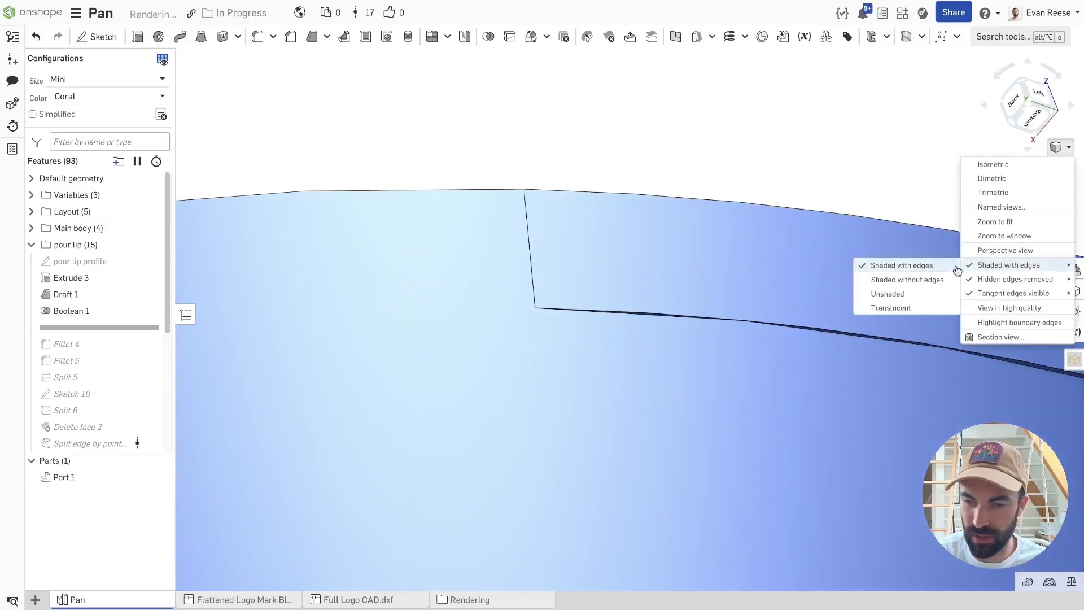
pyautogui.moveTo(1023, 284)
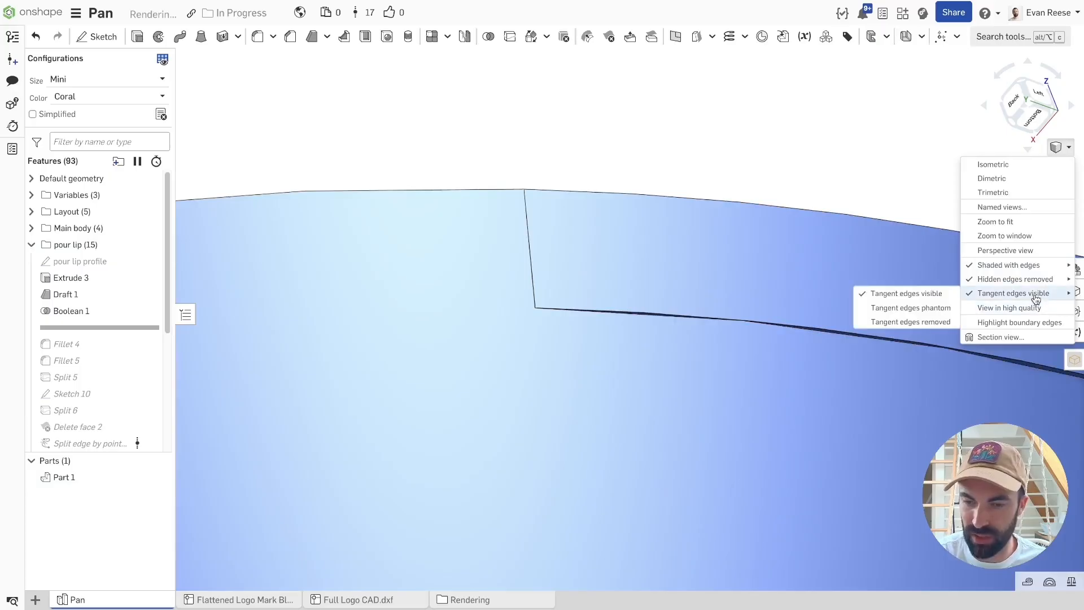
pyautogui.click(915, 306)
pyautogui.moveTo(784, 174); pyautogui.dragTo(591, 135, button='right')
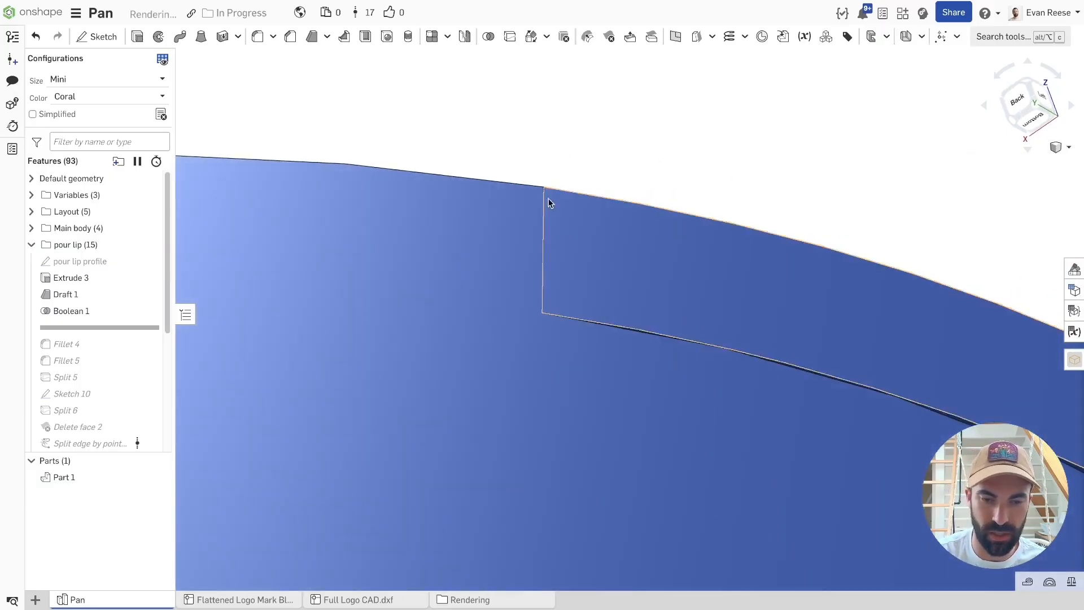
# Roll the history forward past Fillet 4 and Fillet 5, and examine the blend beneath the pour lip.
pyautogui.scroll(-2, 582, 165)
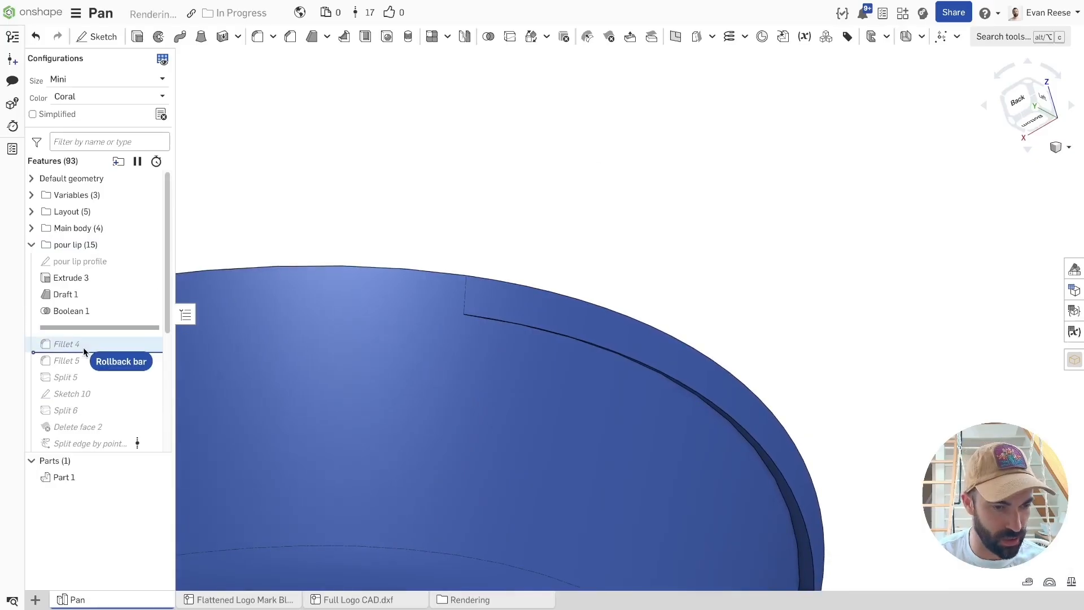
pyautogui.moveTo(83, 347); pyautogui.dragTo(85, 367)
pyautogui.moveTo(740, 334); pyautogui.dragTo(689, 277, button='right')
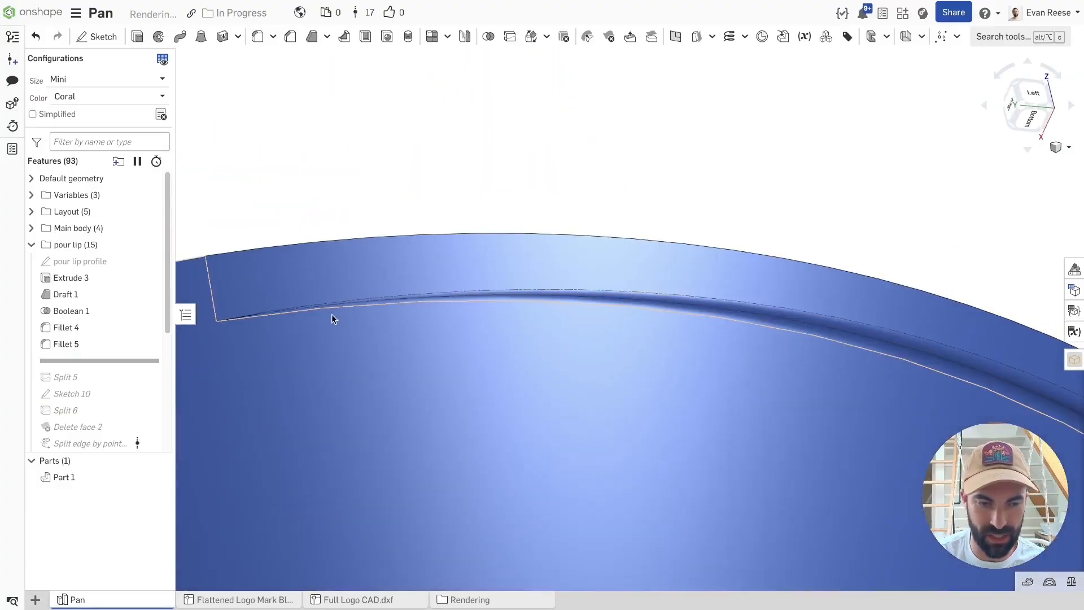
# View the pan from the left side, and turn on zebra stripes with flipped stripes and edges shown.
pyautogui.click(1035, 99)
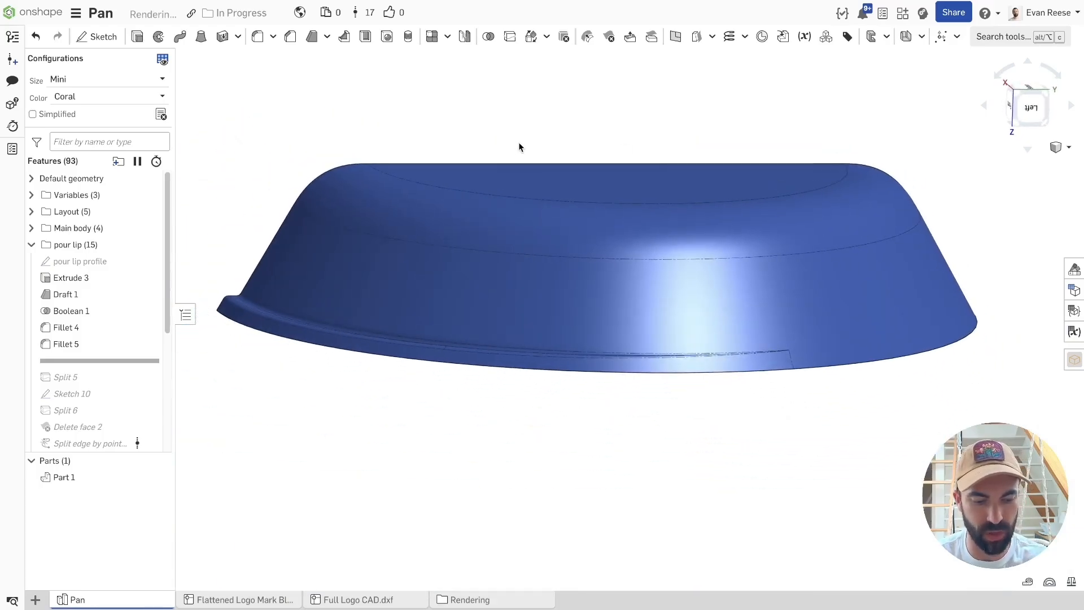
pyautogui.press('z')
pyautogui.click(178, 96)
pyautogui.click(178, 110)
pyautogui.click(181, 94)
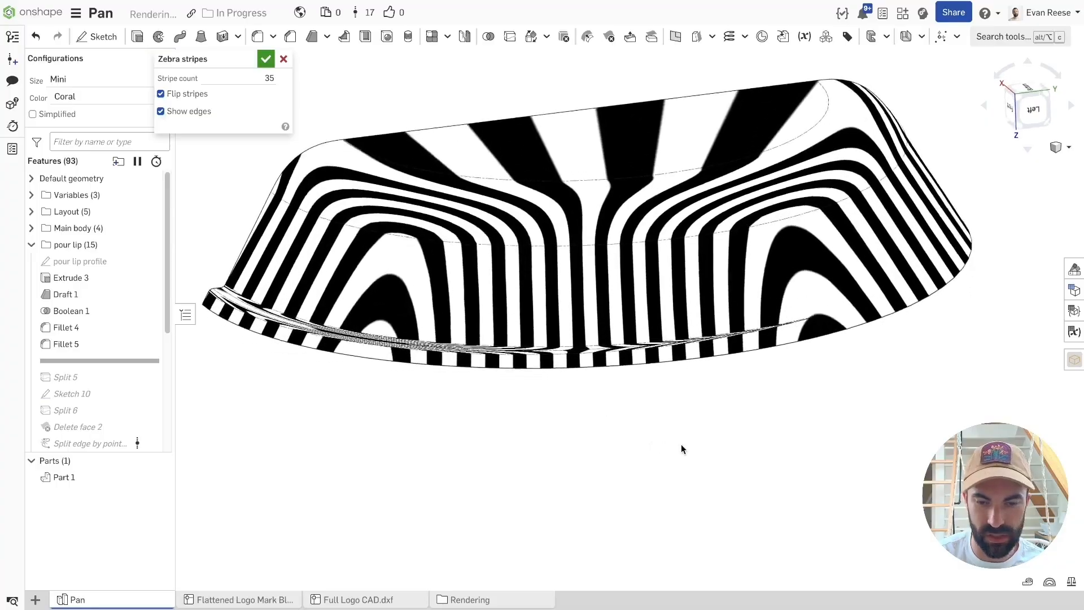
# Examine how the zebra stripes flow across the pour lip fillets and the lip's end, and exit the analysis.
pyautogui.scroll(10, 681, 444)
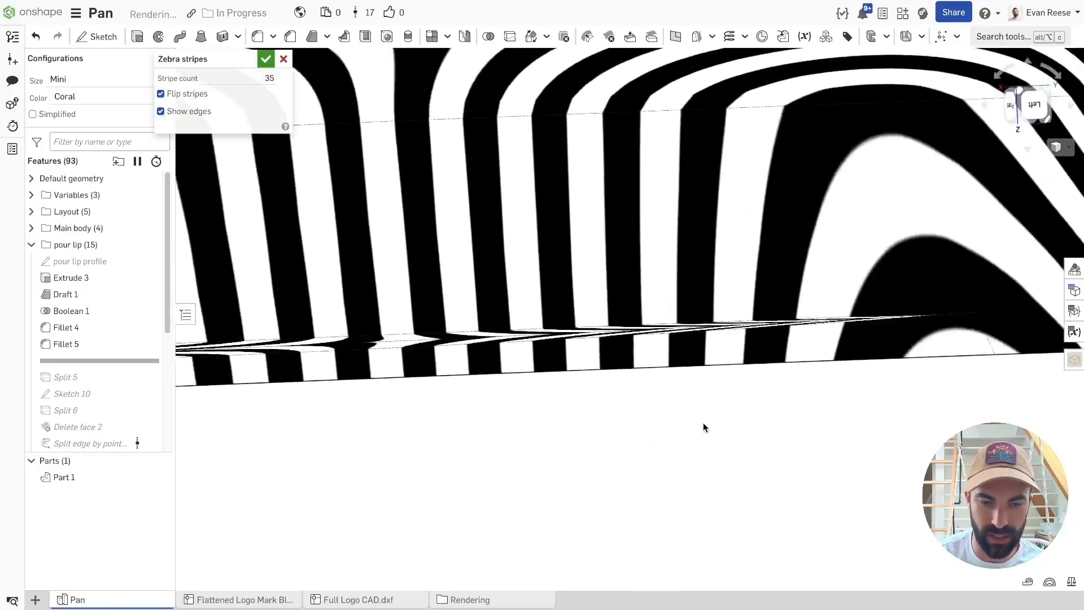
pyautogui.moveTo(703, 424); pyautogui.dragTo(685, 393, button='right')
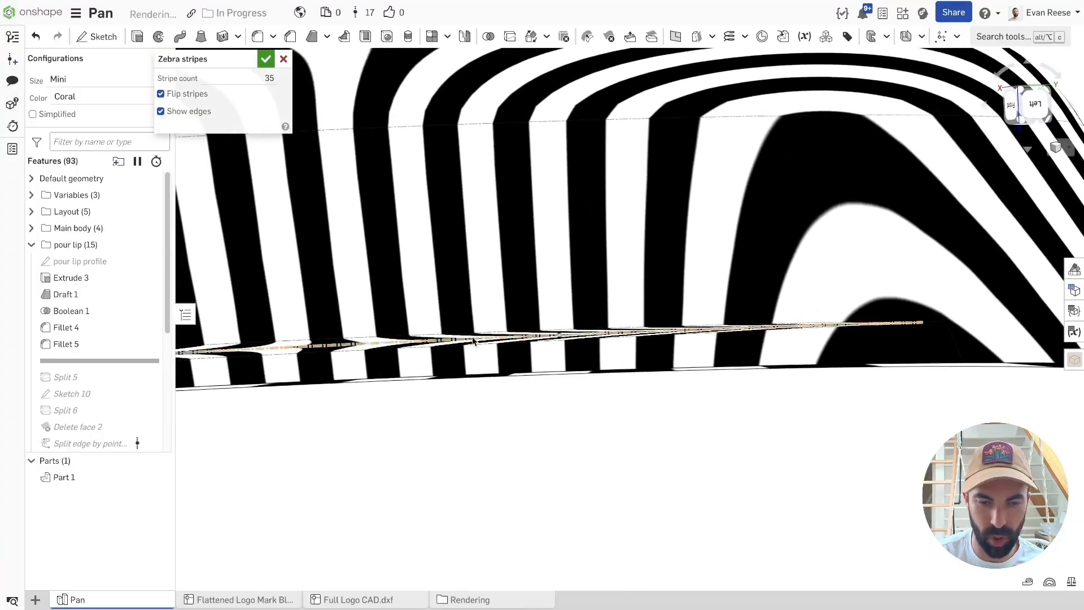
pyautogui.click(945, 322)
pyautogui.scroll(-3, 945, 323)
pyautogui.moveTo(674, 427); pyautogui.dragTo(628, 434, button='right')
pyautogui.click(629, 433)
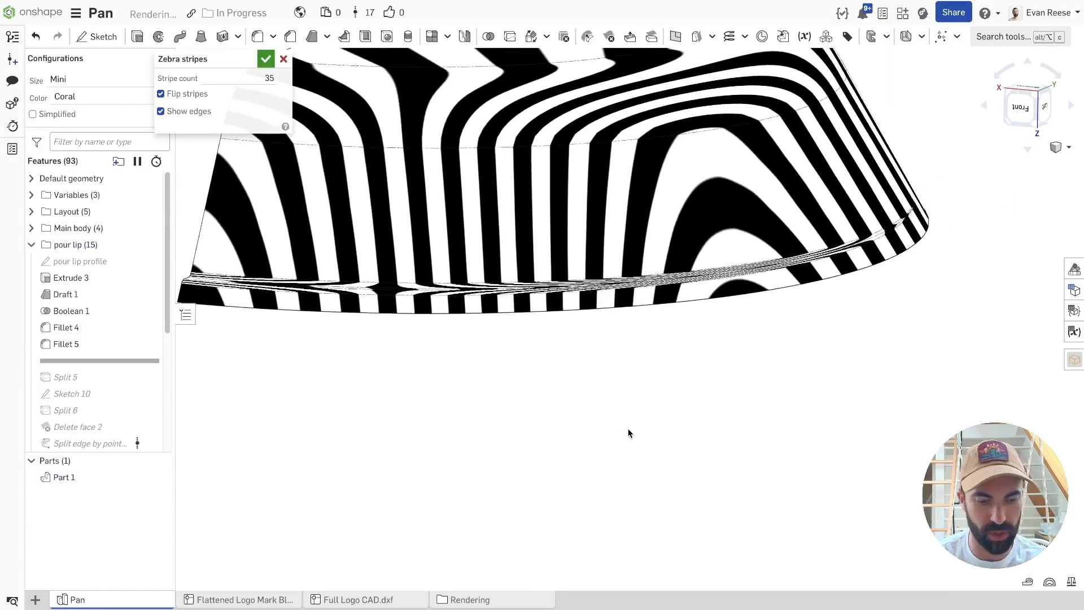
pyautogui.press('Escape')
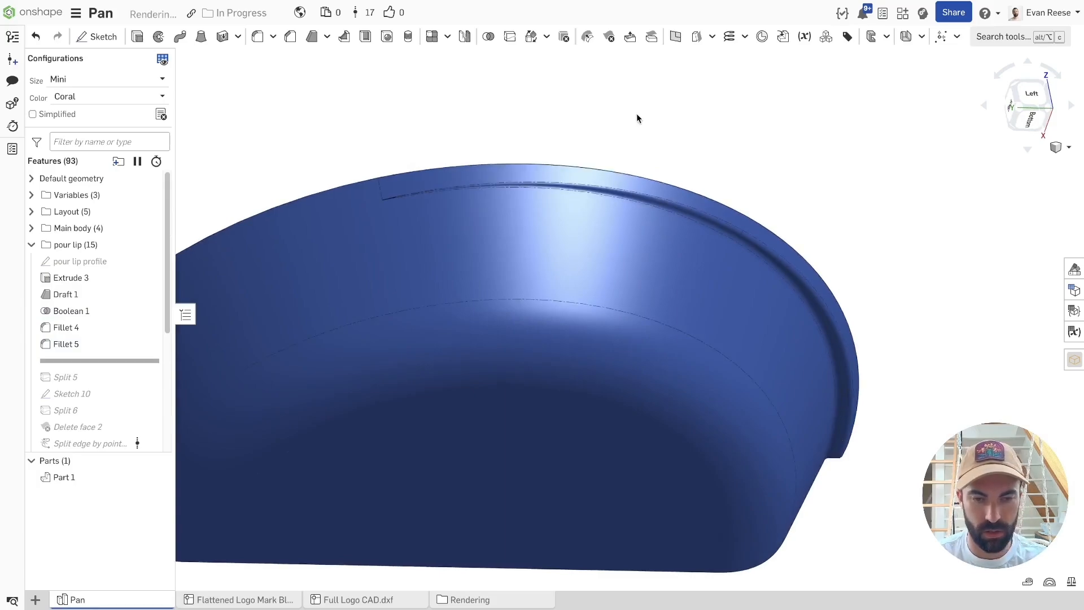
# Highlight Fillet 4 and Fillet 5 together on the pour lip, clear the selection, and inspect the filleted groove up close.
pyautogui.scroll(-1, 94, 337)
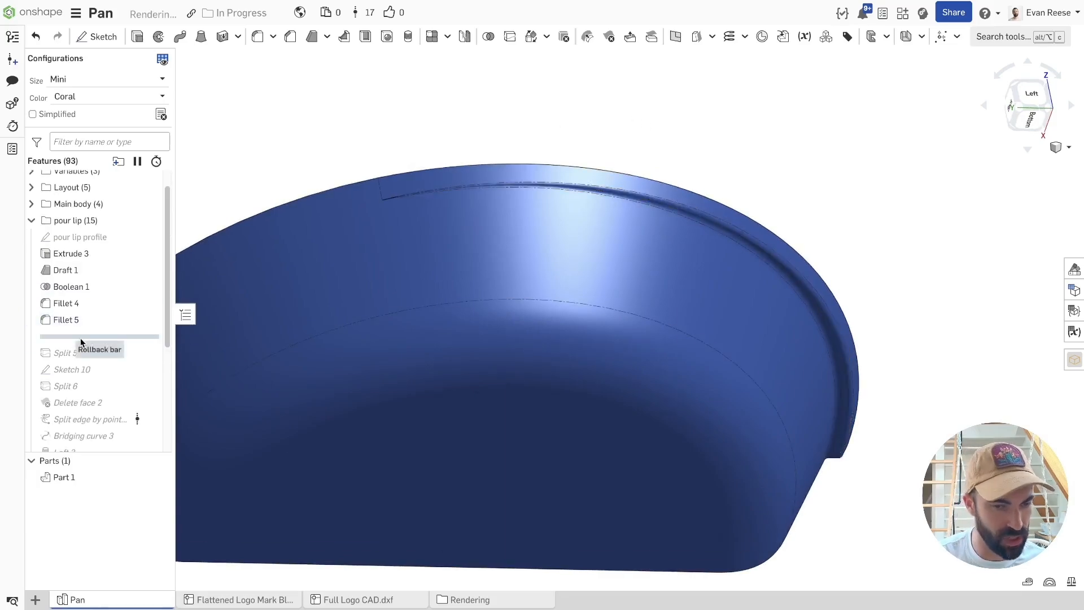
pyautogui.click(99, 304)
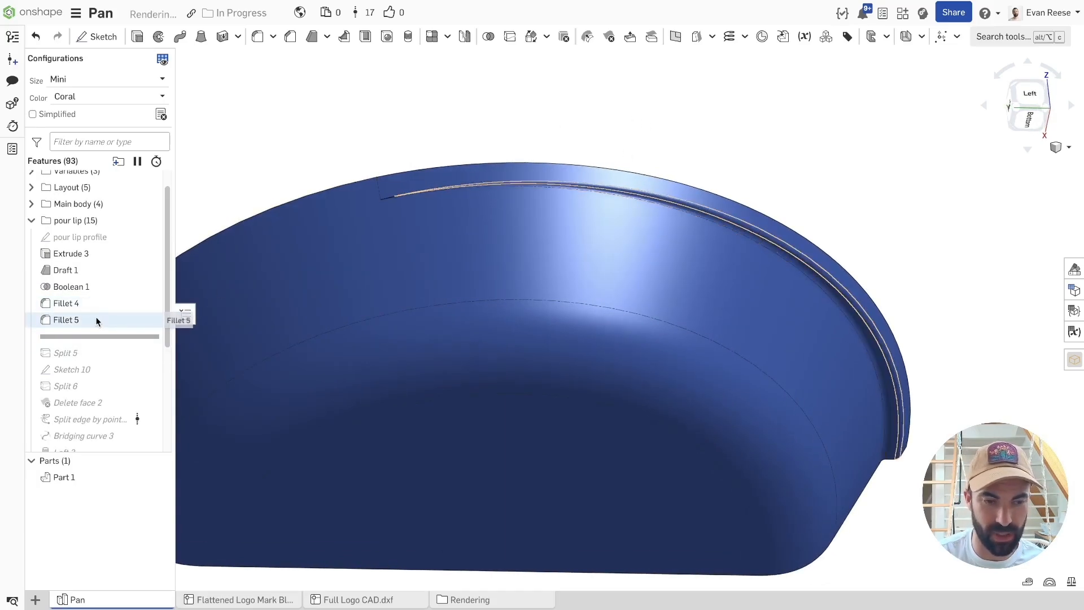
pyautogui.keyDown('shift'); pyautogui.click(97, 319); pyautogui.keyUp('shift')
pyautogui.scroll(3, 568, 138)
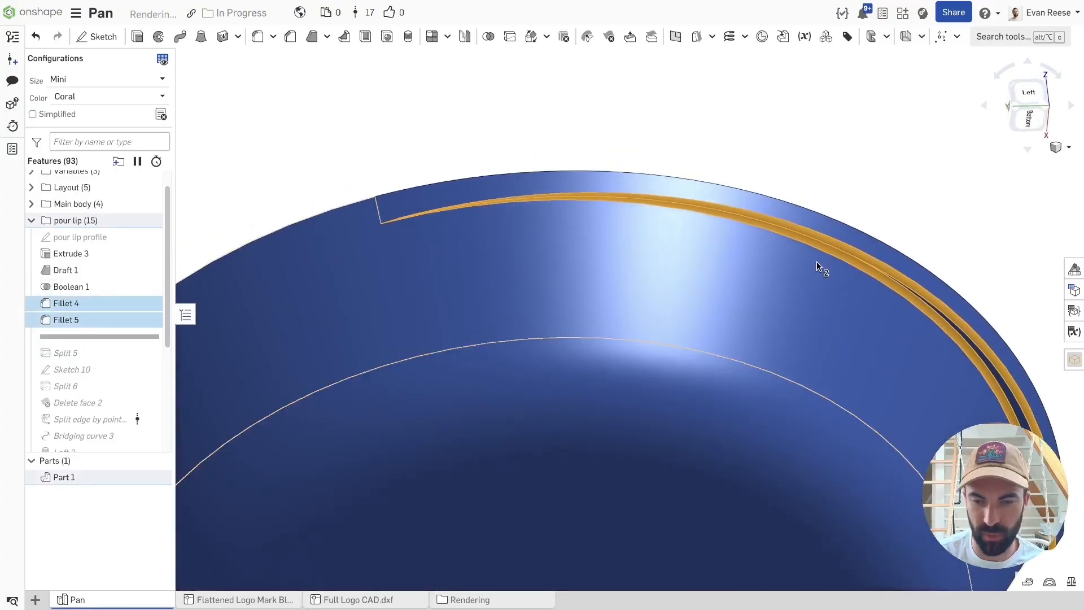
pyautogui.click(809, 135)
pyautogui.scroll(2, 862, 244)
pyautogui.scroll(3, 839, 277)
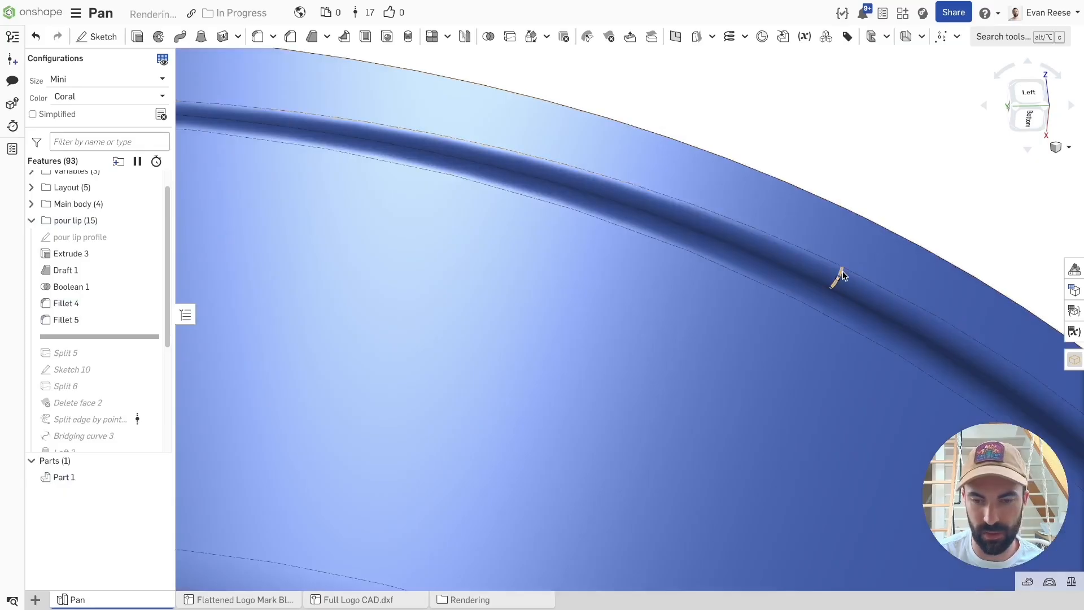
pyautogui.scroll(-5, 863, 192)
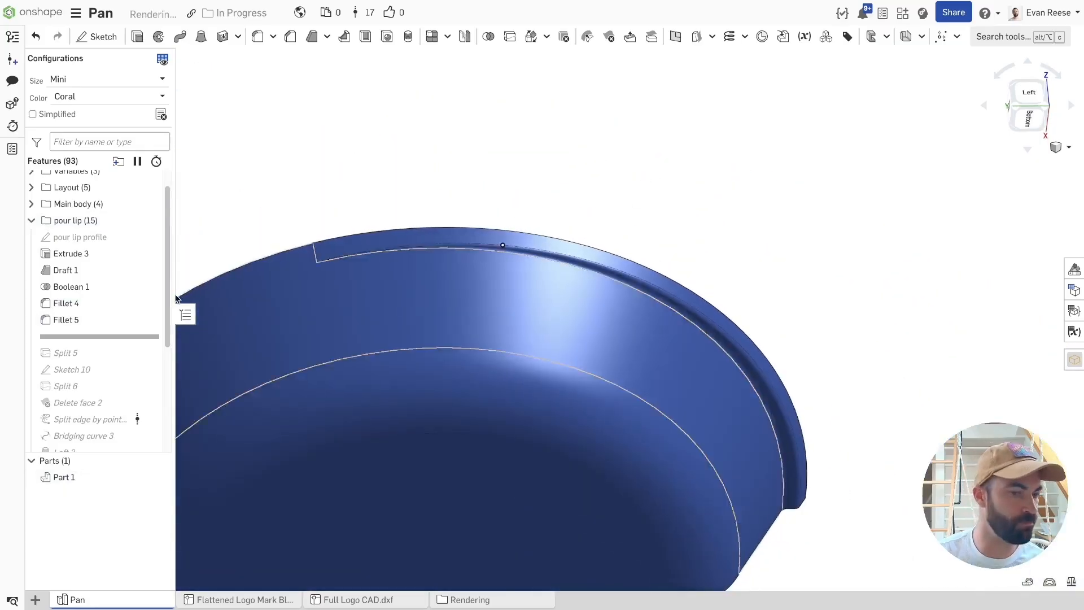
# Roll the history forward to include Split 5, and highlight the split edge running along the pour lip.
pyautogui.rightClick(85, 358)
pyautogui.click(128, 447)
pyautogui.moveTo(511, 161); pyautogui.dragTo(504, 171, button='right')
pyautogui.scroll(4, 402, 215)
pyautogui.click(381, 195)
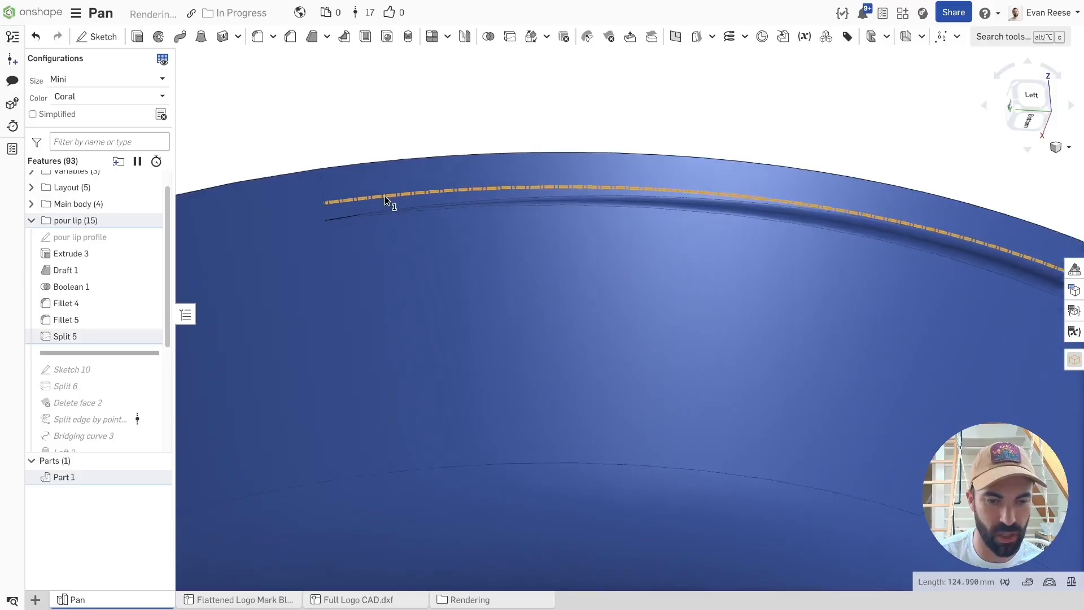
pyautogui.scroll(-3, 402, 191)
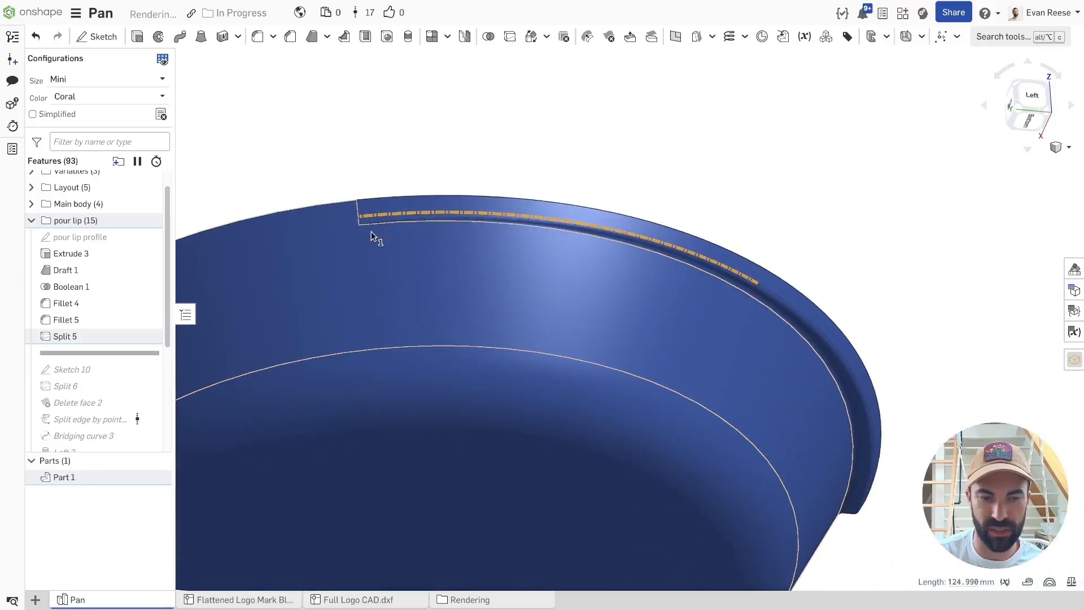
# Clear the edge selection and roll the history forward to include Sketch 10 and Split 6.
pyautogui.click(366, 148)
pyautogui.moveTo(366, 148); pyautogui.dragTo(389, 150, button='right')
pyautogui.scroll(-1, 91, 311)
pyautogui.scroll(-1, 95, 311)
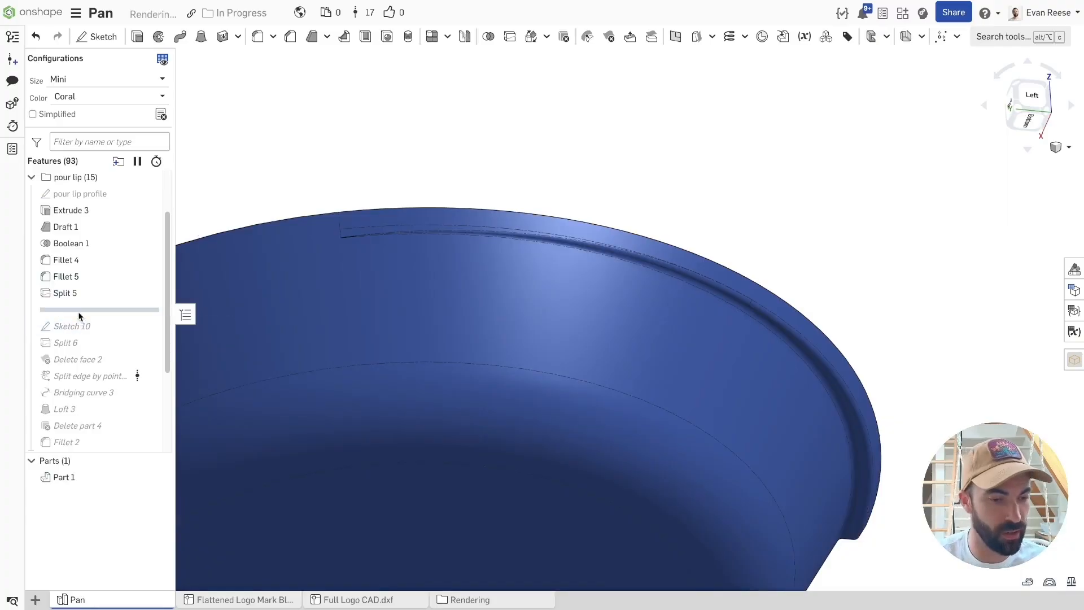
pyautogui.rightClick(74, 330)
pyautogui.rightClick(55, 347)
pyautogui.click(94, 430)
# Highlight the Split 6 edge crossing the upper fillet of the pour lip groove, and clear the selection.
pyautogui.scroll(5, 544, 159)
pyautogui.moveTo(520, 167); pyautogui.dragTo(562, 164, button='right')
pyautogui.scroll(5, 596, 250)
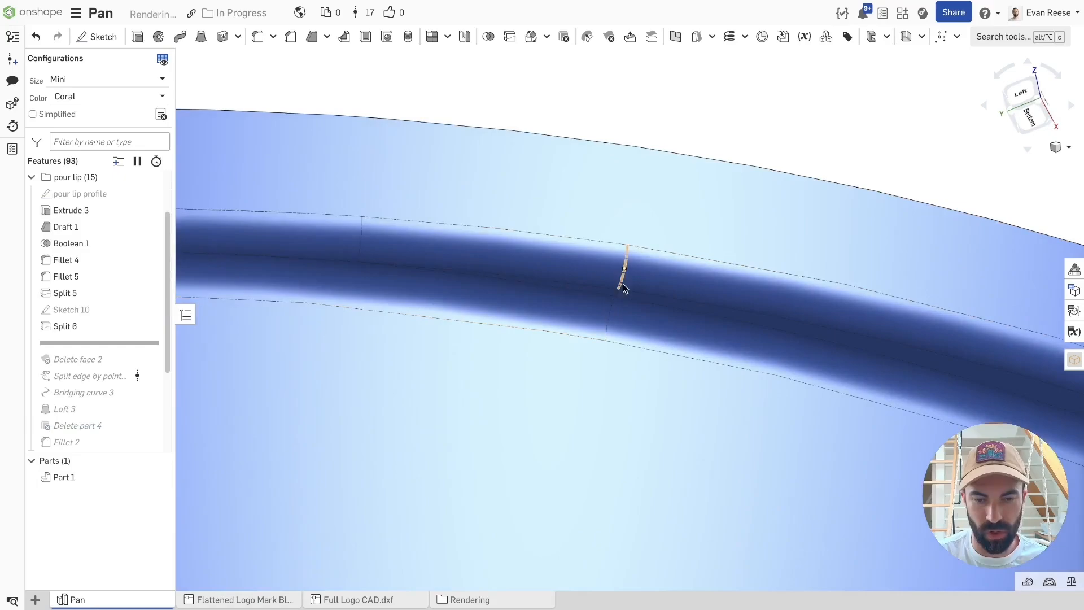
pyautogui.click(624, 276)
pyautogui.moveTo(626, 282); pyautogui.dragTo(814, 189, button='right')
pyautogui.click(816, 172)
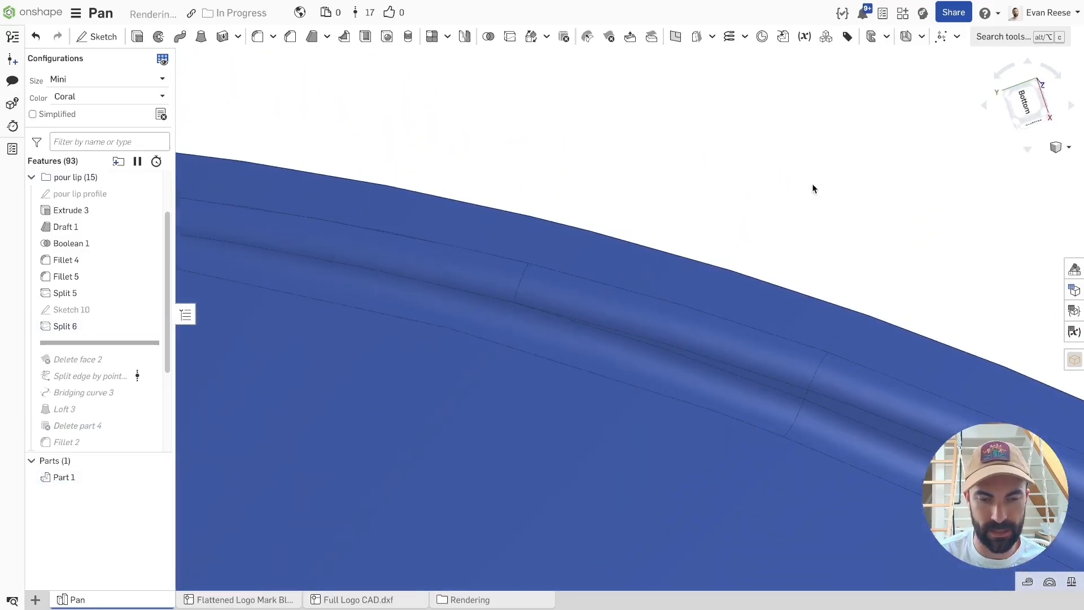
# Examine the vertex and the thin sliver face where the pour lip's two fillets meet, beside the Split 6 edges.
pyautogui.click(513, 303)
pyautogui.scroll(2, 615, 314)
pyautogui.click(726, 144)
pyautogui.scroll(5, 806, 400)
pyautogui.click(806, 400)
pyautogui.scroll(-3, 734, 389)
pyautogui.scroll(-3, 700, 387)
pyautogui.press('space')
pyautogui.moveTo(566, 297); pyautogui.dragTo(531, 295, button='right')
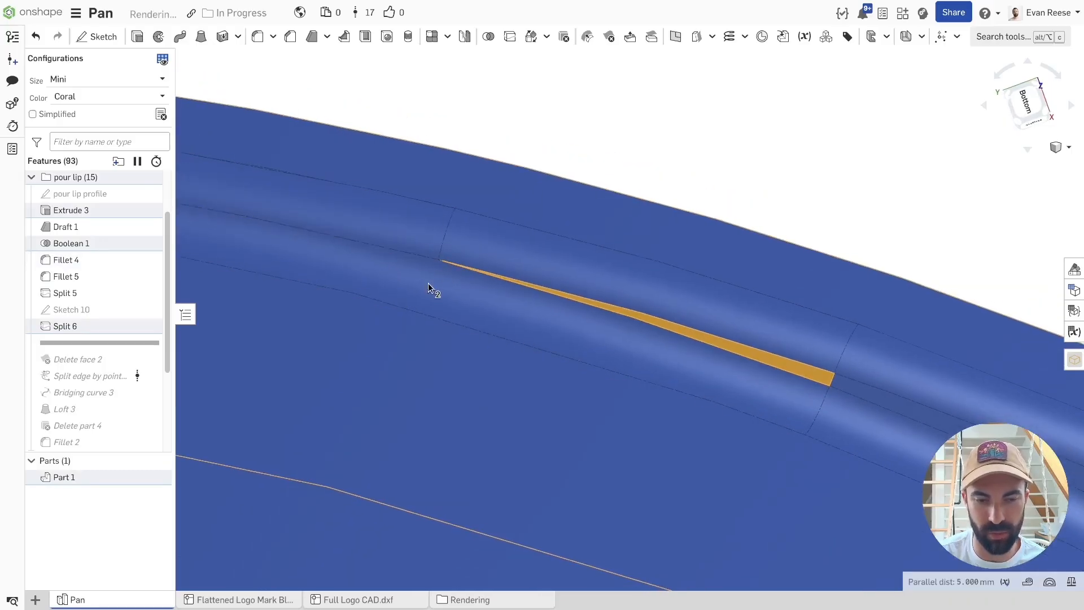
# Highlight the vertex at the pointed tip of the sliver face, and clear the selection.
pyautogui.moveTo(428, 283); pyautogui.dragTo(458, 278, button='middle')
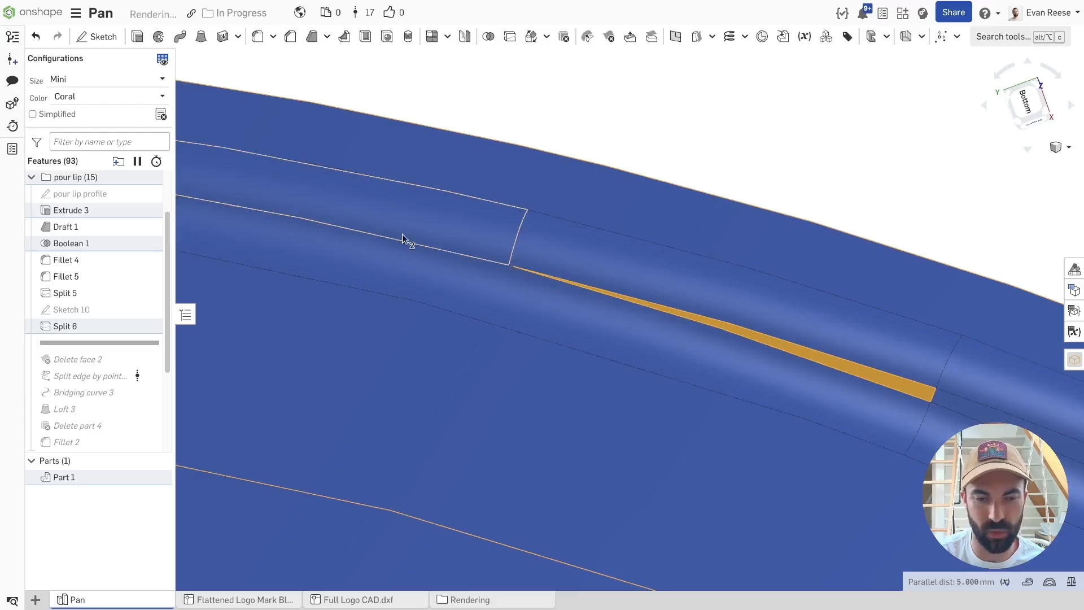
pyautogui.scroll(1, 520, 323)
pyautogui.click(515, 265)
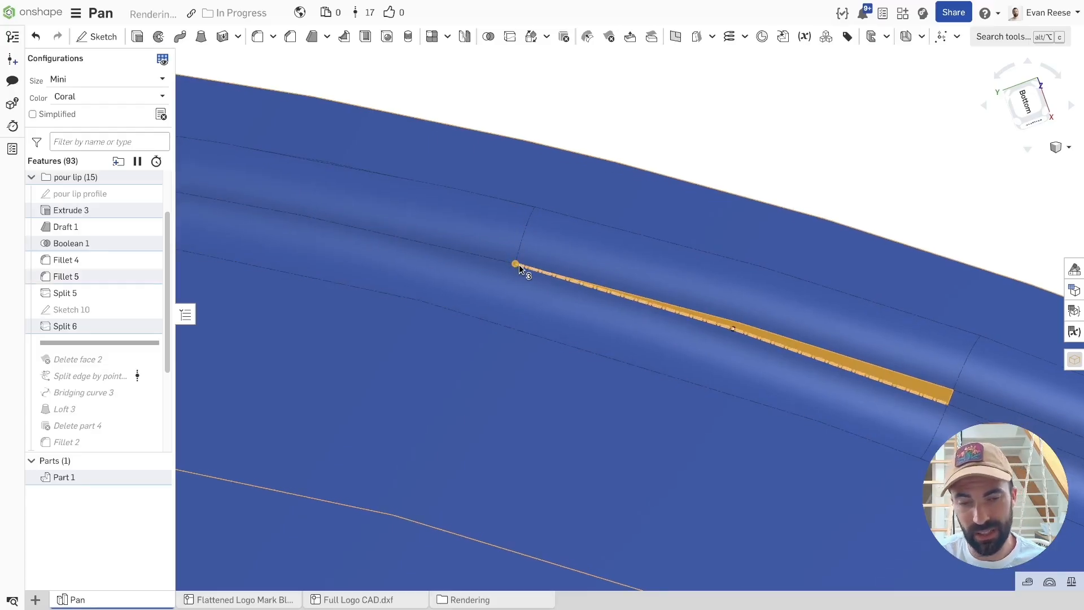
pyautogui.click(666, 126)
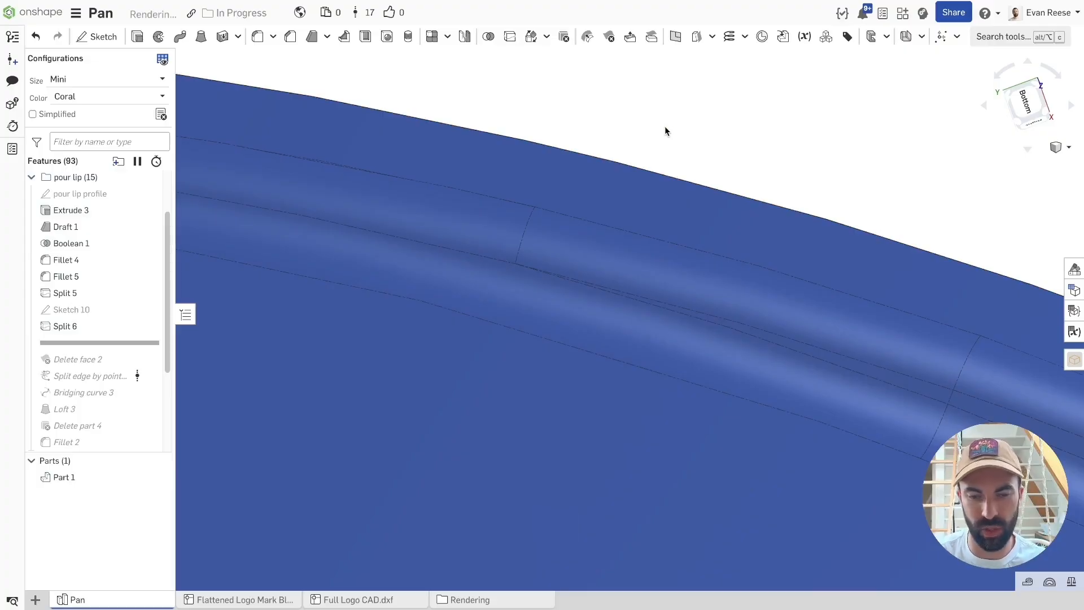
# Examine the sliver face between its pointed tip and its wide end, highlighting the face and clearing the selection.
pyautogui.click(515, 259)
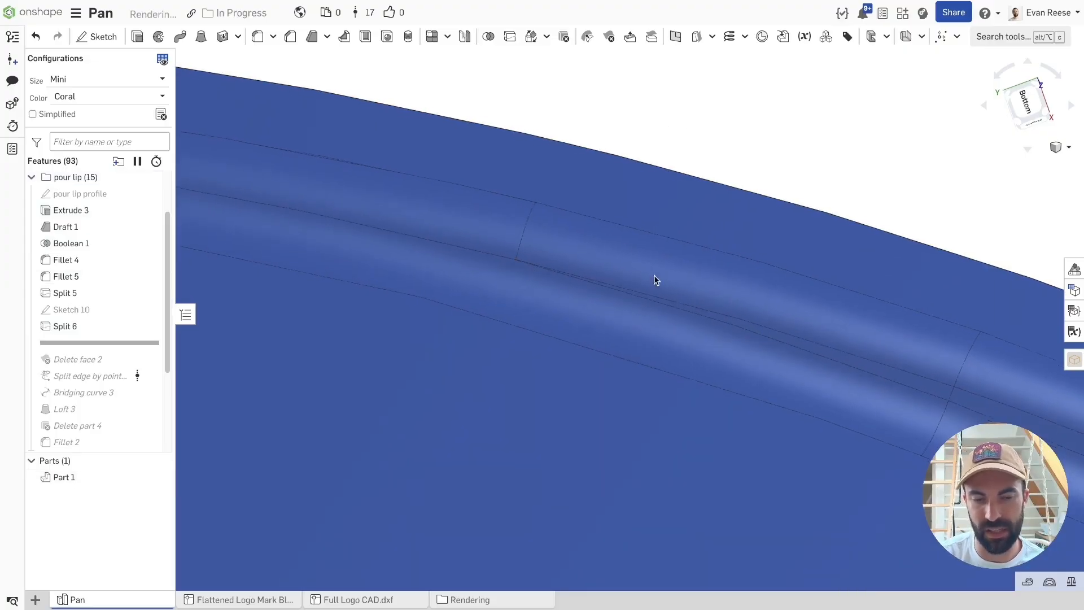
pyautogui.click(927, 385)
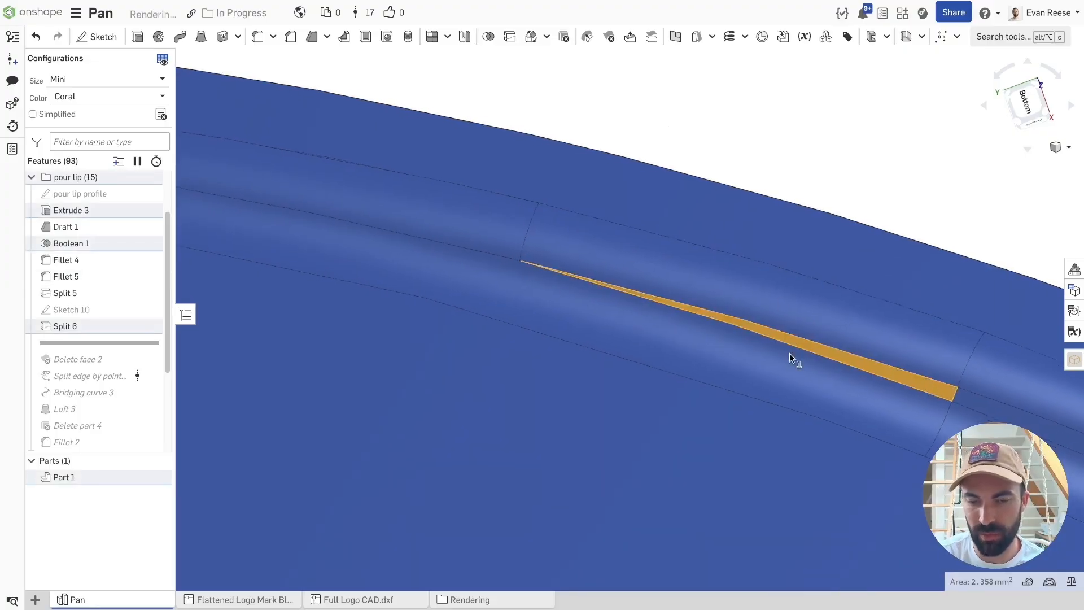
pyautogui.moveTo(919, 384); pyautogui.dragTo(967, 386, button='middle')
pyautogui.click(667, 160)
pyautogui.click(692, 124)
pyautogui.scroll(-1, 691, 123)
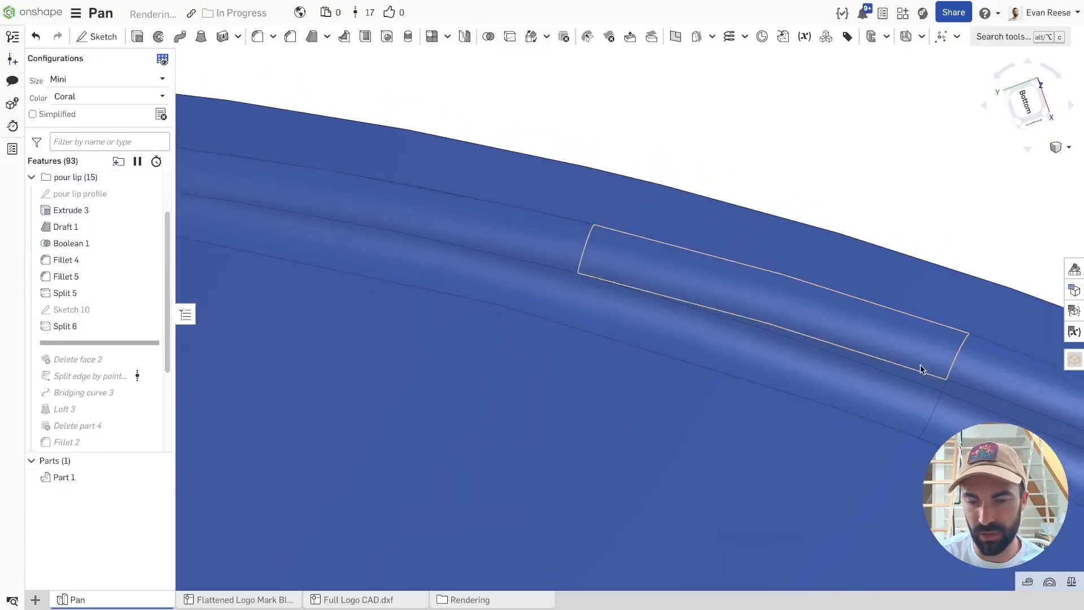
pyautogui.click(931, 384)
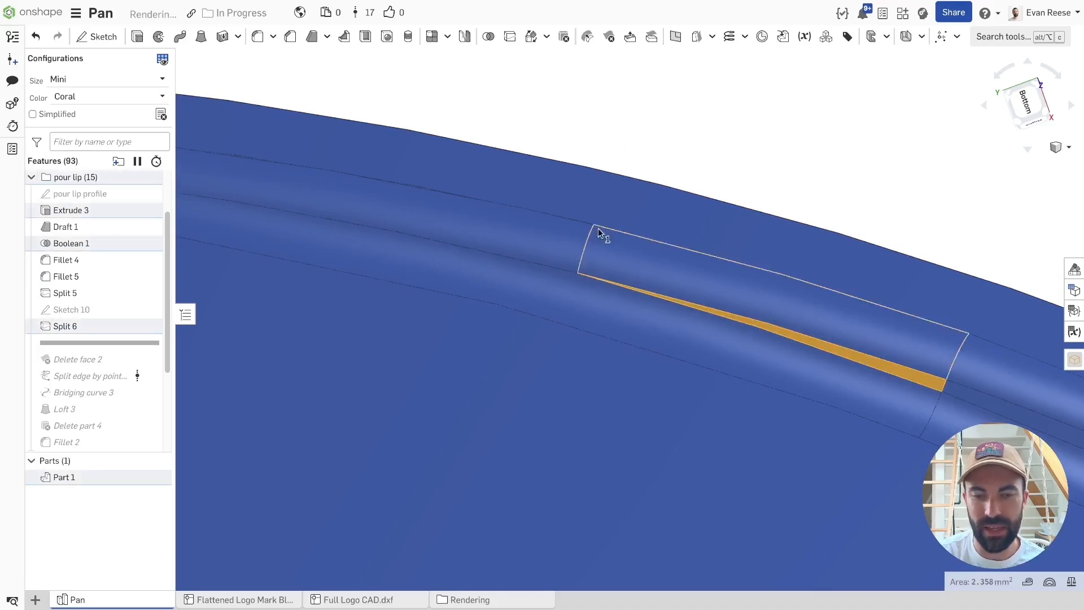
pyautogui.moveTo(526, 97); pyautogui.dragTo(640, 137)
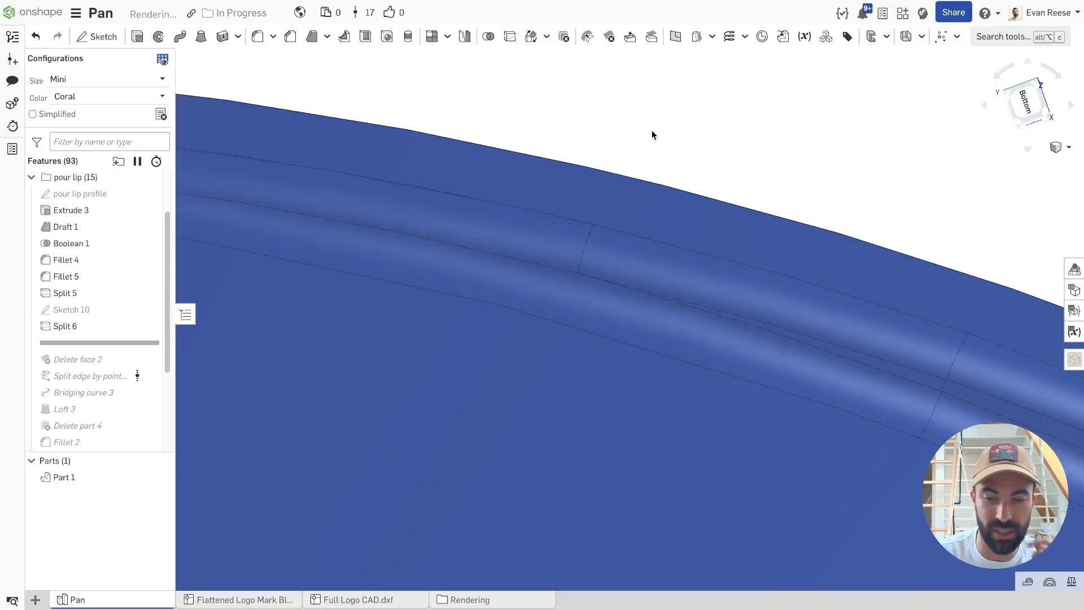
# Highlight the sliver face again from a rotated underside view, and clear the selection.
pyautogui.click(935, 386)
pyautogui.click(918, 221)
pyautogui.moveTo(917, 224); pyautogui.dragTo(851, 195, button='right')
pyautogui.click(791, 279)
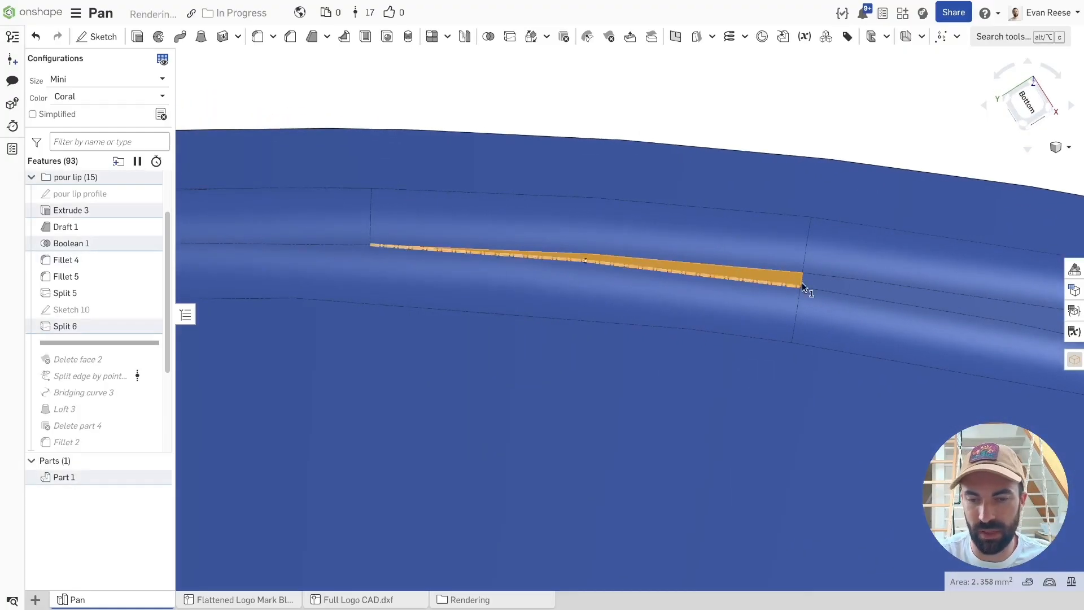
pyautogui.press('space')
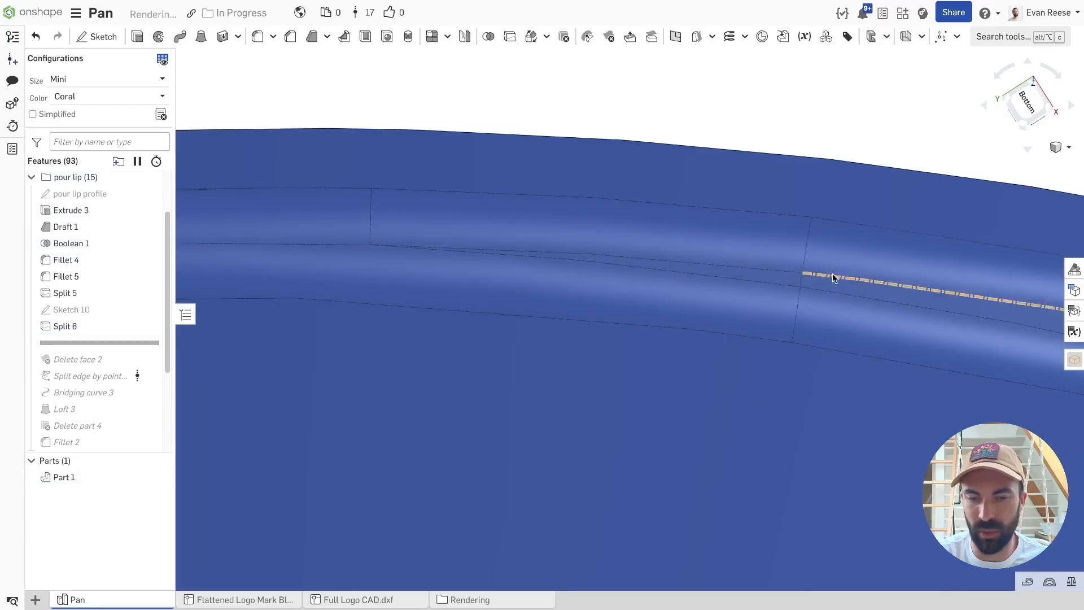
# Examine the groove edges around the sliver and highlight the short Split 6 edge at its wide end, clearing the selection.
pyautogui.scroll(-6, 338, 314)
pyautogui.scroll(5, 740, 271)
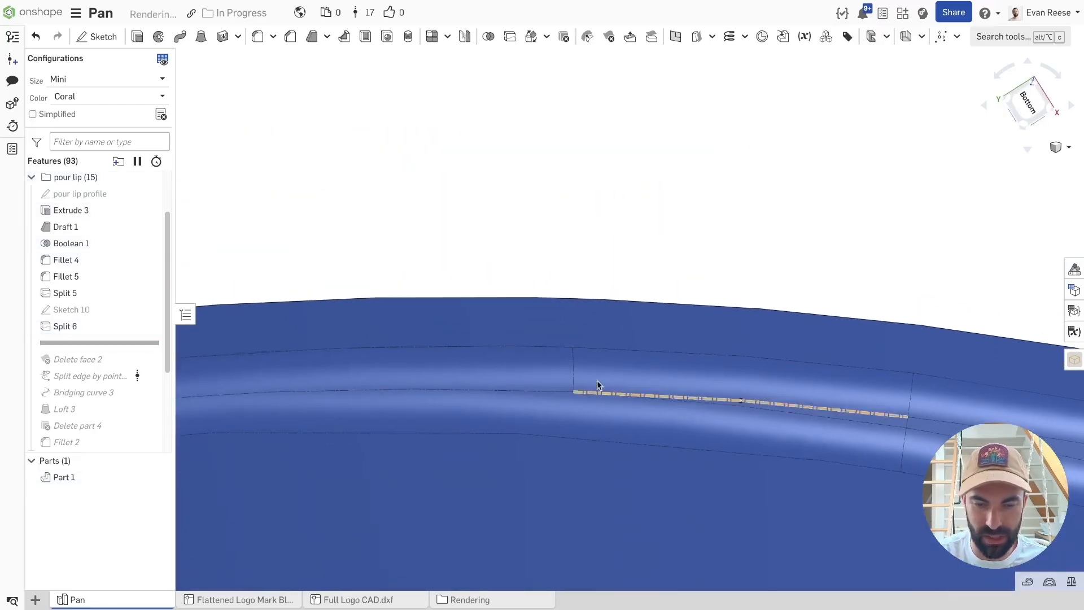
pyautogui.scroll(-5, 605, 249)
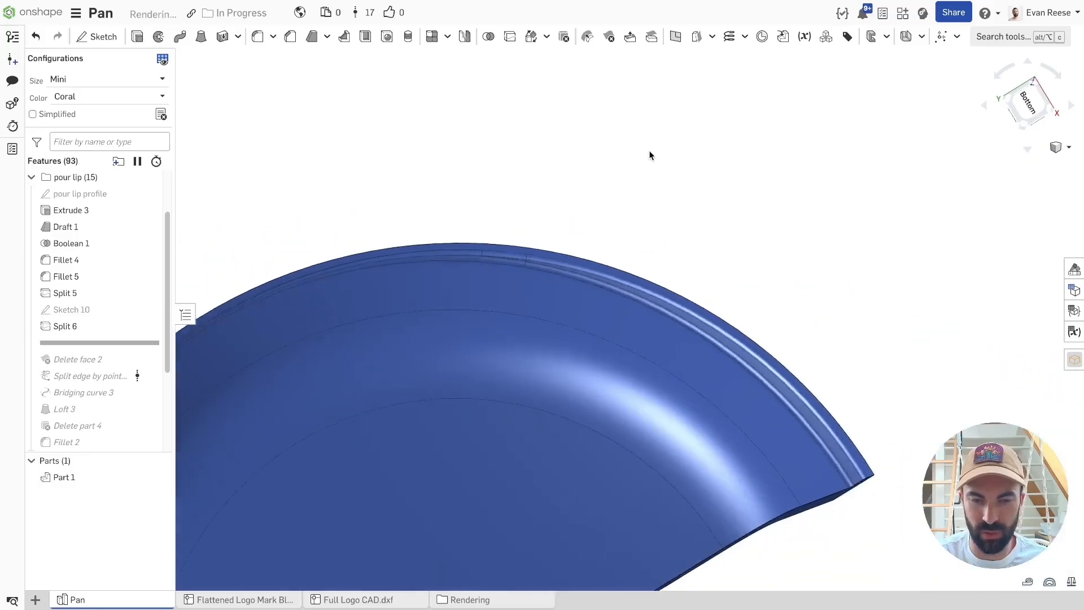
pyautogui.scroll(6, 649, 153)
pyautogui.scroll(5, 650, 153)
pyautogui.scroll(-2, 679, 192)
pyautogui.scroll(-5, 881, 258)
pyautogui.scroll(5, 906, 316)
pyautogui.scroll(1, 820, 337)
pyautogui.scroll(3, 764, 307)
pyautogui.click(760, 306)
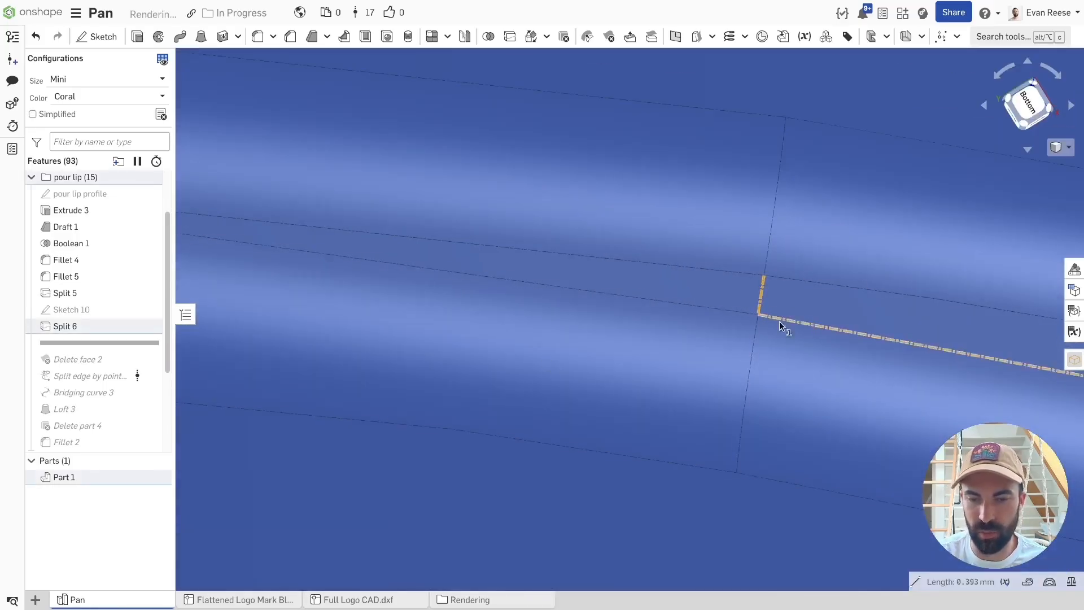
pyautogui.scroll(-3, 757, 305)
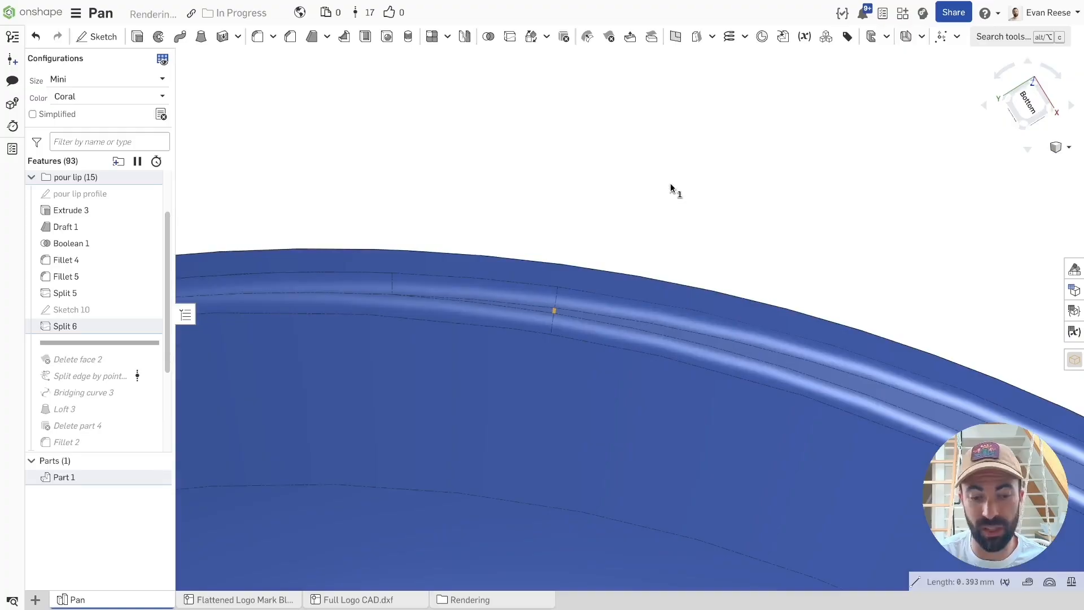
pyautogui.scroll(-5, 672, 184)
pyautogui.click(687, 188)
pyautogui.scroll(5, 687, 189)
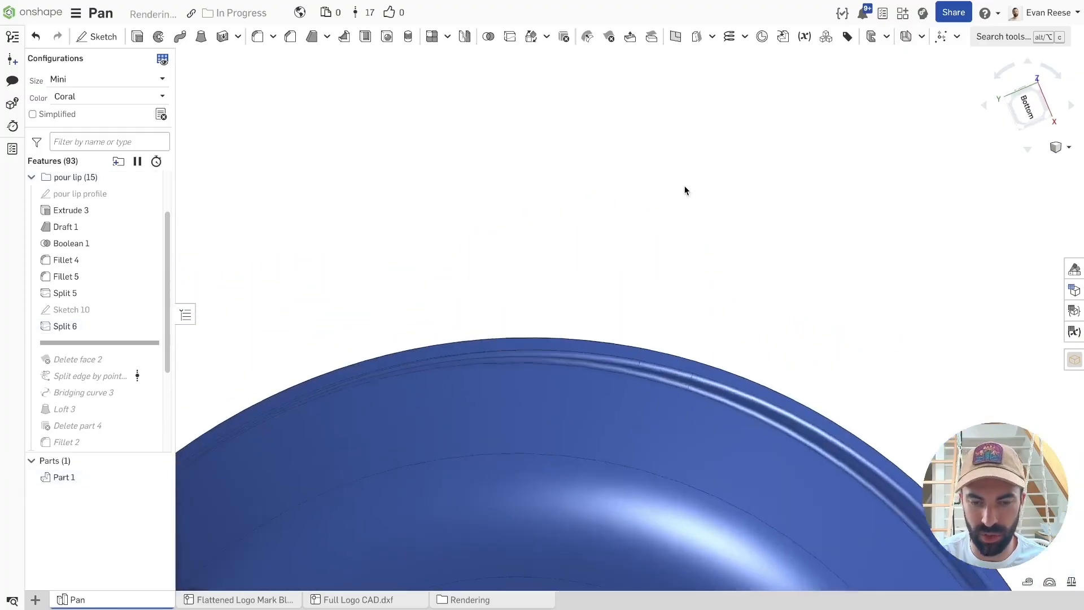
# Roll the history forward to include Delete face 2, and inspect the opening left in the pour lip.
pyautogui.moveTo(685, 190); pyautogui.dragTo(773, 161, button='right')
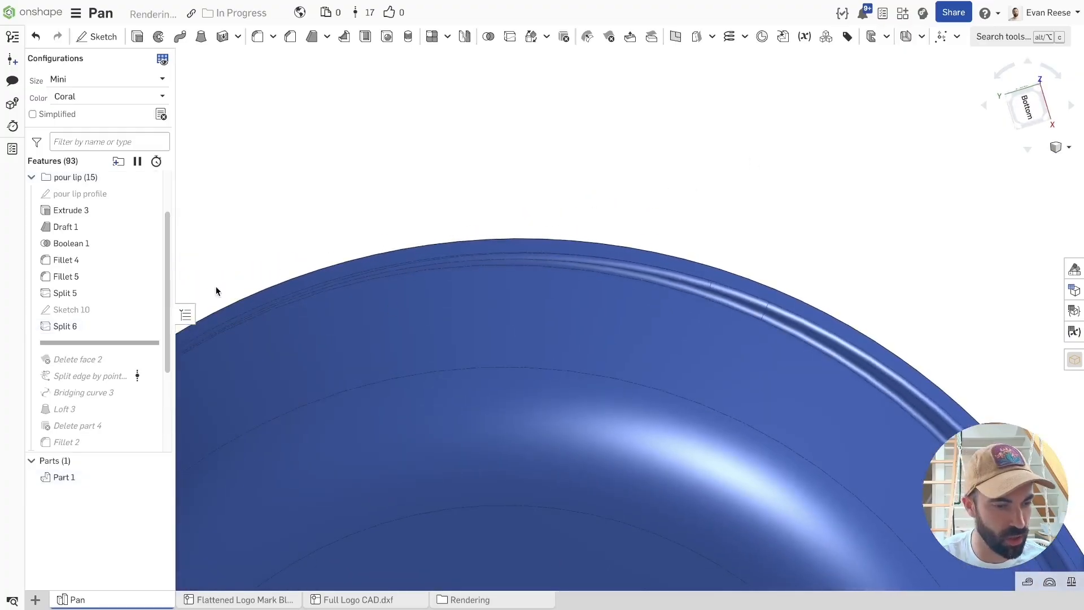
pyautogui.moveTo(124, 345); pyautogui.dragTo(124, 360)
pyautogui.moveTo(199, 291); pyautogui.dragTo(508, 218, button='right')
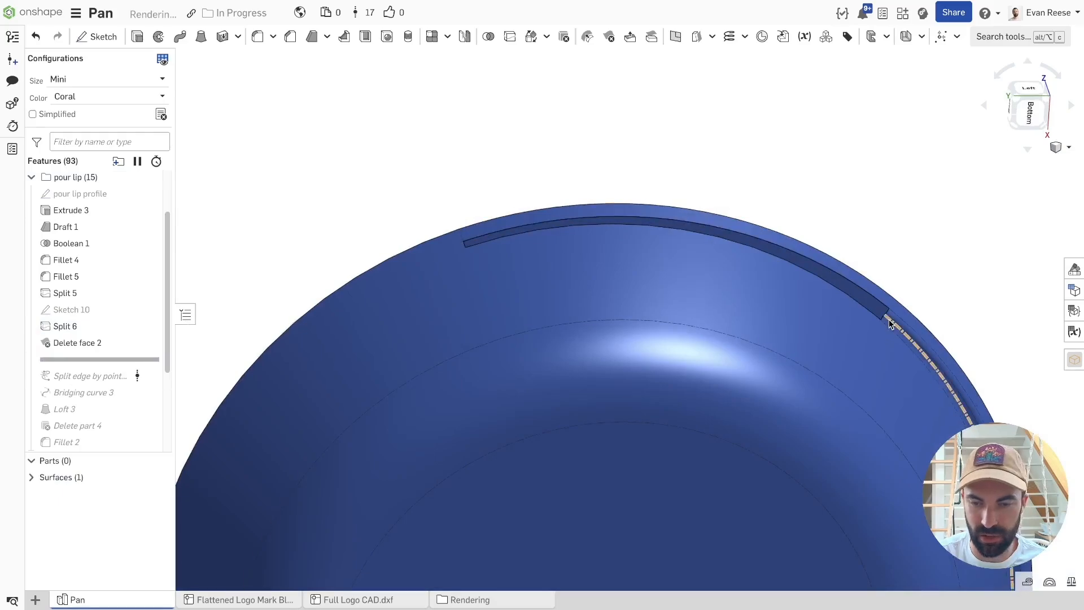
pyautogui.scroll(3, 716, 154)
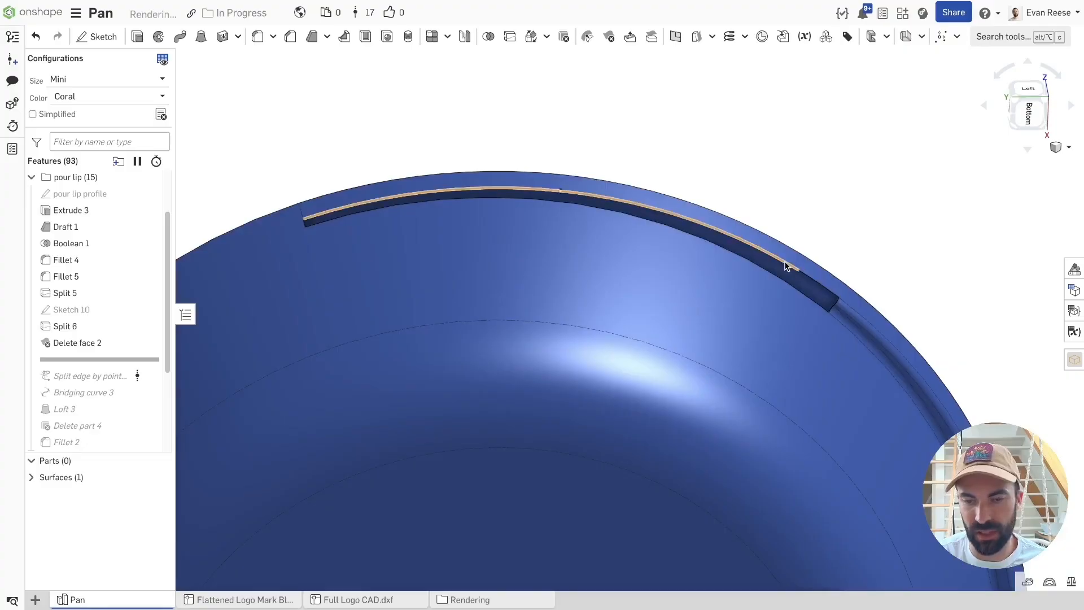
pyautogui.click(779, 280)
pyautogui.click(757, 193)
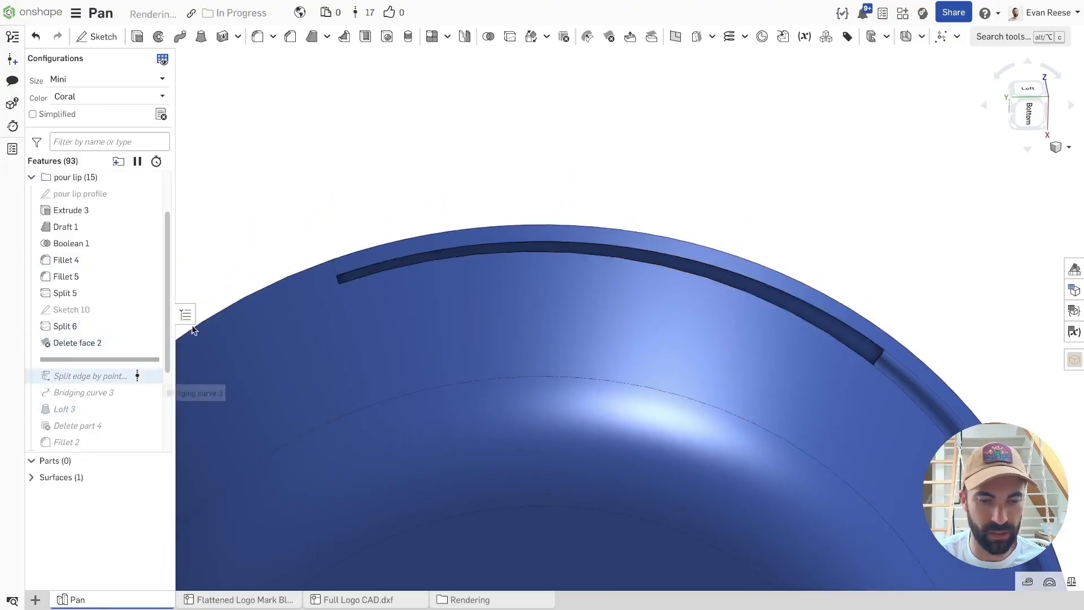
# Start a surface loft across the opening, using the Split 5 edge and the Fillet 4 edge as profiles.
pyautogui.click(200, 36)
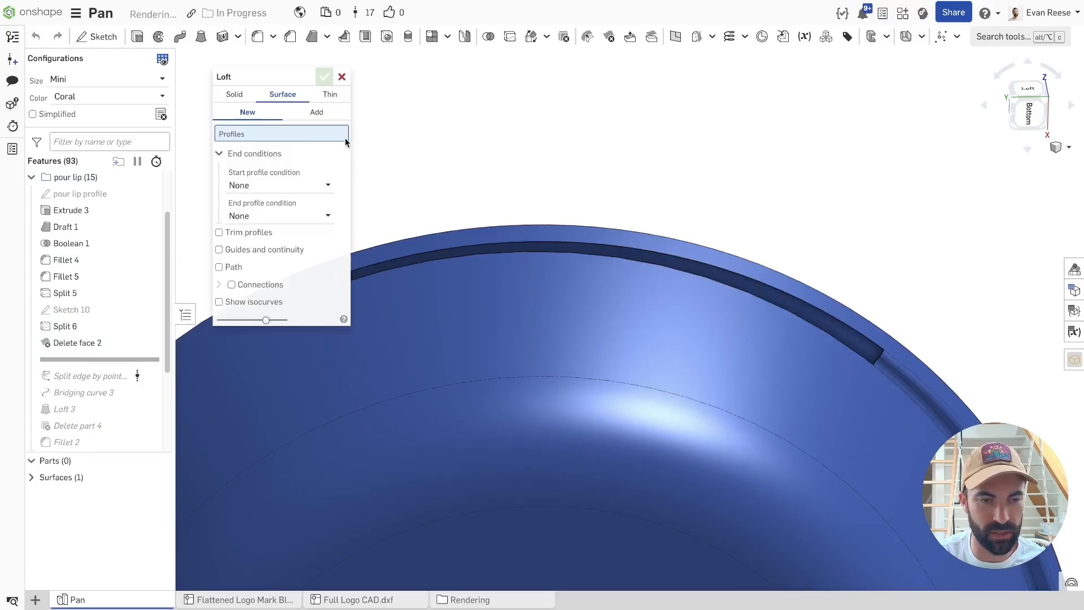
pyautogui.click(810, 304)
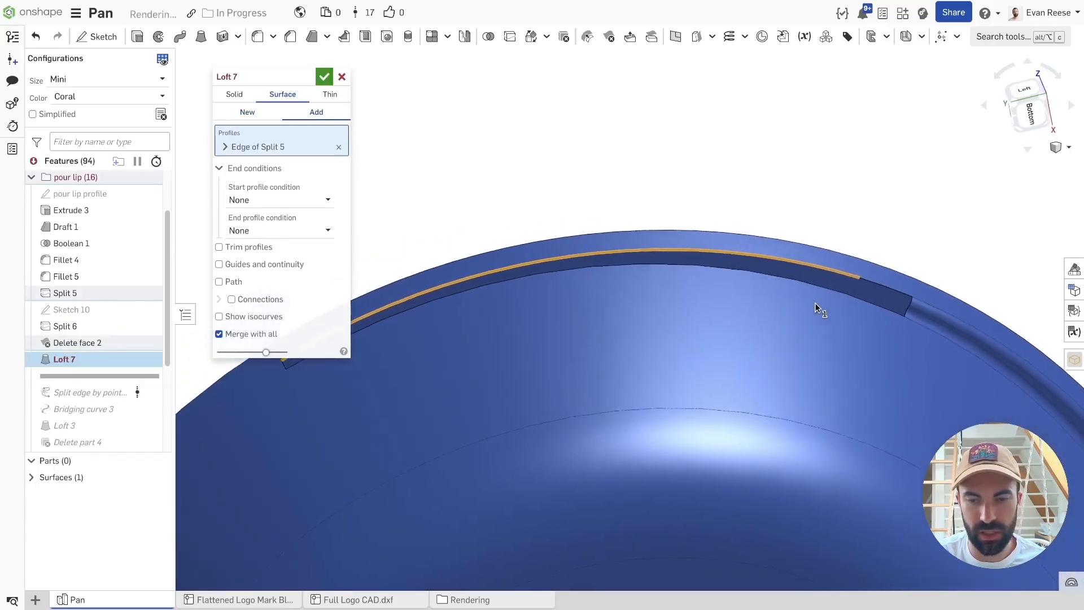
pyautogui.click(819, 285)
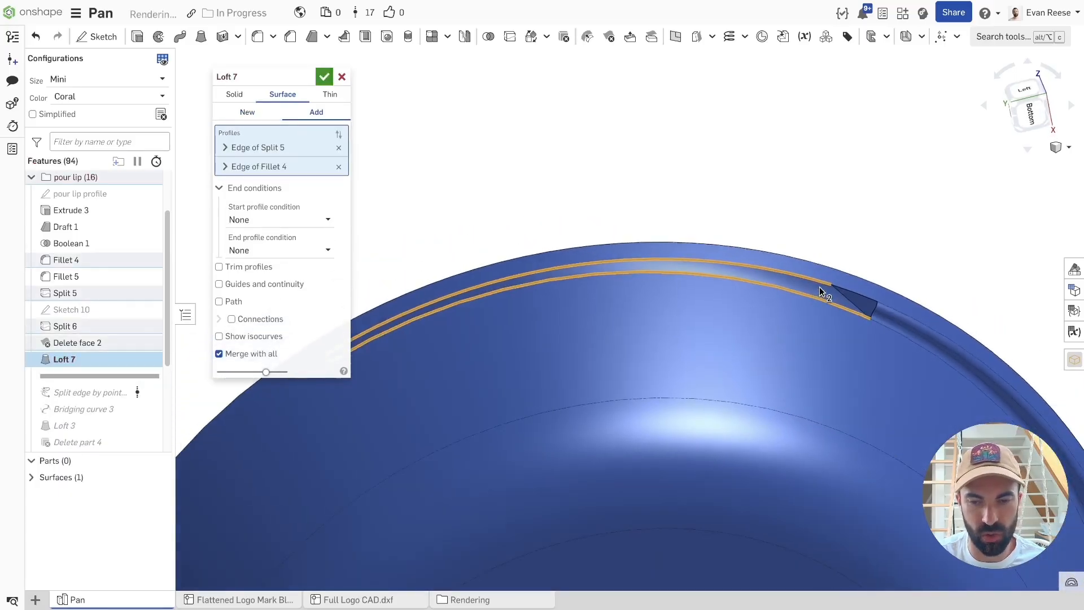
pyautogui.scroll(-1, 657, 209)
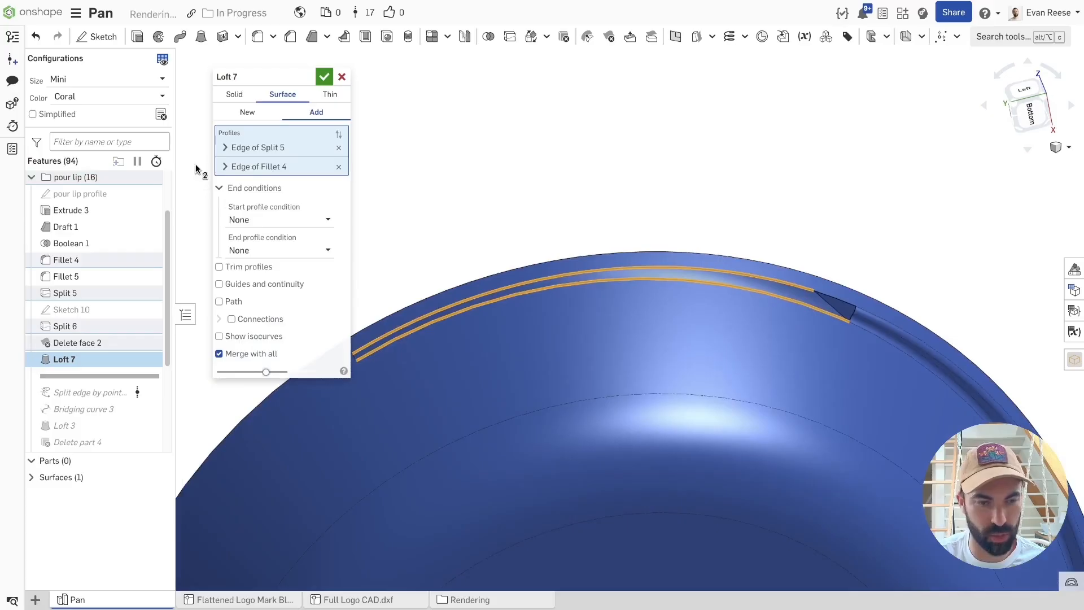
# Add the adjoining Fillet 5 edge to the loft's first profile, and make the loft a new surface.
pyautogui.click(225, 147)
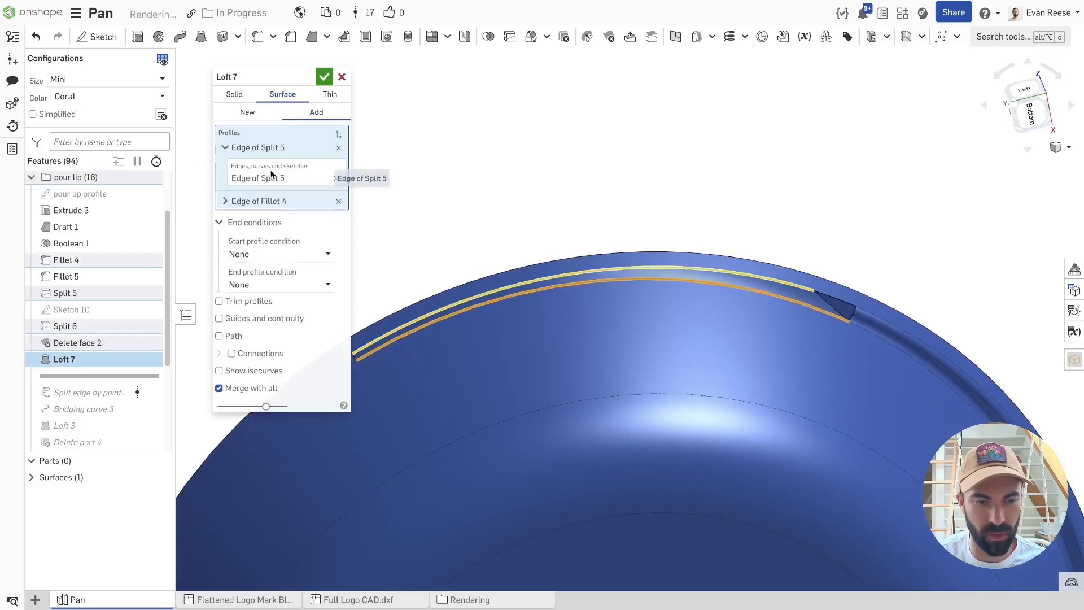
pyautogui.click(830, 302)
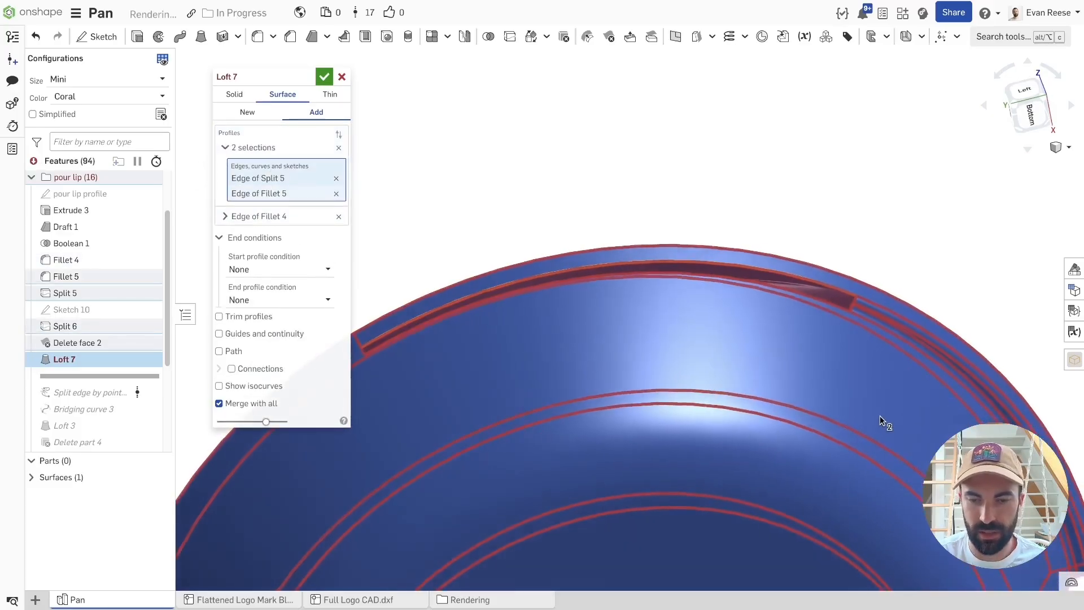
pyautogui.moveTo(880, 421); pyautogui.dragTo(891, 422, button='right')
pyautogui.click(250, 115)
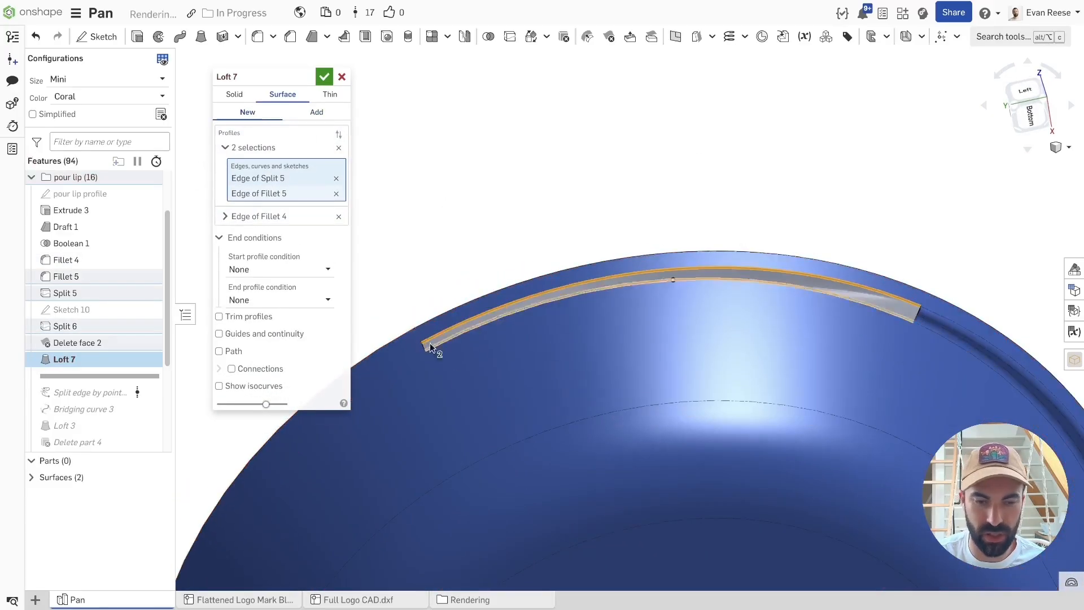
# Inspect the lofted surface along the pour lip opening, and enable connections for the loft.
pyautogui.moveTo(750, 190); pyautogui.dragTo(764, 181, button='right')
pyautogui.scroll(5, 761, 181)
pyautogui.scroll(-5, 762, 180)
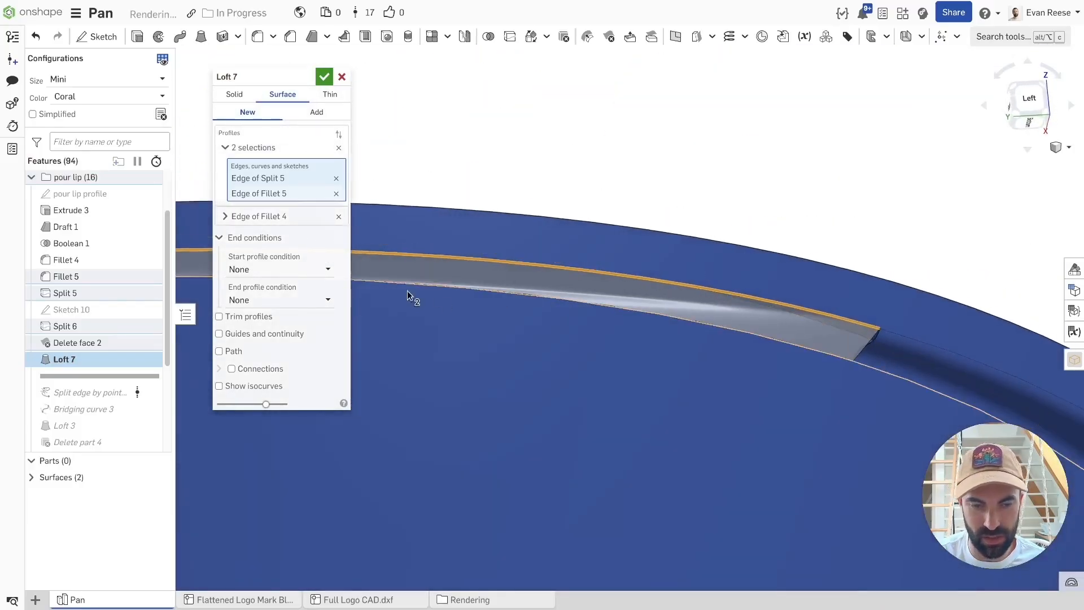
pyautogui.moveTo(864, 302); pyautogui.dragTo(871, 304, button='right')
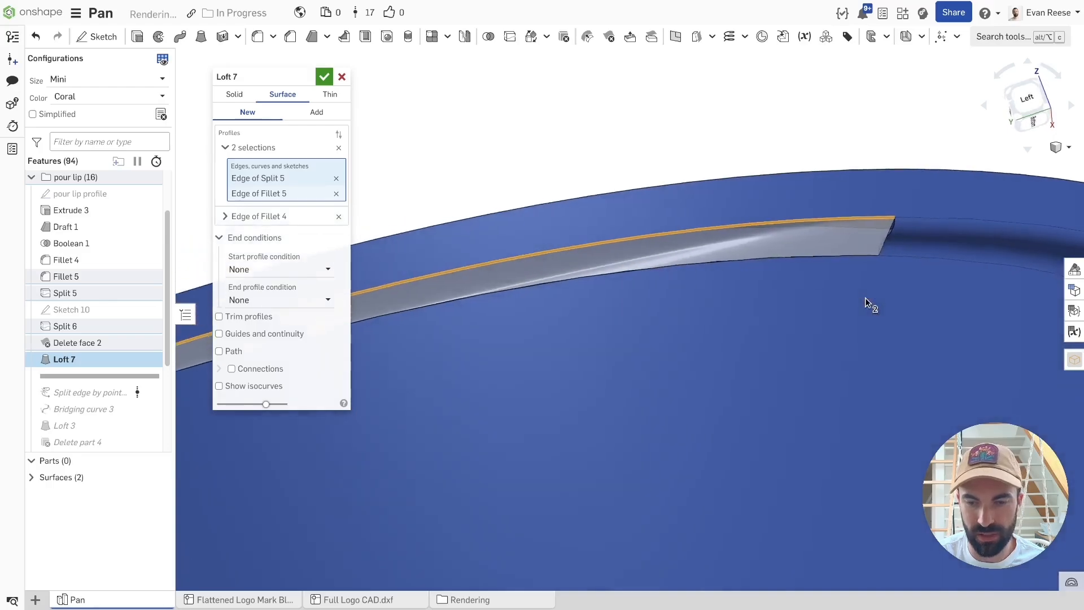
pyautogui.moveTo(768, 253); pyautogui.dragTo(834, 194, button='right')
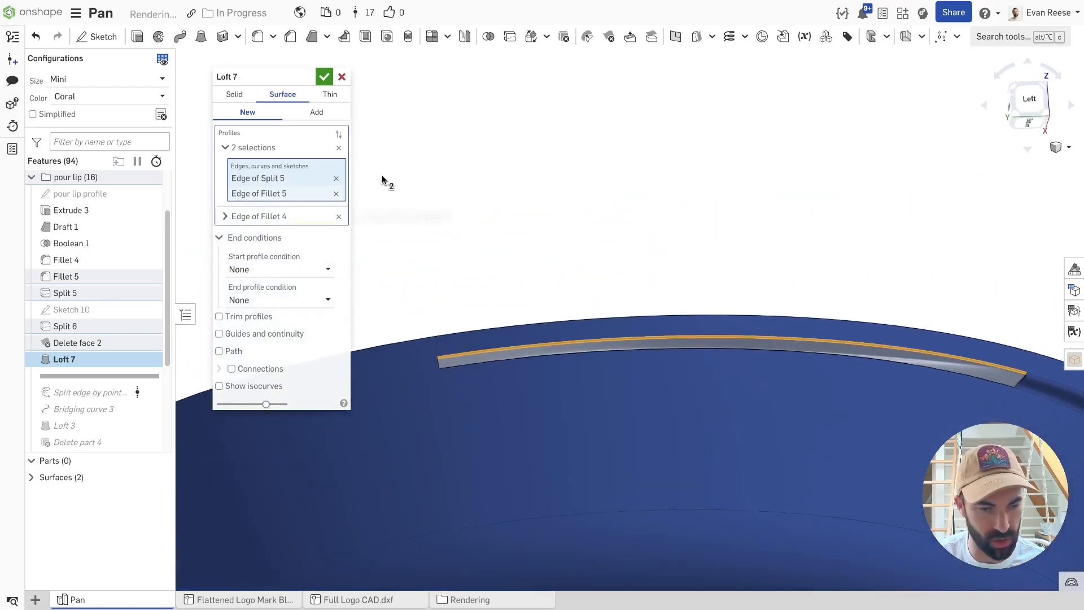
pyautogui.click(231, 369)
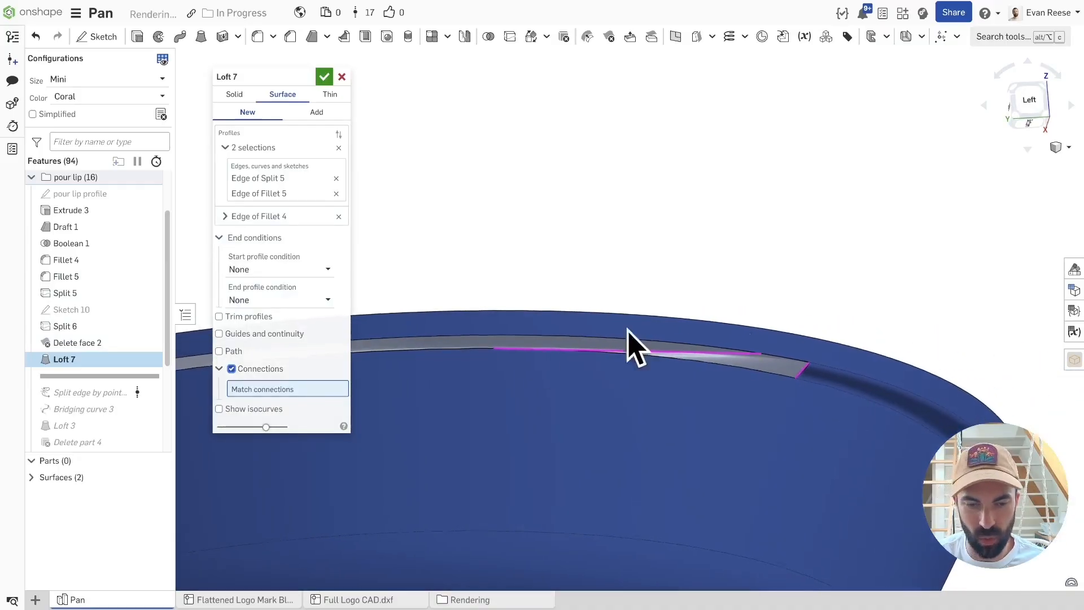
pyautogui.scroll(-4, 764, 320)
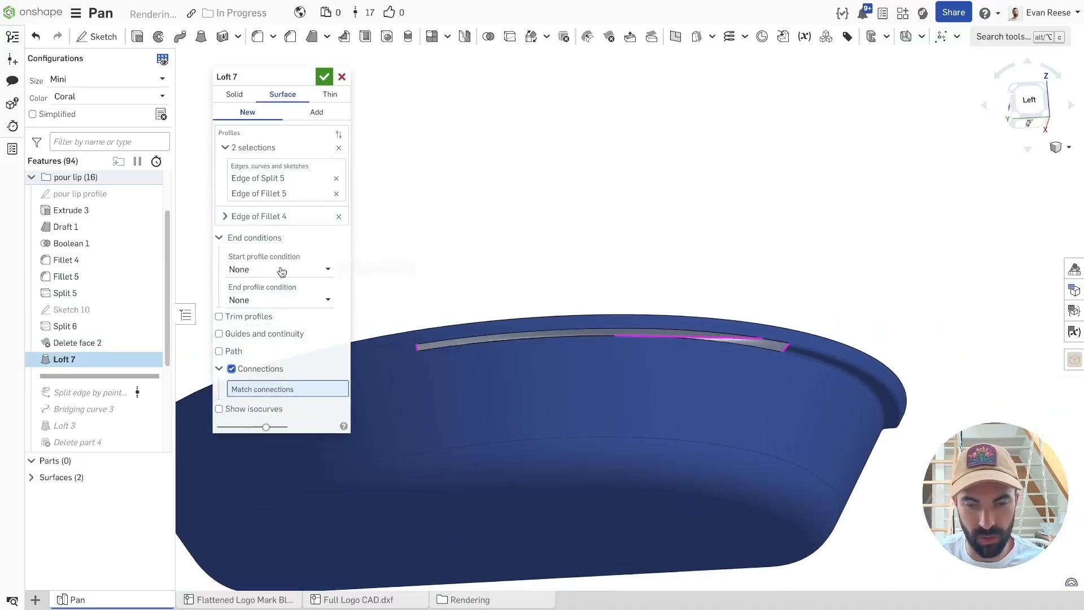
# Examine where the loft's first profile vertices connect to the Fillet 4 edge along the pour lip opening.
pyautogui.click(225, 147)
pyautogui.scroll(5, 852, 242)
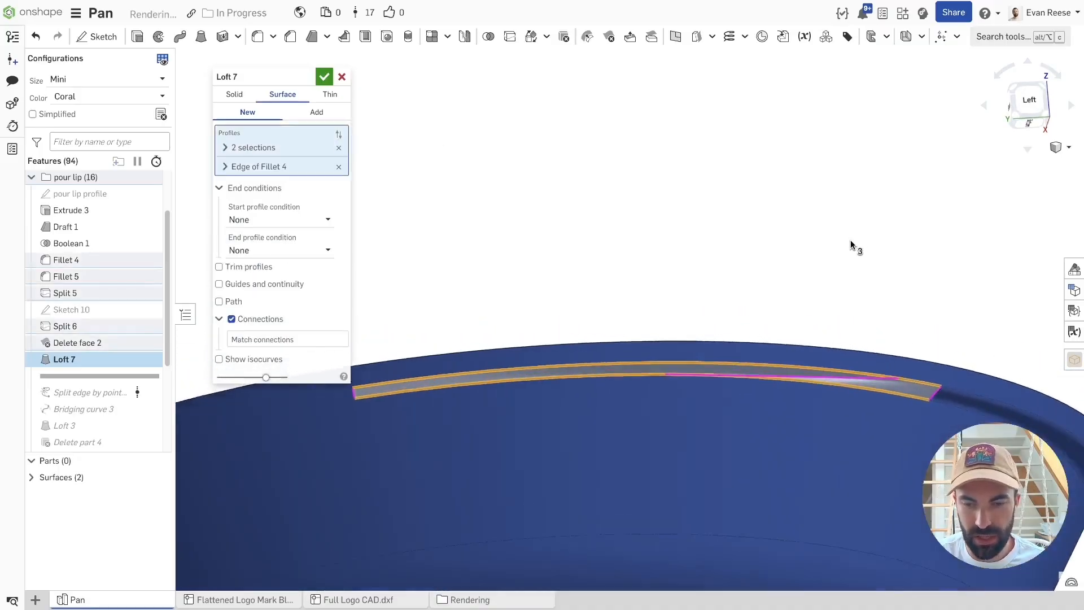
pyautogui.scroll(3, 926, 407)
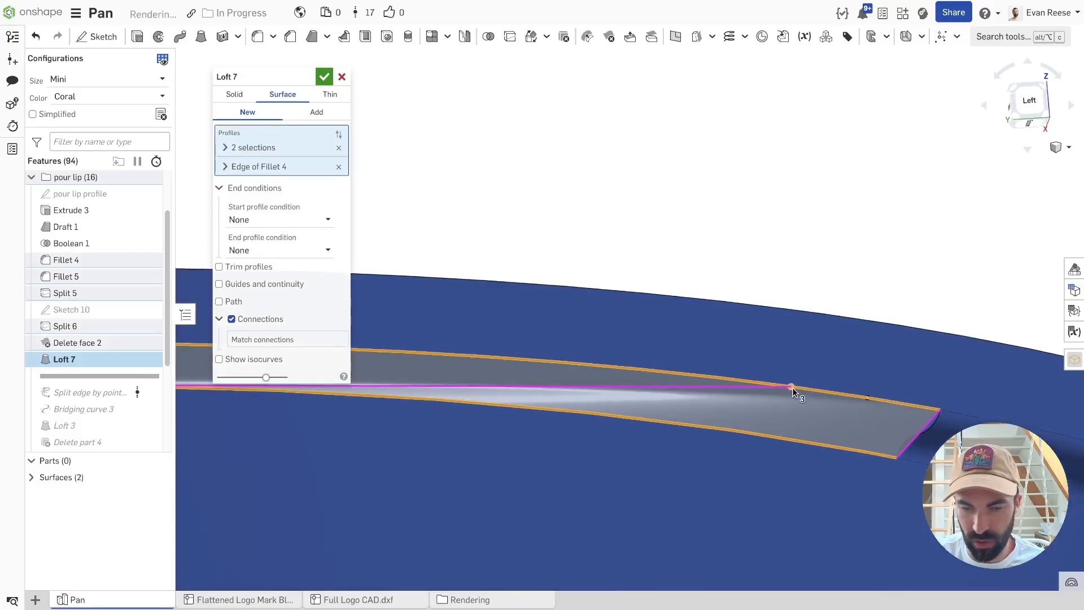
pyautogui.scroll(-5, 792, 388)
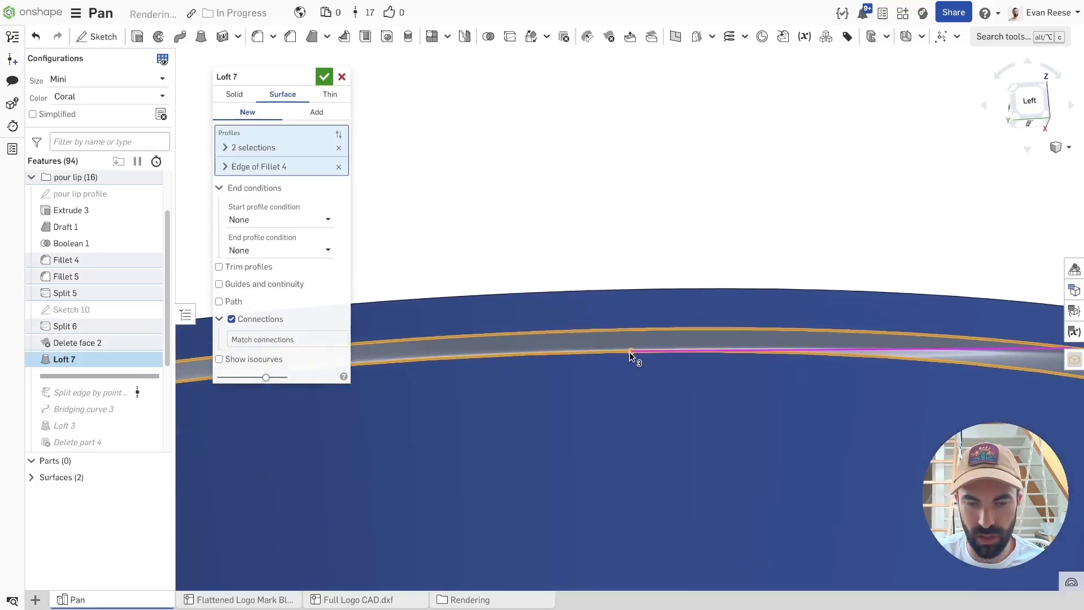
pyautogui.scroll(-5, 629, 351)
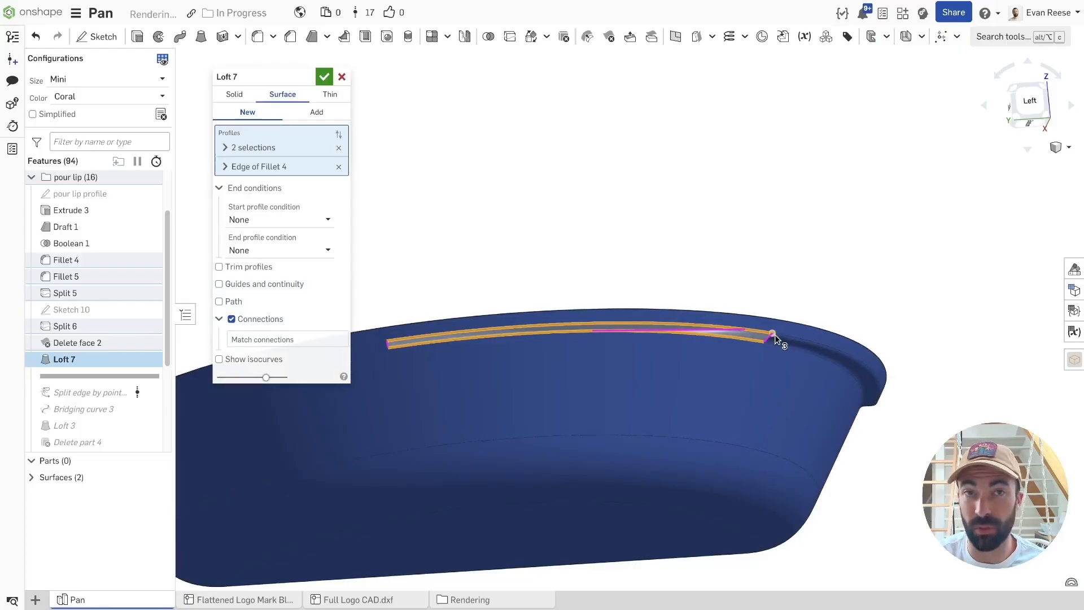
pyautogui.scroll(3, 757, 350)
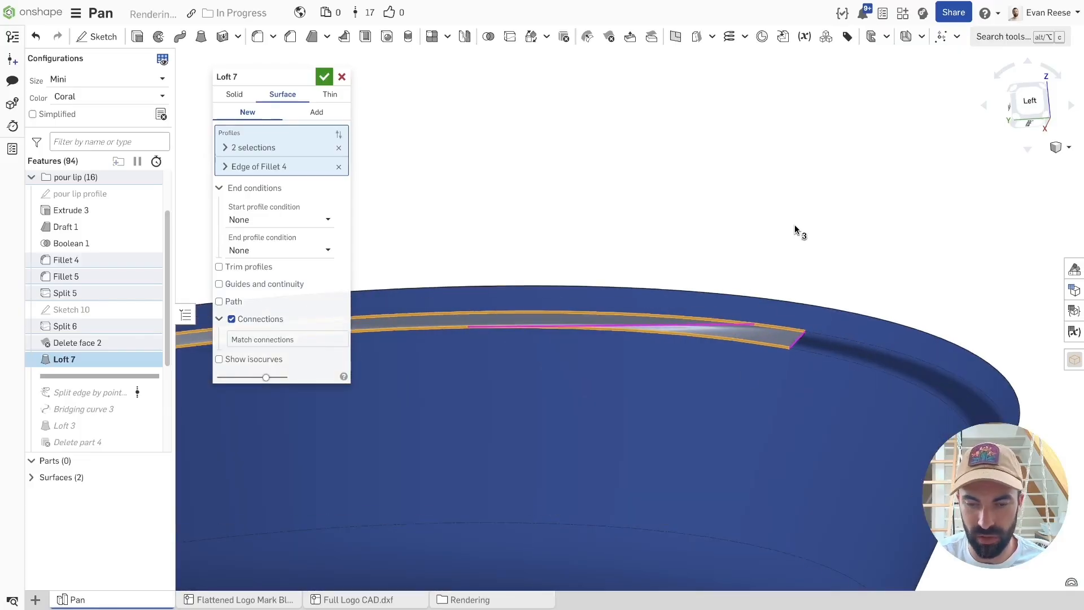
pyautogui.scroll(-2, 794, 229)
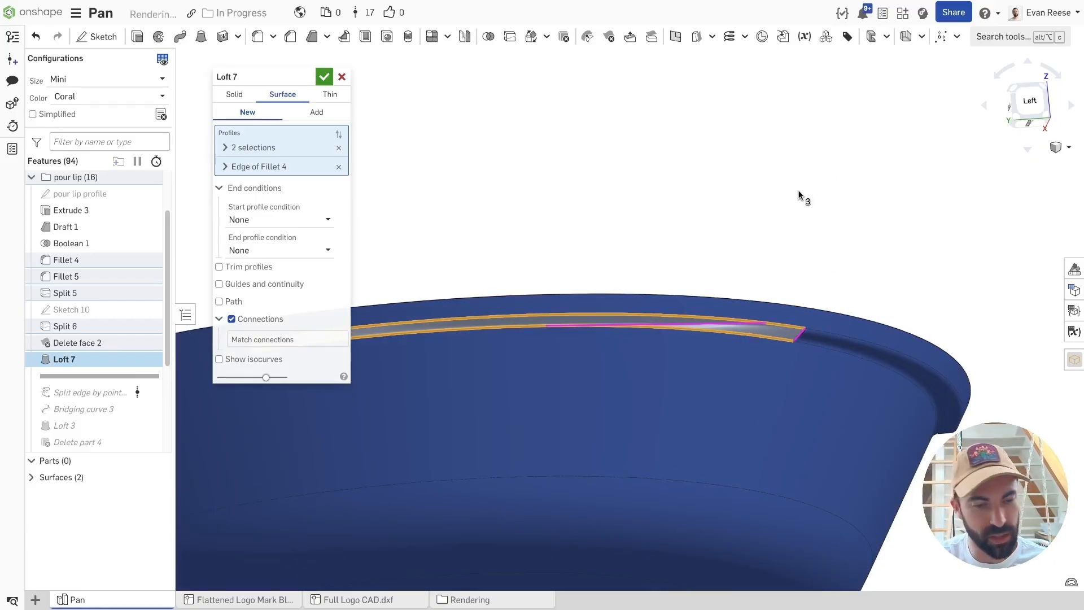
# Add a match connection from the Split 5 vertex to the Fillet 4 edge, placing its edge point roughly opposite the vertex.
pyautogui.click(273, 339)
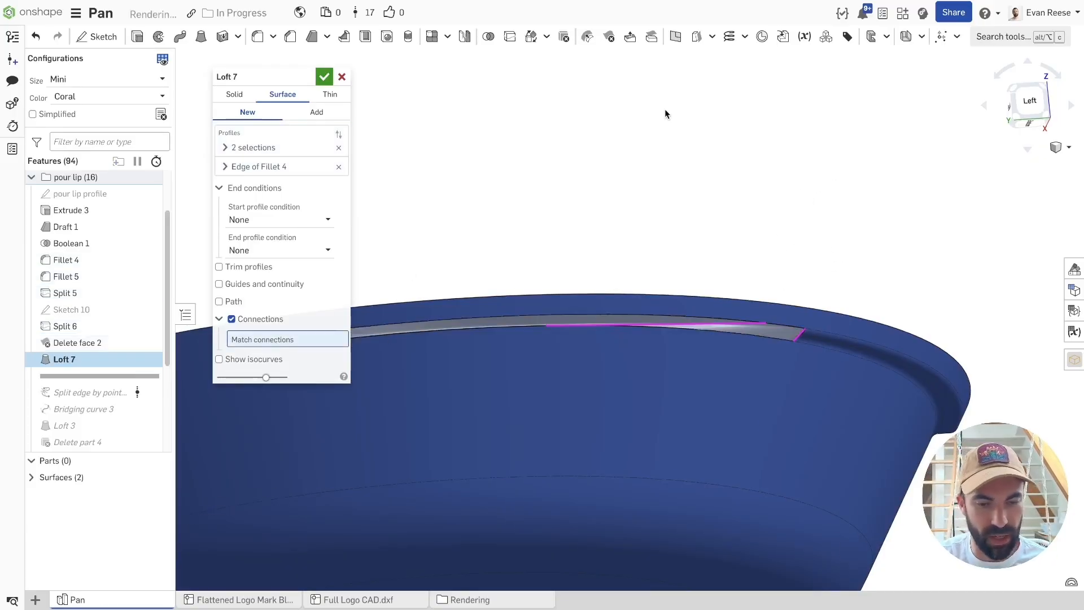
pyautogui.click(767, 323)
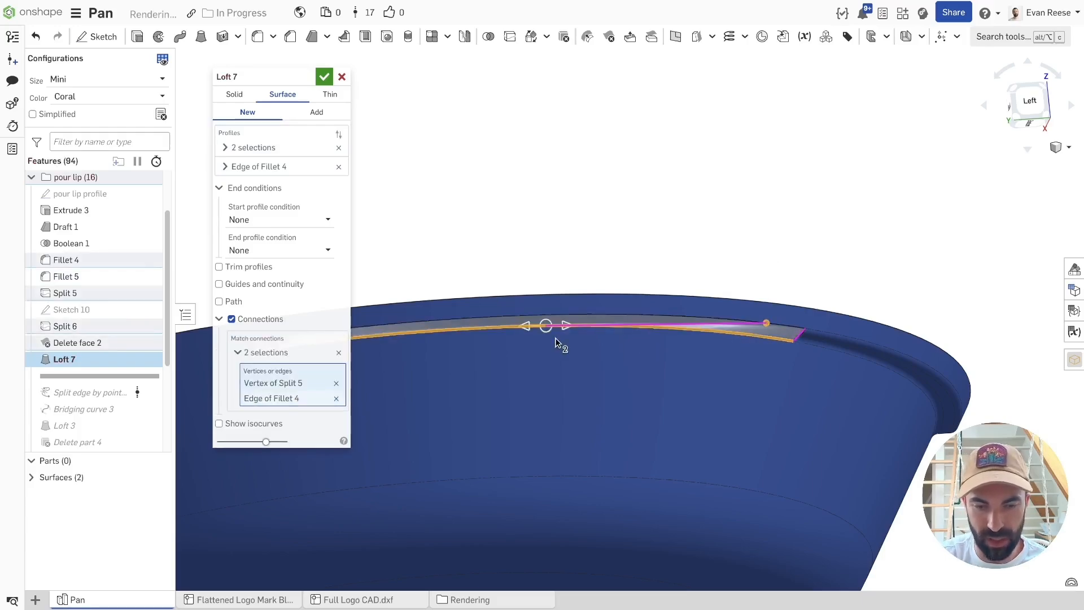
pyautogui.moveTo(659, 342); pyautogui.dragTo(768, 350)
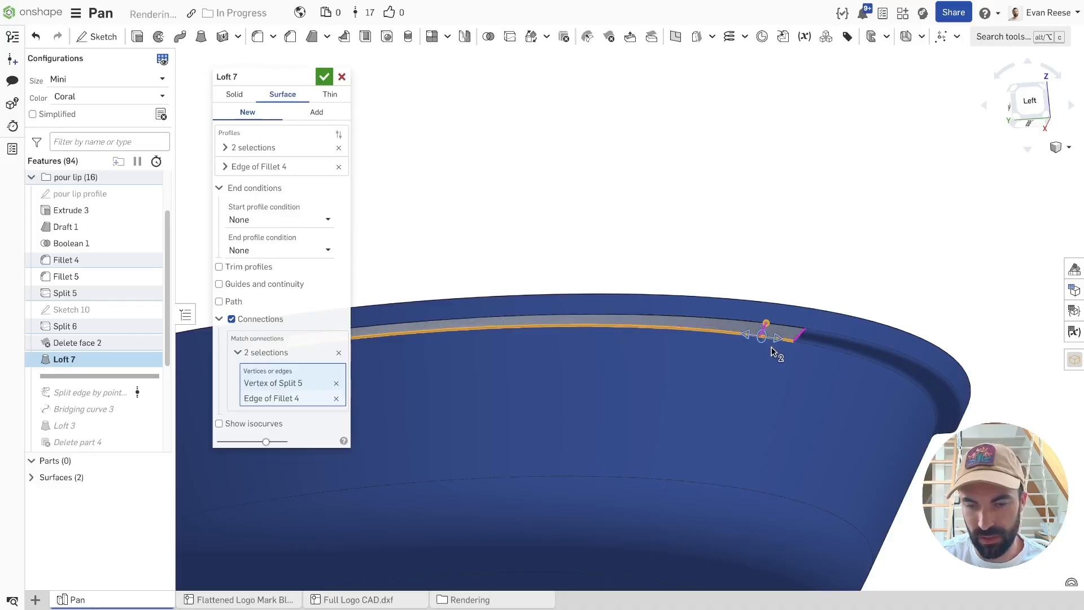
pyautogui.moveTo(790, 347); pyautogui.dragTo(806, 347, button='right')
pyautogui.scroll(5, 803, 345)
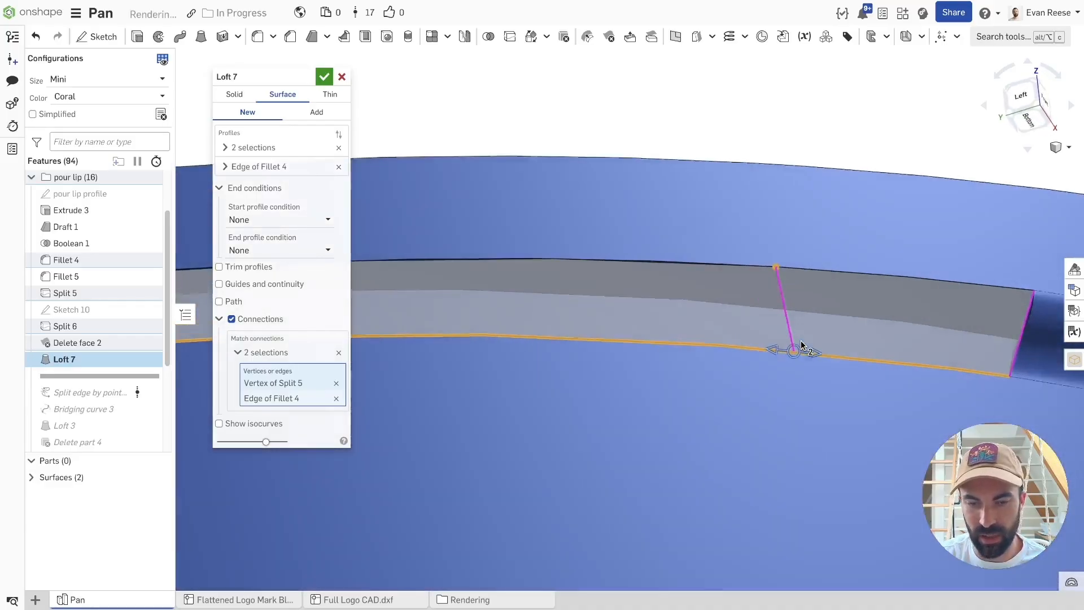
pyautogui.moveTo(808, 386); pyautogui.dragTo(585, 386, button='middle')
pyautogui.moveTo(546, 376); pyautogui.dragTo(508, 382)
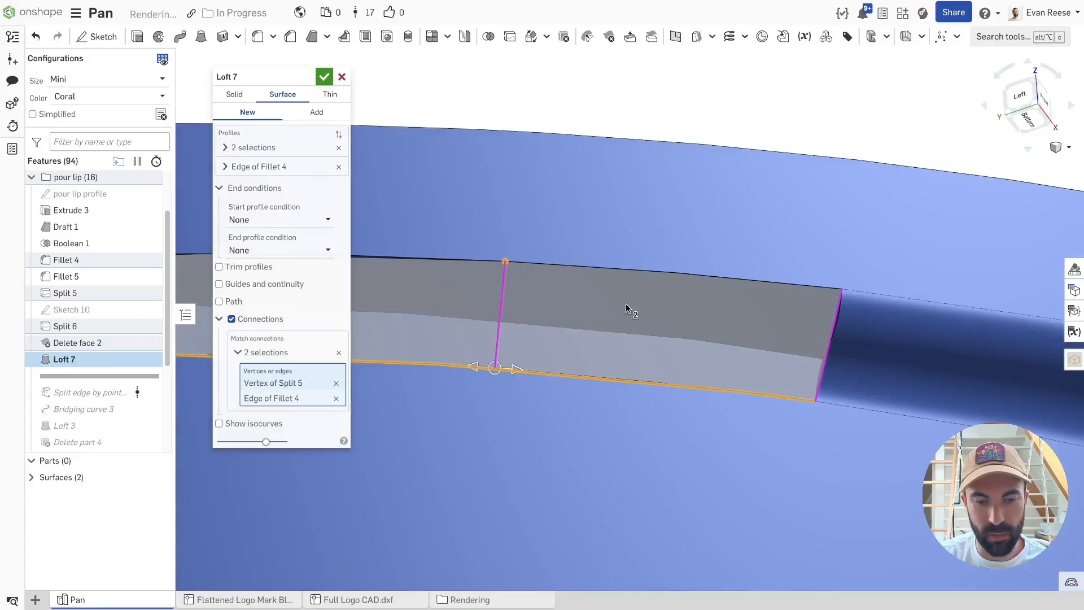
# Inspect the matched connection across the pour lip opening, and discard the new loft.
pyautogui.scroll(-5, 636, 360)
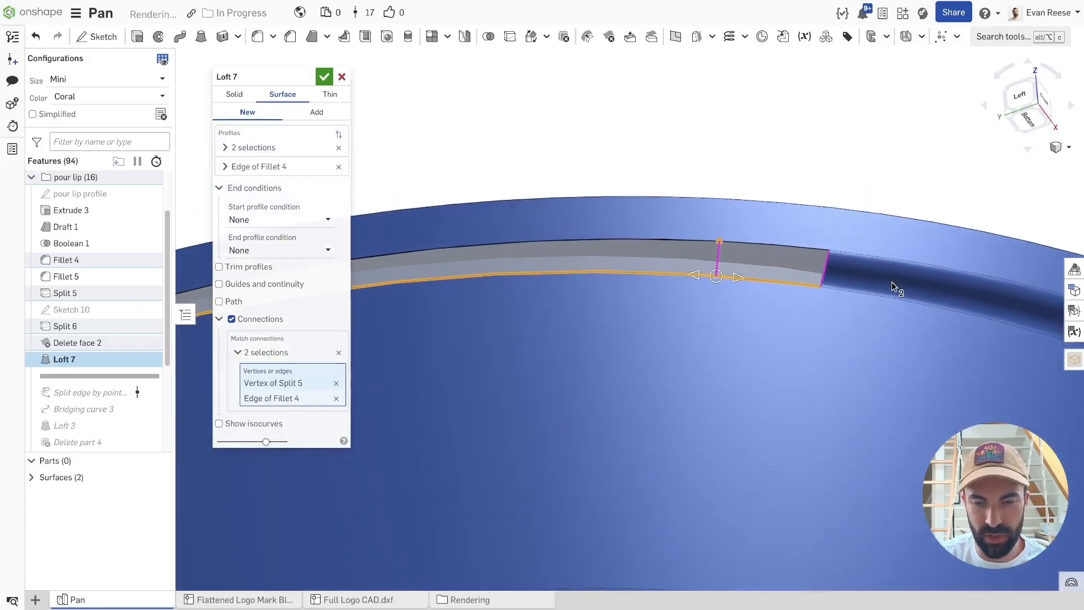
pyautogui.scroll(-10, 898, 288)
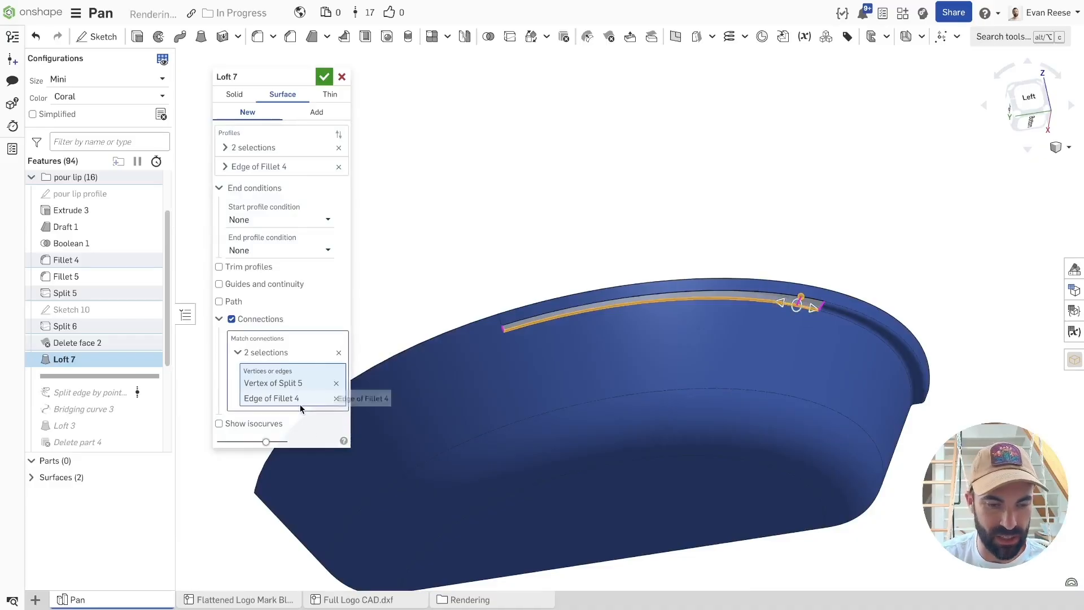
pyautogui.click(238, 353)
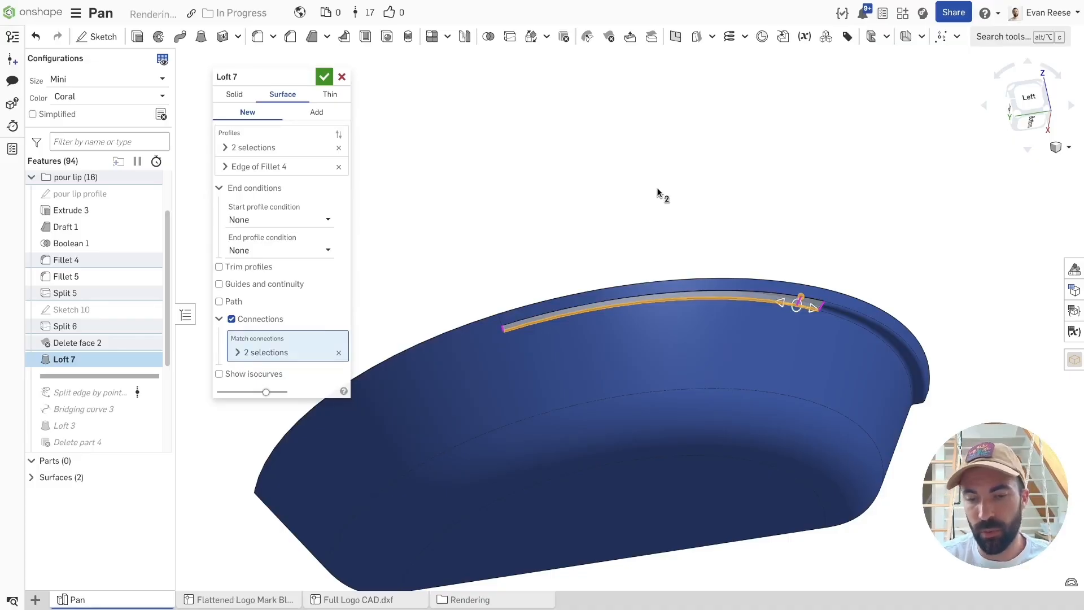
pyautogui.moveTo(704, 314); pyautogui.dragTo(782, 316, button='right')
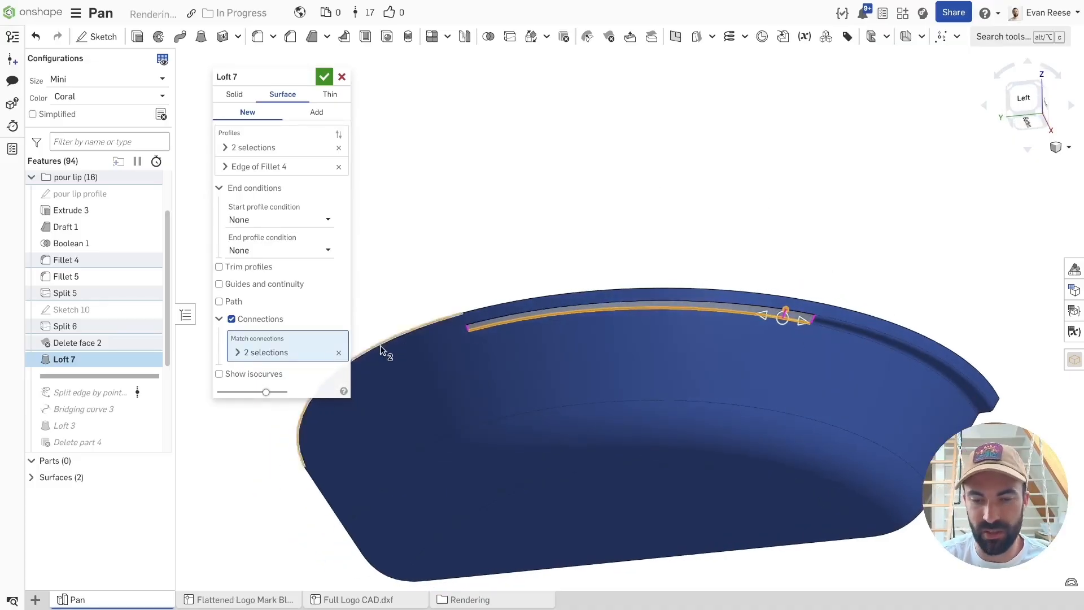
pyautogui.moveTo(541, 343); pyautogui.dragTo(540, 324, button='right')
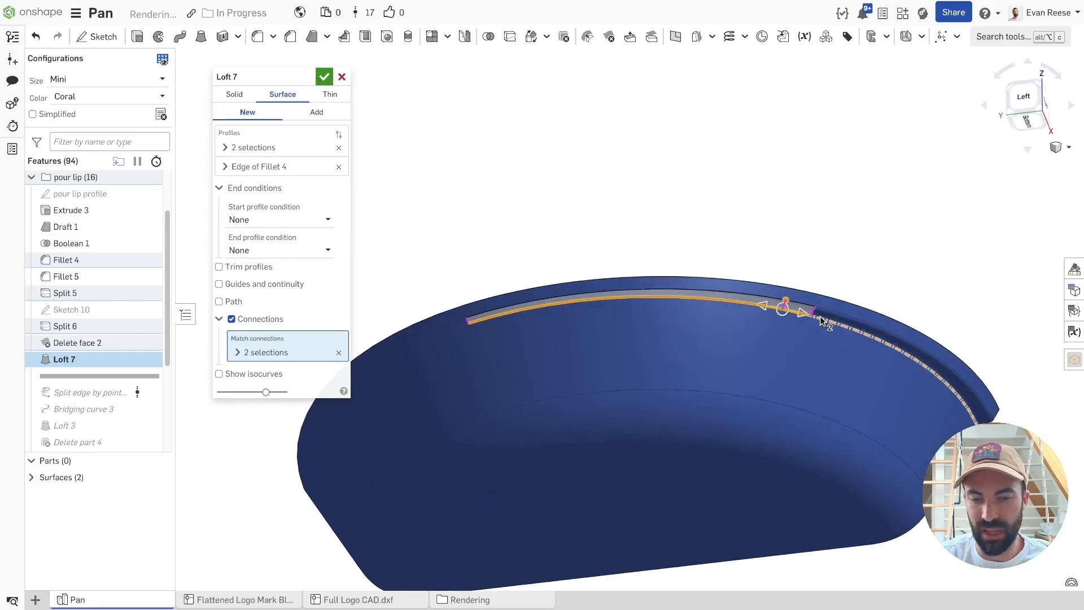
pyautogui.scroll(5, 788, 313)
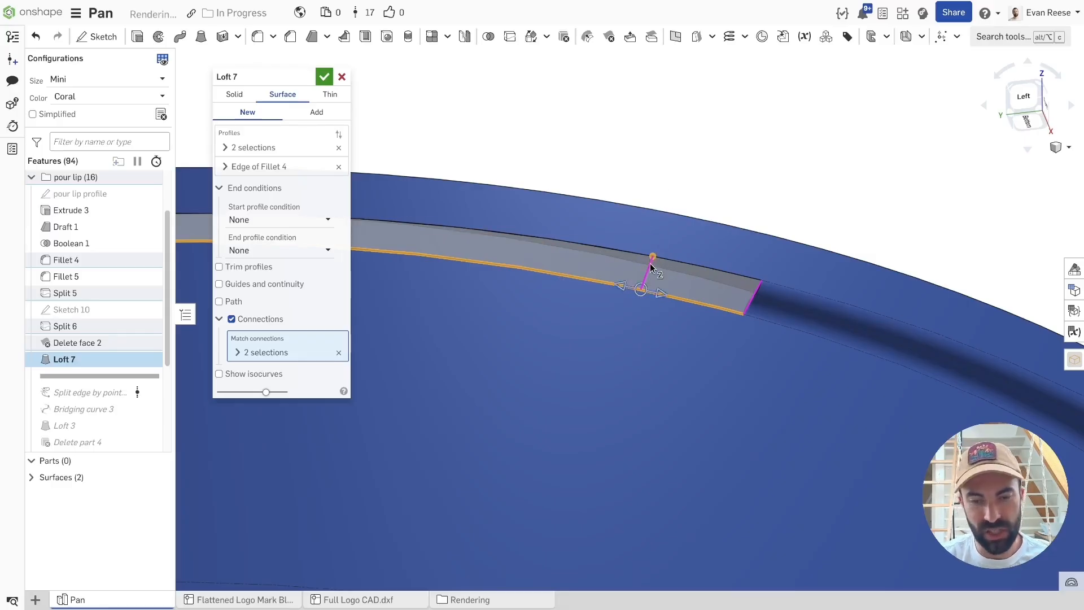
pyautogui.click(344, 78)
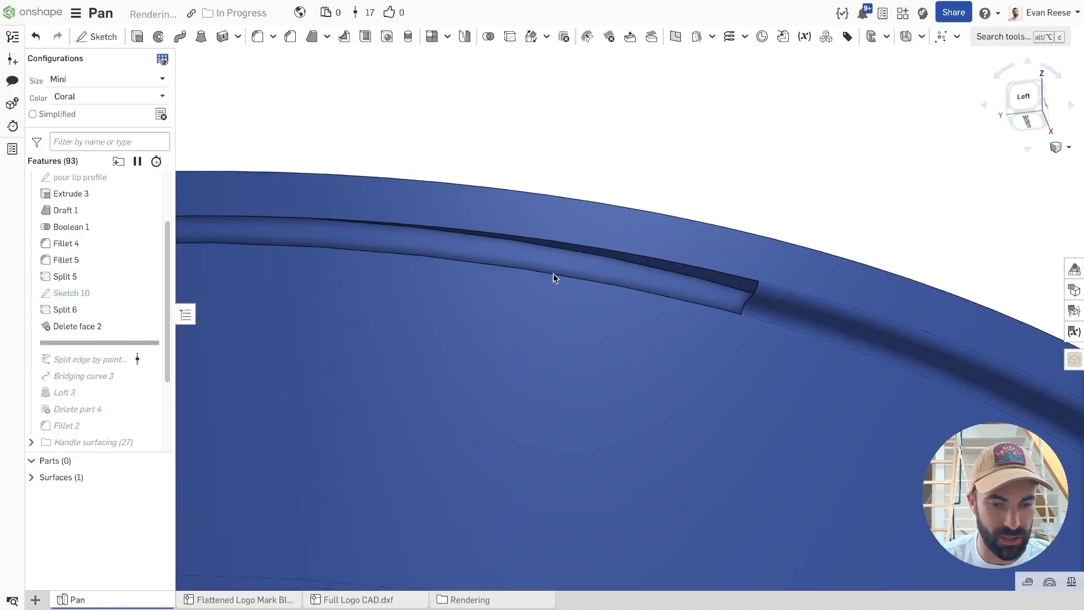
# Roll the history forward to include Split edge by points 5.
pyautogui.scroll(-5, 553, 277)
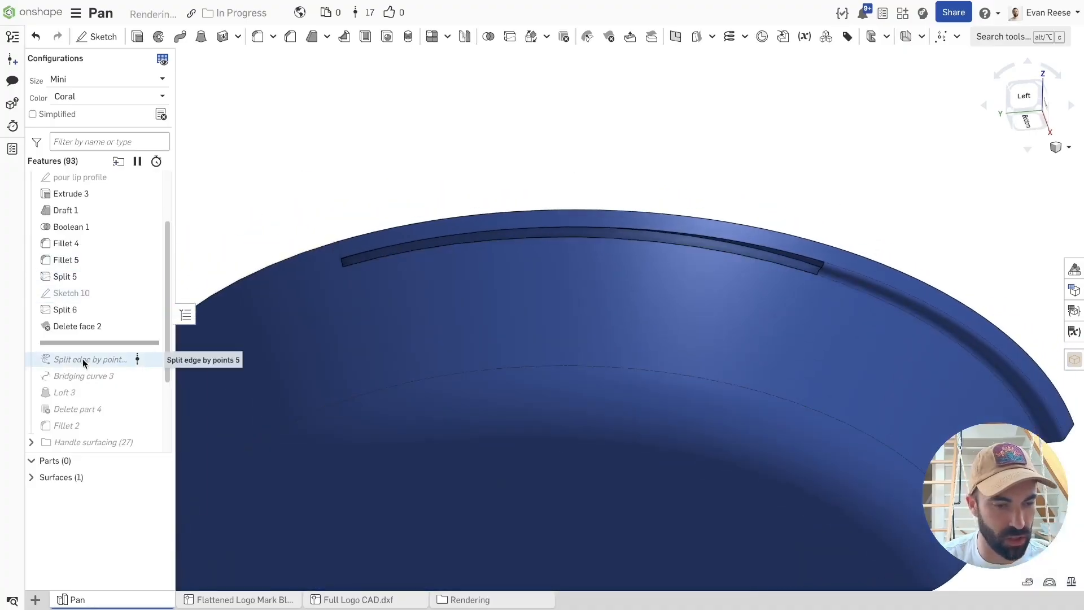
pyautogui.rightClick(82, 359)
pyautogui.click(131, 476)
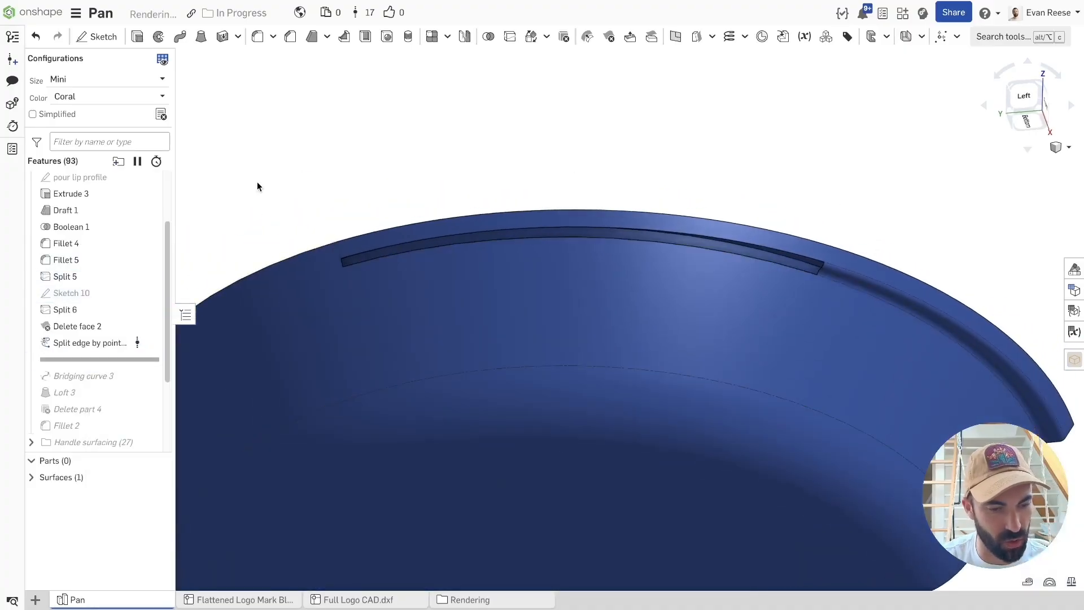
# Review the definition of Split edge by points 5, checking the Fillet 4 edge and its Split 5 reference vertex.
pyautogui.doubleClick(119, 342)
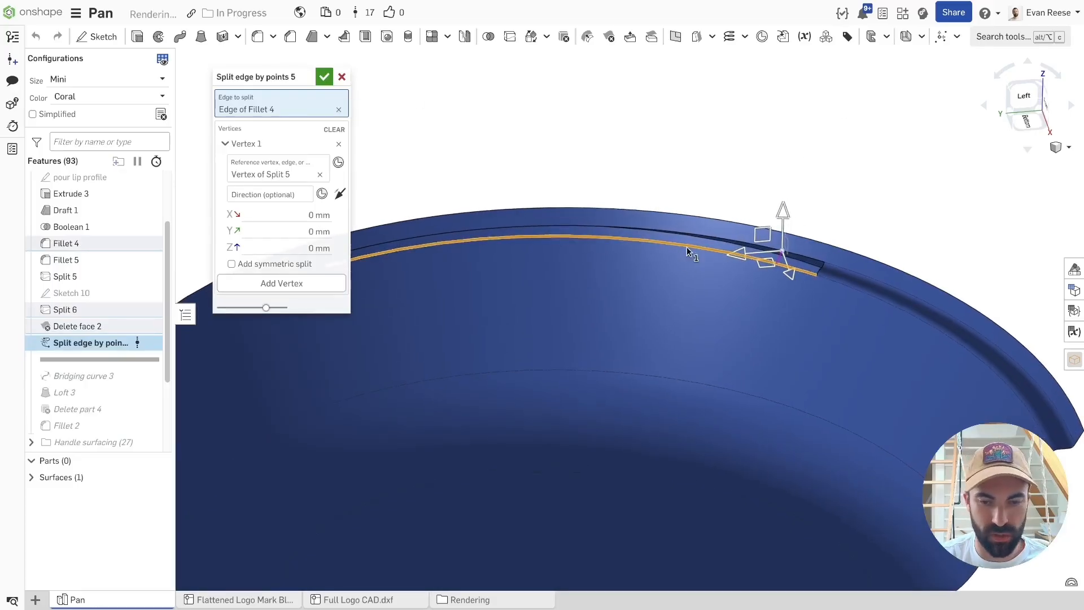
pyautogui.scroll(-8, 689, 246)
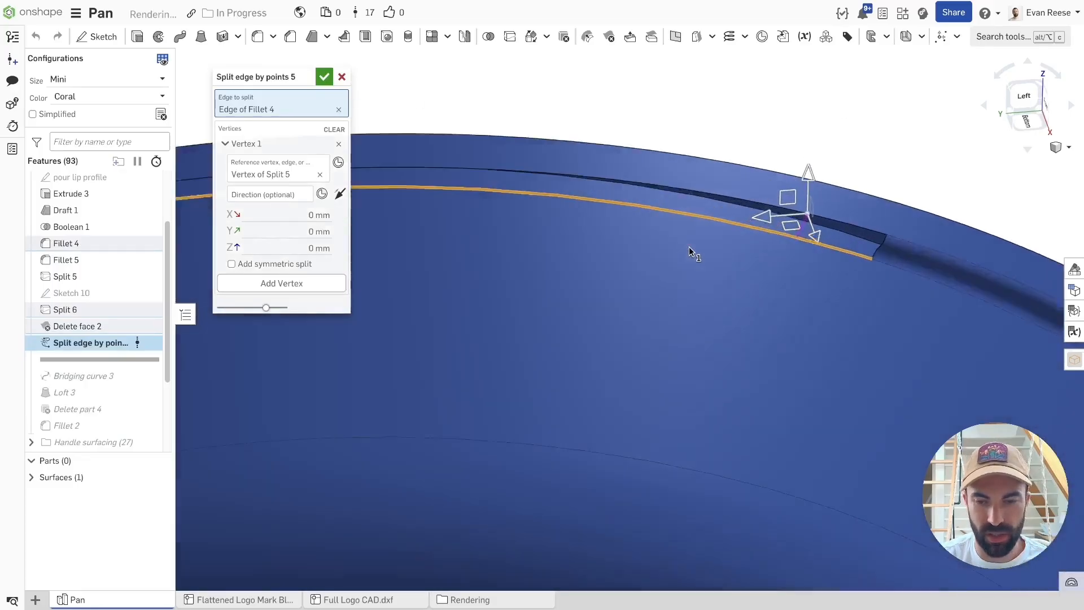
pyautogui.click(293, 173)
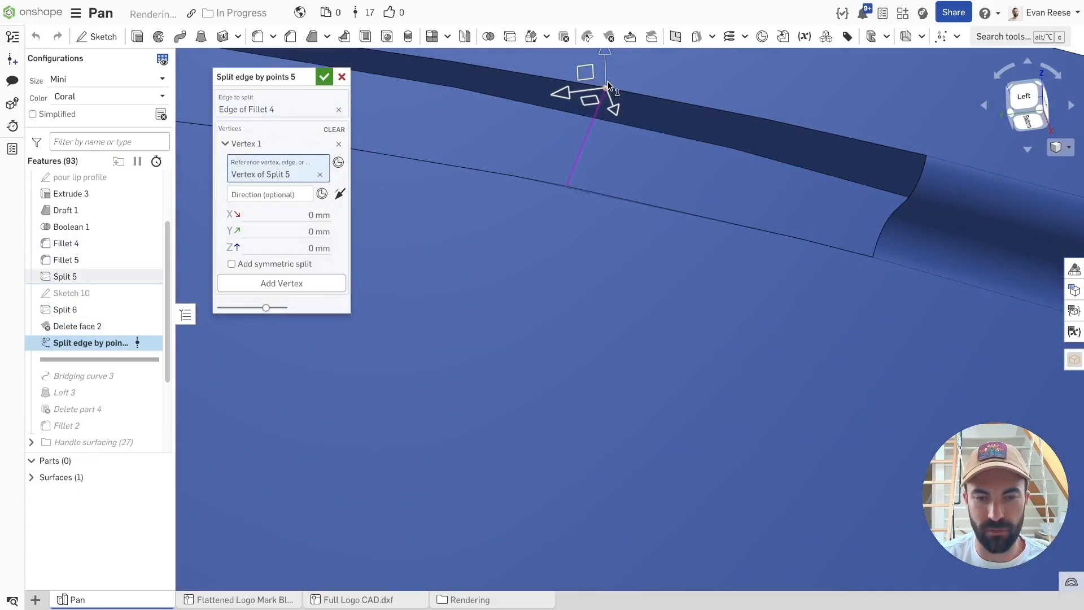
pyautogui.moveTo(574, 238); pyautogui.dragTo(654, 268, button='right')
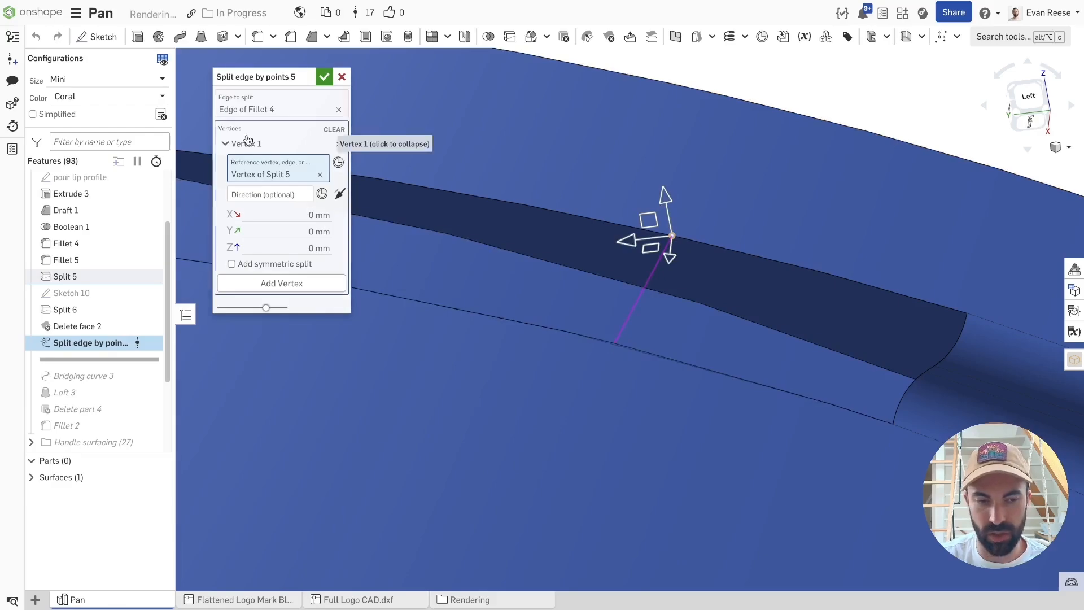
pyautogui.click(324, 77)
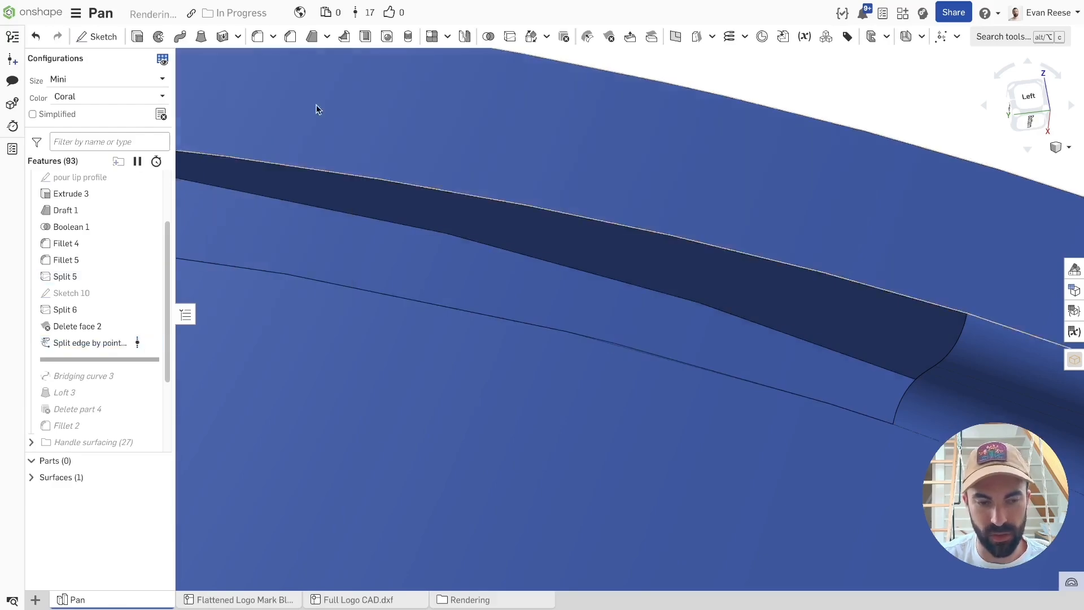
# Check the matching edge segments on both sides of the split along the pour lip opening, and clear the selections.
pyautogui.click(656, 354)
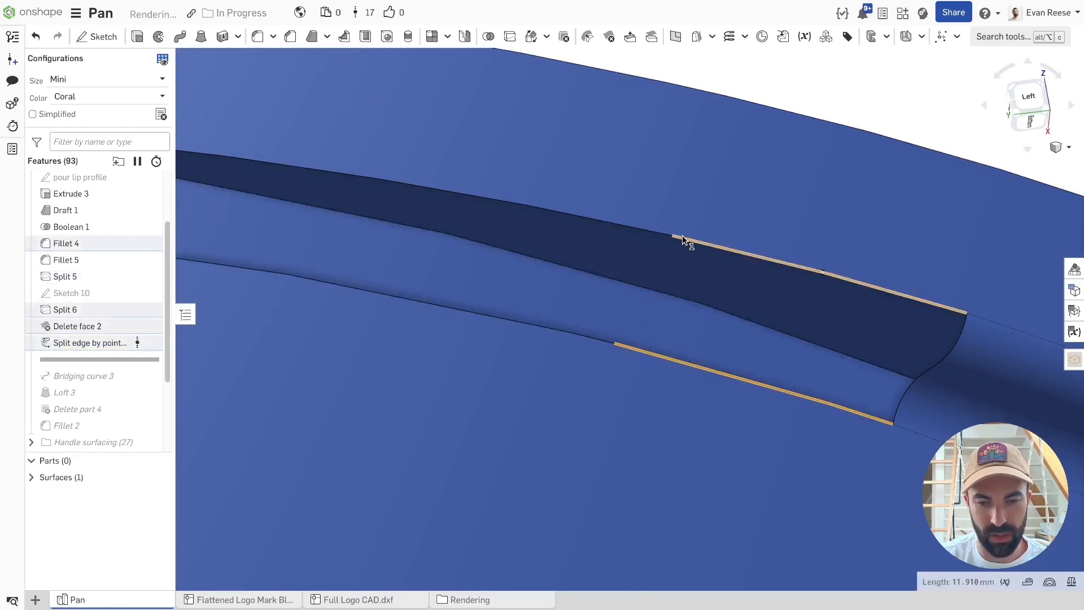
pyautogui.click(684, 250)
pyautogui.press('Escape')
pyautogui.click(653, 232)
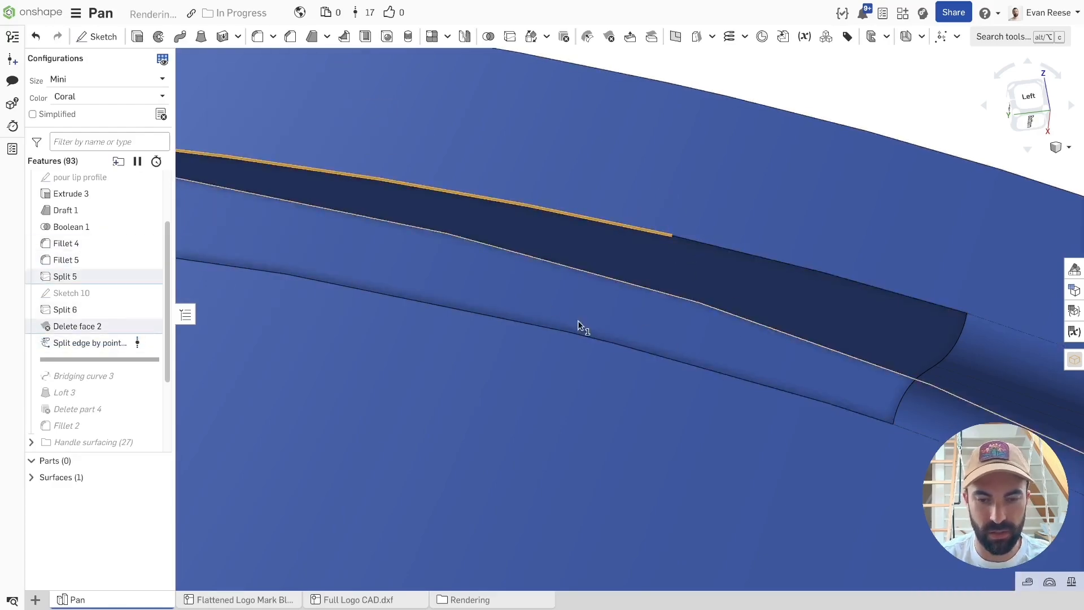
pyautogui.click(575, 337)
pyautogui.press('Escape')
# Roll the history forward to include Bridging curve 3 and Loft 3.
pyautogui.scroll(-2, 81, 365)
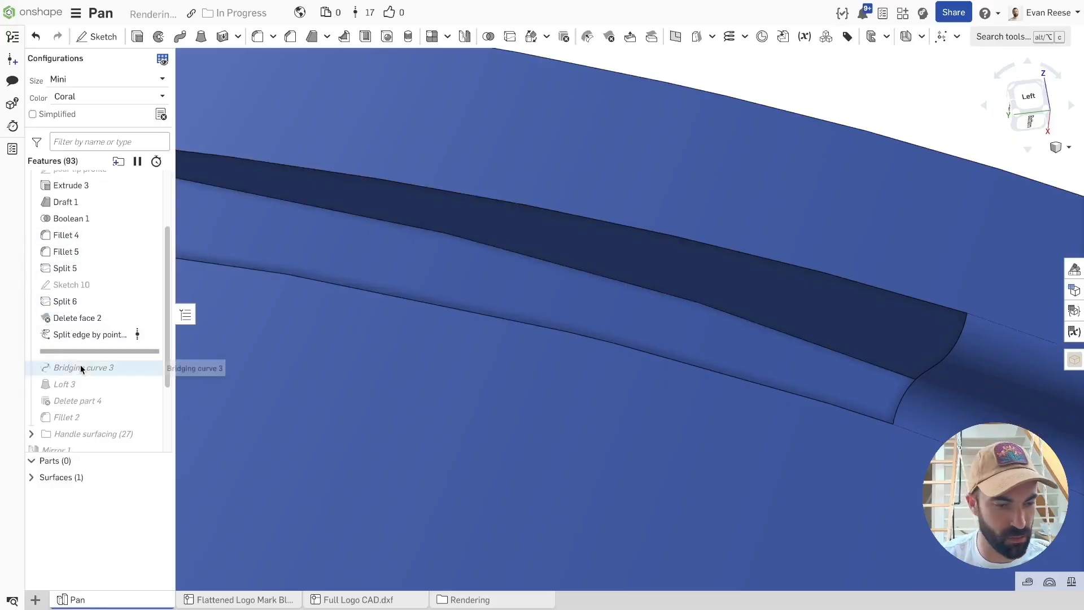
pyautogui.scroll(-3, 360, 356)
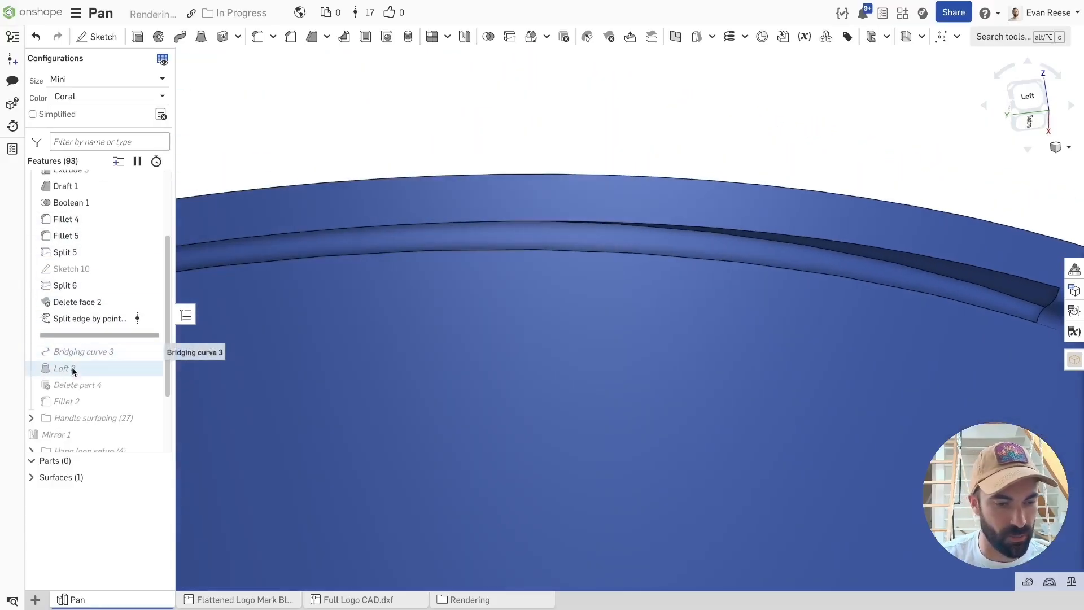
pyautogui.rightClick(65, 368)
pyautogui.click(137, 476)
pyautogui.rightClick(61, 335)
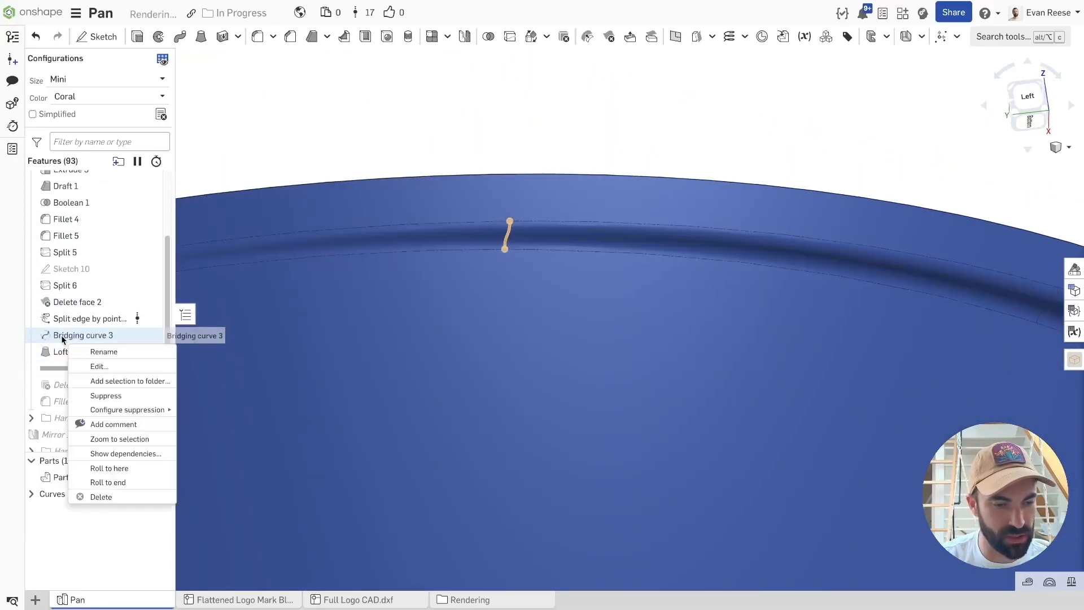
pyautogui.moveTo(114, 415)
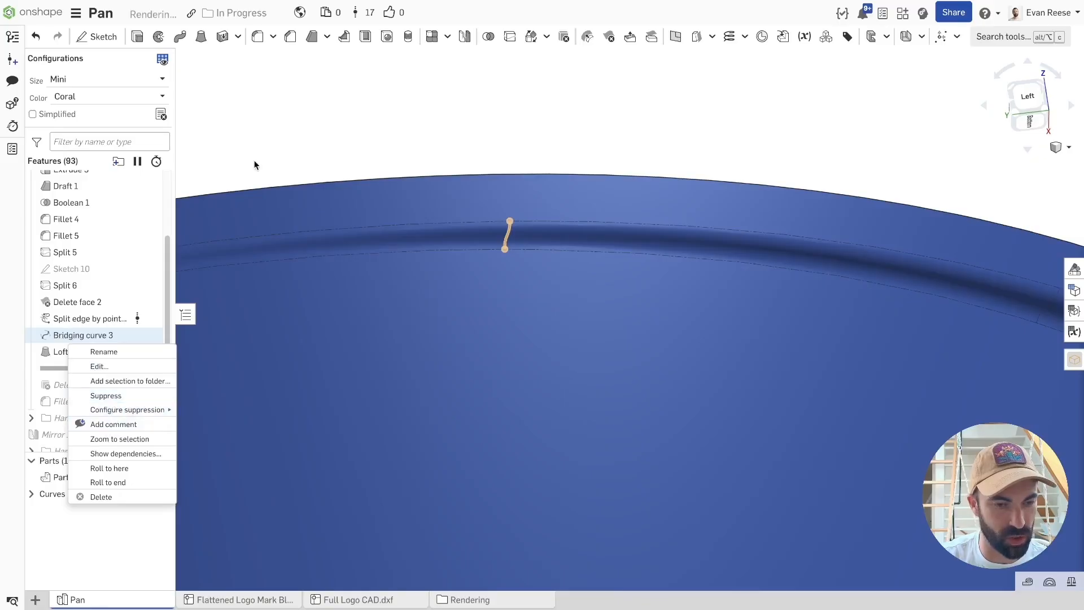
pyautogui.click(254, 163)
# Open Loft 3 for editing, and remove the Curve 1 guide from its guides.
pyautogui.doubleClick(67, 353)
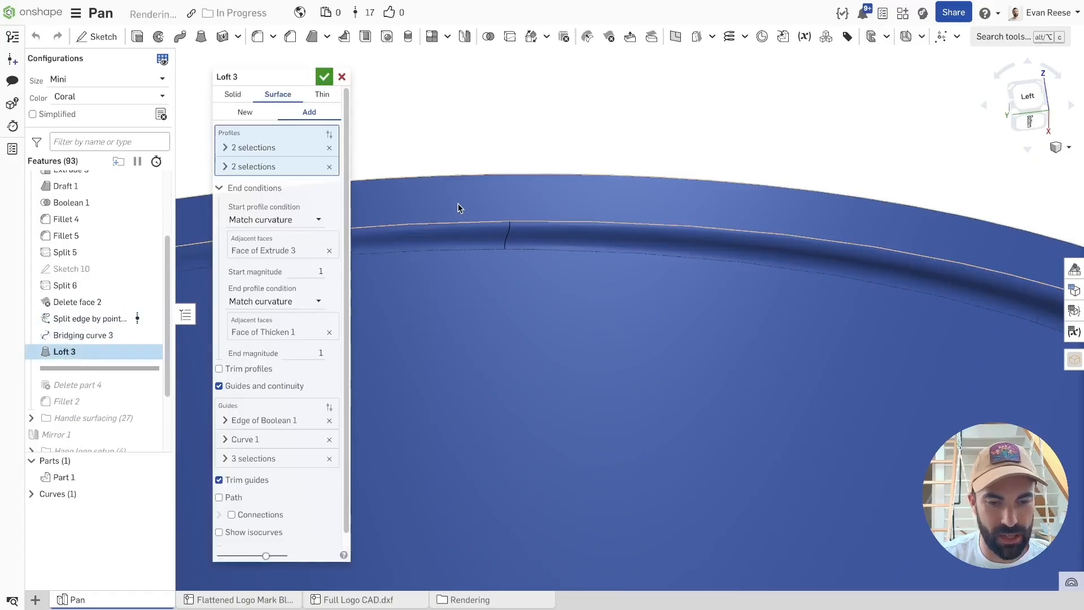
pyautogui.click(244, 440)
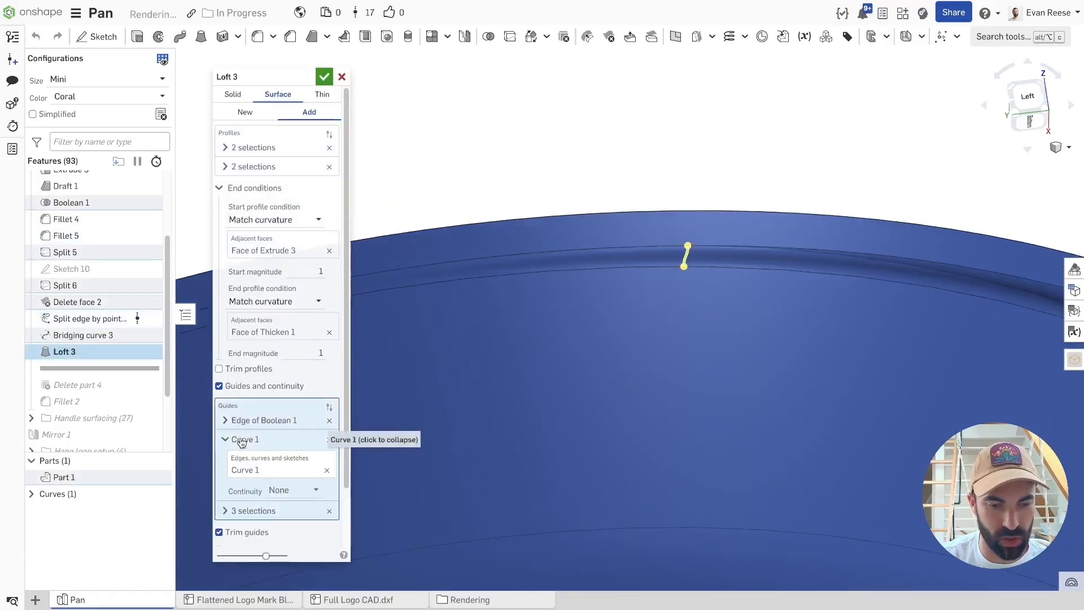
pyautogui.click(327, 471)
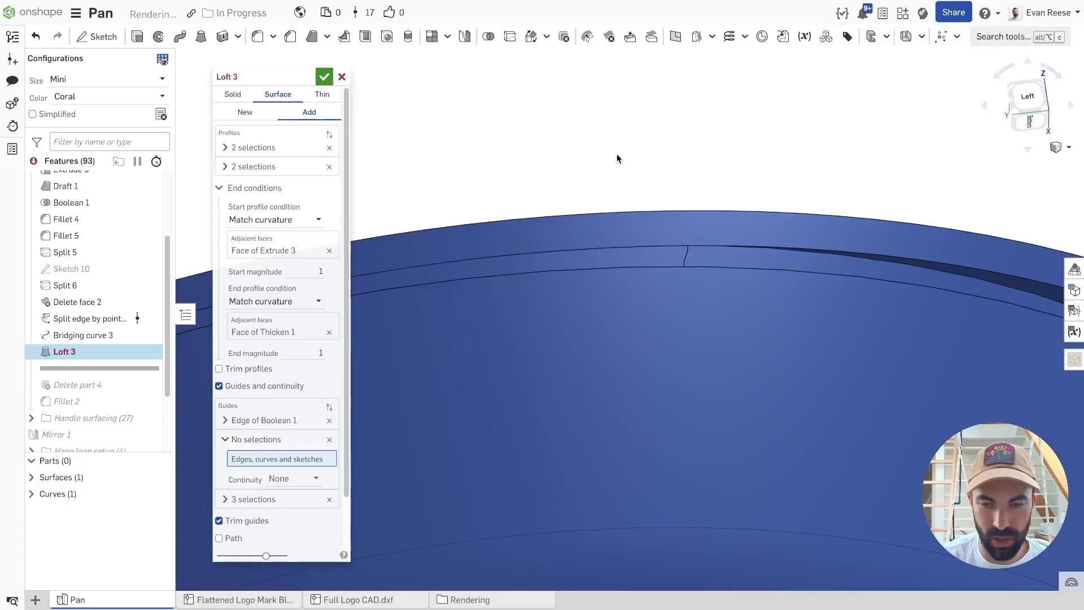
pyautogui.click(339, 440)
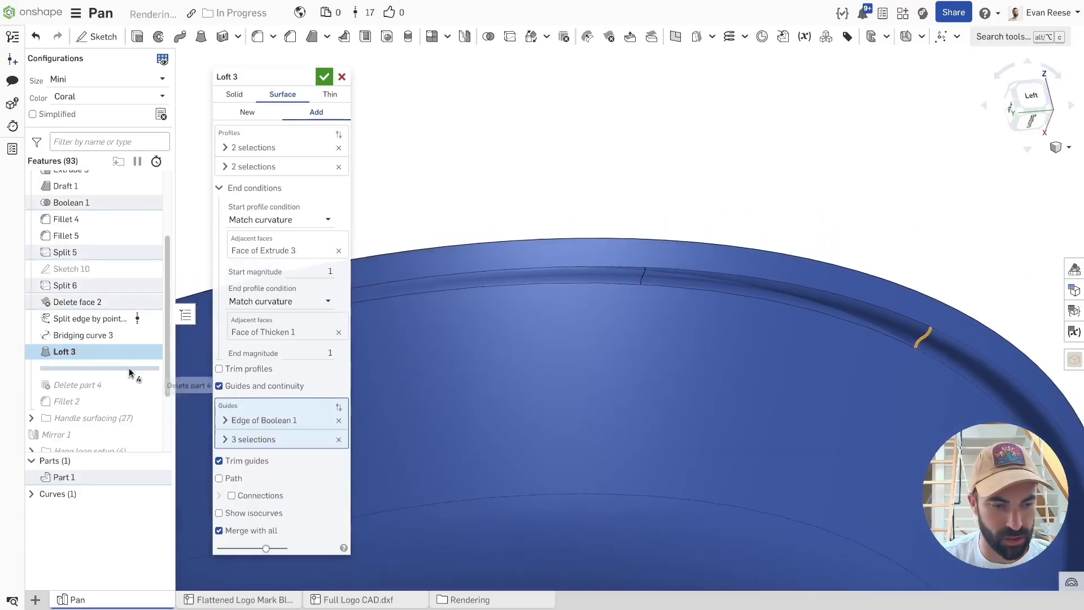
# Hide the curves and set the preview to the final result of Loft 3 to inspect the pour lip surface.
pyautogui.click(156, 494)
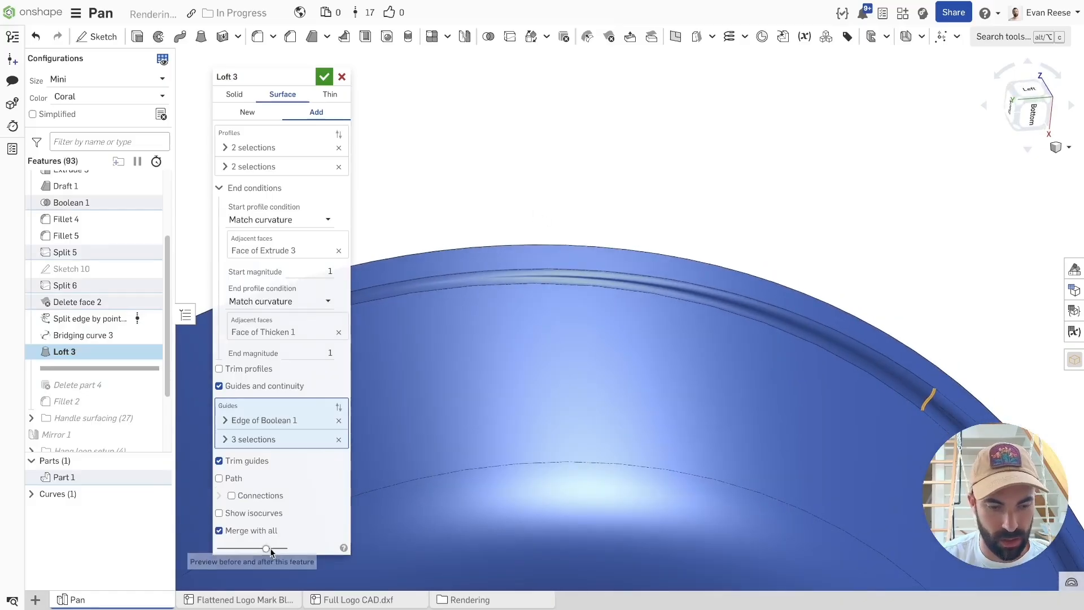
pyautogui.moveTo(266, 549); pyautogui.dragTo(286, 548)
pyautogui.moveTo(703, 315)
pyautogui.mouseDown(button='right')
pyautogui.moveTo(704, 298)
pyautogui.moveTo(694, 300)
pyautogui.moveTo(983, 397)
pyautogui.moveTo(928, 399)
pyautogui.moveTo(949, 417)
pyautogui.mouseUp(button='right')
pyautogui.scroll(3, 904, 441)
pyautogui.moveTo(703, 371); pyautogui.dragTo(646, 138, button='right')
# Turn on high-quality viewing and check the Loft 3 surface with zebra stripes.
pyautogui.click(1059, 149)
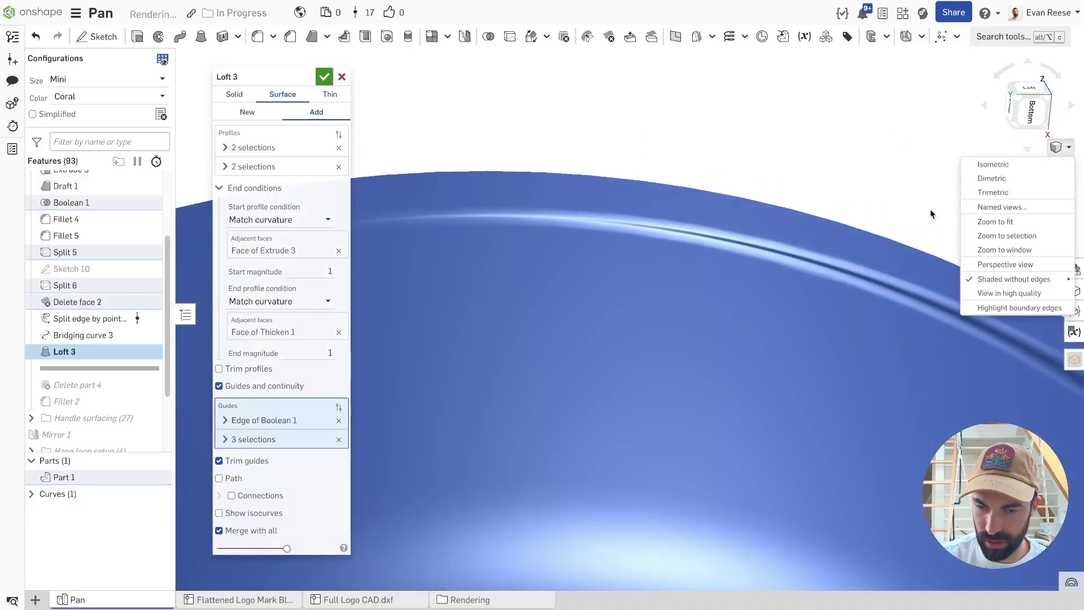
pyautogui.moveTo(1054, 282)
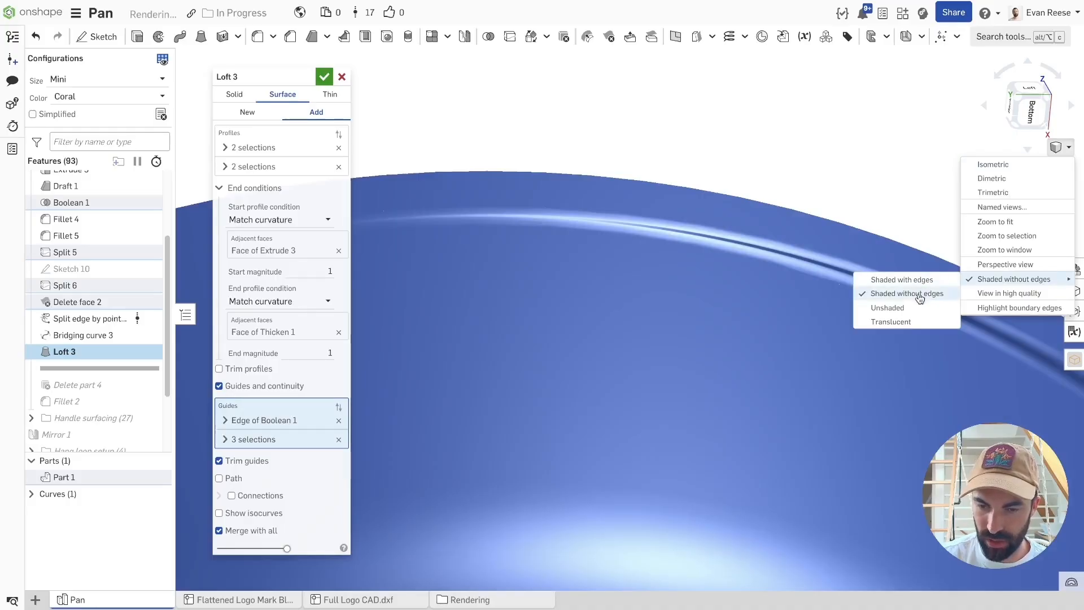
pyautogui.click(870, 140)
pyautogui.moveTo(882, 167); pyautogui.dragTo(936, 323, button='right')
pyautogui.hotkey('shift', 'z')
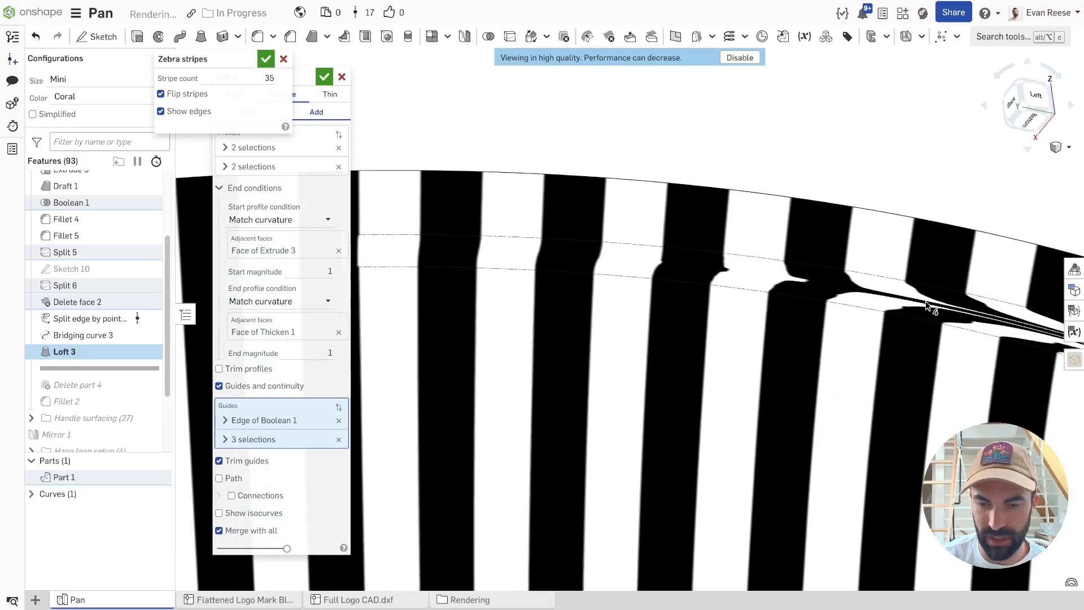
pyautogui.click(283, 59)
# Cancel the Loft 3 edit to discard the guide removal, and locate Bridging curve 3 in the feature history.
pyautogui.moveTo(528, 116)
pyautogui.mouseDown(button='right')
pyautogui.moveTo(519, 146)
pyautogui.moveTo(362, 102)
pyautogui.mouseUp(button='right')
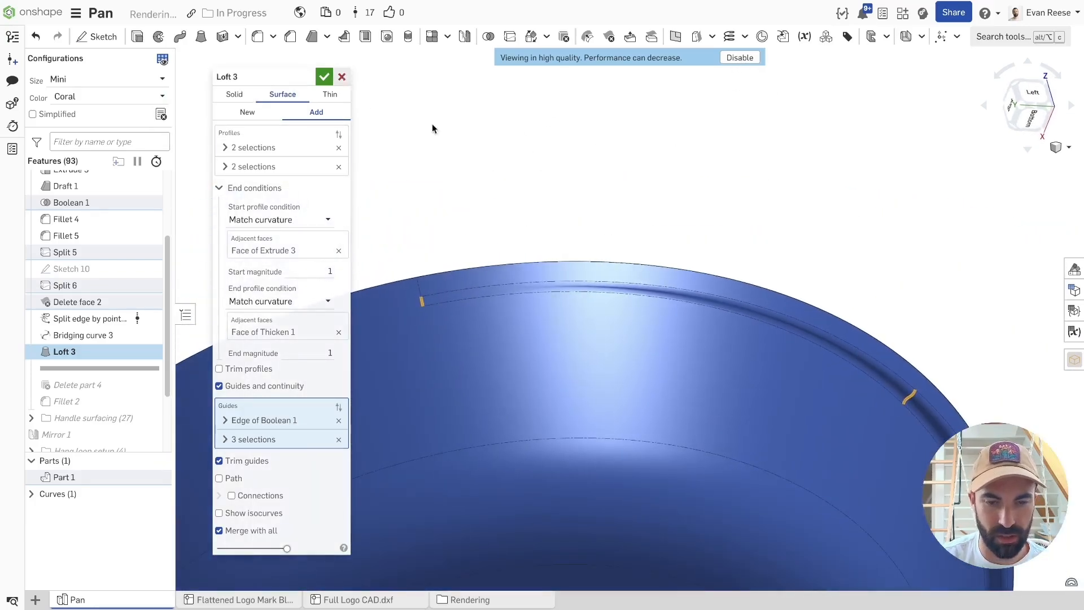
pyautogui.click(342, 77)
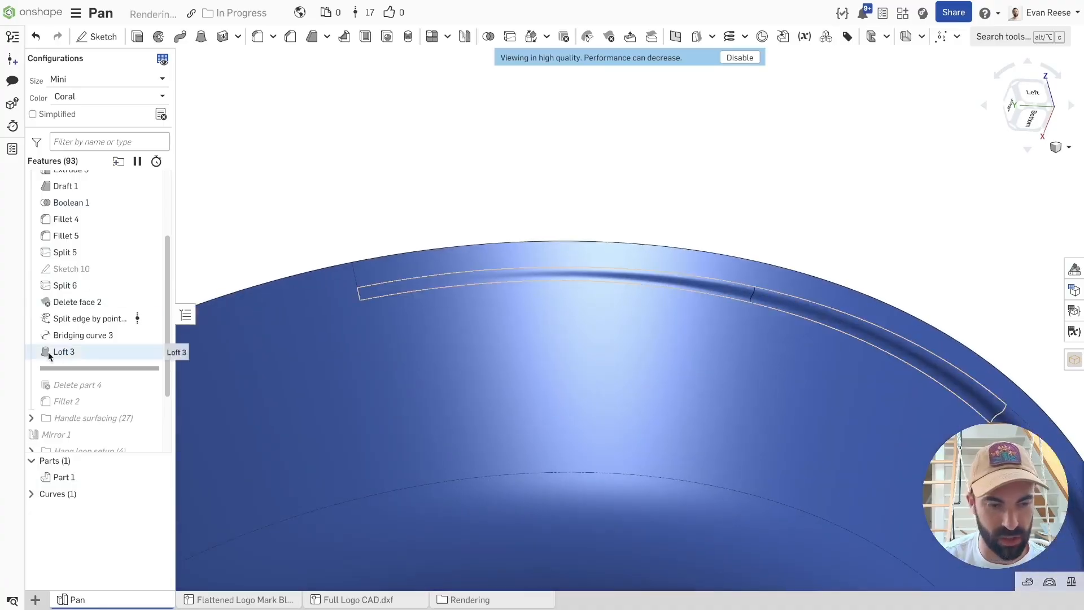
pyautogui.click(62, 339)
pyautogui.moveTo(76, 342); pyautogui.dragTo(70, 356)
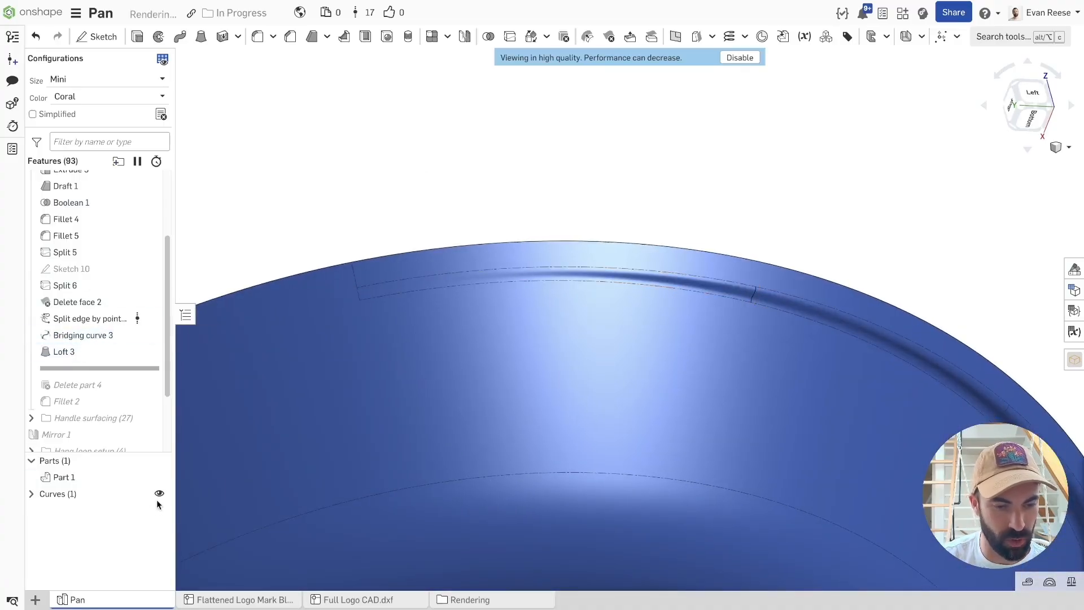
# Inspect the pan's pour lip with zebra stripes, keeping the stripes flipped and hiding the edges.
pyautogui.moveTo(386, 117); pyautogui.dragTo(399, 161, button='right')
pyautogui.hotkey('shift', 'z')
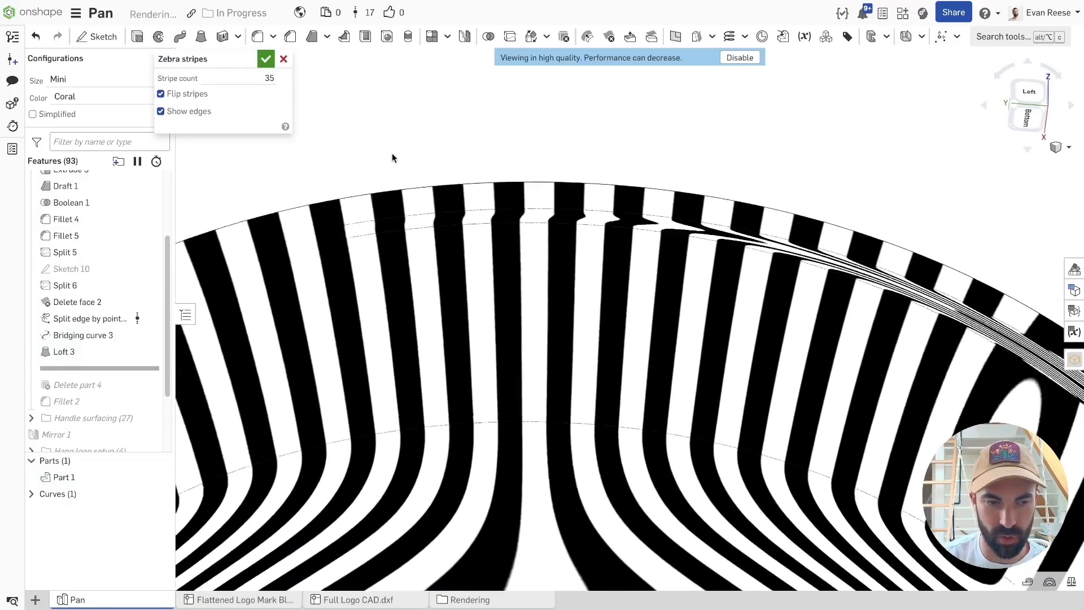
pyautogui.click(198, 100)
pyautogui.click(186, 112)
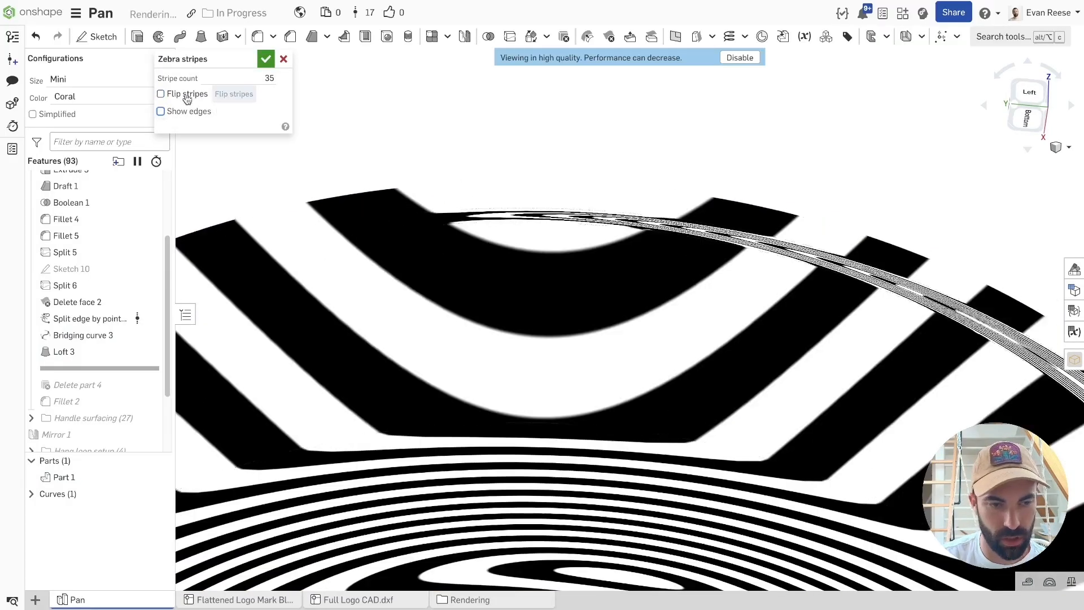
pyautogui.click(186, 94)
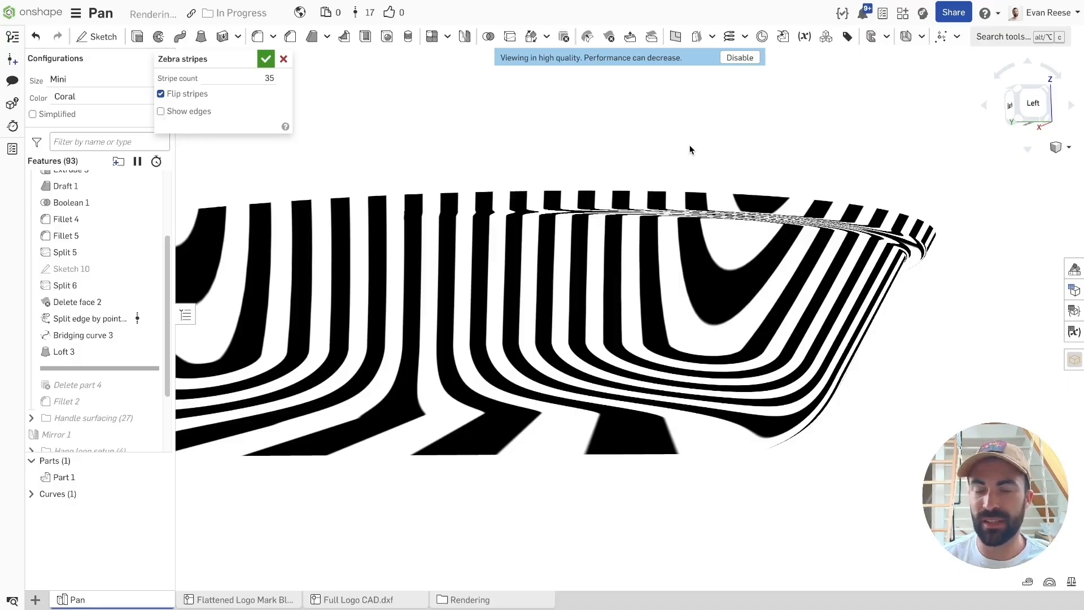
pyautogui.moveTo(689, 146); pyautogui.dragTo(693, 142, button='right')
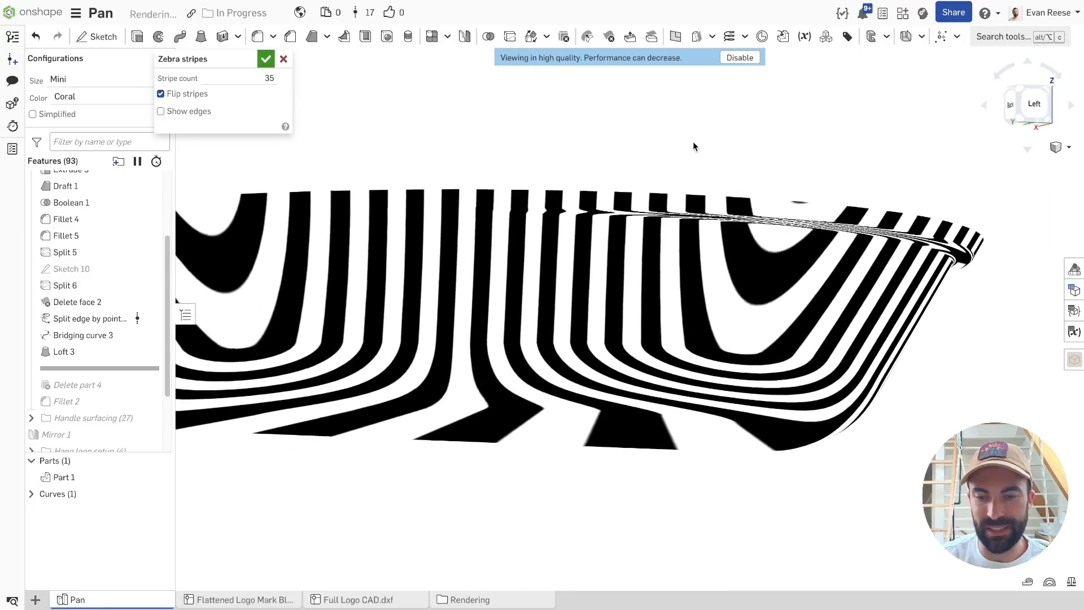
pyautogui.moveTo(552, 164); pyautogui.dragTo(604, 138, button='right')
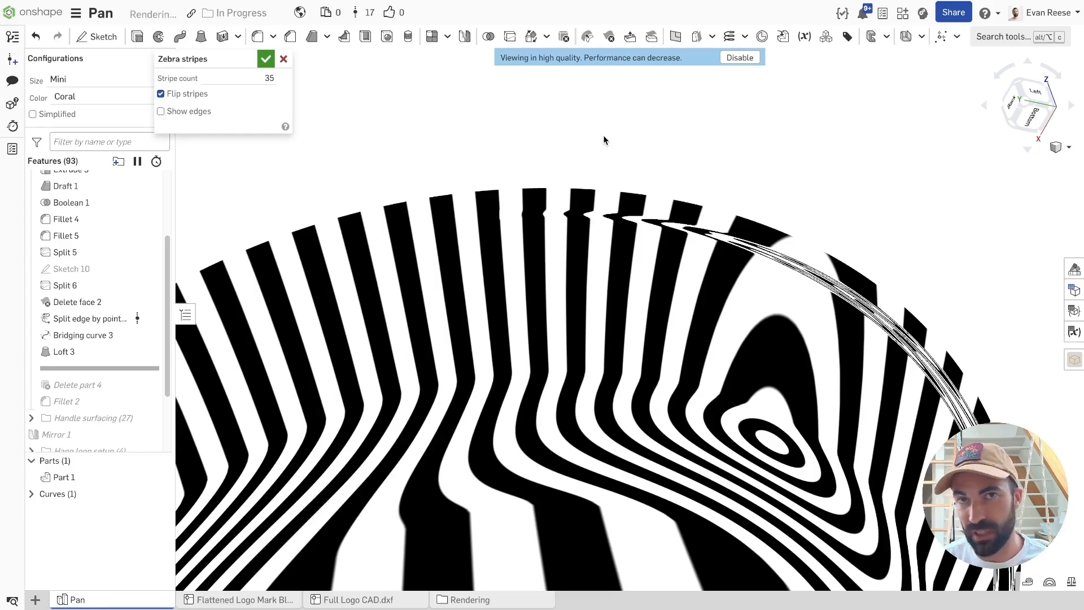
# Disable high-quality viewing and close the zebra stripes analysis.
pyautogui.click(754, 59)
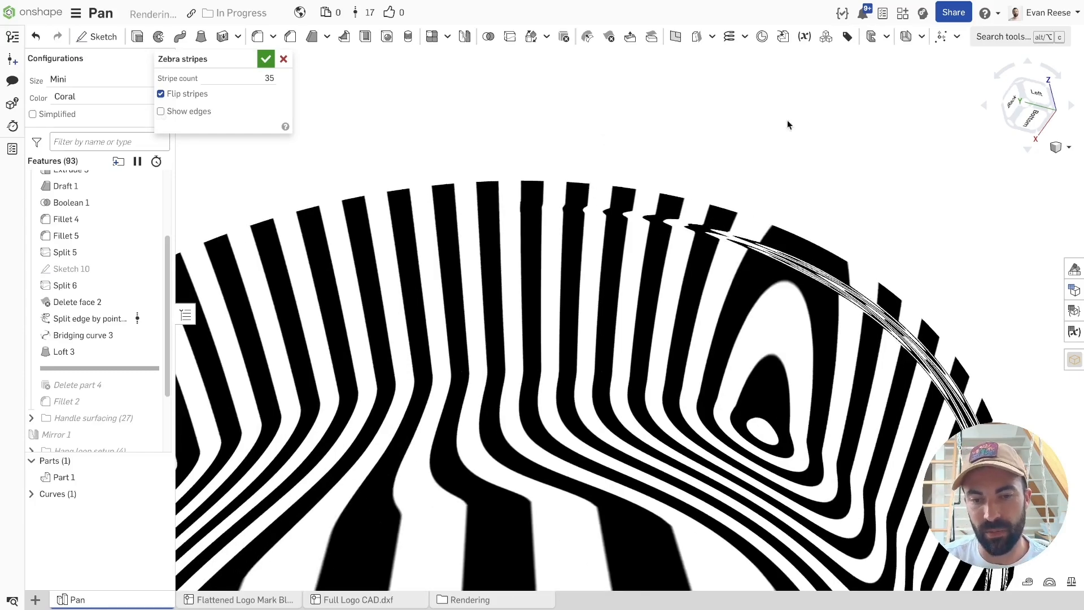
pyautogui.moveTo(808, 158); pyautogui.dragTo(815, 158, button='right')
pyautogui.click(283, 59)
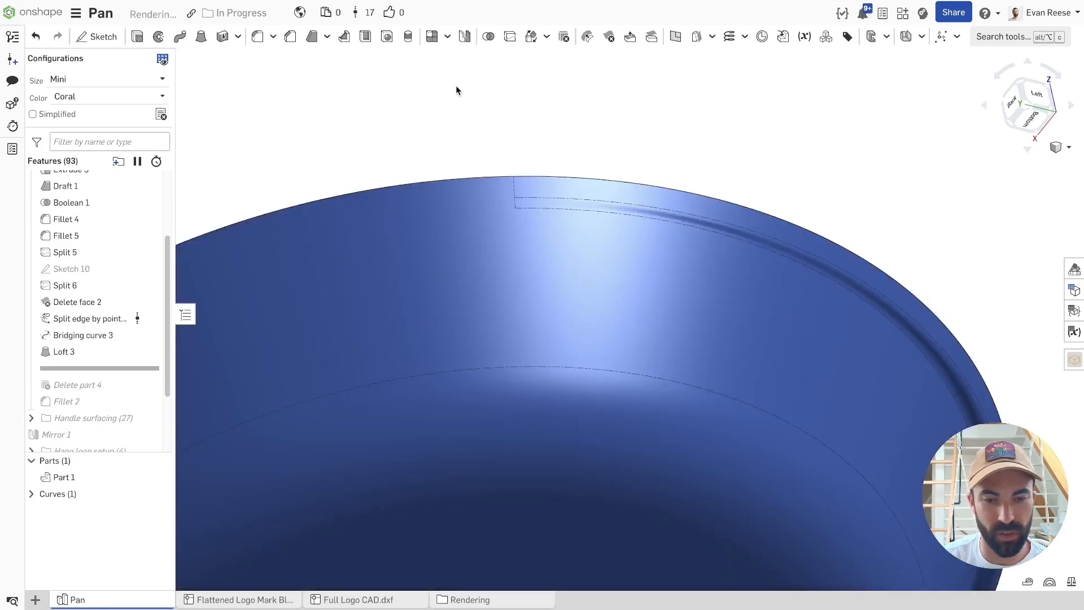
# Examine the Loft 3 face along the pour lip, and clear its selection.
pyautogui.moveTo(456, 86)
pyautogui.mouseDown(button='right')
pyautogui.moveTo(468, 107)
pyautogui.moveTo(651, 157)
pyautogui.mouseUp(button='right')
pyautogui.scroll(5, 651, 155)
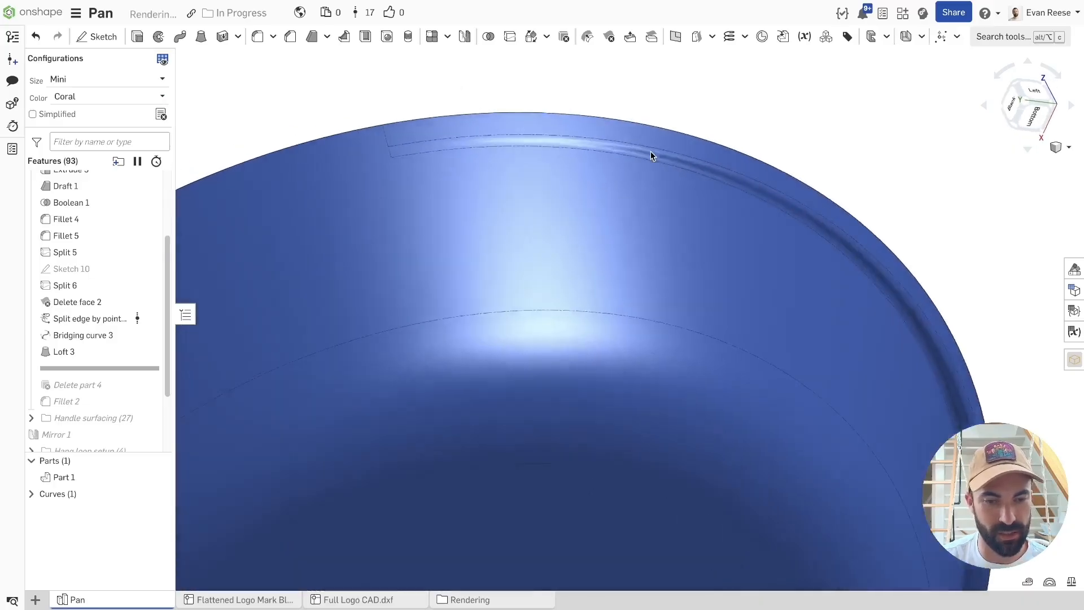
pyautogui.click(825, 213)
pyautogui.scroll(-6, 825, 211)
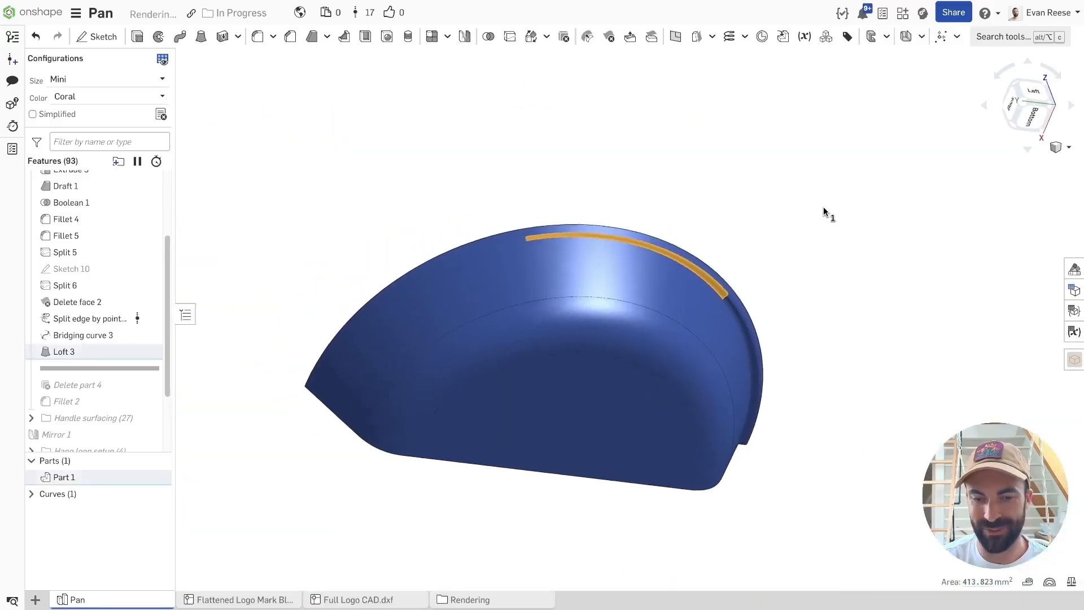
pyautogui.click(821, 205)
pyautogui.scroll(3, 821, 205)
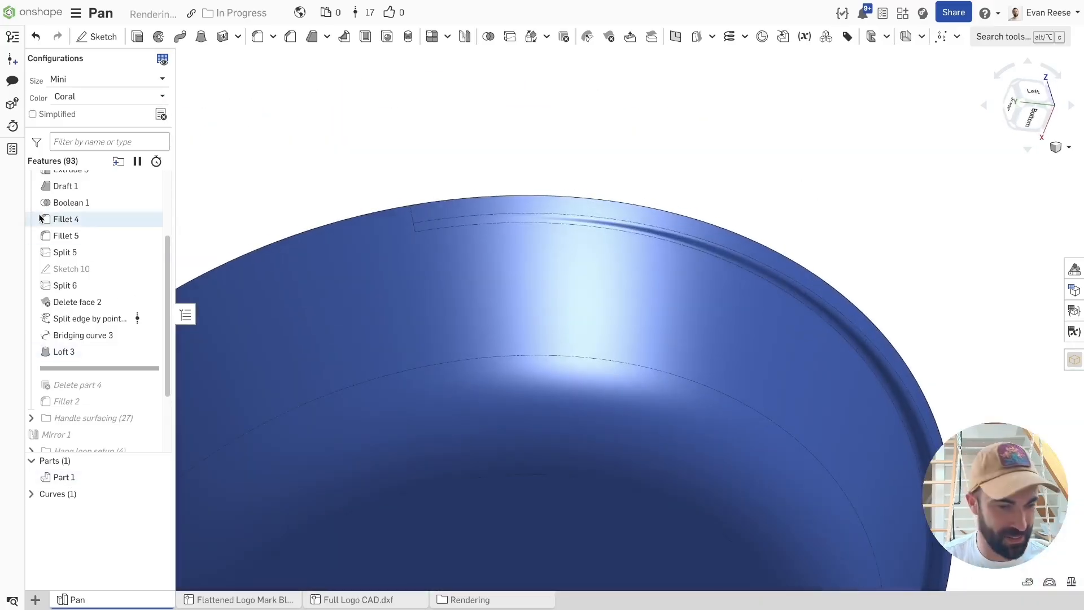
# Open Bridging curve 3 for editing and examine its control points between the two pour lip edges.
pyautogui.doubleClick(81, 337)
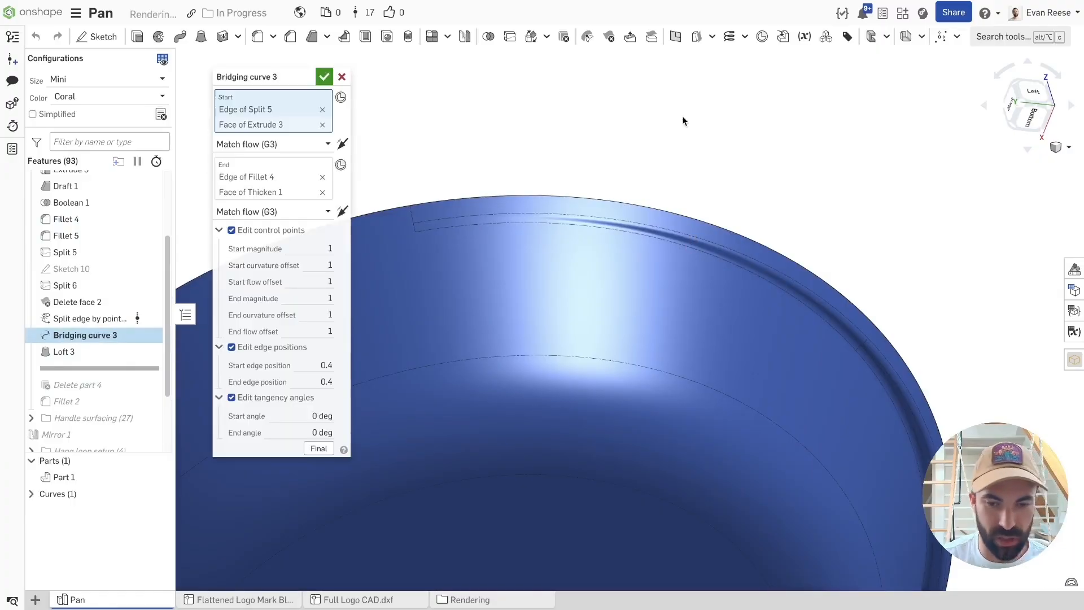
pyautogui.hotkey('shift', '3')
pyautogui.scroll(-4, 707, 119)
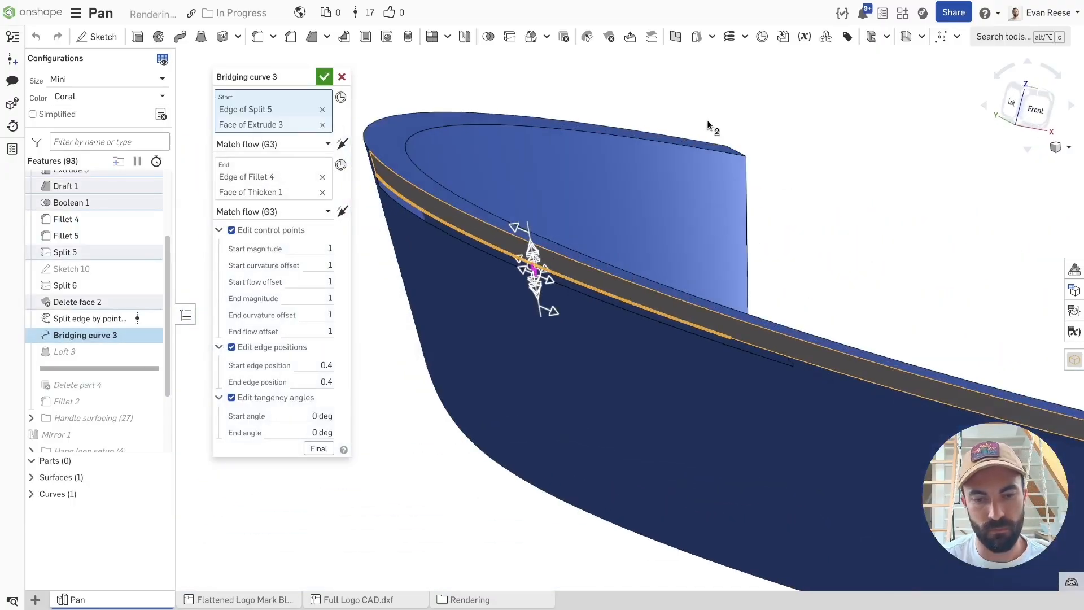
pyautogui.scroll(5, 680, 193)
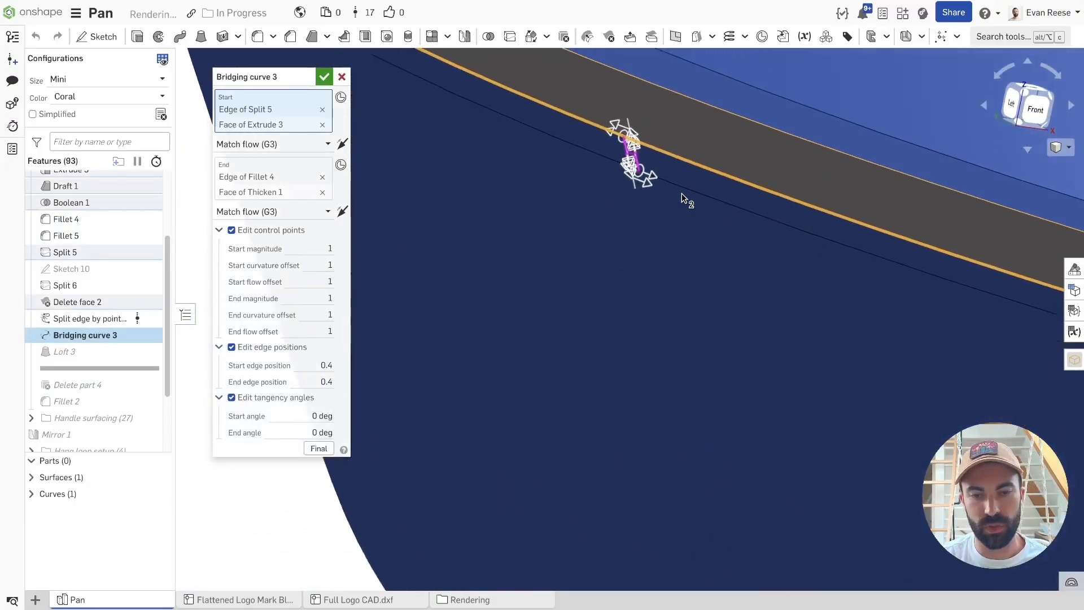
pyautogui.scroll(5, 685, 197)
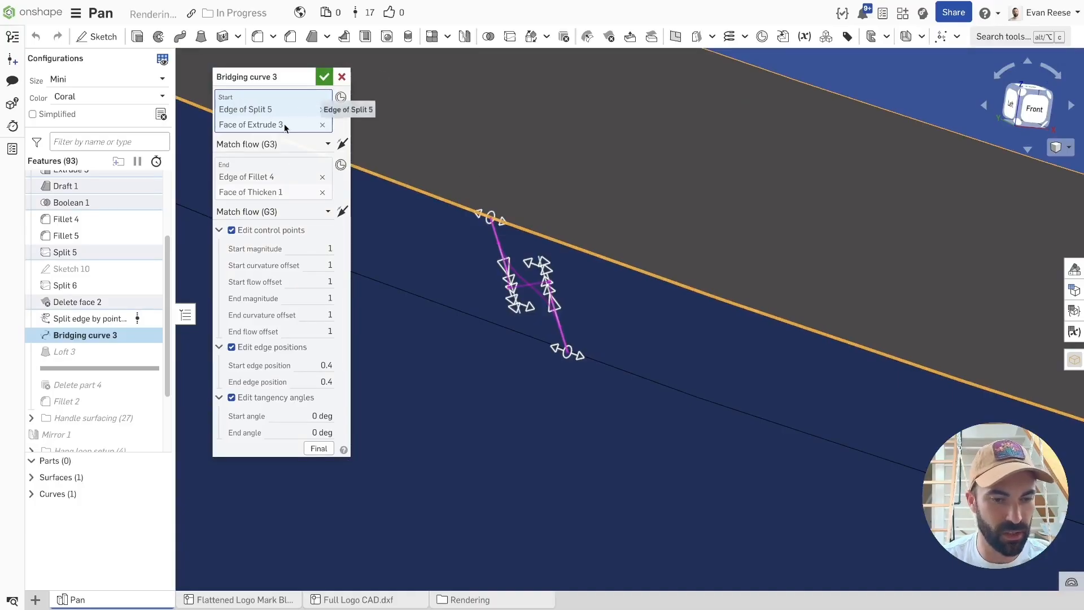
# Clear Bridging curve 3's references and reselect the Split 5 edge with the Extrude 3 face as start, the Fillet 4 edge with the Thicken 1 face as end.
pyautogui.press('space')
pyautogui.click(275, 154)
pyautogui.press('space')
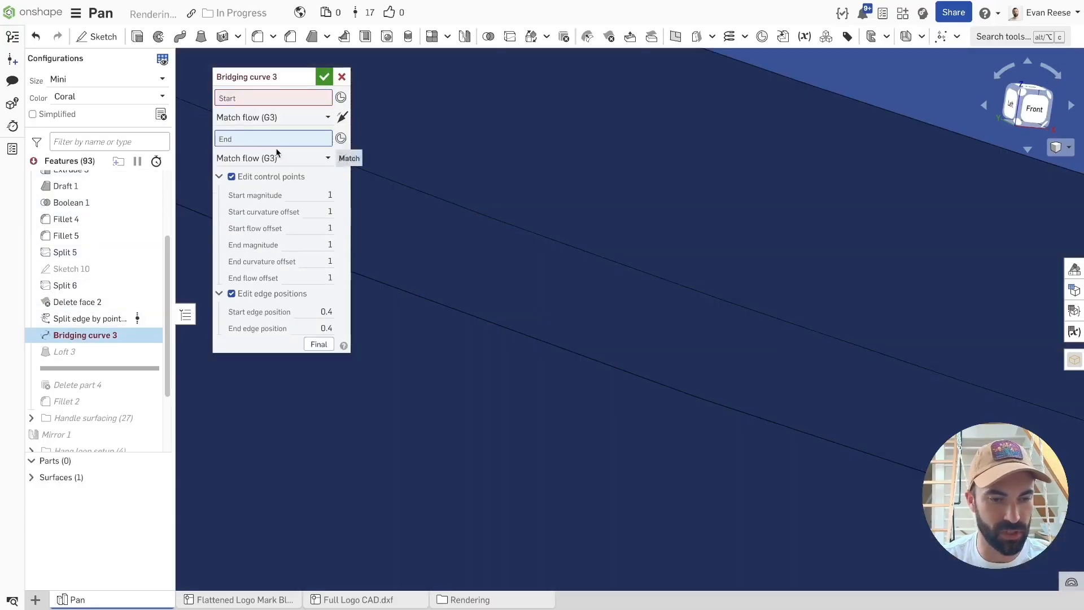
pyautogui.click(218, 177)
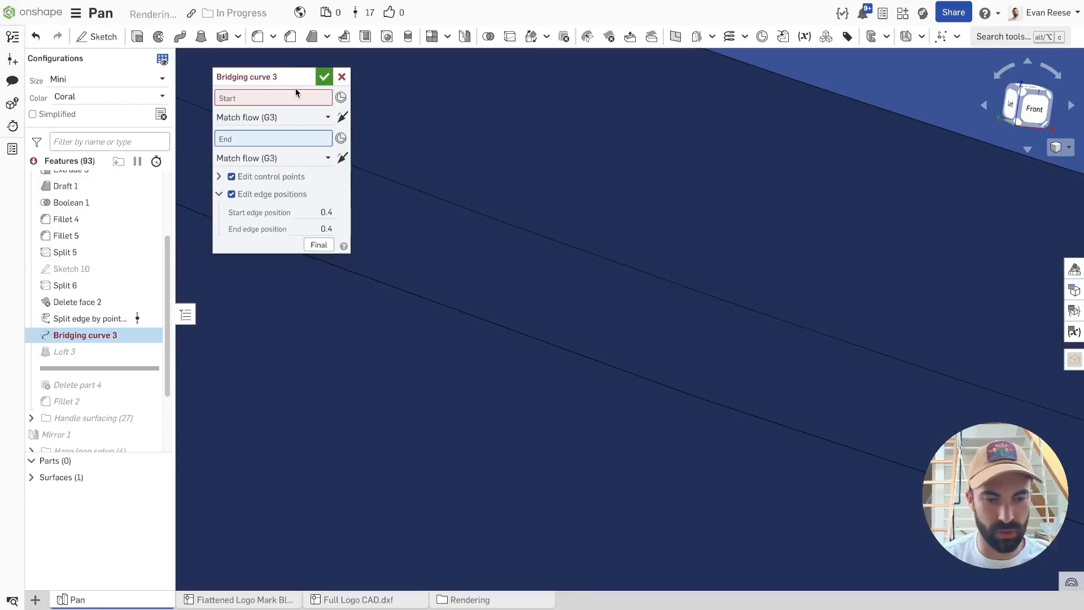
pyautogui.click(262, 96)
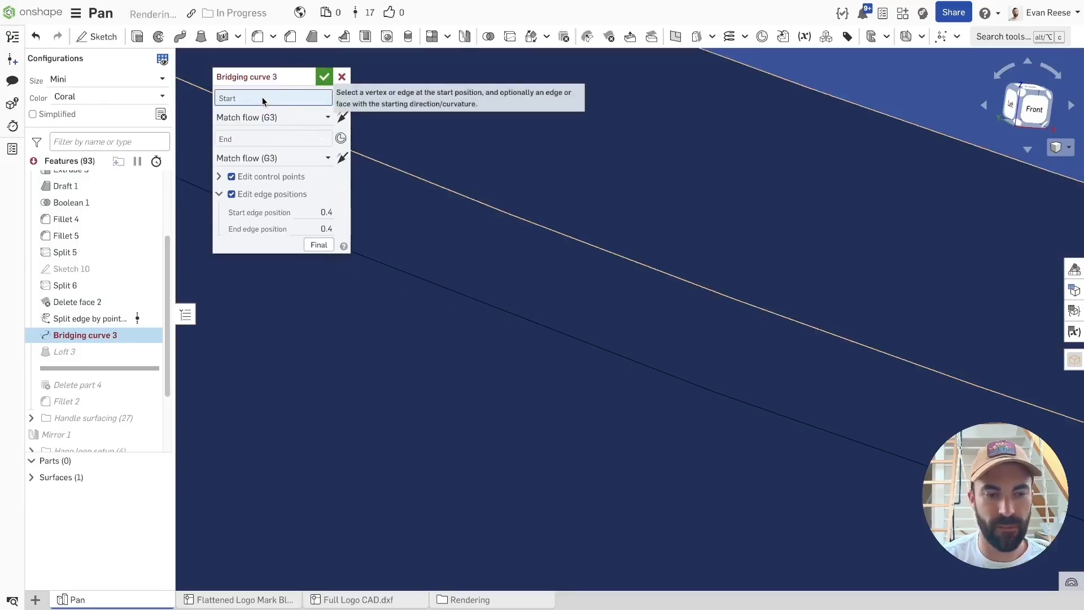
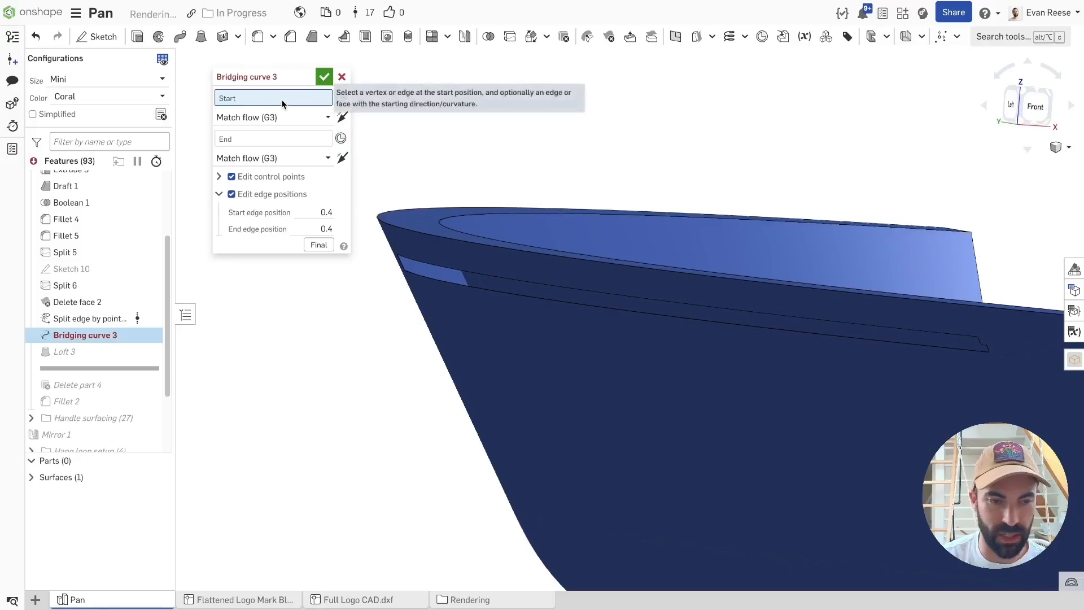
pyautogui.click(607, 295)
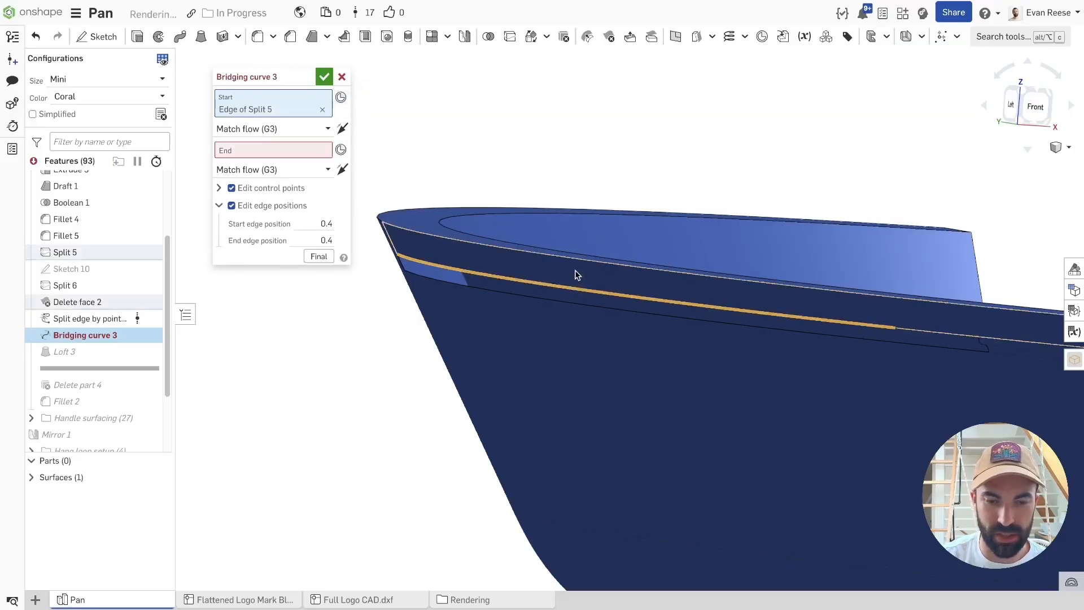
pyautogui.click(556, 304)
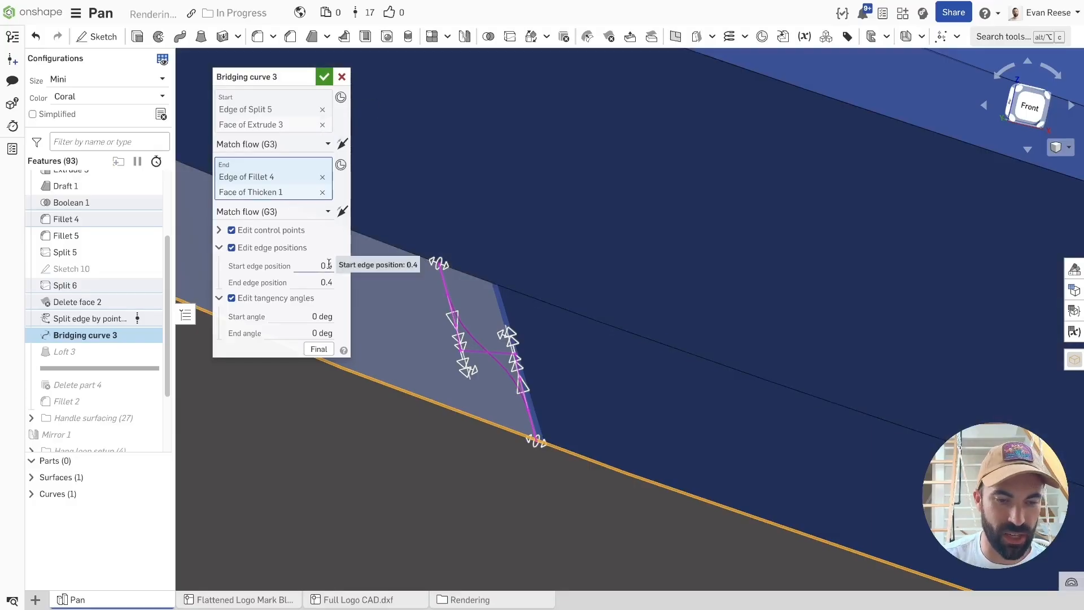
# Try start and end edge positions of 0.5 on Bridging curve 3, inspect the curve, and cancel the edit.
pyautogui.click(316, 264)
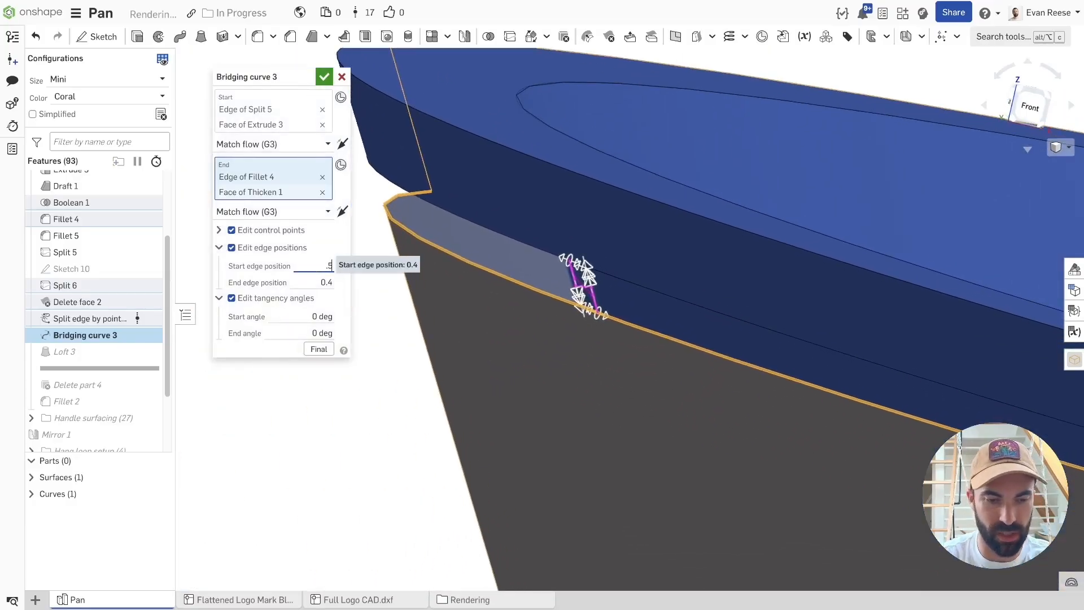
pyautogui.write('0.5')
pyautogui.press('Tab')
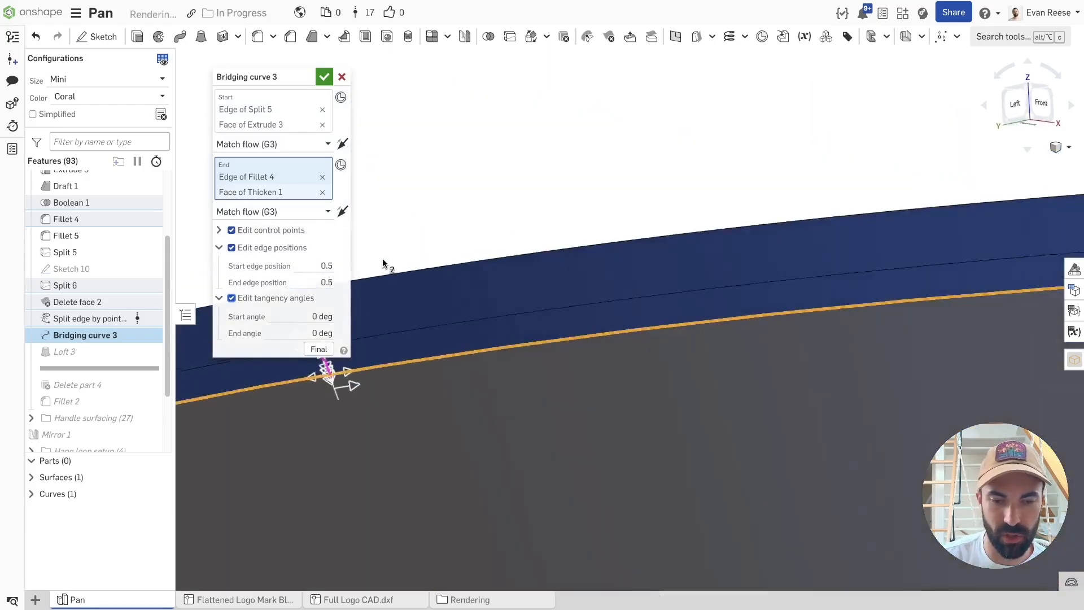
pyautogui.scroll(-5, 565, 308)
pyautogui.moveTo(522, 305); pyautogui.dragTo(704, 289, button='right')
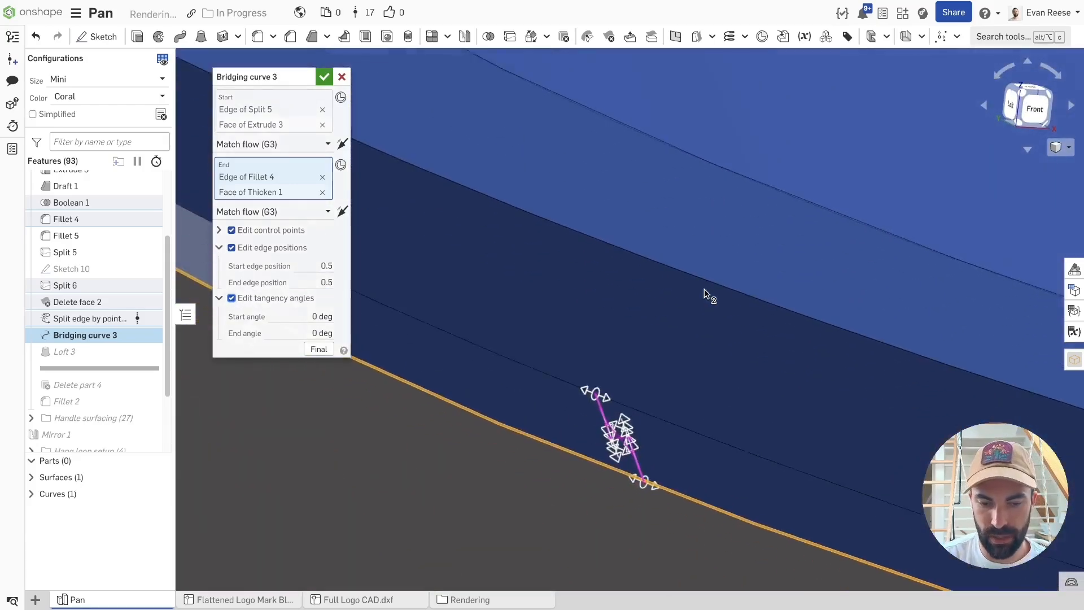
pyautogui.scroll(6, 700, 290)
pyautogui.scroll(-2, 564, 268)
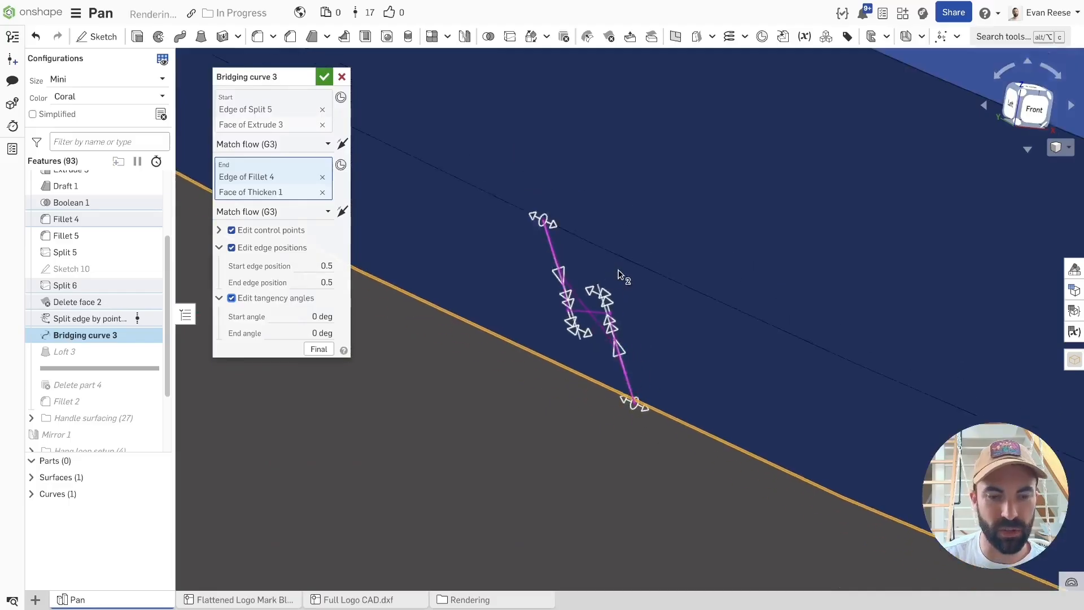
pyautogui.scroll(-5, 620, 274)
pyautogui.scroll(5, 540, 300)
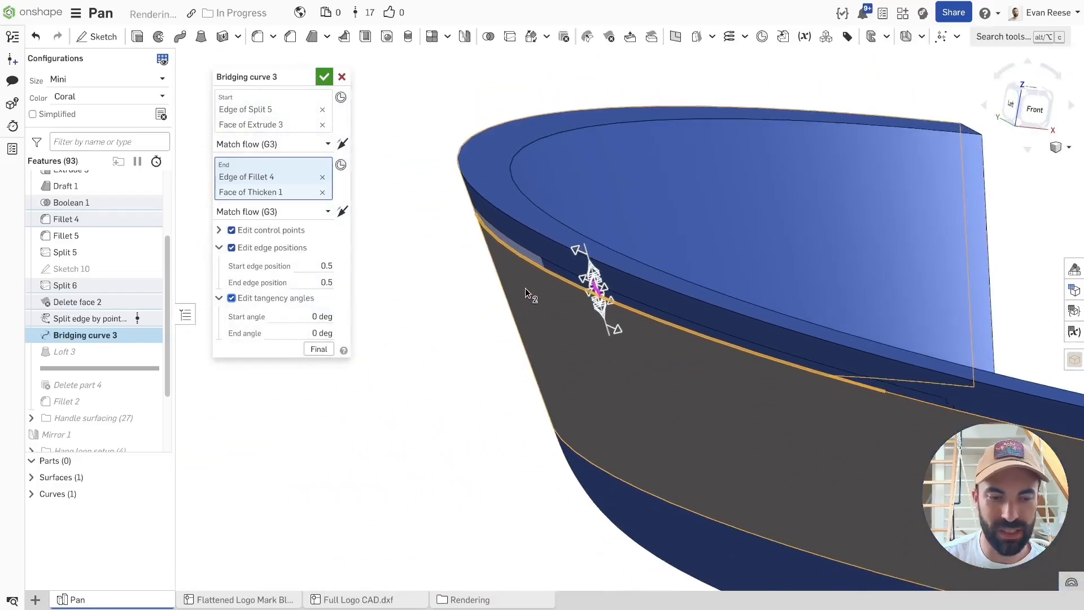
pyautogui.click(347, 79)
# Locate Bridging curve 3 on the pour lip, reopen its definition, and examine how it spans the two edges.
pyautogui.moveTo(364, 317); pyautogui.dragTo(416, 230, button='right')
pyautogui.moveTo(450, 180)
pyautogui.mouseDown(button='right')
pyautogui.moveTo(460, 175)
pyautogui.moveTo(430, 173)
pyautogui.mouseUp(button='right')
pyautogui.click(69, 336)
pyautogui.click(424, 186)
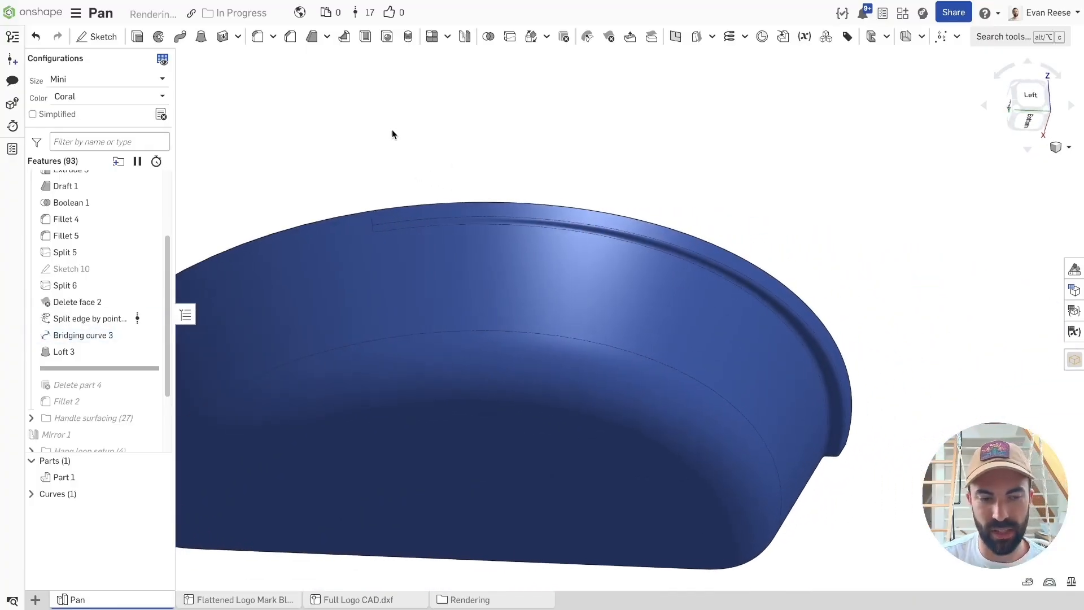
pyautogui.click(136, 334)
pyautogui.moveTo(465, 191); pyautogui.dragTo(460, 211, button='right')
pyautogui.doubleClick(77, 336)
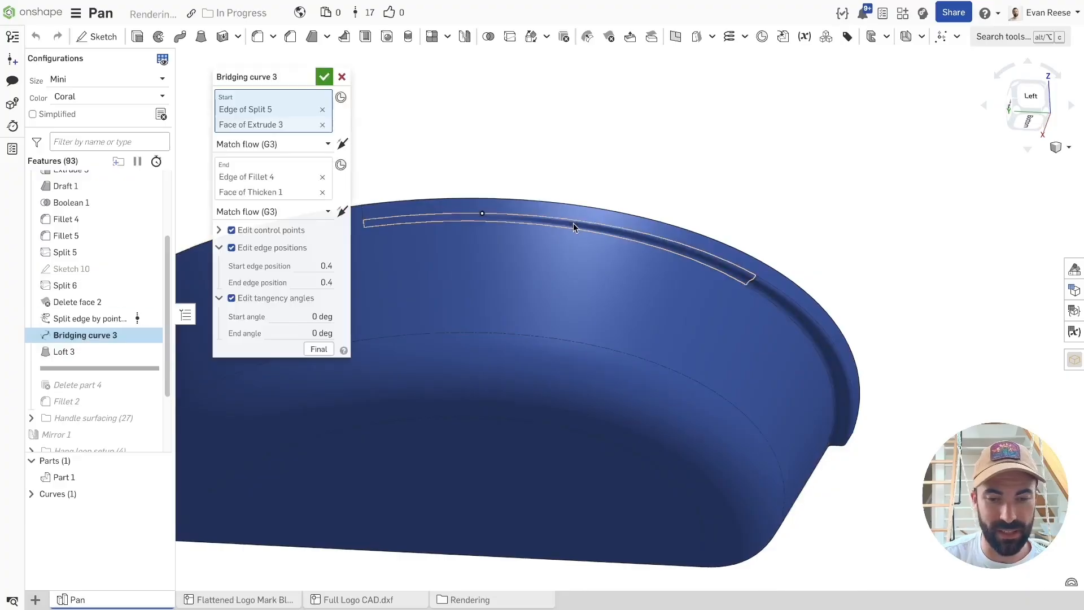
pyautogui.scroll(5, 579, 227)
pyautogui.moveTo(581, 227); pyautogui.dragTo(700, 226, button='right')
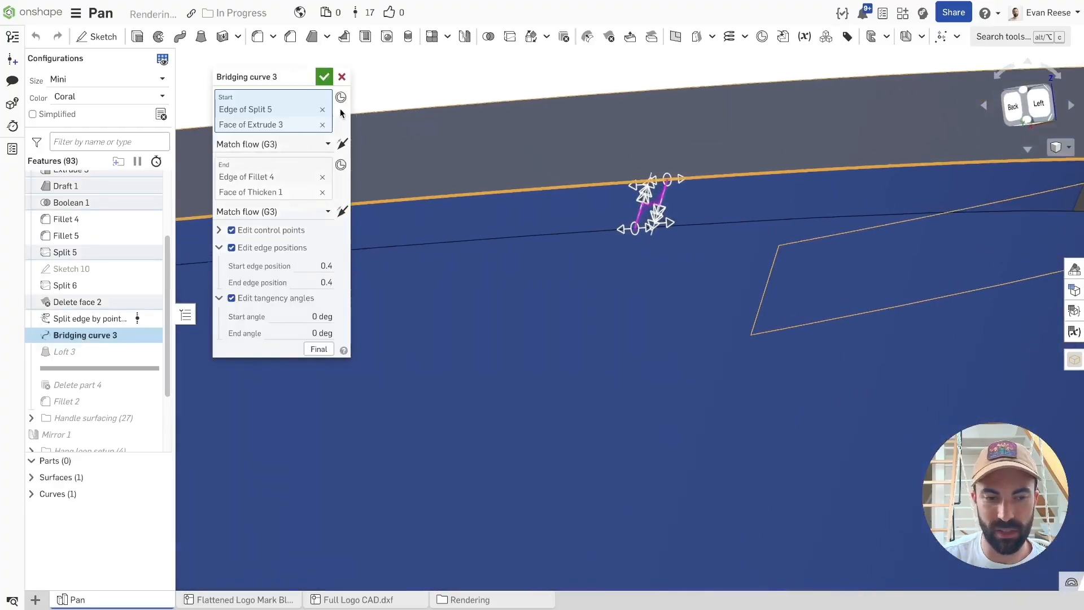
# Try moving Bridging curve 3's start point farther along the Split 5 edge, and cancel the edit.
pyautogui.moveTo(680, 186); pyautogui.dragTo(754, 174)
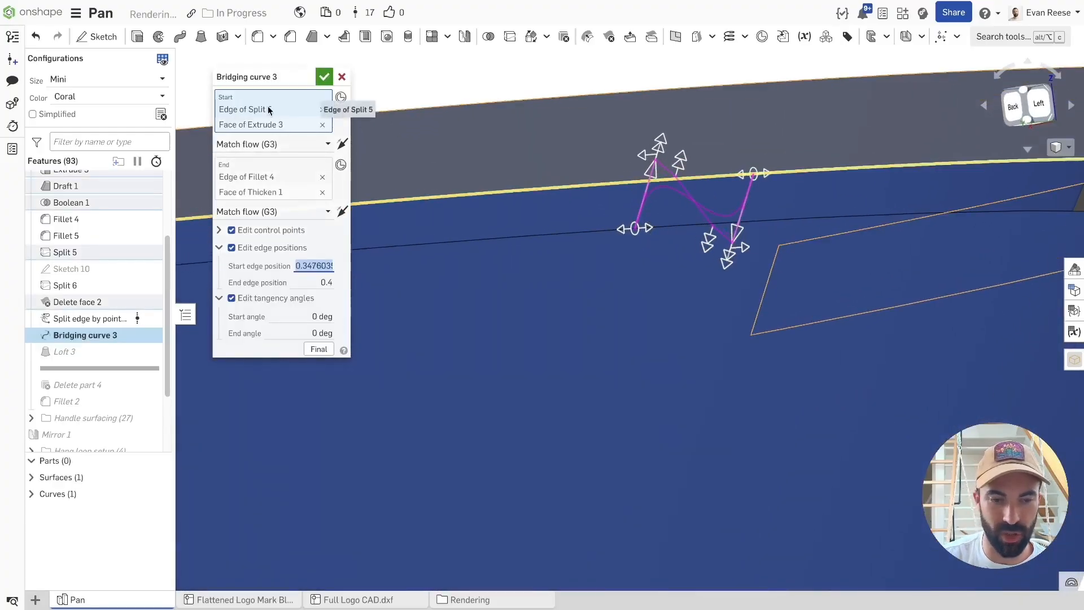
pyautogui.click(342, 76)
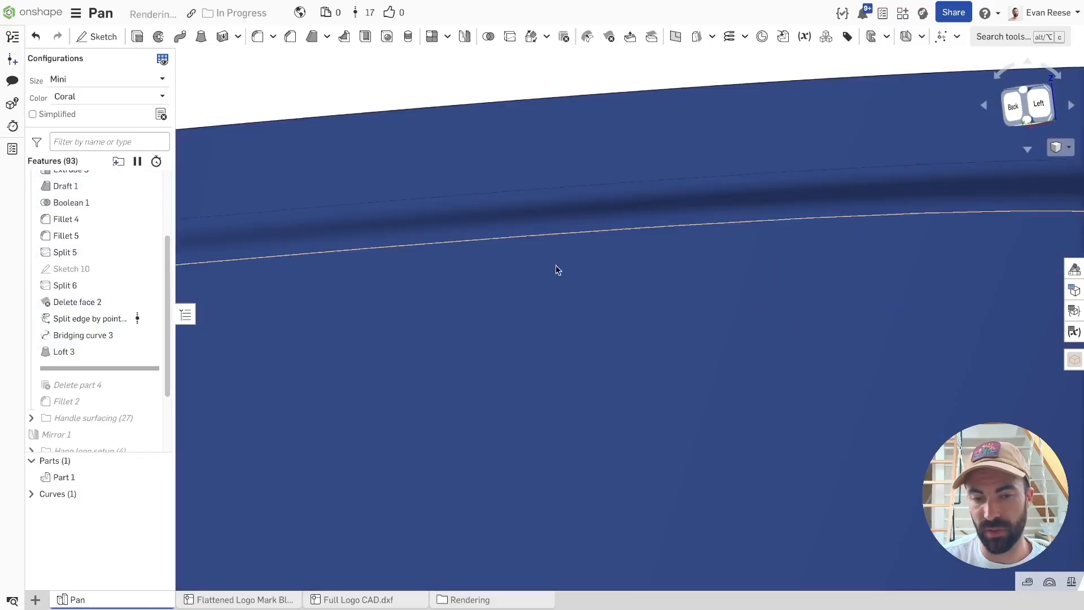
pyautogui.scroll(-5, 421, 219)
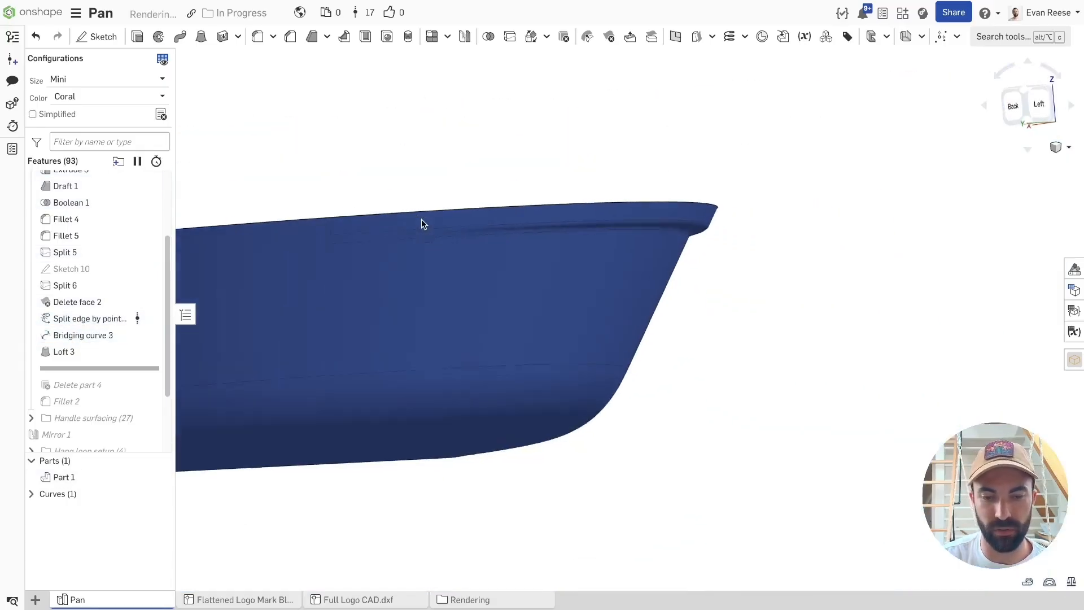
# Roll the model forward past Delete part 4 and check which entity it removes, leaving its definition unchanged.
pyautogui.moveTo(83, 370); pyautogui.dragTo(86, 388)
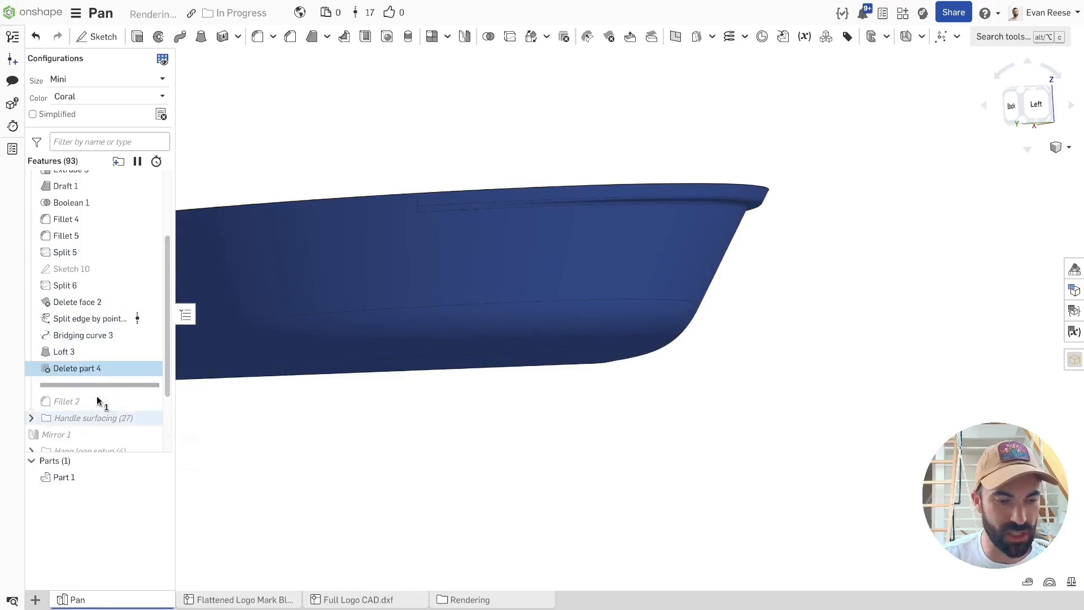
pyautogui.doubleClick(86, 369)
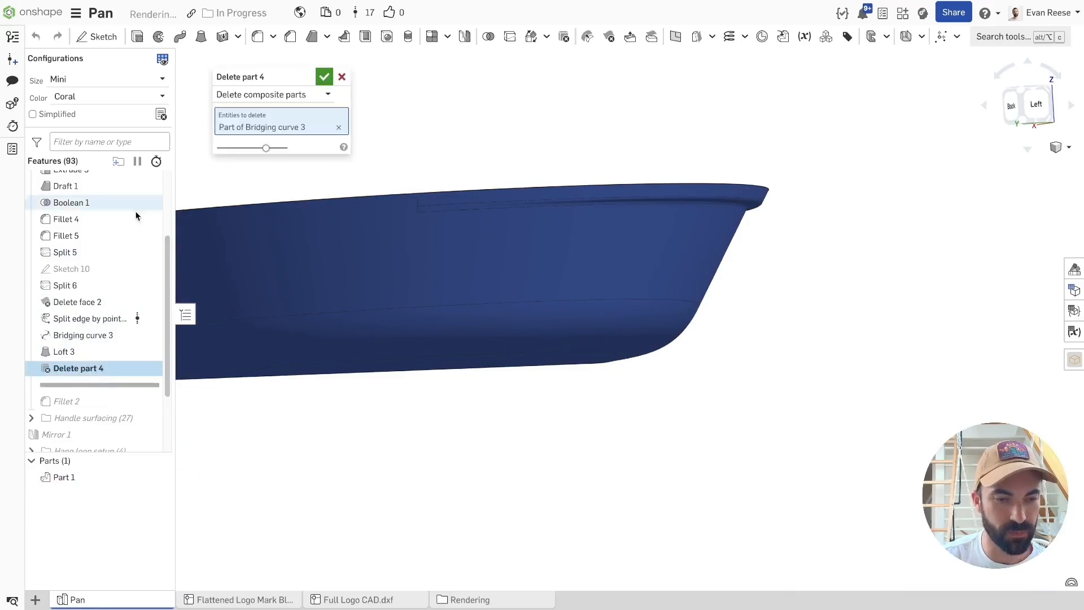
pyautogui.click(341, 77)
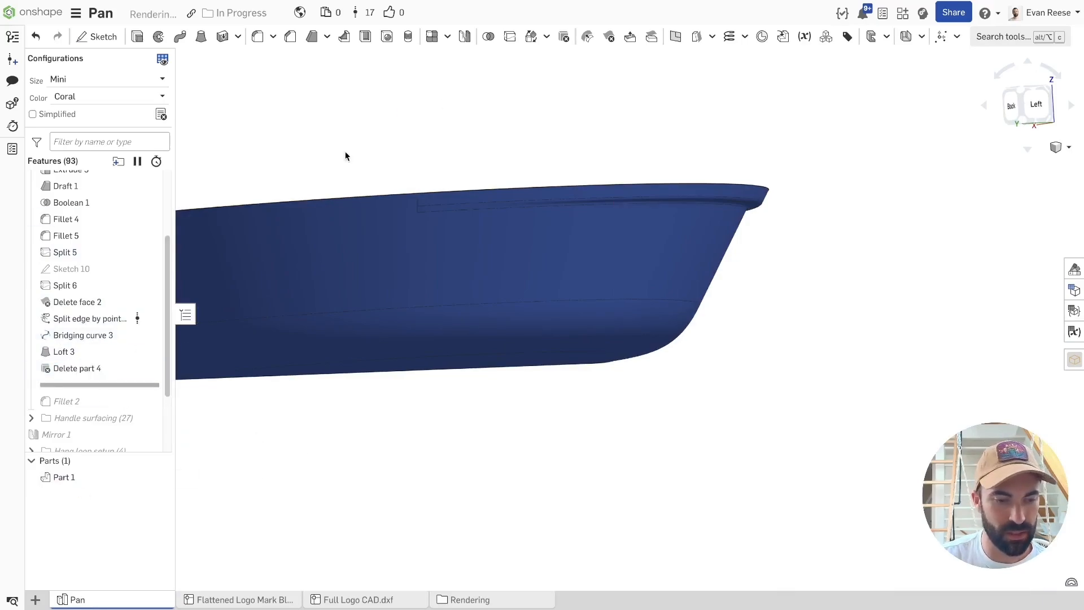
# Try deleting Curve 1 with the model rolled back to just after Loft 3, and cancel the deletion.
pyautogui.moveTo(88, 385); pyautogui.dragTo(89, 368)
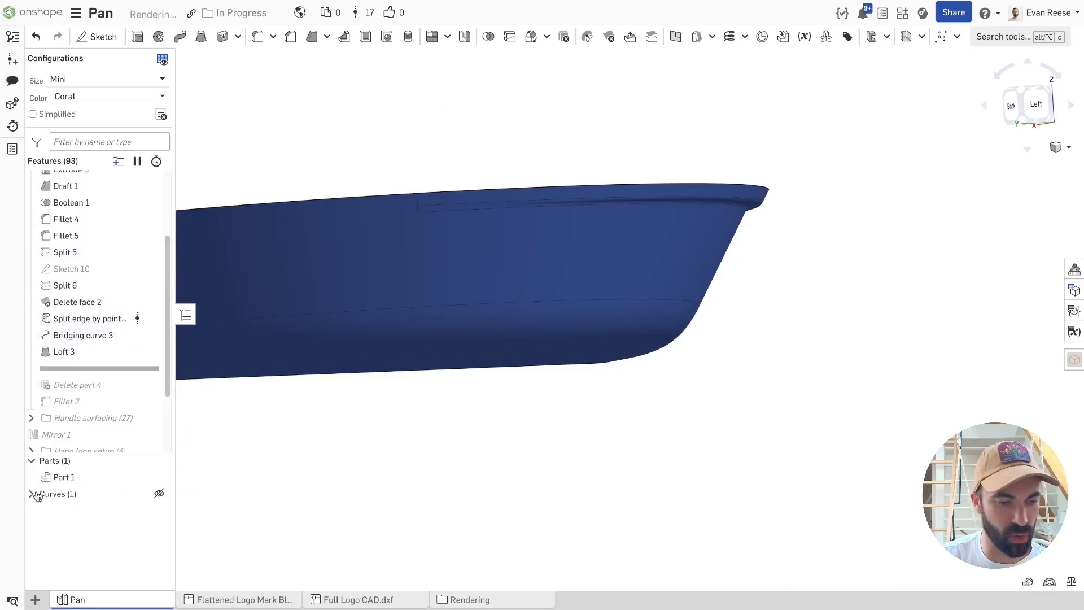
pyautogui.click(90, 512)
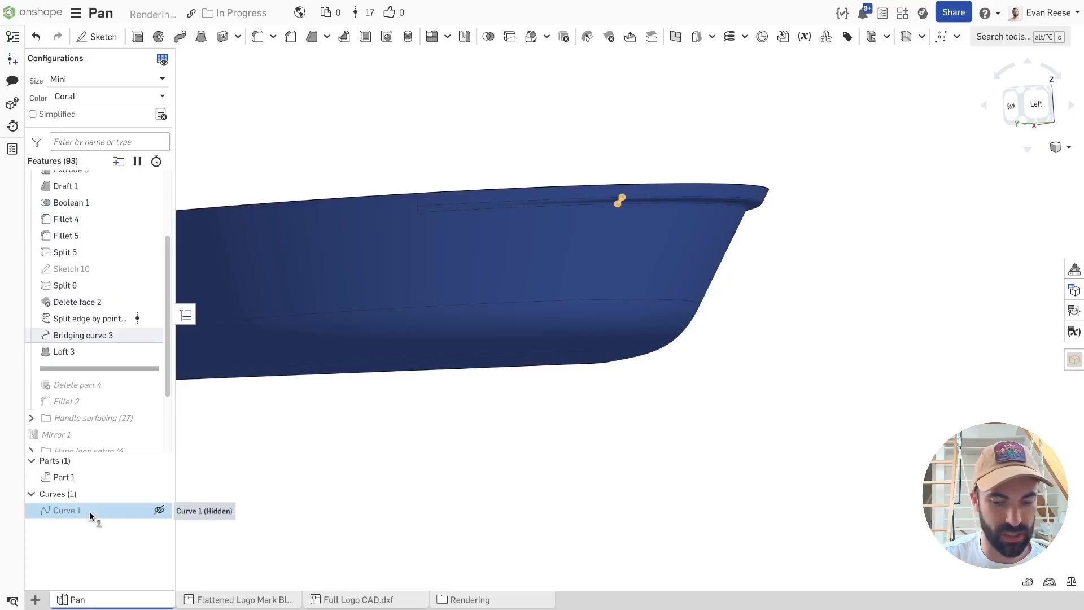
pyautogui.press('Delete')
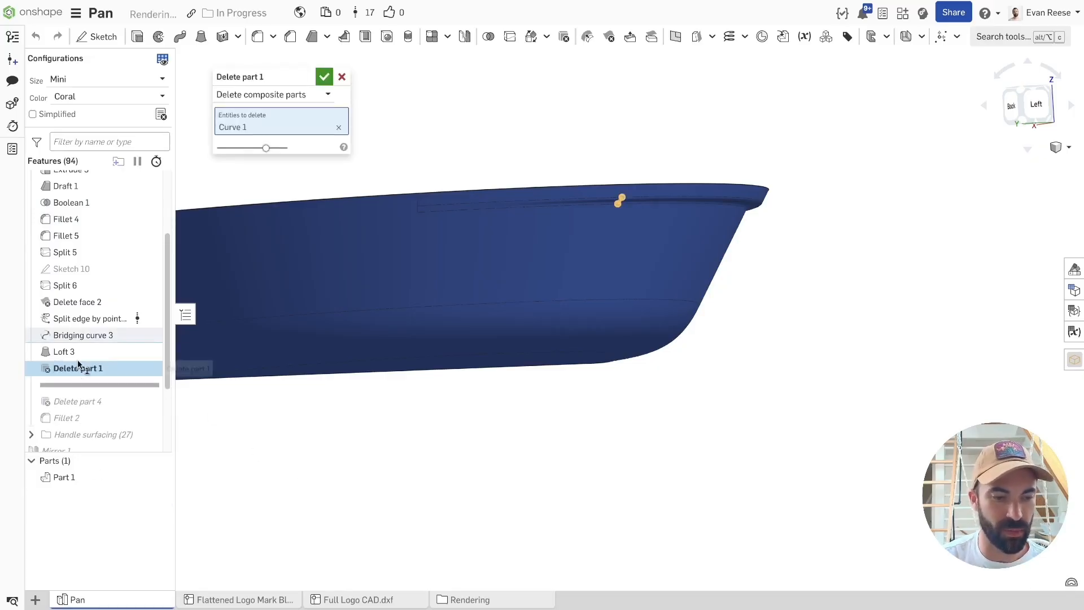
pyautogui.click(341, 78)
# Roll the model to just after Delete part 4 and inspect the pan's outer side around the pour lip.
pyautogui.rightClick(80, 364)
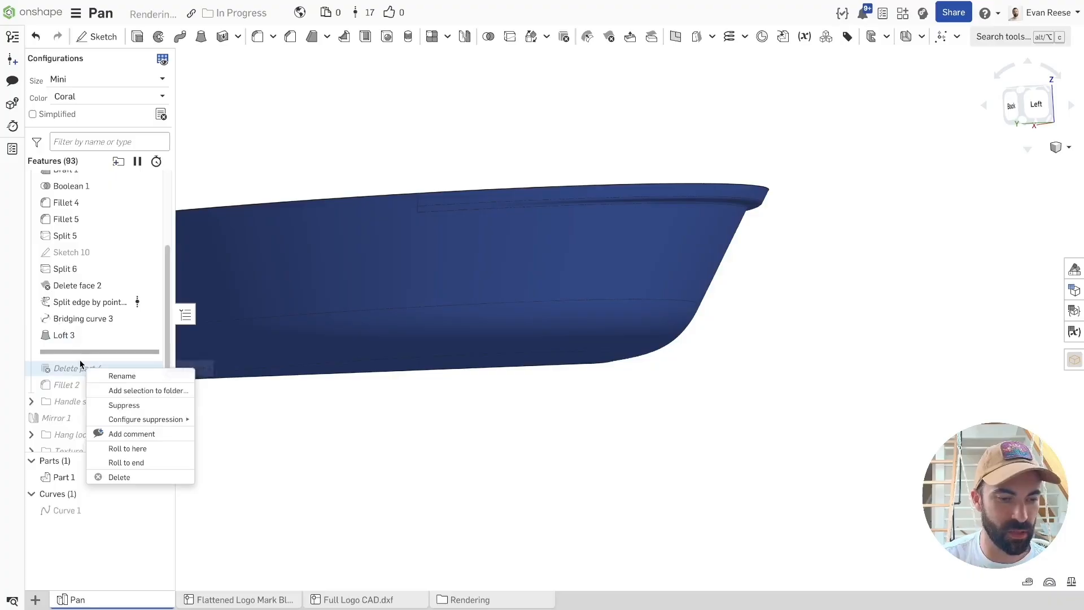
pyautogui.click(135, 448)
pyautogui.scroll(-3, 512, 448)
pyautogui.moveTo(538, 422); pyautogui.dragTo(557, 461, button='right')
pyautogui.moveTo(822, 222); pyautogui.dragTo(635, 178, button='right')
pyautogui.click(66, 320)
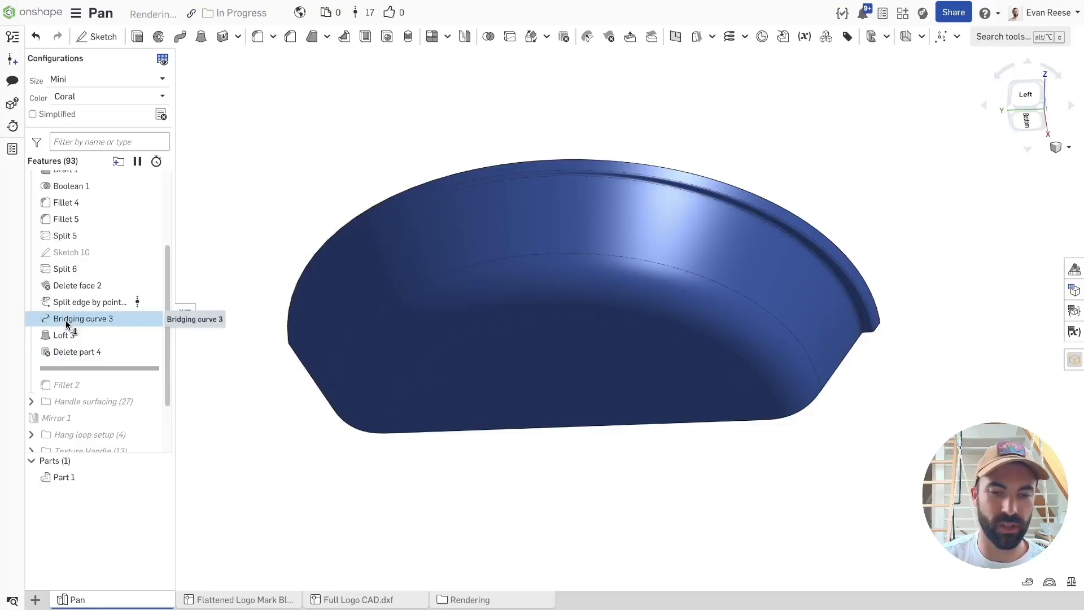
pyautogui.click(319, 178)
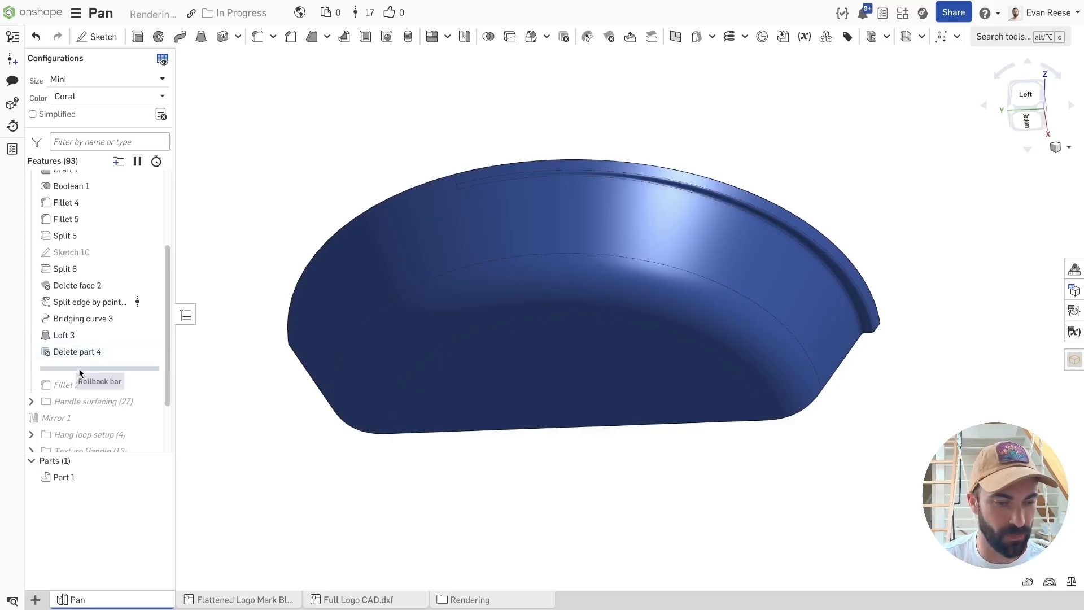
# Roll the model past Fillet 2 and highlight that fillet to examine it along the pan's inner rim.
pyautogui.moveTo(79, 372); pyautogui.dragTo(56, 385)
pyautogui.click(53, 368)
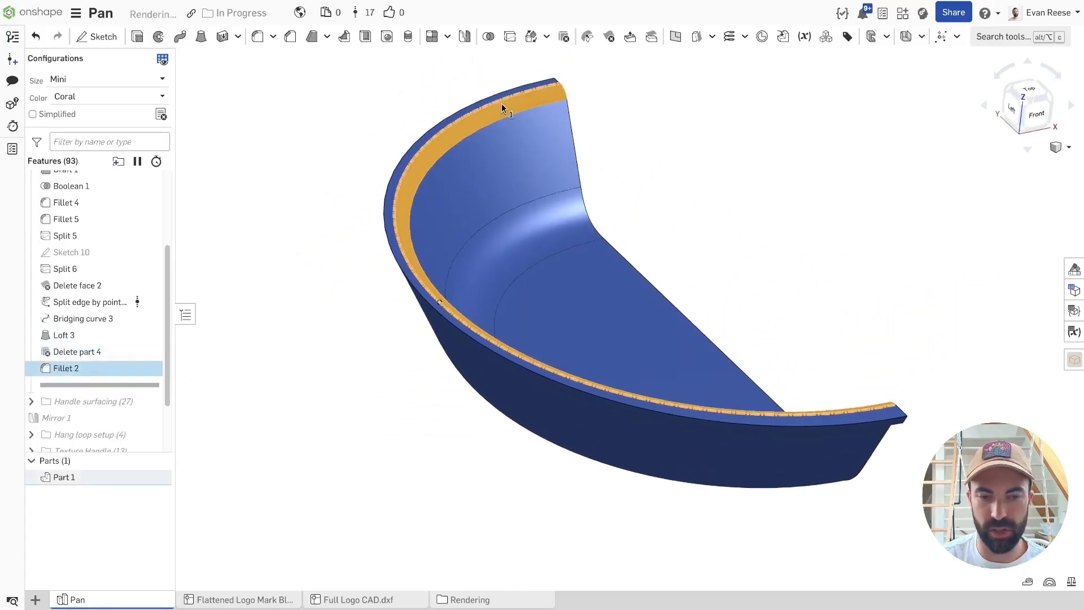
pyautogui.click(96, 365)
pyautogui.scroll(-1, 89, 365)
pyautogui.scroll(-2, 91, 370)
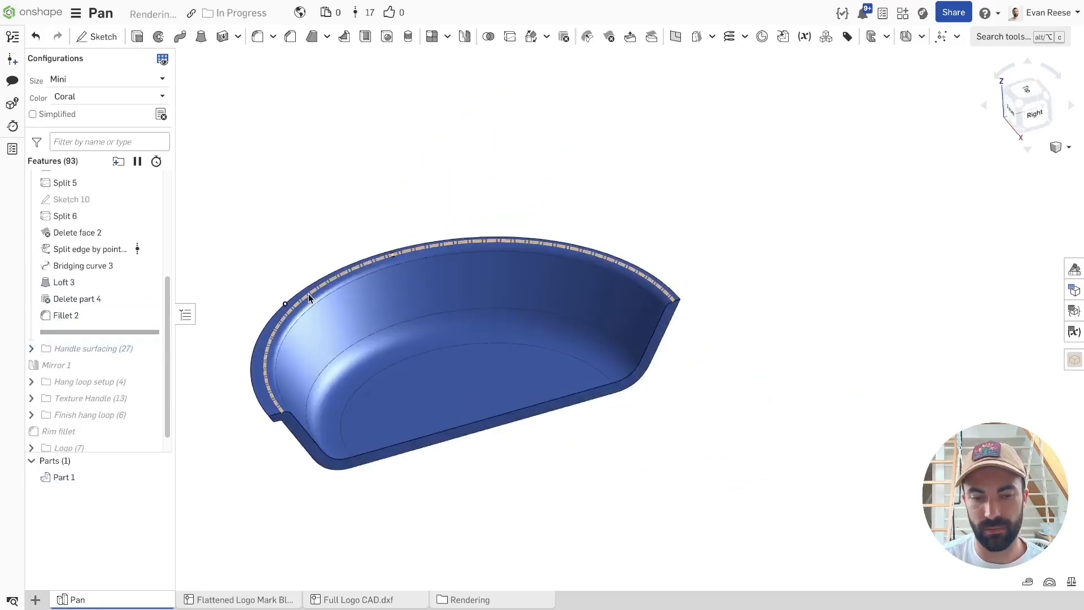
# Collapse the pour lip folder, expand Handle surfacing, and roll the model to just after the Handle section 2 sketch.
pyautogui.scroll(6, 78, 321)
pyautogui.scroll(1, 79, 324)
pyautogui.click(32, 214)
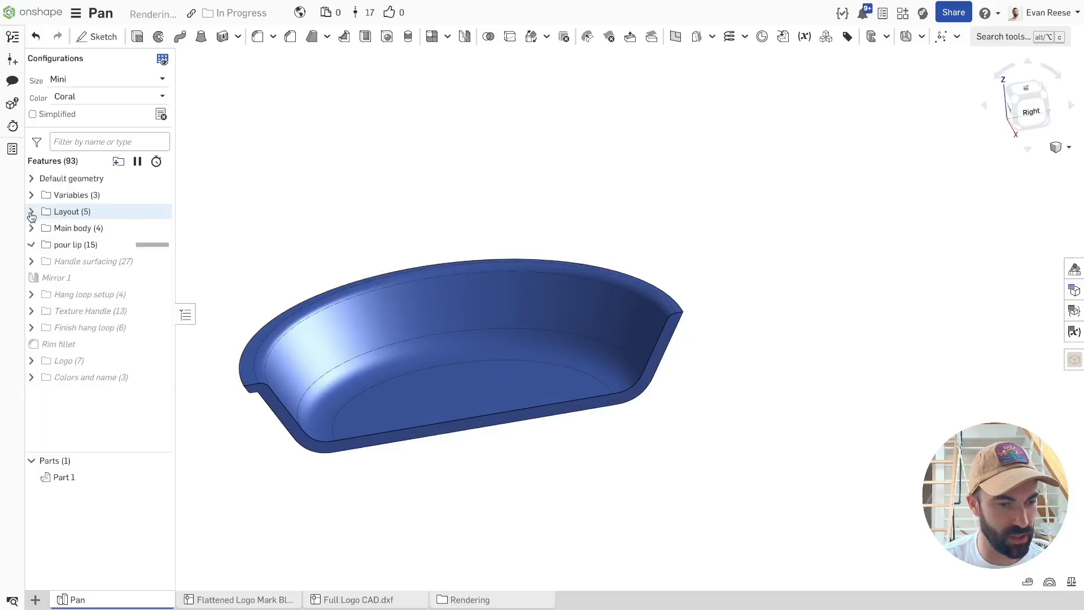
pyautogui.click(32, 262)
pyautogui.rightClick(91, 344)
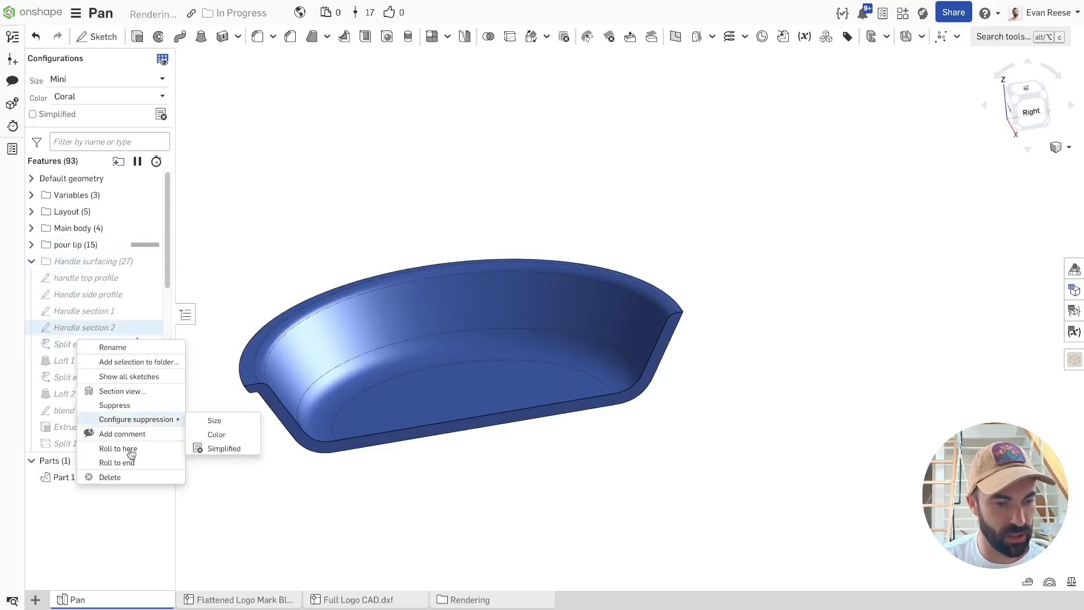
pyautogui.click(116, 448)
# Show the handle top profile, side profile and both section sketches to examine the handle framework, and hide Handle section 2 again.
pyautogui.click(151, 277)
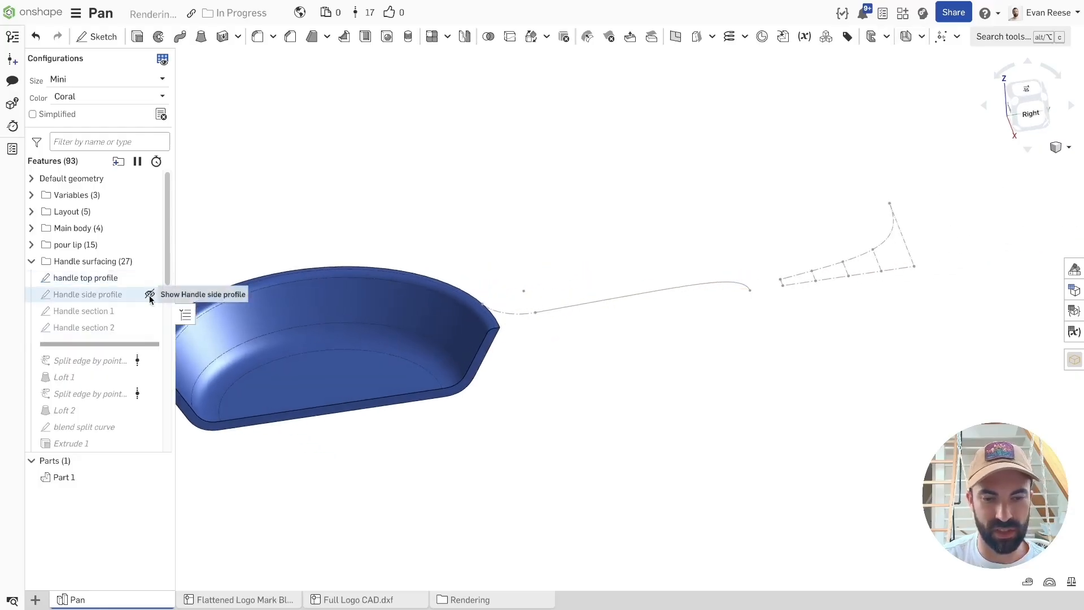
pyautogui.click(151, 294)
pyautogui.click(151, 311)
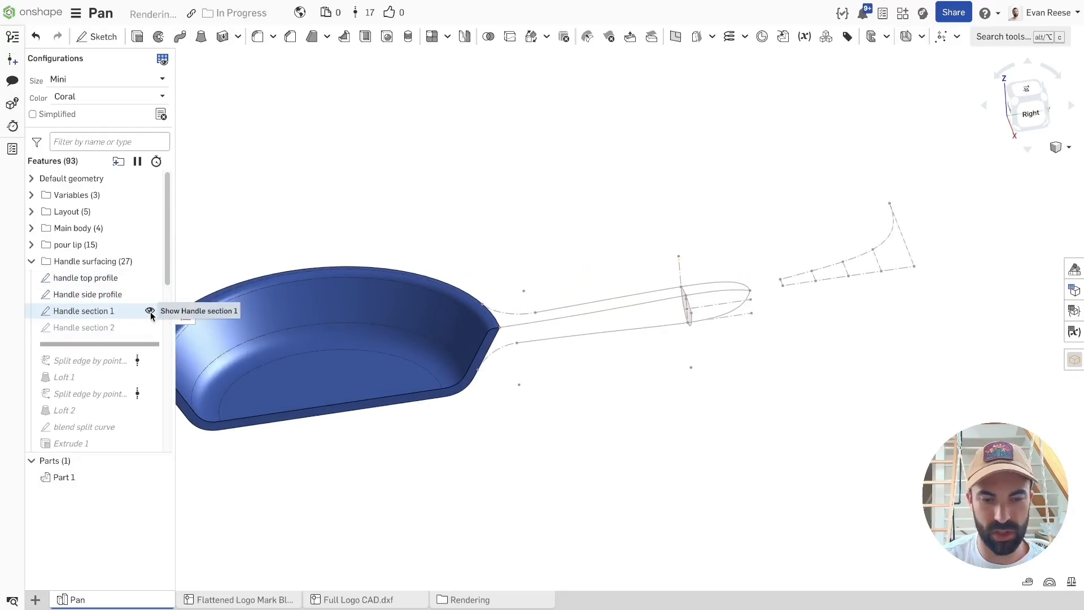
pyautogui.click(150, 328)
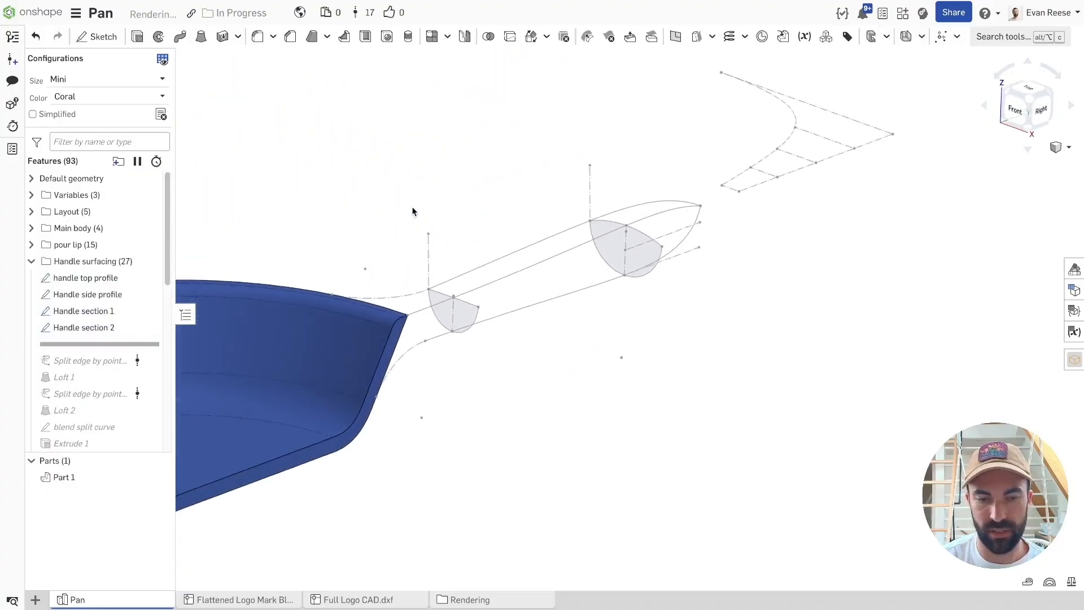
pyautogui.click(150, 327)
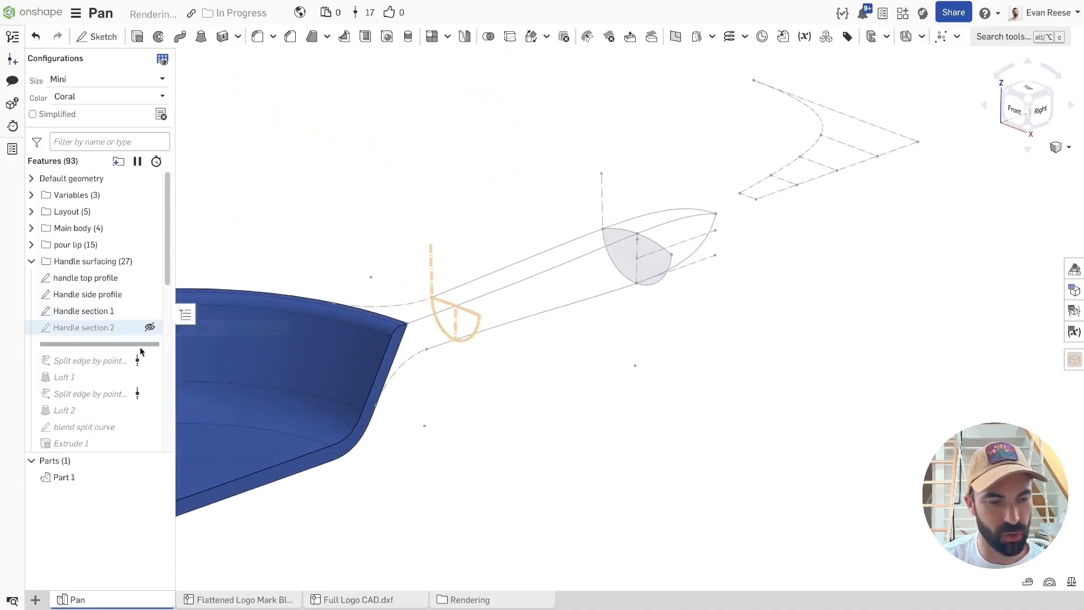
# Open the handle top profile sketch for editing and view its outline straight from the top.
pyautogui.doubleClick(106, 278)
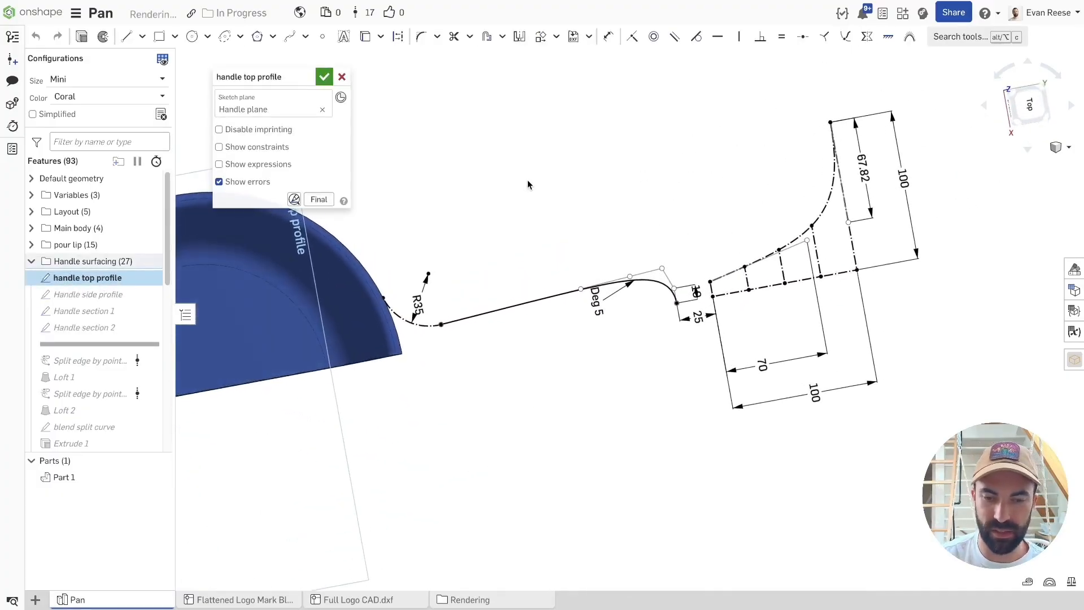
pyautogui.click(1026, 109)
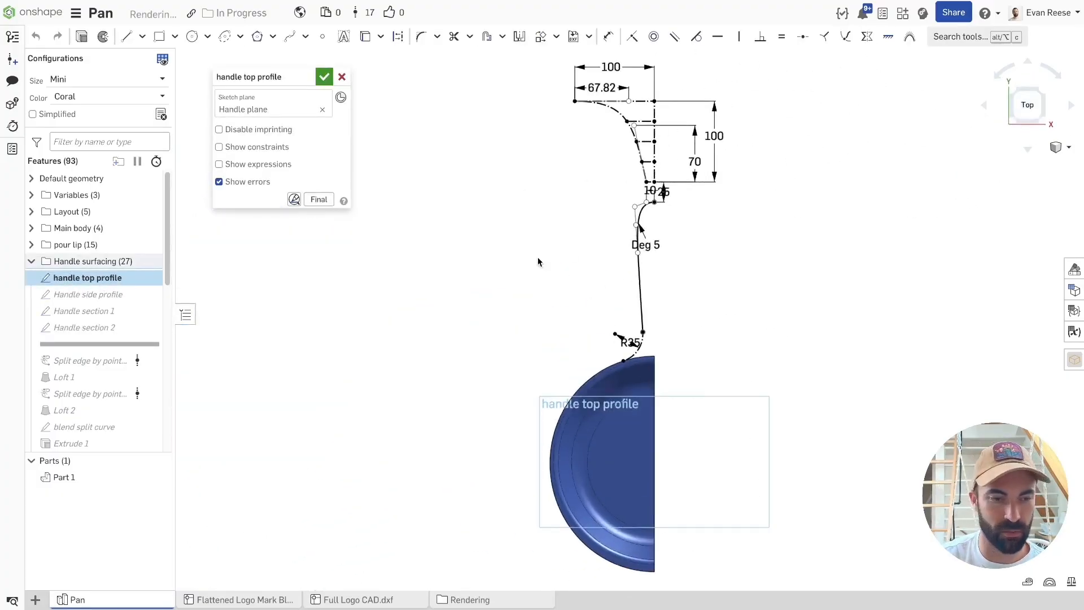
pyautogui.scroll(5, 625, 255)
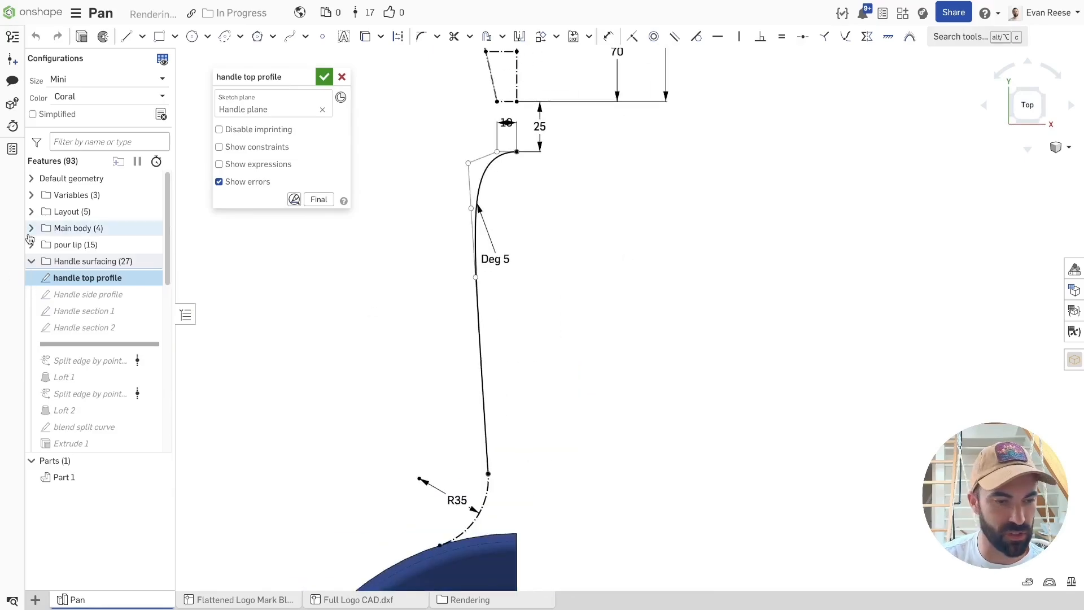
# Show and highlight the Layout folder's handle sketch to compare it with the top profile, and hide it again.
pyautogui.click(31, 211)
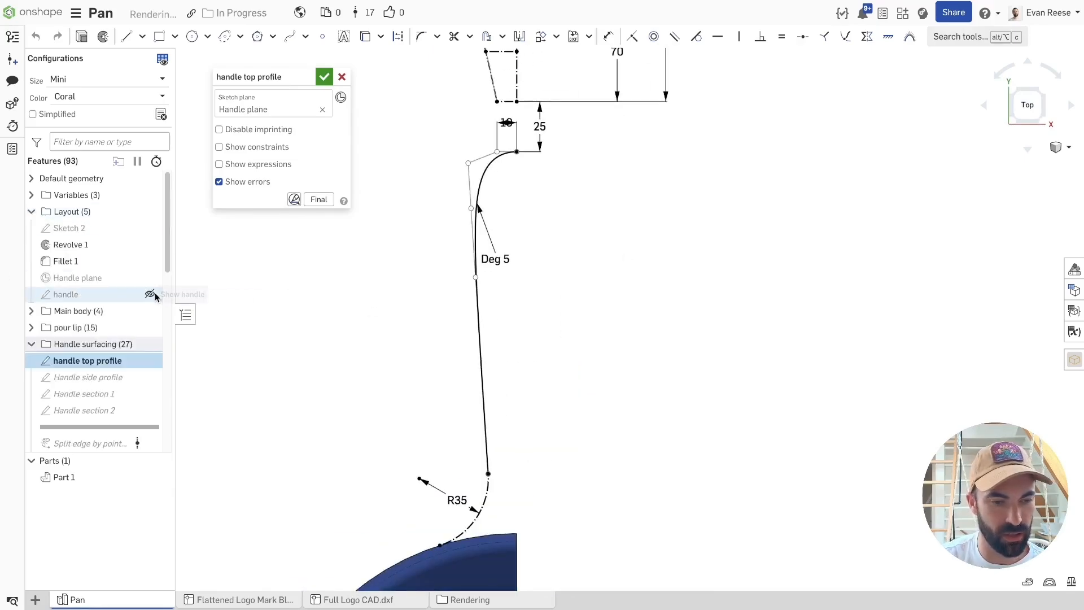
pyautogui.click(78, 295)
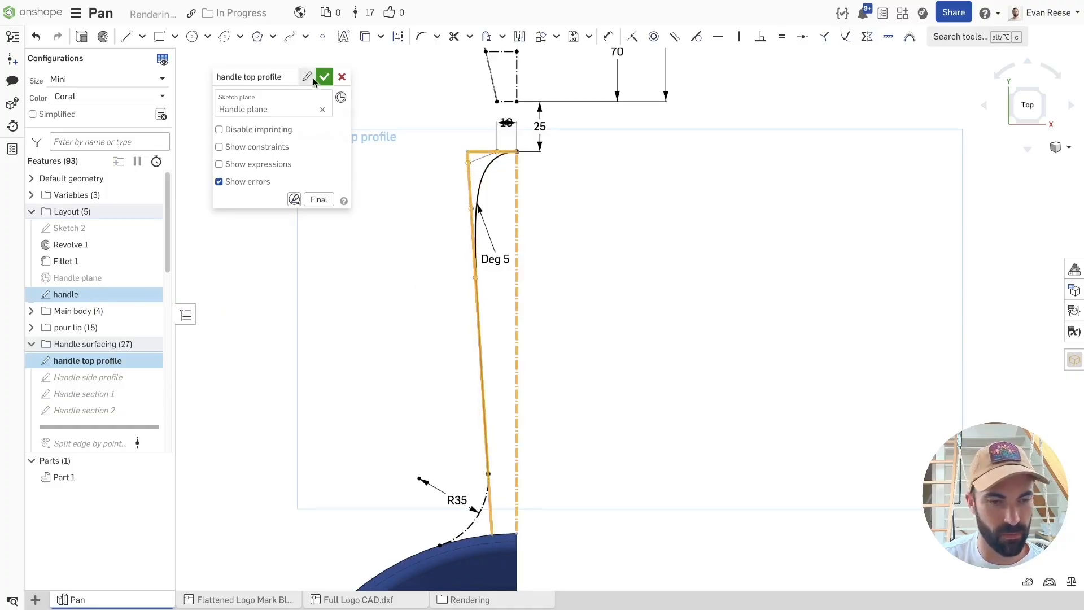
pyautogui.click(149, 295)
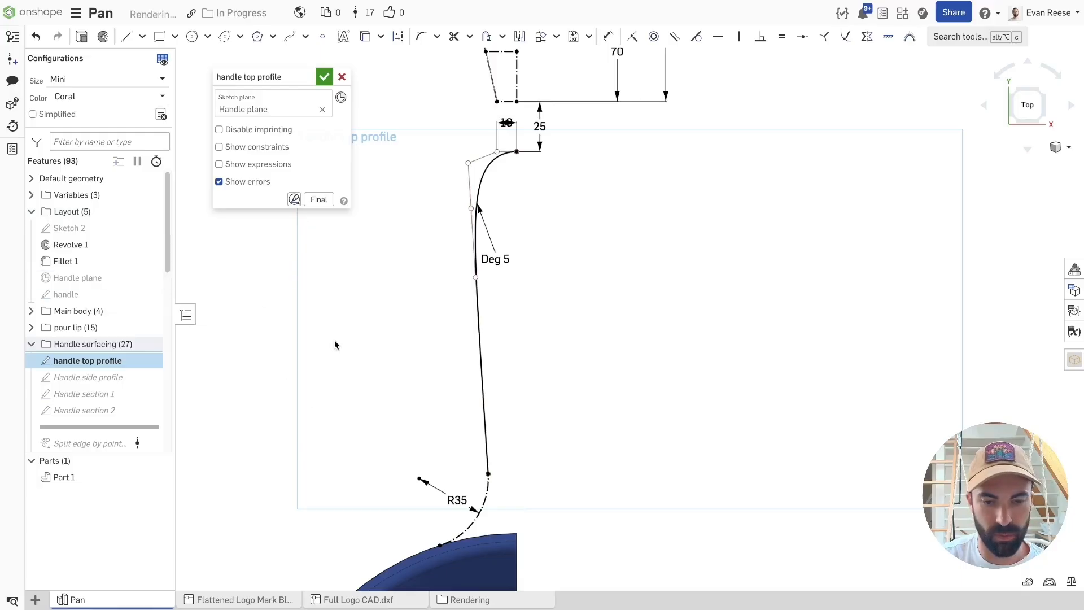
# Inspect the curved end of the handle profile and rotate the top view so the handle lies horizontally.
pyautogui.click(484, 179)
pyautogui.scroll(-2, 612, 334)
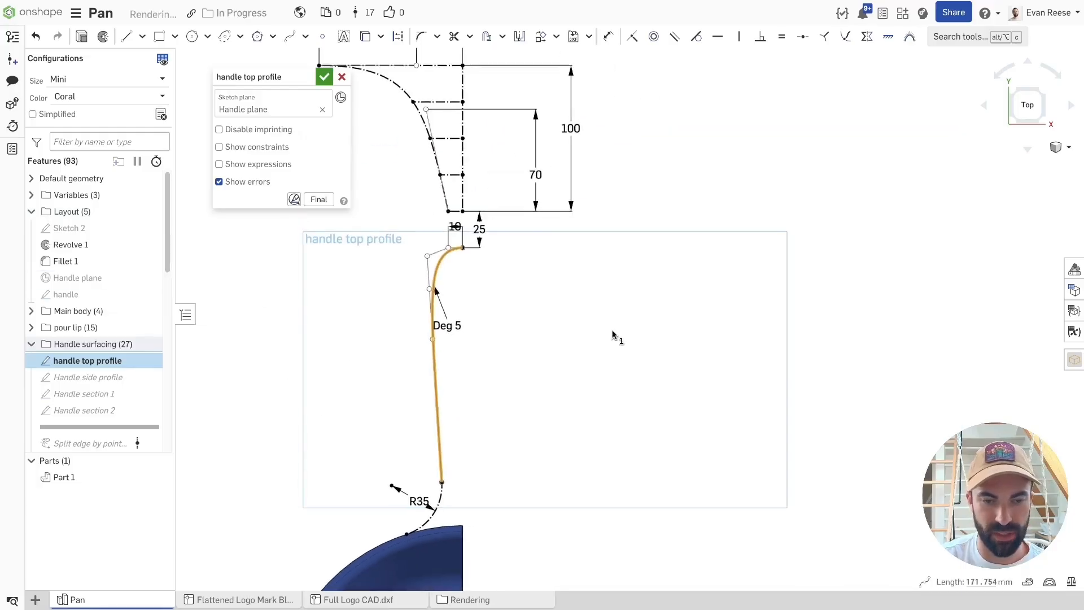
pyautogui.scroll(-2, 612, 334)
pyautogui.click(924, 165)
pyautogui.click(1052, 72)
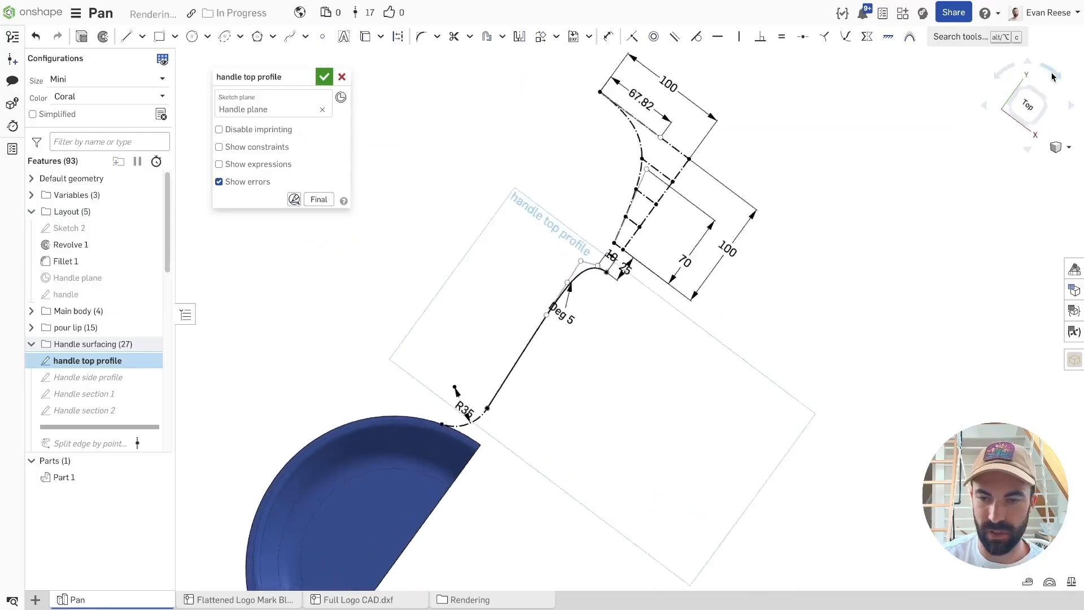
pyautogui.moveTo(763, 201)
pyautogui.mouseDown()
pyautogui.moveTo(882, 333)
pyautogui.moveTo(882, 435)
pyautogui.moveTo(867, 179)
pyautogui.mouseUp()
pyautogui.scroll(2, 892, 188)
pyautogui.moveTo(879, 202); pyautogui.dragTo(879, 156, button='middle')
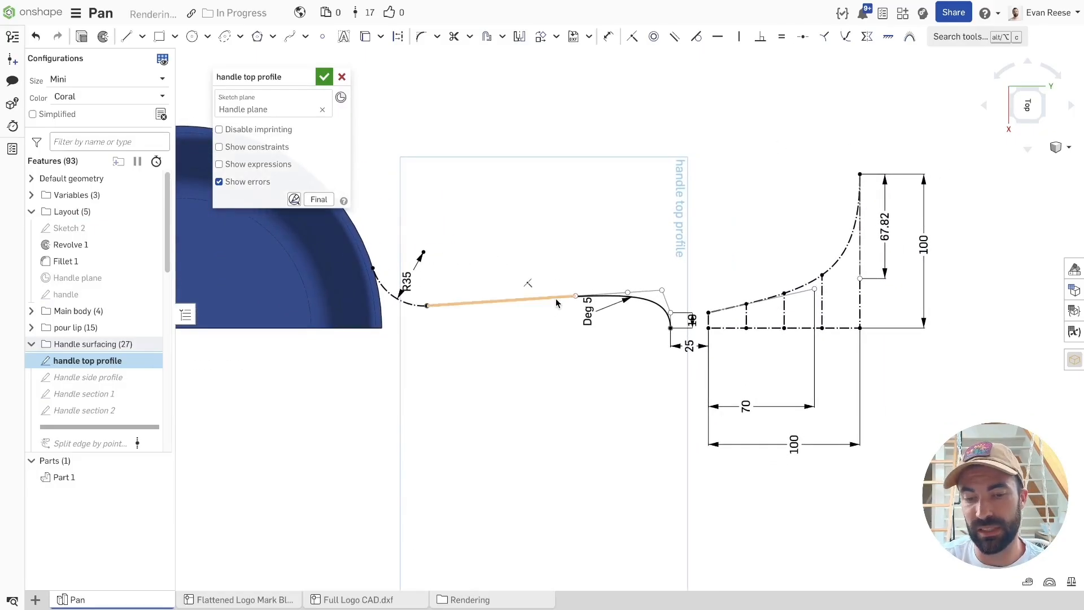
# Move the Deg 5 label of the handle's end curve up above the outline.
pyautogui.click(646, 302)
pyautogui.moveTo(641, 356); pyautogui.dragTo(624, 373, button='middle')
pyautogui.moveTo(576, 315); pyautogui.dragTo(591, 237)
# Sketch a trial Bezier curve with six control points, arching above the handle outline.
pyautogui.click(305, 36)
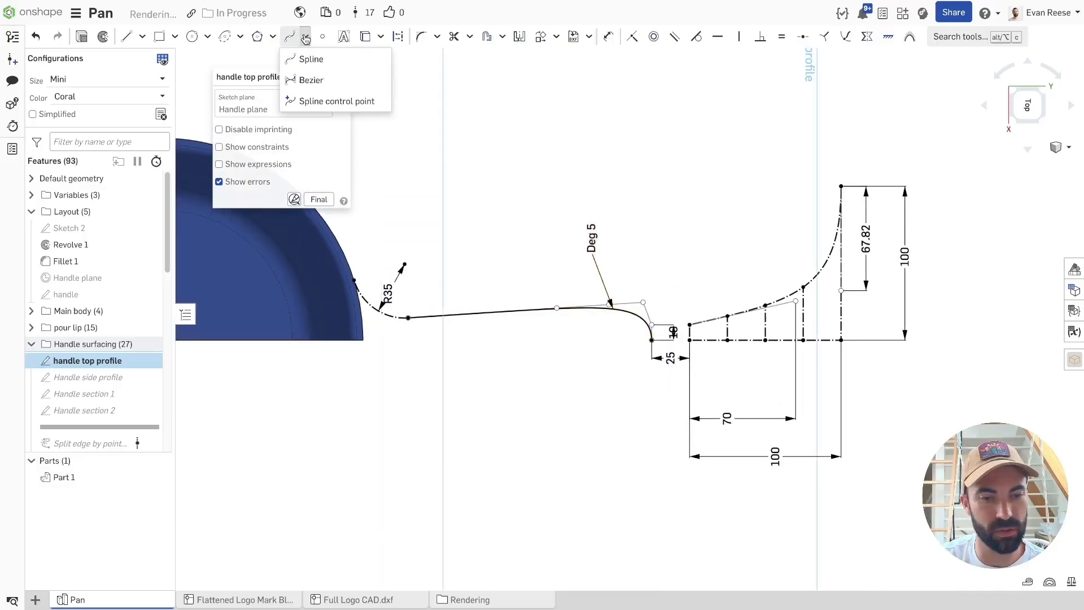
pyautogui.click(311, 78)
pyautogui.moveTo(646, 128)
pyautogui.mouseDown(button='middle')
pyautogui.moveTo(588, 225)
pyautogui.moveTo(558, 221)
pyautogui.mouseUp(button='middle')
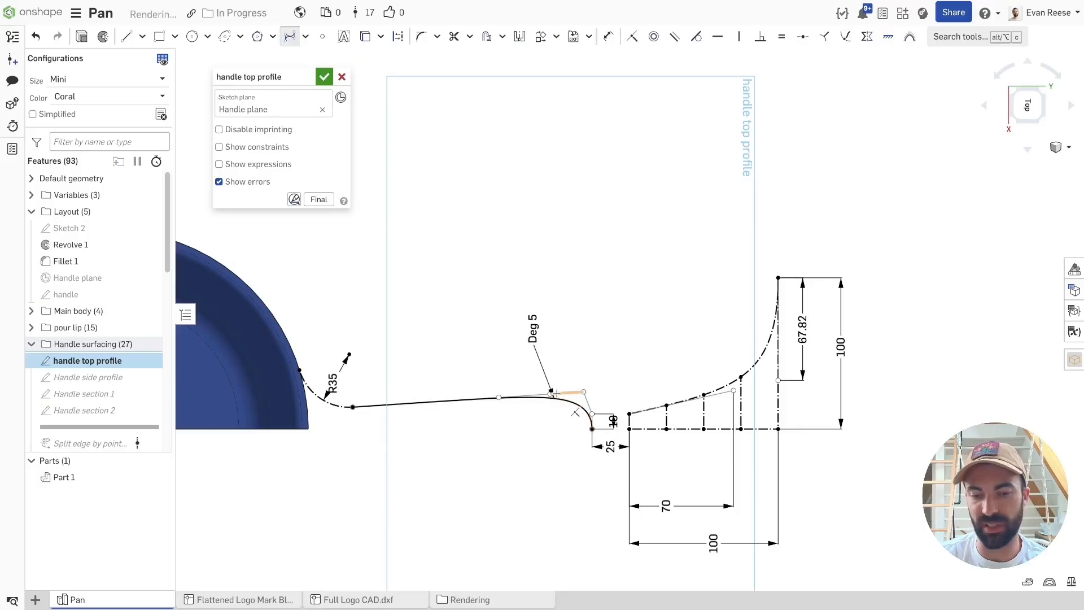
pyautogui.click(368, 260)
pyautogui.click(476, 152)
pyautogui.click(567, 109)
pyautogui.click(620, 101)
pyautogui.click(669, 107)
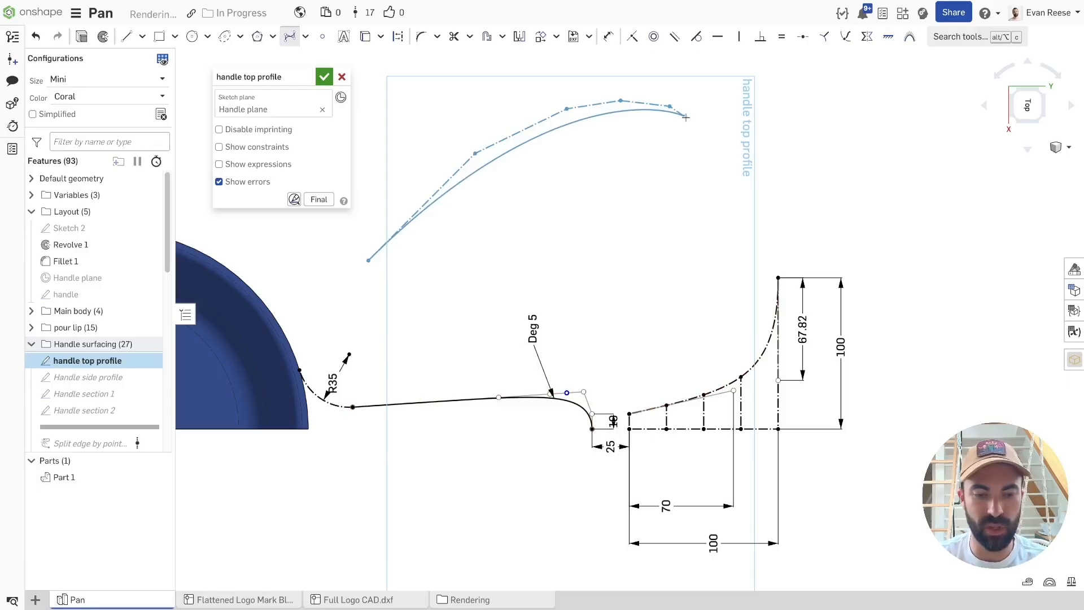
pyautogui.doubleClick(686, 117)
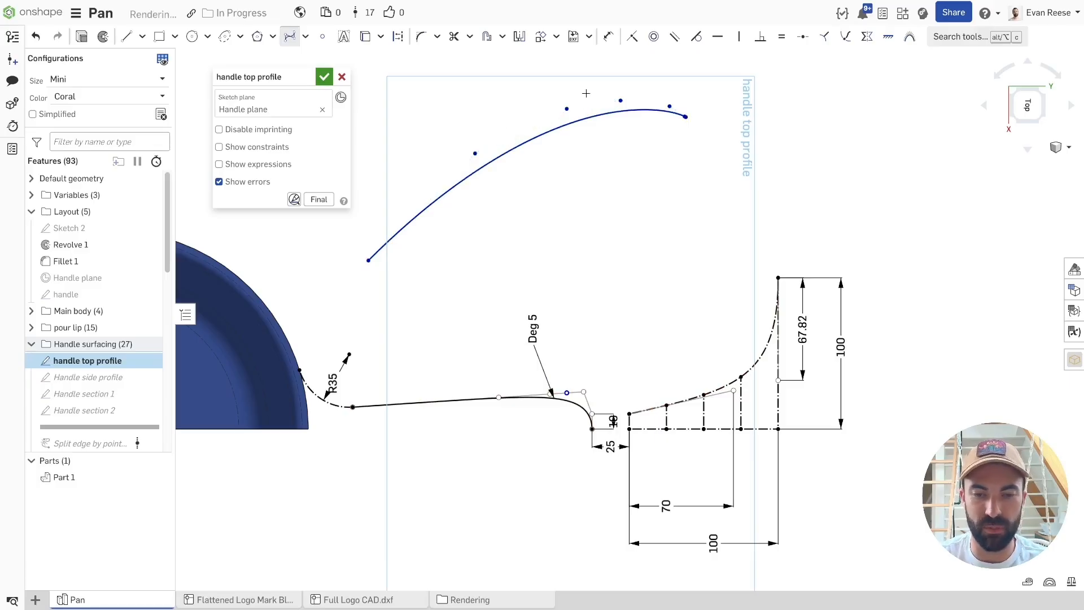
# Leave the Bezier tool and delete the trial curve above the handle outline.
pyautogui.press('Escape')
pyautogui.click(621, 111)
pyautogui.press('Delete')
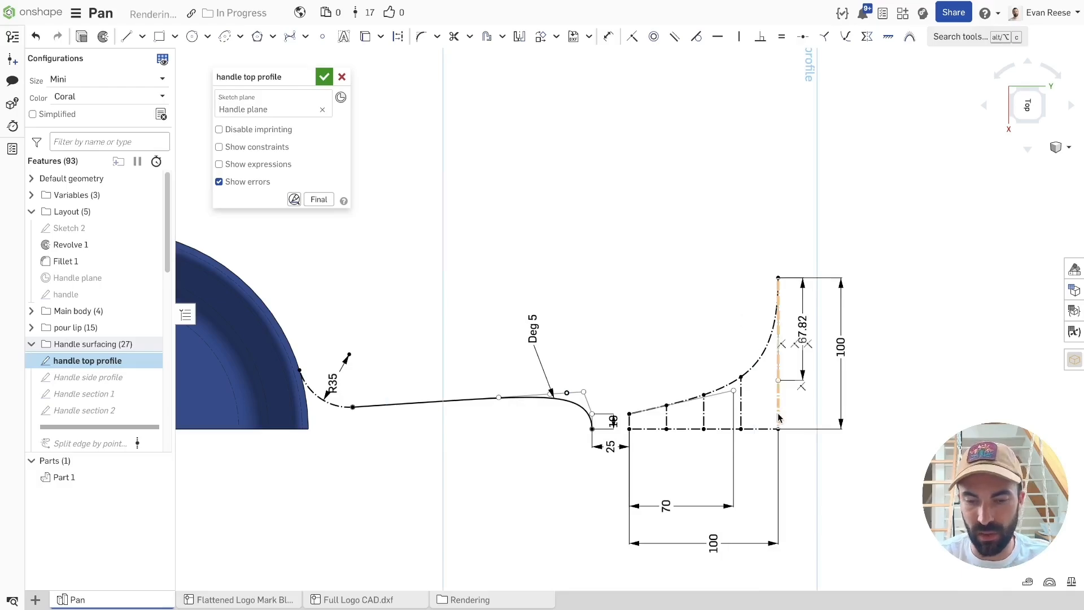
# Examine the dimensioned construction graph beyond the handle's end and select the control line of its dash-dot curve.
pyautogui.scroll(3, 743, 339)
pyautogui.scroll(1, 542, 324)
pyautogui.moveTo(553, 311); pyautogui.dragTo(649, 255, button='right')
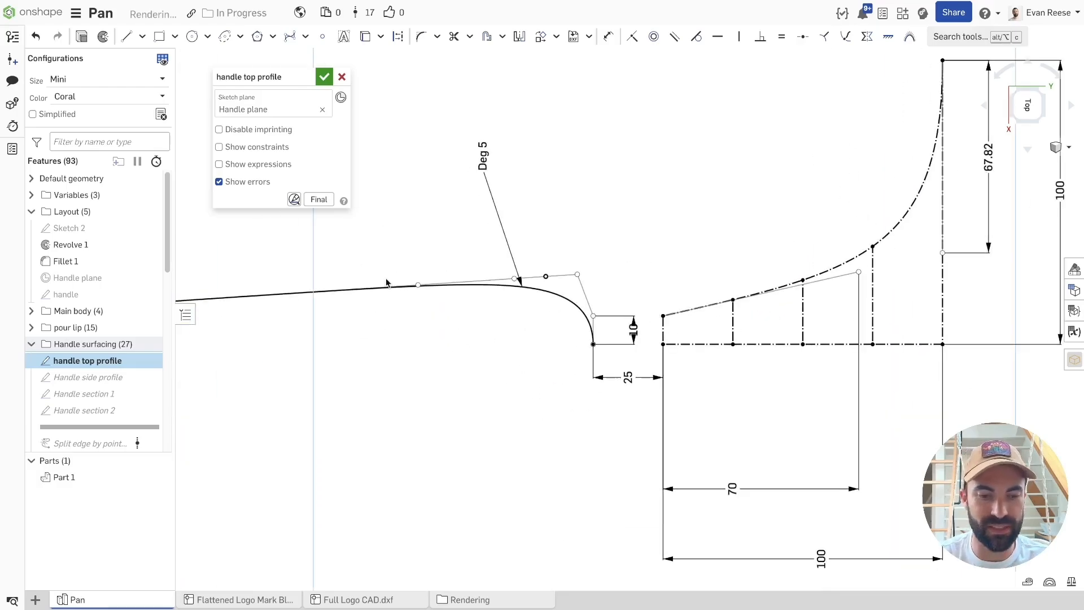
pyautogui.scroll(-1, 620, 242)
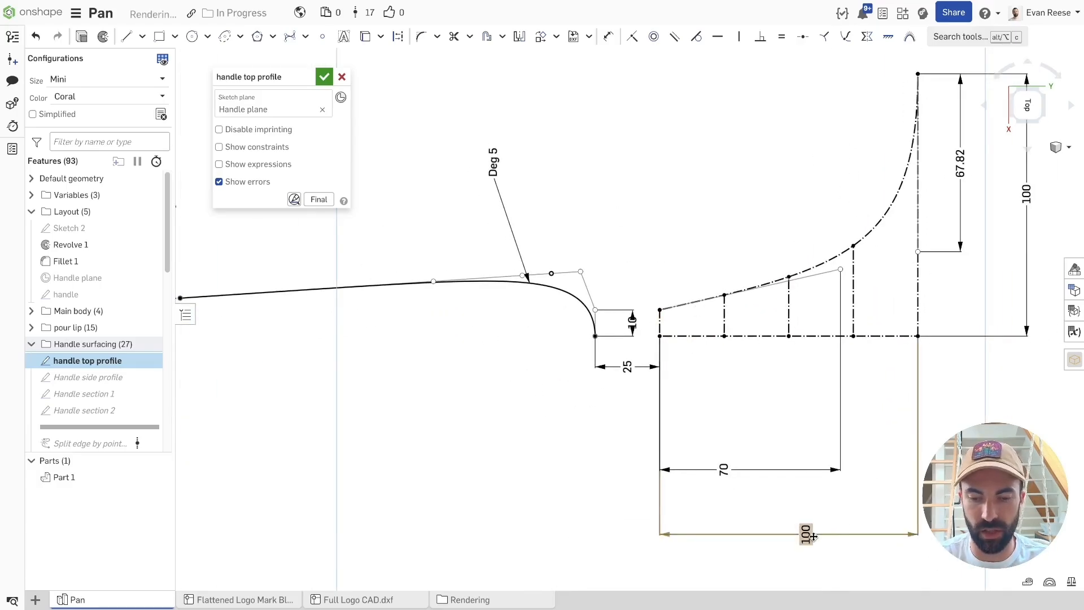
pyautogui.moveTo(741, 409); pyautogui.dragTo(699, 436, button='right')
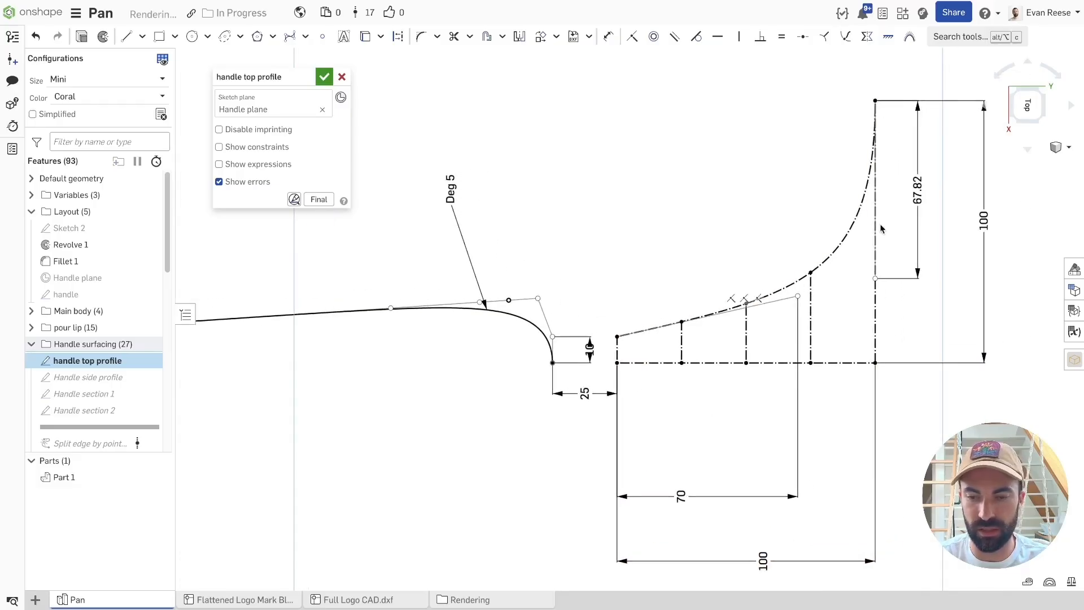
pyautogui.moveTo(707, 184); pyautogui.dragTo(560, 200, button='middle')
pyautogui.moveTo(495, 233); pyautogui.dragTo(527, 219, button='middle')
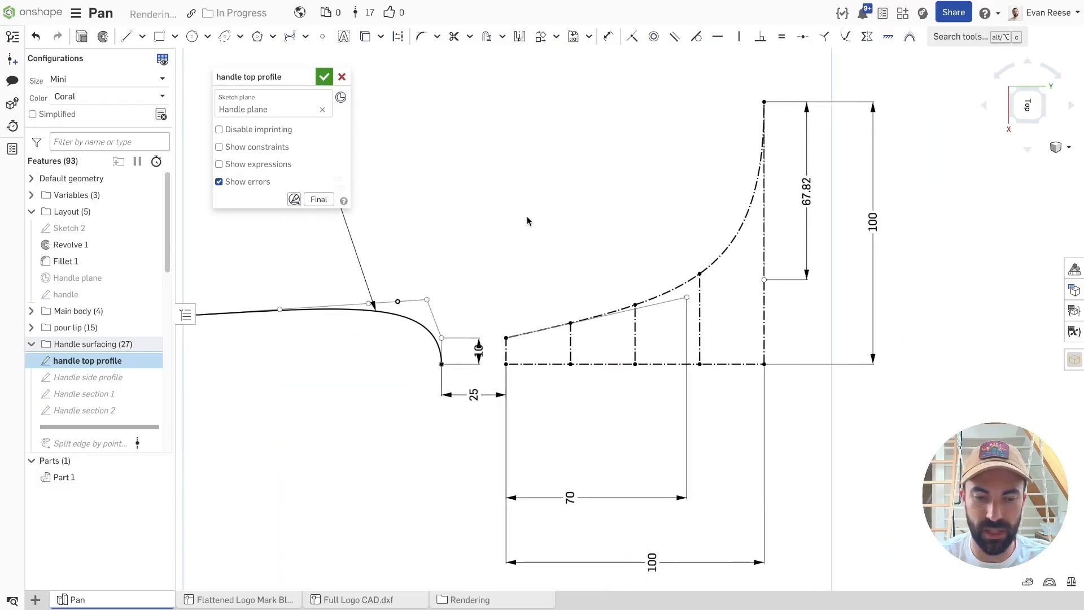
pyautogui.click(684, 283)
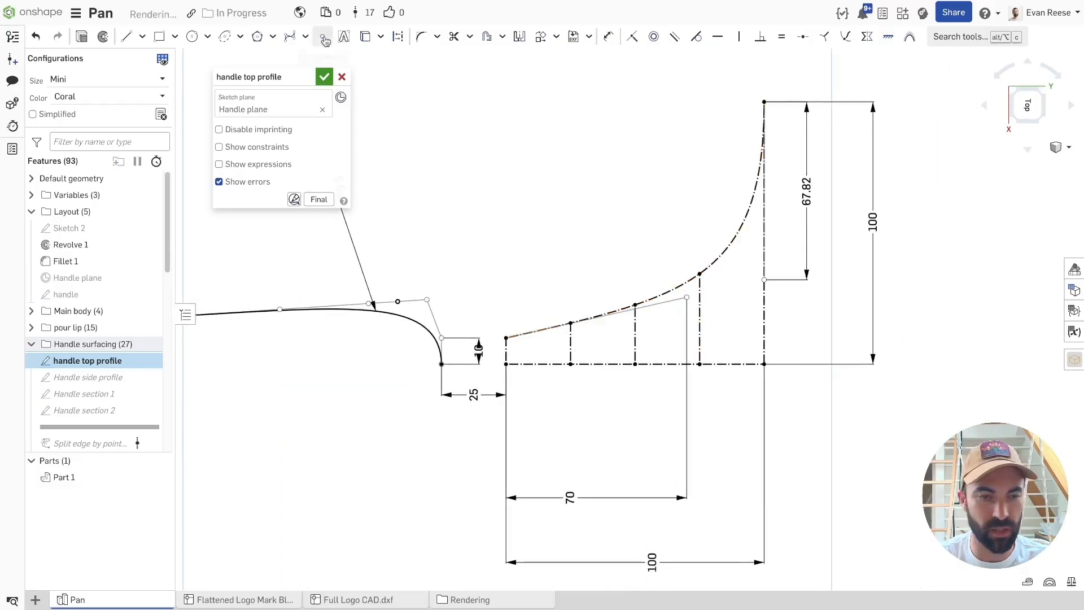
# Sketch a trial vertical curve above the construction graph, bend it by one control point, and delete it.
pyautogui.click(305, 36)
pyautogui.click(310, 53)
pyautogui.click(515, 111)
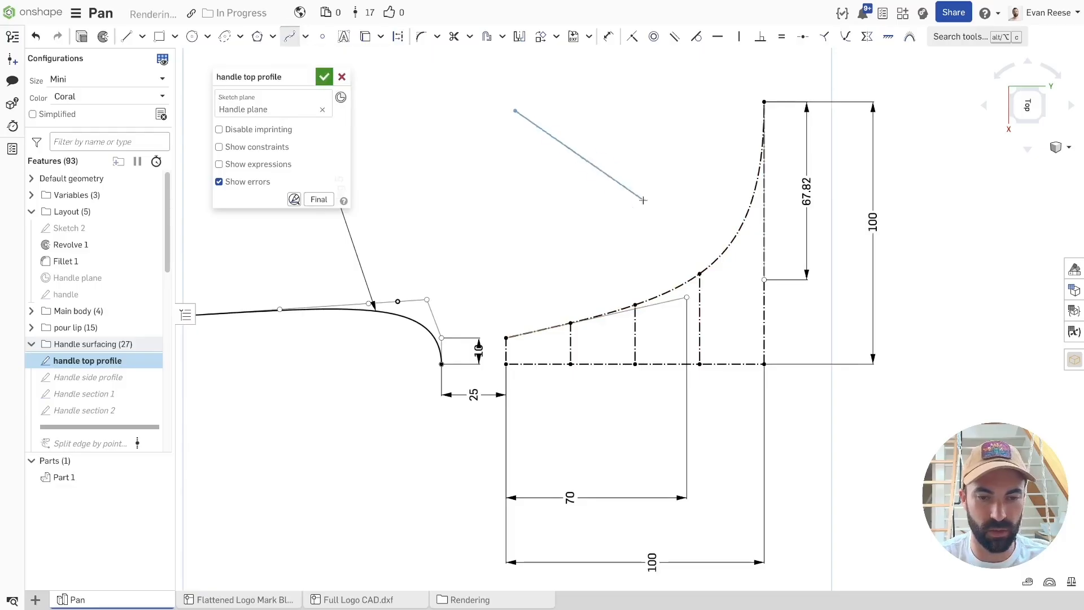
pyautogui.doubleClick(513, 274)
pyautogui.press('Escape')
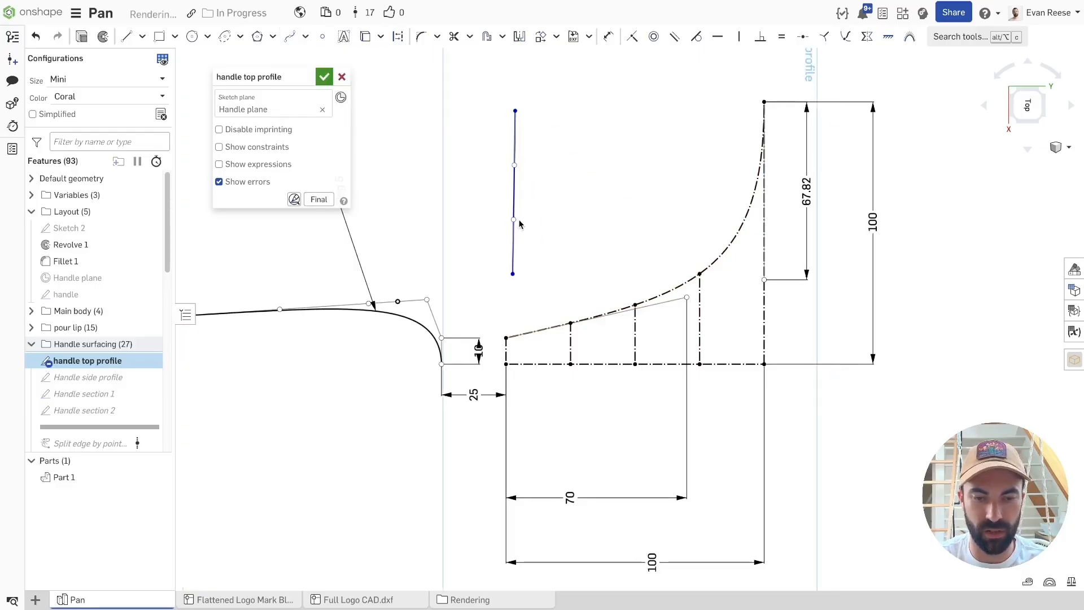
pyautogui.moveTo(514, 220)
pyautogui.mouseDown()
pyautogui.moveTo(566, 183)
pyautogui.moveTo(575, 141)
pyautogui.mouseUp()
pyautogui.click(558, 165)
pyautogui.press('Delete')
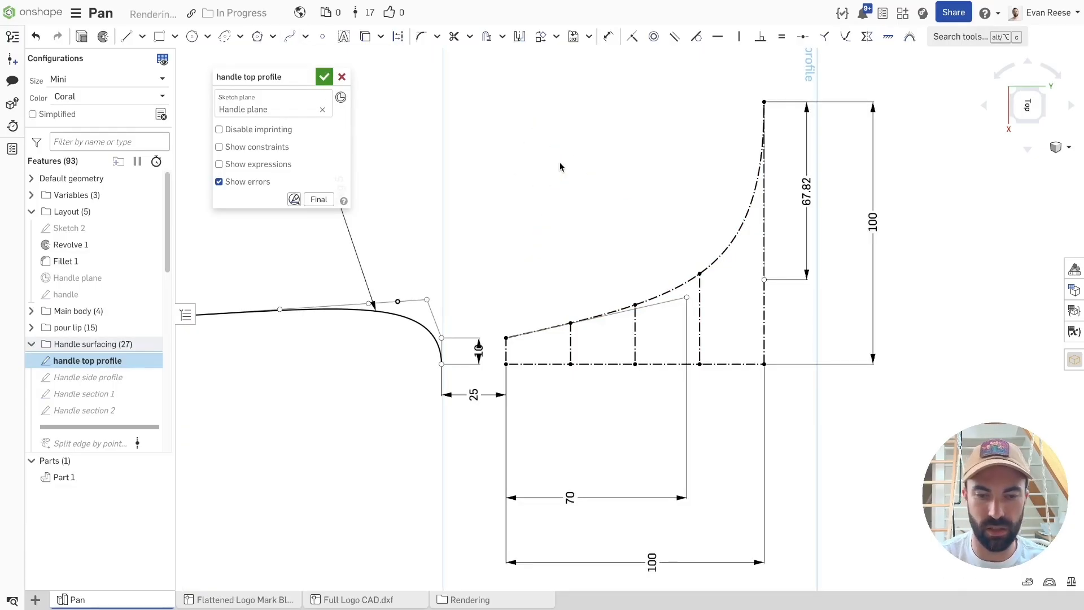
# Examine the graph's dash-dot curve and its row of vertical construction lines by selecting them one after another.
pyautogui.click(547, 329)
pyautogui.click(680, 284)
pyautogui.click(506, 220)
pyautogui.moveTo(505, 220); pyautogui.dragTo(614, 194, button='middle')
pyautogui.click(608, 323)
pyautogui.click(673, 318)
pyautogui.click(737, 310)
pyautogui.click(802, 296)
pyautogui.click(866, 186)
pyautogui.click(867, 276)
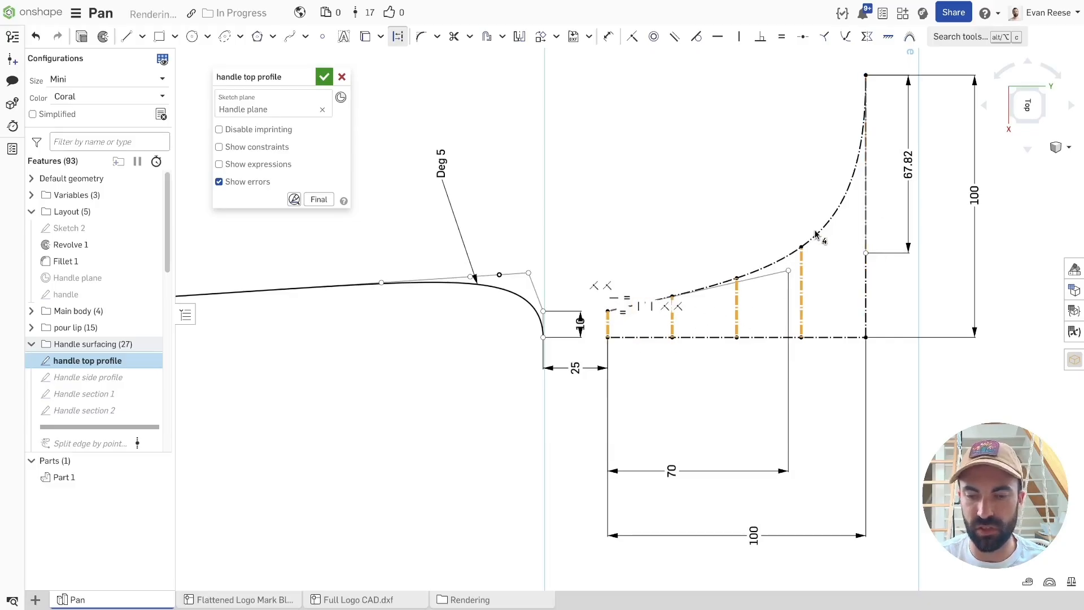
pyautogui.click(666, 196)
# Compare the graph's first three vertical lines with the matching control polygon segments of the handle's end curve.
pyautogui.moveTo(610, 204); pyautogui.dragTo(685, 239, button='middle')
pyautogui.click(666, 363)
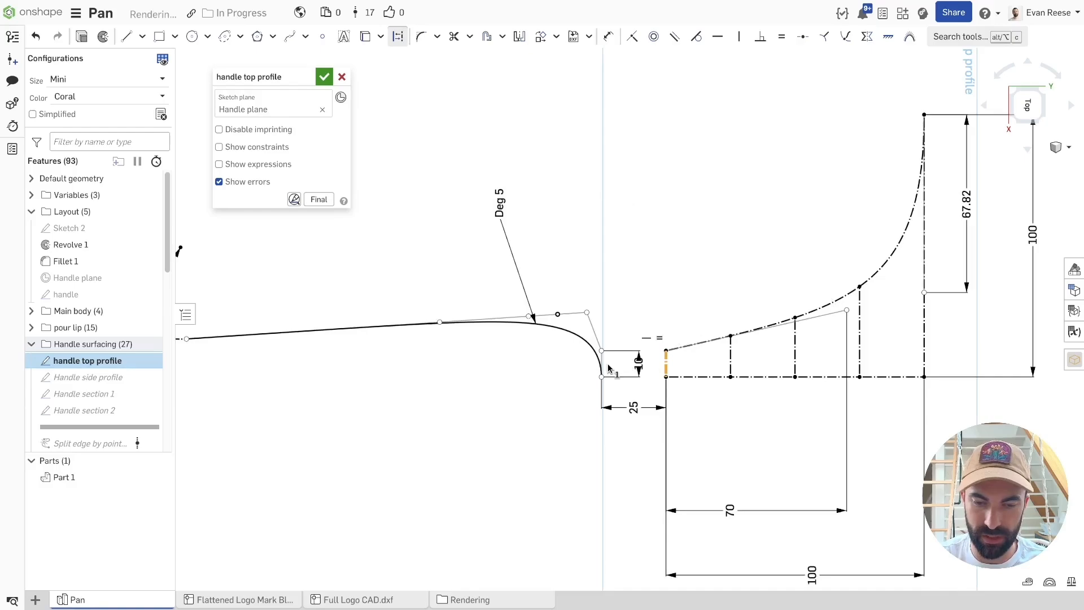
pyautogui.click(602, 363)
pyautogui.press('Escape')
pyautogui.click(731, 361)
pyautogui.click(594, 330)
pyautogui.press('space')
pyautogui.click(795, 346)
pyautogui.click(575, 314)
pyautogui.press('space')
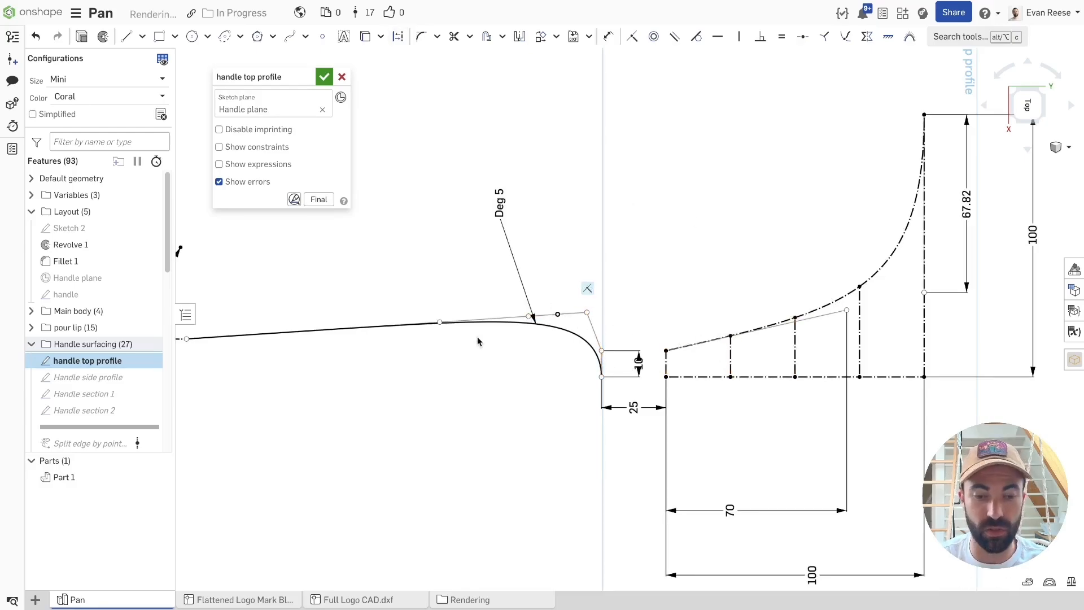
# Show curvature combs on the handle's Deg 5 end curve with the curve/surface analysis.
pyautogui.scroll(-3, 511, 293)
pyautogui.scroll(1, 632, 287)
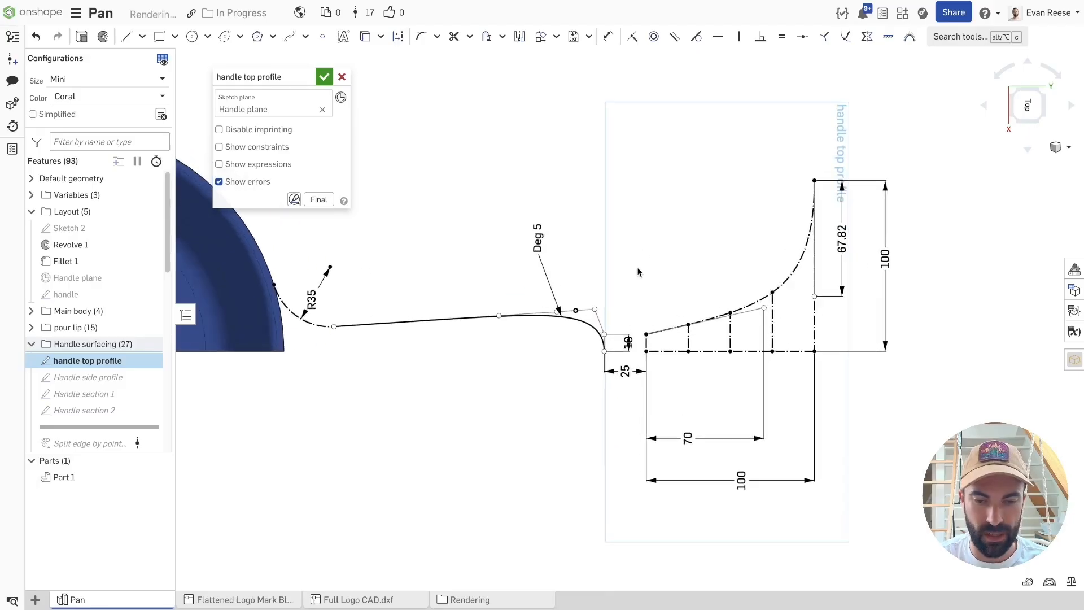
pyautogui.click(590, 330)
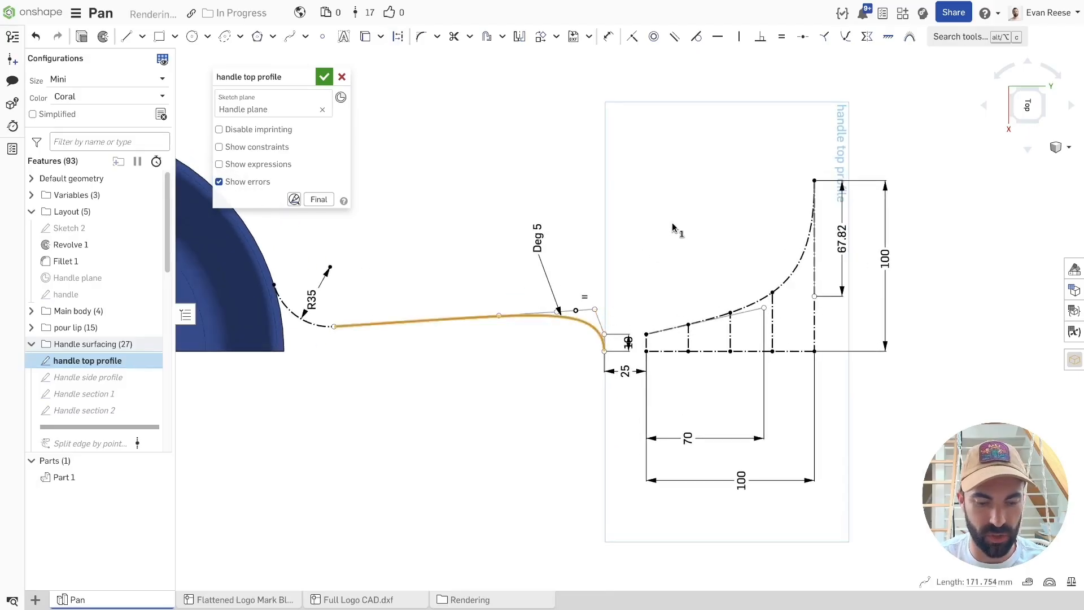
pyautogui.hotkey('shift', 'c')
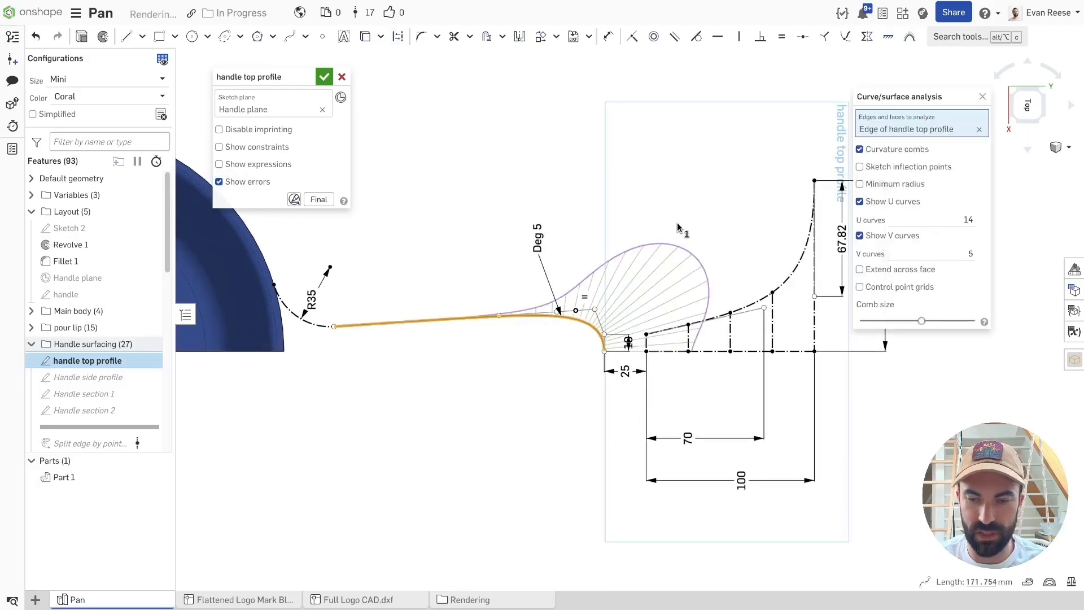
pyautogui.click(707, 212)
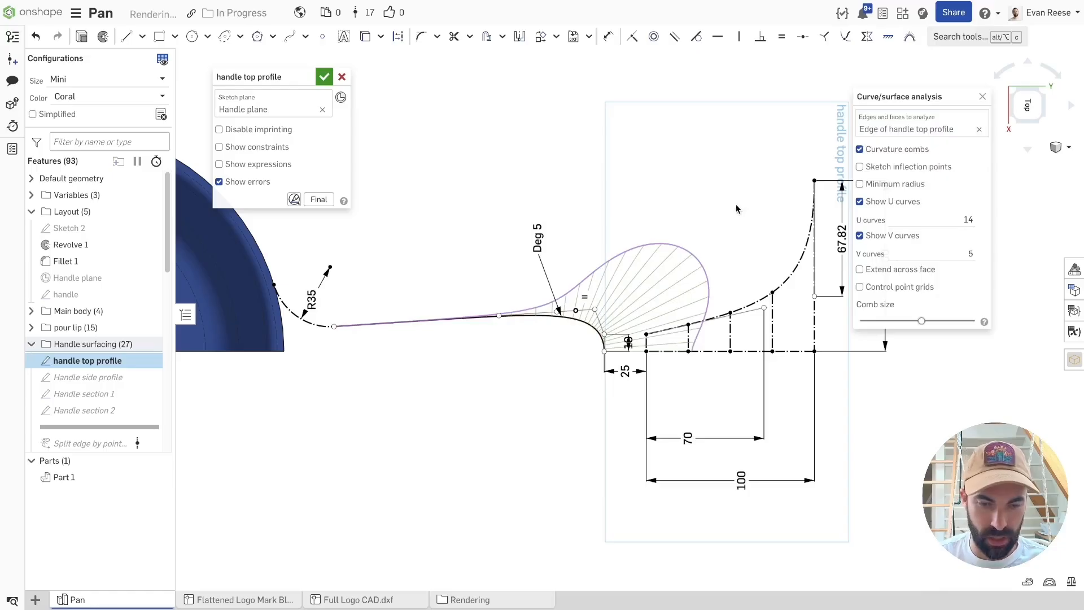
# Examine the comb along the nearly straight stretch of the handle curve and increase the comb size.
pyautogui.scroll(3, 720, 363)
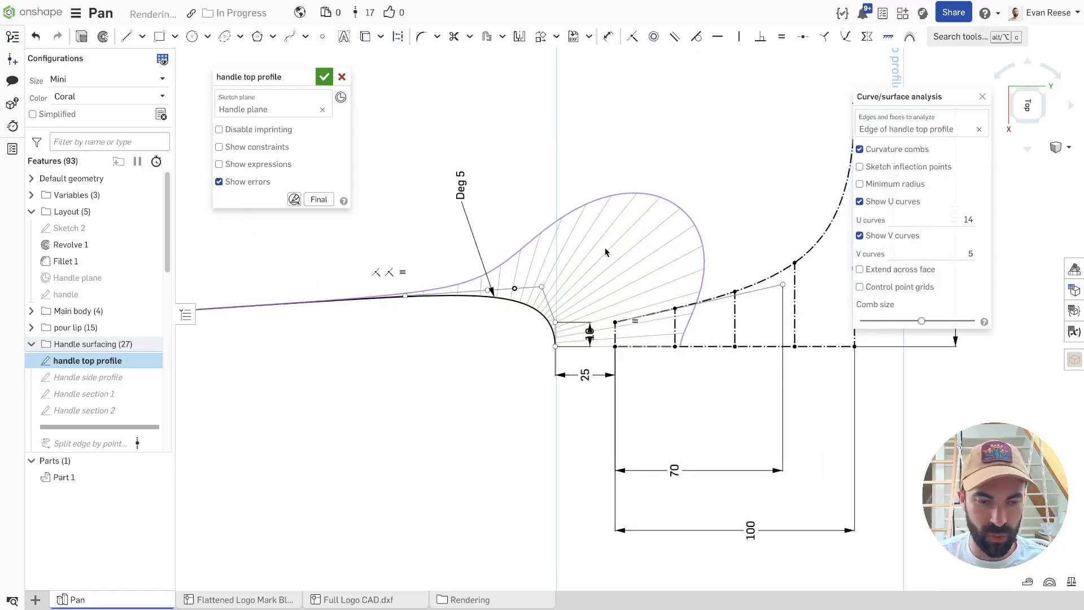
pyautogui.moveTo(415, 345)
pyautogui.mouseDown(button='middle')
pyautogui.moveTo(730, 325)
pyautogui.moveTo(714, 341)
pyautogui.mouseUp(button='middle')
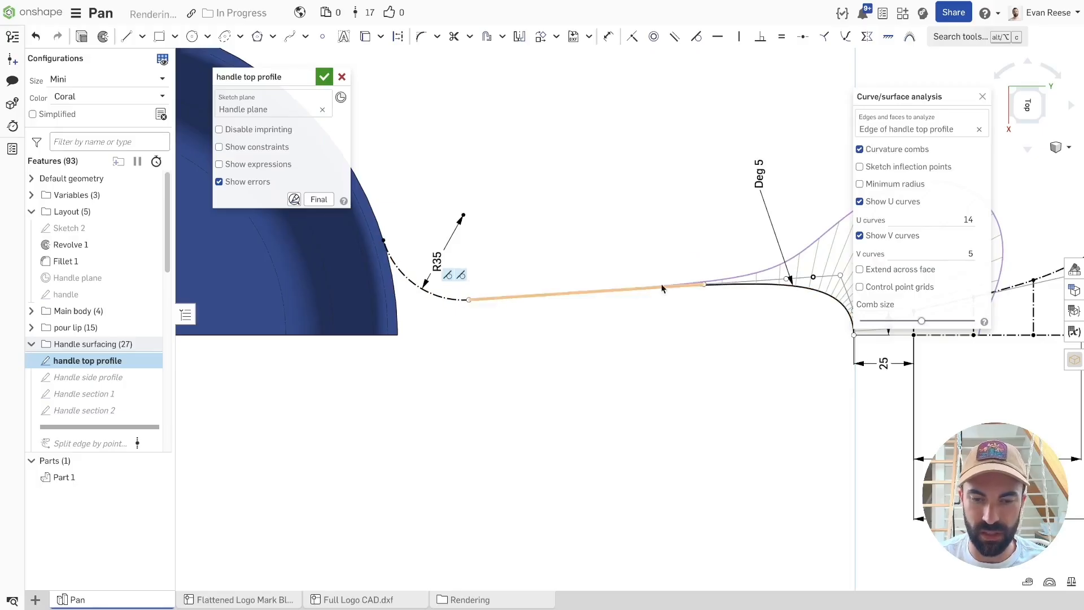
pyautogui.scroll(10, 690, 287)
pyautogui.scroll(3, 691, 287)
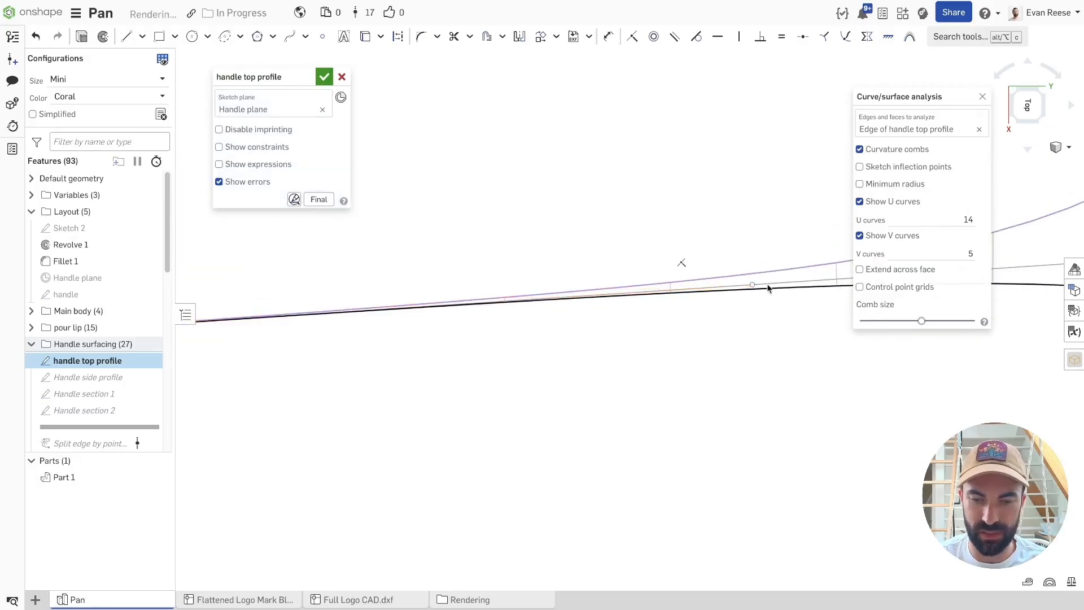
pyautogui.moveTo(922, 321)
pyautogui.mouseDown()
pyautogui.moveTo(942, 322)
pyautogui.moveTo(933, 321)
pyautogui.mouseUp()
pyautogui.scroll(-5, 689, 311)
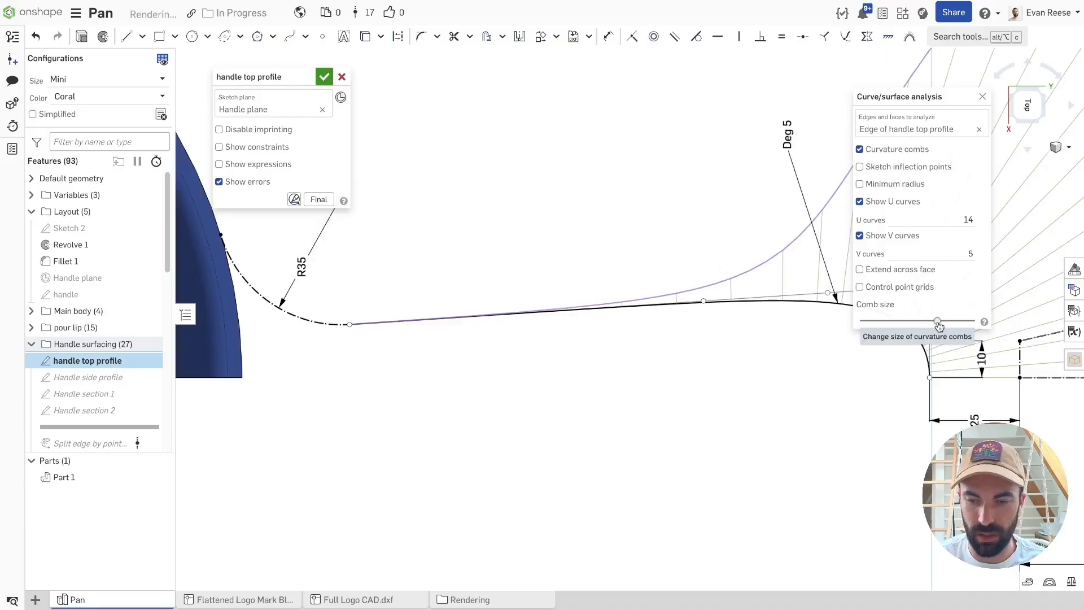
# Enlarge the curvature comb further and examine it around the handle's rounded end.
pyautogui.scroll(-4, 693, 373)
pyautogui.moveTo(772, 405); pyautogui.dragTo(474, 429, button='middle')
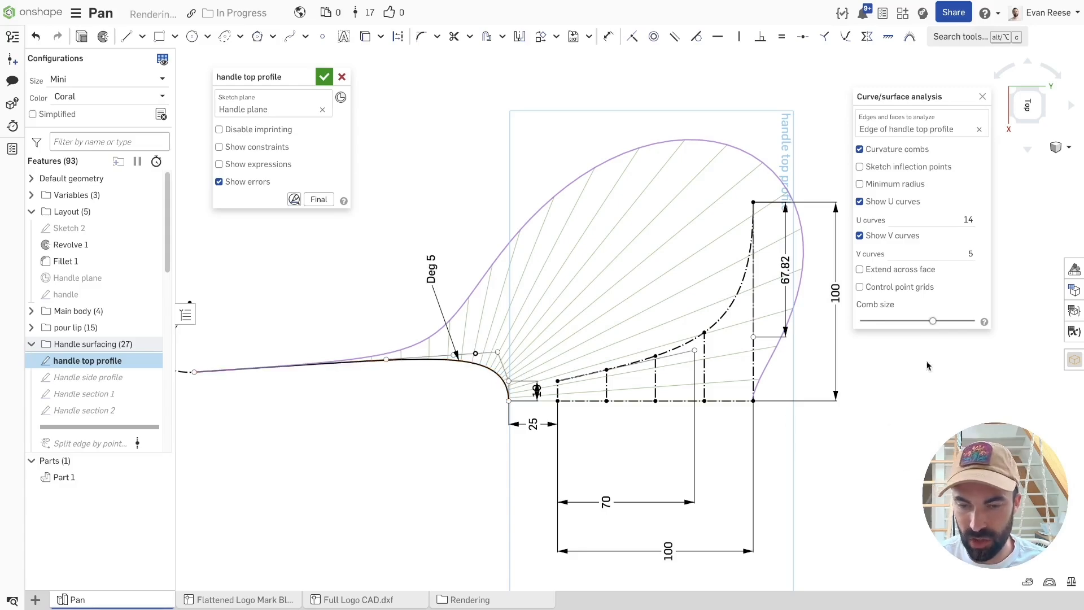
pyautogui.moveTo(935, 323); pyautogui.dragTo(939, 323)
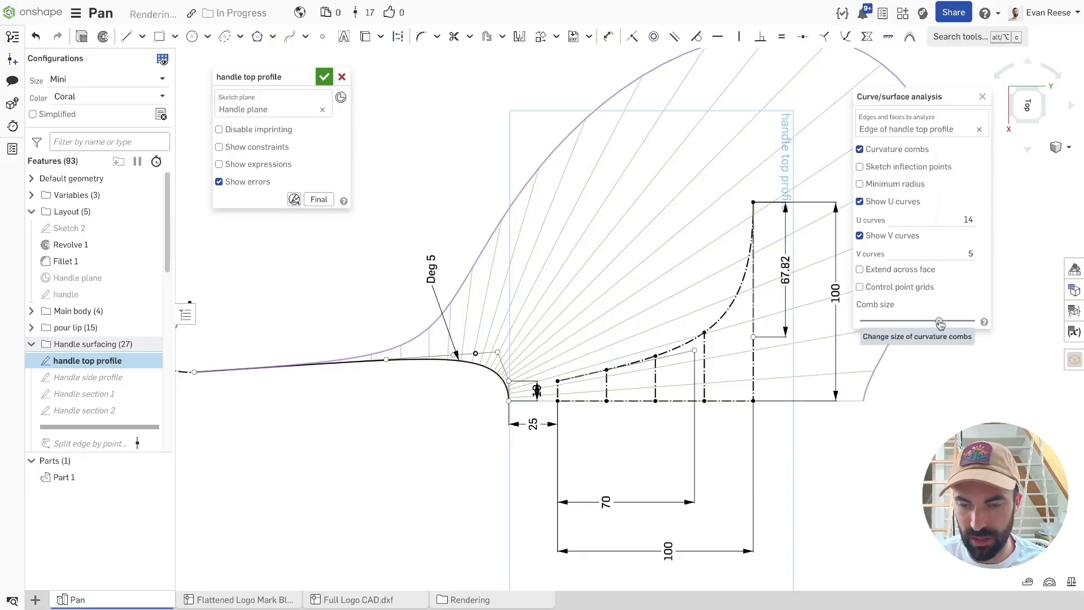
pyautogui.moveTo(909, 433)
pyautogui.mouseDown(button='middle')
pyautogui.moveTo(767, 417)
pyautogui.moveTo(758, 427)
pyautogui.mouseUp(button='middle')
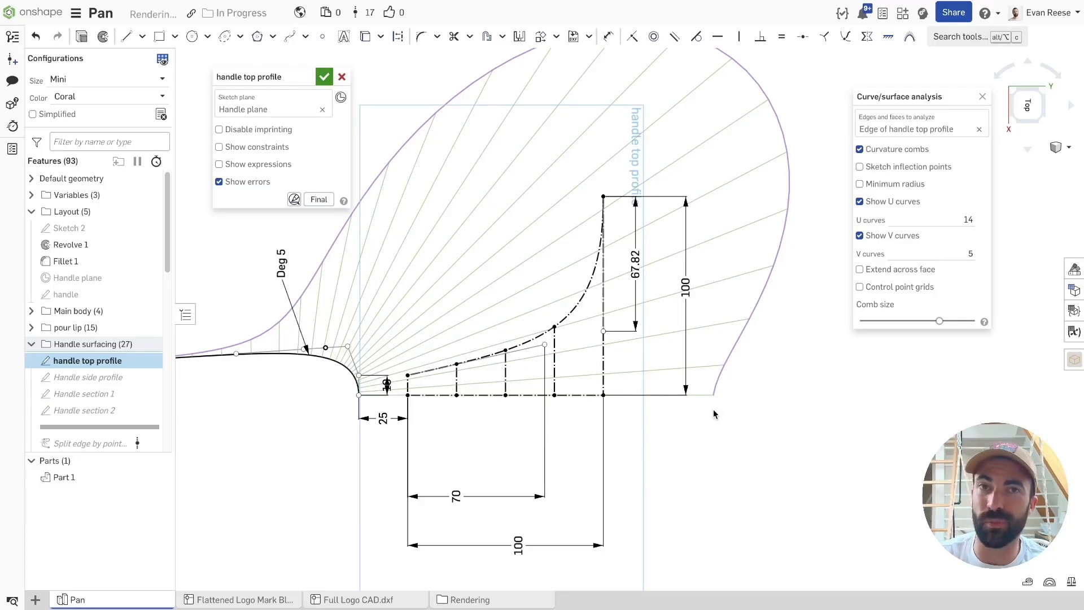
# Try raising the construction graph's 70 mm control point dimension in 1 mm increments to more than 90 mm.
pyautogui.scroll(-5, 724, 403)
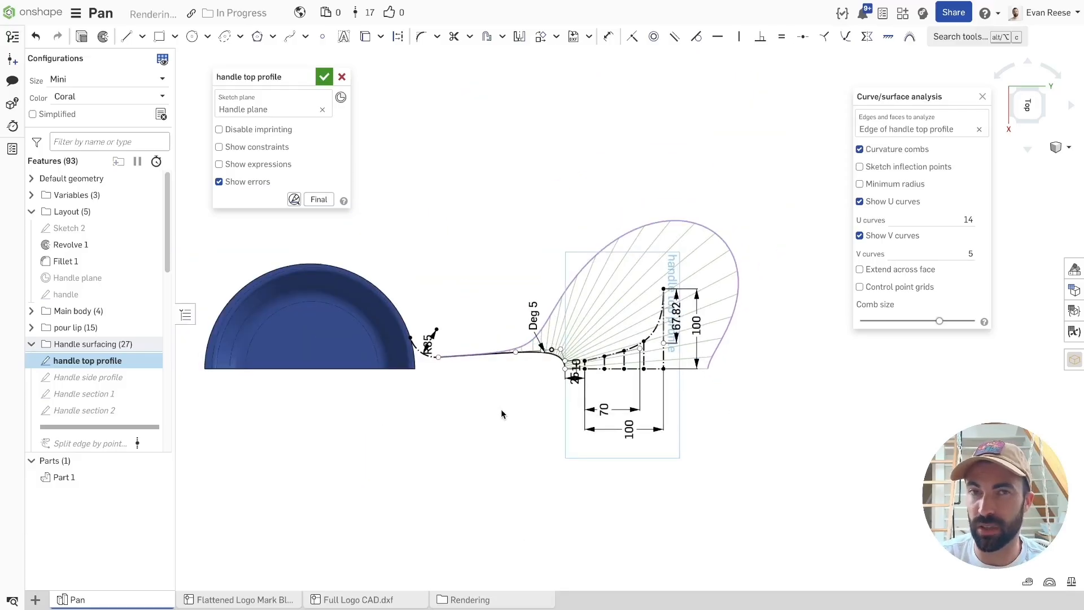
pyautogui.scroll(3, 546, 388)
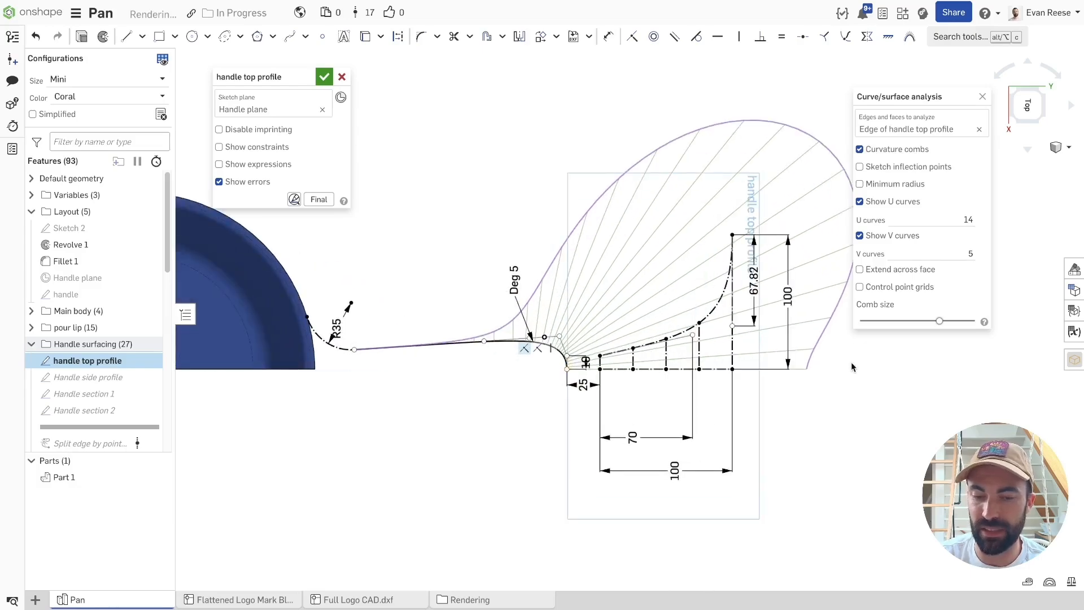
pyautogui.scroll(2, 791, 360)
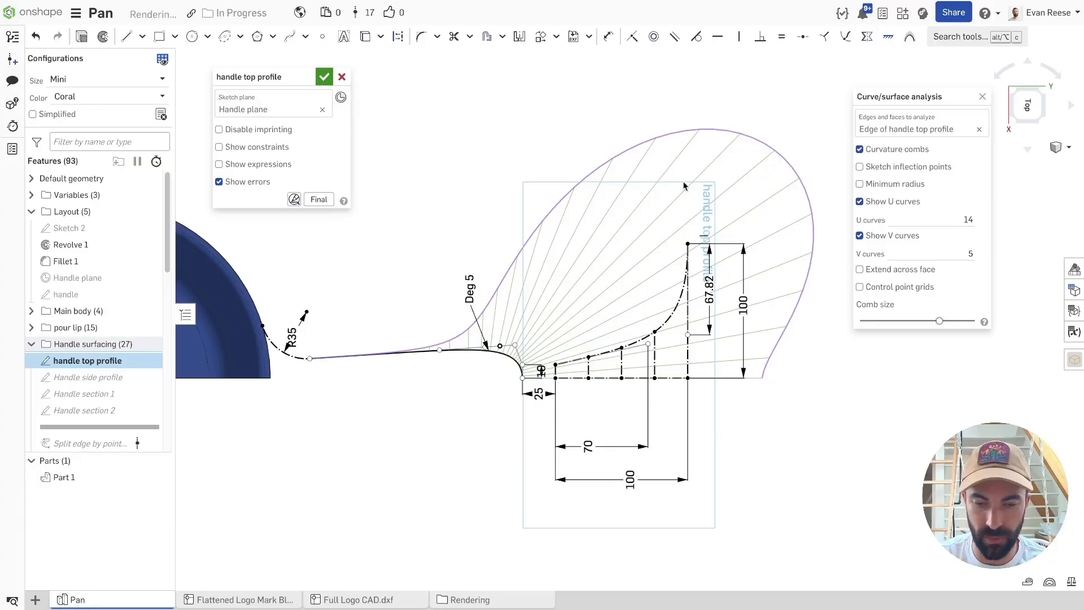
pyautogui.scroll(2, 637, 343)
pyautogui.scroll(2, 551, 420)
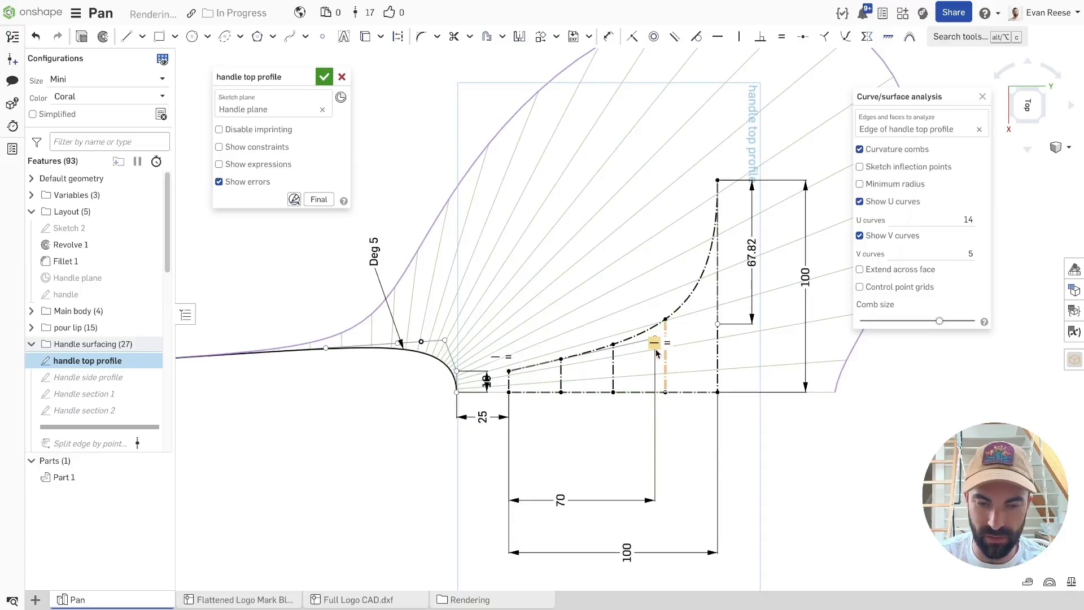
pyautogui.doubleClick(560, 500)
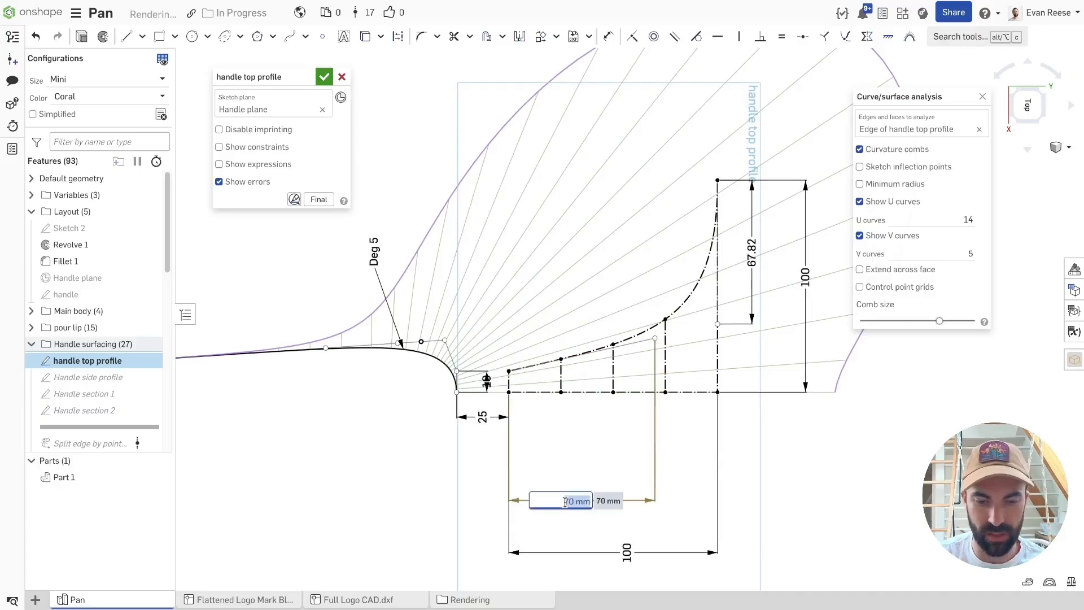
pyautogui.scroll(-3, 565, 503)
pyautogui.scroll(2, 565, 502)
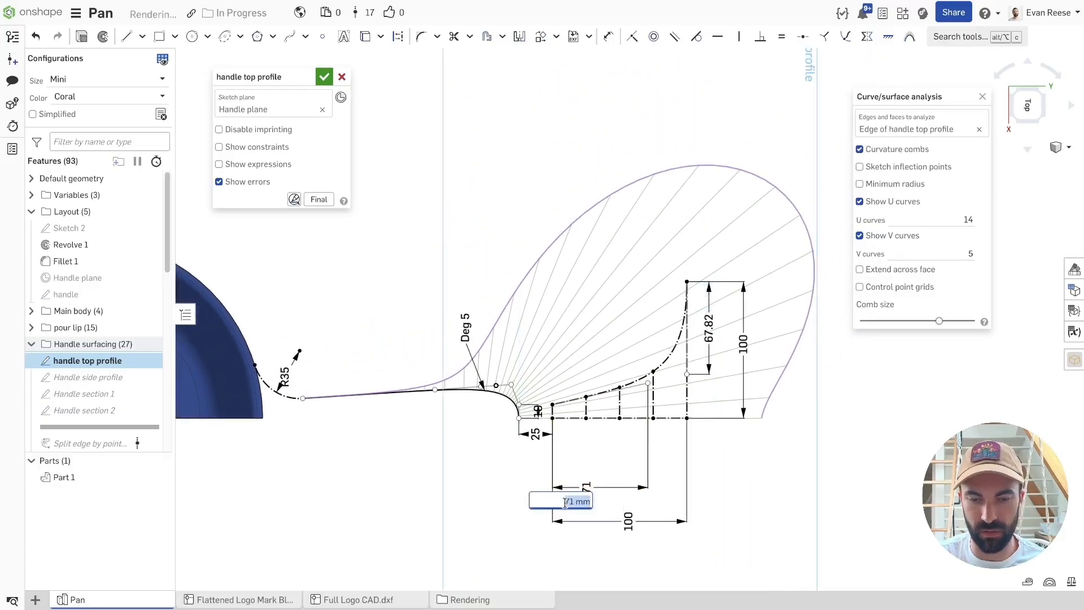
pyautogui.scroll(15, 566, 502)
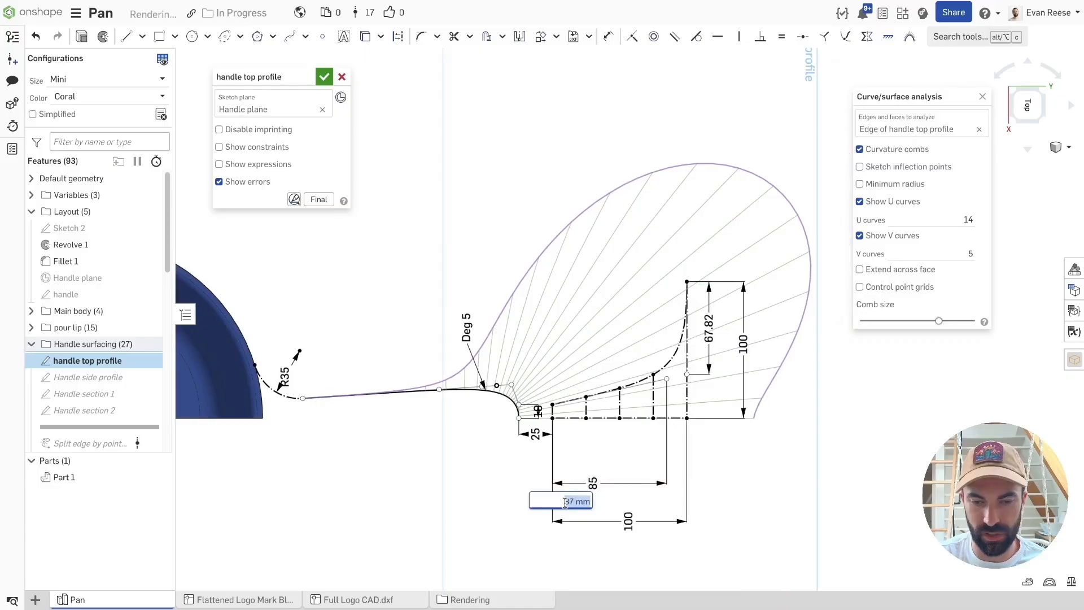
pyautogui.scroll(3, 565, 502)
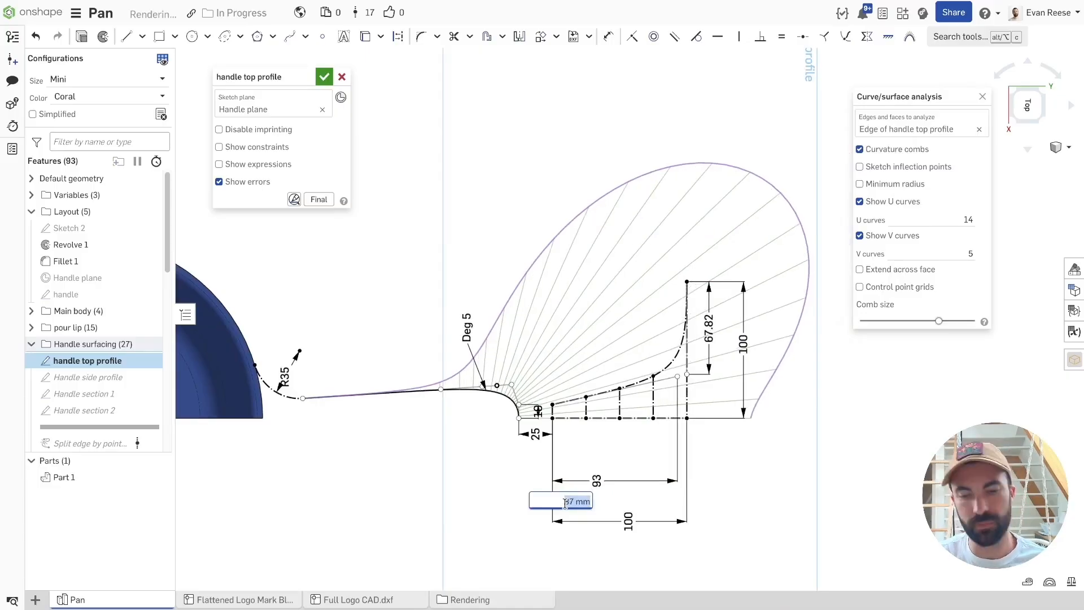
# Try lowering the graph's control point dimension to about 43 mm and raising it again to about 66 mm.
pyautogui.scroll(-20, 565, 503)
pyautogui.scroll(-20, 565, 503)
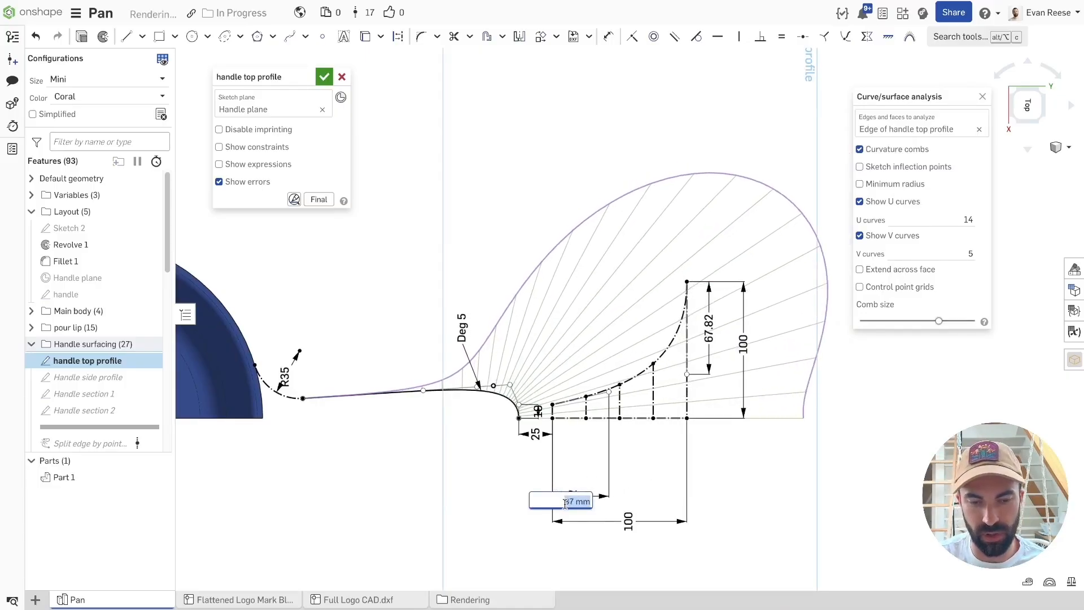
pyautogui.scroll(7, 565, 503)
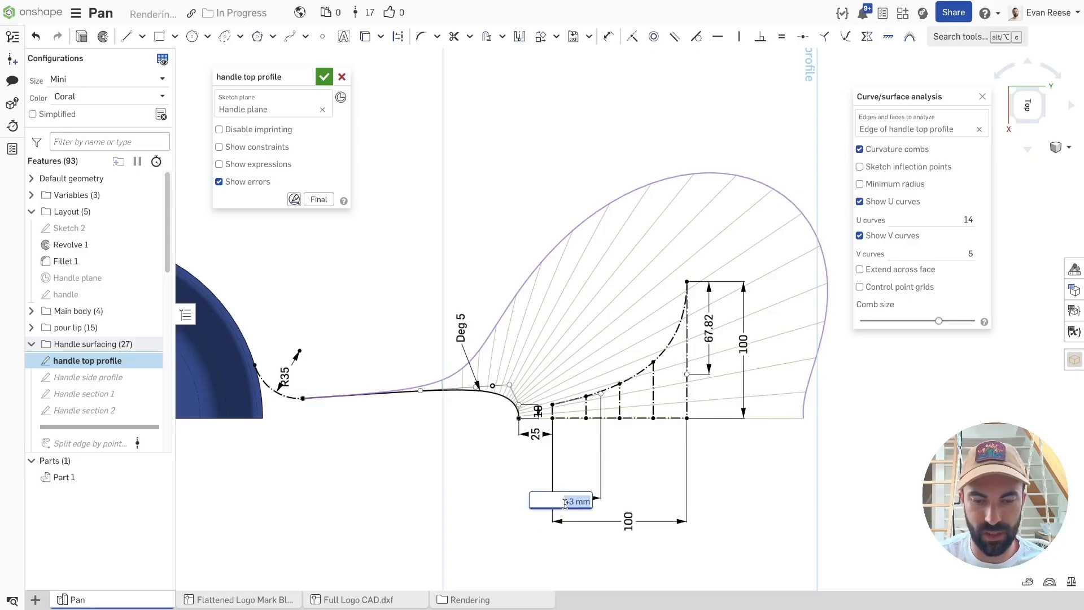
pyautogui.scroll(9, 565, 502)
pyautogui.scroll(11, 565, 503)
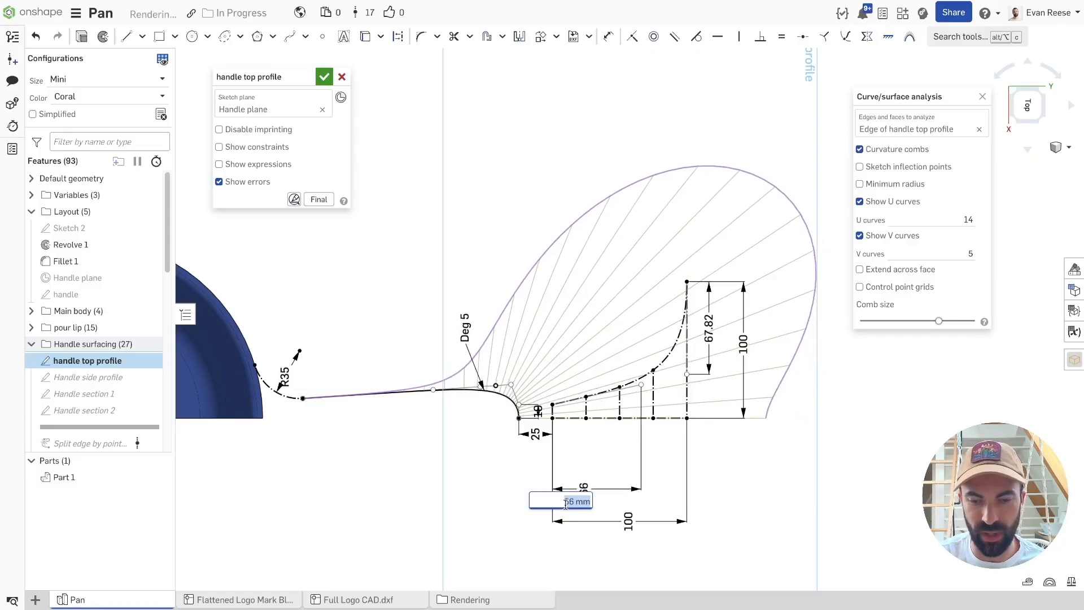
# Cancel the handle top profile sketch edit and close the curve/surface analysis.
pyautogui.click(342, 78)
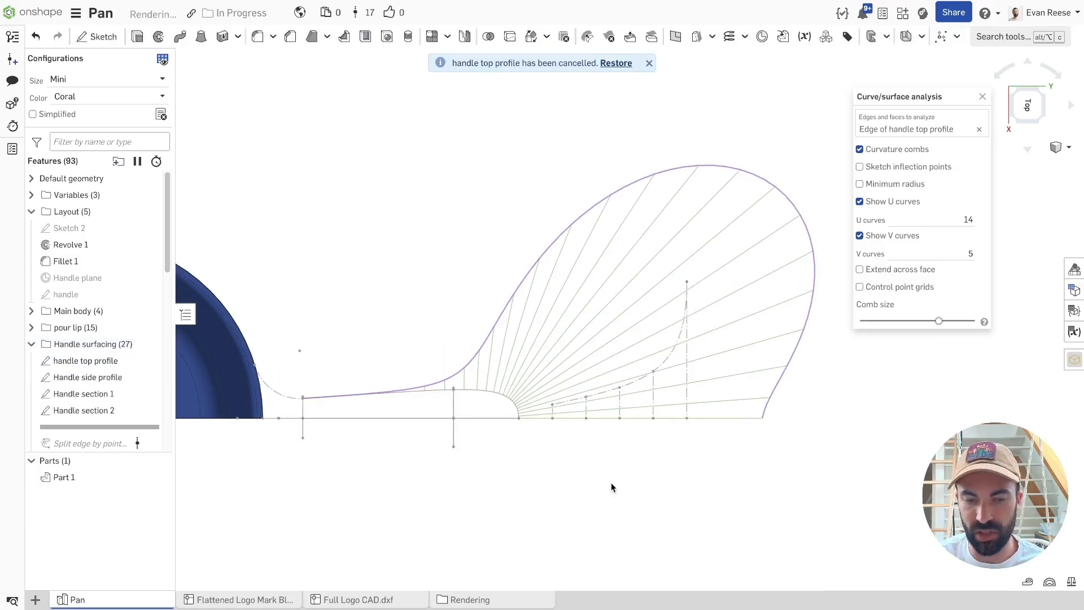
pyautogui.click(982, 96)
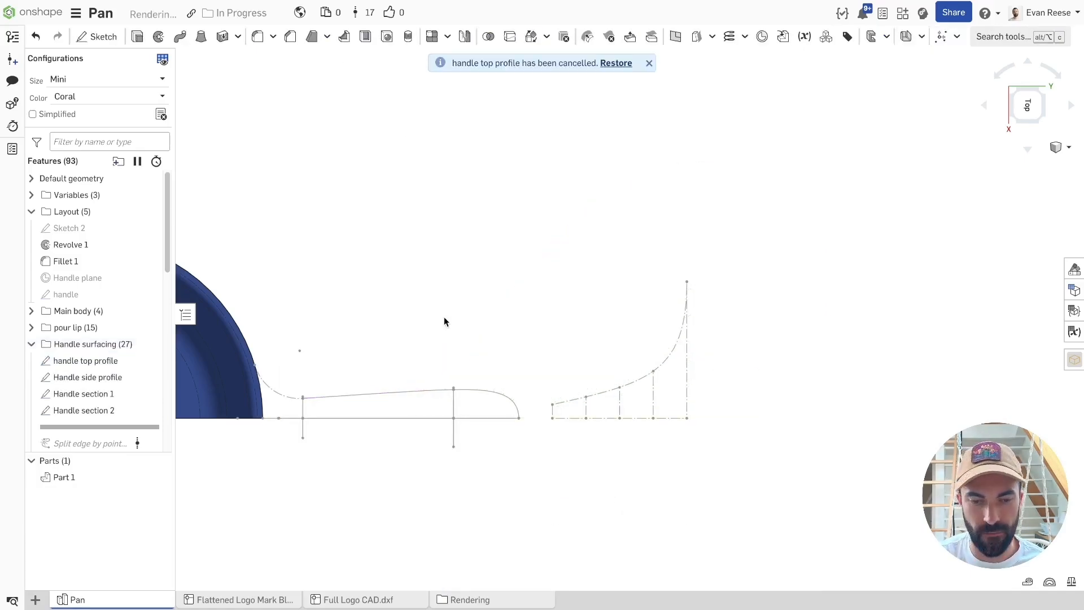
# View the pan and handle sketches in isometric and open the Handle side profile sketch for editing.
pyautogui.moveTo(578, 240)
pyautogui.mouseDown()
pyautogui.moveTo(815, 485)
pyautogui.moveTo(809, 490)
pyautogui.moveTo(743, 165)
pyautogui.mouseUp()
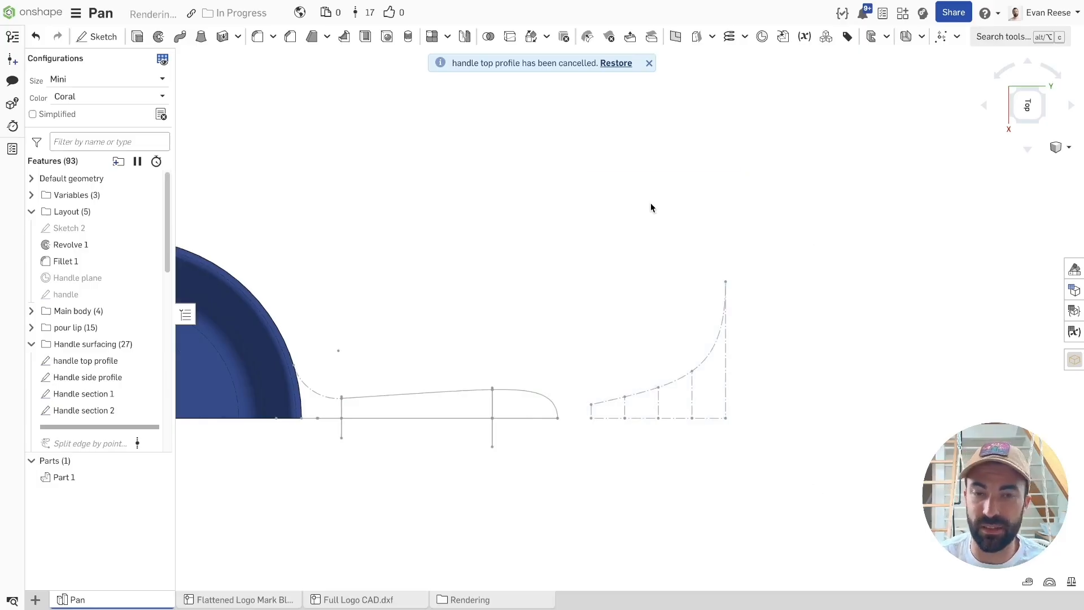
pyautogui.moveTo(564, 196)
pyautogui.mouseDown()
pyautogui.moveTo(767, 467)
pyautogui.moveTo(777, 504)
pyautogui.moveTo(651, 190)
pyautogui.mouseUp()
pyautogui.hotkey('shift', '7')
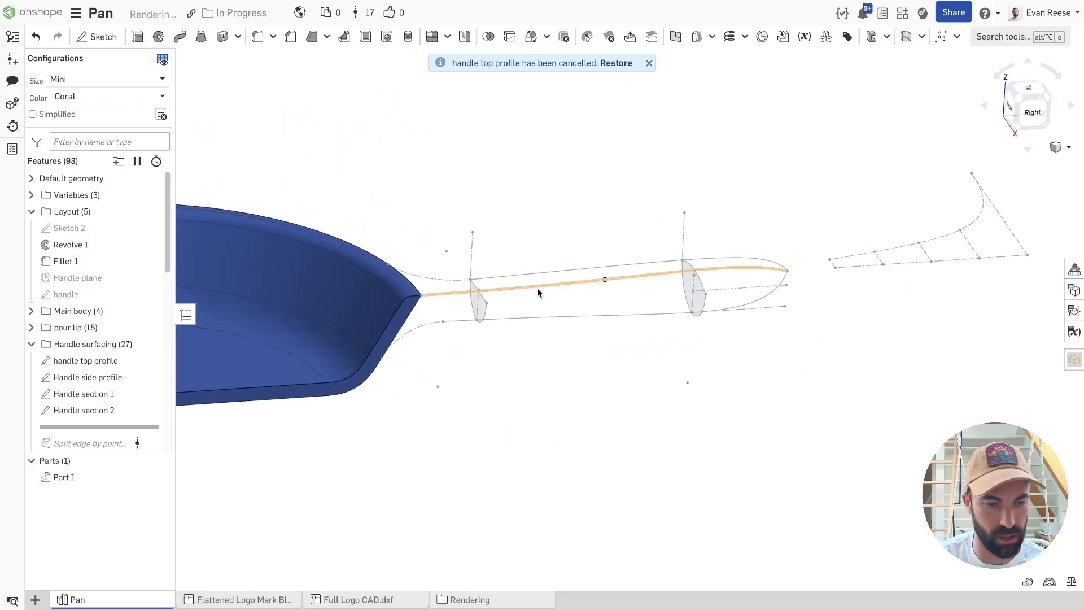
pyautogui.doubleClick(90, 377)
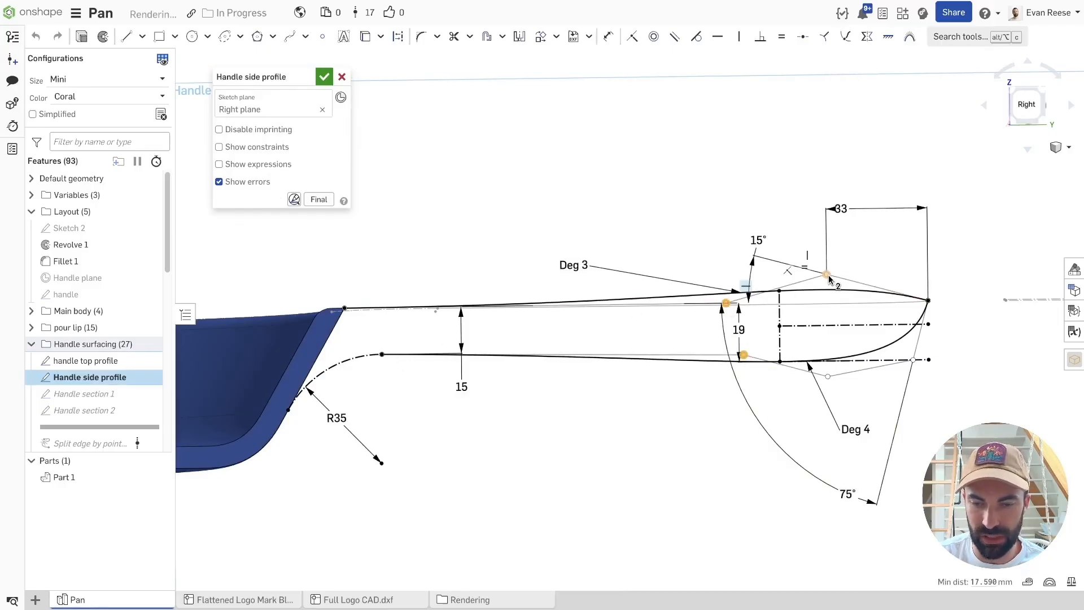
pyautogui.click(910, 425)
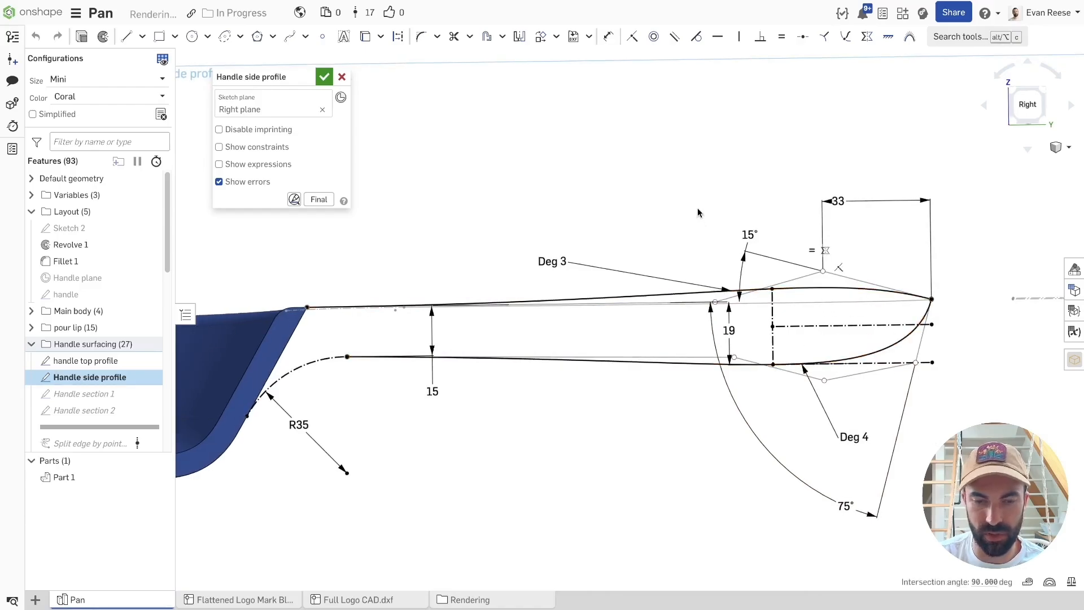
# Check the curvature comb of the side profile's upper handle curve and close the analysis.
pyautogui.moveTo(520, 294); pyautogui.dragTo(557, 308, button='right')
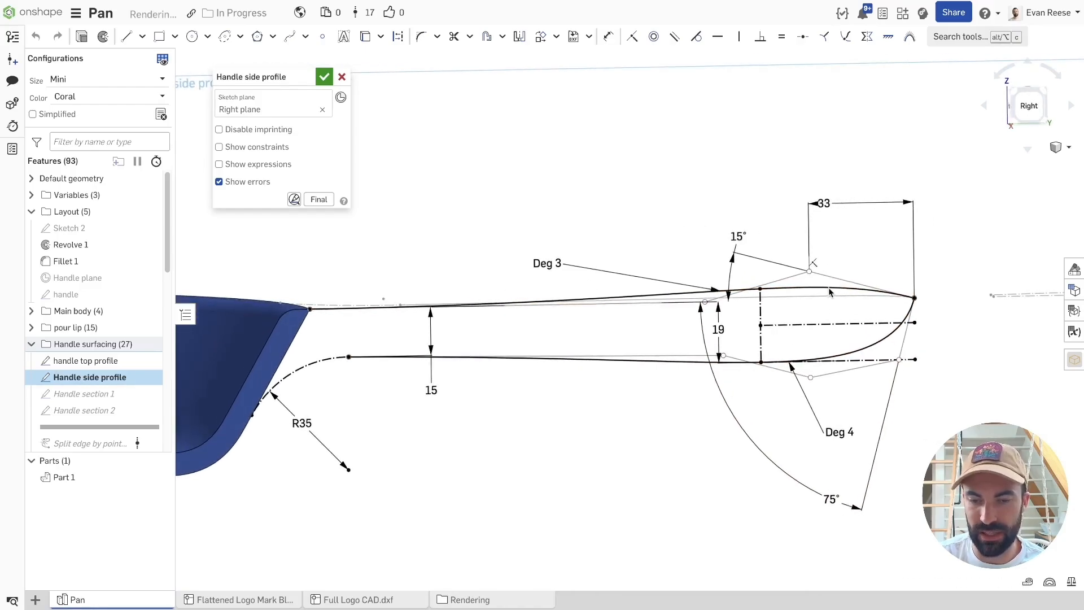
pyautogui.hotkey('shift', 'c')
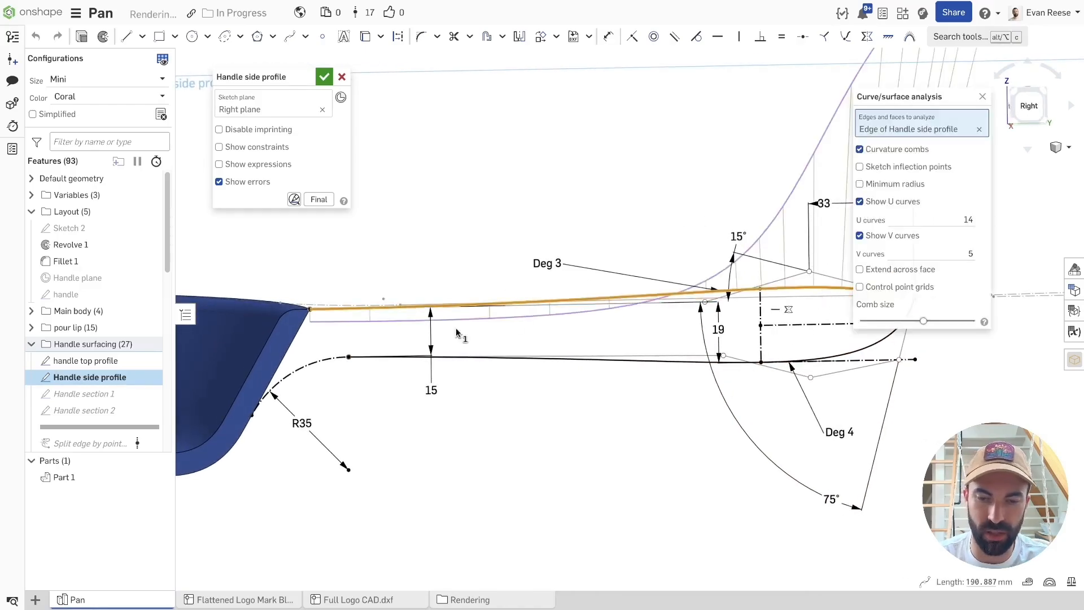
pyautogui.scroll(-5, 532, 350)
pyautogui.press('Escape')
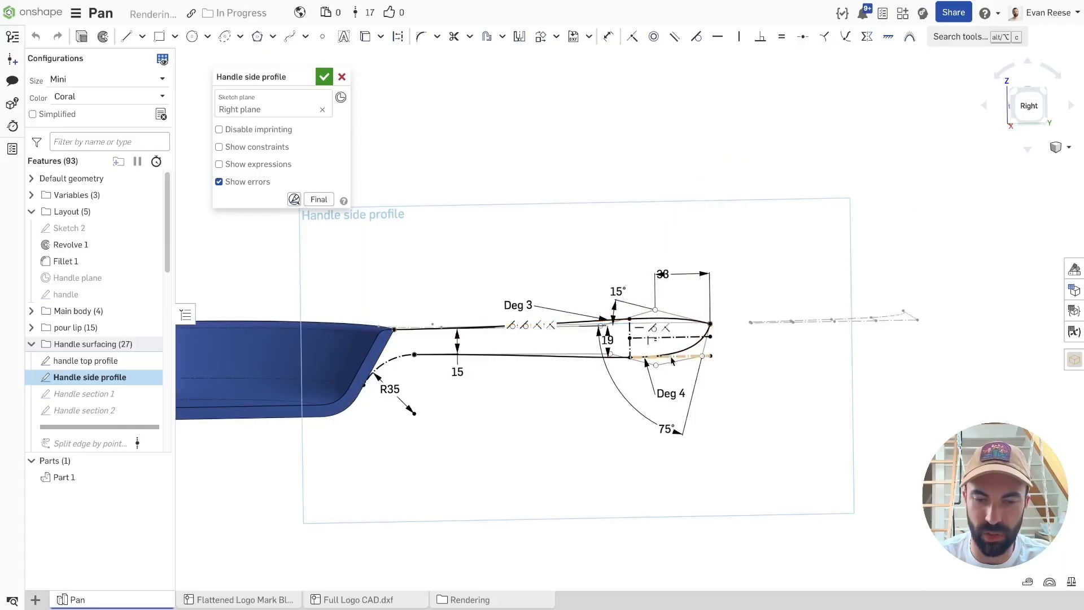
# Examine the construction arc joining the handle's underside to the pan wall, relative to the pan's rim.
pyautogui.scroll(1, 576, 391)
pyautogui.scroll(2, 576, 394)
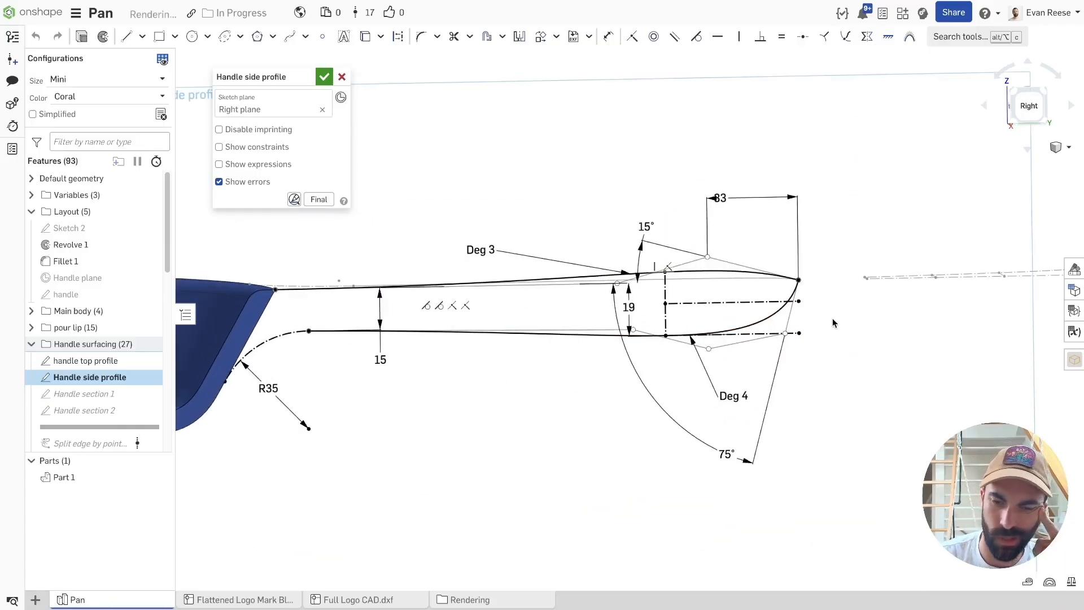
pyautogui.scroll(-1, 832, 318)
pyautogui.moveTo(417, 376); pyautogui.dragTo(491, 374, button='middle')
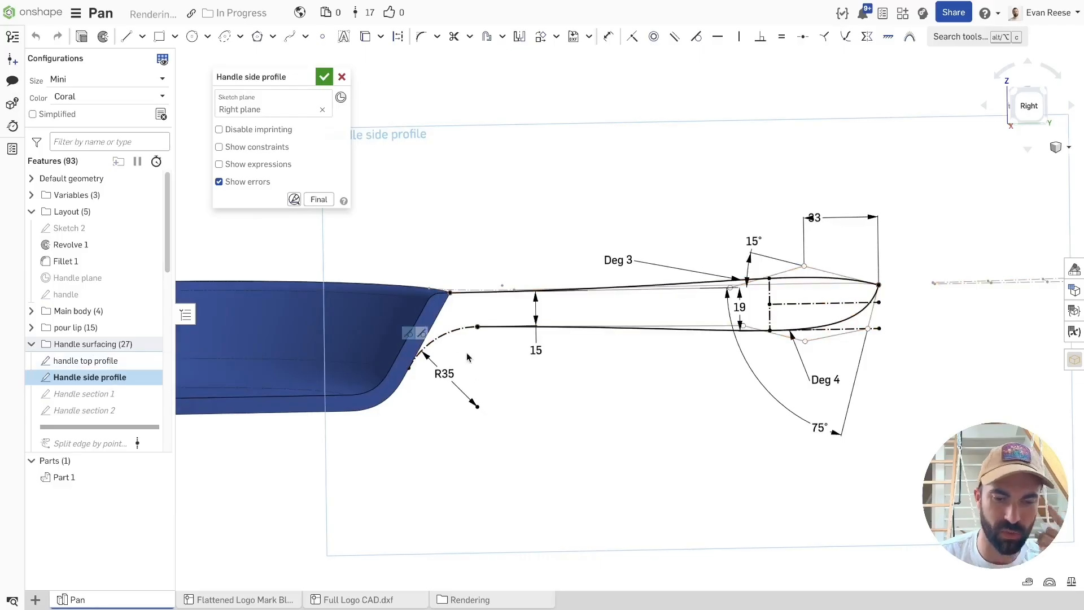
pyautogui.scroll(3, 467, 351)
pyautogui.moveTo(467, 355); pyautogui.dragTo(545, 338, button='middle')
pyautogui.press('d')
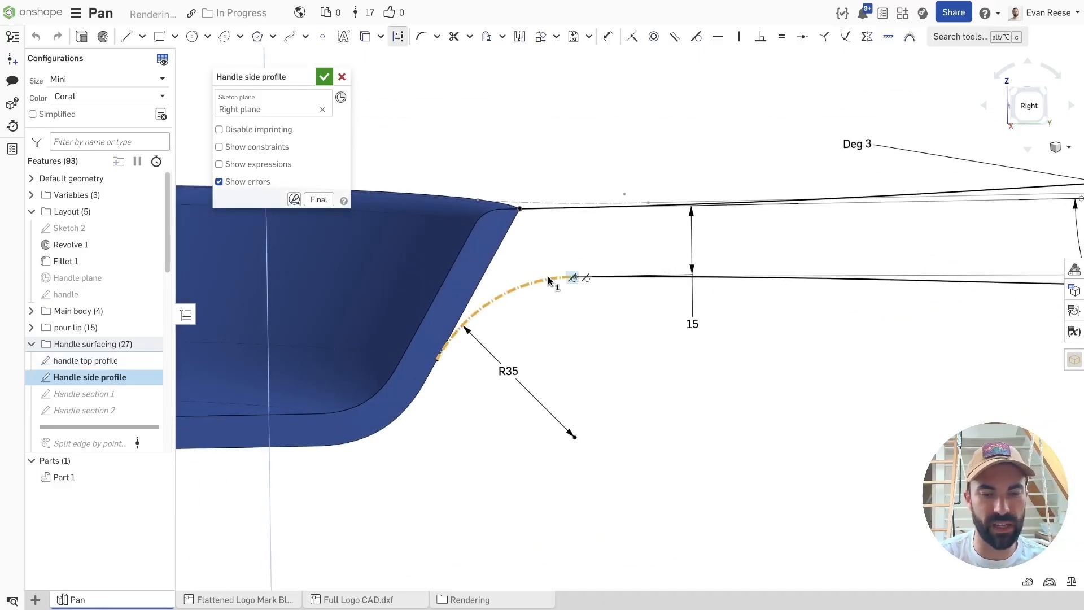
pyautogui.click(544, 280)
pyautogui.moveTo(581, 344); pyautogui.dragTo(543, 342, button='right')
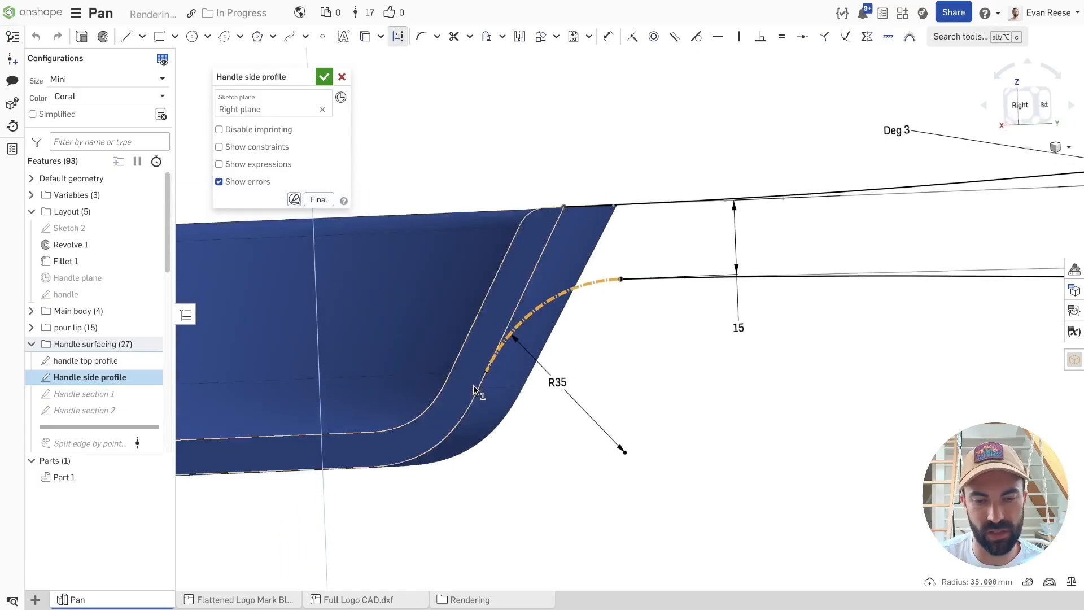
pyautogui.moveTo(480, 382); pyautogui.dragTo(625, 138, button='right')
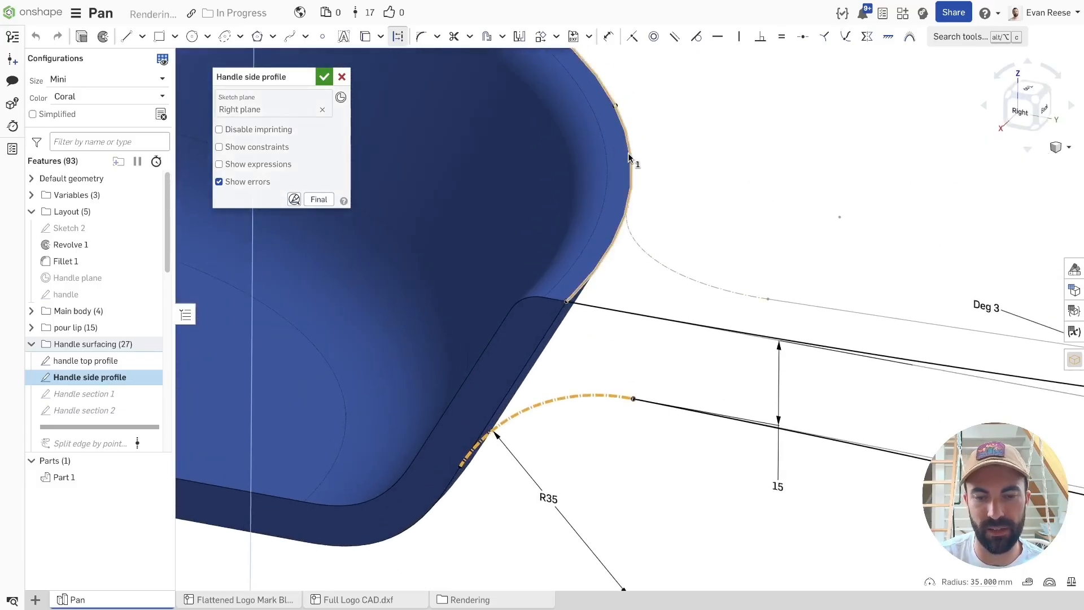
pyautogui.moveTo(782, 218); pyautogui.dragTo(620, 335, button='right')
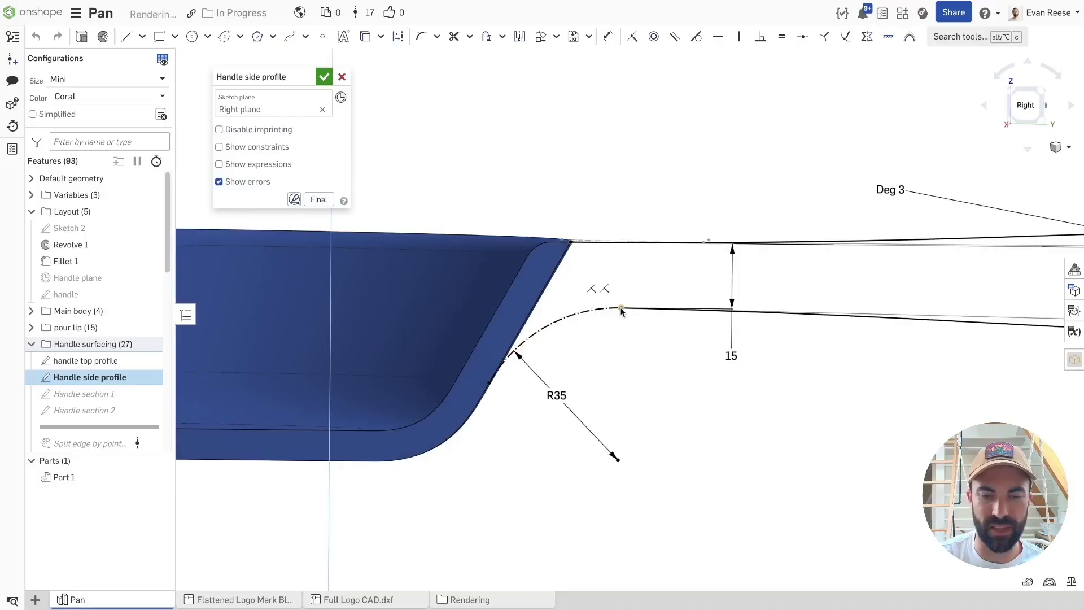
# Inspect the construction arc's two endpoints, open its radius dimension and accept 35 mm.
pyautogui.click(620, 309)
pyautogui.click(486, 383)
pyautogui.moveTo(487, 382); pyautogui.dragTo(607, 421, button='right')
pyautogui.doubleClick(585, 416)
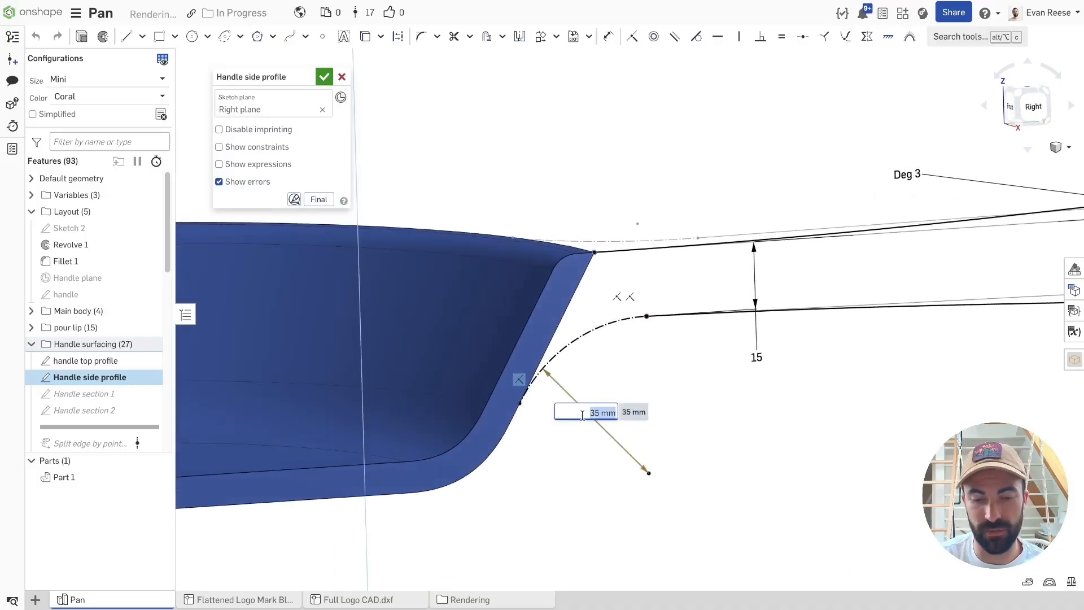
pyautogui.scroll(1, 679, 381)
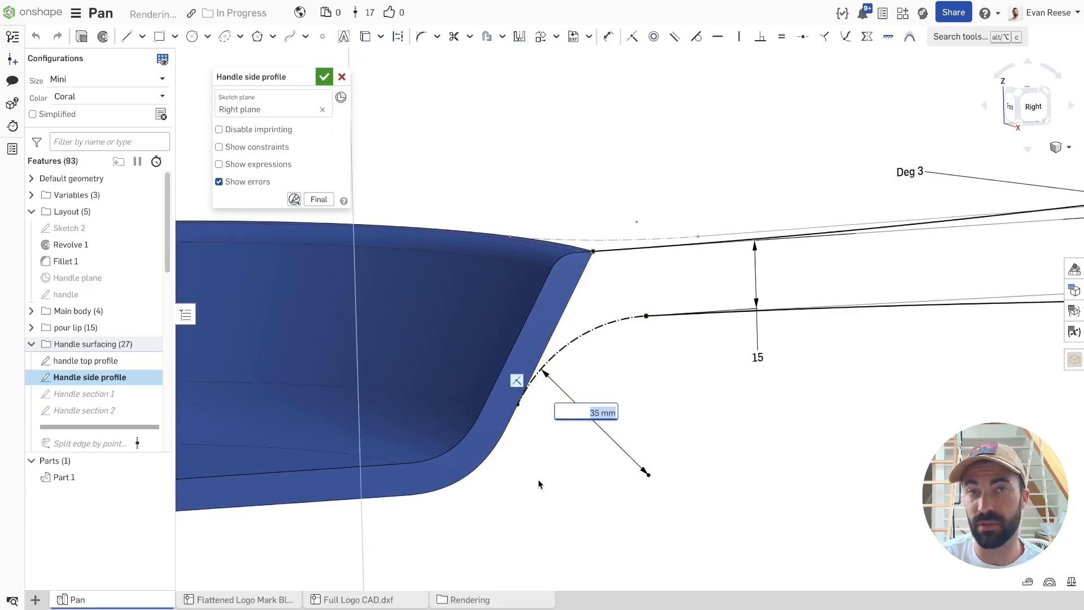
pyautogui.press('Return')
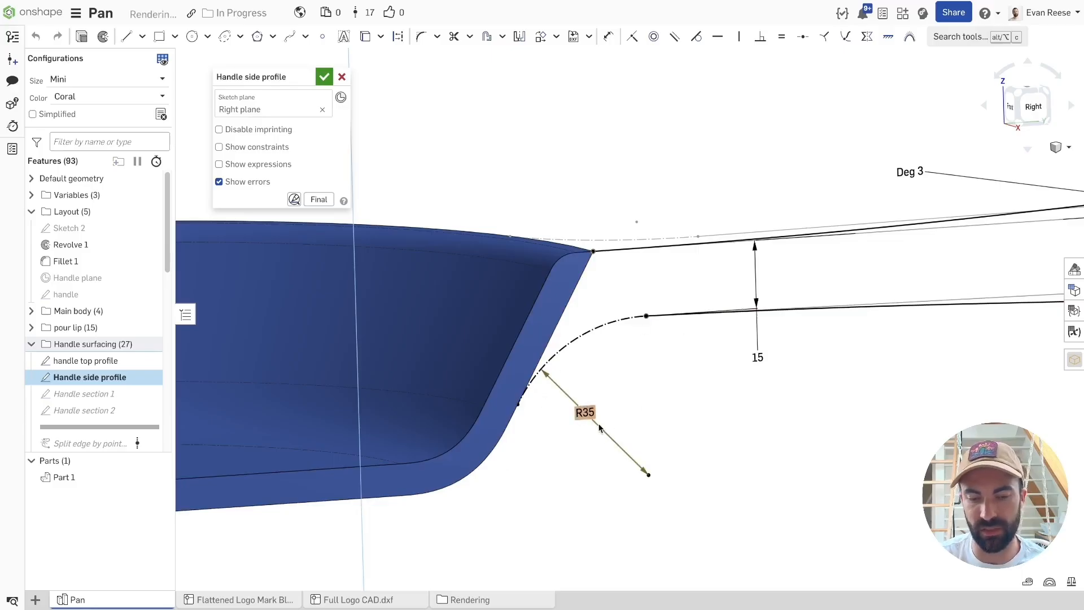
# Accept the Handle side profile sketch and open the Handle section 1 sketch for editing.
pyautogui.scroll(-3, 610, 418)
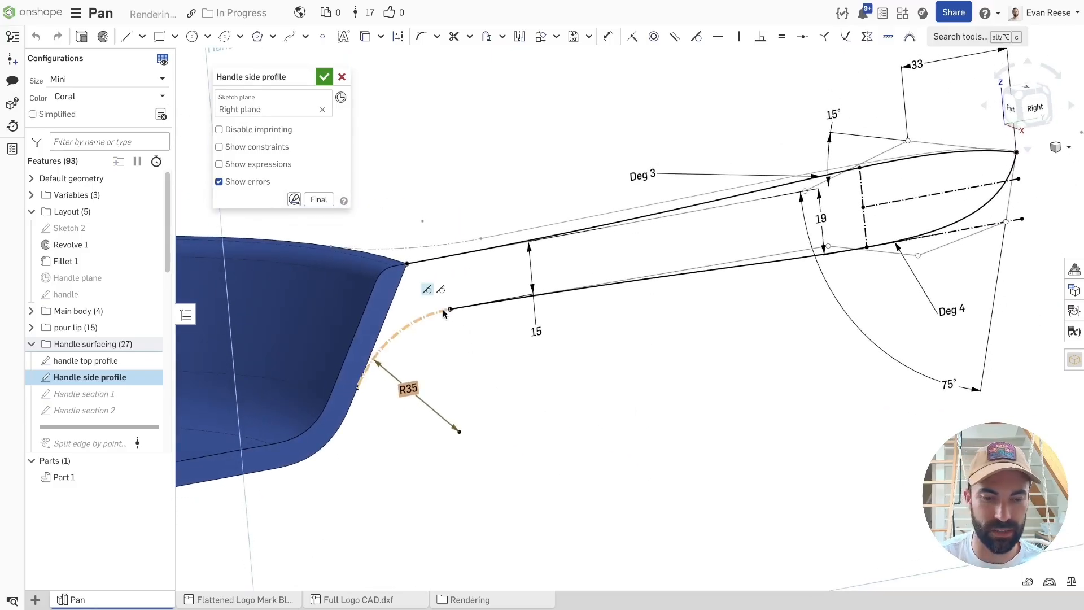
pyautogui.scroll(-2, 636, 394)
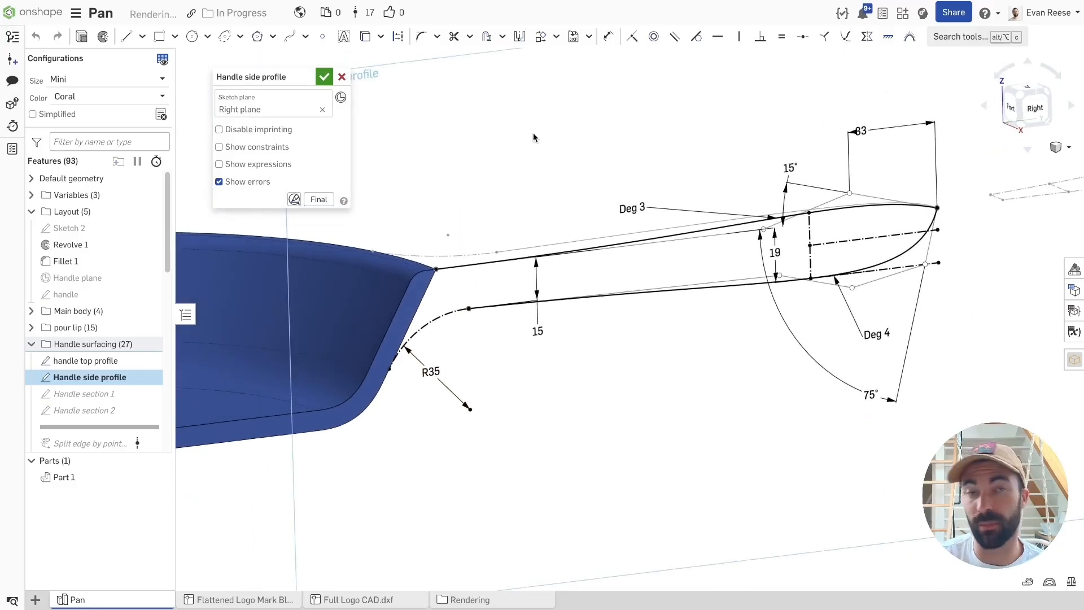
pyautogui.click(317, 81)
pyautogui.scroll(-1, 96, 316)
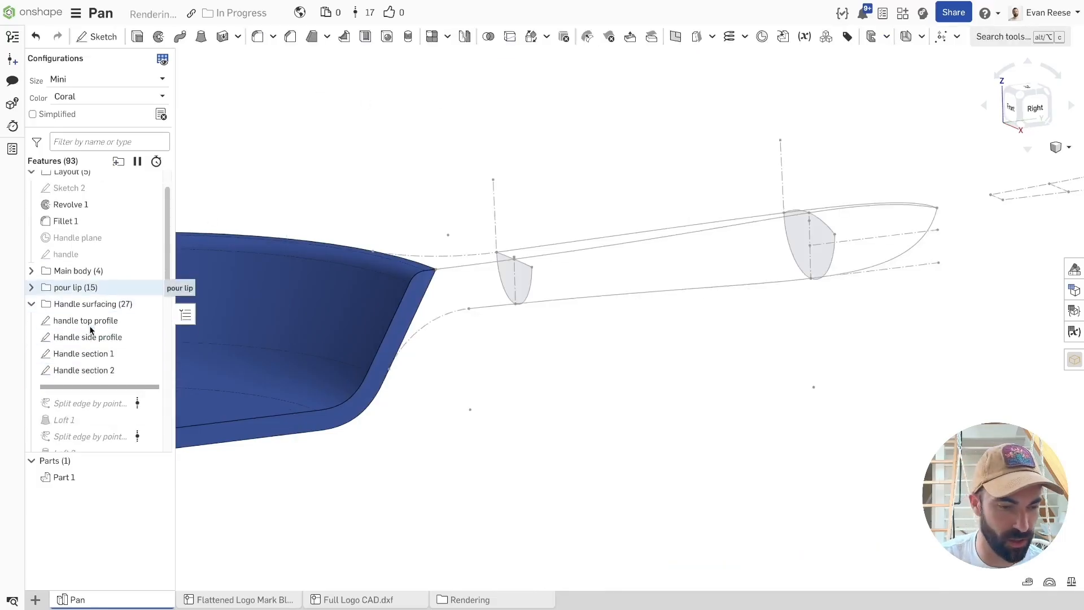
pyautogui.click(103, 356)
pyautogui.doubleClick(103, 356)
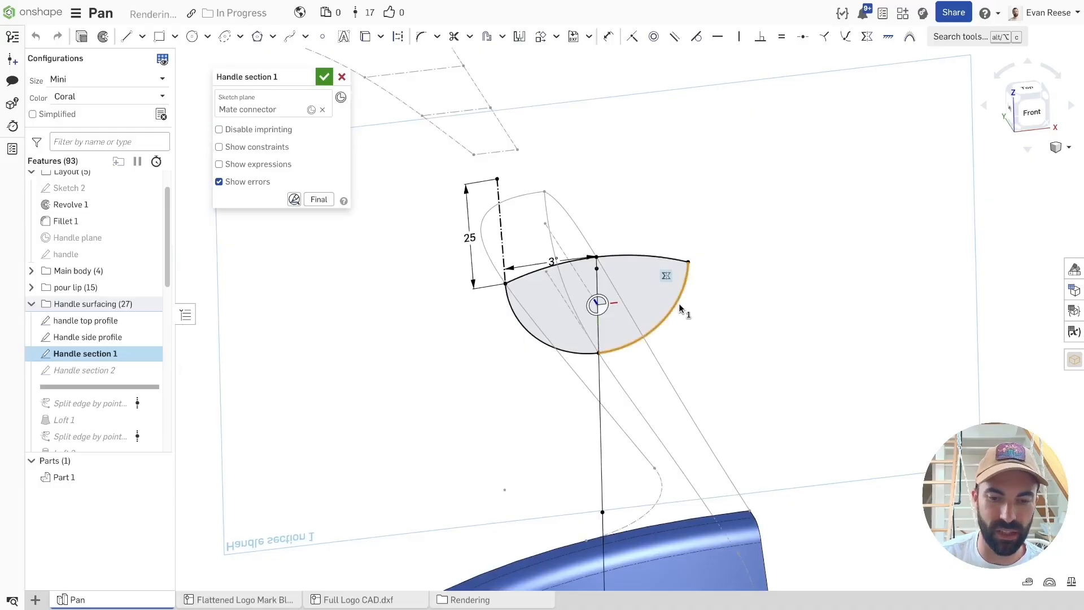
# Inspect the section's lower curves and the vertical construction line at the end of its top arc.
pyautogui.click(719, 307)
pyautogui.click(567, 352)
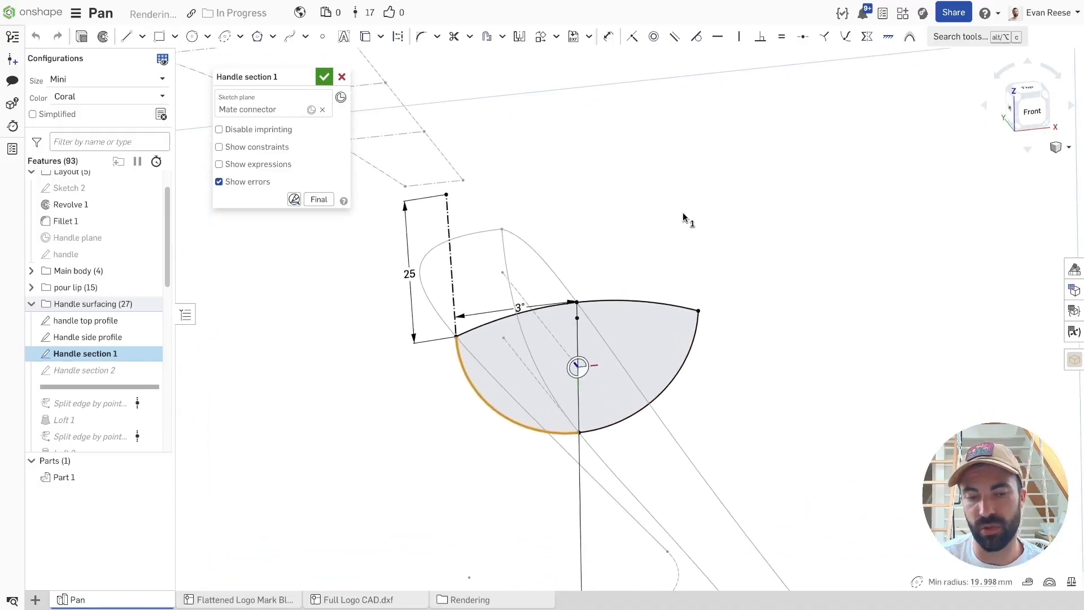
pyautogui.click(696, 199)
pyautogui.click(437, 195)
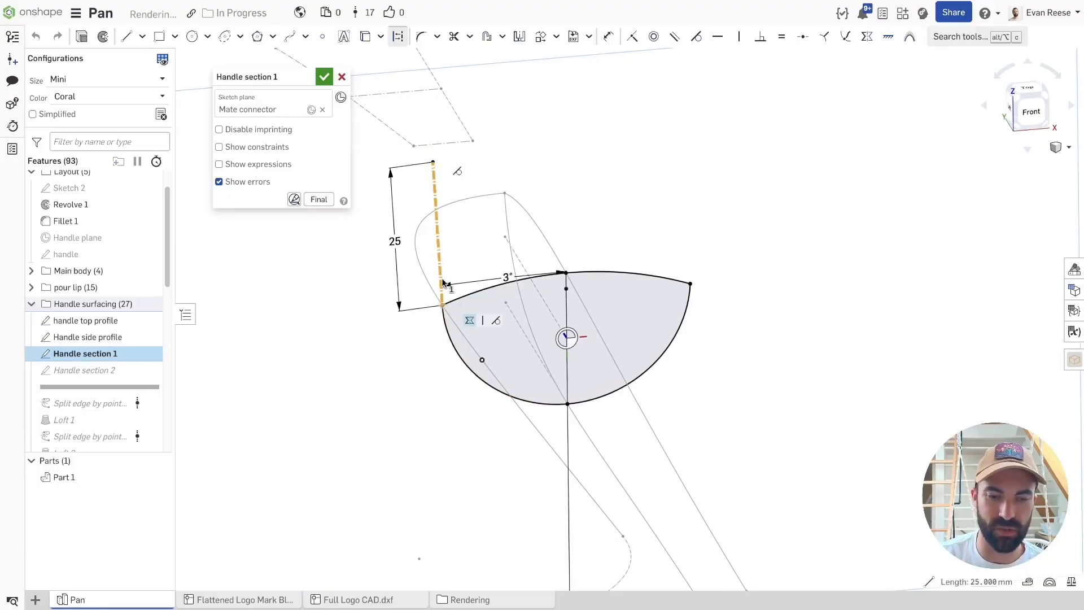
# Sketch a trial three-point arc of about 33.4 mm radius from the handle section's outer corner to its lowest midpoint.
pyautogui.click(425, 283)
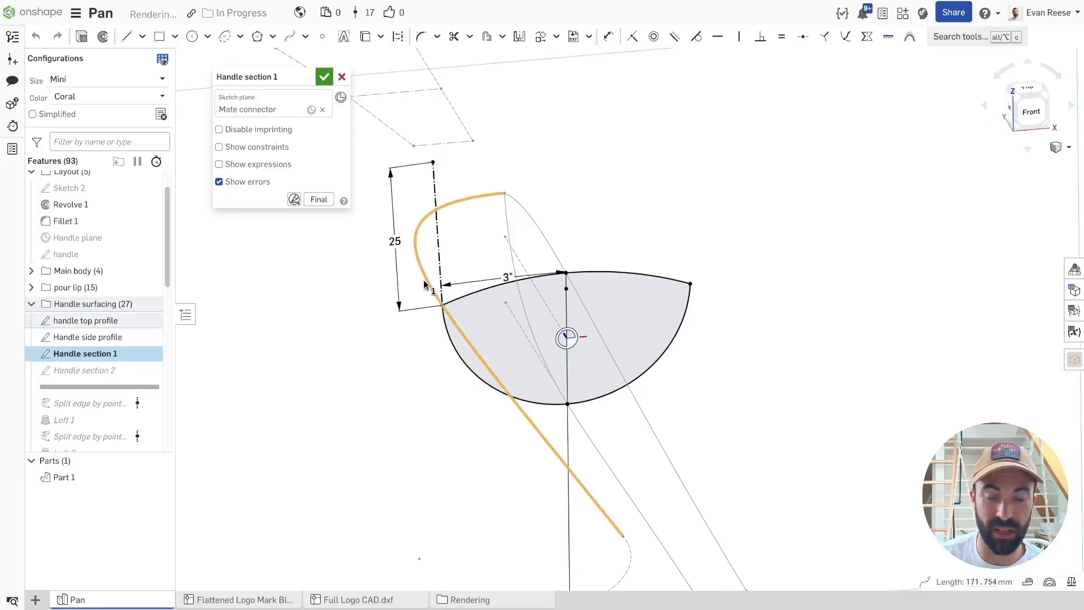
pyautogui.scroll(-5, 424, 283)
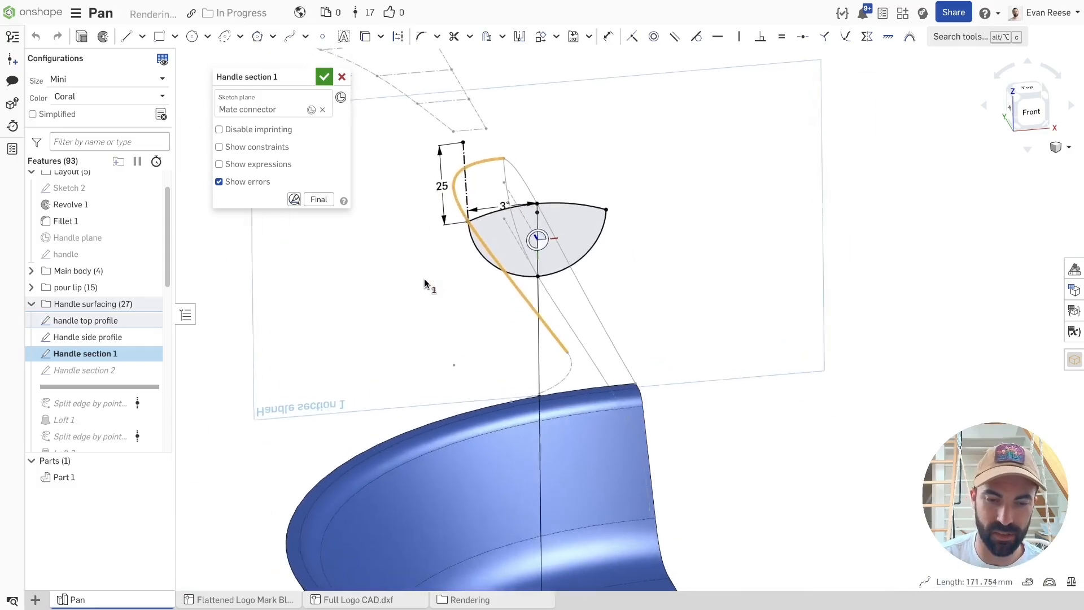
pyautogui.scroll(5, 424, 283)
pyautogui.moveTo(424, 277)
pyautogui.mouseDown(button='right')
pyautogui.moveTo(433, 273)
pyautogui.moveTo(435, 286)
pyautogui.moveTo(414, 288)
pyautogui.moveTo(416, 377)
pyautogui.moveTo(464, 290)
pyautogui.mouseUp(button='right')
pyautogui.moveTo(434, 400); pyautogui.dragTo(428, 403, button='right')
pyautogui.click(427, 403)
pyautogui.press('a')
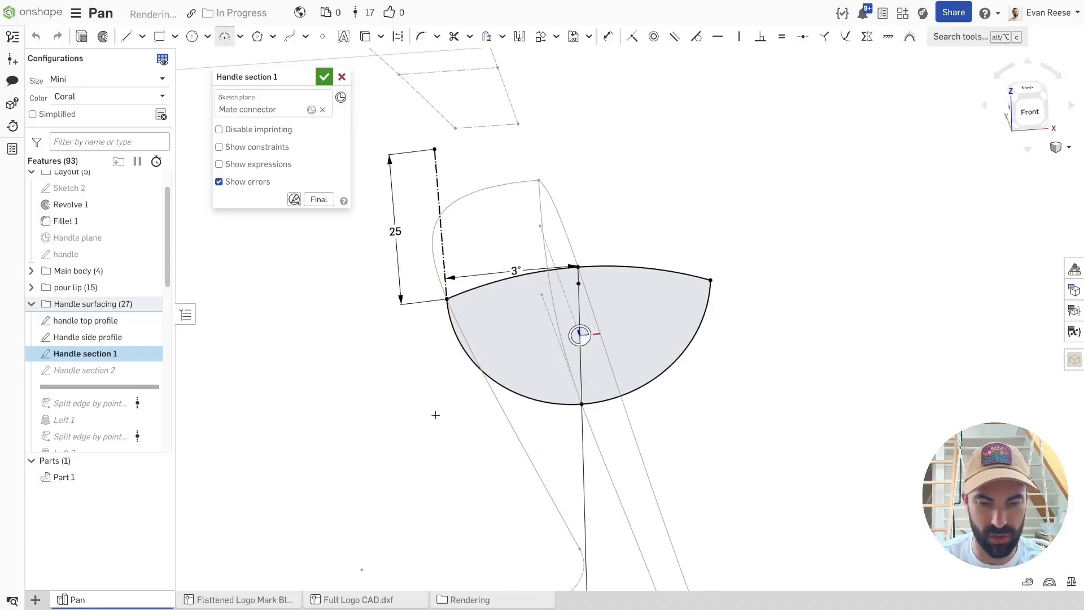
pyautogui.click(446, 298)
pyautogui.click(582, 404)
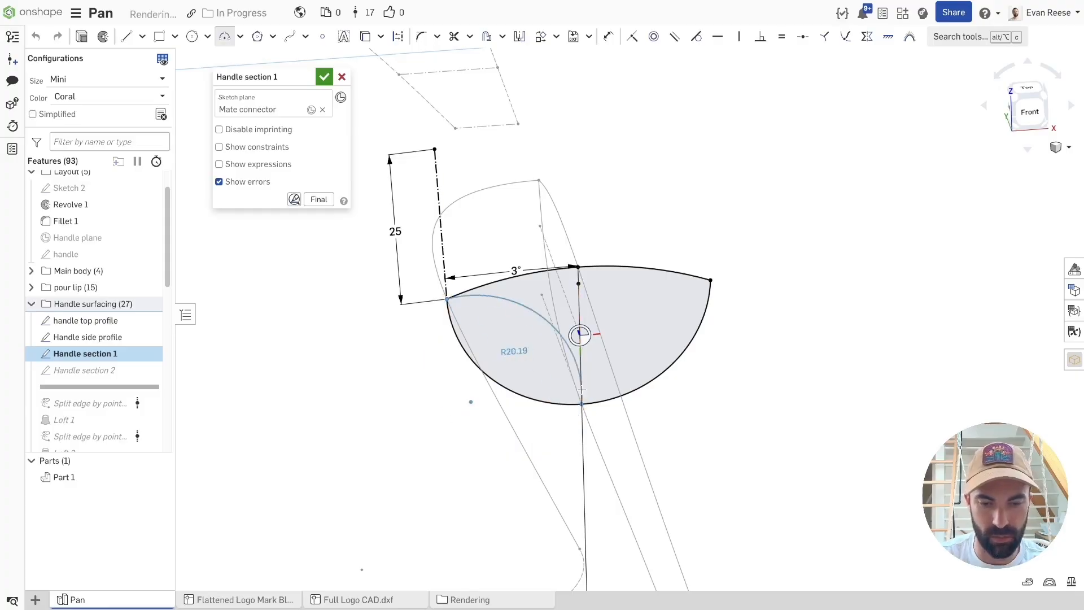
pyautogui.click(560, 398)
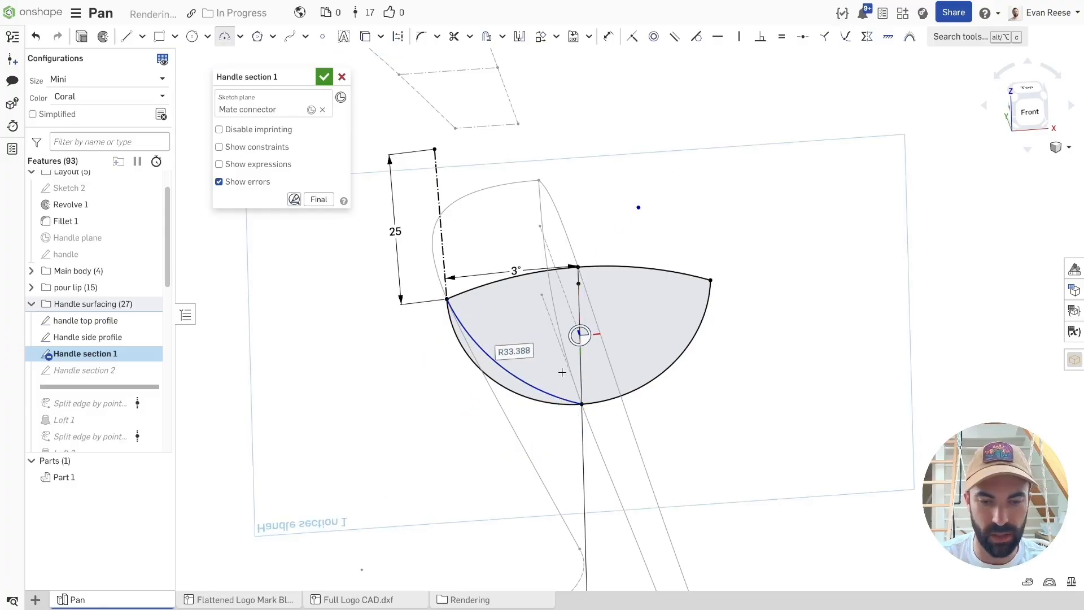
# Constrain the trial arc's center point coincident with the Right plane.
pyautogui.press('Escape')
pyautogui.press('d')
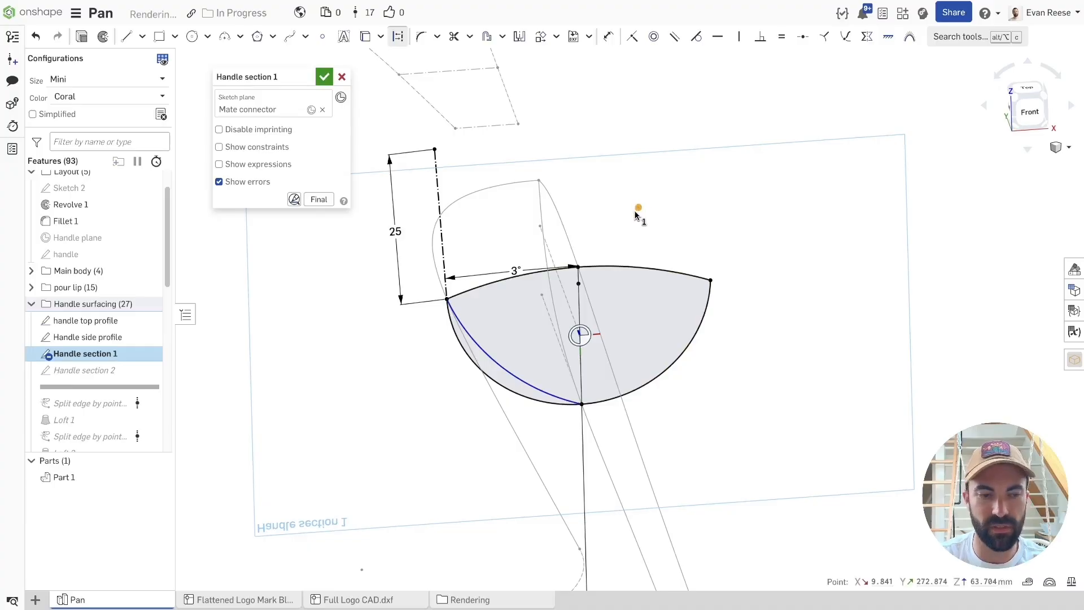
pyautogui.scroll(2, 85, 237)
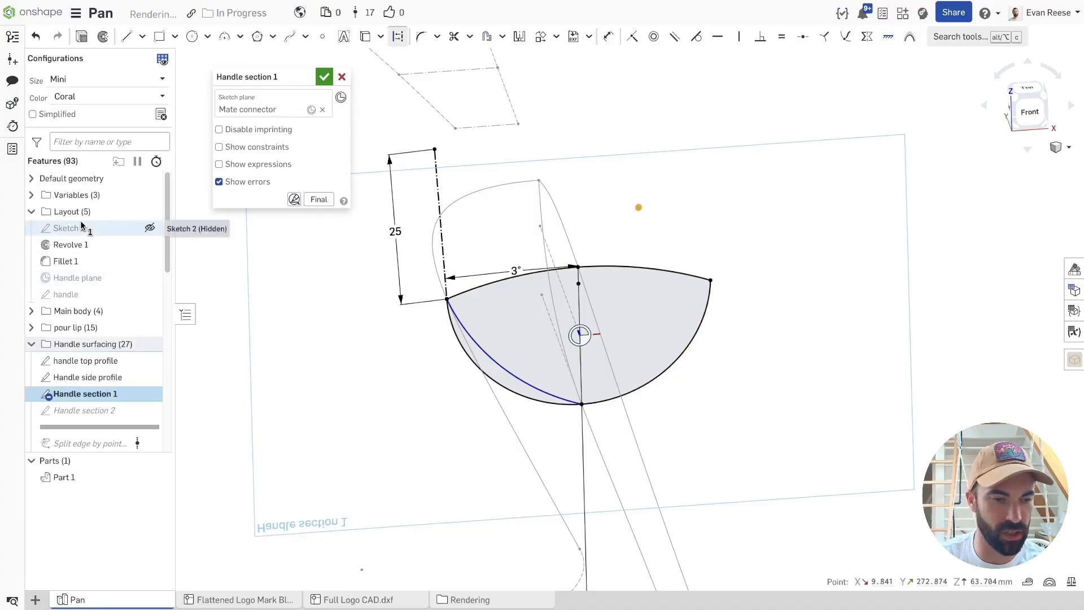
pyautogui.click(31, 178)
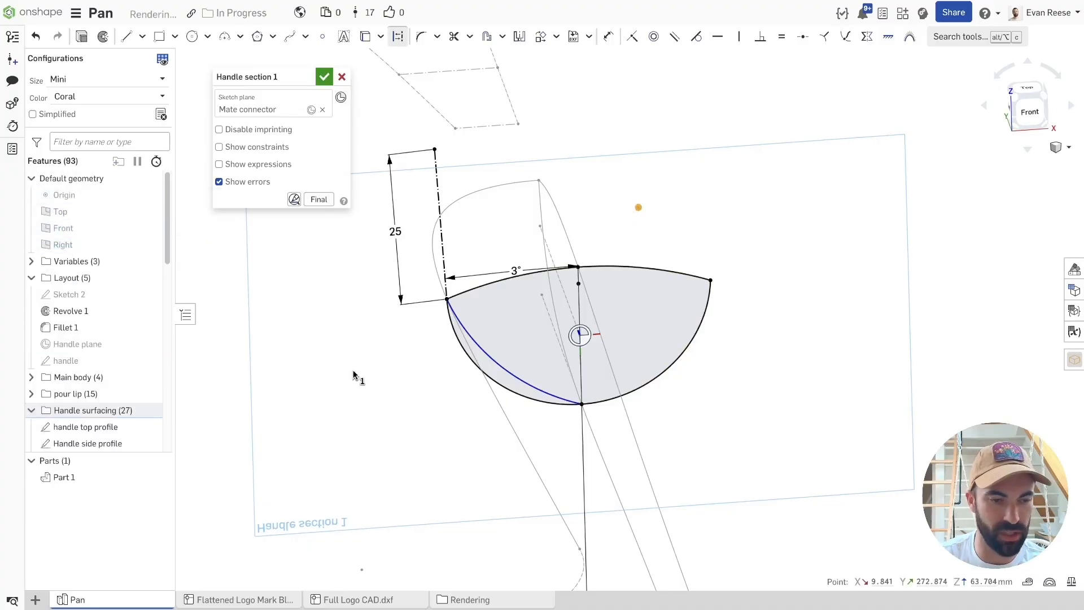
pyautogui.press('i')
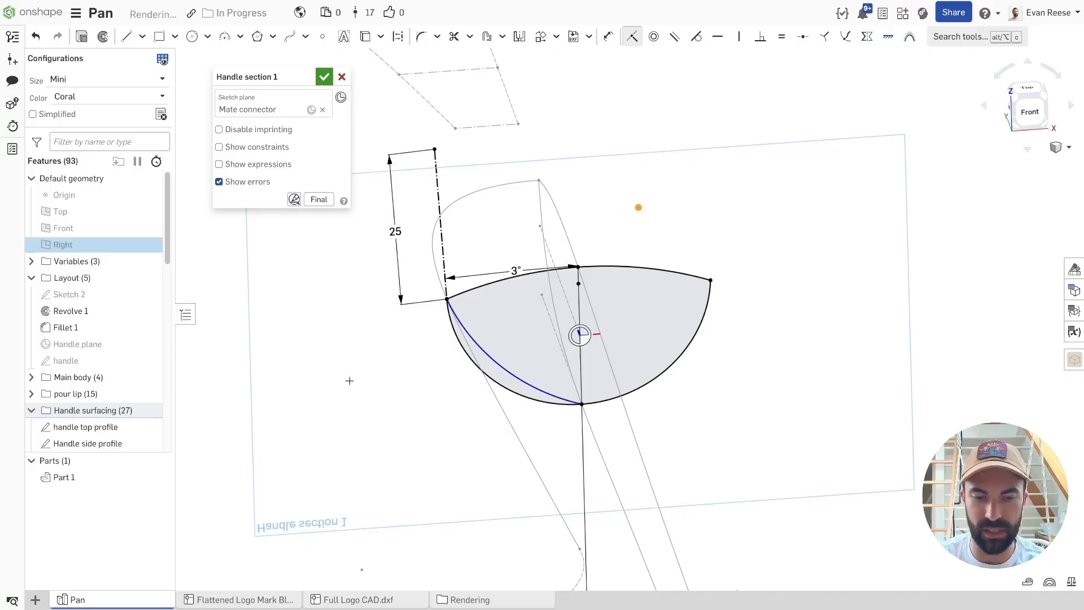
pyautogui.press('n')
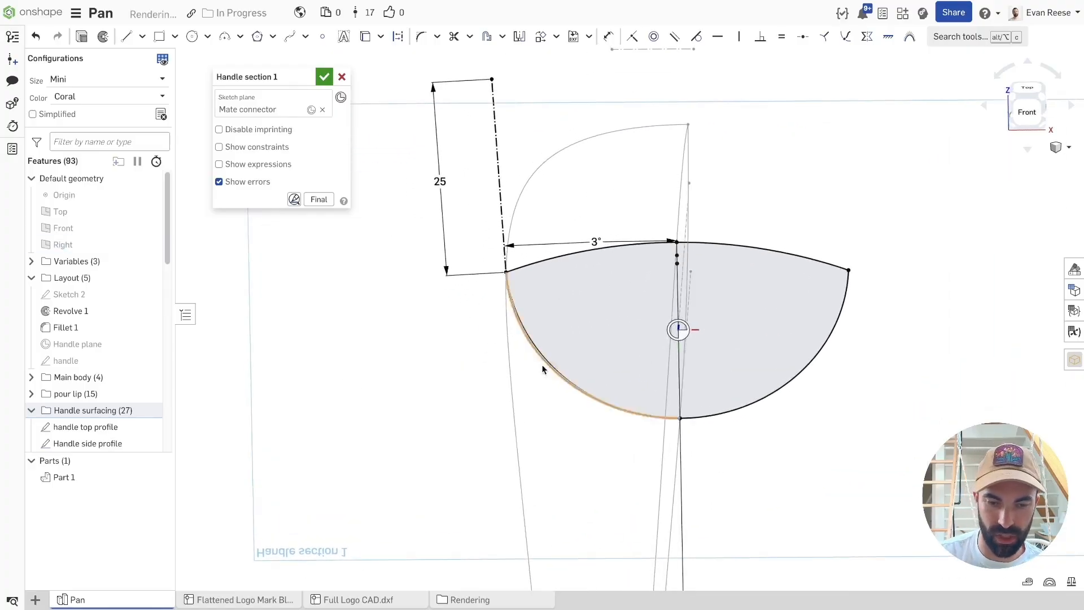
pyautogui.scroll(5, 540, 374)
pyautogui.click(509, 348)
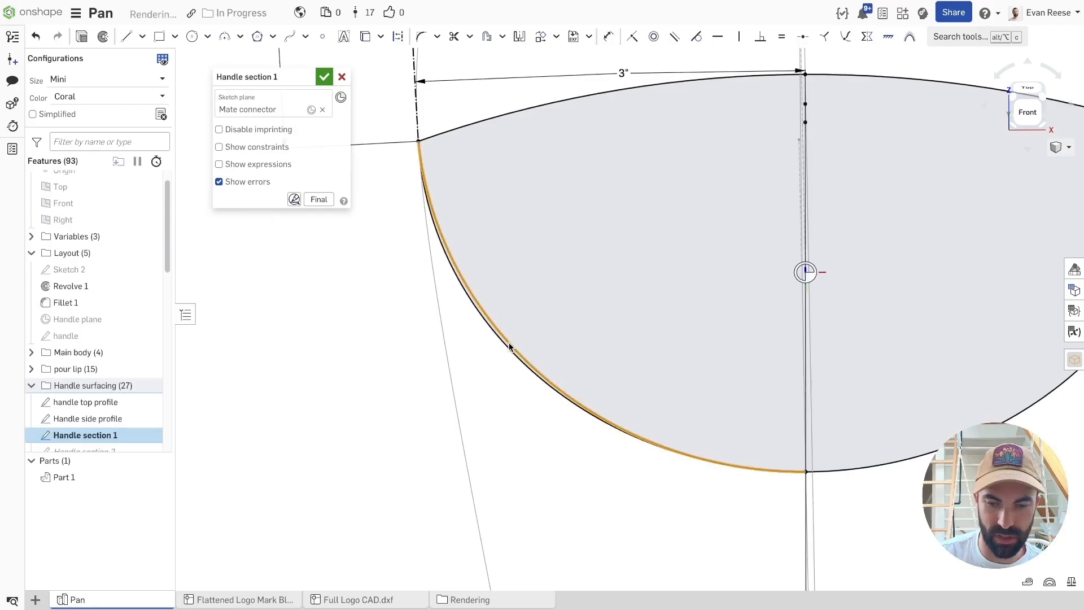
pyautogui.scroll(-3, 509, 342)
pyautogui.press('Escape')
# Draw a construction line about 10.4 mm long from the section's outer corner, angled up and away from the profile.
pyautogui.press('l')
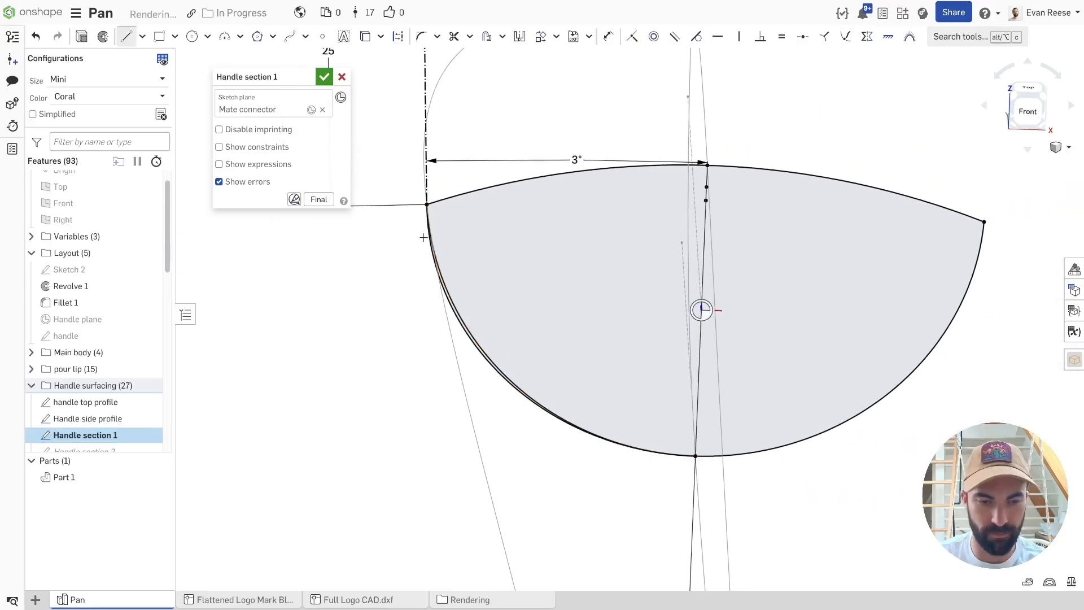
pyautogui.click(427, 204)
pyautogui.press('q')
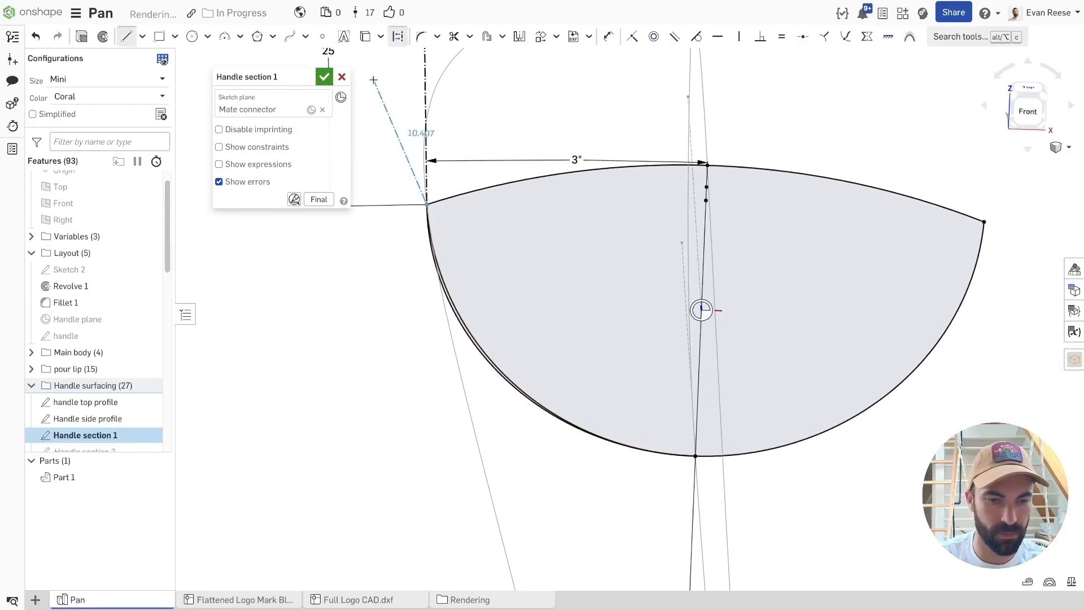
pyautogui.click(374, 80)
pyautogui.press('Escape')
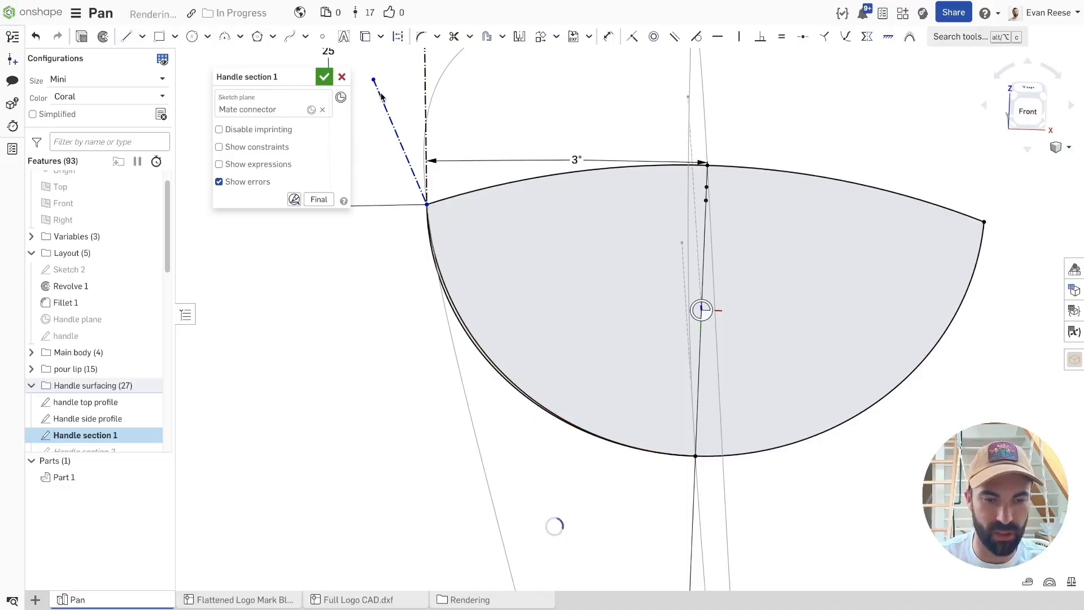
# Try making the short construction line tangent to the section's original arc and extending its endpoint, and undo both changes.
pyautogui.click(434, 248)
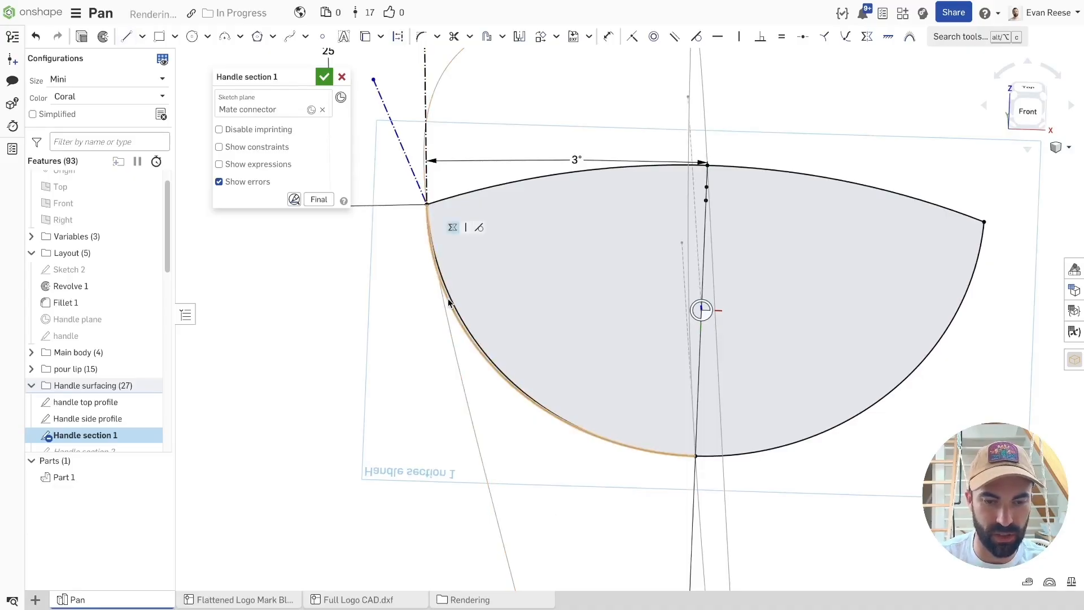
pyautogui.click(386, 303)
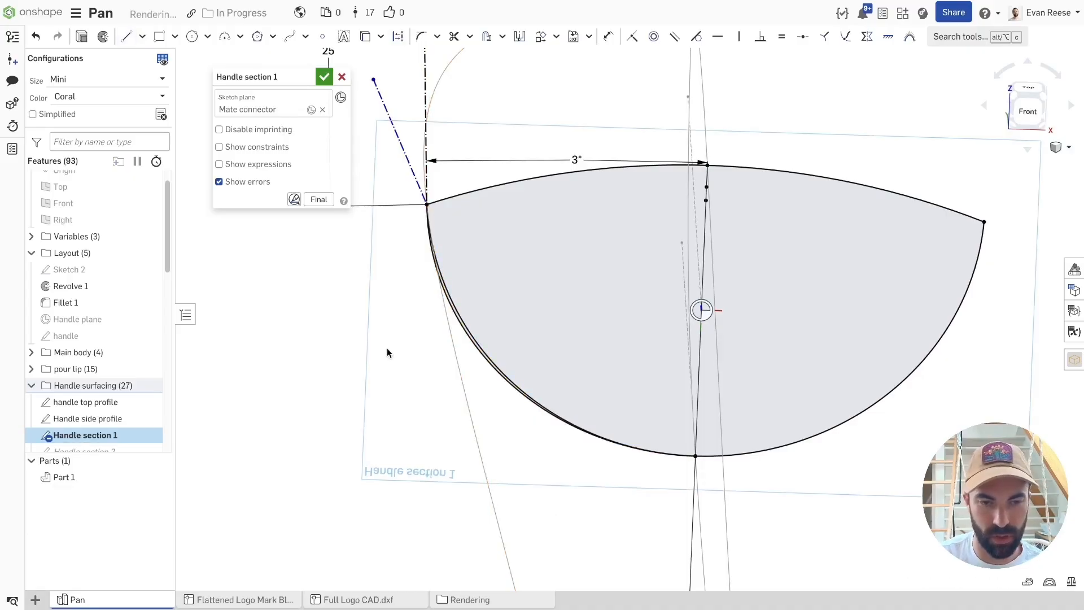
pyautogui.scroll(-2, 393, 175)
pyautogui.moveTo(393, 175); pyautogui.dragTo(489, 291, button='middle')
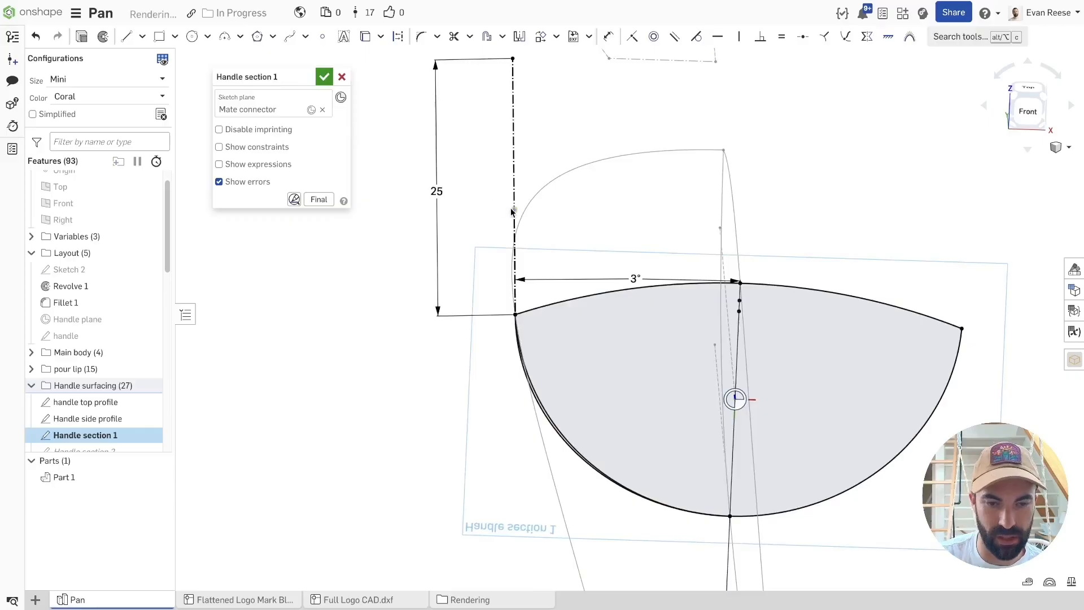
pyautogui.moveTo(513, 209); pyautogui.dragTo(516, 157)
pyautogui.moveTo(549, 68); pyautogui.dragTo(549, 60)
pyautogui.scroll(2, 549, 60)
pyautogui.moveTo(549, 60); pyautogui.dragTo(545, 117, button='middle')
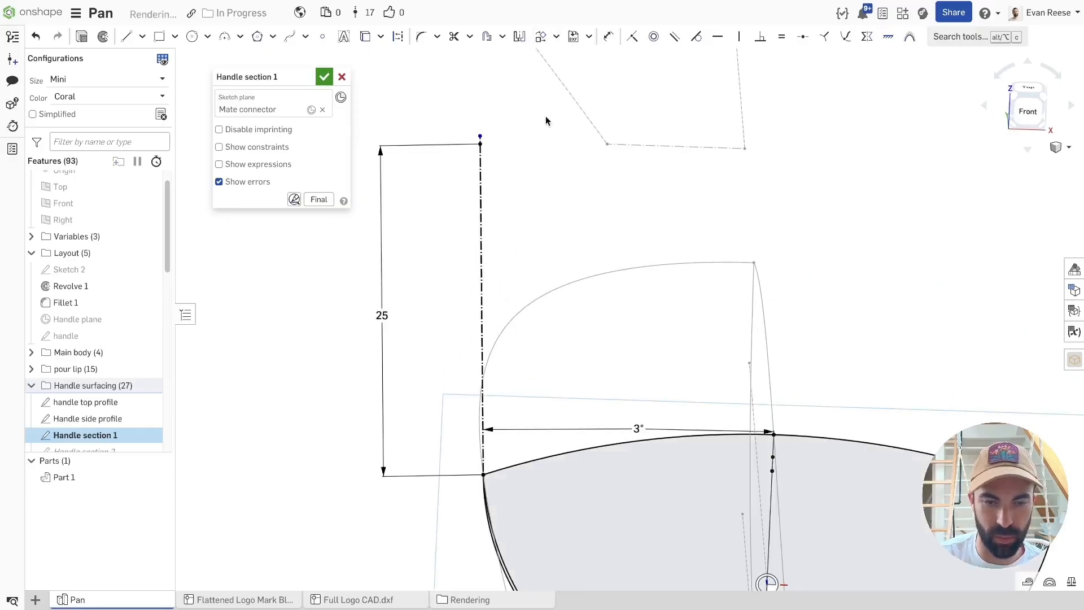
pyautogui.hotkey('ctrl', 'z')
pyautogui.moveTo(523, 242)
pyautogui.mouseDown(button='middle')
pyautogui.moveTo(529, 216)
pyautogui.moveTo(496, 122)
pyautogui.mouseUp(button='middle')
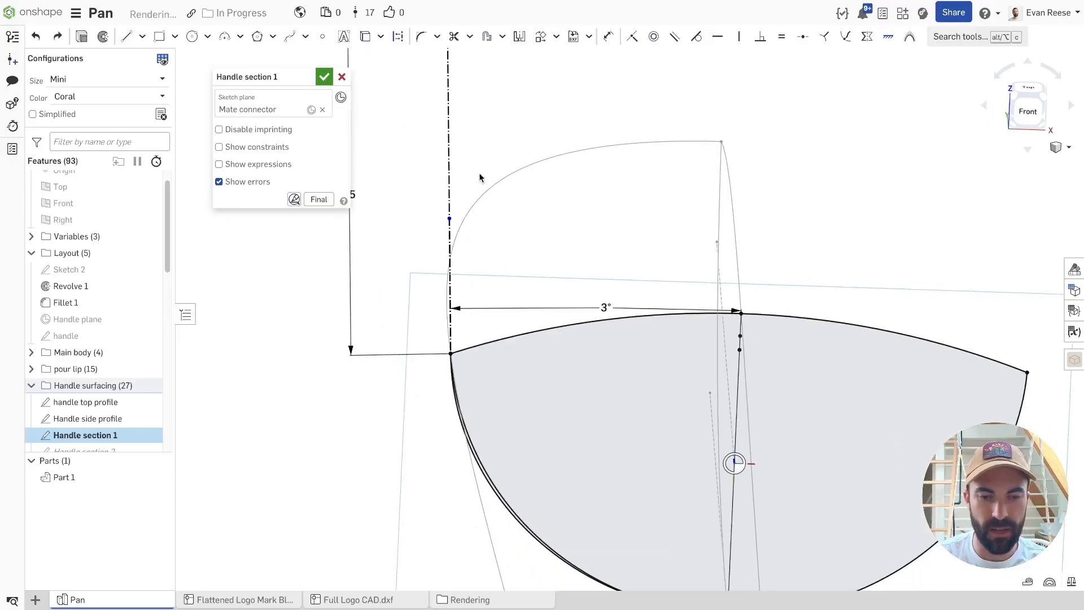
pyautogui.hotkey('ctrl', 'z')
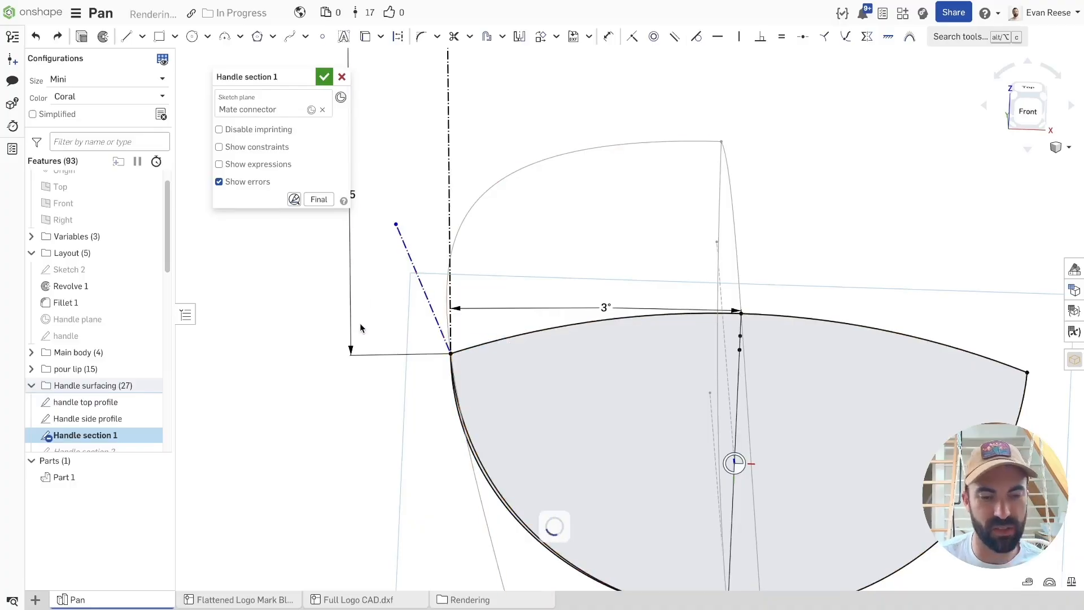
# Make the short construction line tangent to the trial arc and compare its direction with the 25 mm construction line.
pyautogui.click(450, 338)
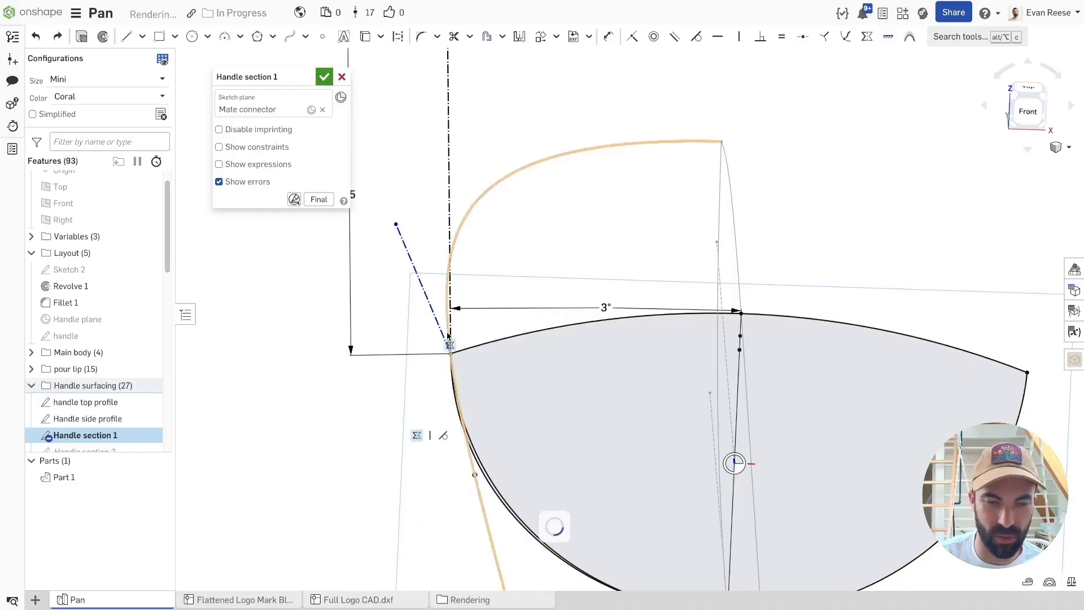
pyautogui.scroll(-3, 510, 145)
pyautogui.moveTo(501, 192); pyautogui.dragTo(493, 335, button='right')
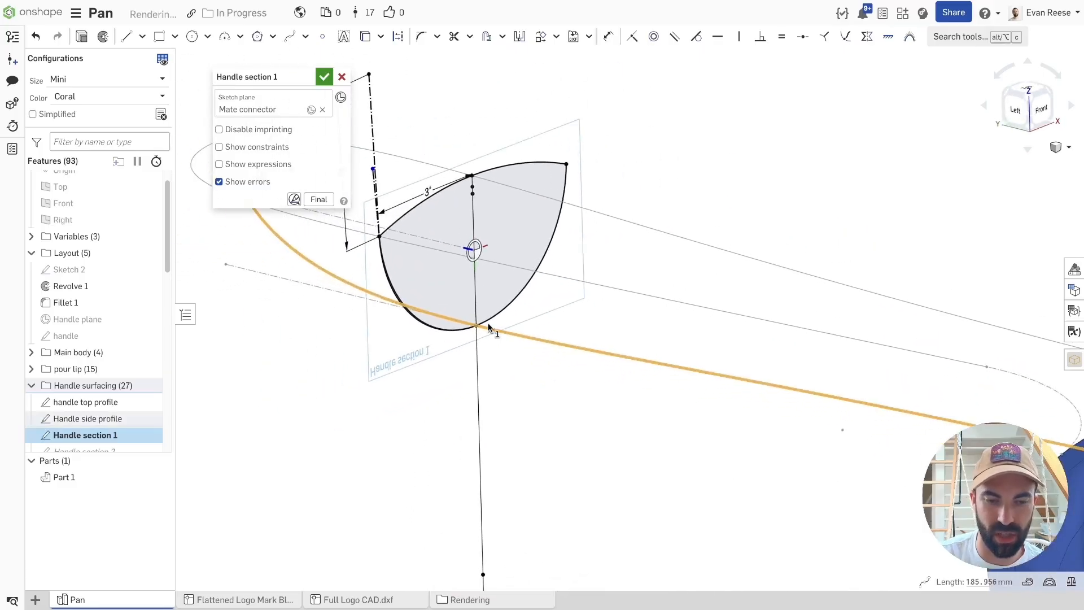
pyautogui.press('n')
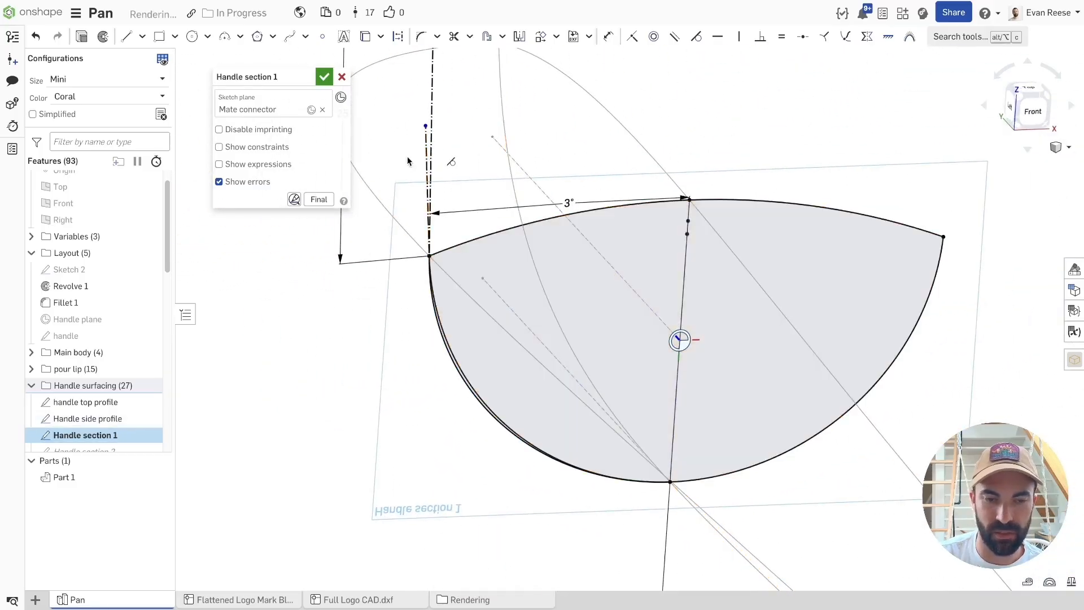
# Delete the short construction line and the trial arc from the handle section sketch.
pyautogui.click(424, 150)
pyautogui.press('Delete')
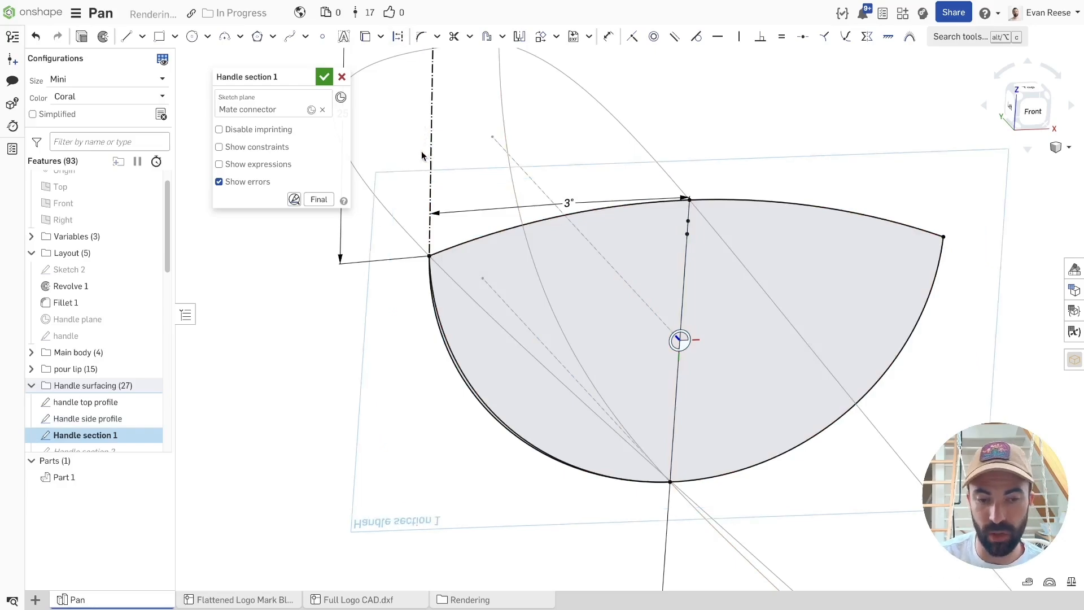
pyautogui.moveTo(384, 229); pyautogui.dragTo(400, 229, button='right')
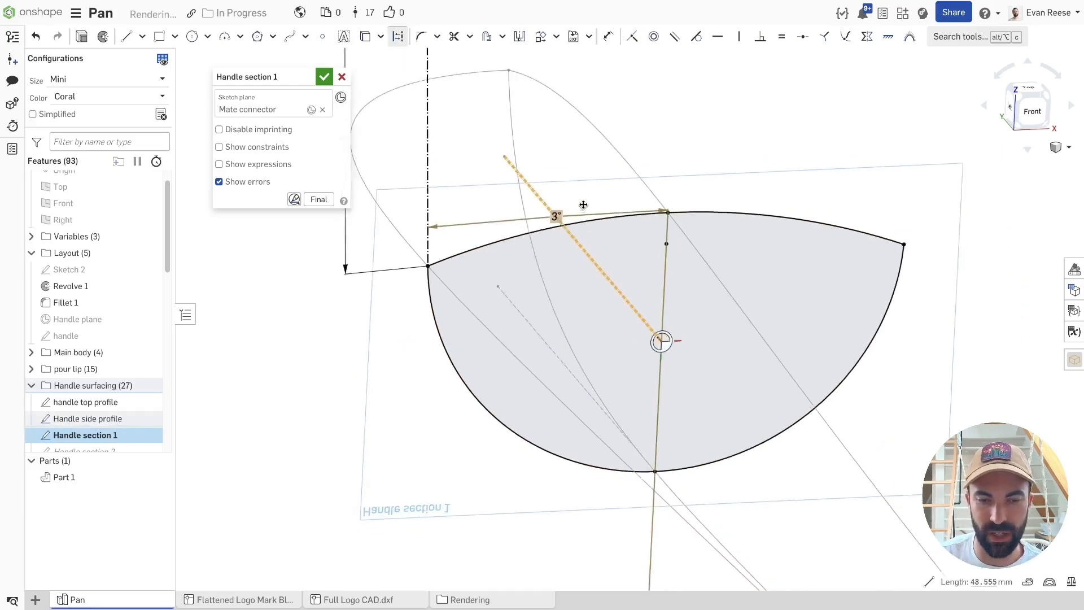
# Move the 3° angle dimension above the section profile and delete it.
pyautogui.moveTo(531, 233); pyautogui.dragTo(531, 142)
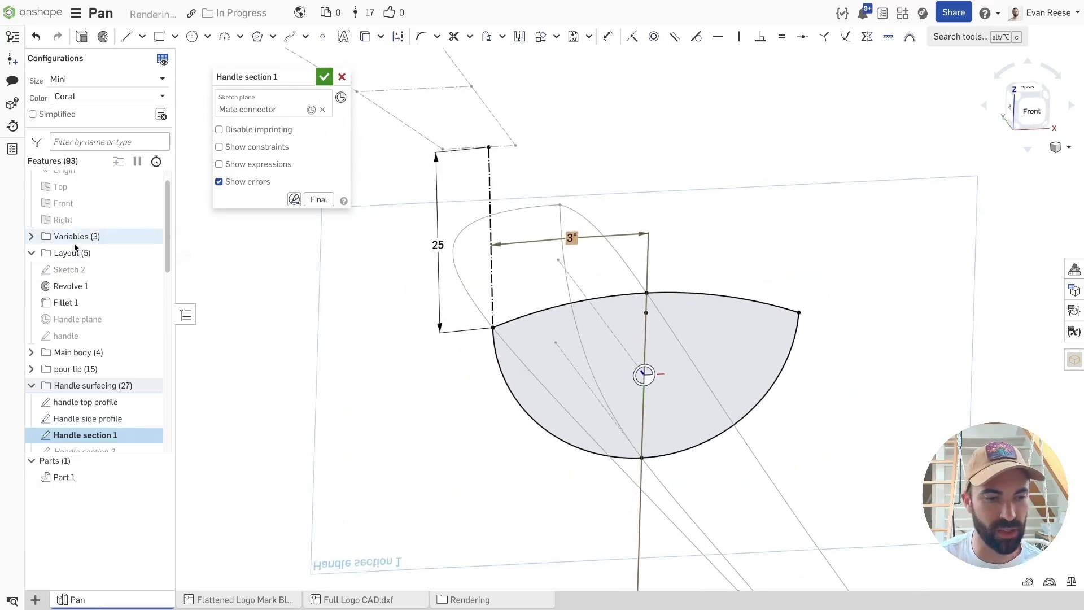
pyautogui.click(71, 220)
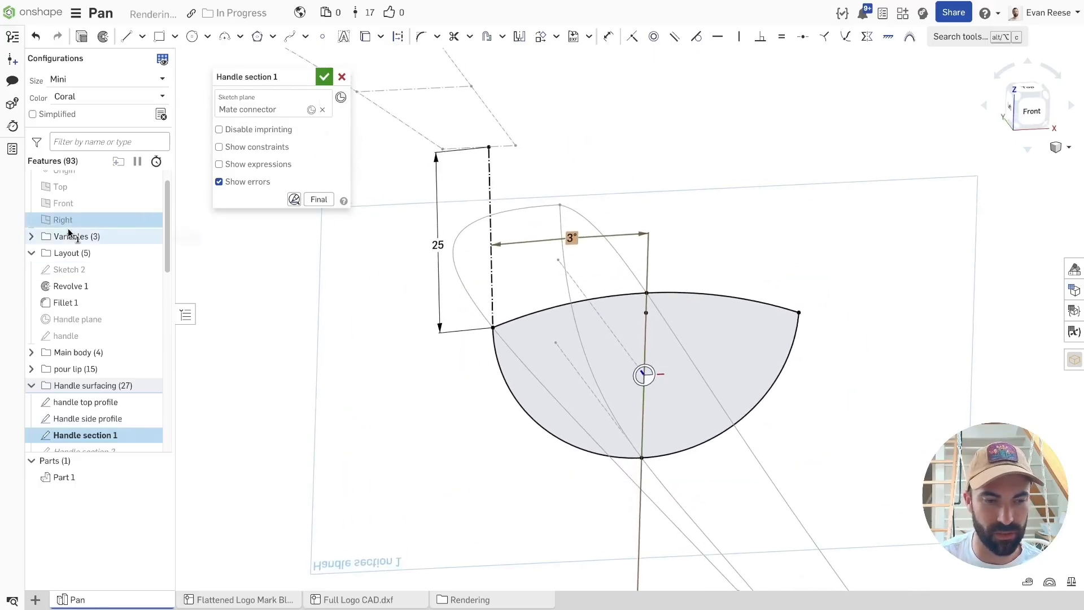
pyautogui.click(625, 180)
pyautogui.press('Delete')
# Dimension the angle between the Right plane and the 25 mm construction line as 3 degrees and accept the sketch.
pyautogui.press('d')
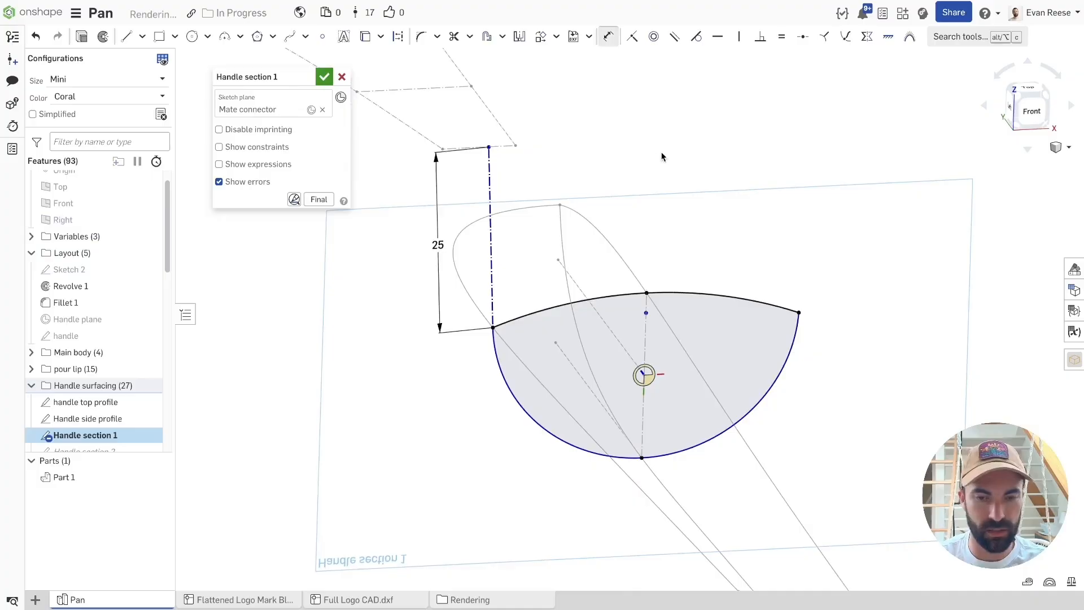
pyautogui.click(88, 222)
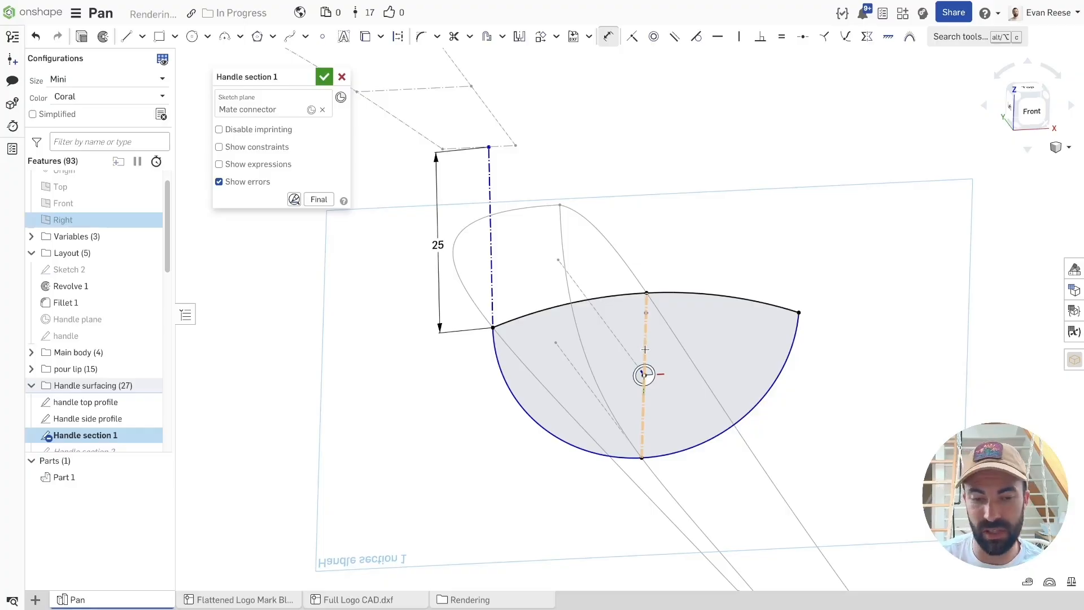
pyautogui.click(484, 241)
pyautogui.click(646, 339)
pyautogui.click(564, 174)
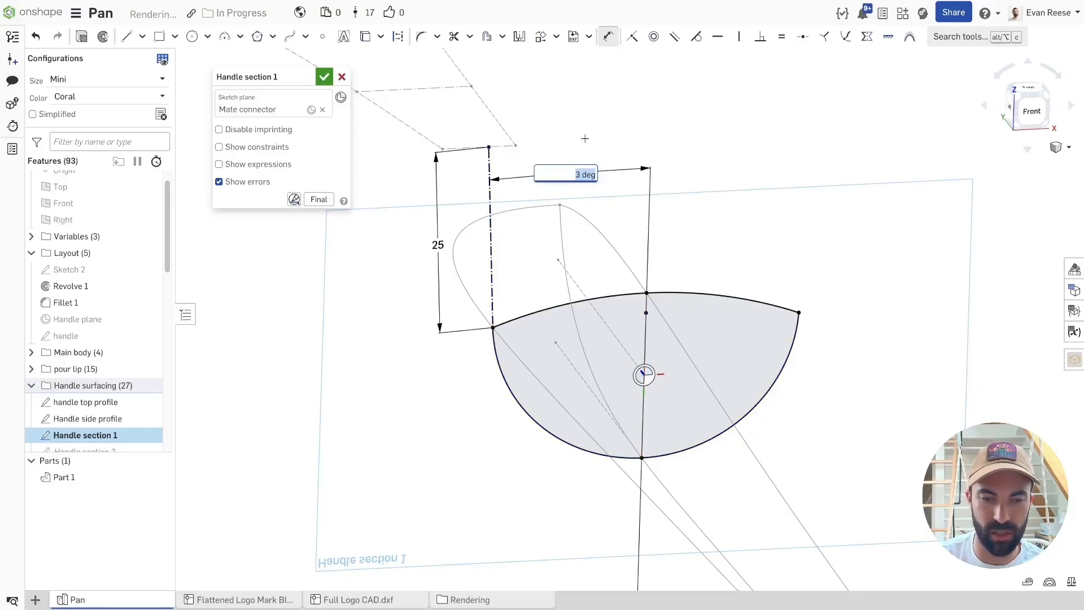
pyautogui.click(324, 76)
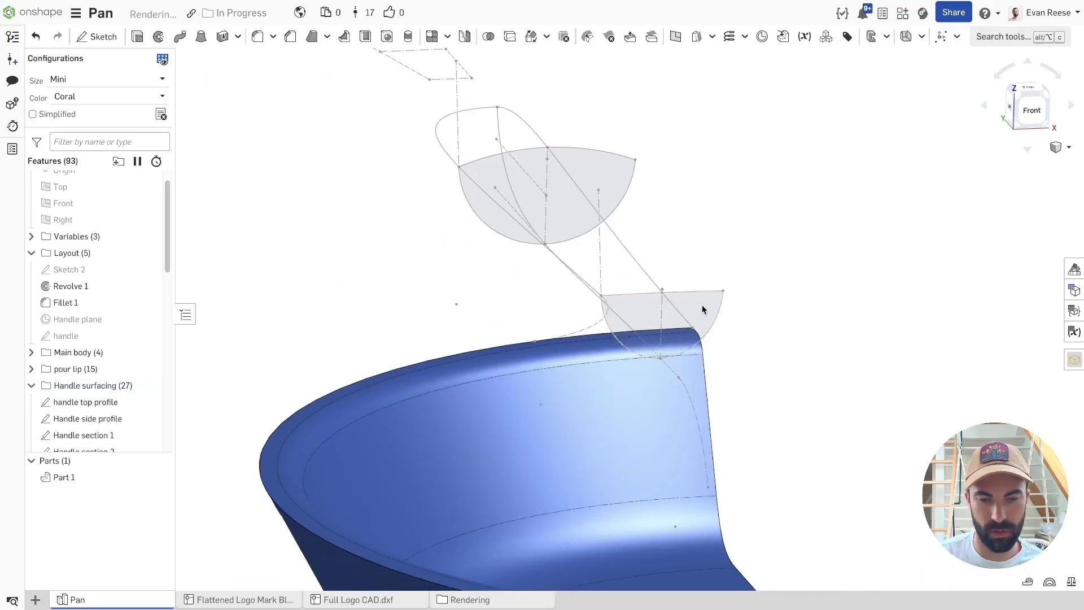
# Hide the handle top profile, Handle section 1 and Handle section 2 sketches, leaving the handle side profile shown.
pyautogui.click(703, 305)
pyautogui.click(673, 305)
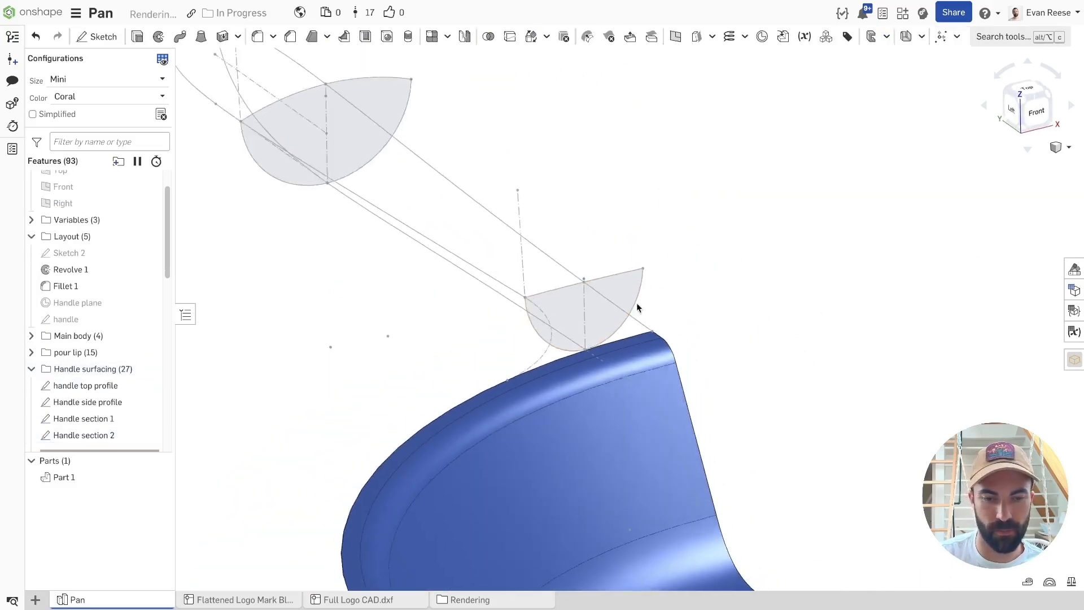
pyautogui.scroll(-4, 119, 384)
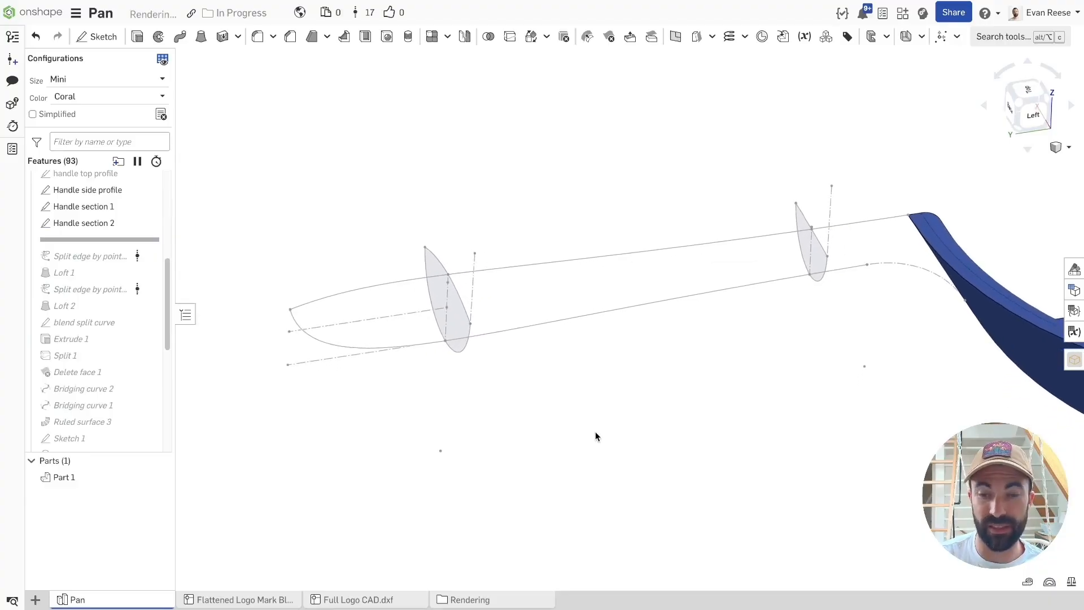
pyautogui.press('y')
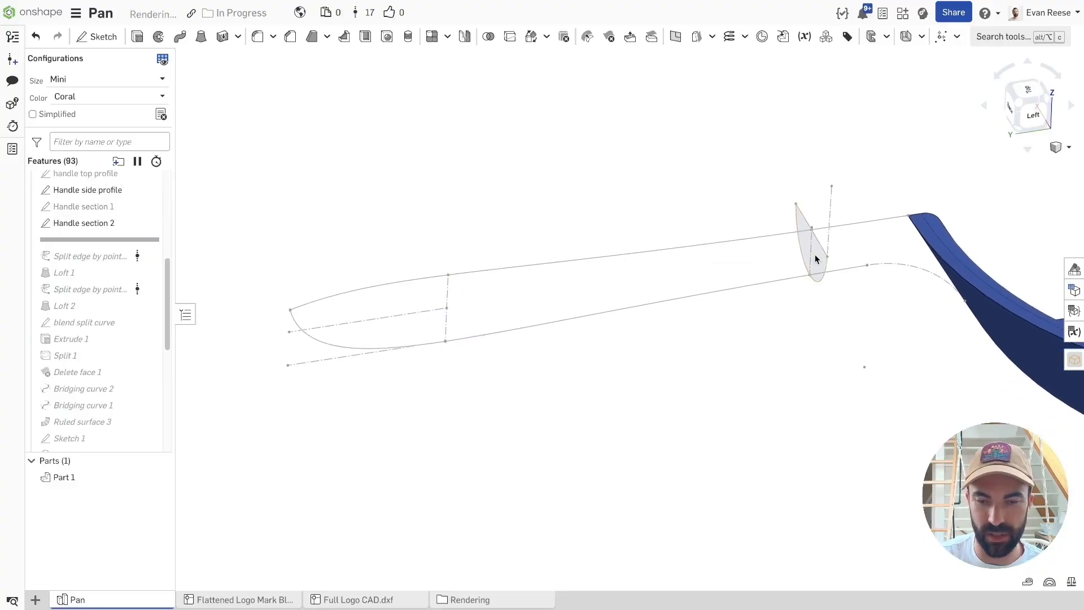
pyautogui.press('y')
# Roll the feature history forward past the first Split edge by points feature and show the handle top profile sketch.
pyautogui.moveTo(76, 240); pyautogui.dragTo(69, 260)
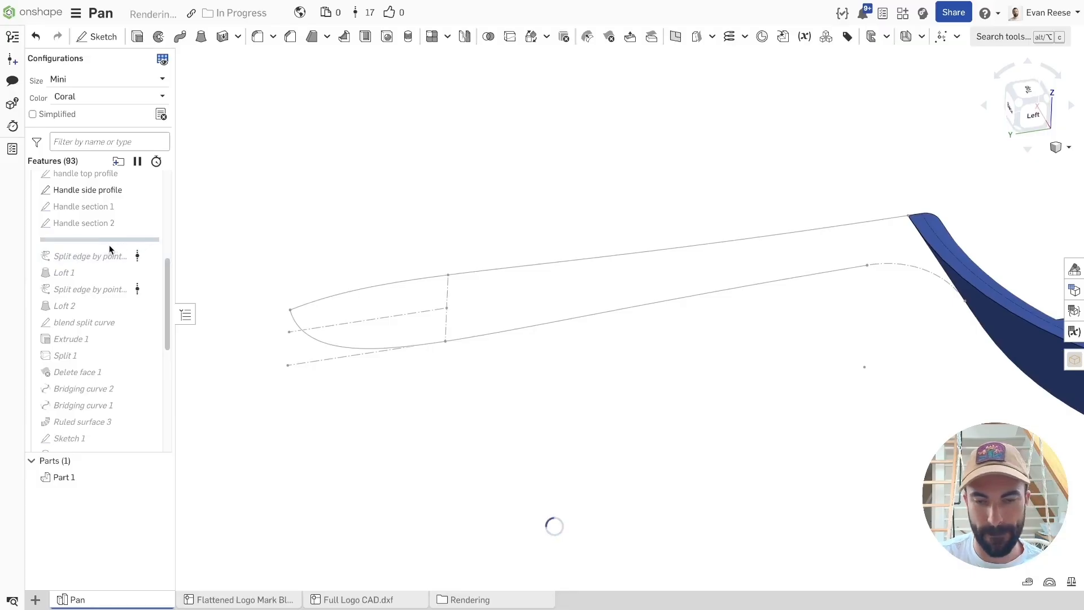
pyautogui.click(529, 262)
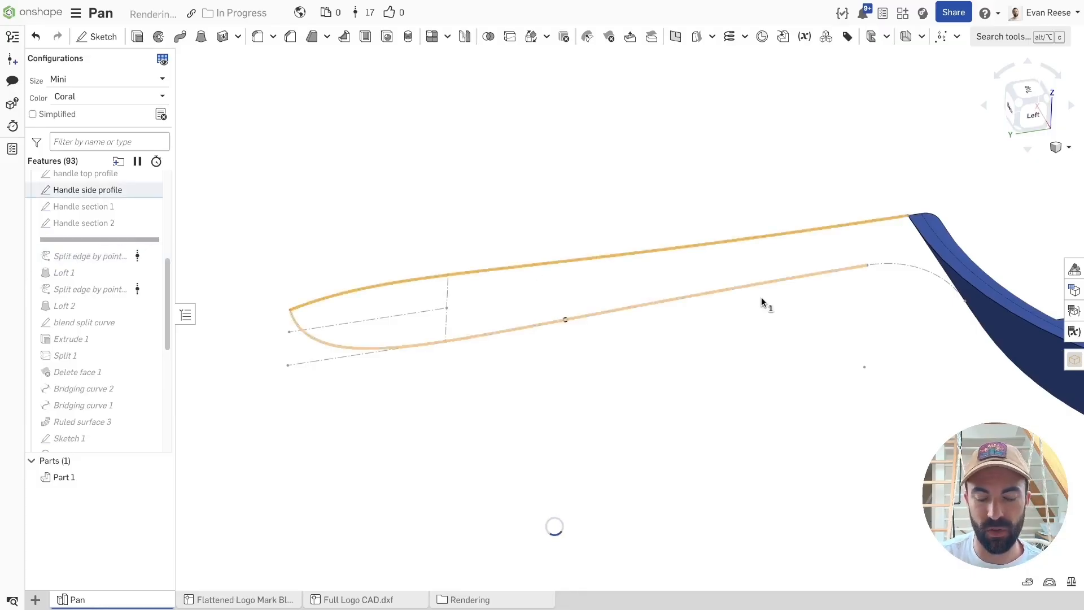
pyautogui.moveTo(761, 306); pyautogui.dragTo(773, 351, button='right')
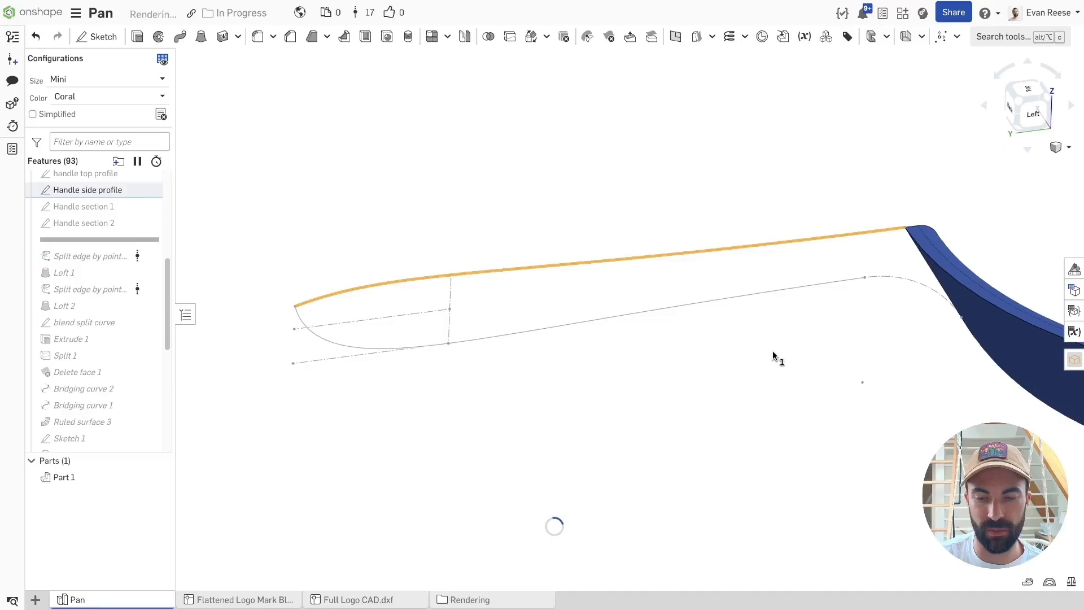
pyautogui.click(728, 399)
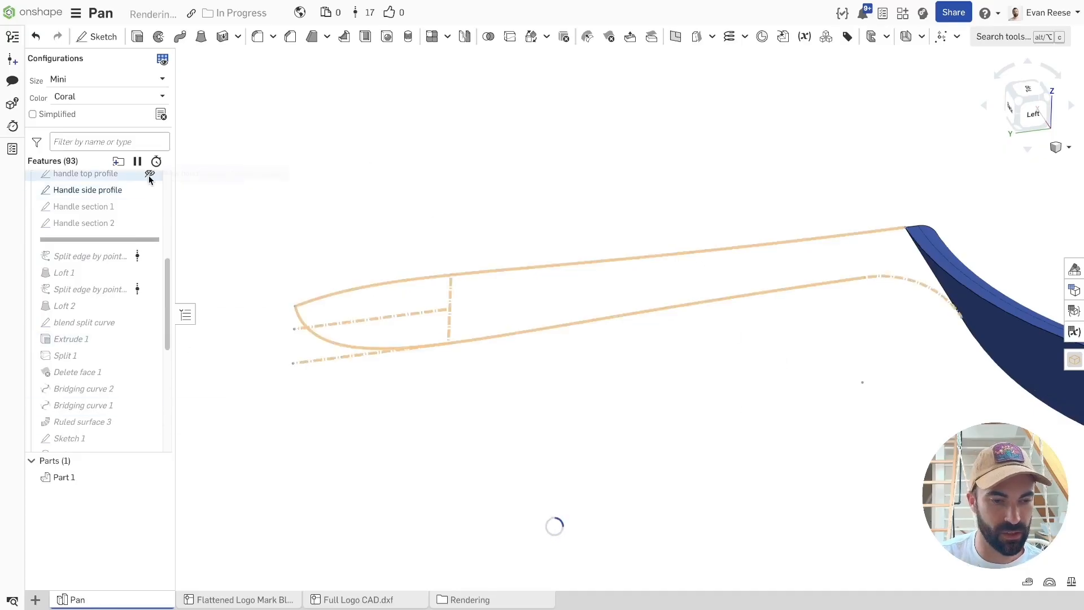
pyautogui.click(149, 175)
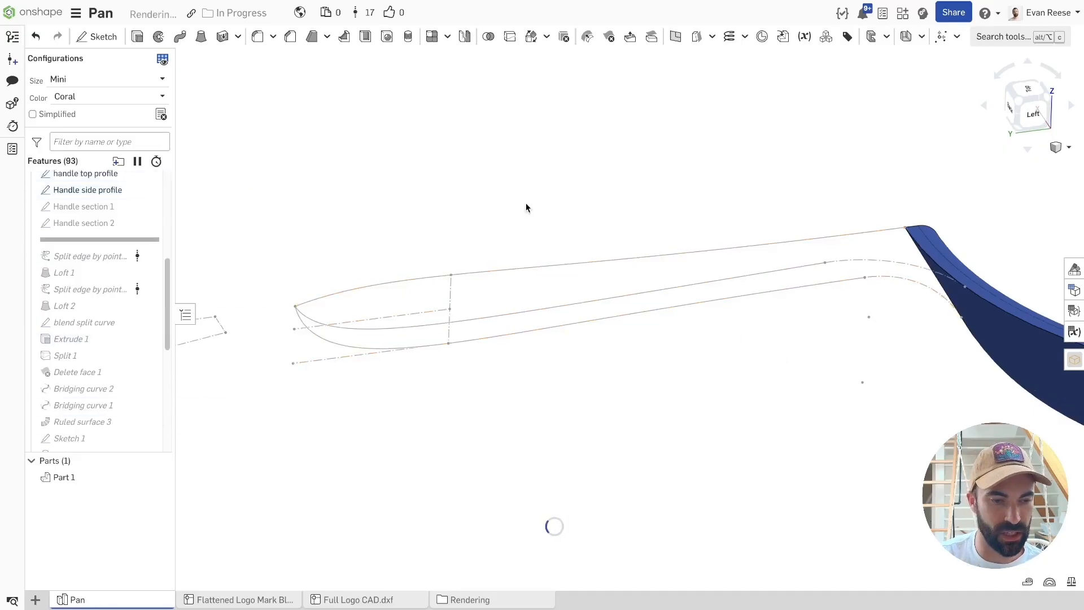
# Highlight the side profile's upper edge and the handle top profile curve to compare where they end near the pan body.
pyautogui.click(812, 239)
pyautogui.click(803, 265)
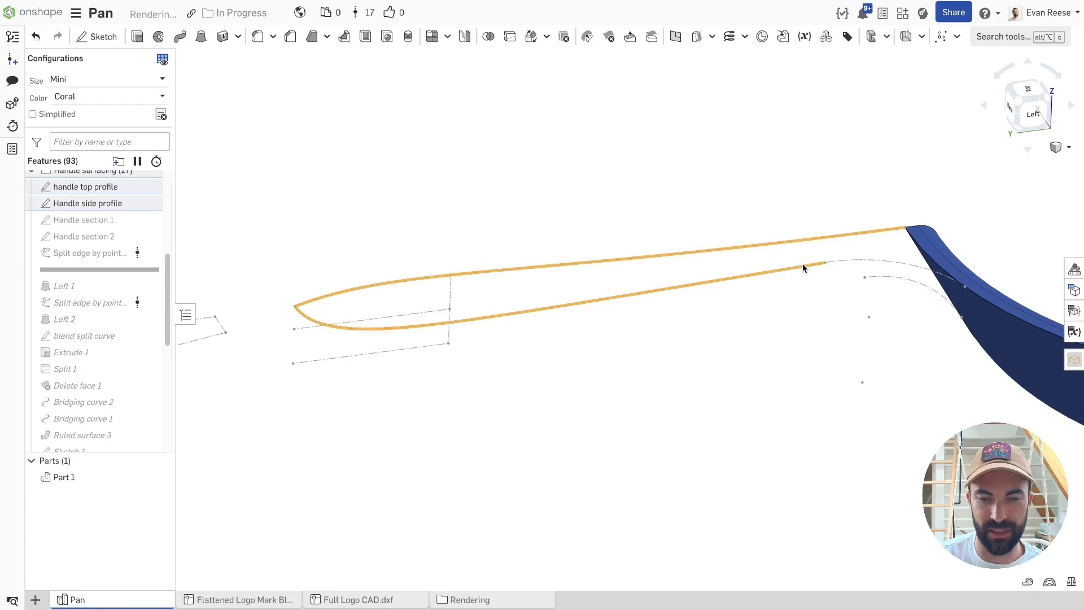
pyautogui.click(789, 196)
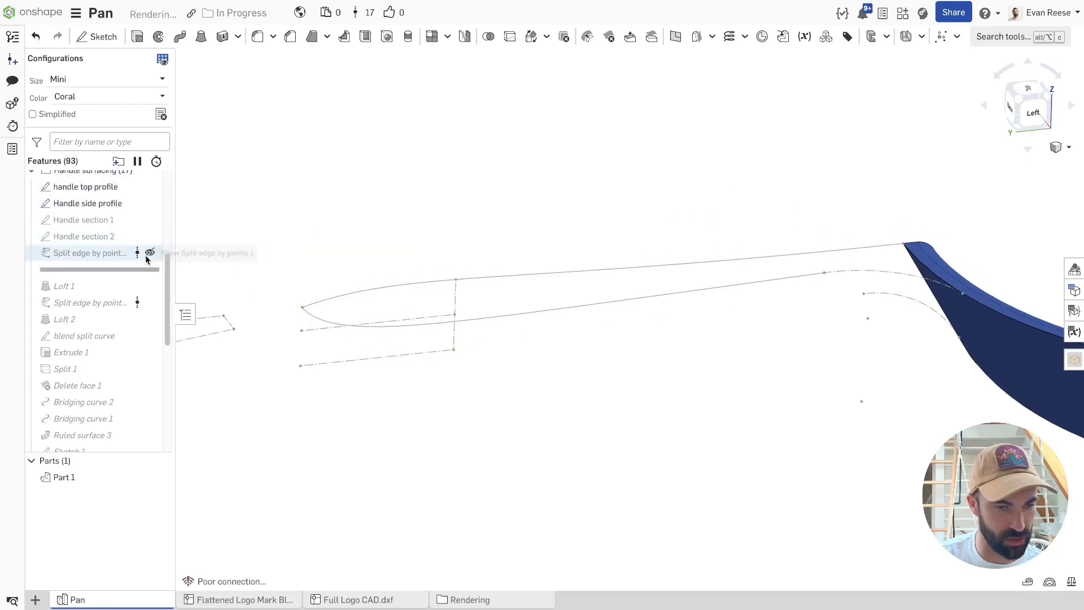
# Show Split edge by points 1 and highlight its split curve together with the handle top profile's end point.
pyautogui.click(150, 252)
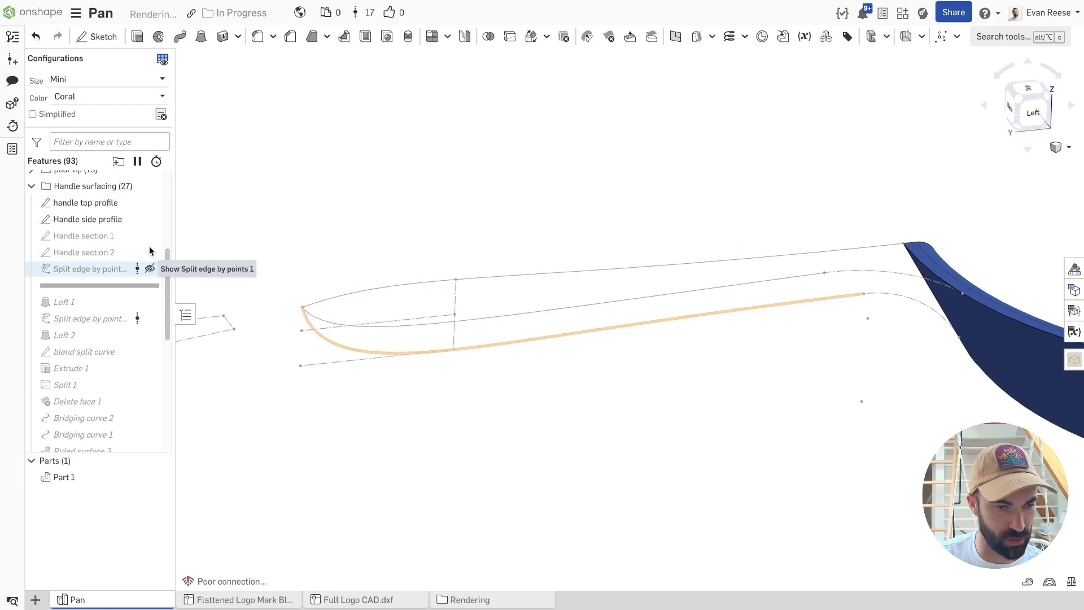
pyautogui.click(334, 340)
pyautogui.press('space')
pyautogui.click(811, 269)
pyautogui.click(792, 315)
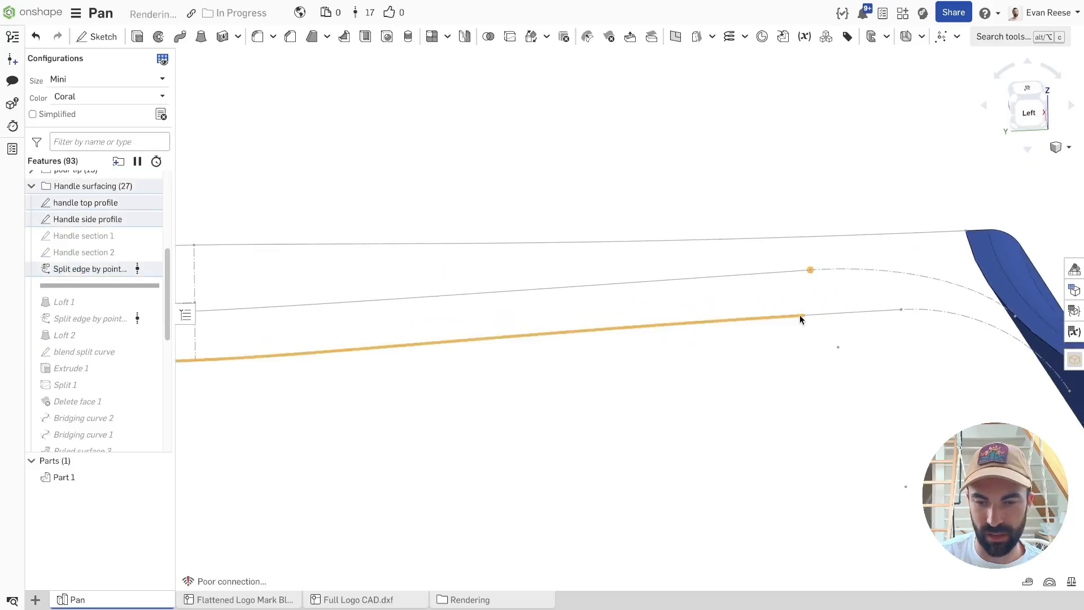
pyautogui.press('space')
# Review the edge and reference vertex used in Split edge by points 1 and accept the feature with its existing settings.
pyautogui.doubleClick(65, 268)
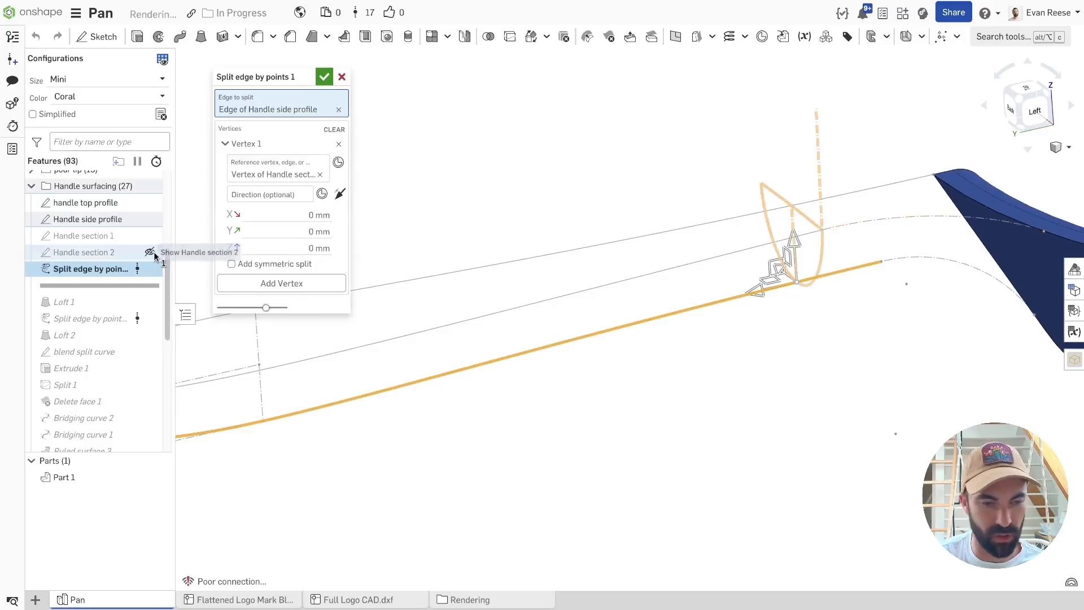
pyautogui.click(324, 77)
pyautogui.scroll(-3, 516, 200)
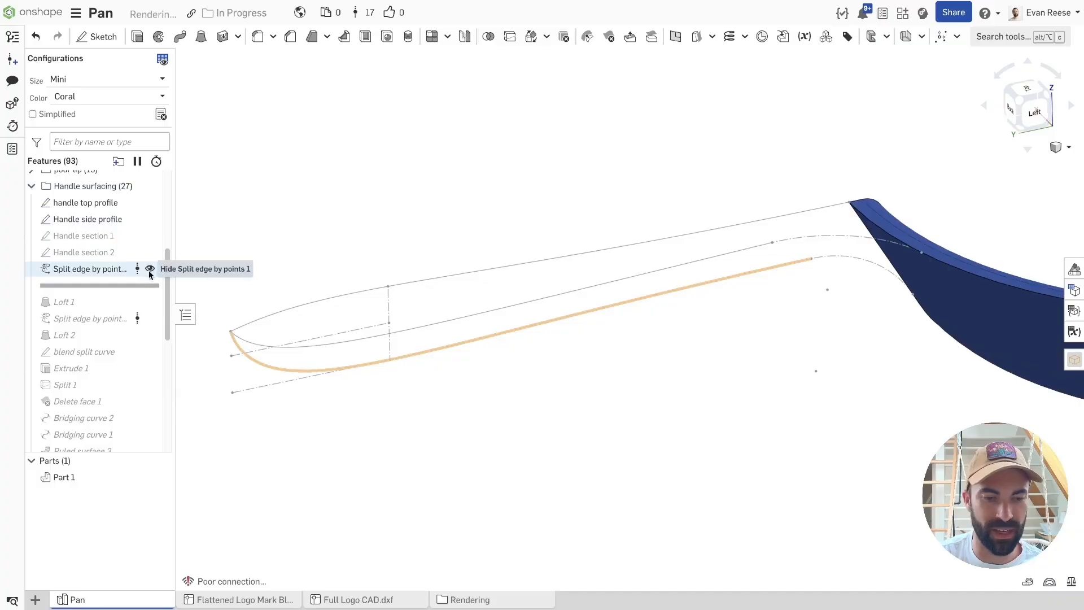
# Hide the Handle side profile sketch, leaving the Split edge by points 1 curve and the handle top profile shown.
pyautogui.click(99, 270)
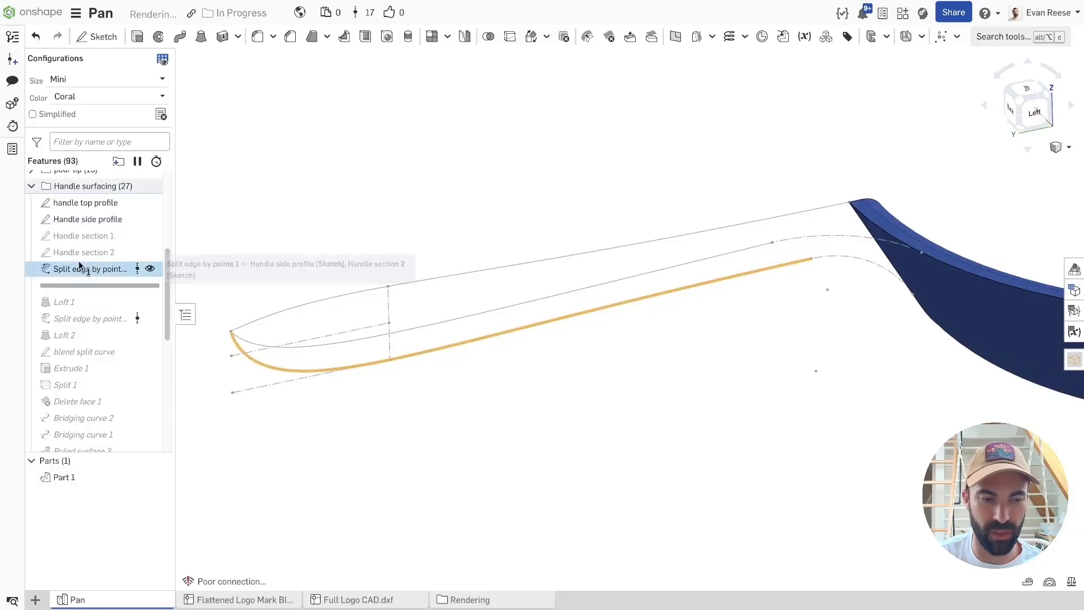
pyautogui.moveTo(109, 273); pyautogui.dragTo(240, 213)
pyautogui.click(149, 270)
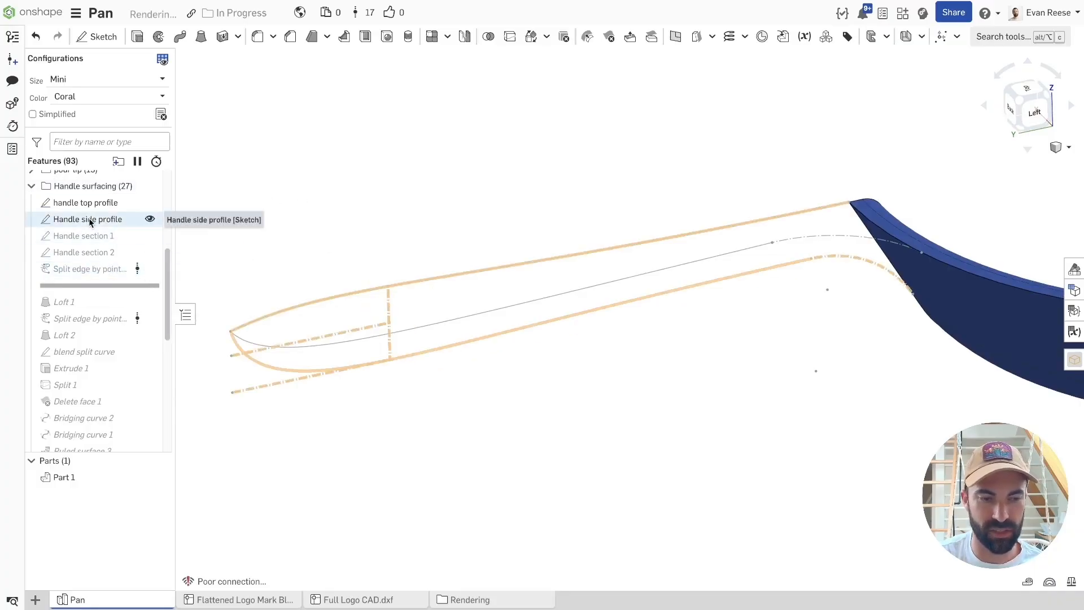
pyautogui.click(150, 219)
pyautogui.click(150, 219)
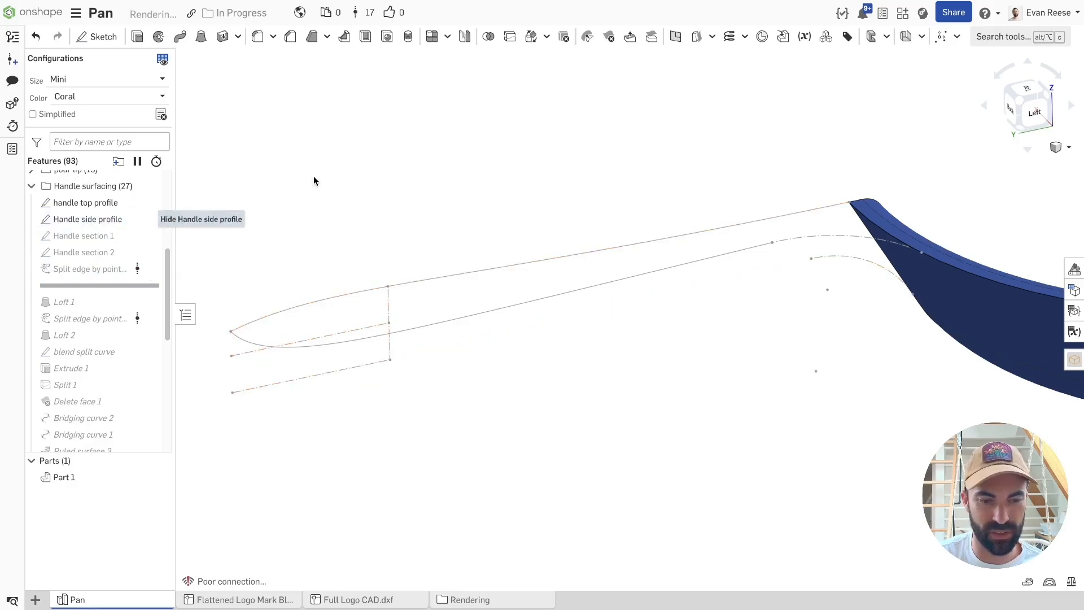
pyautogui.click(150, 220)
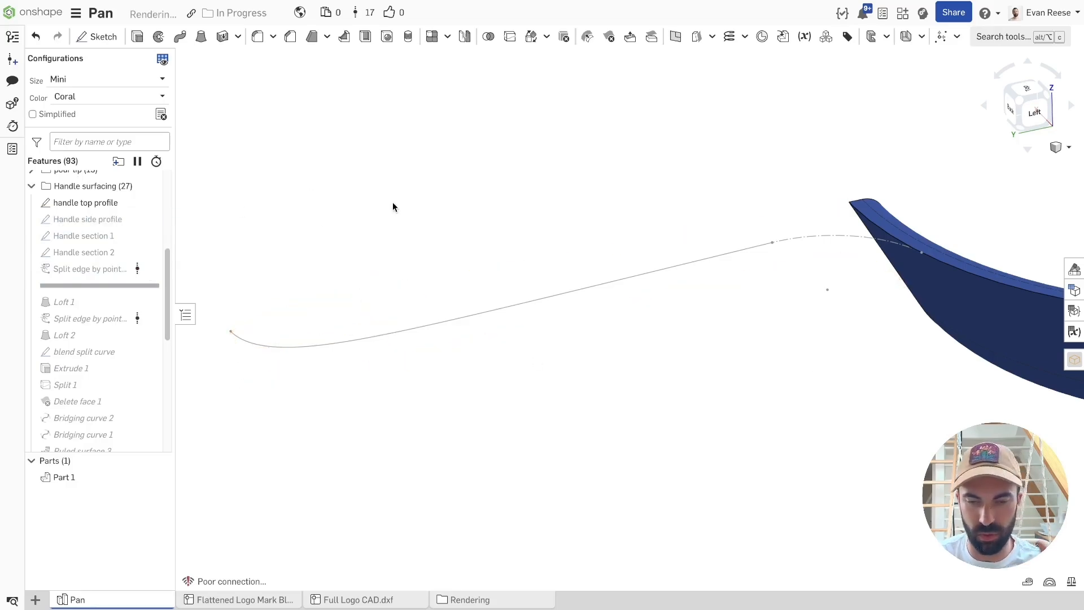
pyautogui.click(149, 268)
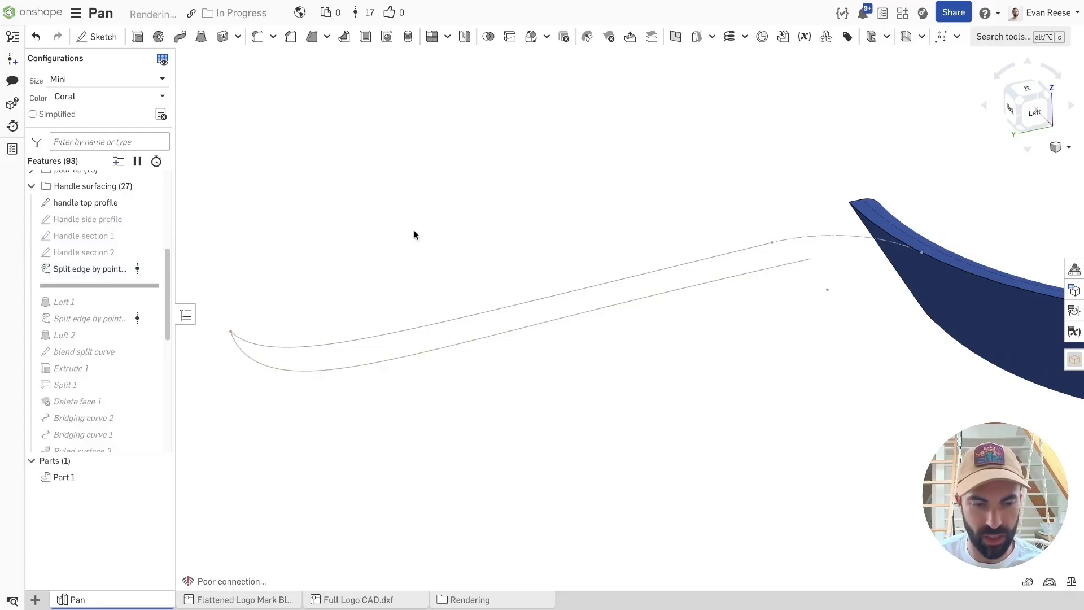
pyautogui.click(91, 269)
pyautogui.moveTo(394, 211); pyautogui.dragTo(606, 195, button='right')
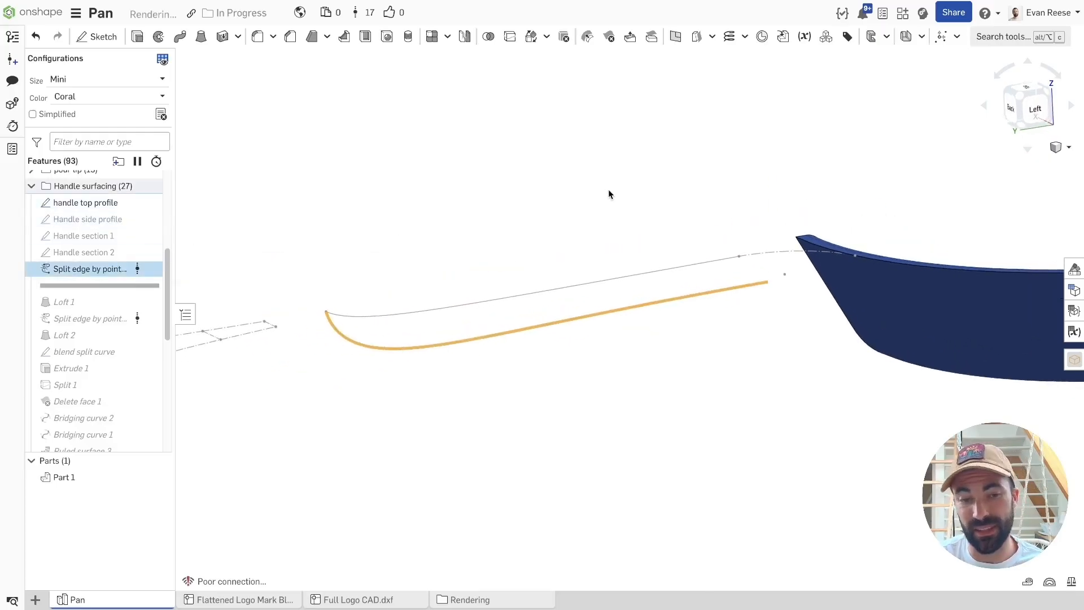
pyautogui.click(609, 191)
# Try to extrude the split lower curve of the handle as a new surface with a blind depth of 25 mm.
pyautogui.click(350, 344)
pyautogui.moveTo(667, 367); pyautogui.dragTo(672, 381, button='right')
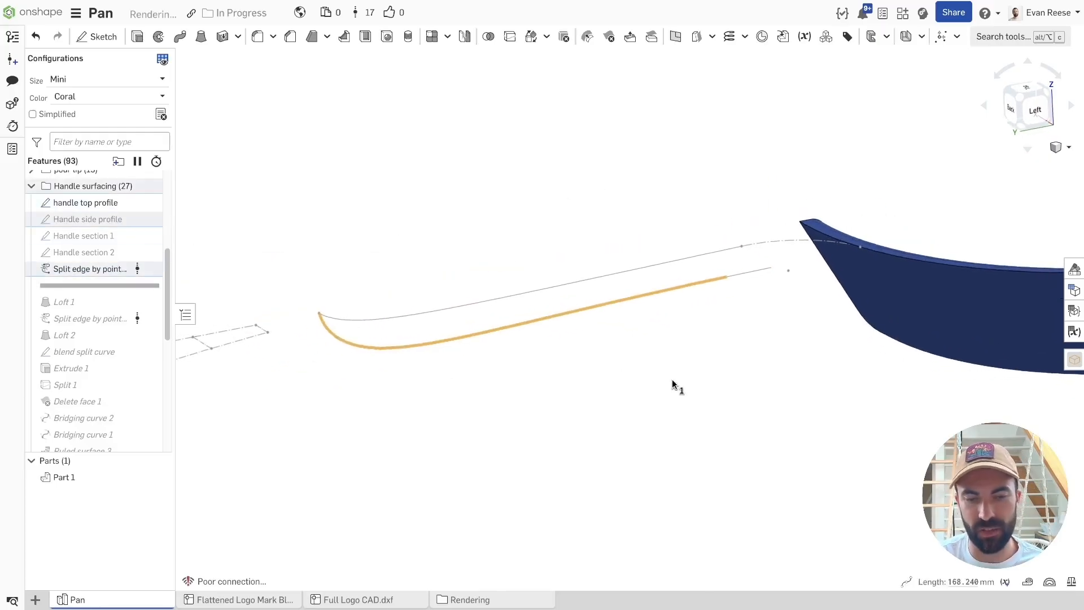
pyautogui.scroll(1, 673, 381)
pyautogui.scroll(1, 693, 408)
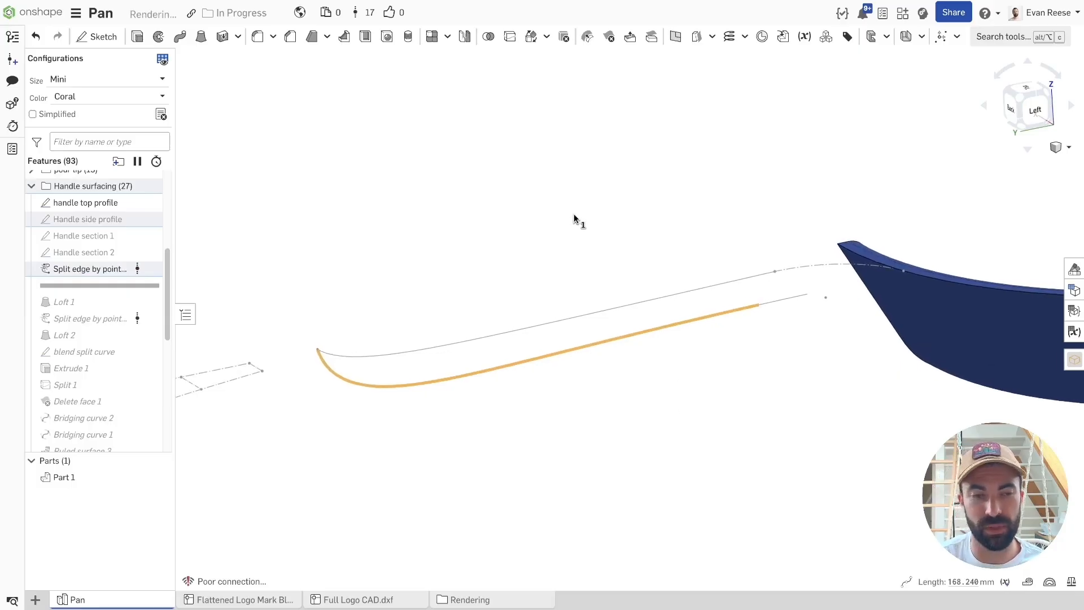
pyautogui.click(136, 36)
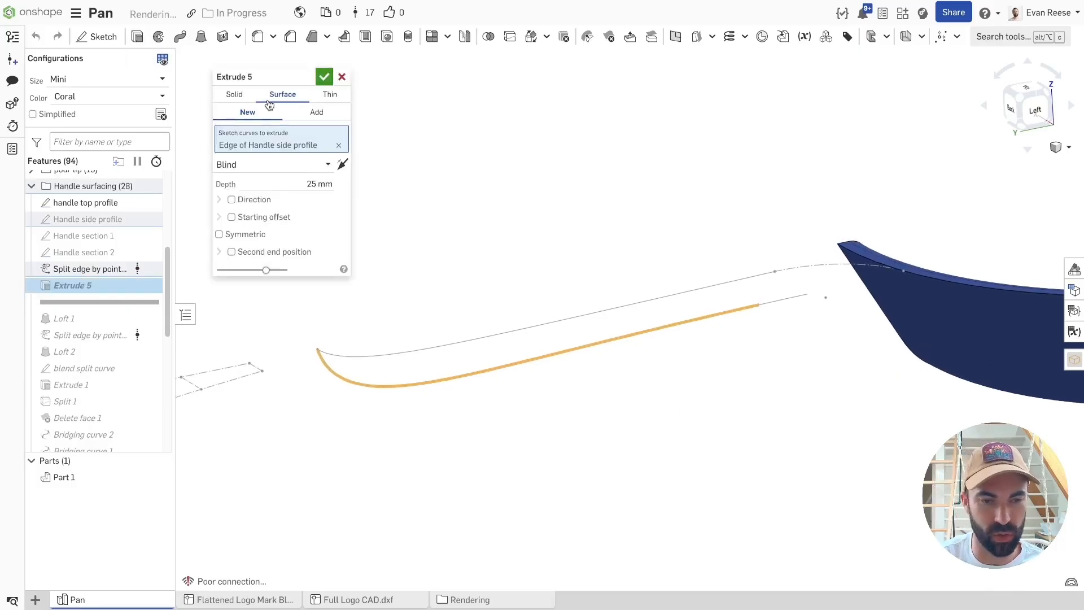
pyautogui.moveTo(553, 402); pyautogui.dragTo(745, 413, button='right')
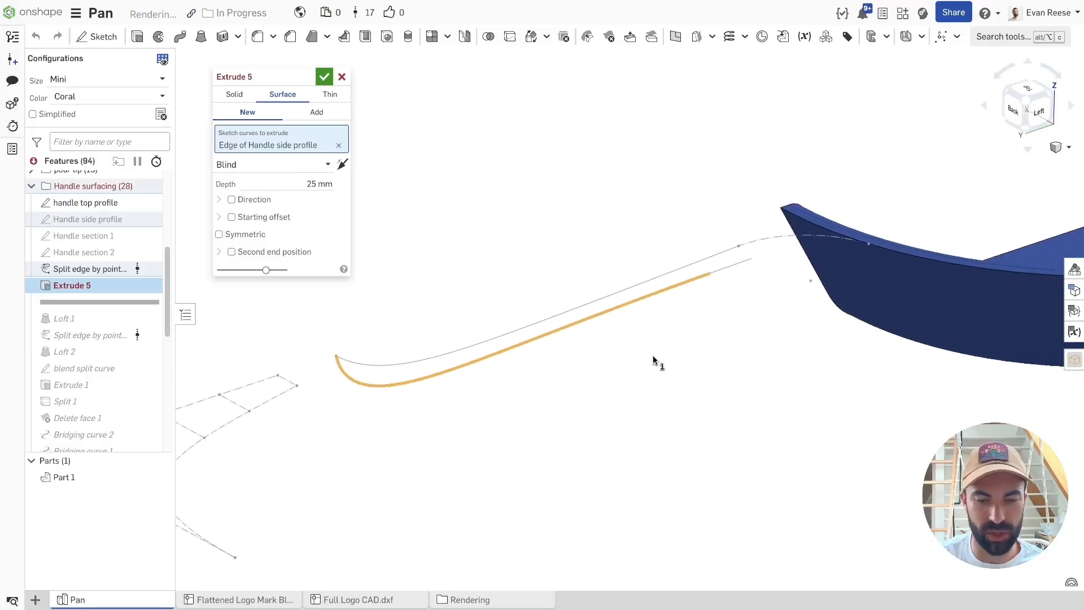
pyautogui.moveTo(858, 466); pyautogui.dragTo(841, 395, button='right')
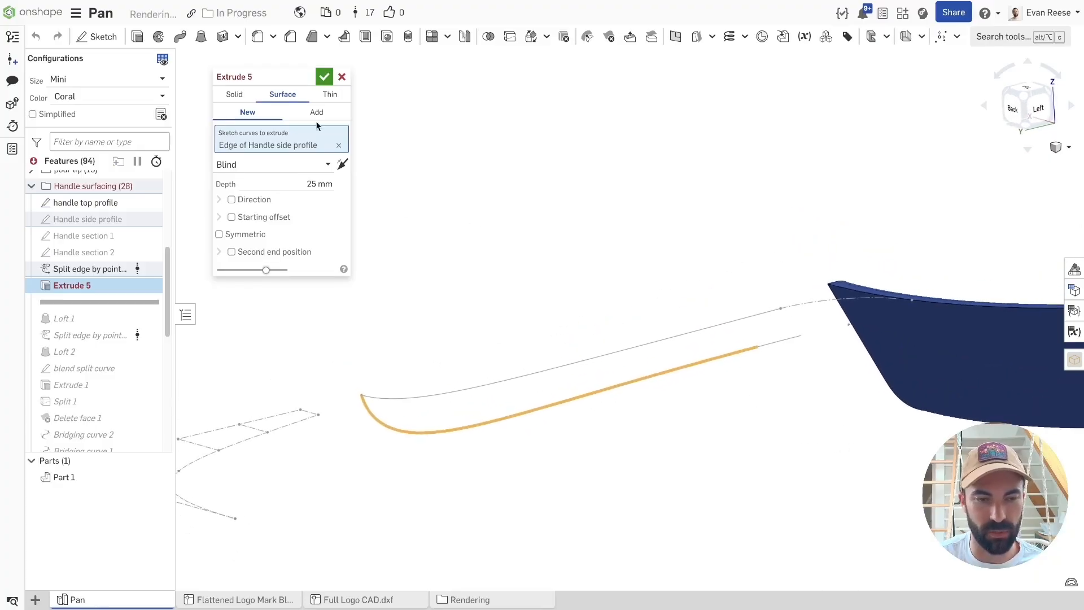
pyautogui.moveTo(237, 74)
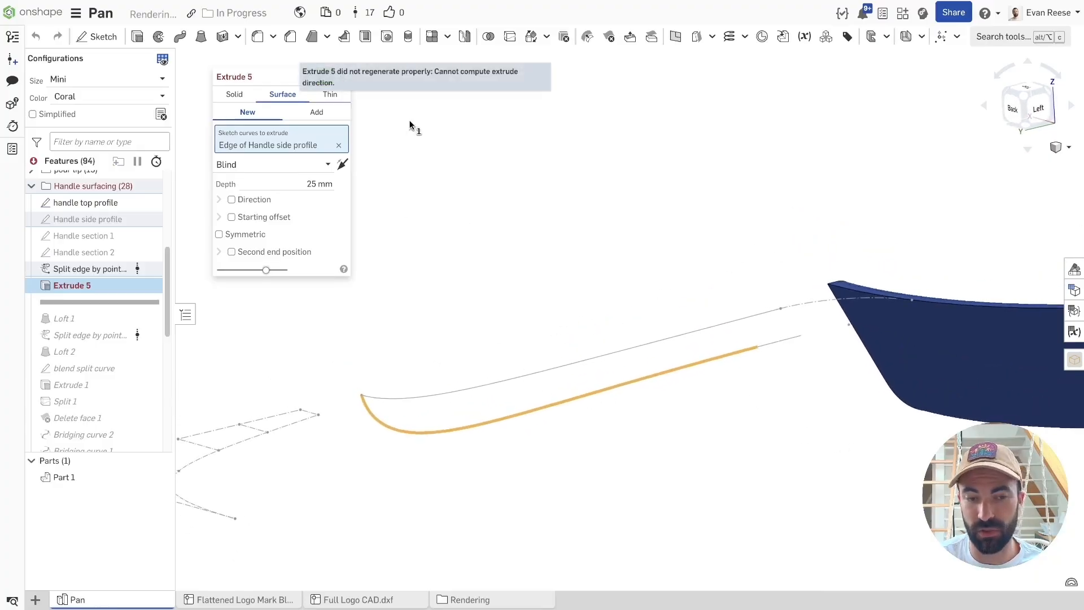
pyautogui.click(342, 77)
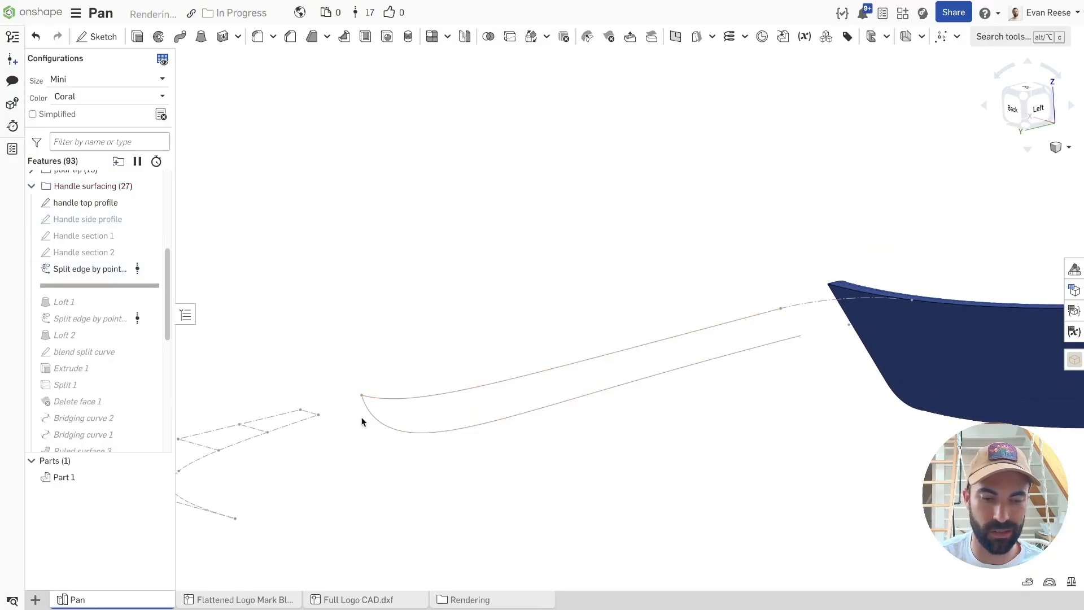
# Highlight the lower handle curve and the Split edge by points 1 feature to examine the split edge.
pyautogui.click(376, 415)
pyautogui.click(372, 322)
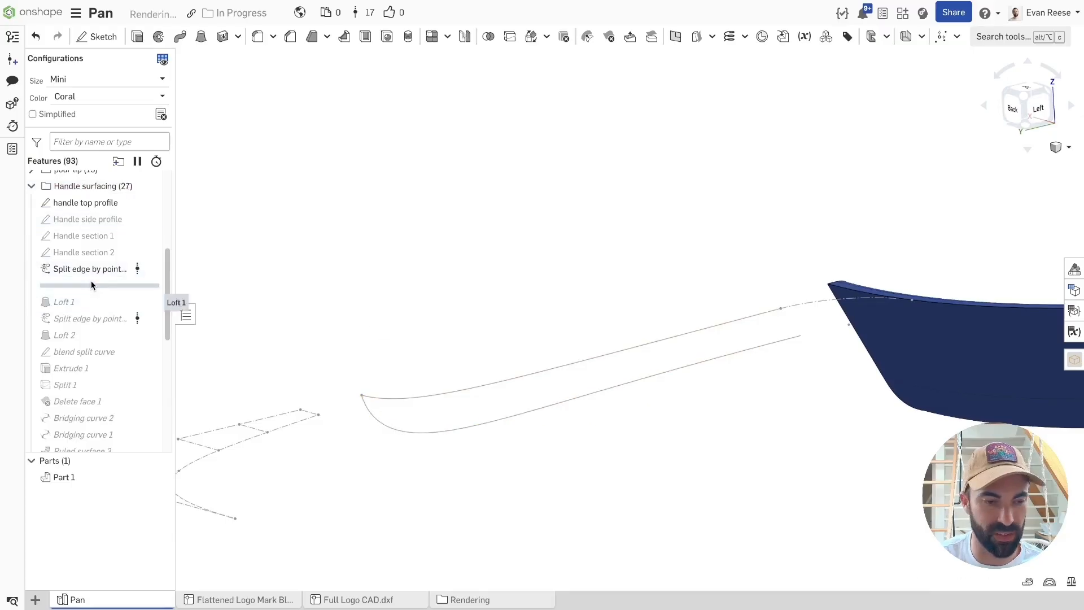
pyautogui.click(82, 269)
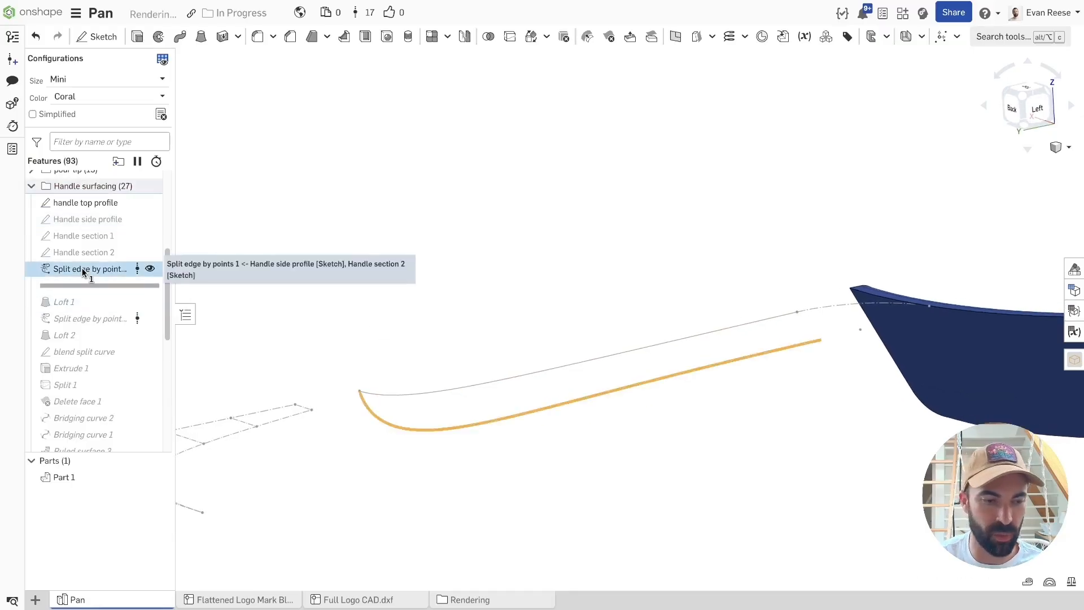
pyautogui.click(520, 281)
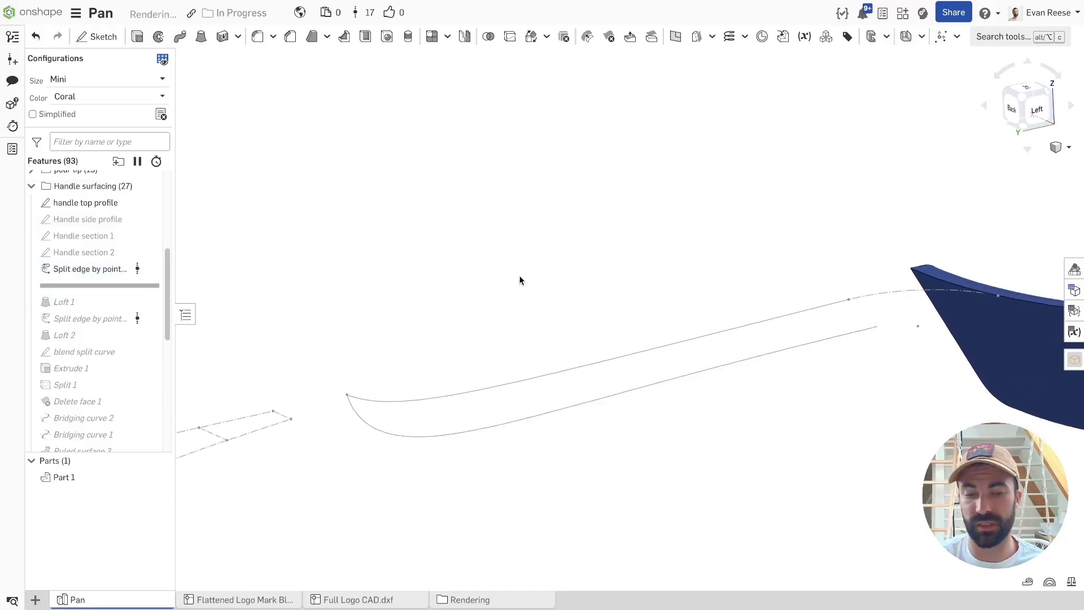
# Roll the feature history forward to include Loft 1 and examine the lofted handle surface.
pyautogui.rightClick(73, 337)
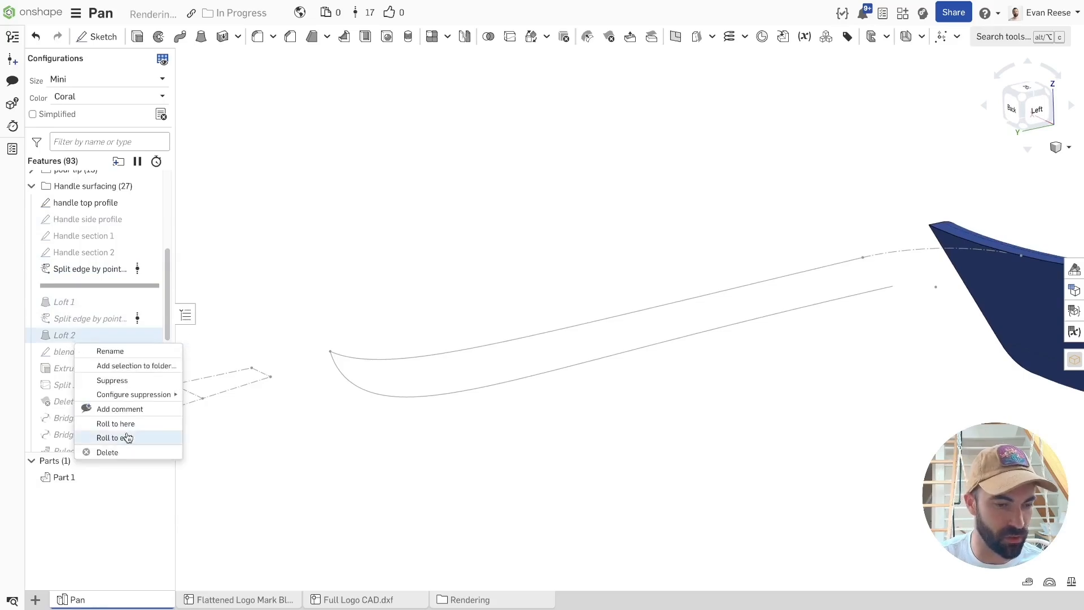
pyautogui.click(458, 179)
pyautogui.rightClick(65, 305)
pyautogui.click(107, 387)
pyautogui.click(564, 337)
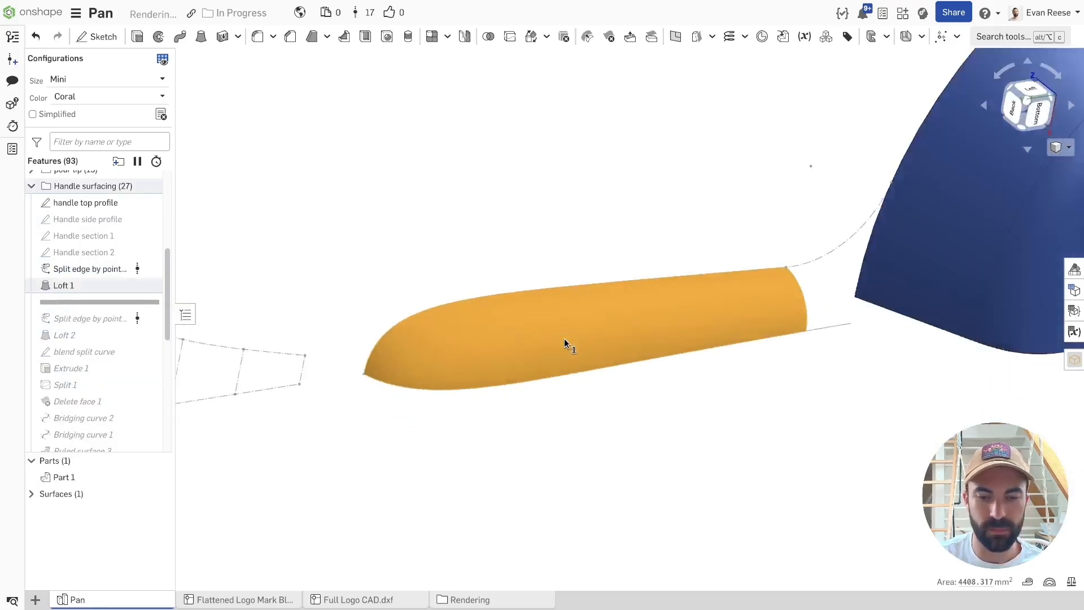
pyautogui.click(598, 474)
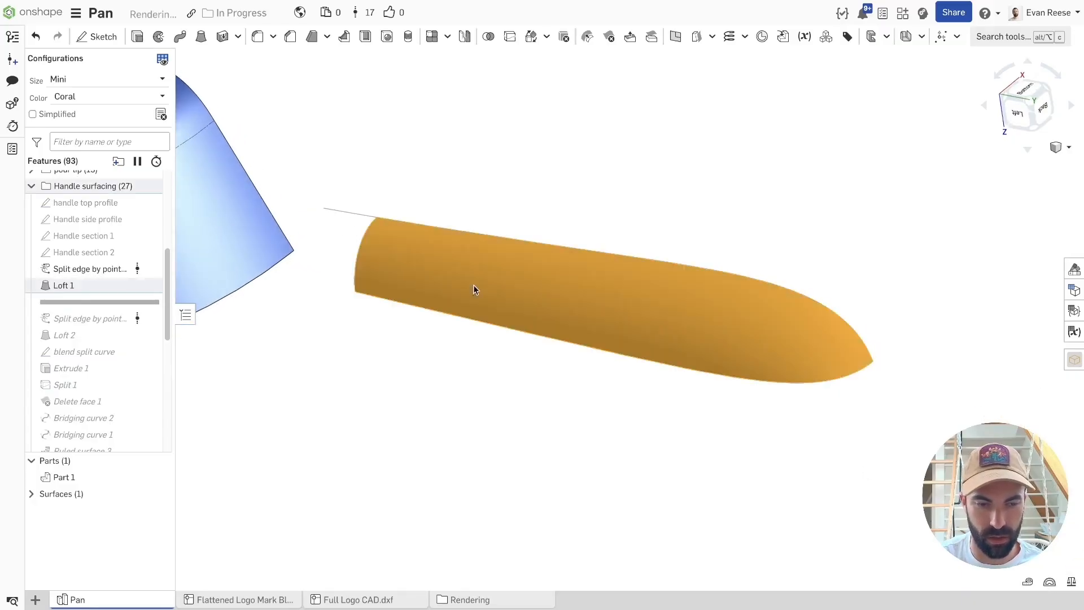
# Open Loft 1 for editing and review its start profile condition options, keeping Tangent direction with the Right plane as direction.
pyautogui.doubleClick(61, 286)
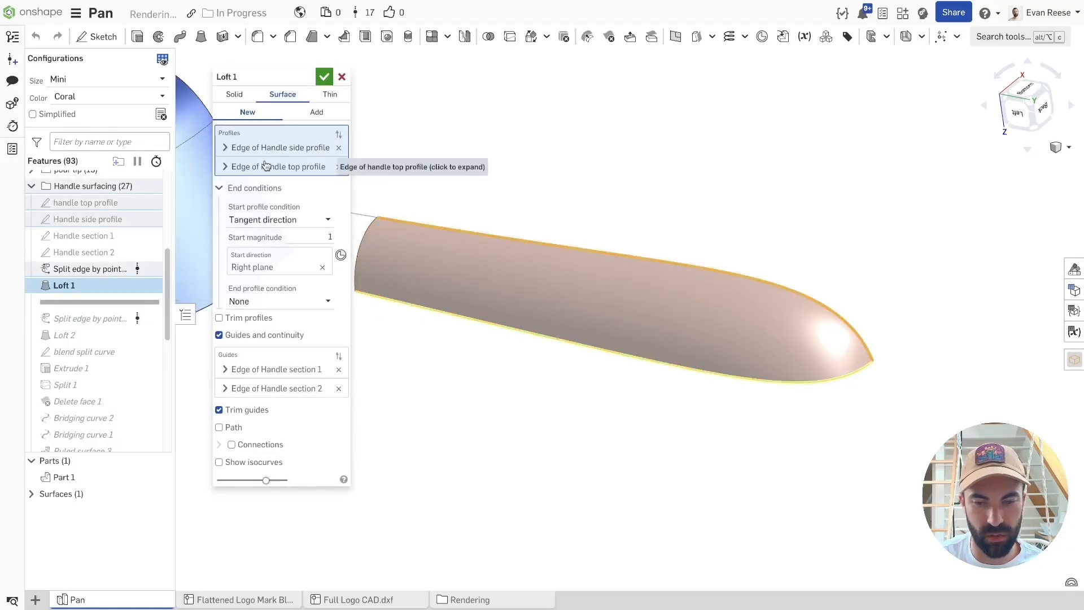
pyautogui.click(284, 220)
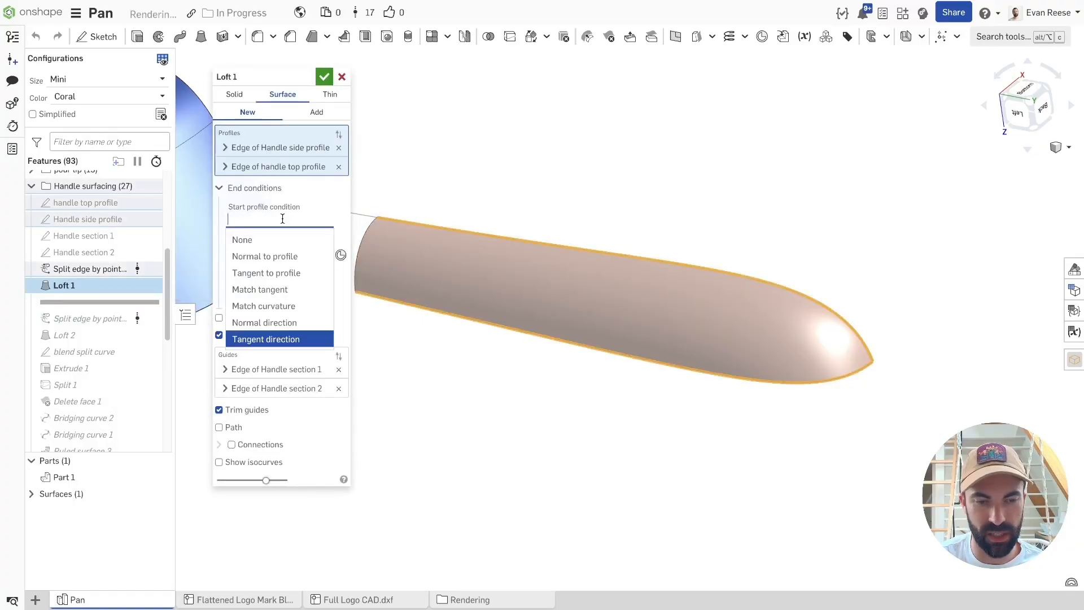
pyautogui.press('Return')
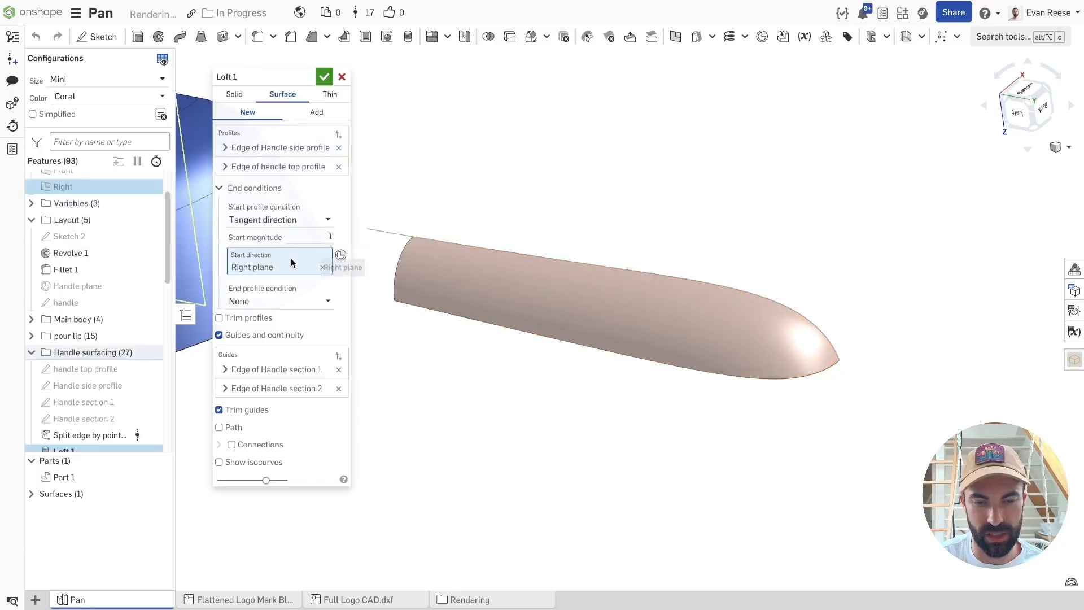
pyautogui.click(291, 221)
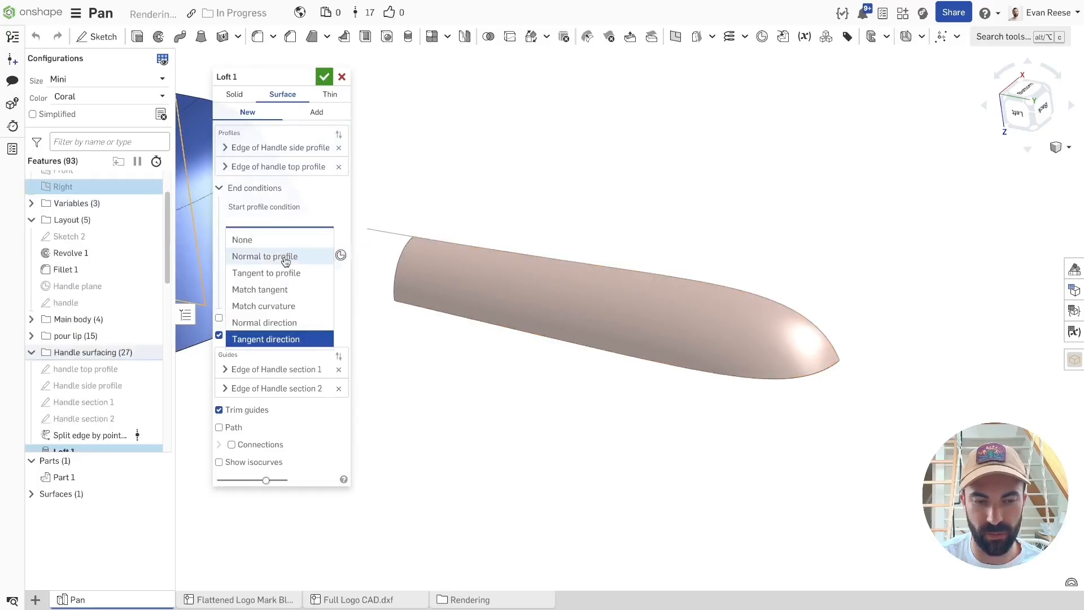
pyautogui.click(265, 339)
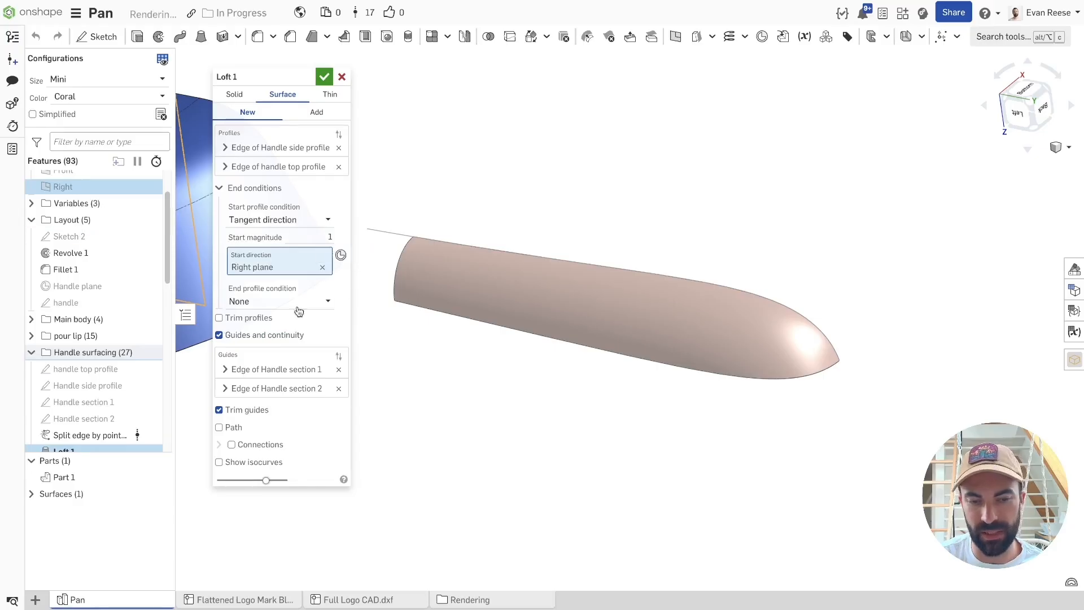
# Review Loft 1's end profile condition options and examine its Handle section 1 and Handle section 2 guide curves.
pyautogui.click(220, 189)
pyautogui.click(225, 189)
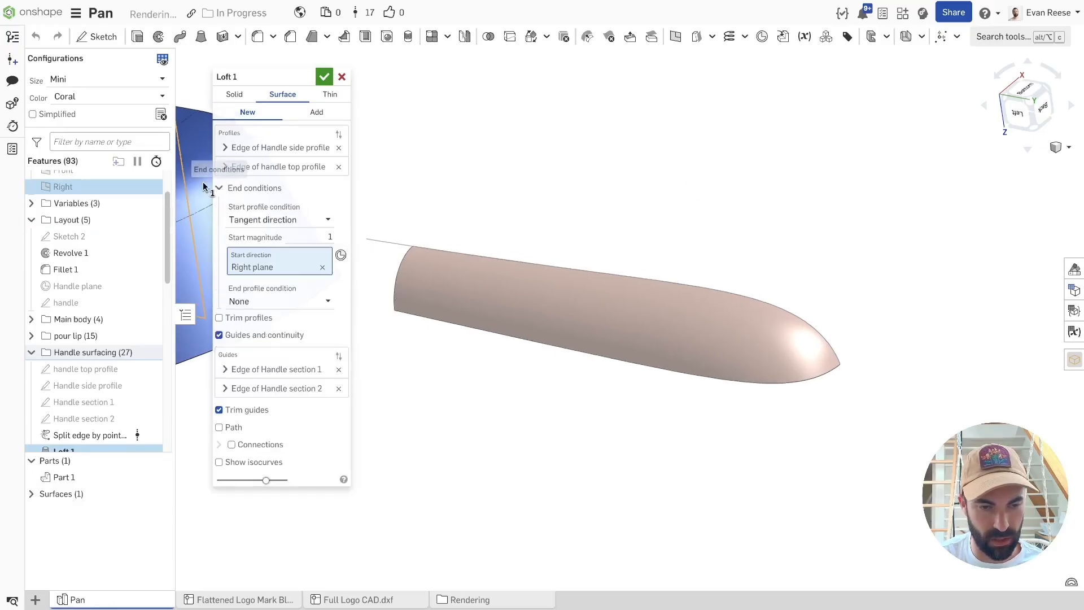
pyautogui.click(275, 305)
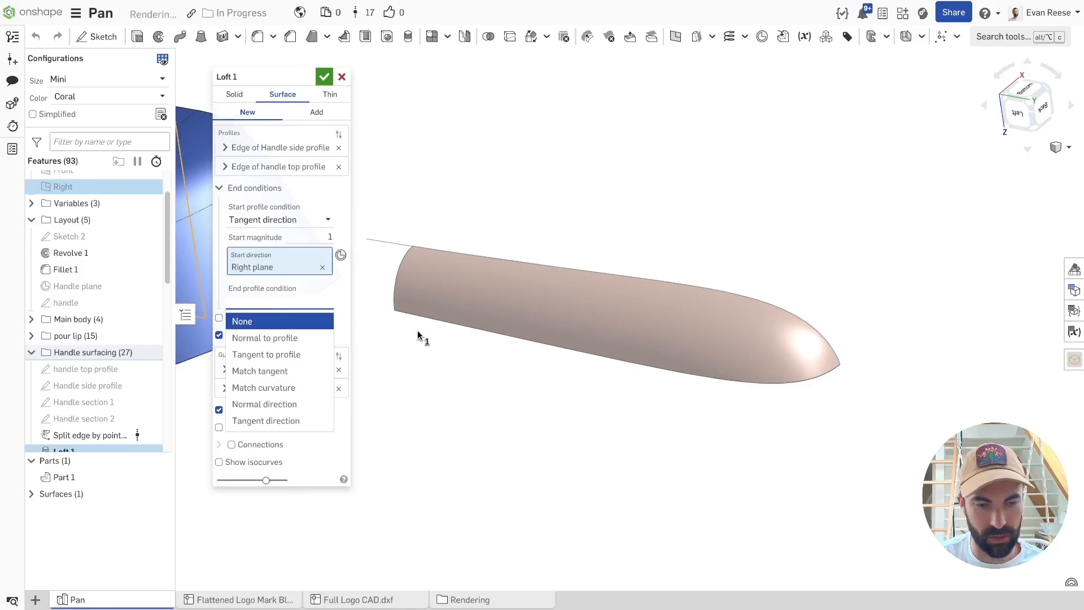
pyautogui.click(423, 354)
pyautogui.moveTo(736, 390); pyautogui.dragTo(542, 382, button='right')
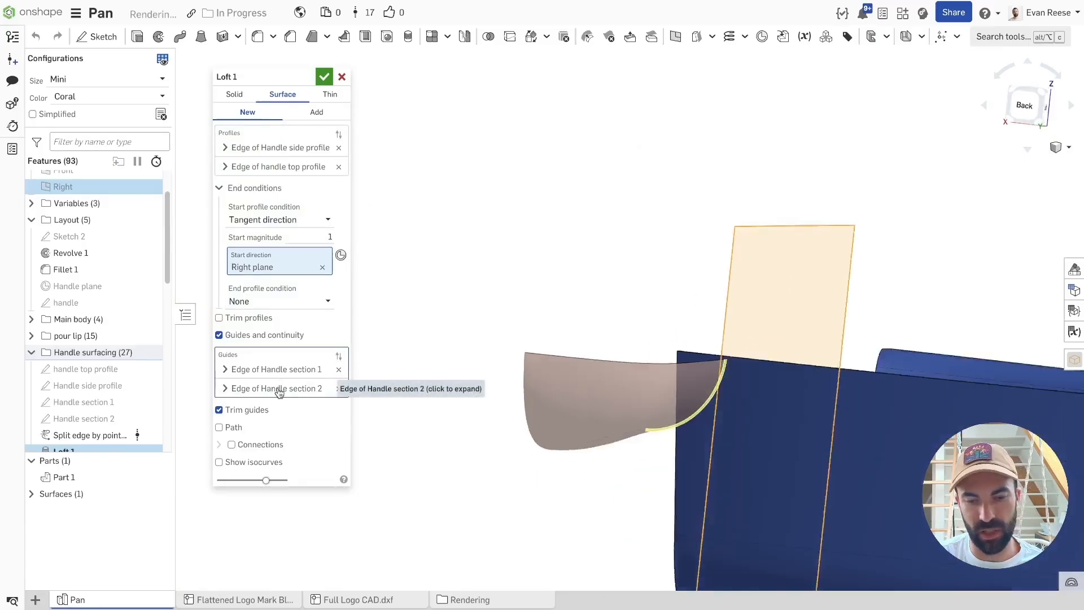
# Show isocurves on Loft 1 with a count of 10, examine their flow toward the handle tip, and accept the loft.
pyautogui.click(244, 464)
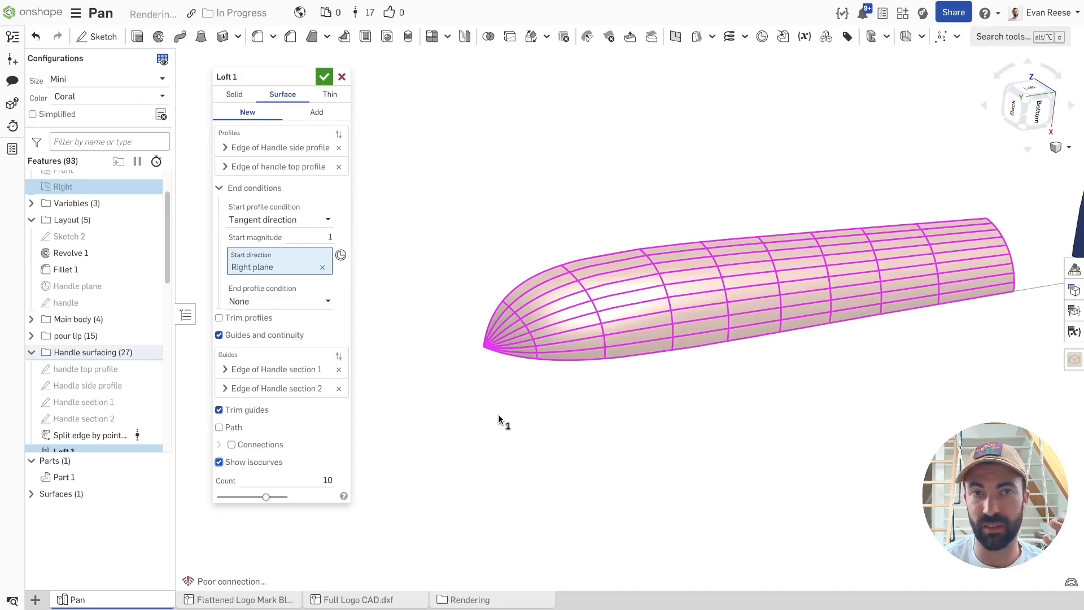
pyautogui.scroll(8, 544, 418)
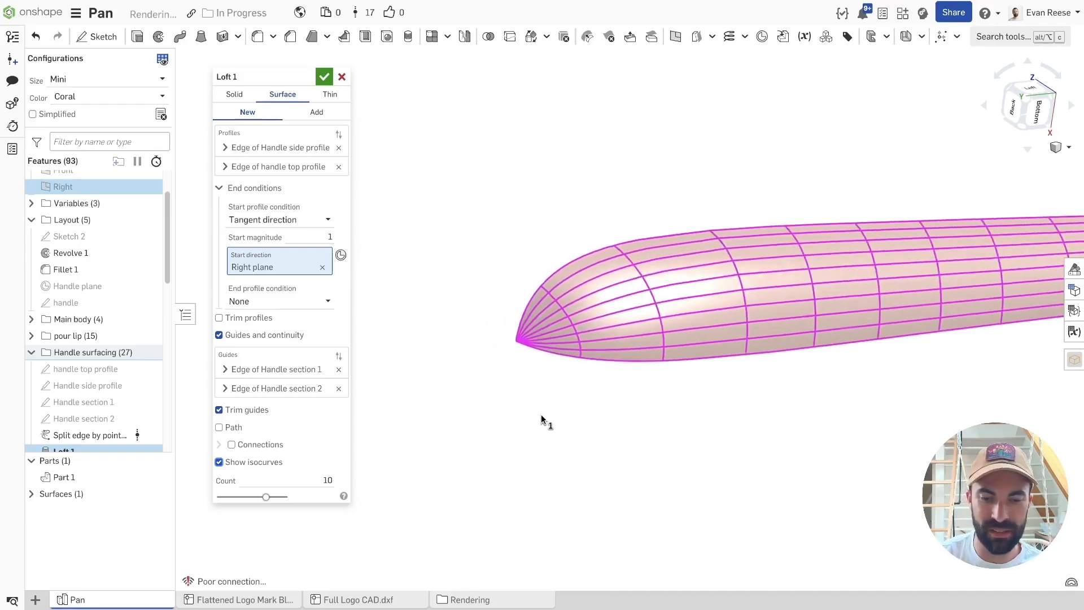
pyautogui.moveTo(695, 275); pyautogui.dragTo(735, 296, button='right')
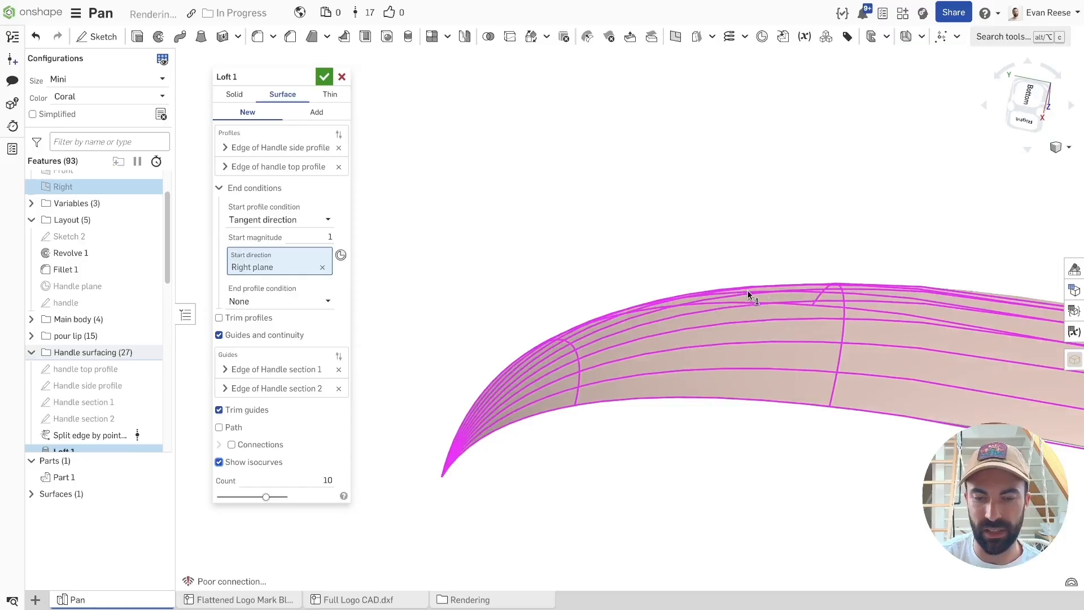
pyautogui.moveTo(739, 337); pyautogui.dragTo(527, 182, button='right')
pyautogui.moveTo(564, 264); pyautogui.dragTo(574, 295, button='right')
pyautogui.moveTo(574, 299); pyautogui.dragTo(789, 402, button='right')
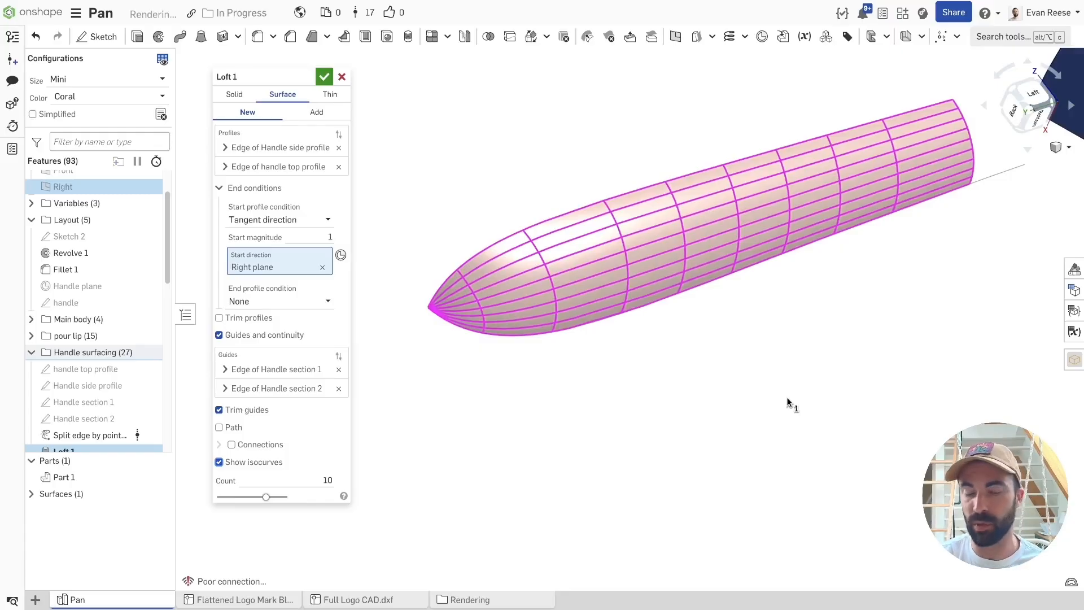
pyautogui.moveTo(797, 421); pyautogui.dragTo(469, 381, button='right')
pyautogui.scroll(5, 469, 372)
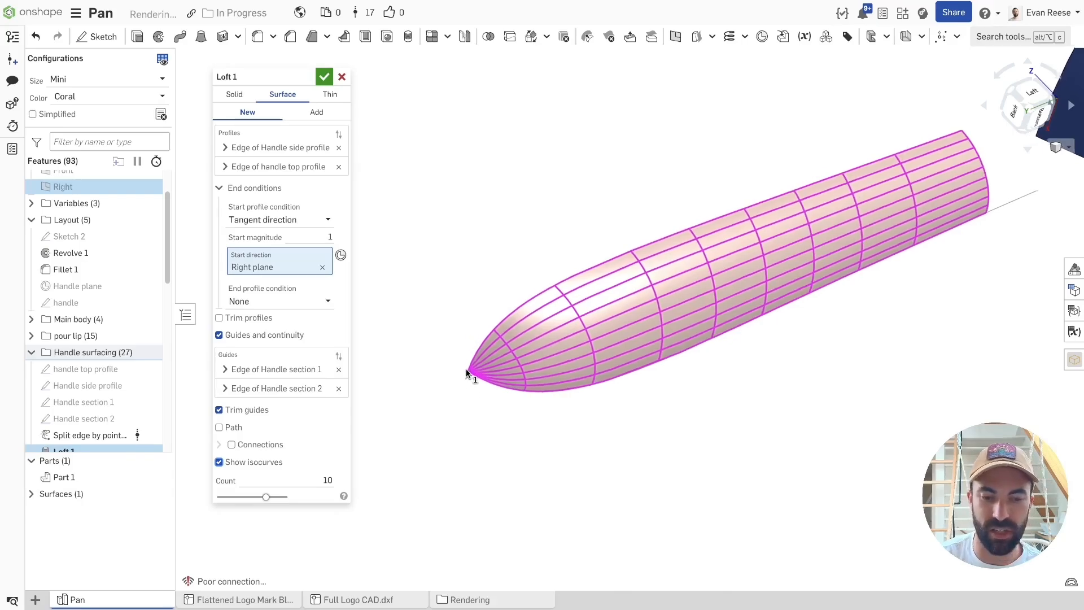
pyautogui.moveTo(540, 405); pyautogui.dragTo(504, 374, button='right')
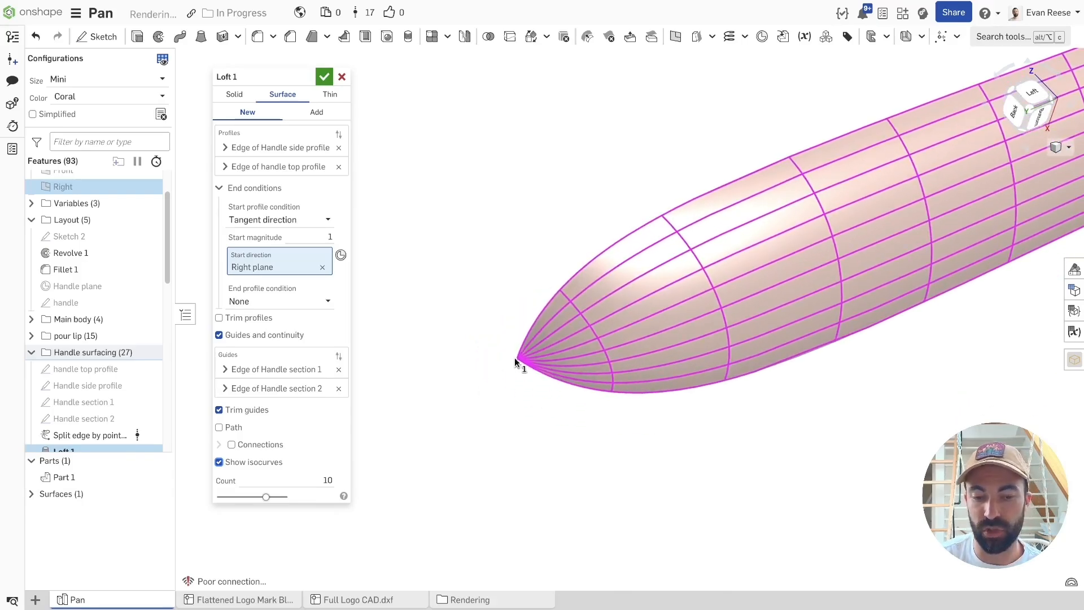
pyautogui.click(329, 83)
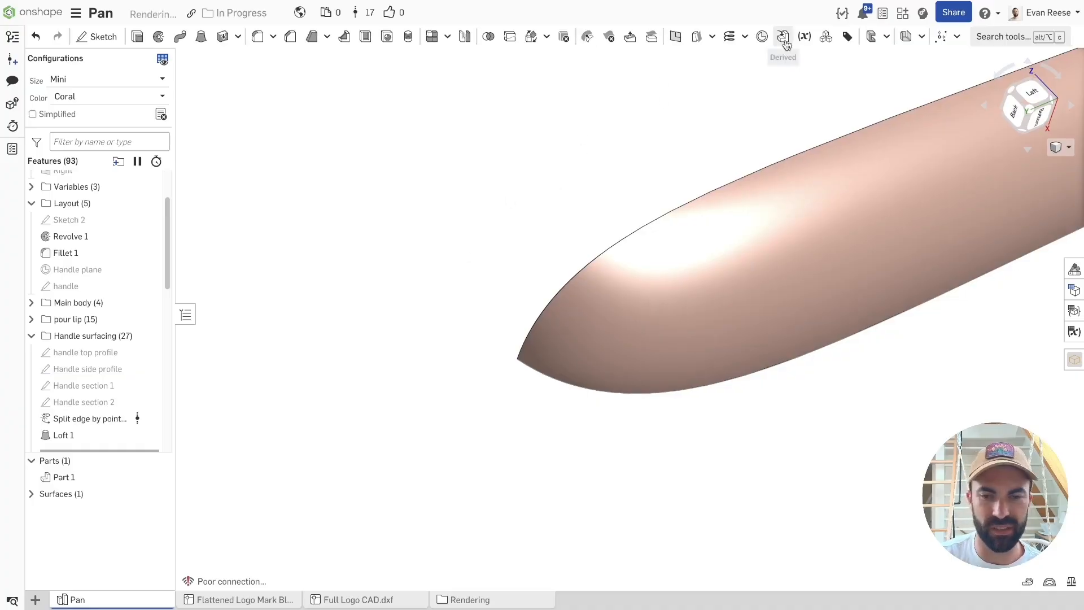
# Highlight the Loft 1 surface and examine the shape of the handle's pointed tip from several angles.
pyautogui.scroll(-5, 347, 293)
pyautogui.click(754, 259)
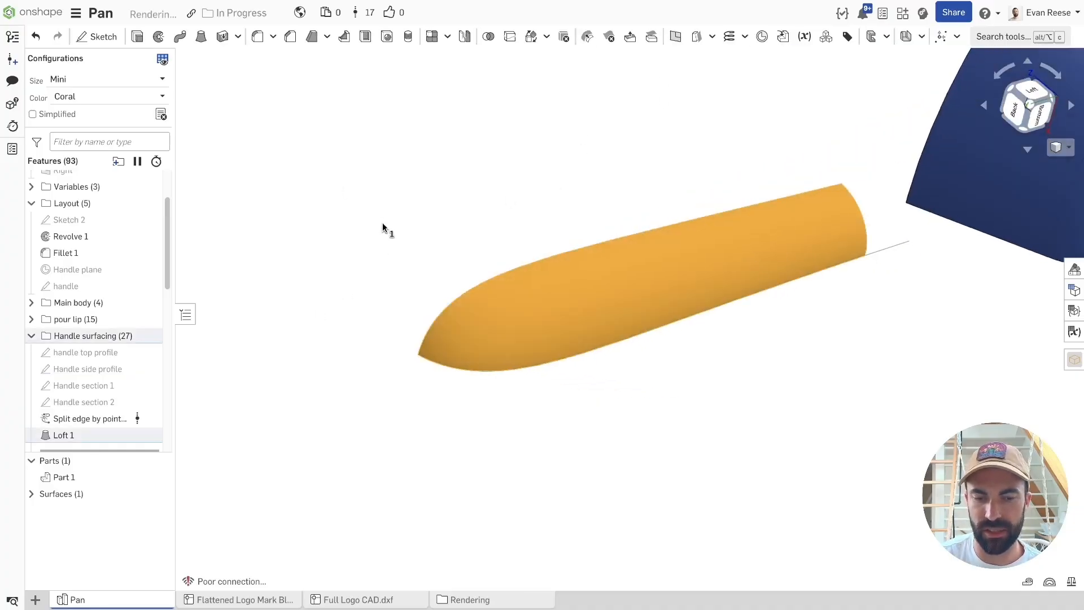
pyautogui.click(470, 215)
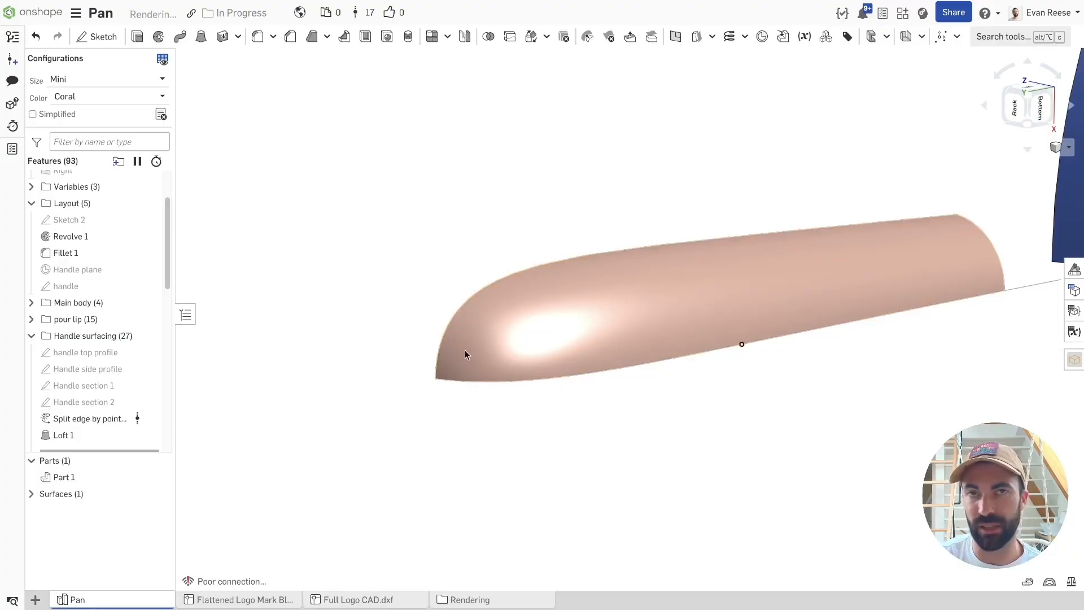
pyautogui.click(556, 288)
pyautogui.click(432, 251)
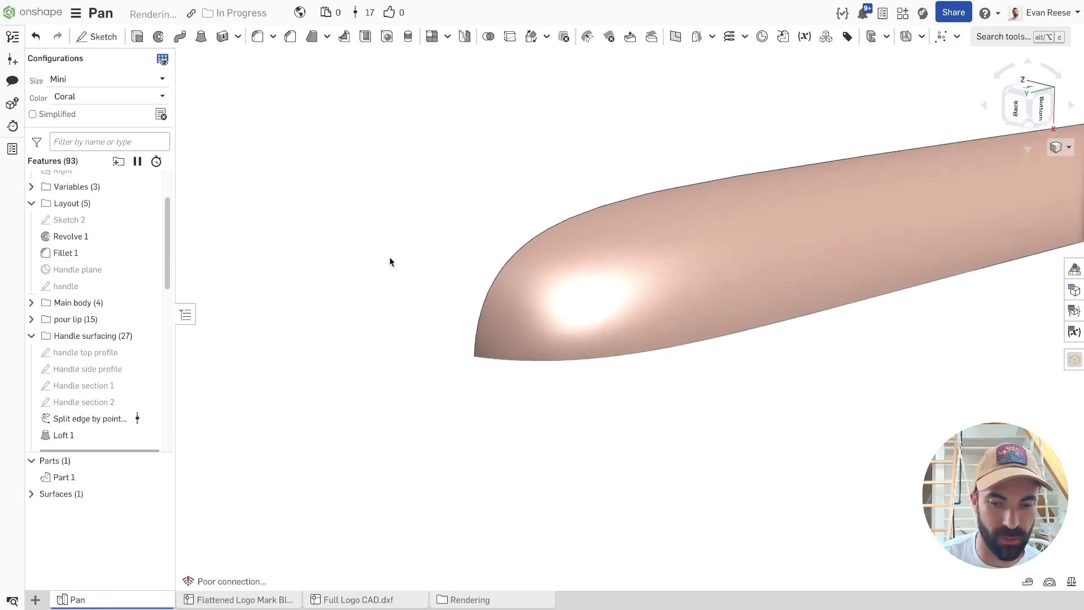
pyautogui.click(608, 330)
pyautogui.click(619, 346)
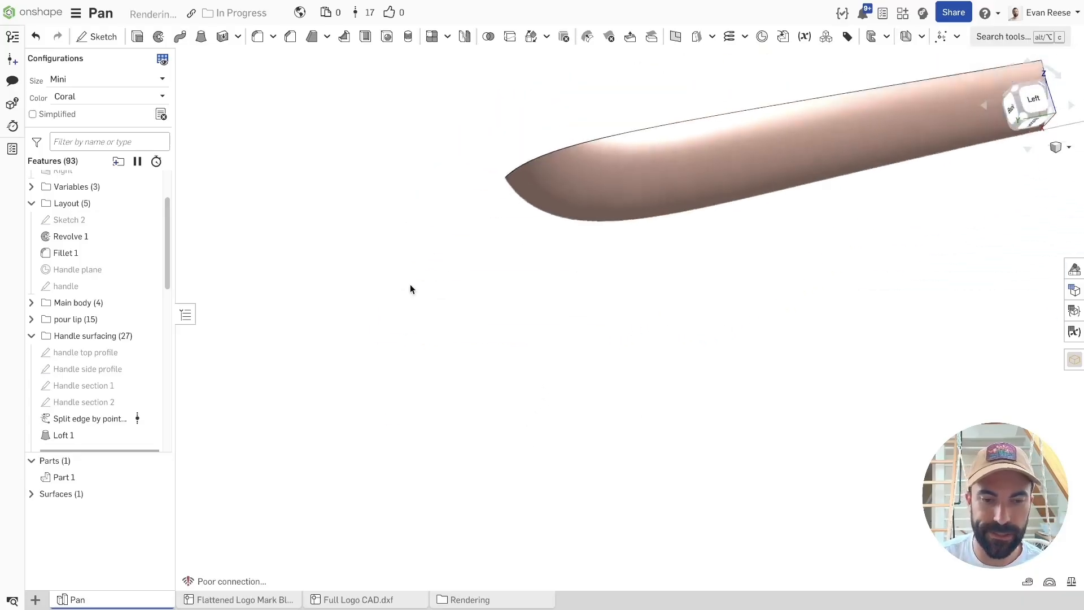
# Roll the feature history forward to include Loft 2 and examine the upper handle surface.
pyautogui.scroll(-4, 119, 364)
pyautogui.moveTo(100, 247); pyautogui.dragTo(100, 281)
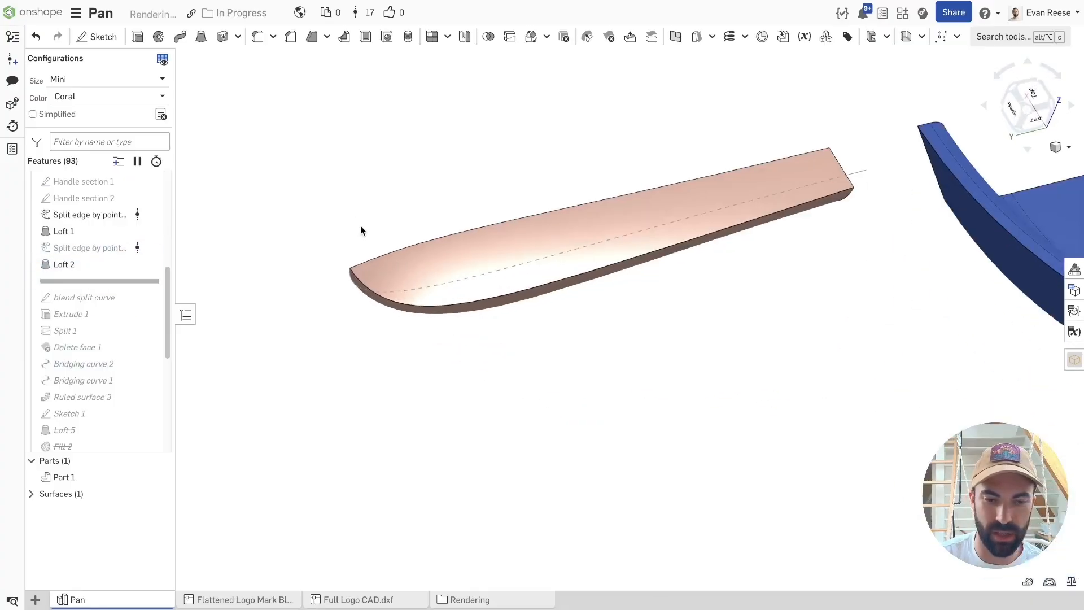
pyautogui.click(465, 249)
pyautogui.click(460, 251)
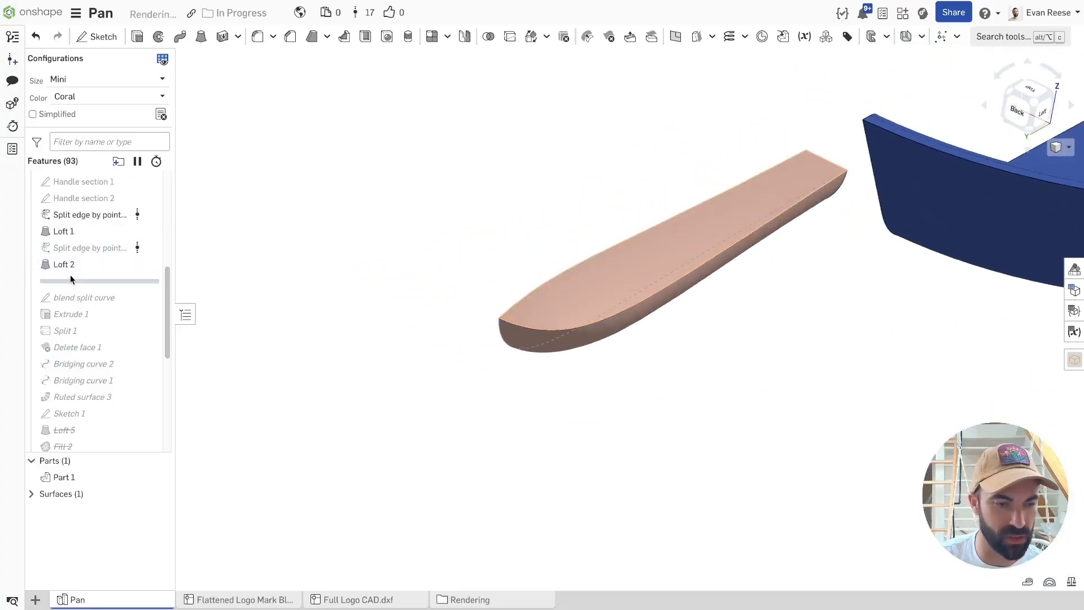
# Roll the feature history forward past the blend split curve sketch and highlight that curve beside the pan.
pyautogui.moveTo(70, 281); pyautogui.dragTo(70, 297)
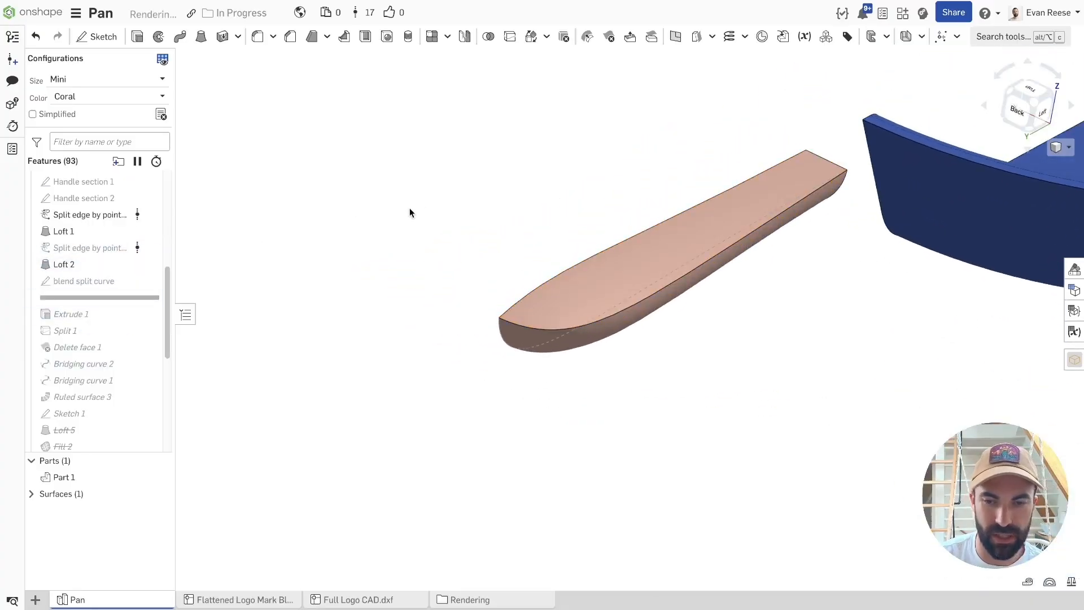
pyautogui.click(89, 281)
pyautogui.click(449, 387)
pyautogui.moveTo(466, 317); pyautogui.dragTo(570, 339, button='right')
pyautogui.click(118, 282)
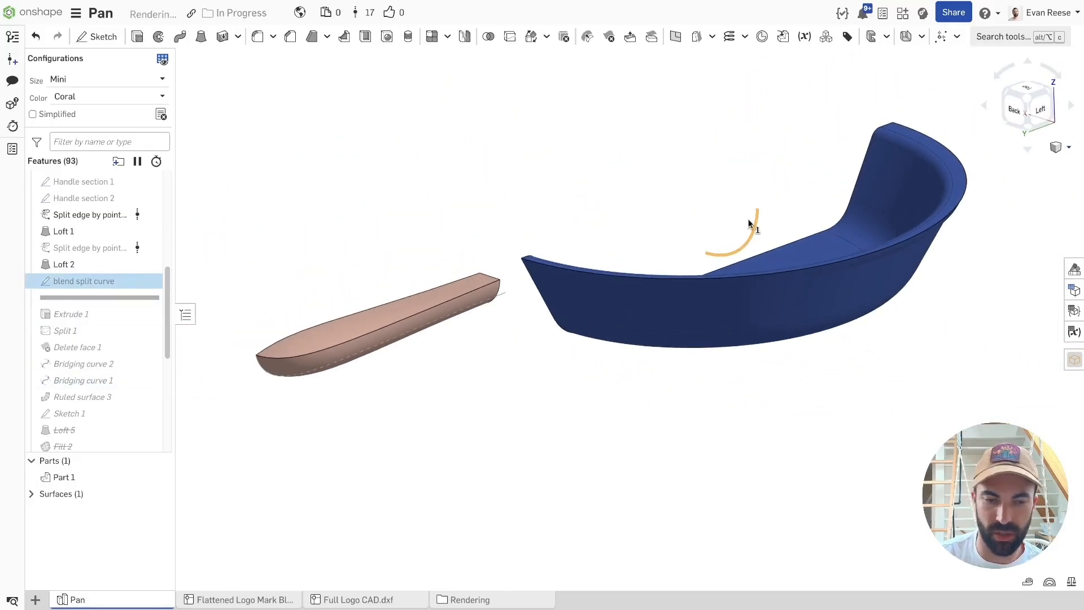
pyautogui.press('space')
# Roll the feature history forward to include Extrude 1, and start a new Split feature only to cancel it.
pyautogui.moveTo(100, 298); pyautogui.dragTo(96, 320)
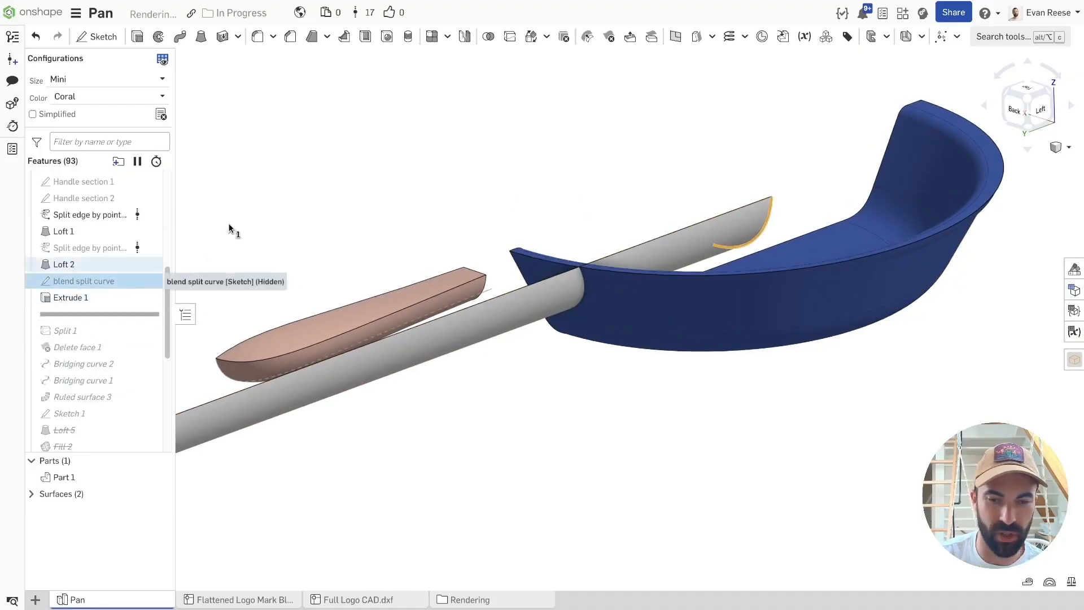
pyautogui.click(510, 37)
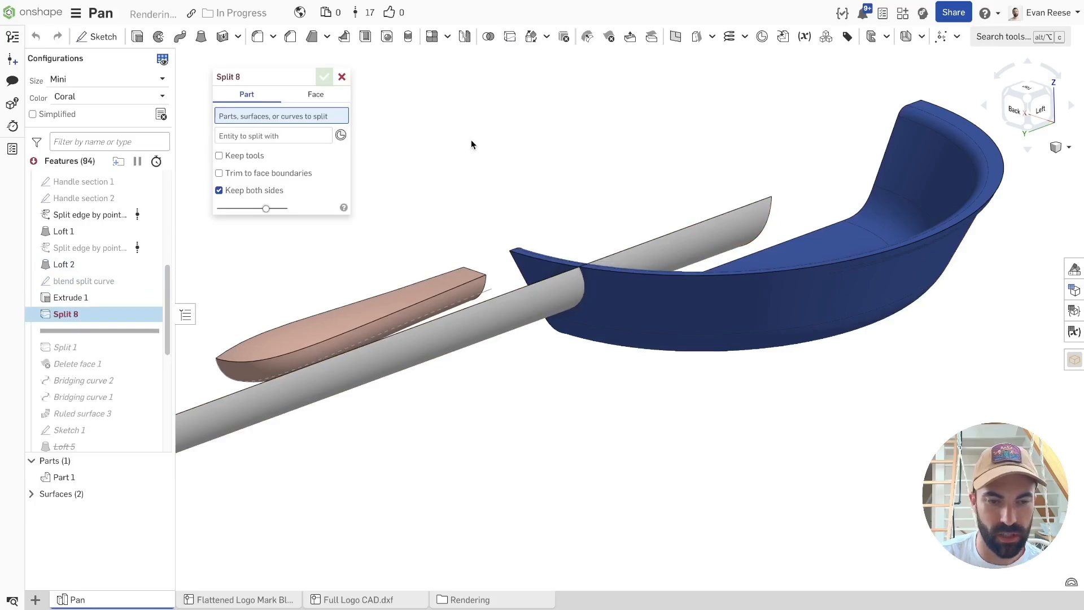
pyautogui.click(342, 77)
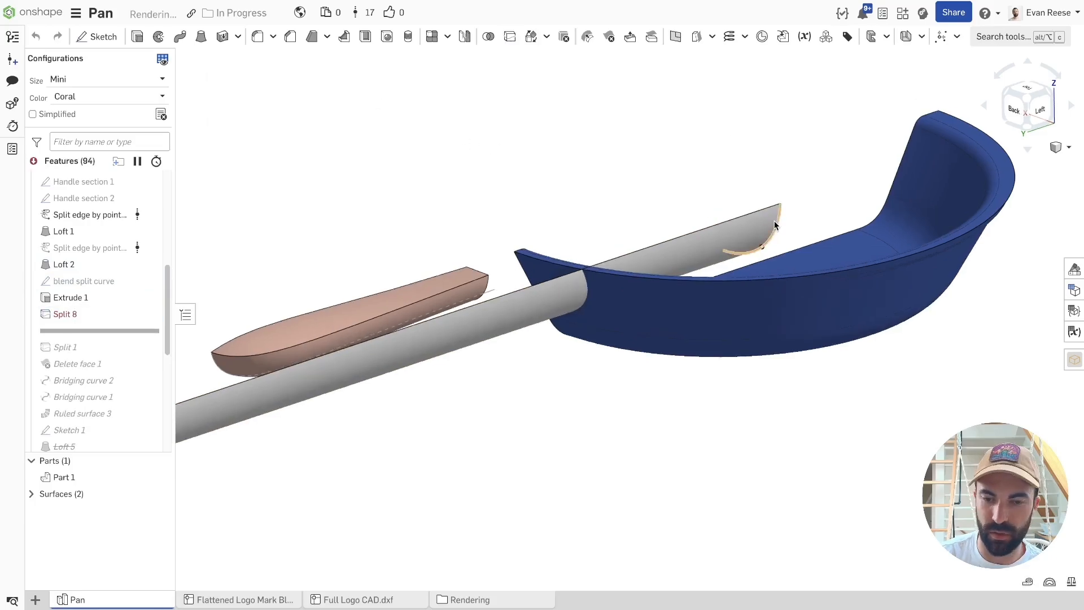
# Highlight the pan's outer wall face and examine where the extruded surface crosses it.
pyautogui.click(950, 263)
pyautogui.moveTo(846, 293); pyautogui.dragTo(669, 200, button='right')
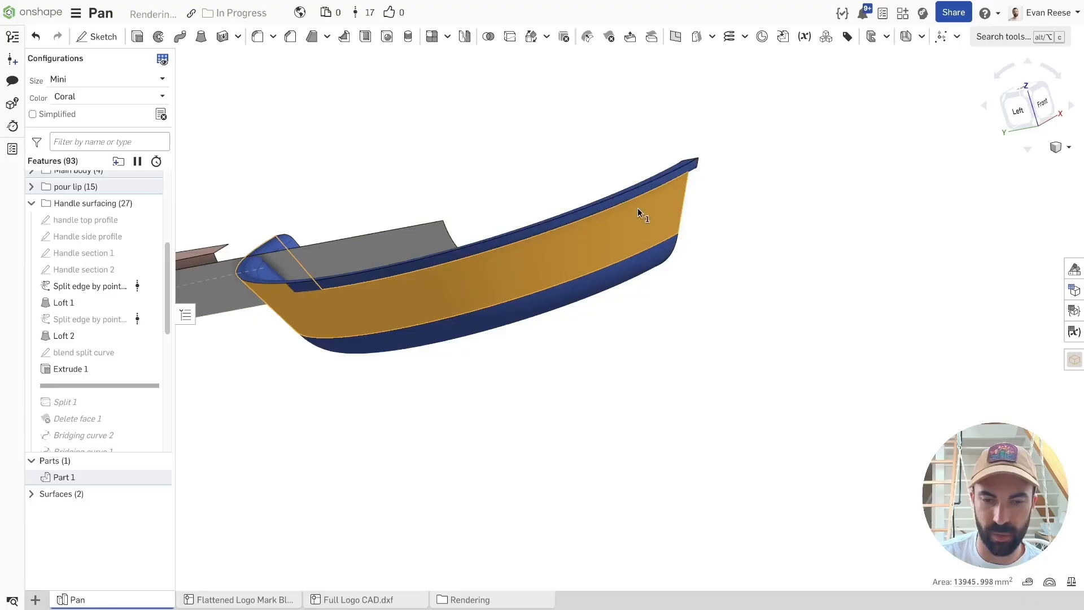
pyautogui.click(606, 156)
pyautogui.moveTo(398, 269); pyautogui.dragTo(483, 184, button='right')
pyautogui.scroll(2, 277, 316)
pyautogui.scroll(-1, 95, 355)
pyautogui.scroll(-1, 95, 354)
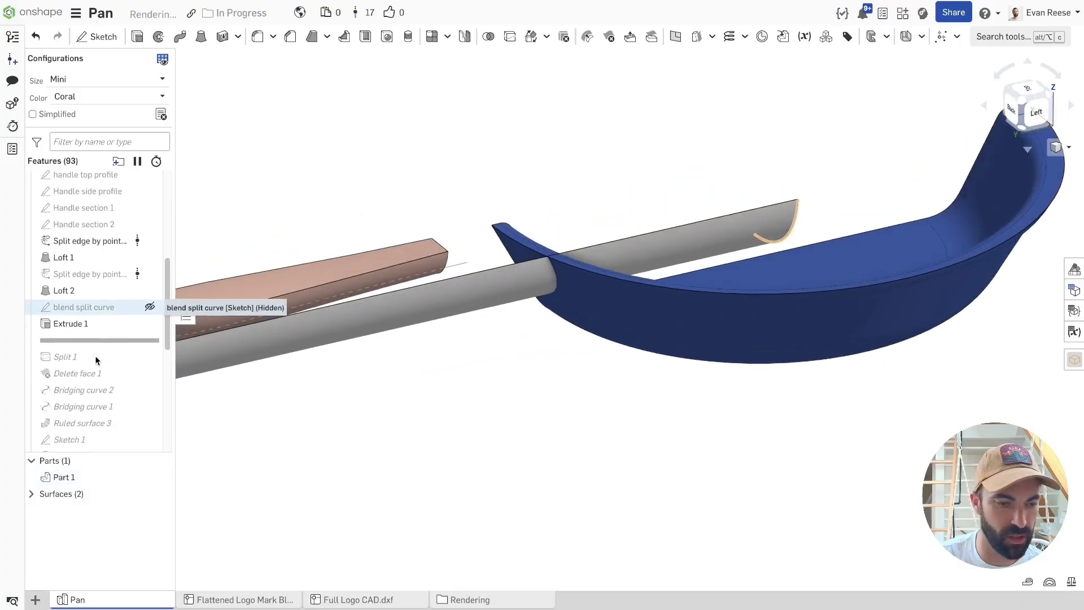
# Roll the feature history to Split 1 and review its settings for splitting the Thicken 1 face with the Extrude 1 face.
pyautogui.rightClick(65, 357)
pyautogui.click(112, 443)
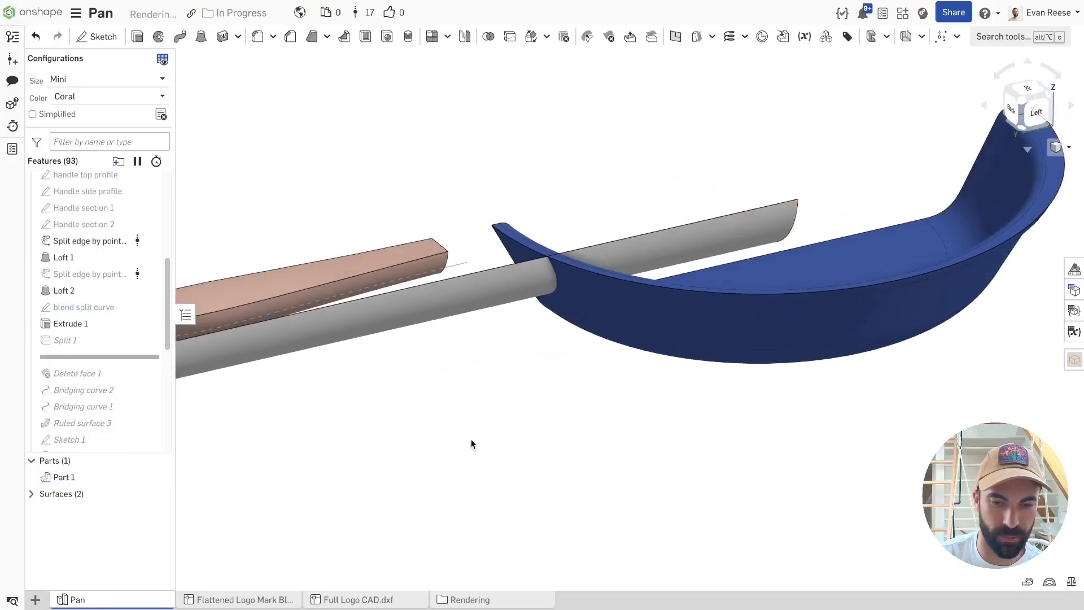
pyautogui.doubleClick(81, 342)
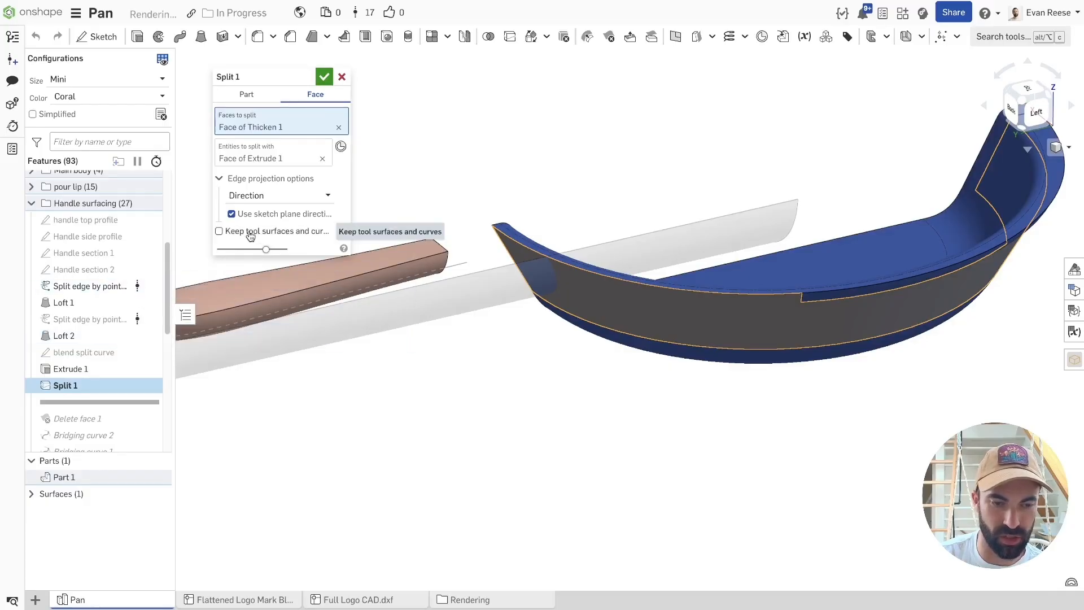
pyautogui.click(324, 77)
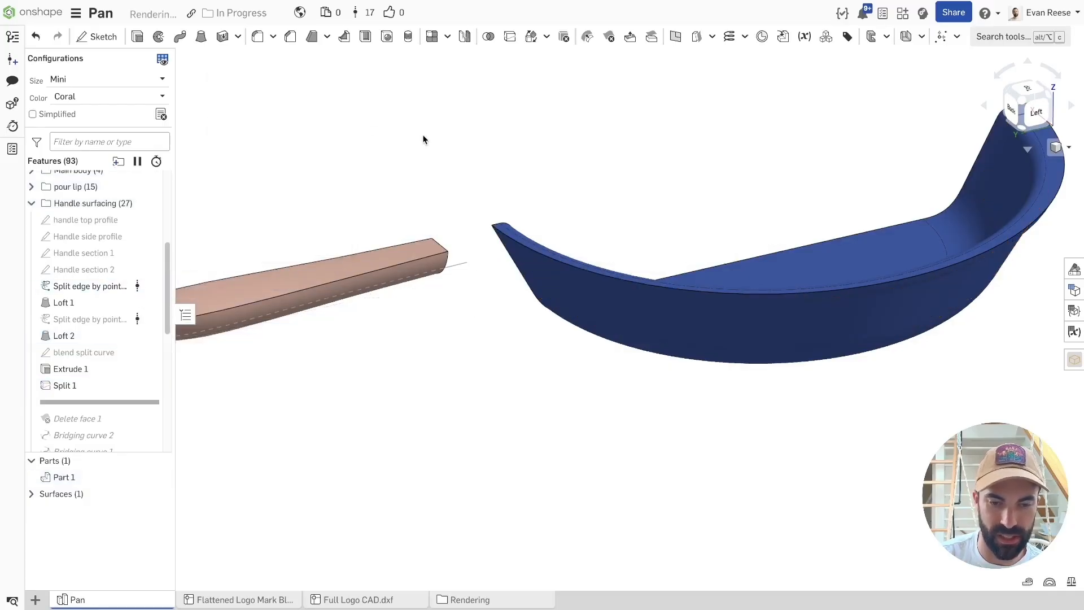
# Examine the split pan wall and its cut end facing the handle from several directions.
pyautogui.hotkey('shift', '2')
pyautogui.moveTo(407, 153); pyautogui.dragTo(416, 260, button='right')
pyautogui.moveTo(459, 195); pyautogui.dragTo(439, 202, button='right')
pyautogui.scroll(-1, 83, 400)
pyautogui.click(657, 257)
pyautogui.click(484, 217)
pyautogui.hotkey('shift', '4')
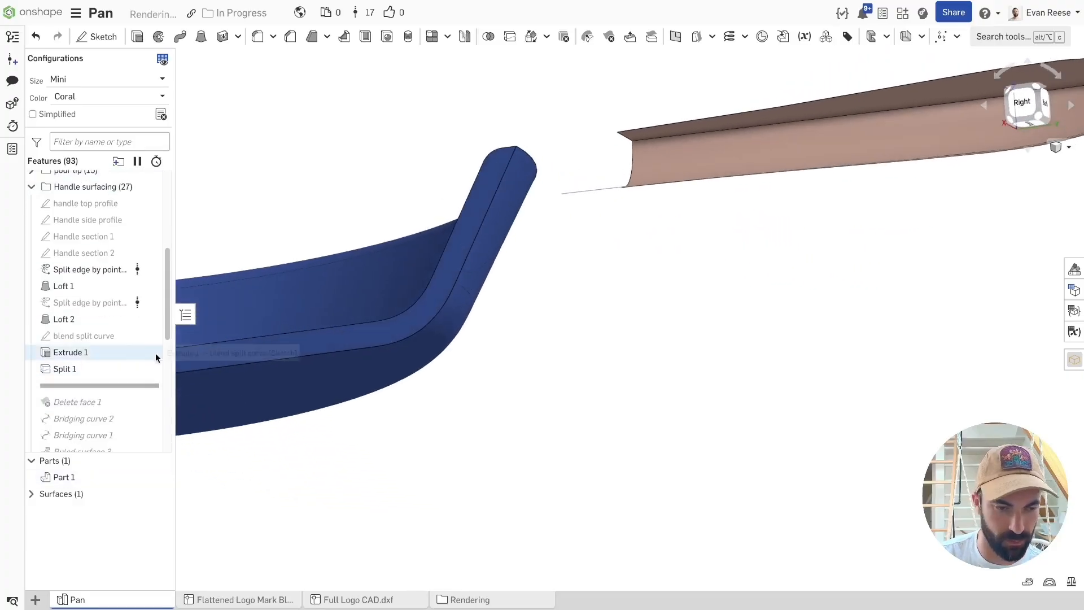
# Roll the feature history forward to include Delete face 1 and examine the opening in the pan wall near the handle.
pyautogui.moveTo(100, 380); pyautogui.dragTo(99, 397)
pyautogui.moveTo(574, 394); pyautogui.dragTo(530, 300, button='right')
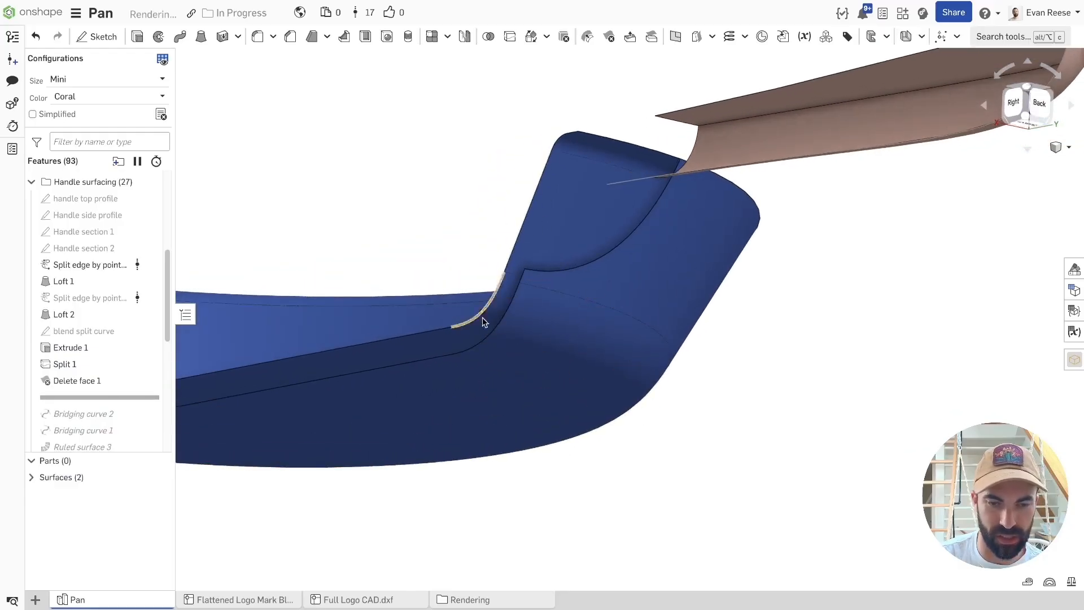
pyautogui.press('f')
pyautogui.scroll(4, 732, 280)
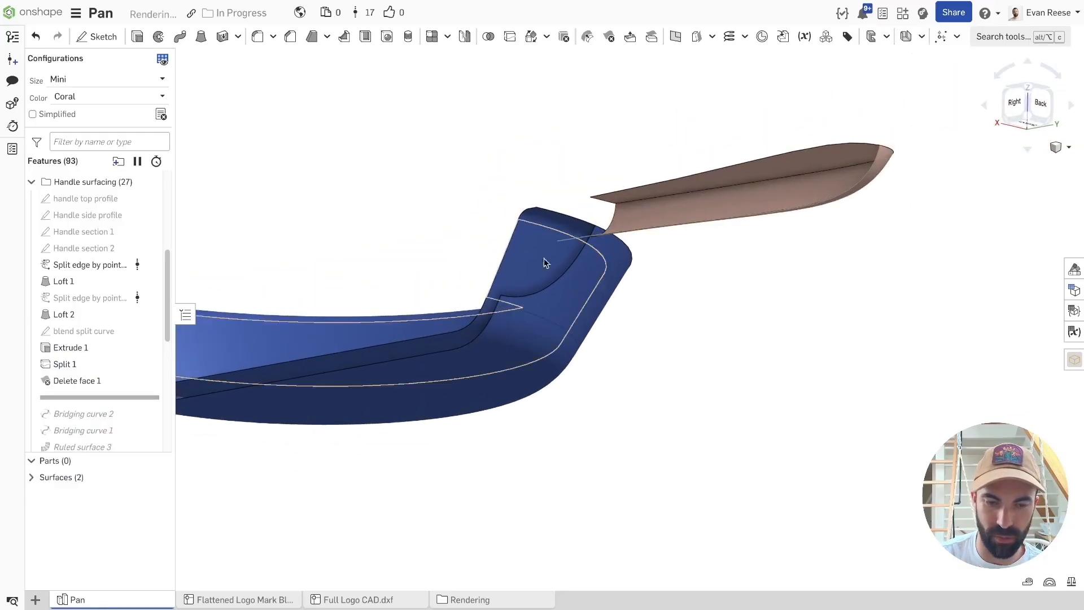
pyautogui.scroll(3, 375, 225)
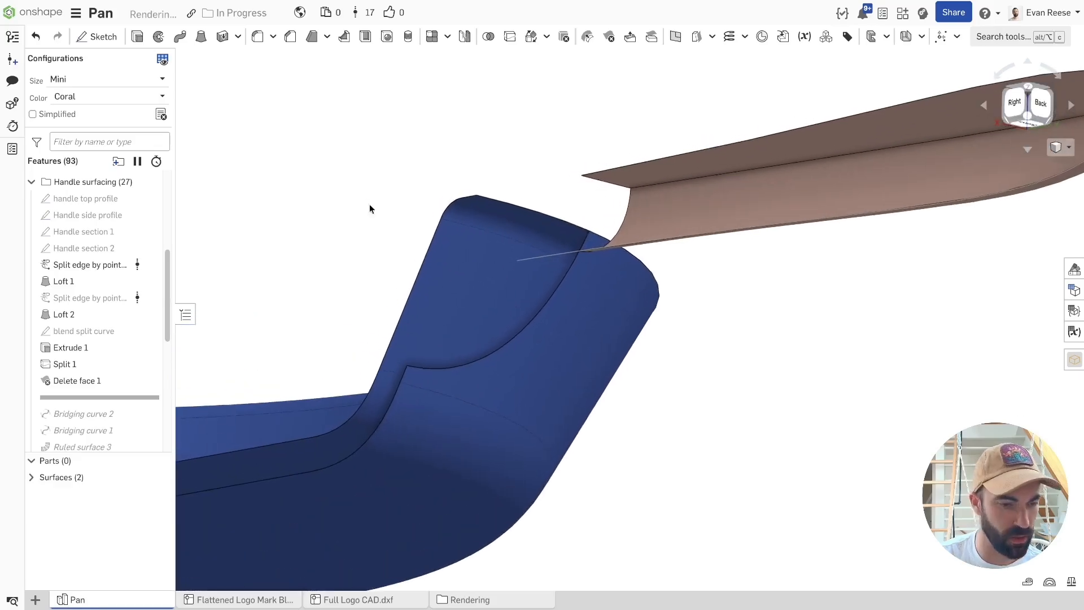
# Roll the feature history forward to include Bridging curve 2 and examine the curve linking the pan wall to the handle.
pyautogui.scroll(-3, 118, 362)
pyautogui.rightClick(78, 317)
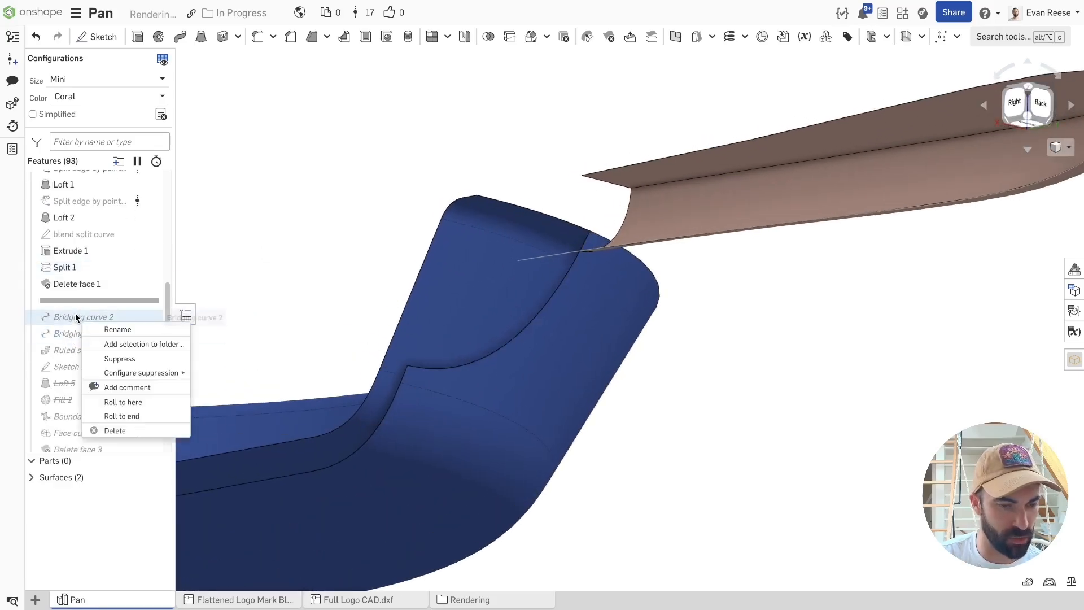
pyautogui.click(139, 403)
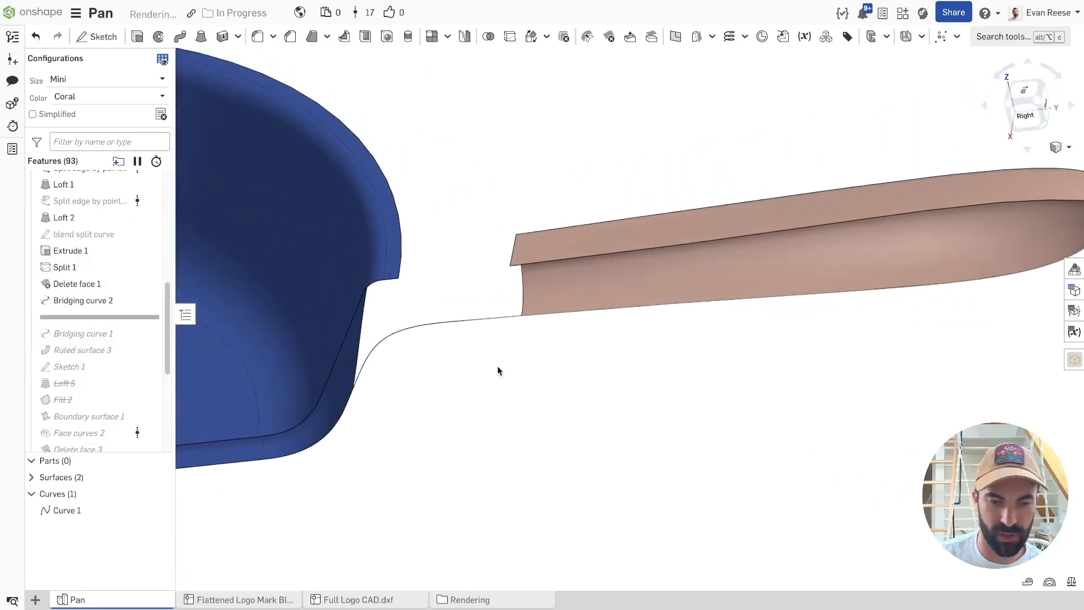
pyautogui.scroll(2, 474, 371)
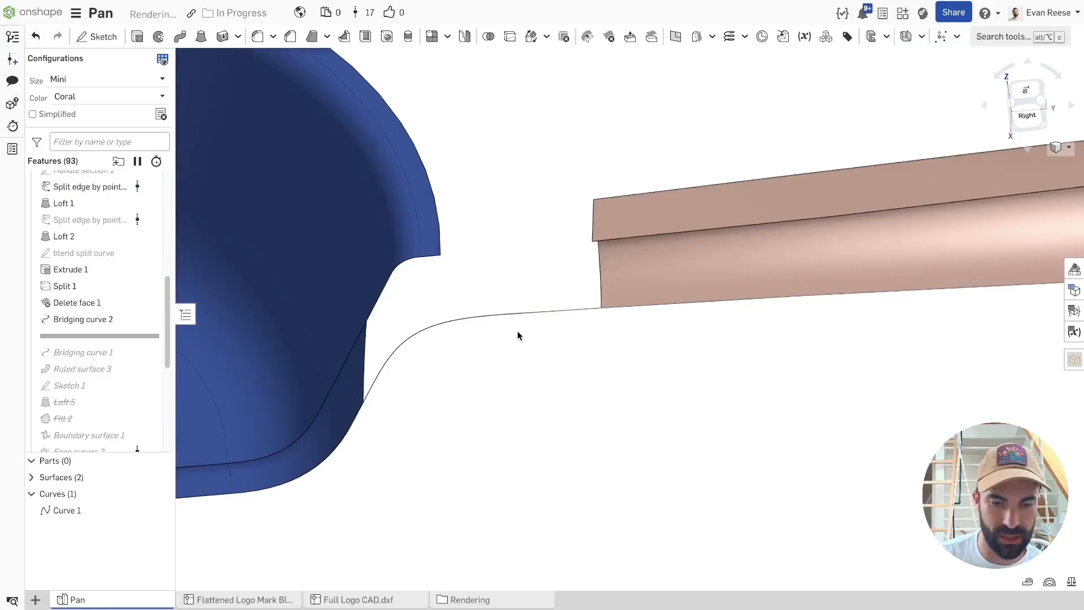
pyautogui.moveTo(516, 331); pyautogui.dragTo(534, 345, button='right')
pyautogui.scroll(3, 538, 348)
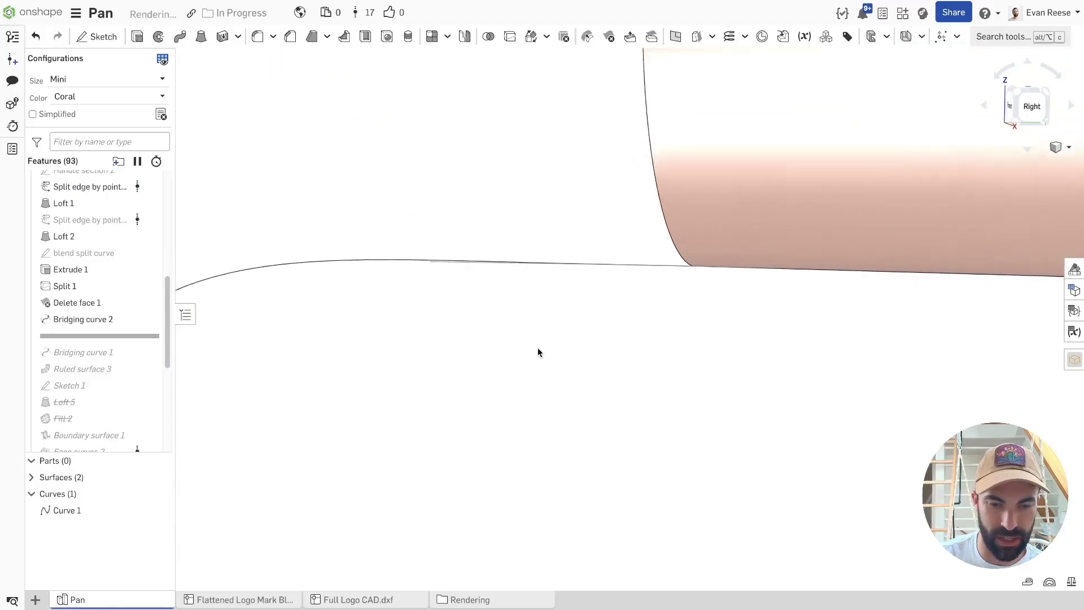
pyautogui.click(428, 263)
pyautogui.moveTo(428, 262); pyautogui.dragTo(665, 240, button='right')
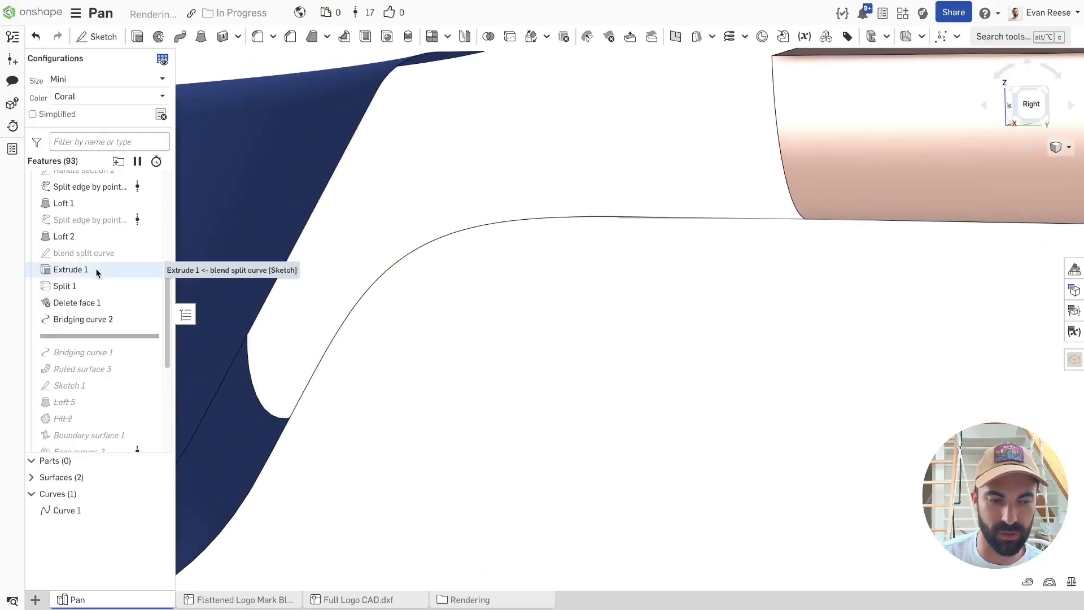
# Highlight Bridging curve 2 and examine how it leaves the handle's lower edge.
pyautogui.scroll(-2, 96, 272)
pyautogui.scroll(1, 76, 272)
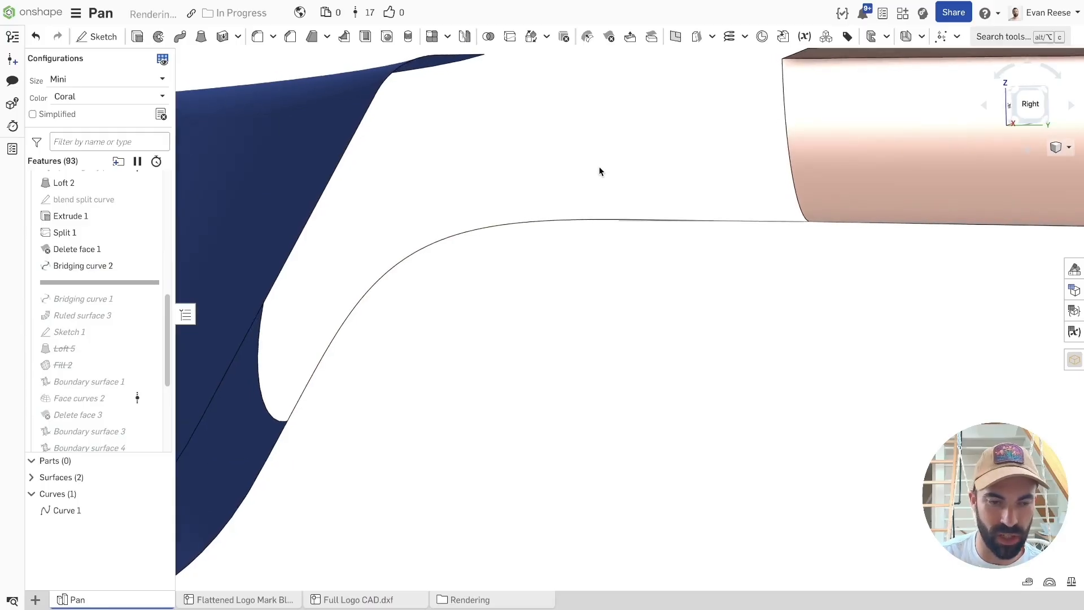
pyautogui.click(108, 266)
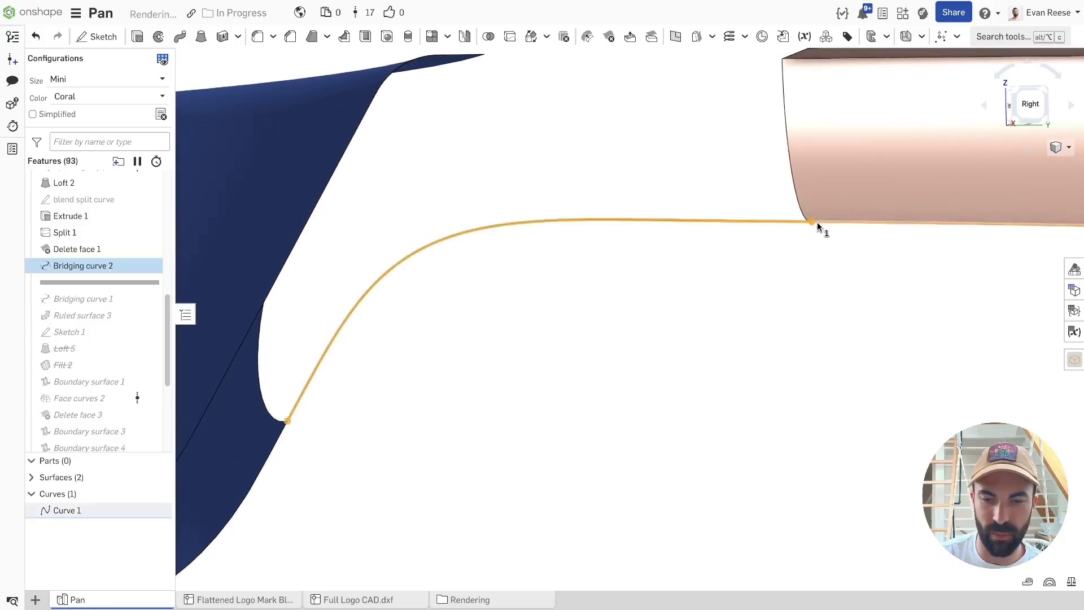
pyautogui.click(757, 276)
pyautogui.scroll(1, 650, 238)
pyautogui.scroll(3, 624, 215)
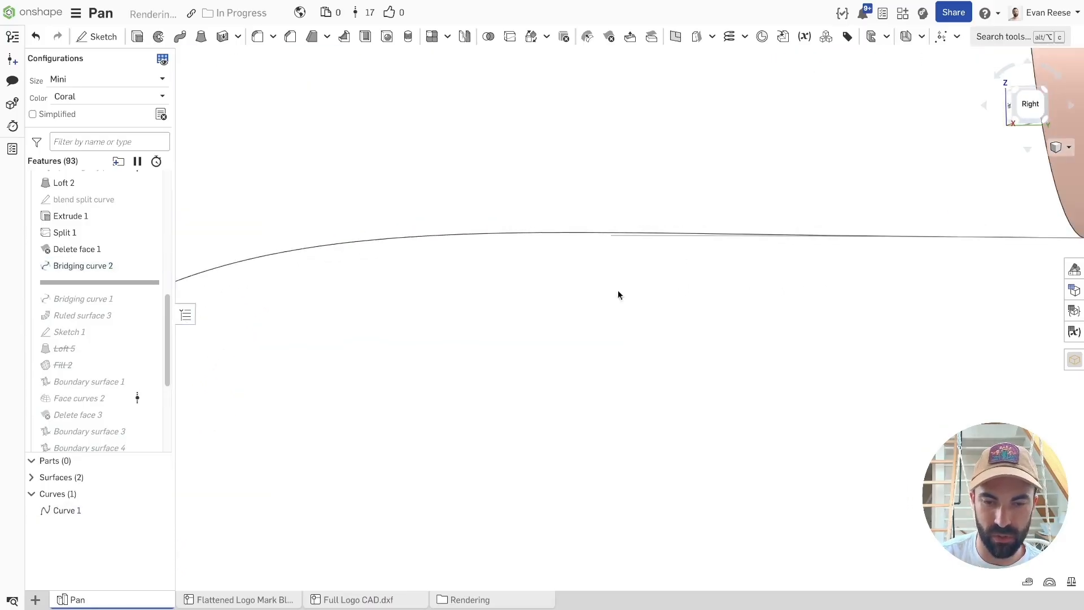
pyautogui.scroll(-3, 626, 237)
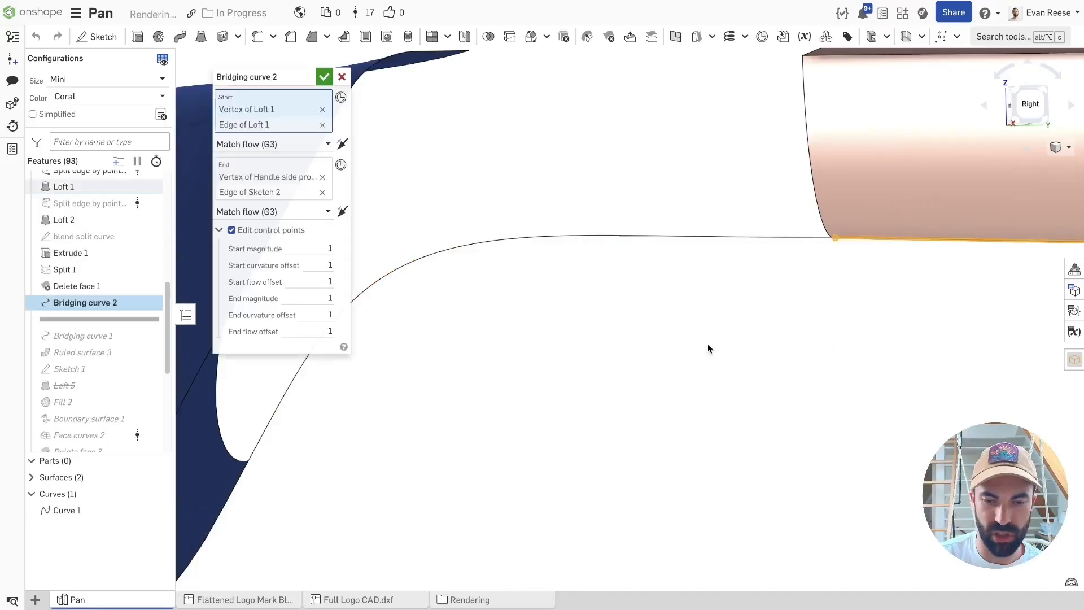
# Review the start and end references and continuity settings of Bridging curve 2 in the Right view.
pyautogui.scroll(-4, 722, 338)
pyautogui.moveTo(692, 314); pyautogui.dragTo(597, 334, button='right')
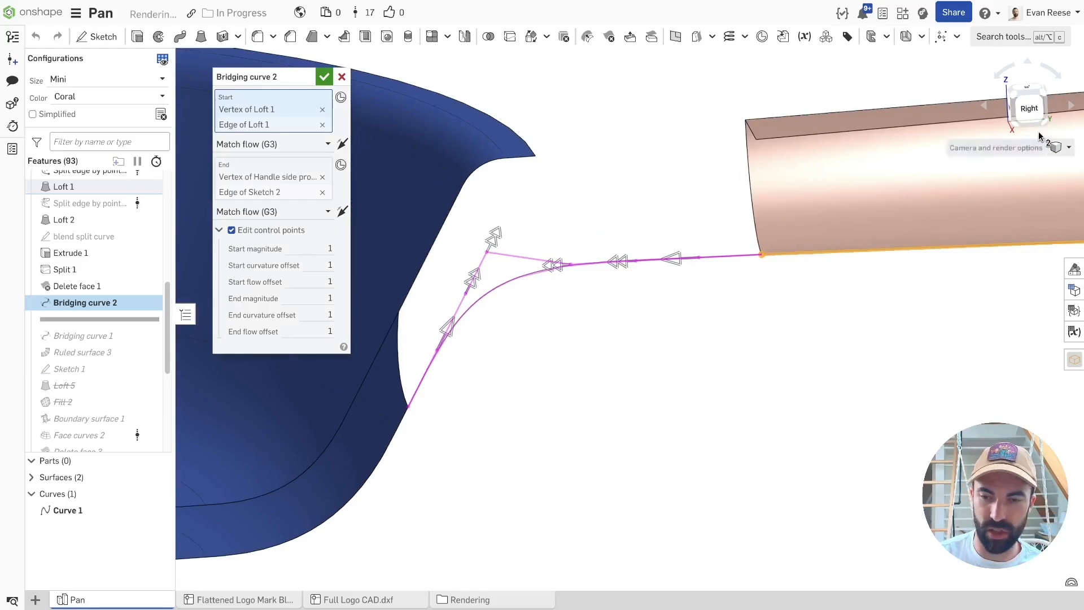
pyautogui.click(1031, 107)
pyautogui.scroll(3, 710, 305)
pyautogui.scroll(2, 710, 304)
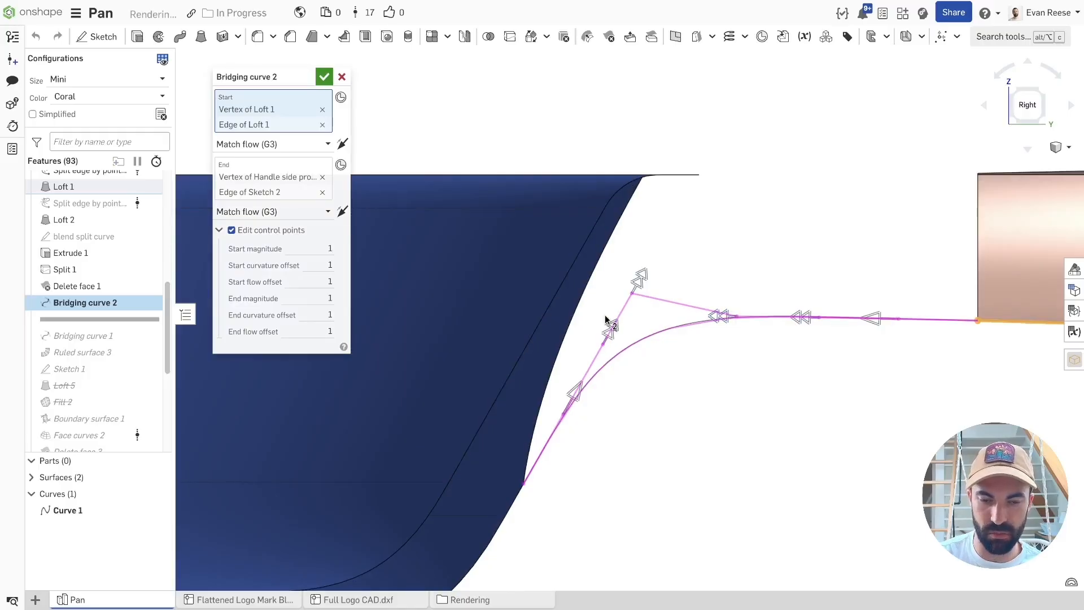
# Try reshaping Bridging curve 2 through its control points with end magnitude 0.826 and end flow offset 0.814, and discard the edit.
pyautogui.moveTo(614, 333); pyautogui.dragTo(586, 405)
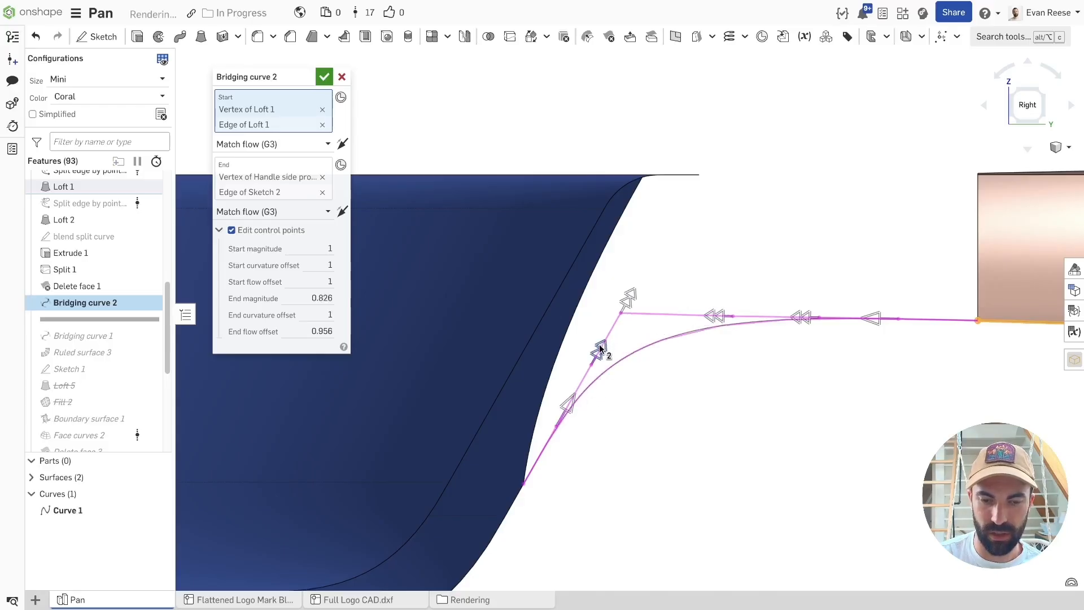
pyautogui.moveTo(623, 314); pyautogui.dragTo(624, 315)
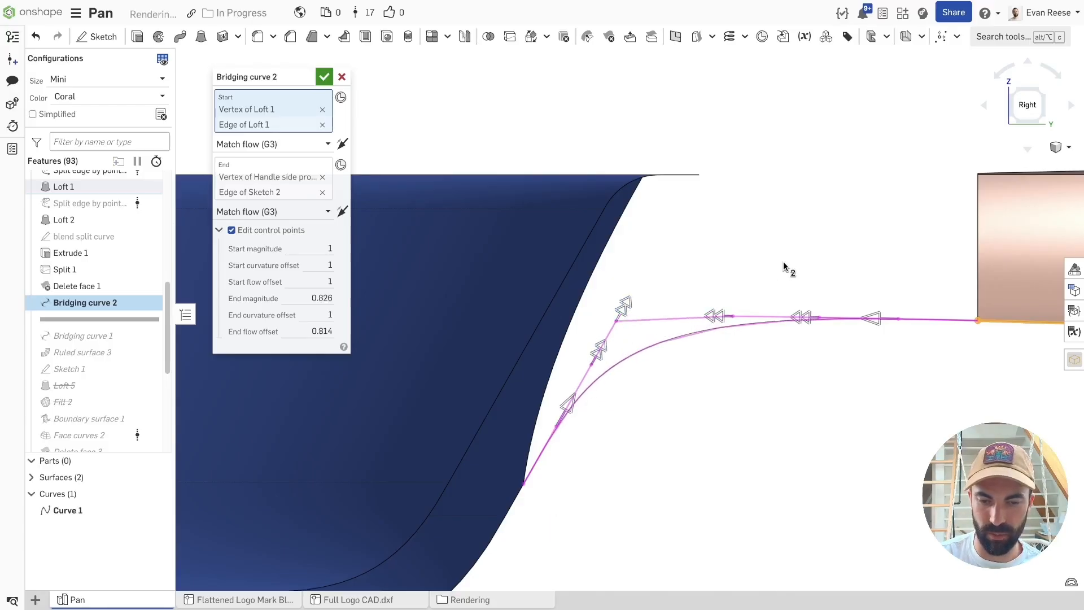
pyautogui.scroll(-3, 657, 281)
pyautogui.moveTo(713, 267); pyautogui.dragTo(637, 269, button='middle')
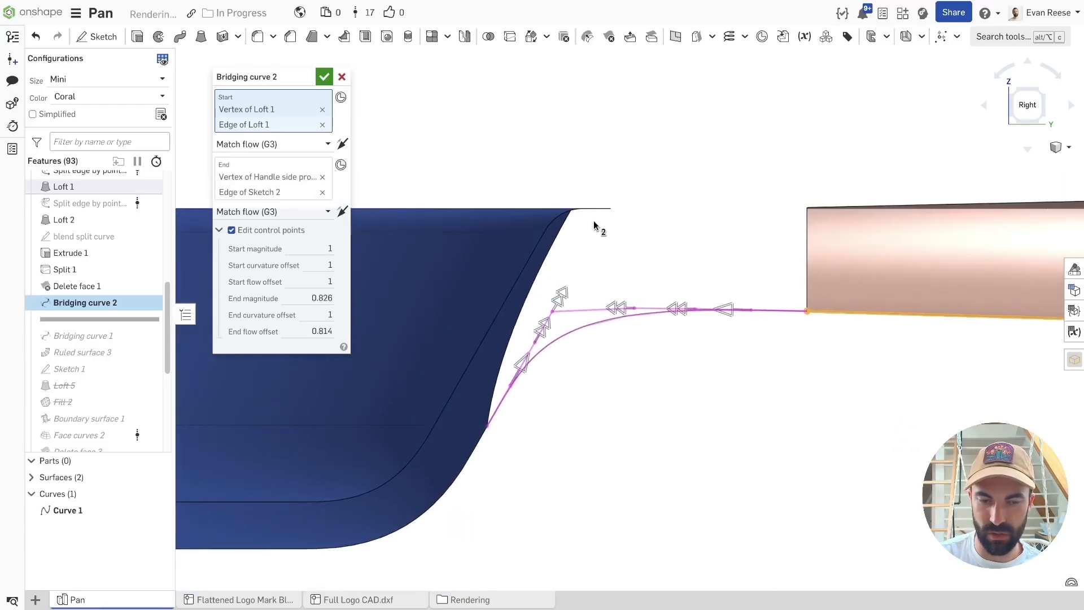
pyautogui.click(341, 77)
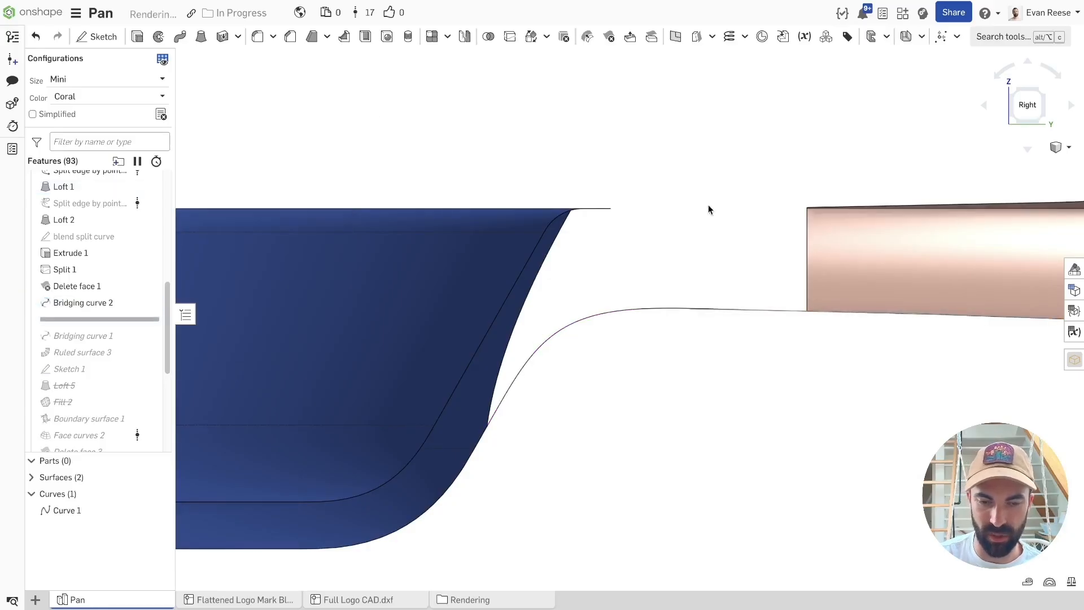
# Analyze Bridging curve 2 with curvature combs, inspect the comb near the handle end, and close the analysis.
pyautogui.click(666, 309)
pyautogui.hotkey('shift', 'c')
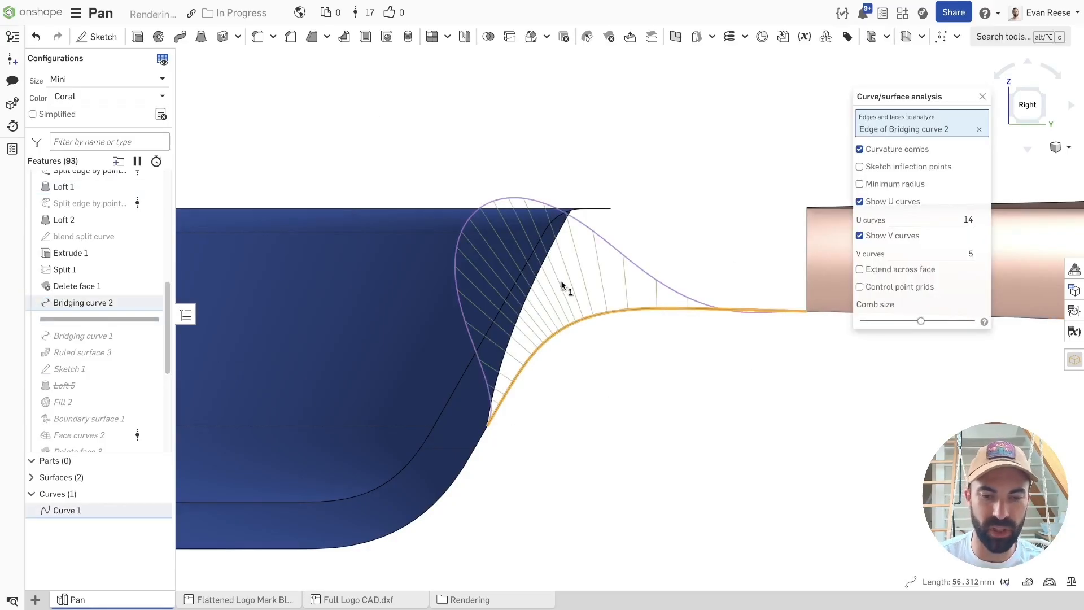
pyautogui.scroll(5, 751, 320)
pyautogui.moveTo(823, 321); pyautogui.dragTo(633, 299, button='middle')
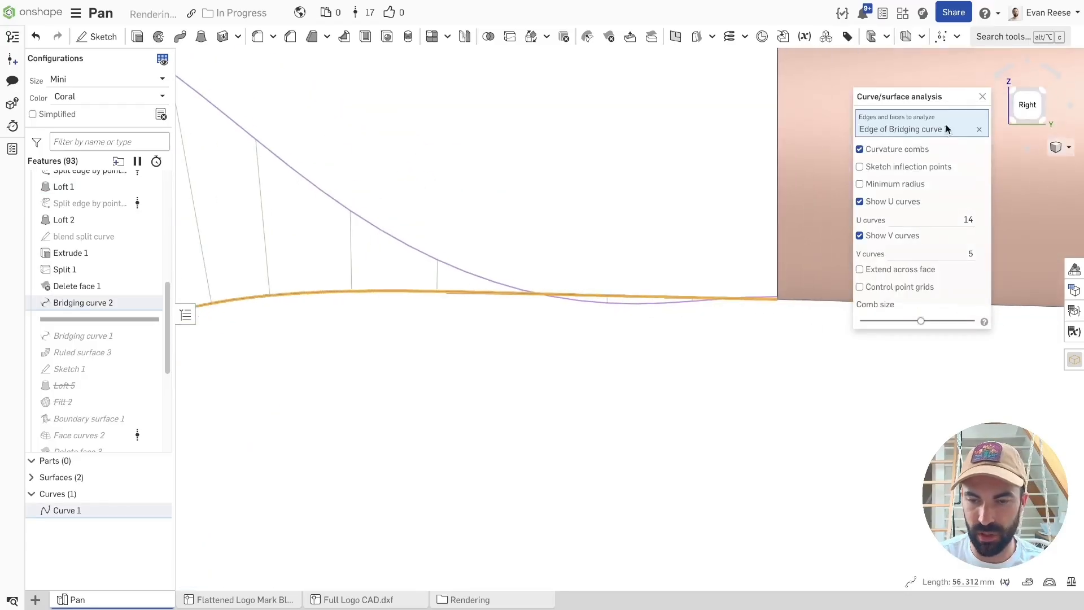
pyautogui.click(980, 99)
pyautogui.scroll(-5, 578, 368)
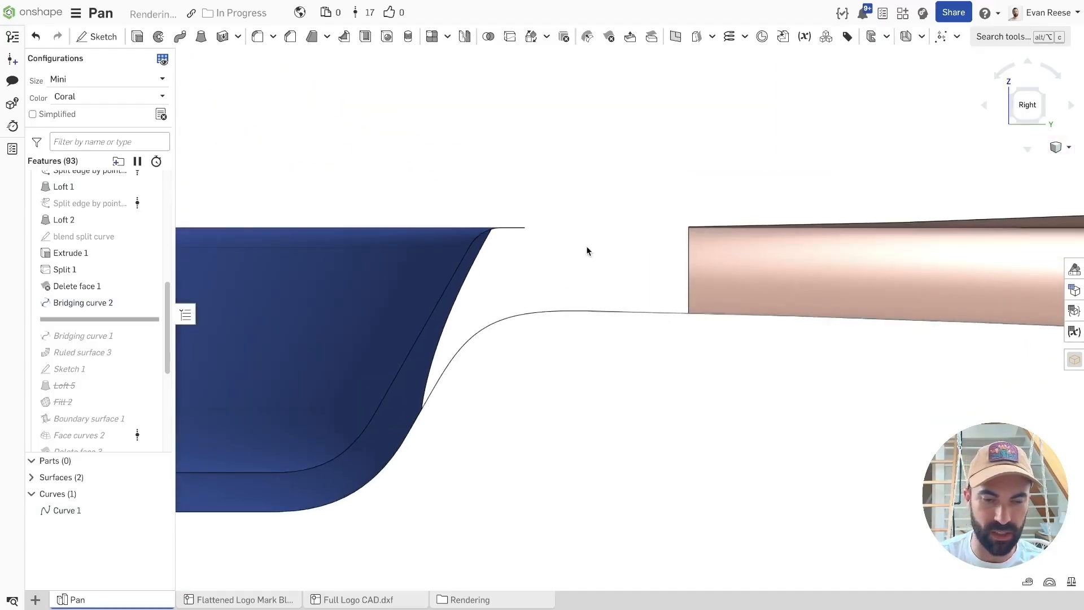
# Roll the feature history forward to include Bridging curve 1 and view the curve between pan rim and handle.
pyautogui.scroll(-3, 88, 310)
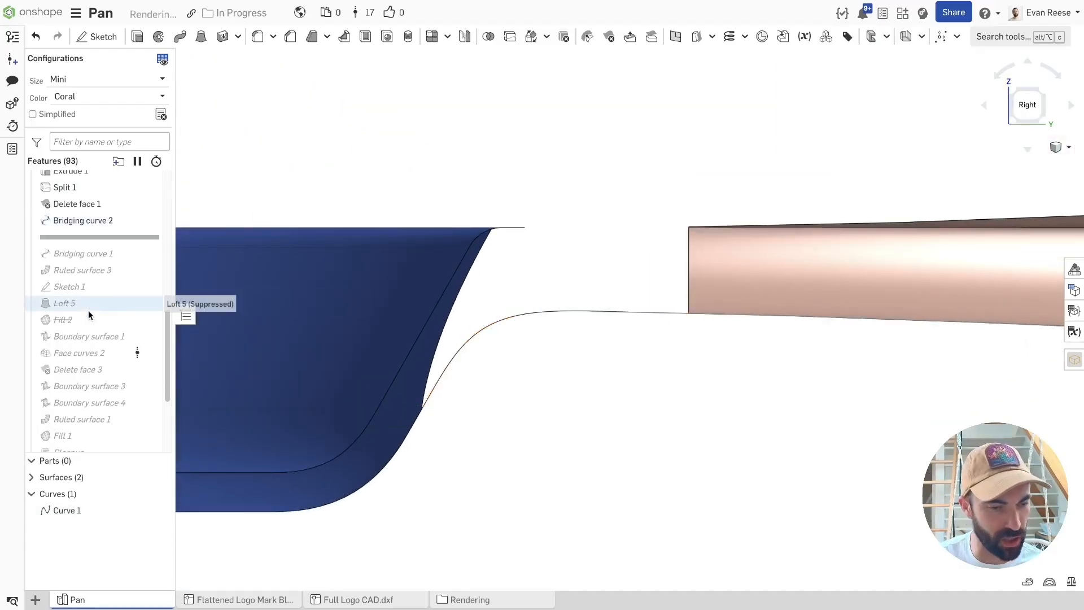
pyautogui.moveTo(80, 239); pyautogui.dragTo(86, 255)
pyautogui.click(91, 242)
pyautogui.moveTo(441, 161); pyautogui.dragTo(694, 213, button='right')
# Review the start and end references of Bridging curve 1 and accept its settings as they are.
pyautogui.doubleClick(72, 235)
pyautogui.scroll(2, 643, 200)
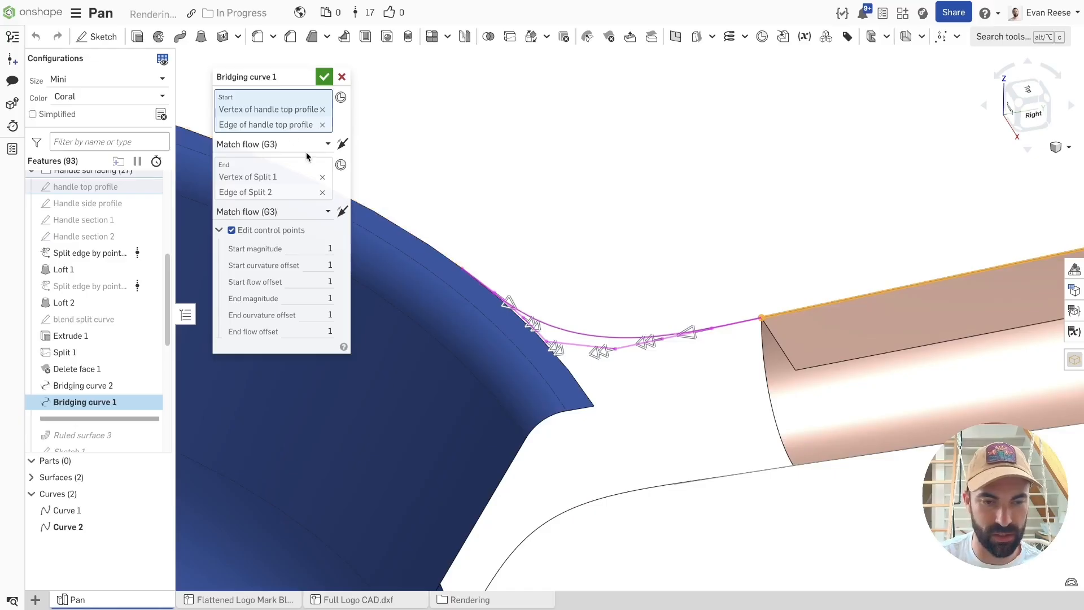
pyautogui.click(266, 188)
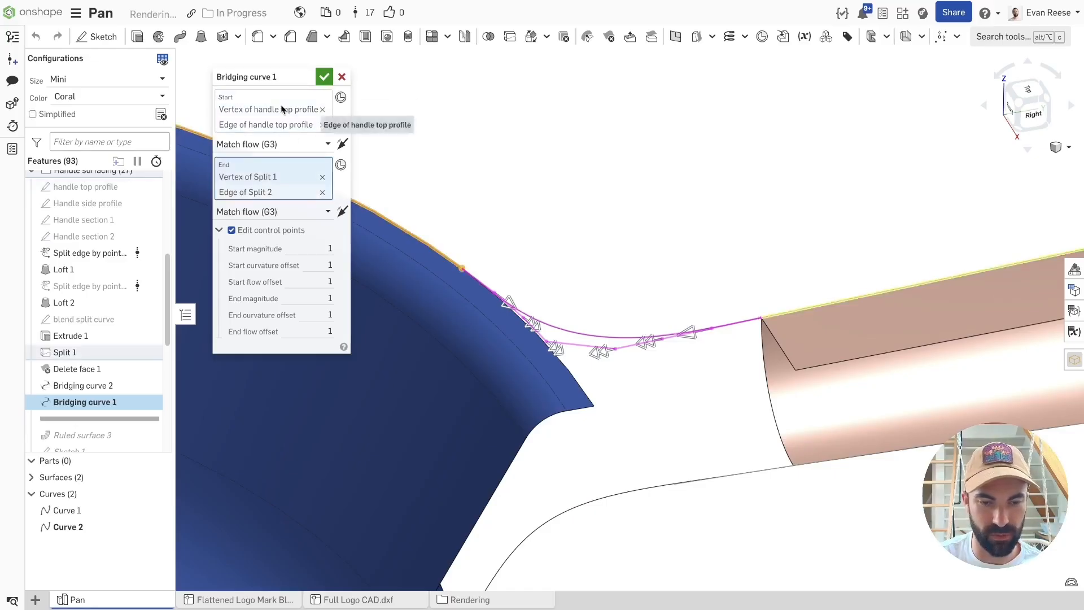
pyautogui.click(325, 75)
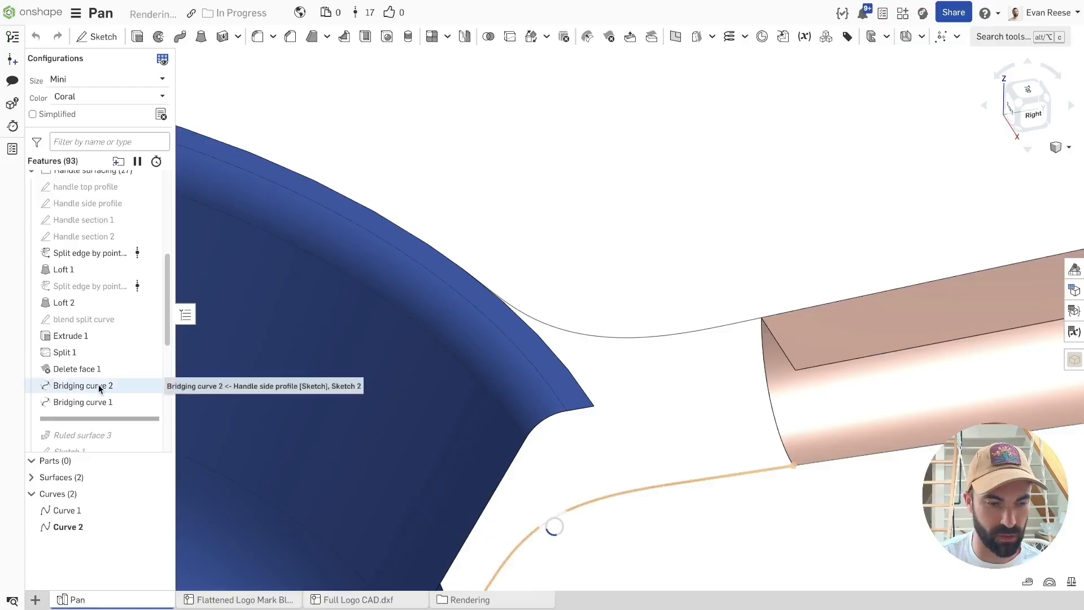
# Hide the first Split edge by point feature and show Curve 2 between the pan rim and handle.
pyautogui.scroll(-1, 97, 386)
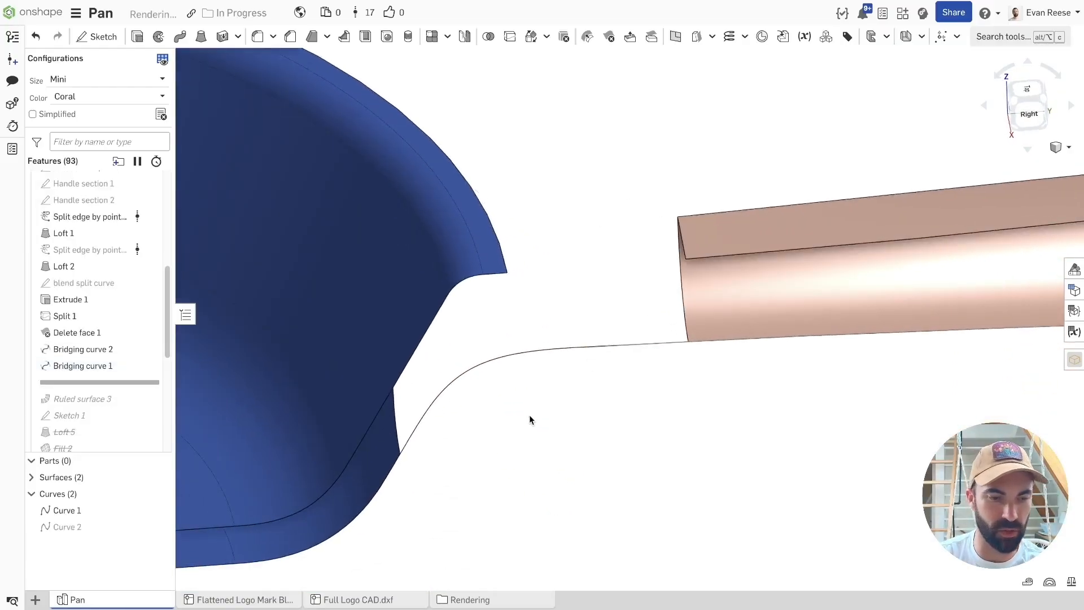
pyautogui.click(152, 216)
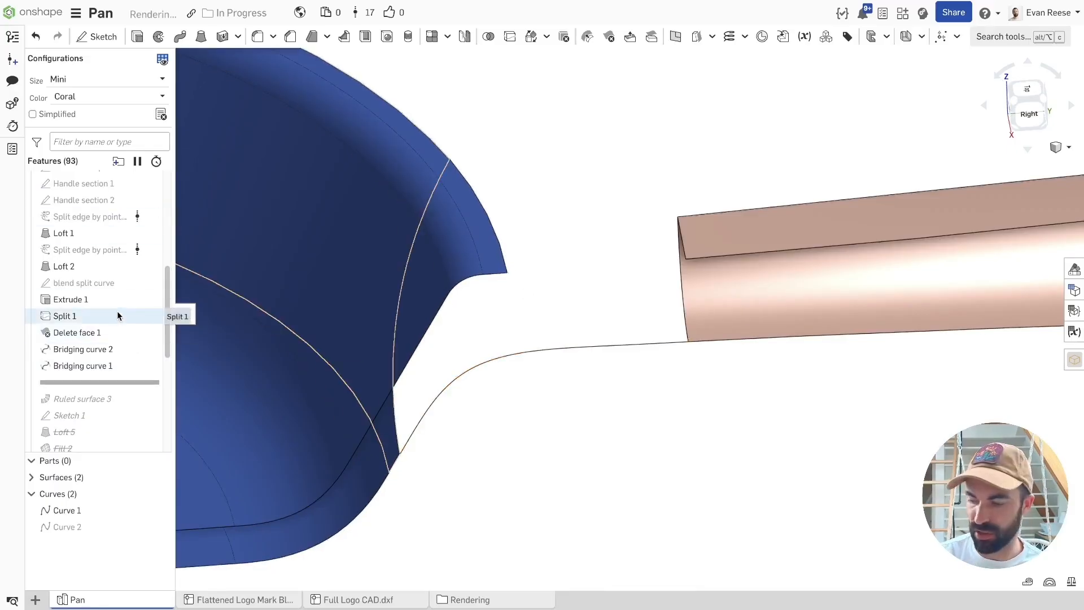
pyautogui.moveTo(506, 220); pyautogui.dragTo(215, 322, button='right')
pyautogui.click(160, 527)
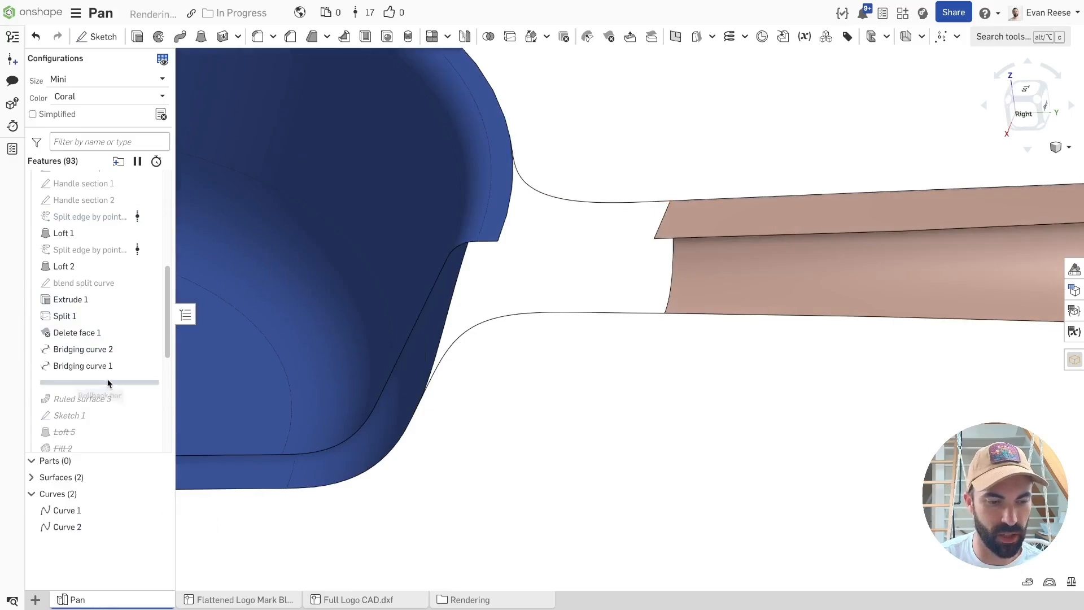
# Roll the feature history forward to include Ruled surface 3 and examine the surface extending from the lower bridging curve.
pyautogui.moveTo(107, 383); pyautogui.dragTo(99, 399)
pyautogui.moveTo(634, 457); pyautogui.dragTo(785, 412, button='right')
pyautogui.moveTo(581, 283); pyautogui.dragTo(591, 221, button='right')
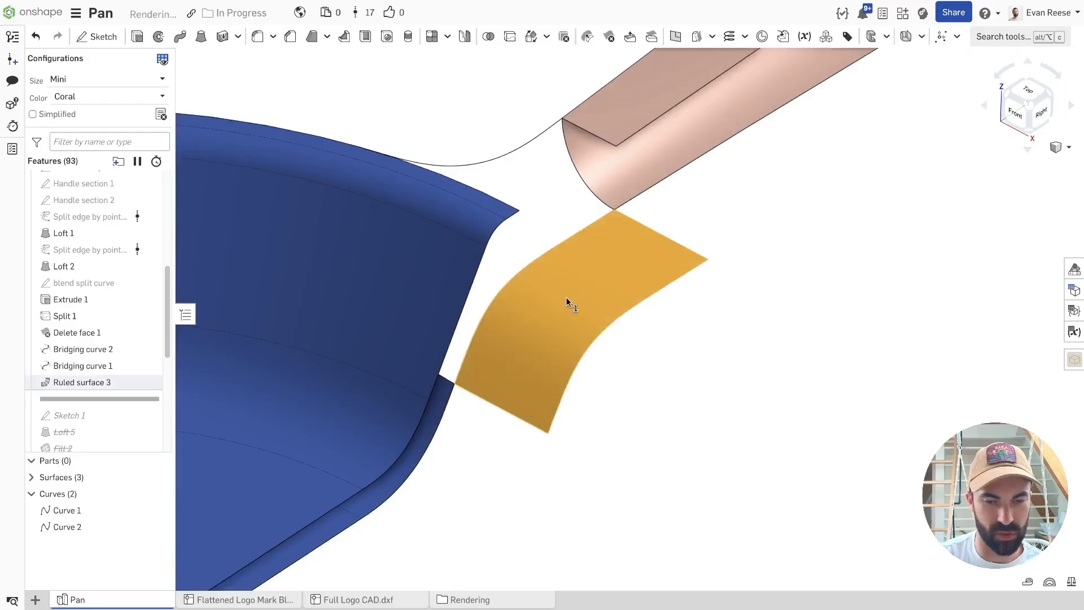
# Review the path edge, surface type and direction of Ruled surface 3, and close its settings without changes.
pyautogui.doubleClick(80, 382)
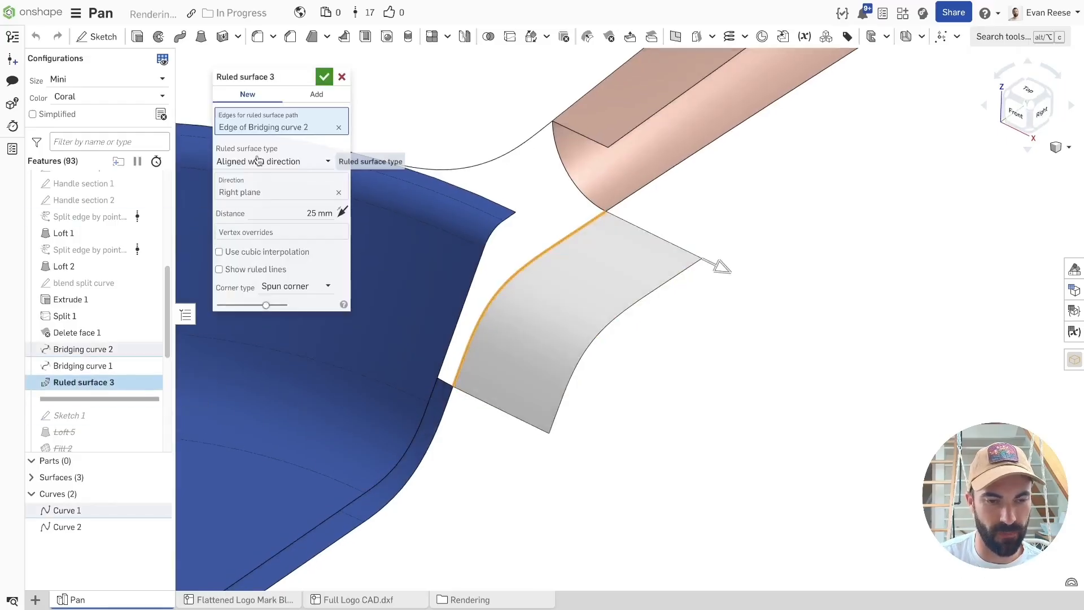
pyautogui.click(263, 188)
pyautogui.click(342, 77)
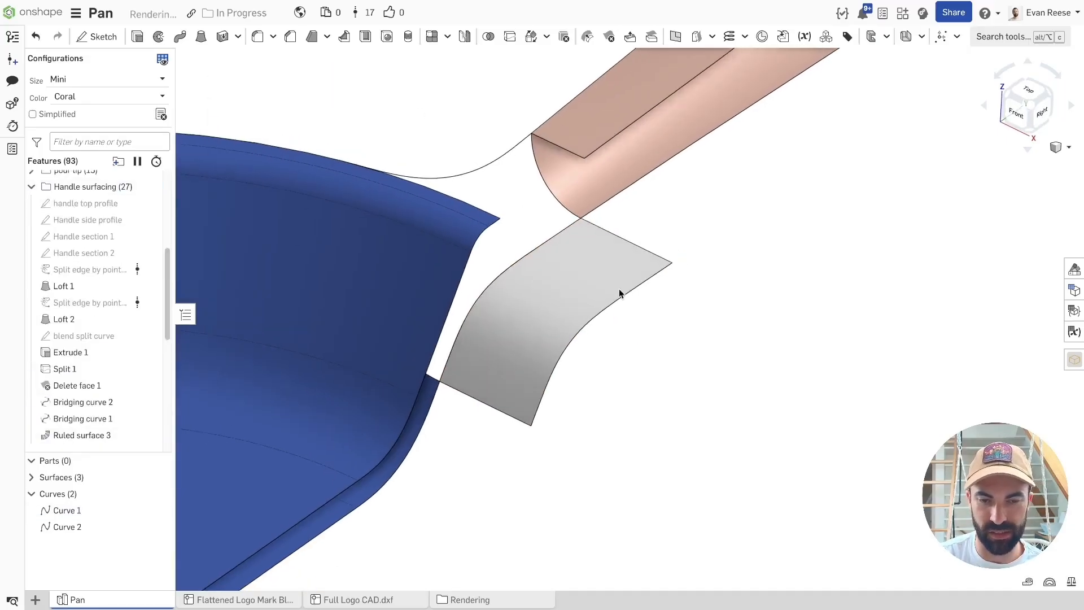
# Roll the feature history forward to include Sketch 1 and highlight its arc between the two bridging curves.
pyautogui.scroll(-3, 98, 378)
pyautogui.moveTo(80, 252); pyautogui.dragTo(75, 263)
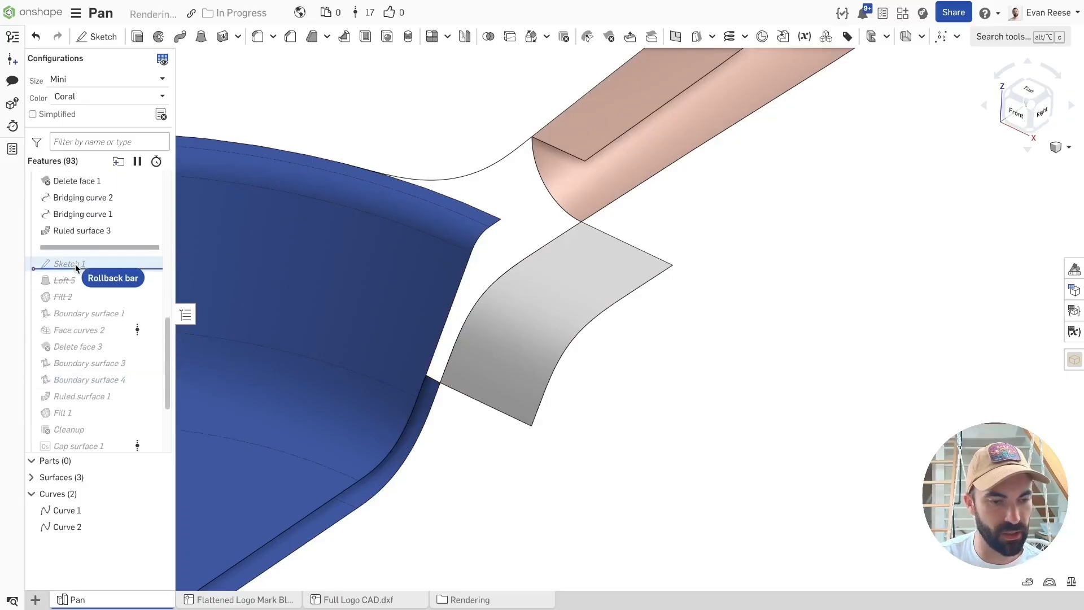
pyautogui.click(78, 249)
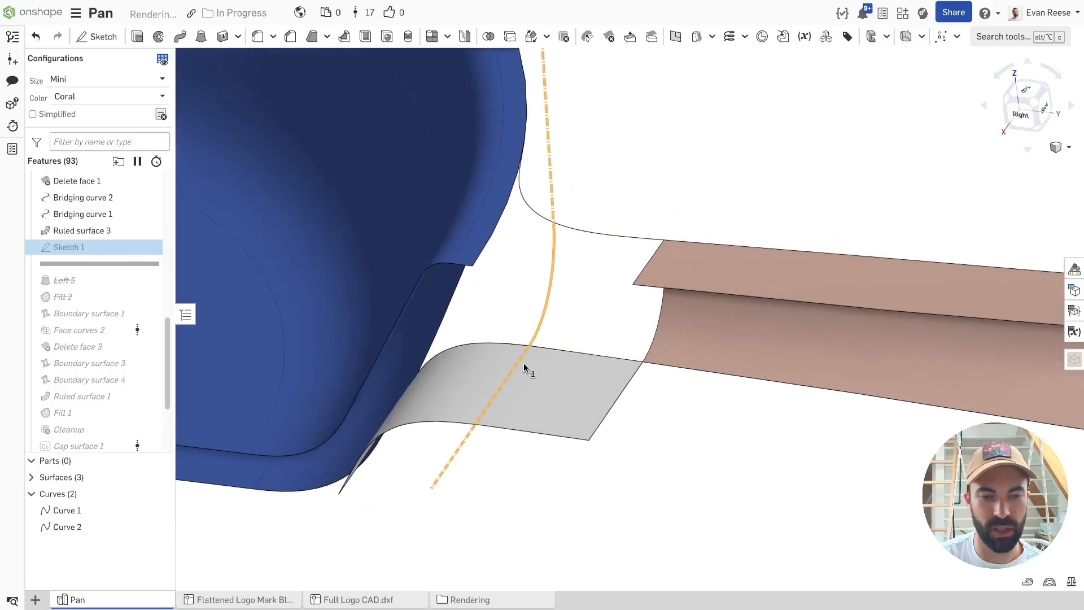
pyautogui.click(609, 172)
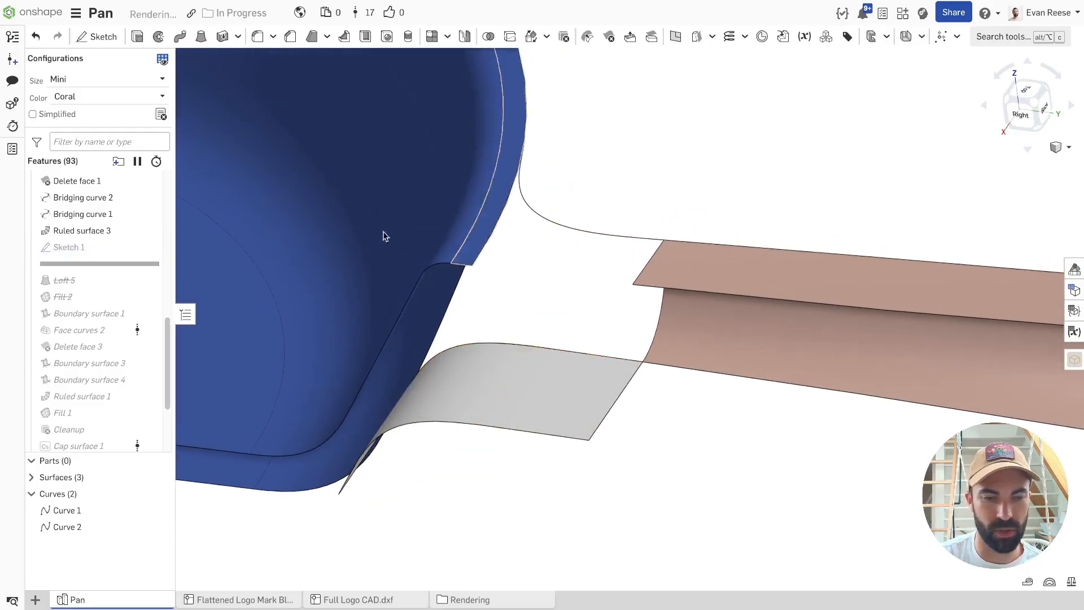
# Open Sketch 1, inspect its arc with curvature combs at the maximum comb size, and exit the sketch without changes.
pyautogui.doubleClick(63, 247)
pyautogui.click(547, 296)
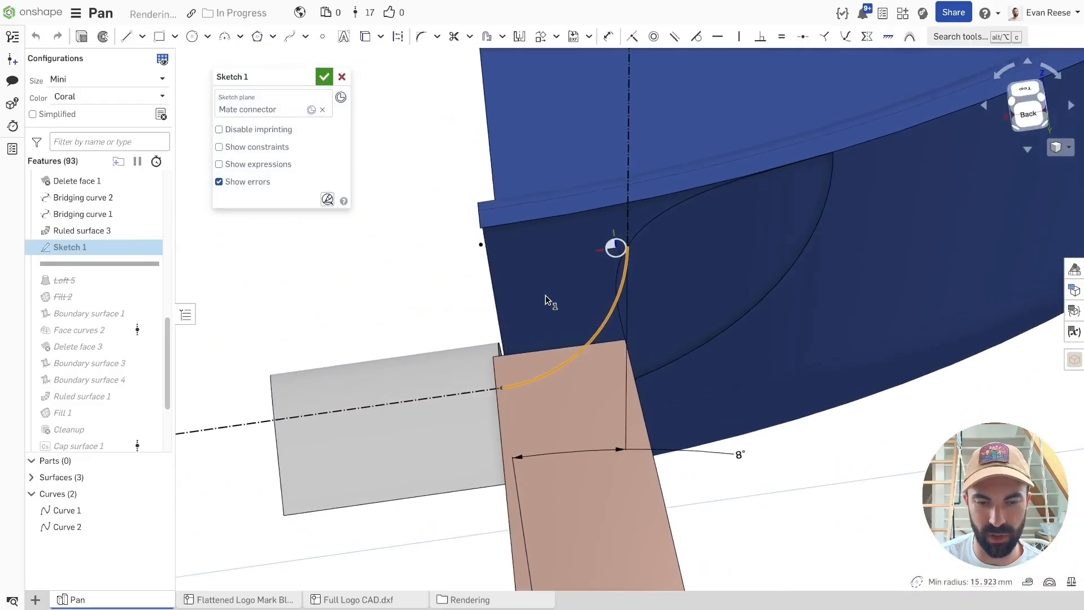
pyautogui.hotkey('shift', 'c')
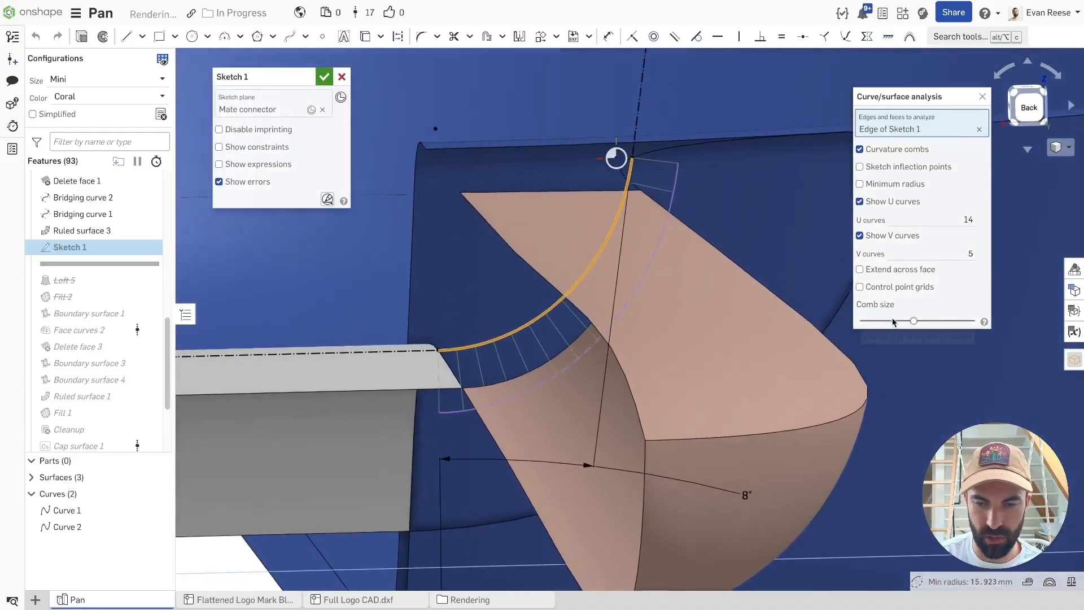
pyautogui.moveTo(915, 323); pyautogui.dragTo(975, 321)
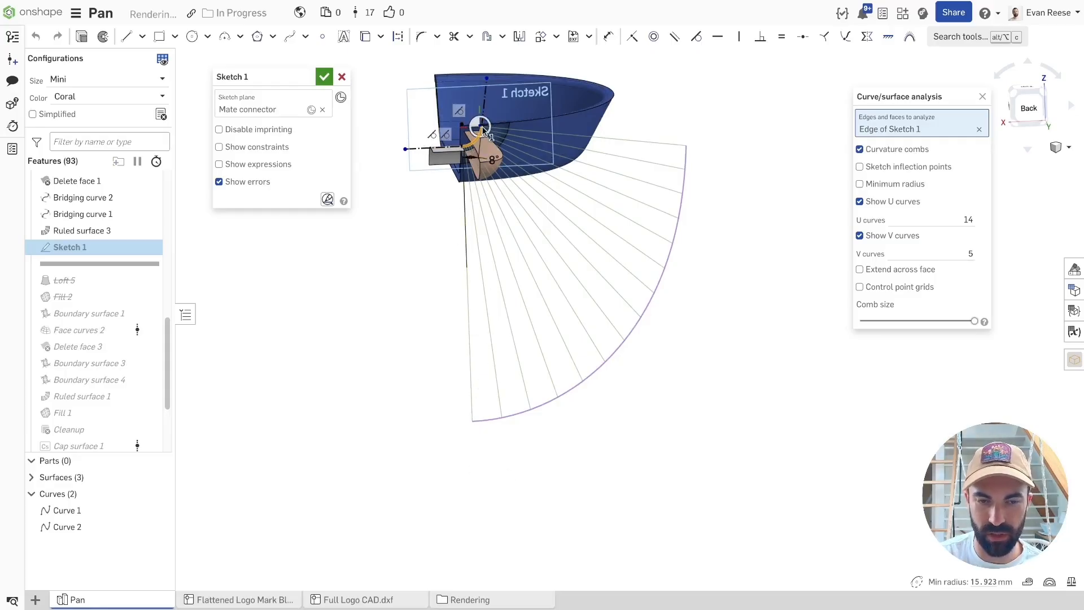
pyautogui.click(341, 76)
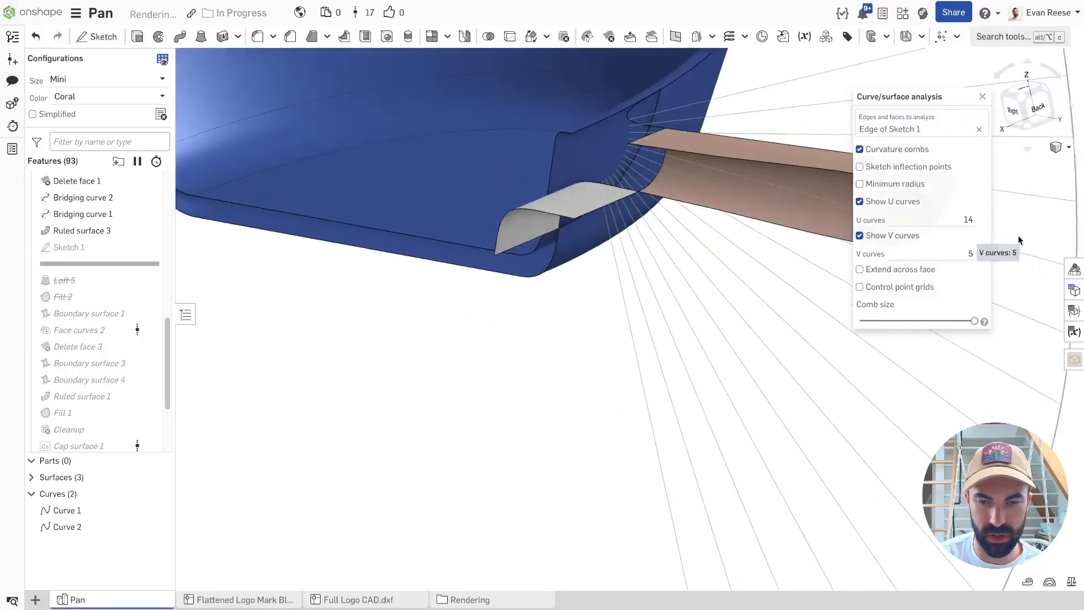
# Examine the open edge of the lofted handle and highlight Sketch 1's profile in the gap to the pan wall.
pyautogui.scroll(5, 603, 421)
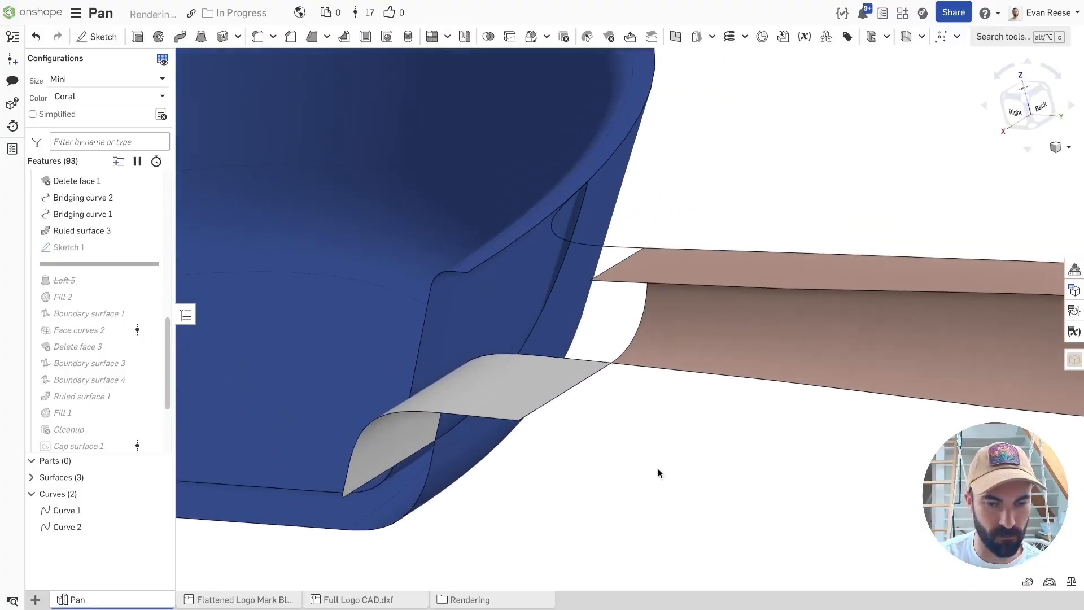
pyautogui.click(637, 357)
pyautogui.moveTo(631, 363); pyautogui.dragTo(635, 301, button='right')
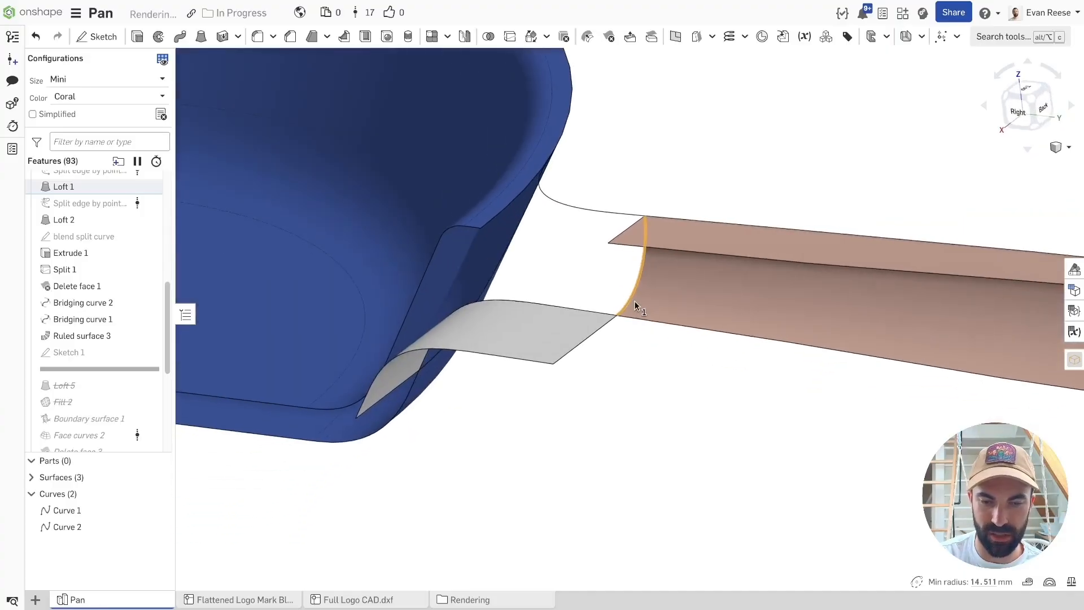
pyautogui.press('space')
pyautogui.click(58, 352)
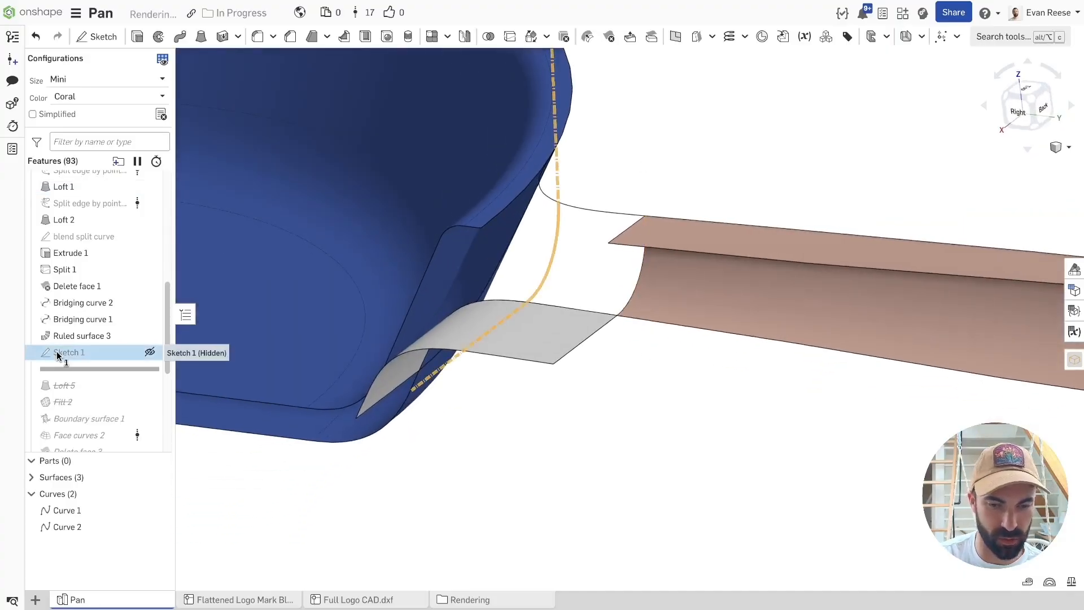
# Review the rolled-back features from Loft 5 to Ruled surface 1, singling out the suppressed Loft 5 and Fill 2.
pyautogui.scroll(-5, 130, 348)
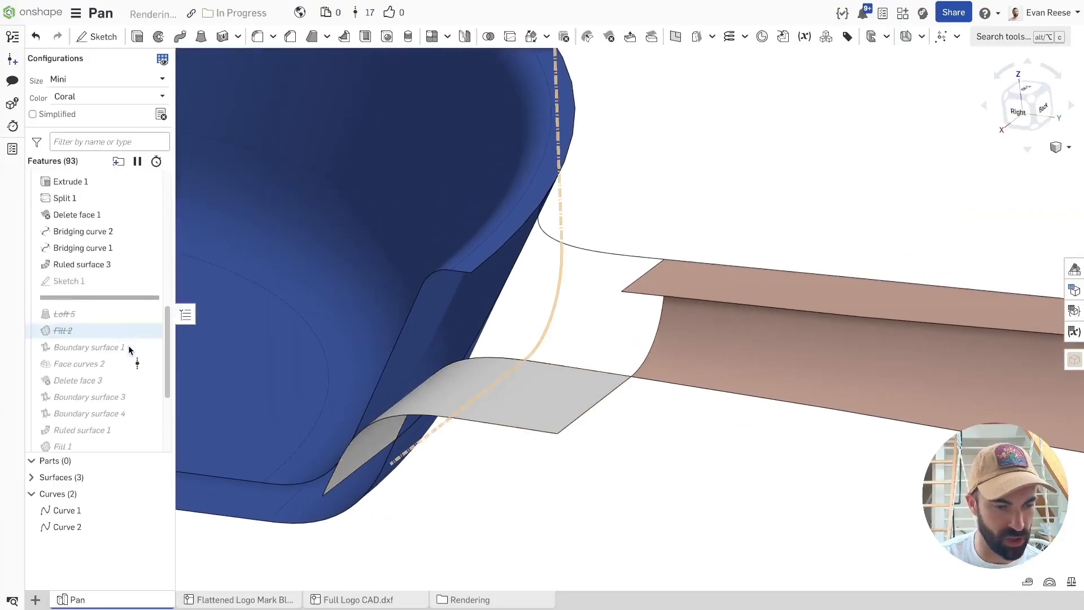
pyautogui.scroll(3, 130, 348)
pyautogui.click(80, 300)
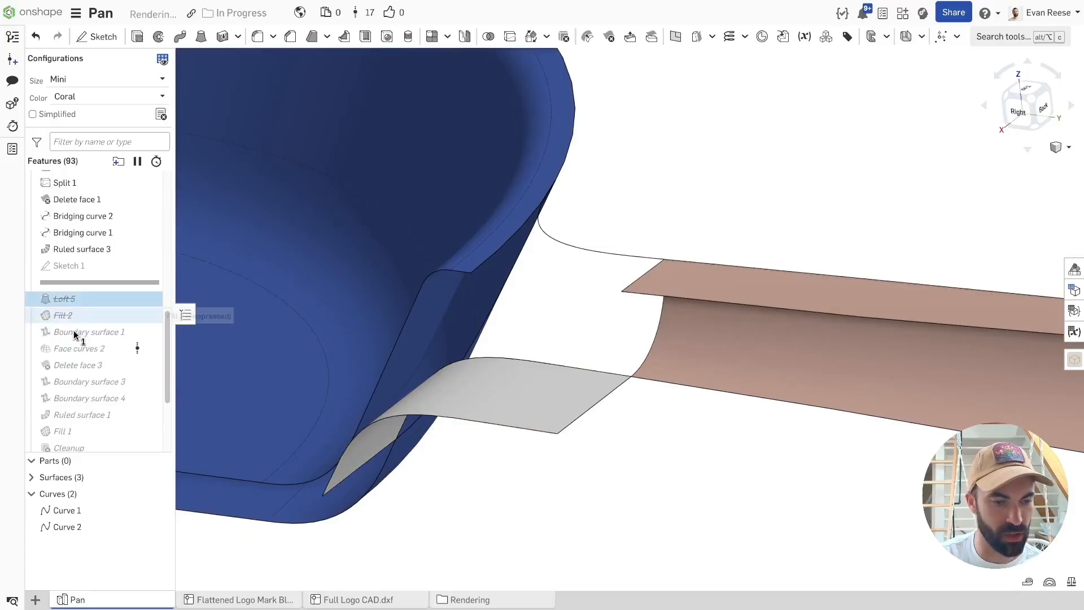
pyautogui.keyDown('shift'); pyautogui.click(73, 414); pyautogui.keyUp('shift')
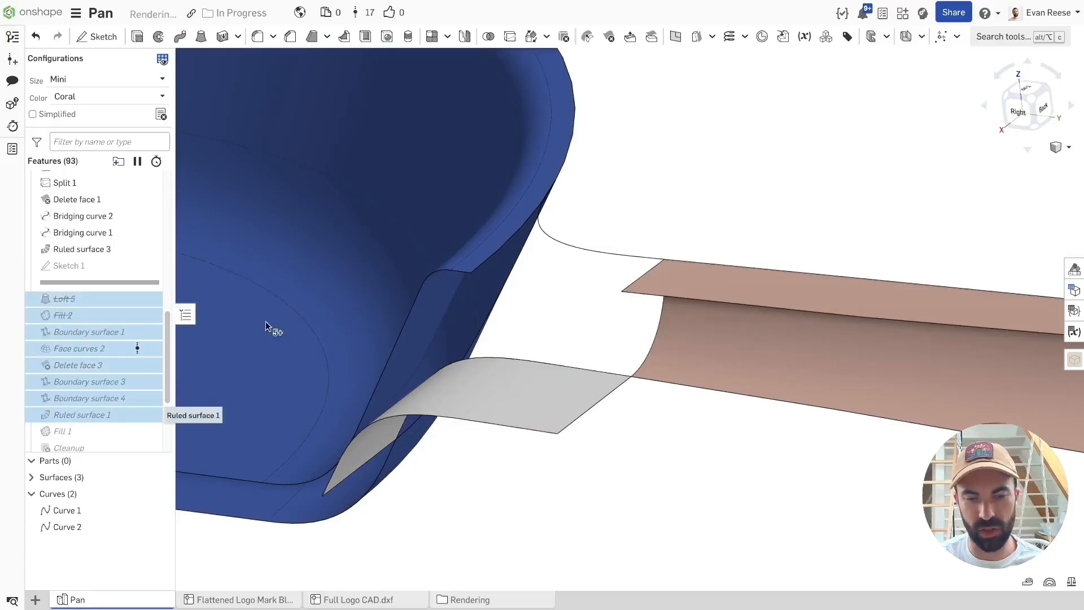
pyautogui.click(749, 215)
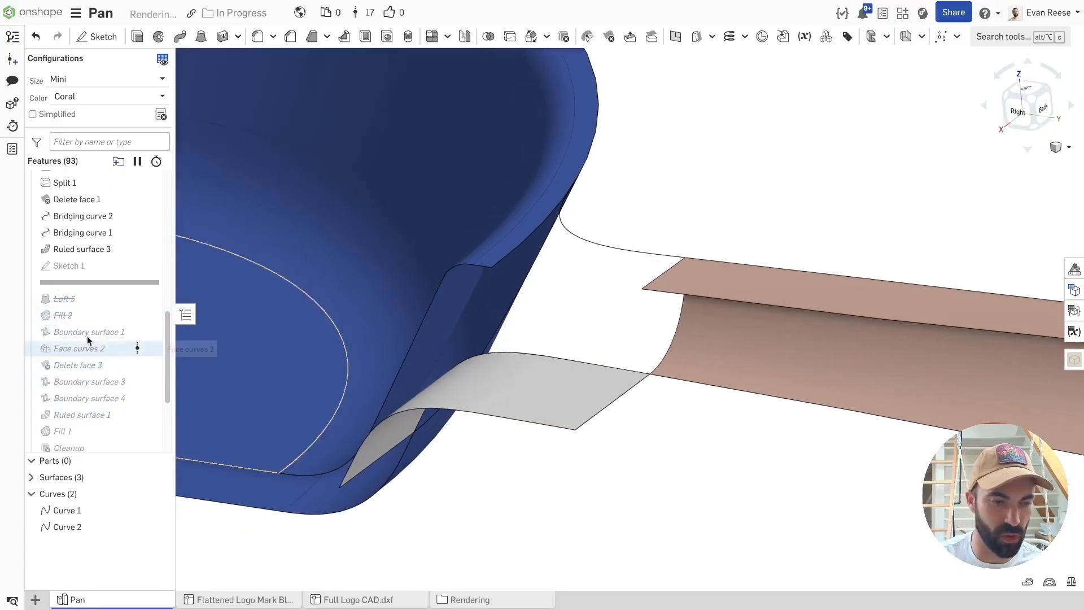
pyautogui.click(71, 317)
pyautogui.click(71, 304)
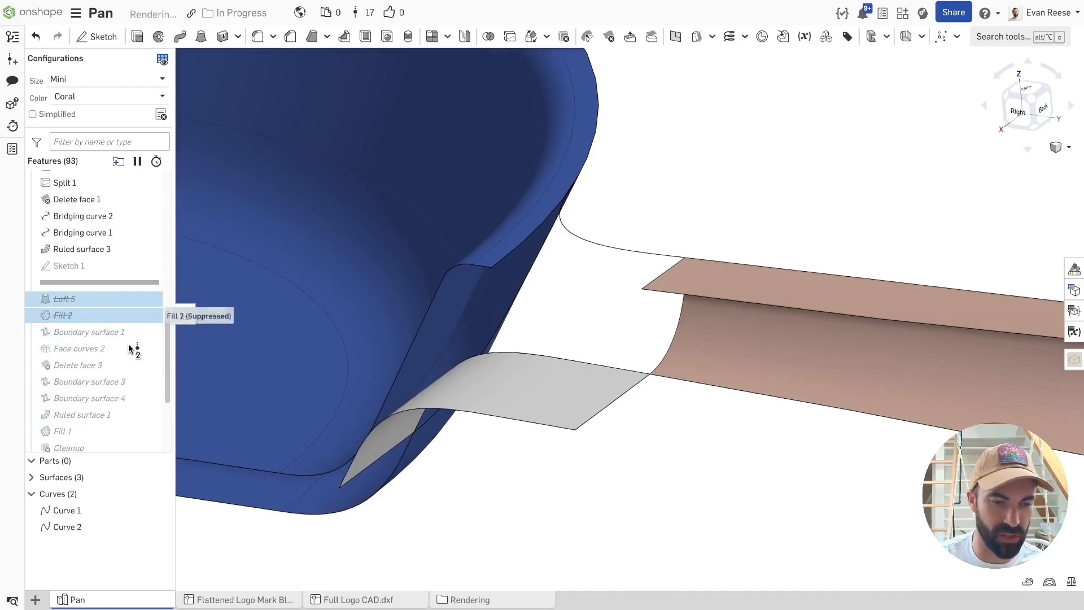
pyautogui.click(500, 500)
# Roll the feature history forward to include Boundary surface 1, hide the ruled surface, and inspect the blend face between pan and handle.
pyautogui.rightClick(80, 331)
pyautogui.click(139, 422)
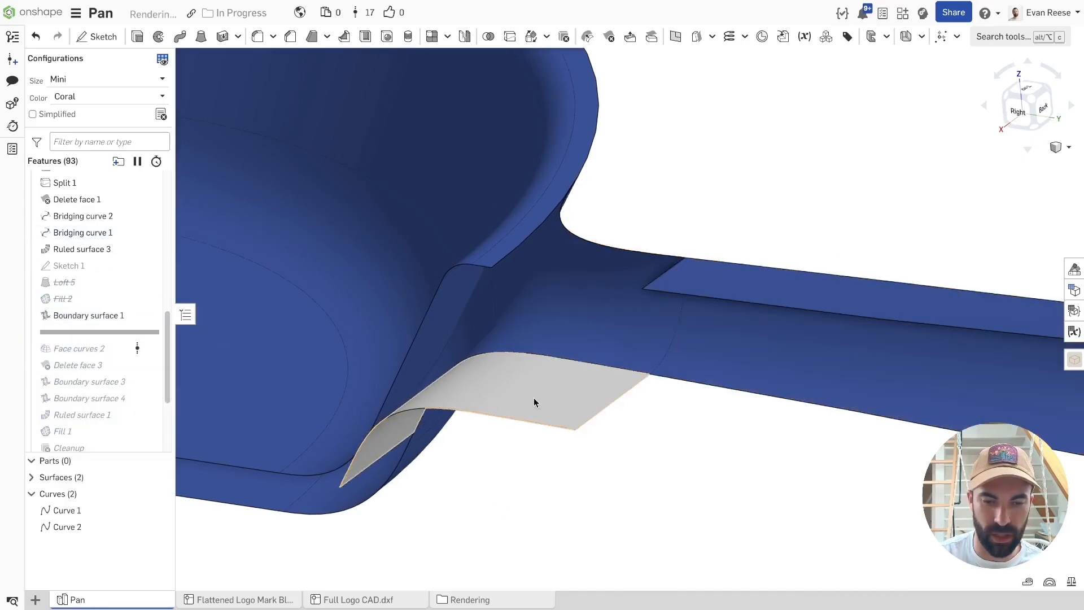
pyautogui.press('y')
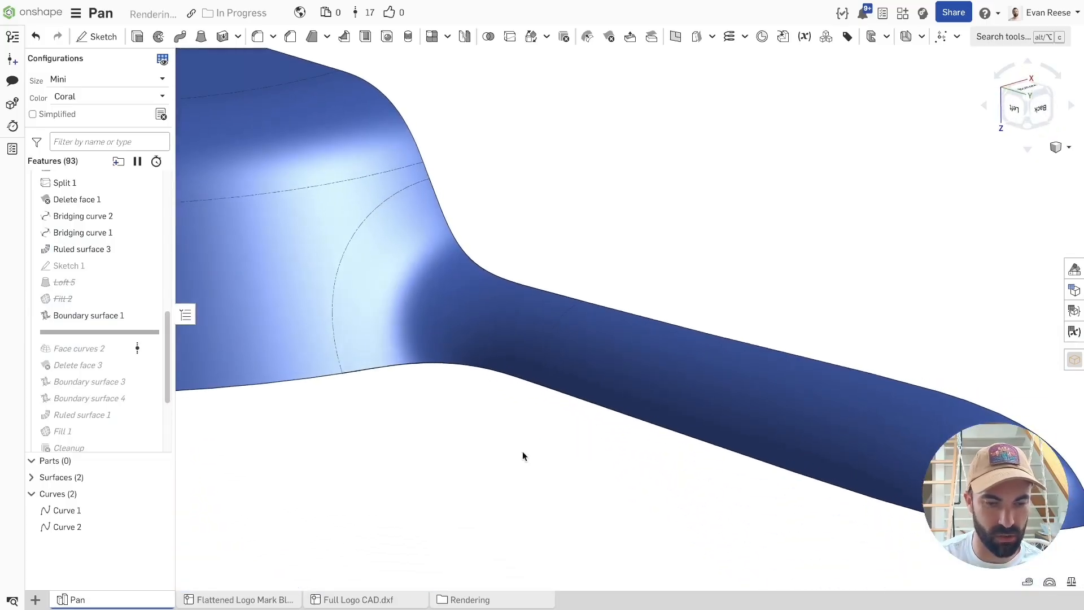
pyautogui.click(479, 266)
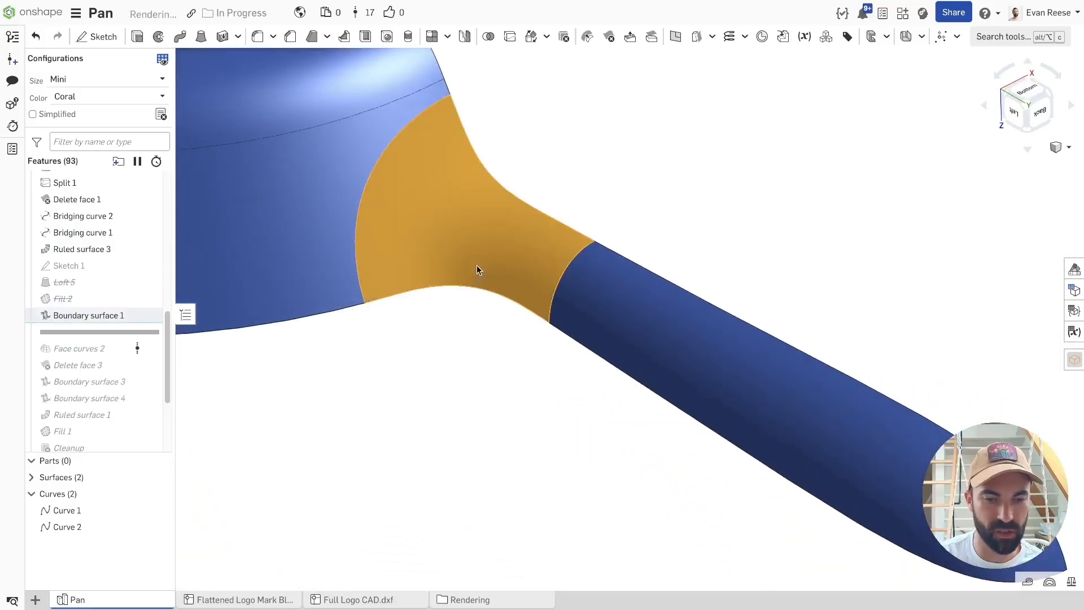
pyautogui.click(520, 480)
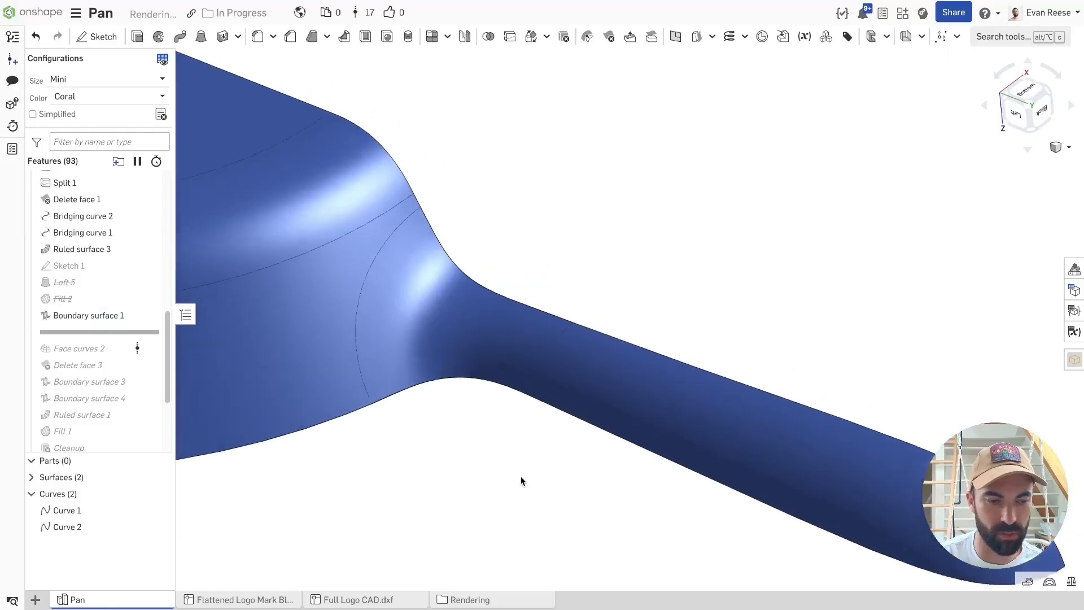
# Open Boundary surface 1, inspect its full final preview with zebra stripes across the pan and handle, and close its settings.
pyautogui.doubleClick(91, 316)
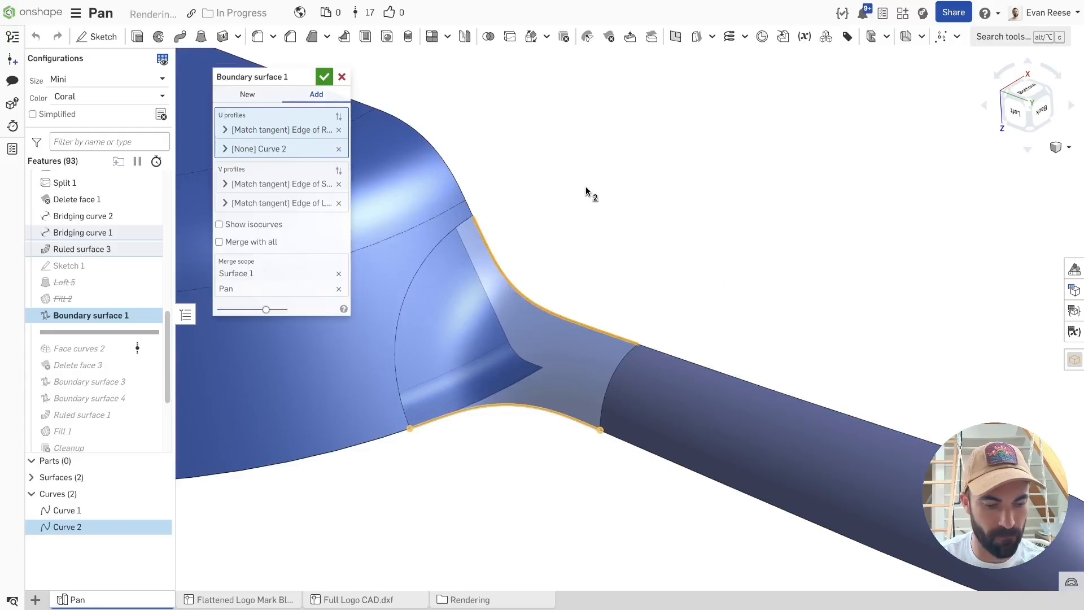
pyautogui.hotkey('shift', 'z')
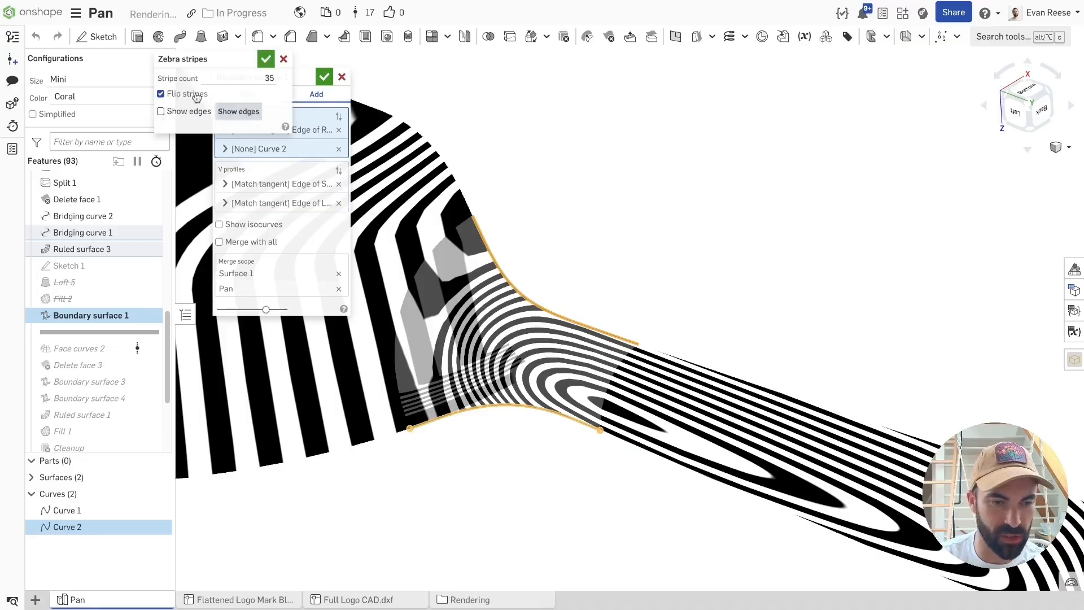
pyautogui.moveTo(270, 310); pyautogui.dragTo(309, 315)
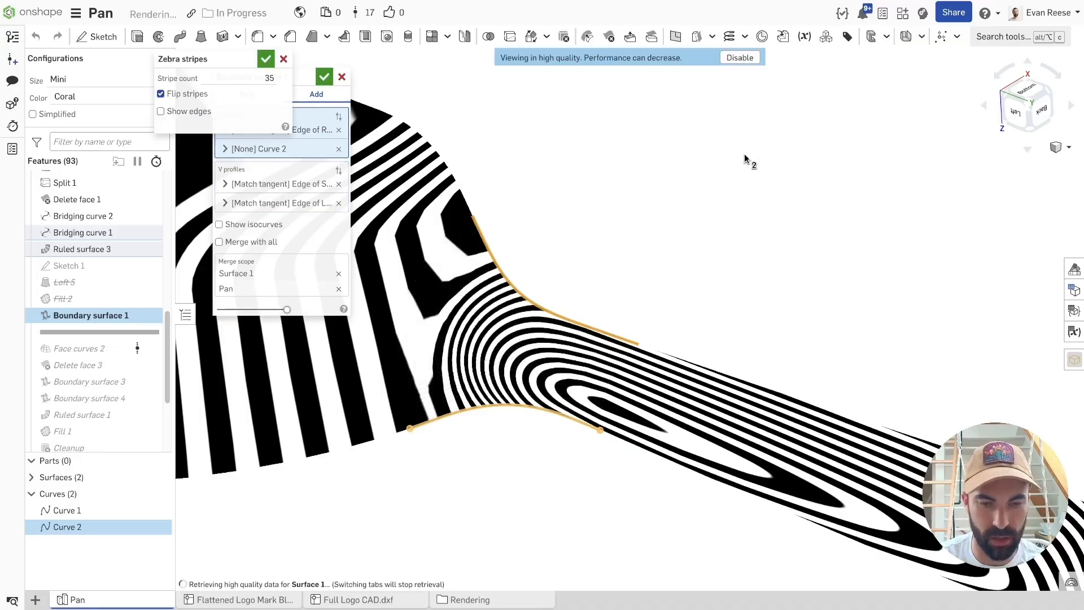
pyautogui.moveTo(745, 195); pyautogui.dragTo(743, 196, button='middle')
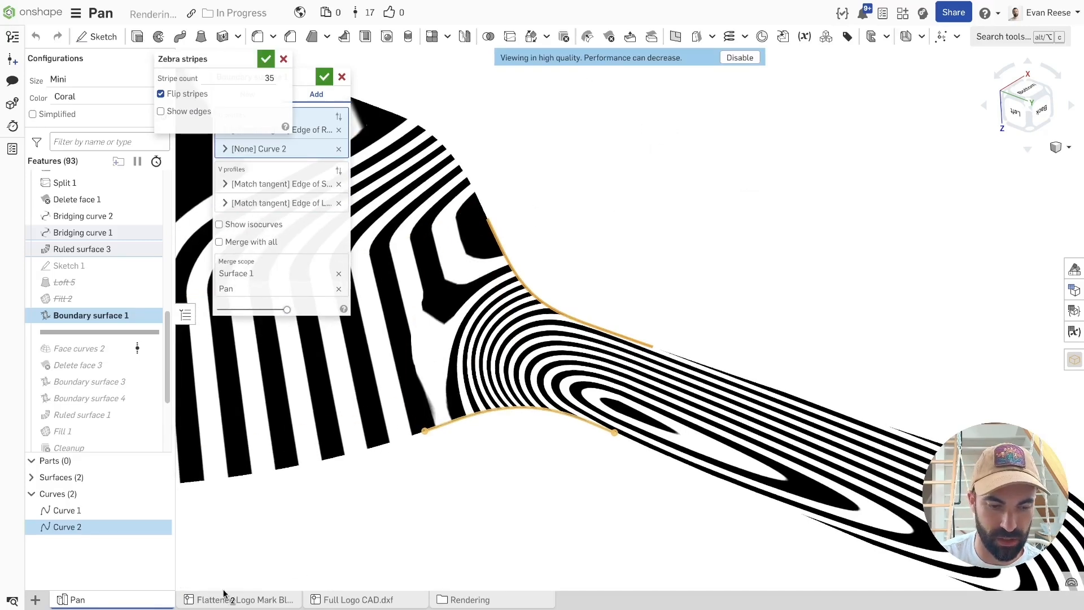
pyautogui.moveTo(484, 539); pyautogui.dragTo(492, 527, button='right')
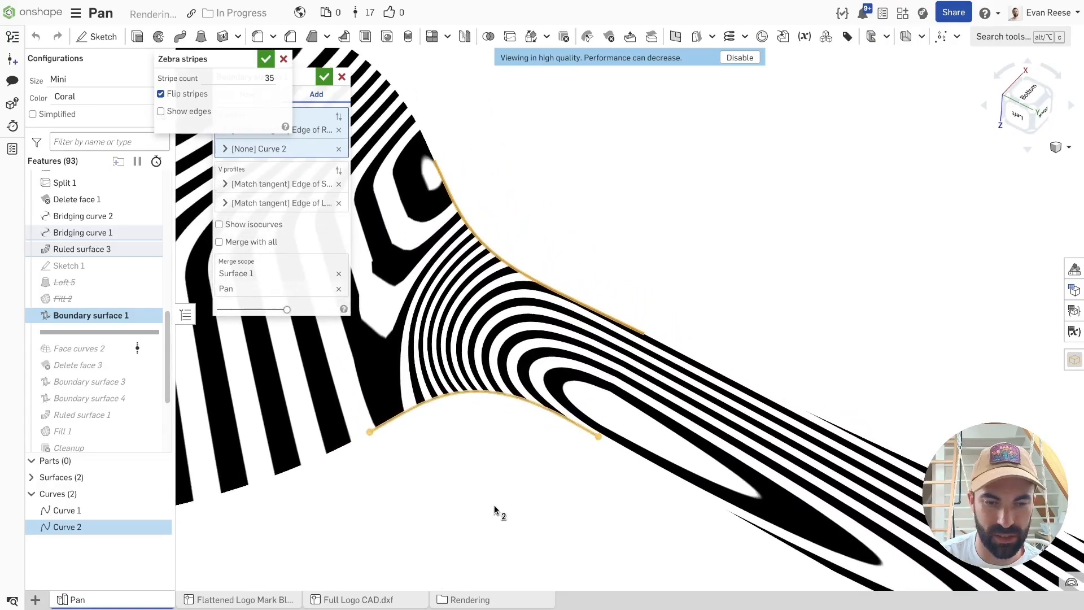
pyautogui.click(323, 77)
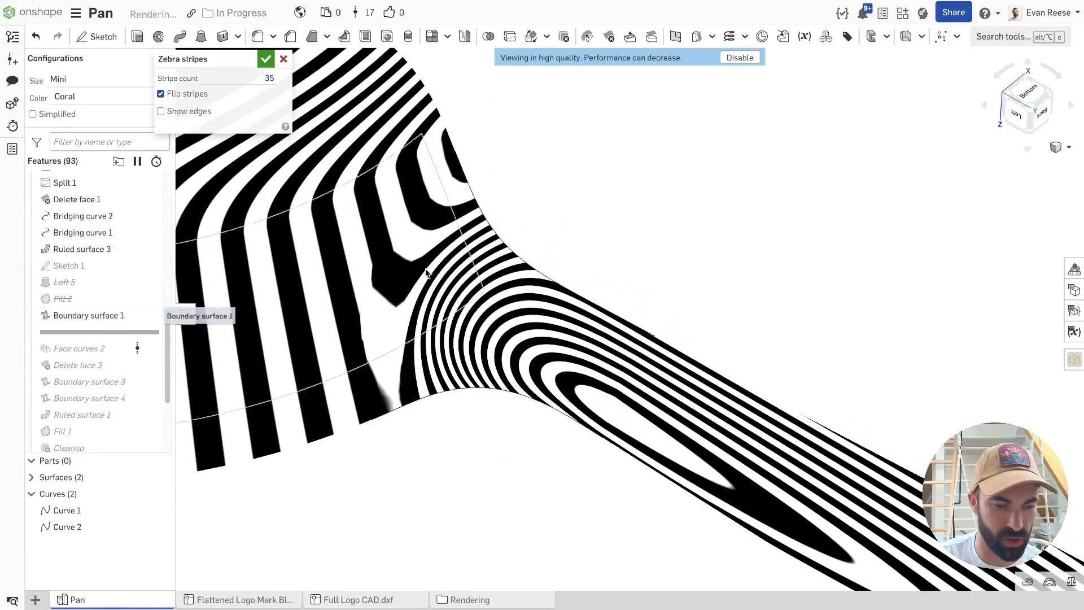
# Mirror Surface 1 about the Right plane as a part mirror using the Add option.
pyautogui.hotkey('alt', 'c')
pyautogui.write('mire')
pyautogui.press('BackSpace')
pyautogui.press('Return')
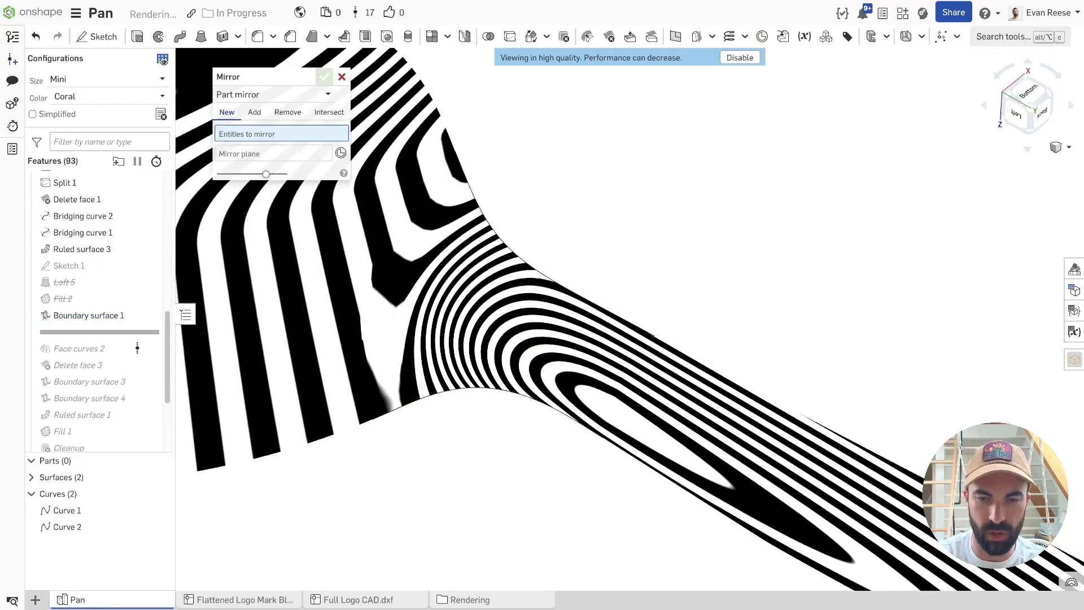
pyautogui.click(498, 246)
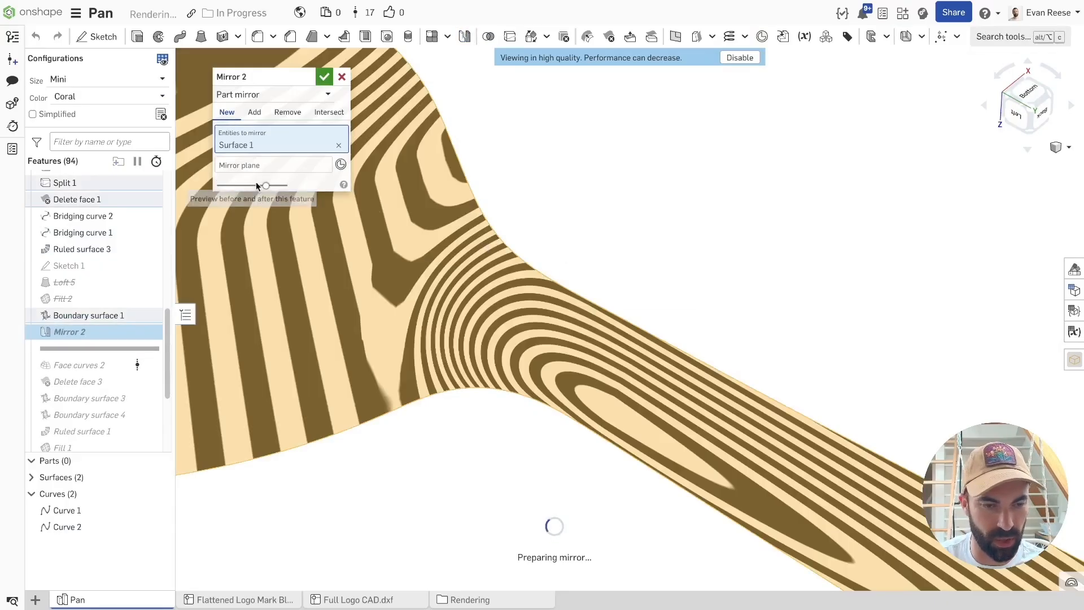
pyautogui.click(260, 165)
pyautogui.scroll(8, 141, 234)
pyautogui.click(96, 244)
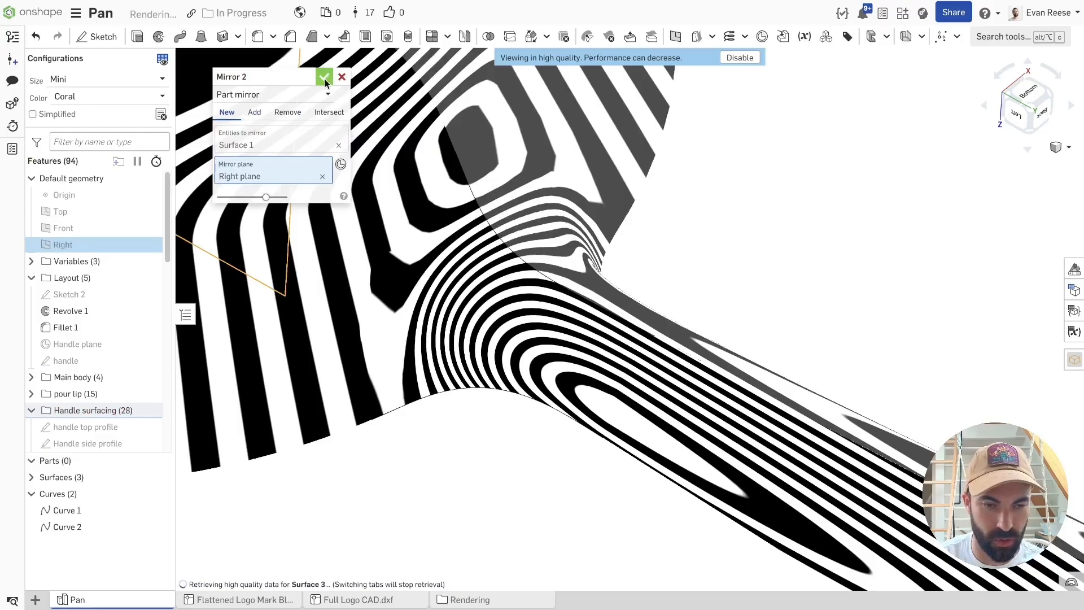
pyautogui.click(255, 111)
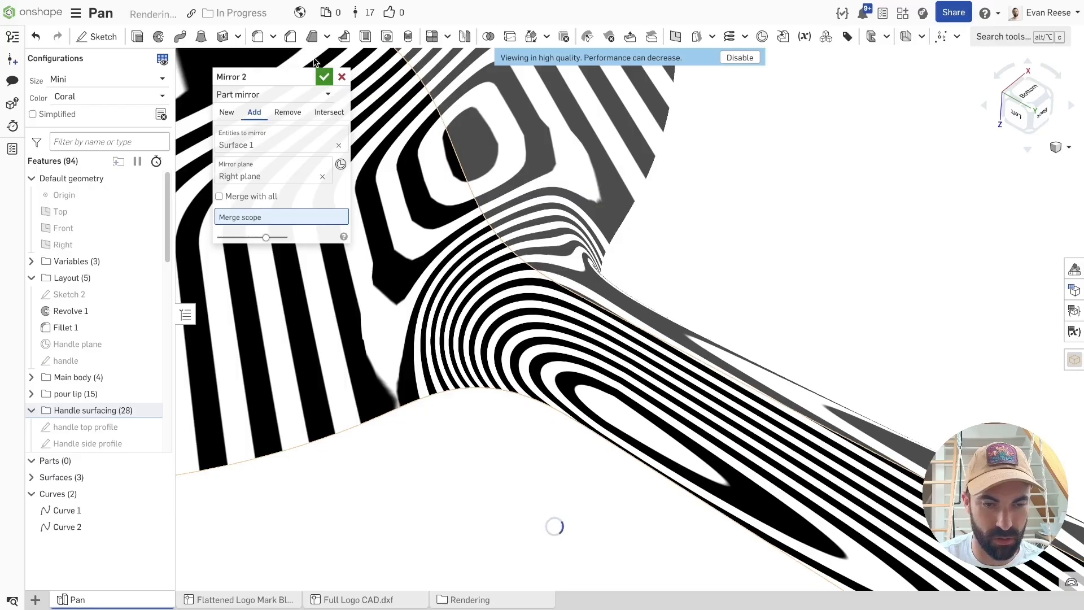
pyautogui.click(323, 77)
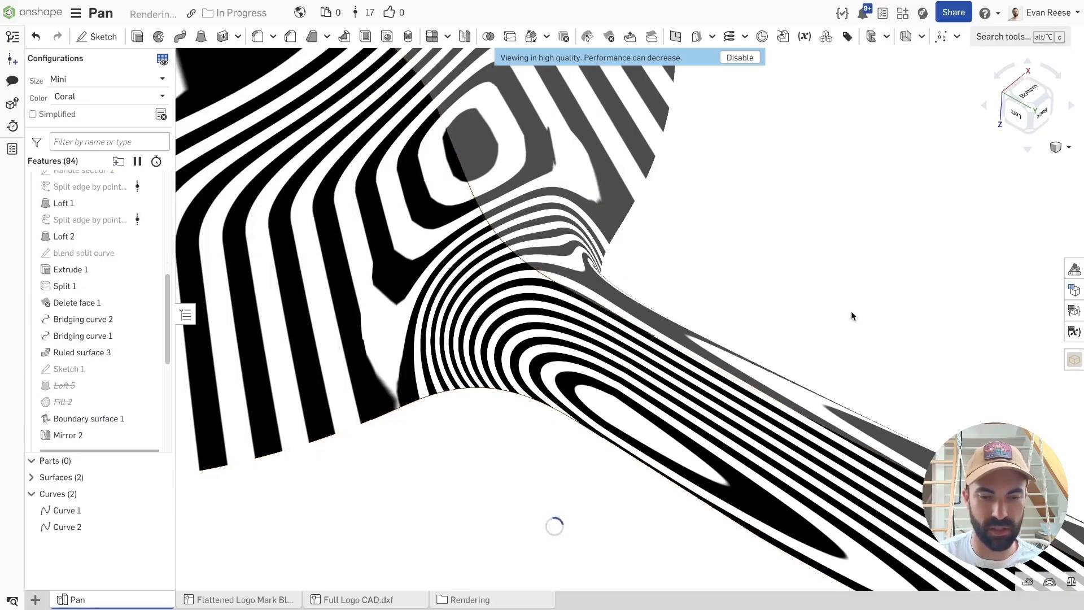
# Examine the zebra stripe continuity across the mirror seam of the handle blend up close.
pyautogui.moveTo(755, 246); pyautogui.dragTo(754, 247, button='right')
pyautogui.moveTo(874, 309); pyautogui.dragTo(874, 309, button='right')
pyautogui.scroll(5, 706, 273)
pyautogui.moveTo(707, 273); pyautogui.dragTo(706, 273, button='right')
pyautogui.scroll(4, 501, 154)
pyautogui.moveTo(481, 202); pyautogui.dragTo(481, 202, button='right')
pyautogui.scroll(3, 469, 209)
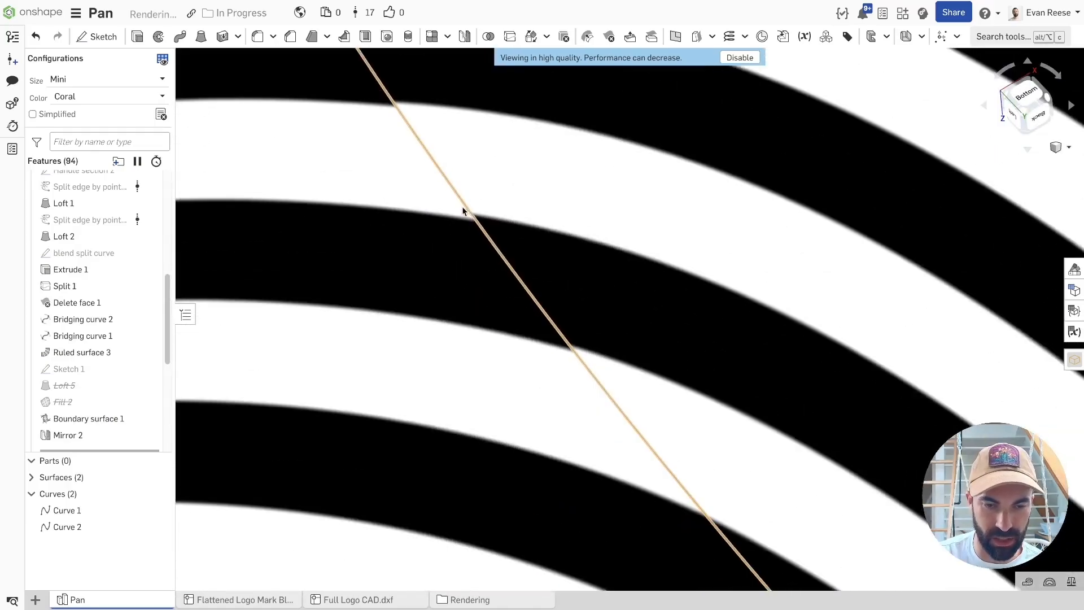
# Reopen Boundary surface 1 and review the Match tangent condition on its Ruled surface 3 edge and the Curve 2 profile.
pyautogui.doubleClick(80, 419)
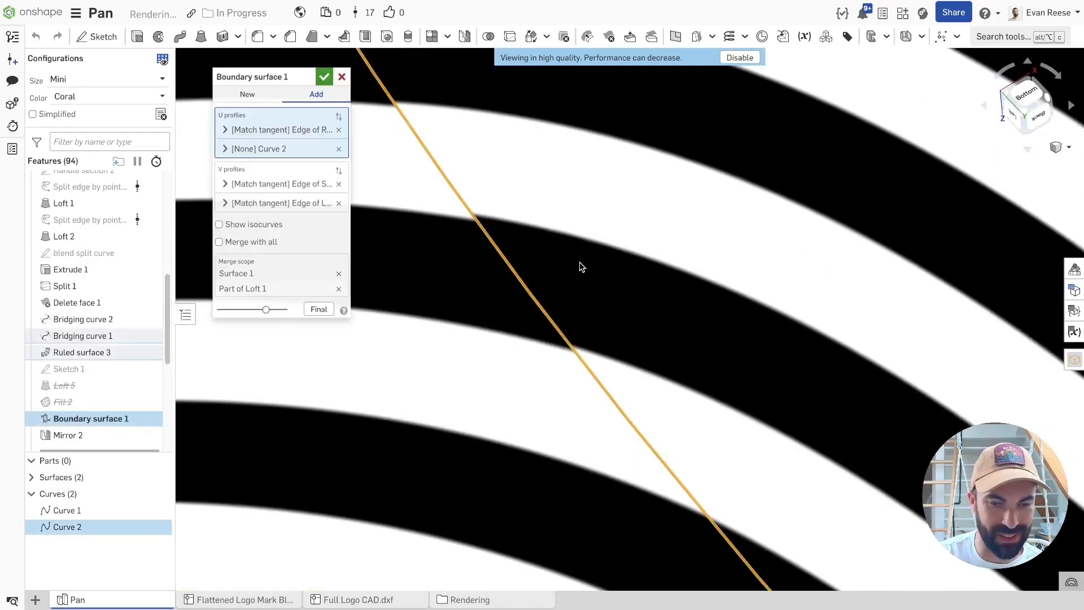
pyautogui.scroll(-5, 568, 269)
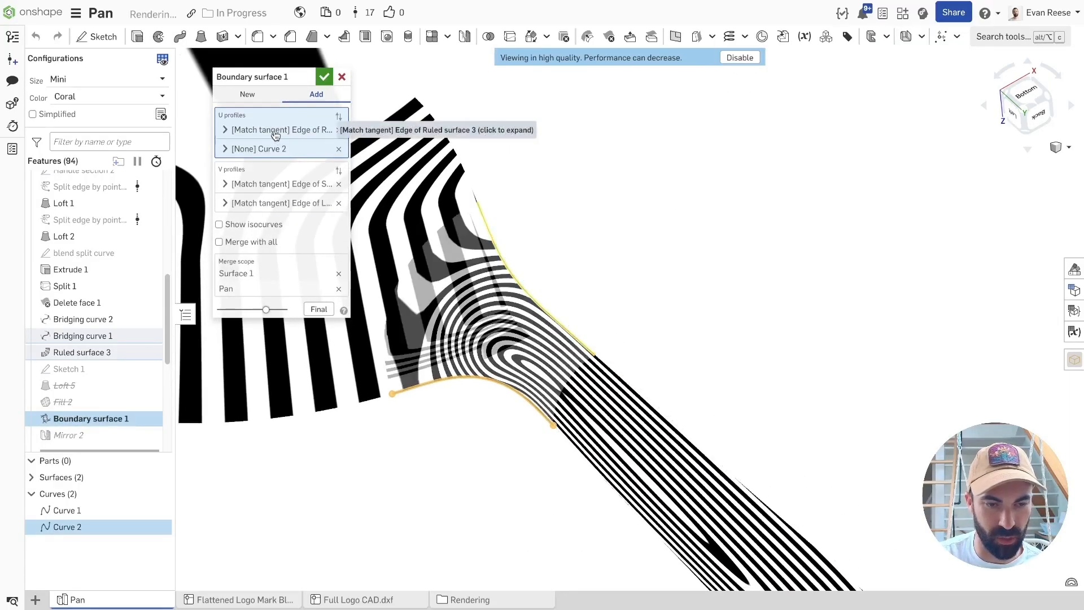
pyautogui.click(276, 134)
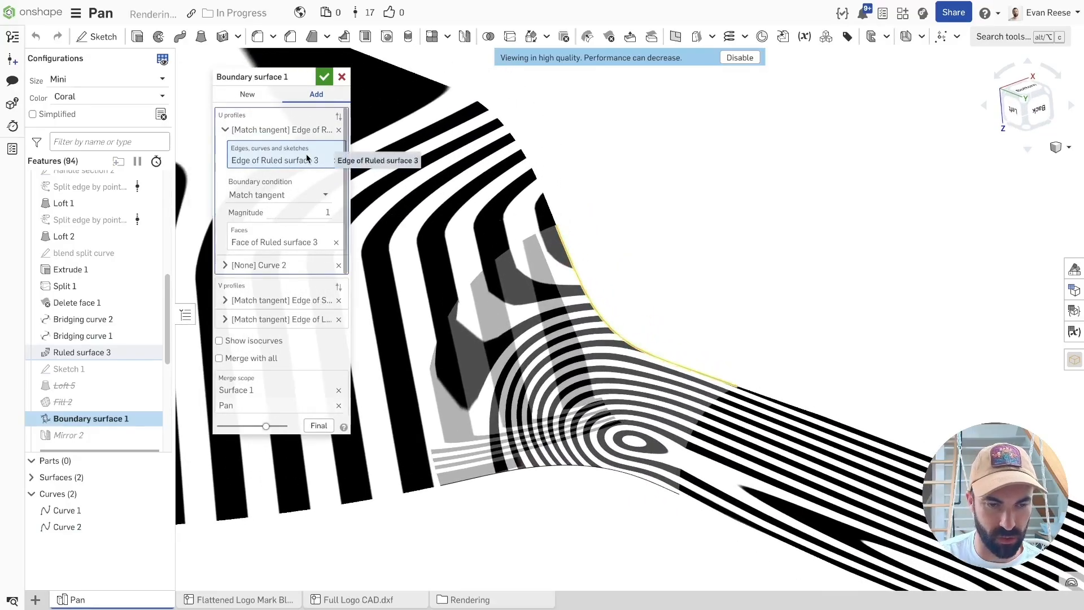
pyautogui.click(298, 198)
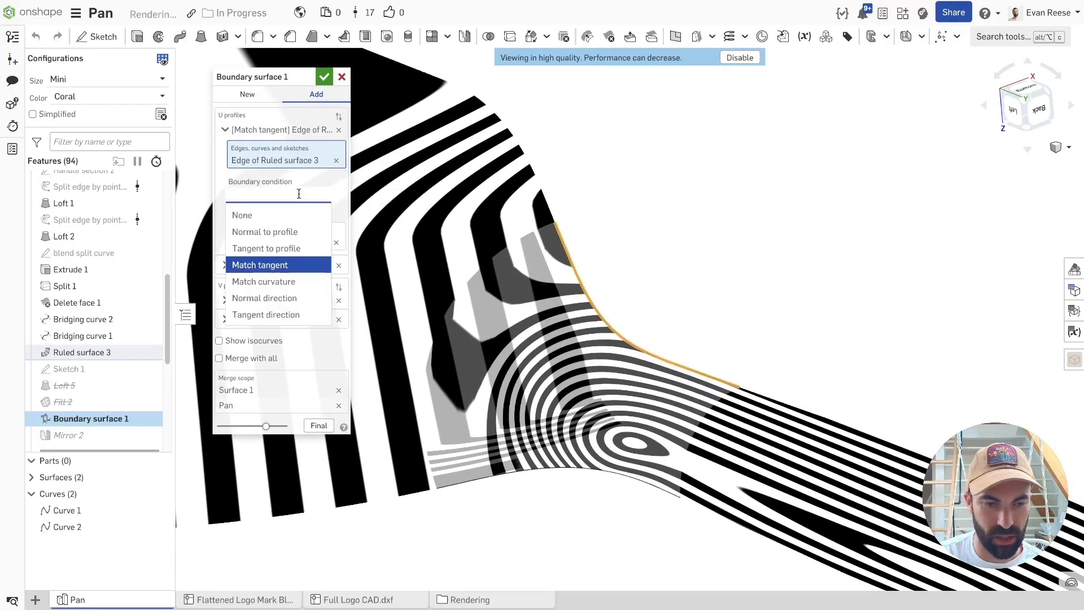
pyautogui.click(287, 195)
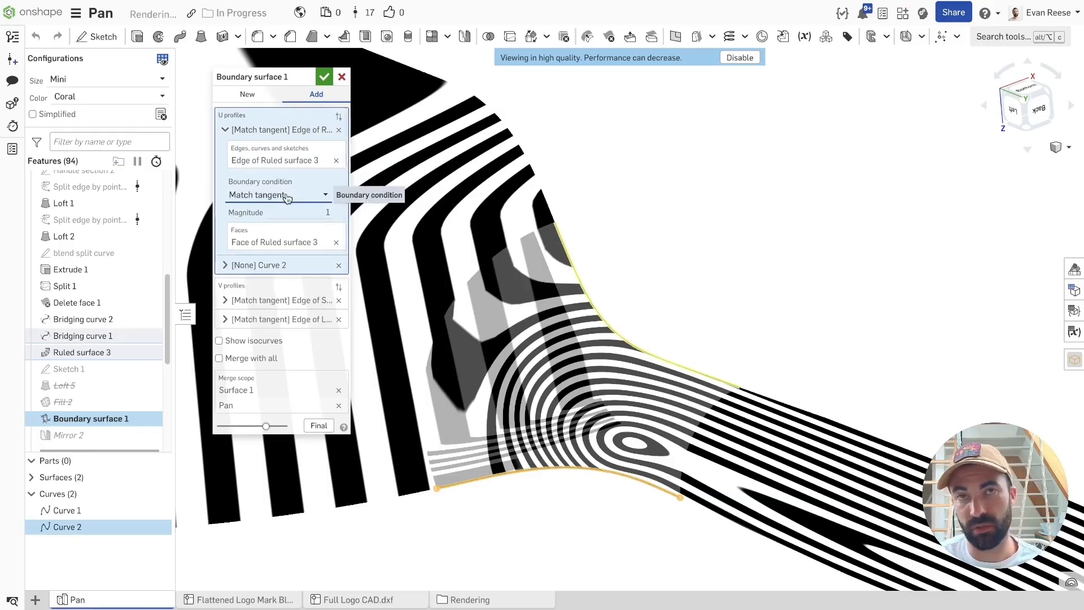
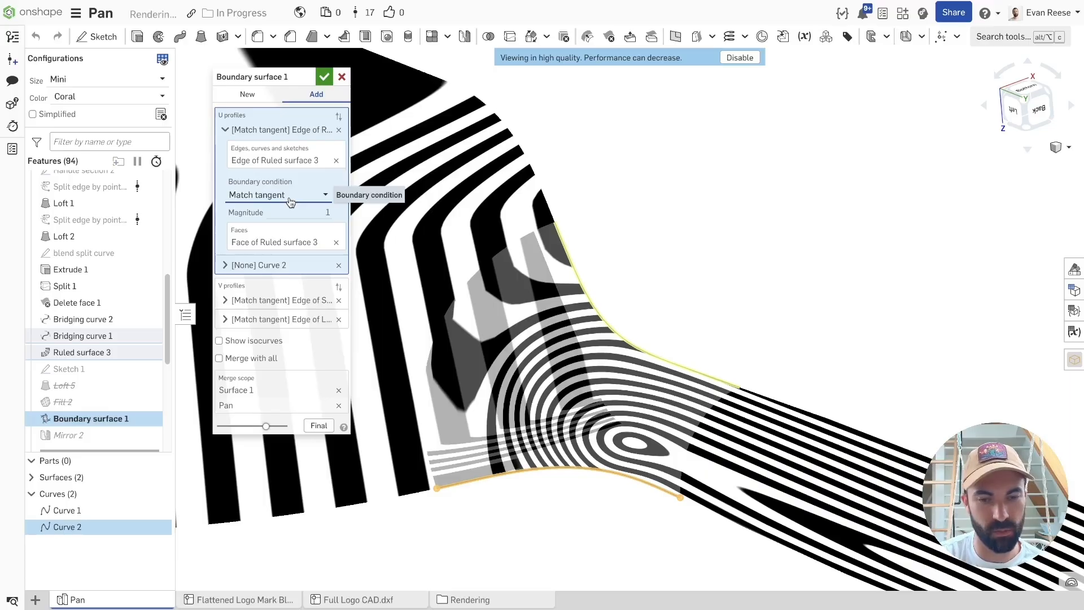
pyautogui.click(239, 133)
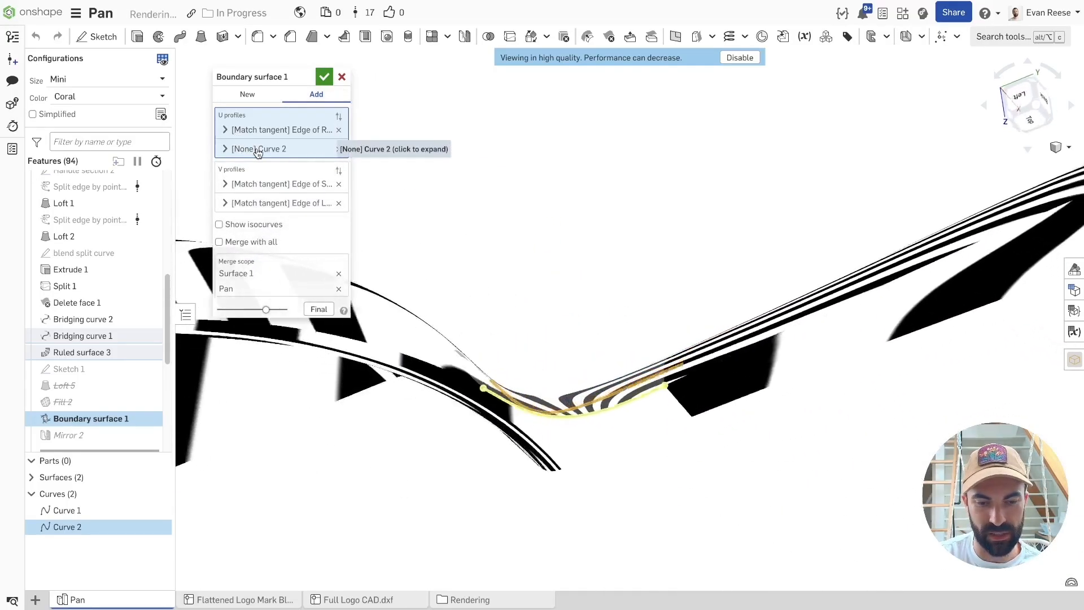
pyautogui.moveTo(626, 388); pyautogui.dragTo(616, 371, button='right')
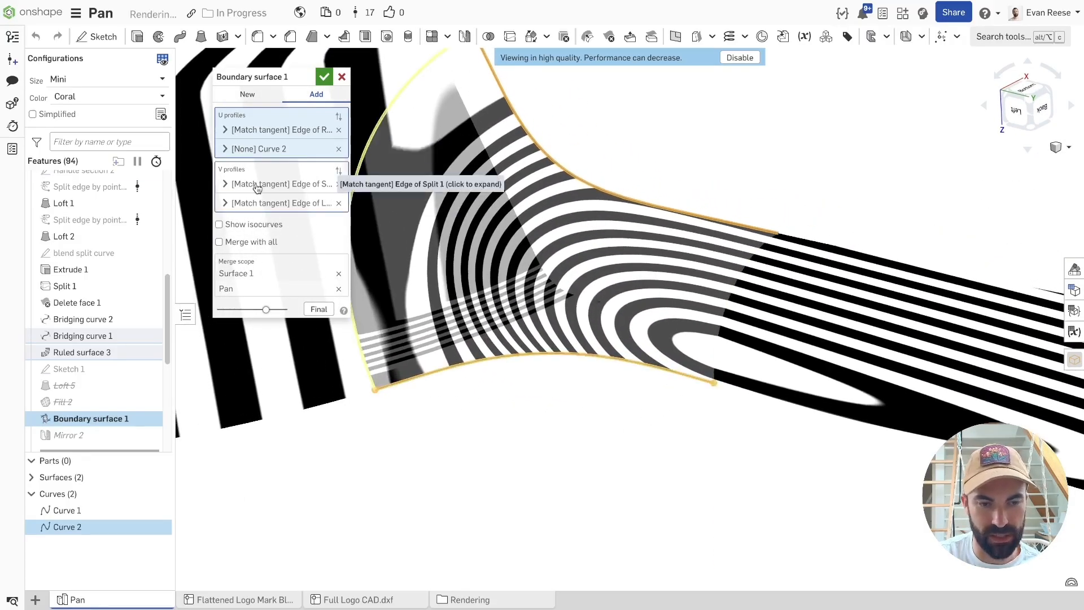
# Set the boundary condition of both V profiles, the Split 1 edge and the Loft 1 edge, to Match curvature.
pyautogui.click(258, 193)
pyautogui.click(260, 308)
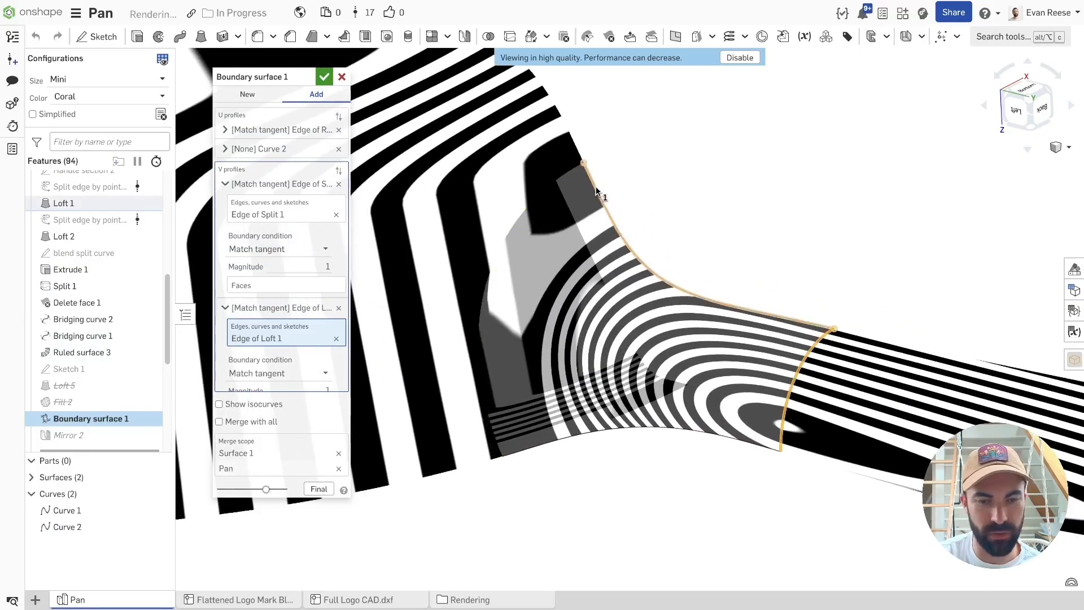
pyautogui.click(278, 252)
pyautogui.click(279, 335)
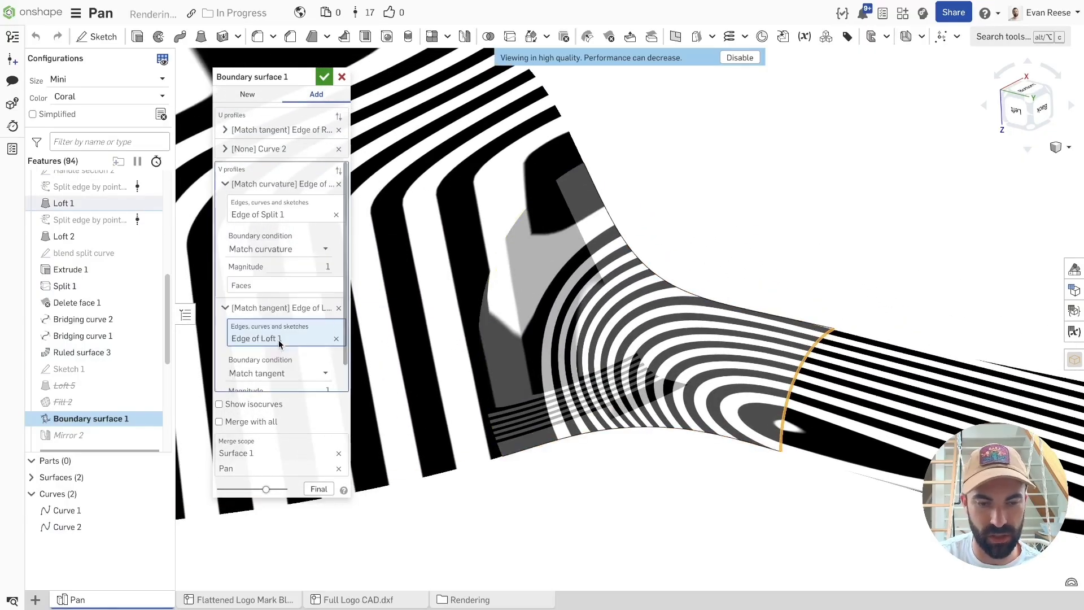
pyautogui.click(277, 372)
pyautogui.click(275, 459)
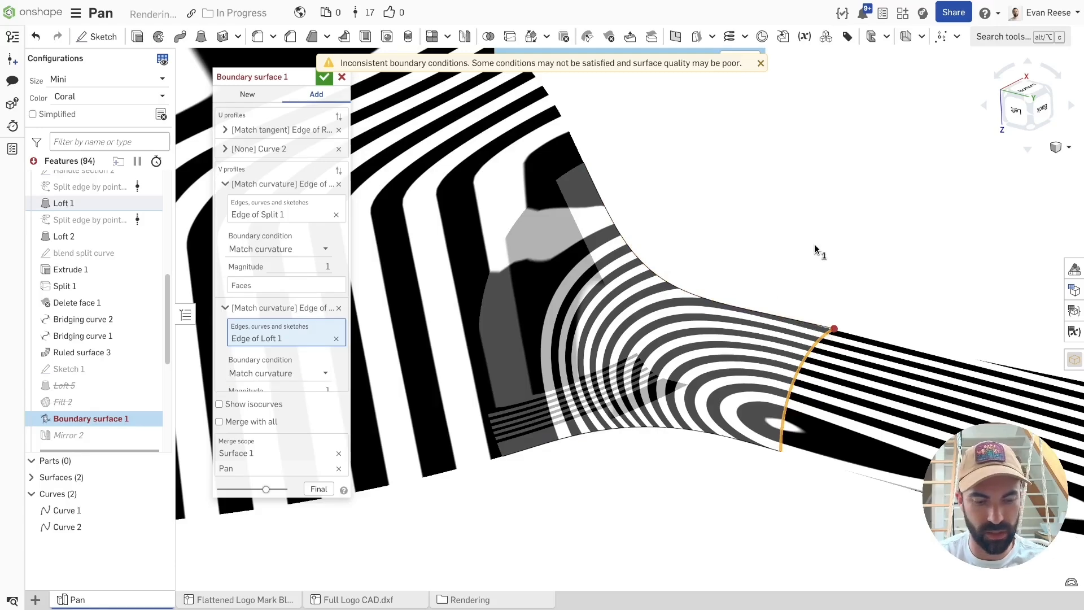
# Replace the zebra stripes with curvature combs on the boundary surface preview, enlarge the combs slightly and examine them near the handle seam.
pyautogui.hotkey('shift', 'z')
pyautogui.hotkey('shift', 'z')
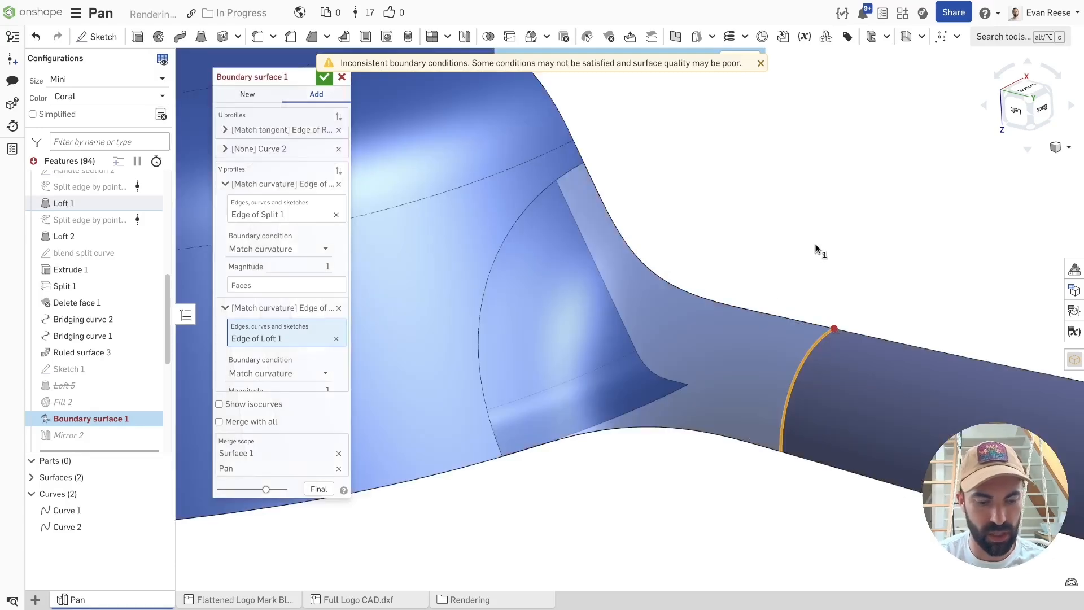
pyautogui.hotkey('shift', 'c')
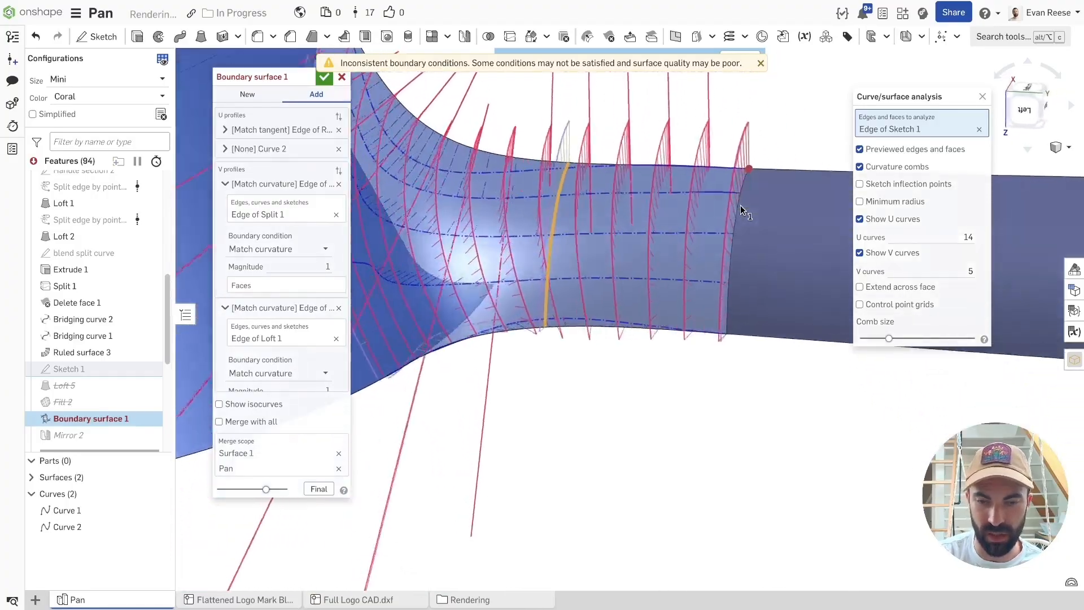
pyautogui.moveTo(887, 337); pyautogui.dragTo(895, 337)
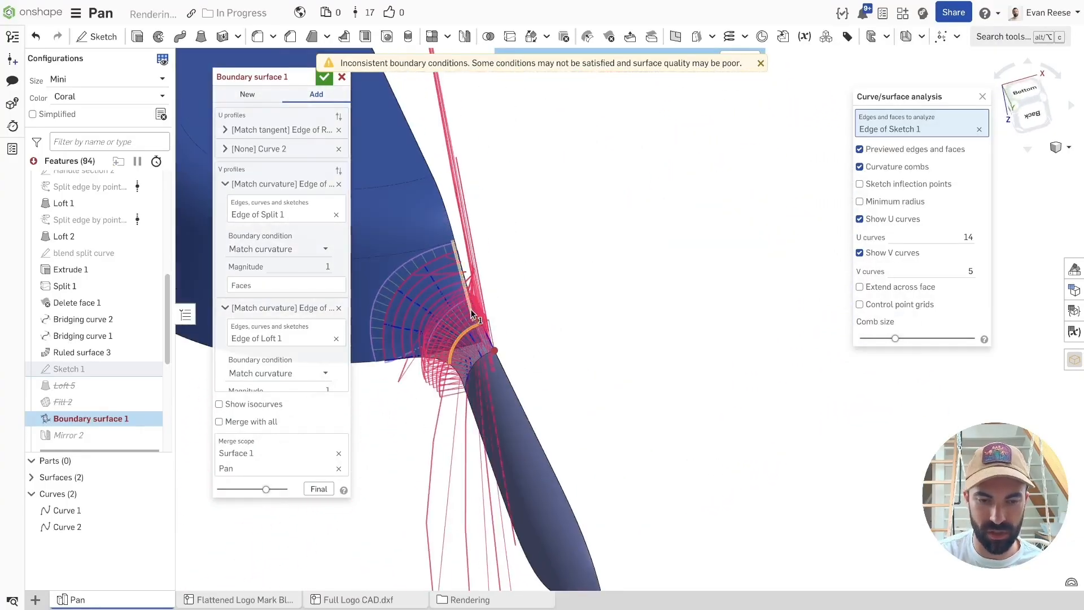
pyautogui.scroll(5, 472, 316)
pyautogui.scroll(8, 473, 315)
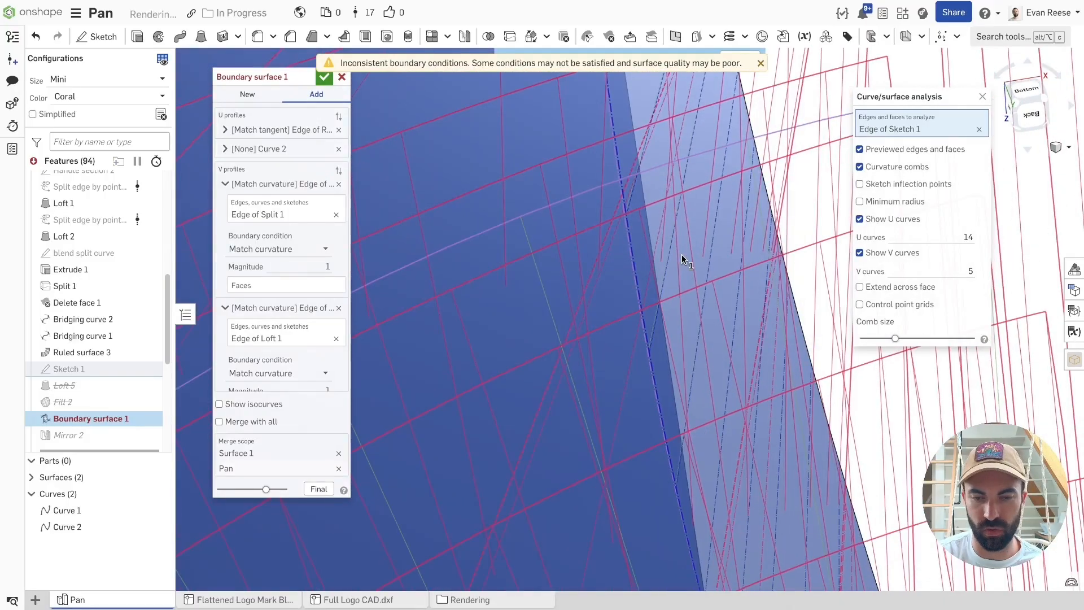
pyautogui.scroll(-5, 686, 259)
pyautogui.scroll(-10, 686, 260)
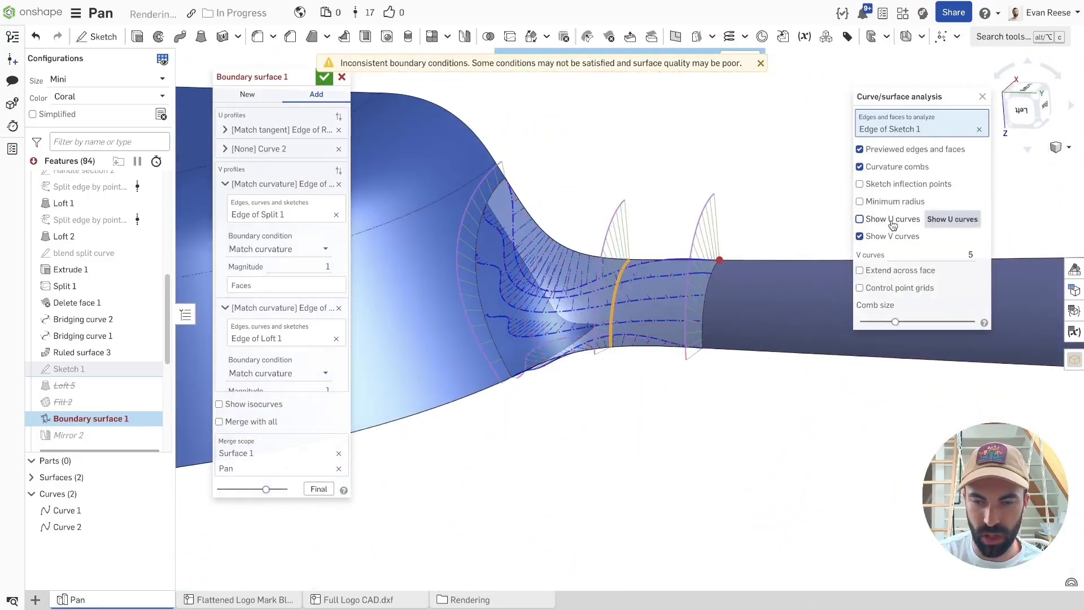
# Hide the U curves in the curvature analysis, extend the V curves across the neighbouring face and adjust the comb size.
pyautogui.click(893, 223)
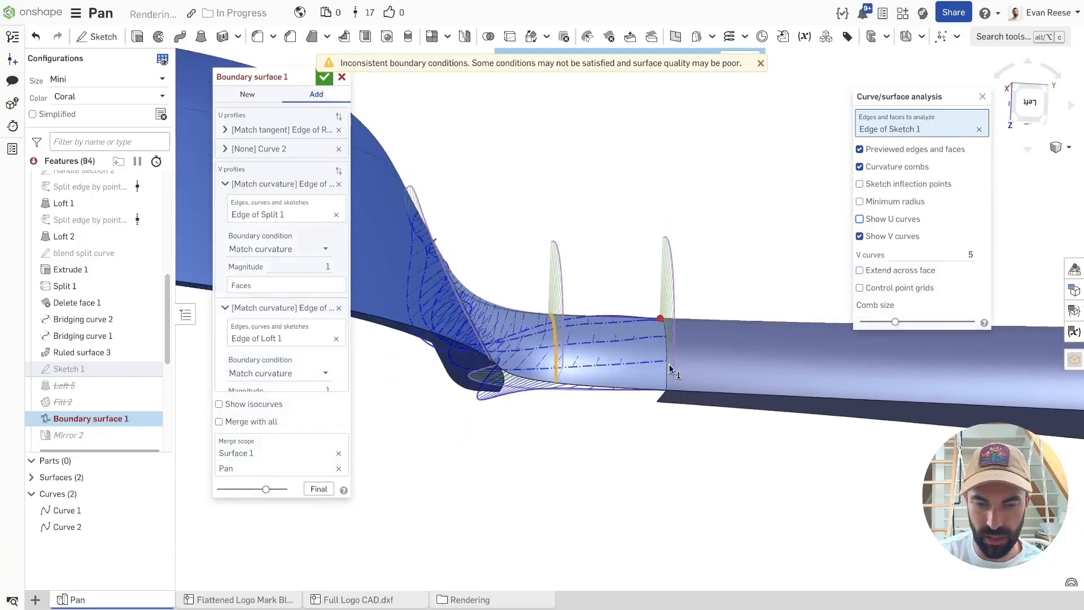
pyautogui.scroll(5, 666, 354)
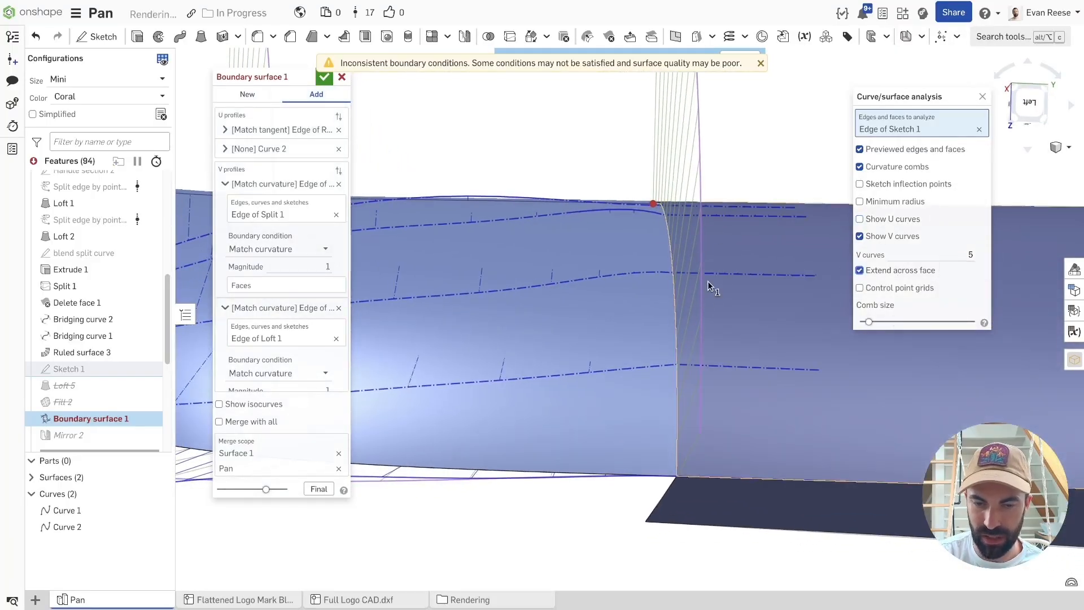
pyautogui.moveTo(659, 266); pyautogui.dragTo(877, 332, button='right')
pyautogui.moveTo(872, 327); pyautogui.dragTo(885, 327)
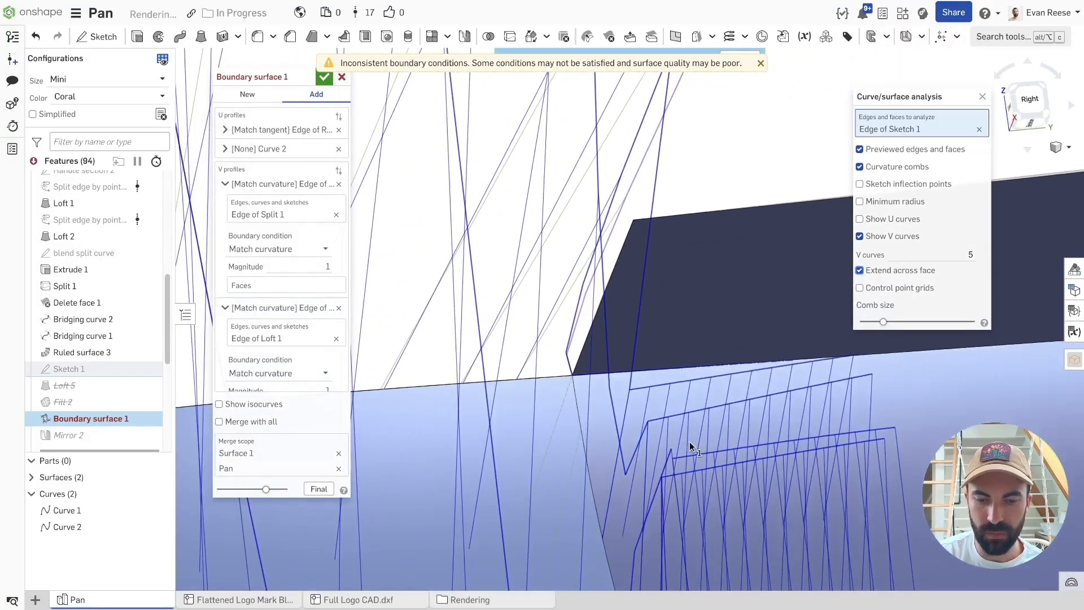
# Examine how the V curve combs cross the Loft 1 edge between blend and handle, and close the curvature analysis.
pyautogui.scroll(5, 675, 463)
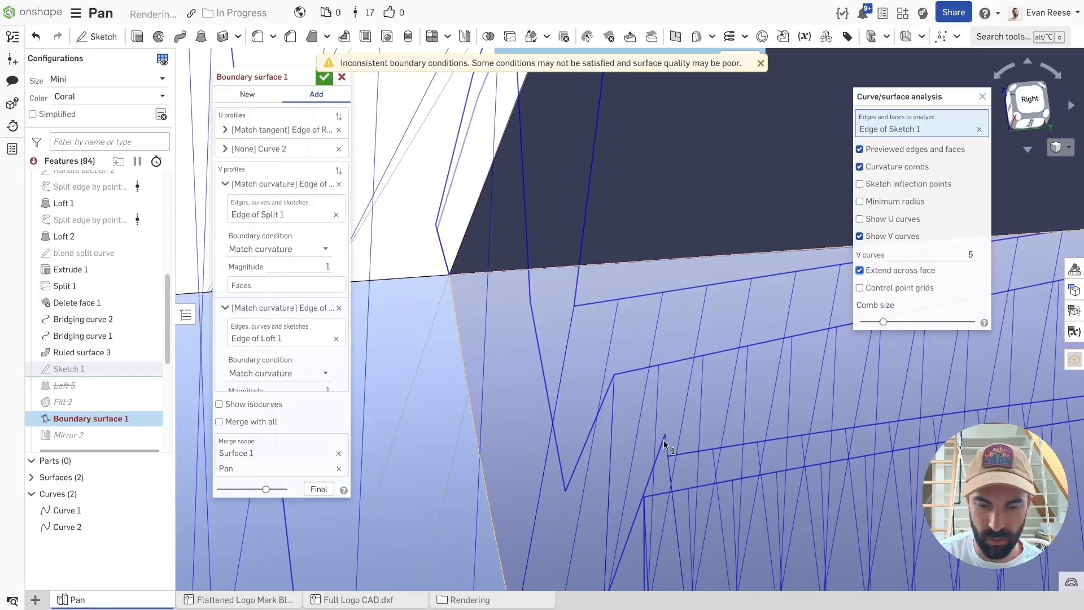
pyautogui.scroll(-5, 671, 444)
pyautogui.scroll(5, 671, 445)
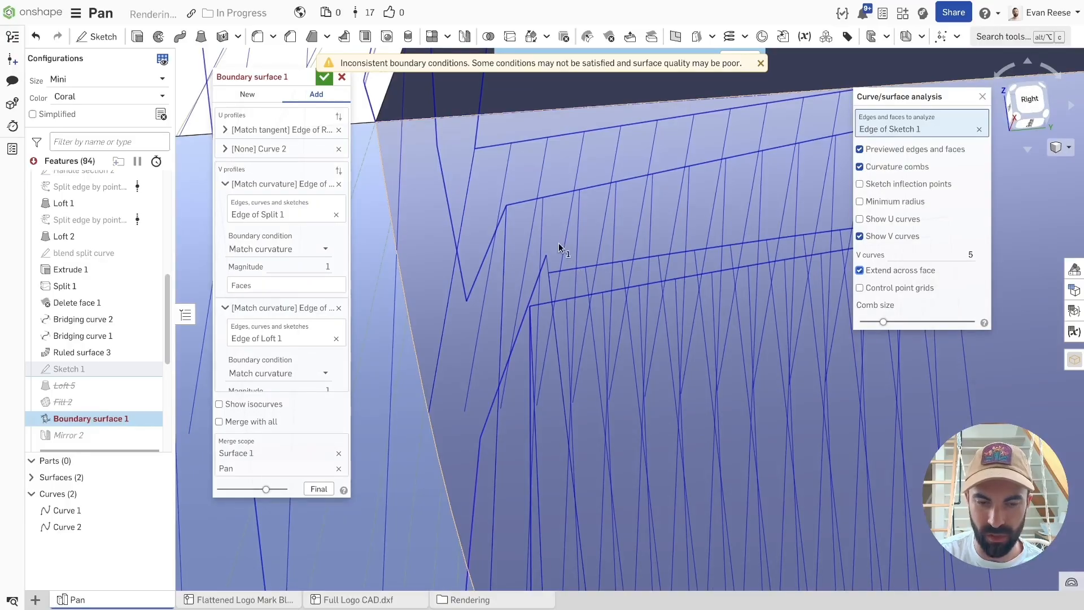
pyautogui.scroll(-5, 572, 283)
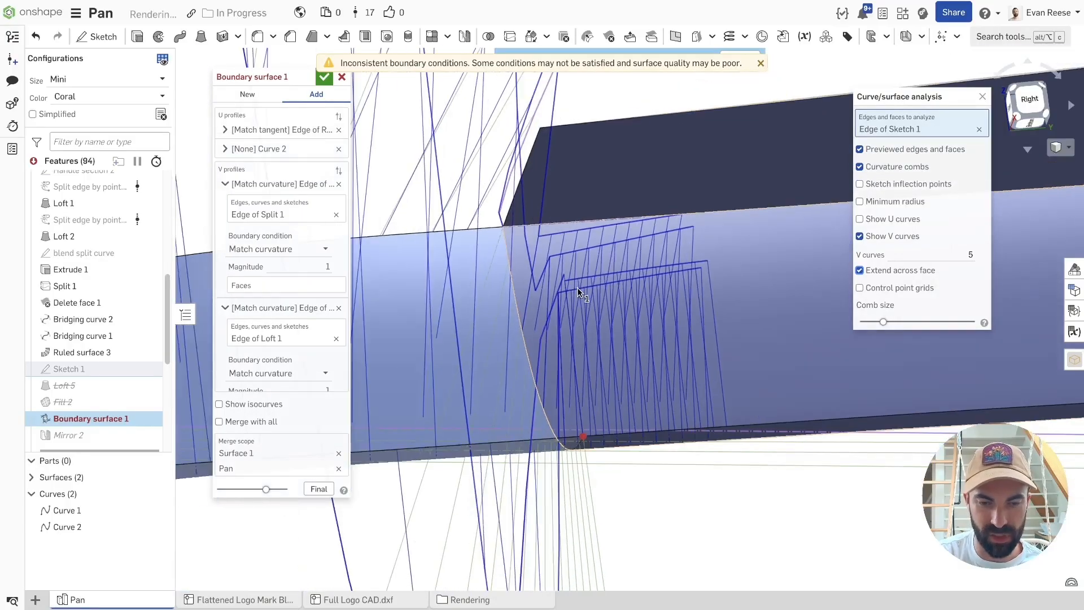
pyautogui.moveTo(554, 389); pyautogui.dragTo(581, 260, button='right')
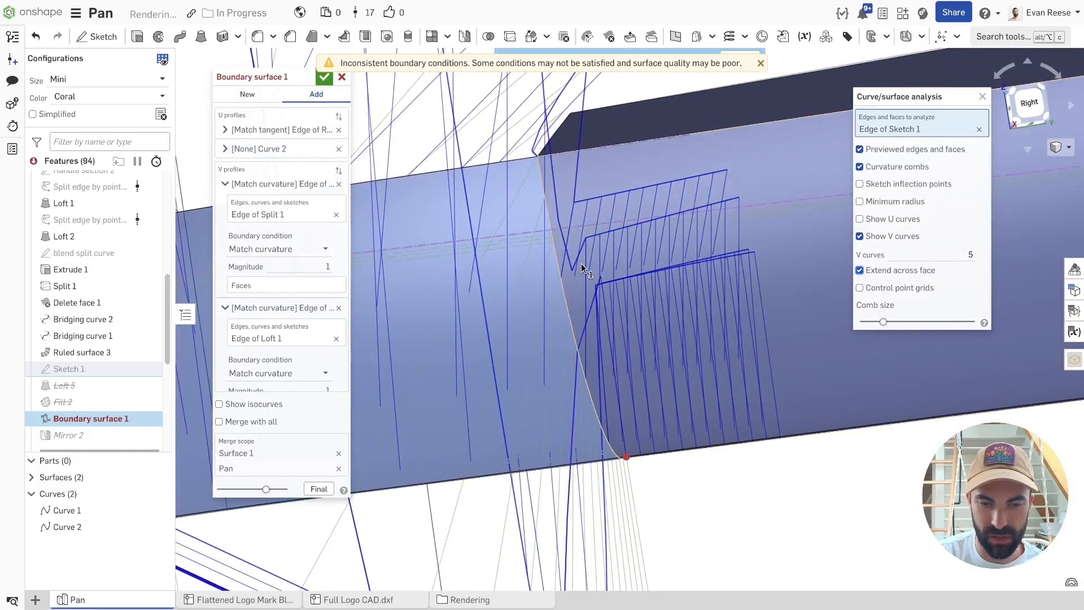
pyautogui.click(981, 98)
pyautogui.moveTo(664, 293); pyautogui.dragTo(767, 258, button='right')
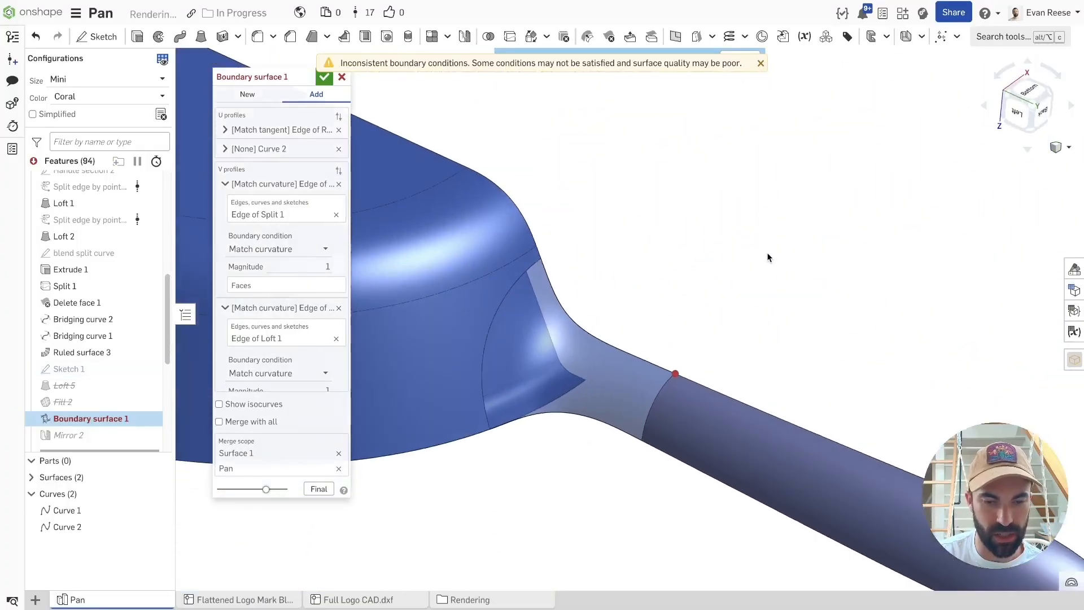
# Dismiss the boundary condition warning and display the Gaussian curvature colour map on the pan surfaces.
pyautogui.click(761, 63)
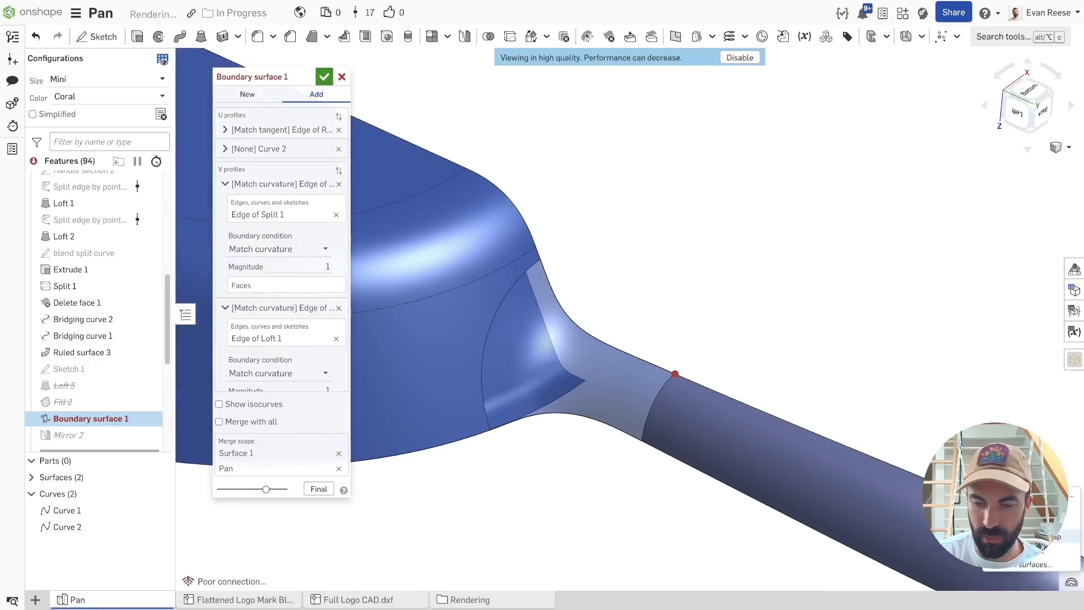
pyautogui.click(1033, 537)
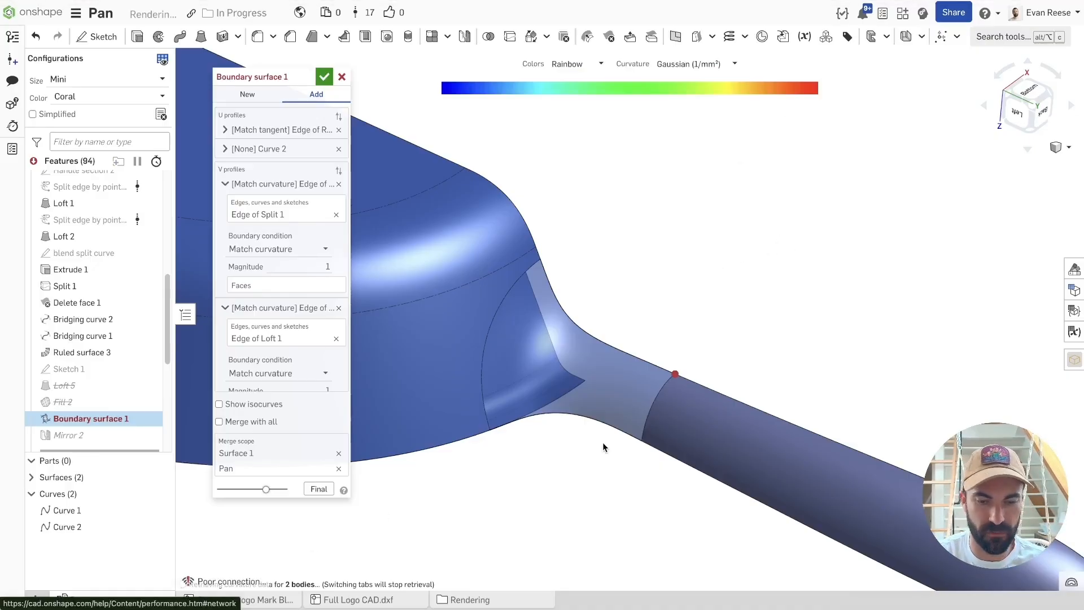
pyautogui.moveTo(666, 274); pyautogui.dragTo(680, 263, button='right')
# Accept Boundary surface 1 with the Match curvature conditions on both V profiles.
pyautogui.click(325, 80)
pyautogui.scroll(2, 771, 324)
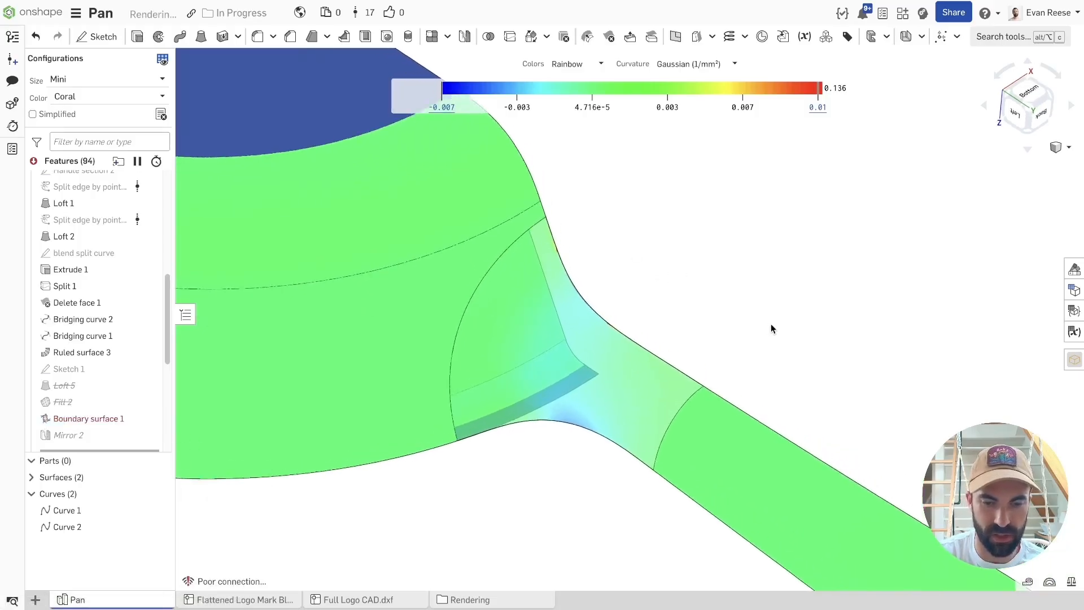
pyautogui.moveTo(774, 326); pyautogui.dragTo(791, 330, button='right')
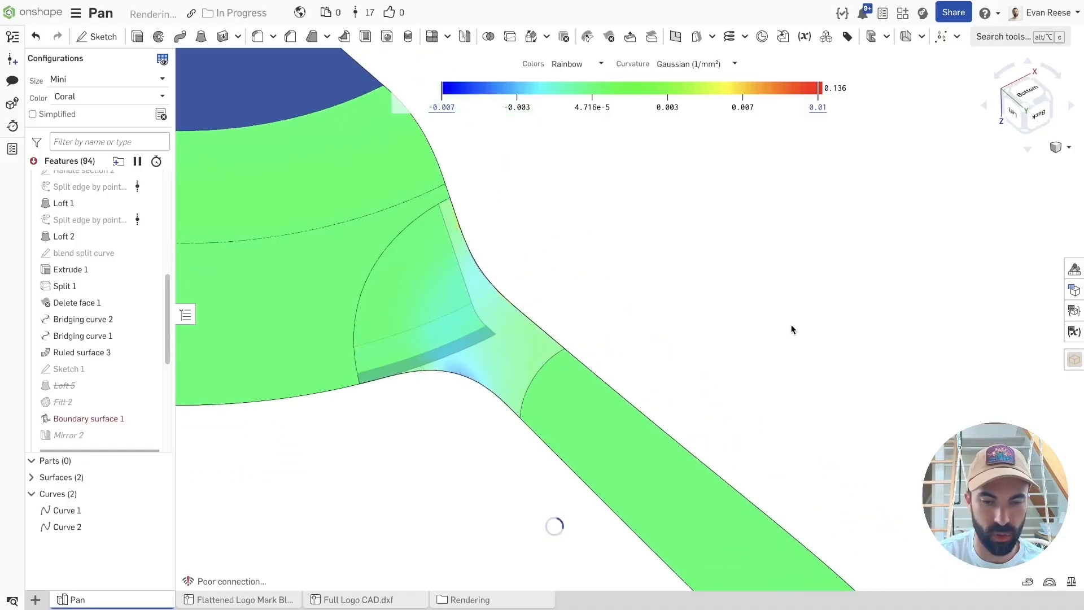
# Examine the Gaussian curvature colours along the mirror seam of the handle blend up close.
pyautogui.scroll(5, 588, 320)
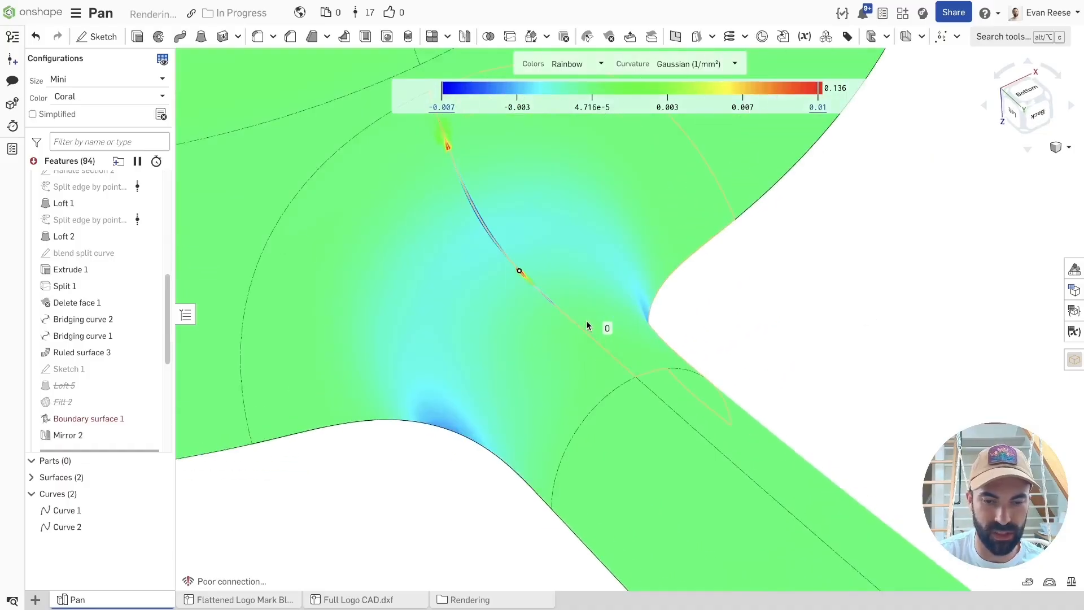
pyautogui.scroll(5, 637, 284)
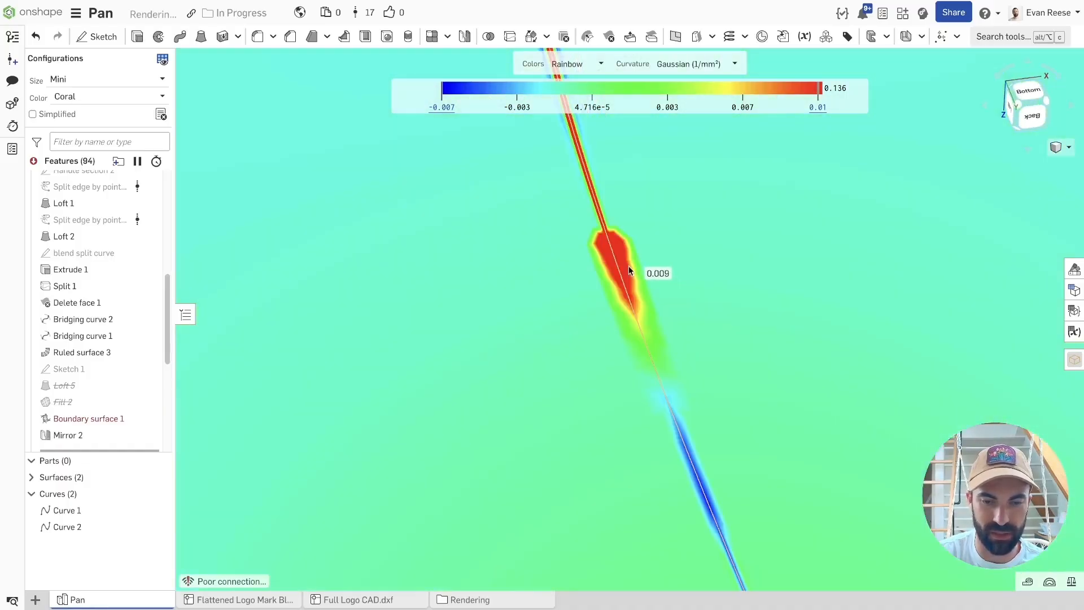
pyautogui.scroll(3, 595, 238)
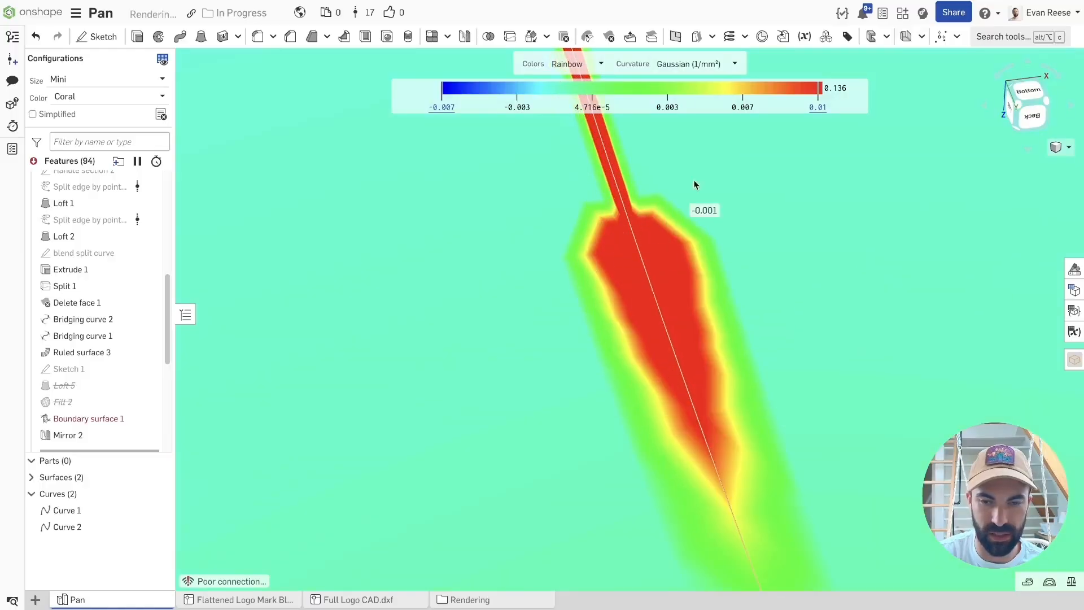
pyautogui.scroll(-5, 658, 299)
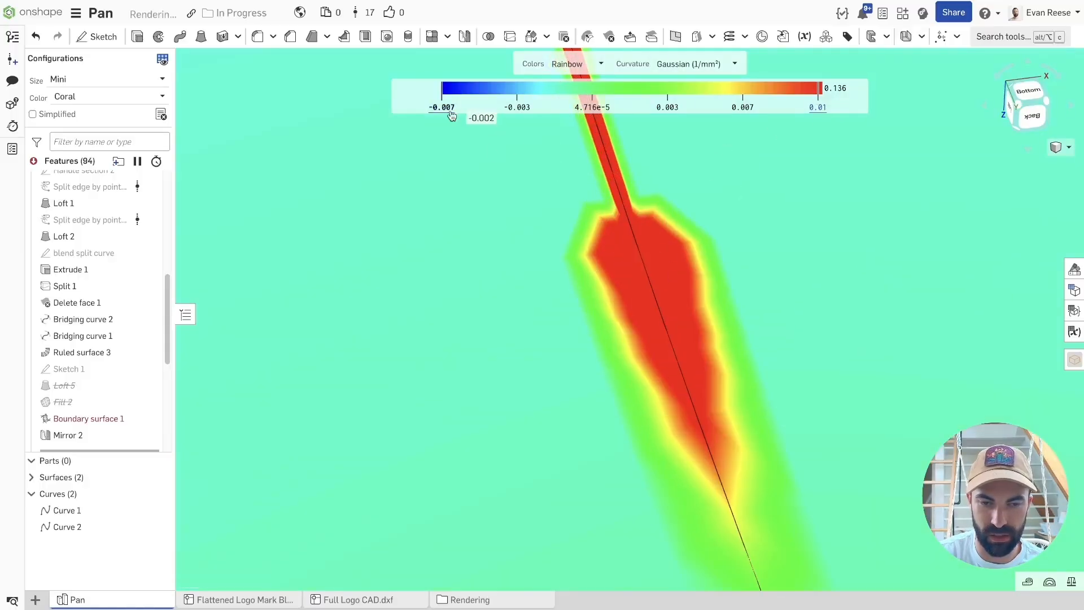
pyautogui.scroll(5, 667, 323)
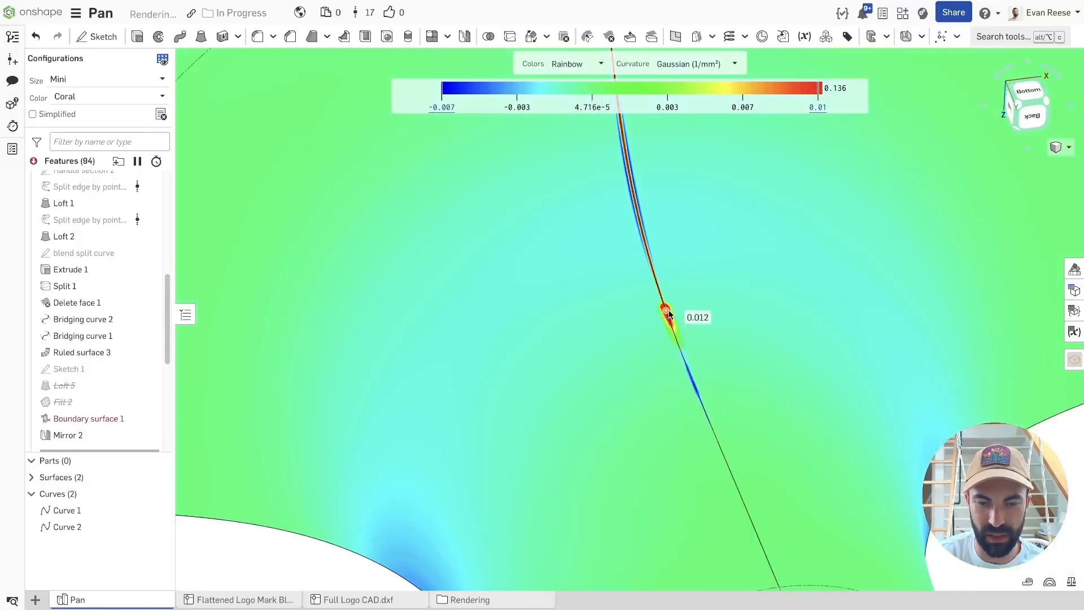
pyautogui.scroll(-10, 668, 310)
pyautogui.scroll(5, 669, 310)
pyautogui.moveTo(668, 310); pyautogui.dragTo(639, 339, button='right')
pyautogui.scroll(4, 668, 303)
pyautogui.scroll(5, 598, 341)
pyautogui.scroll(7, 622, 342)
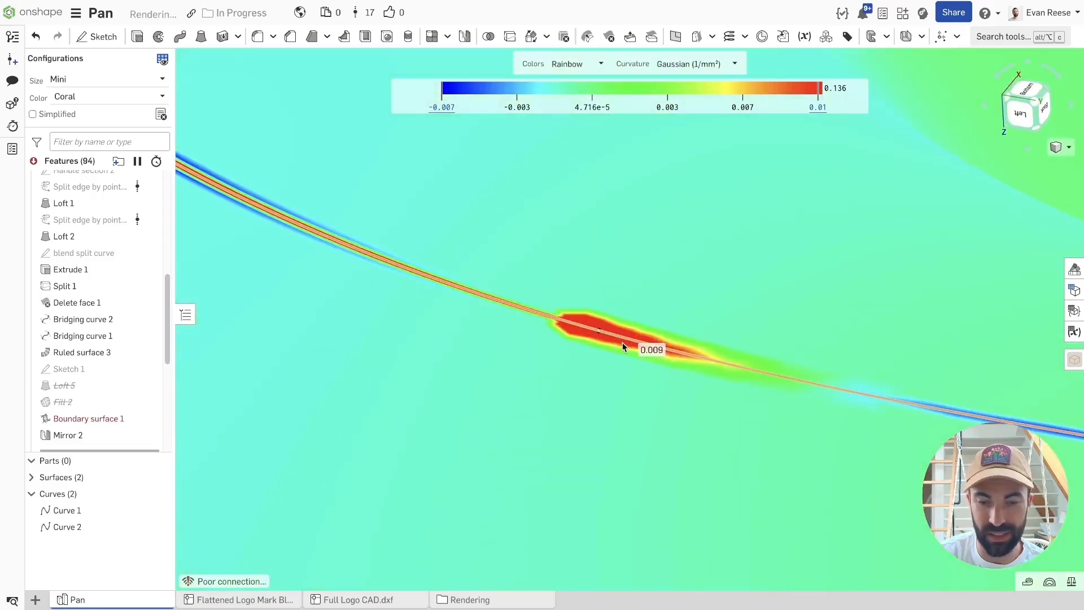
pyautogui.scroll(-5, 598, 320)
pyautogui.scroll(-6, 597, 319)
pyautogui.scroll(3, 324, 361)
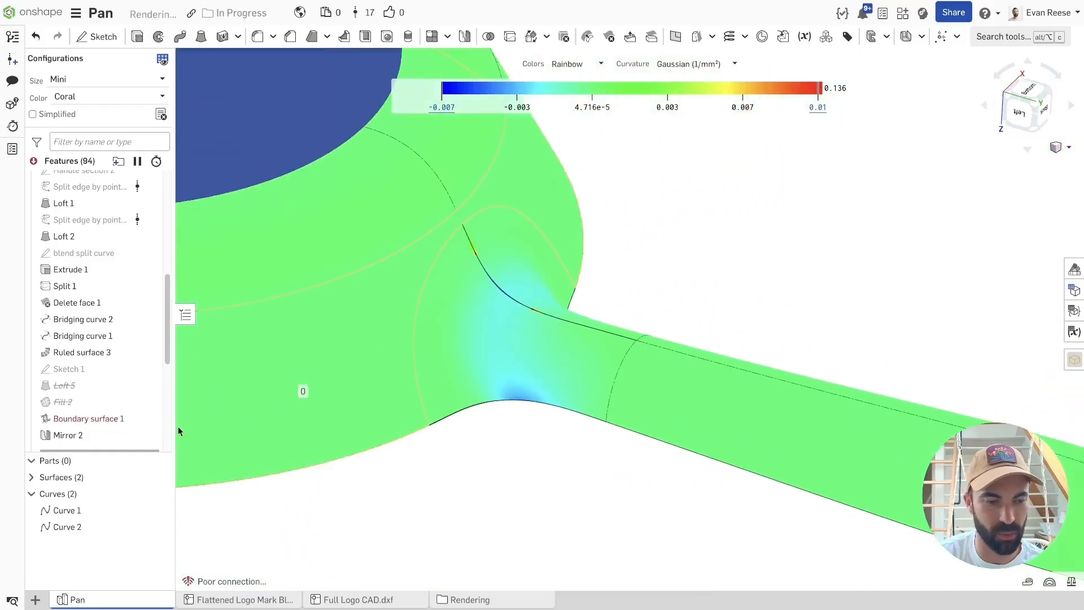
# Undo the last edit to Boundary surface 1 and bring the pan and its handle blend back into view.
pyautogui.hotkey('ctrl', 'z')
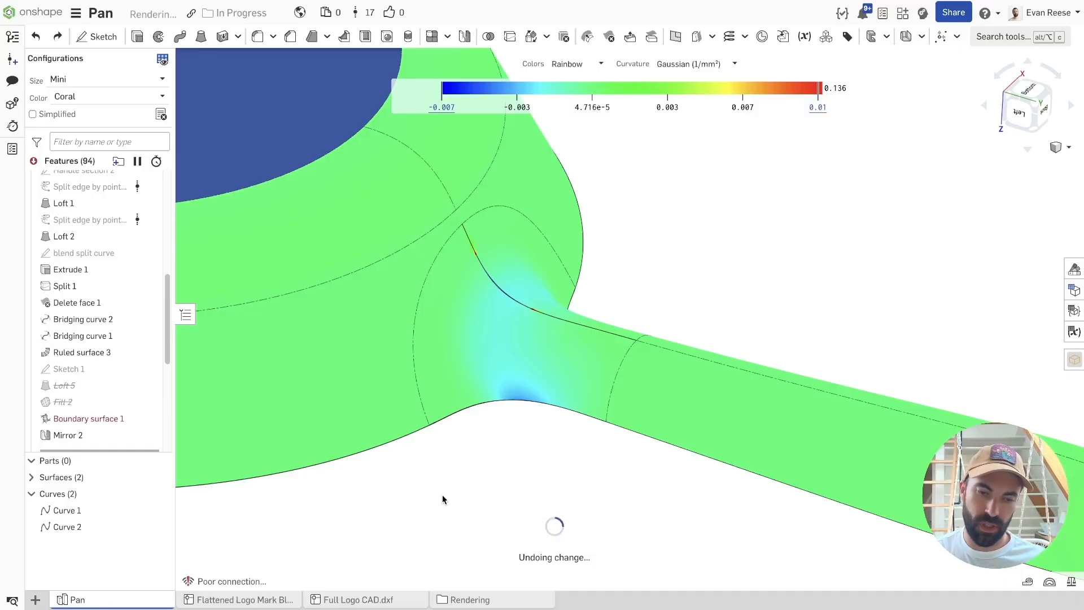
pyautogui.press('f')
pyautogui.hotkey('shift', '5')
pyautogui.moveTo(441, 498); pyautogui.dragTo(590, 394, button='right')
pyautogui.scroll(4, 590, 394)
pyautogui.moveTo(591, 394); pyautogui.dragTo(605, 468, button='middle')
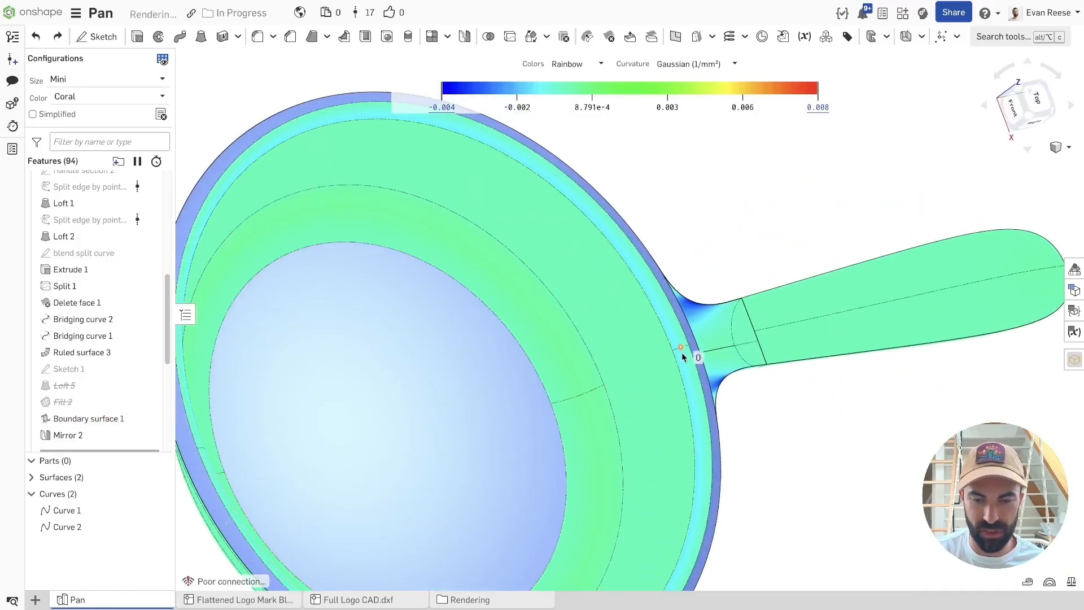
# Examine the Gaussian curvature colours across the mirror seam and the edge where the blend meets the handle.
pyautogui.scroll(5, 679, 353)
pyautogui.scroll(-3, 579, 384)
pyautogui.moveTo(577, 384); pyautogui.dragTo(502, 408, button='right')
pyautogui.moveTo(577, 434); pyautogui.dragTo(617, 387, button='right')
pyautogui.scroll(4, 608, 372)
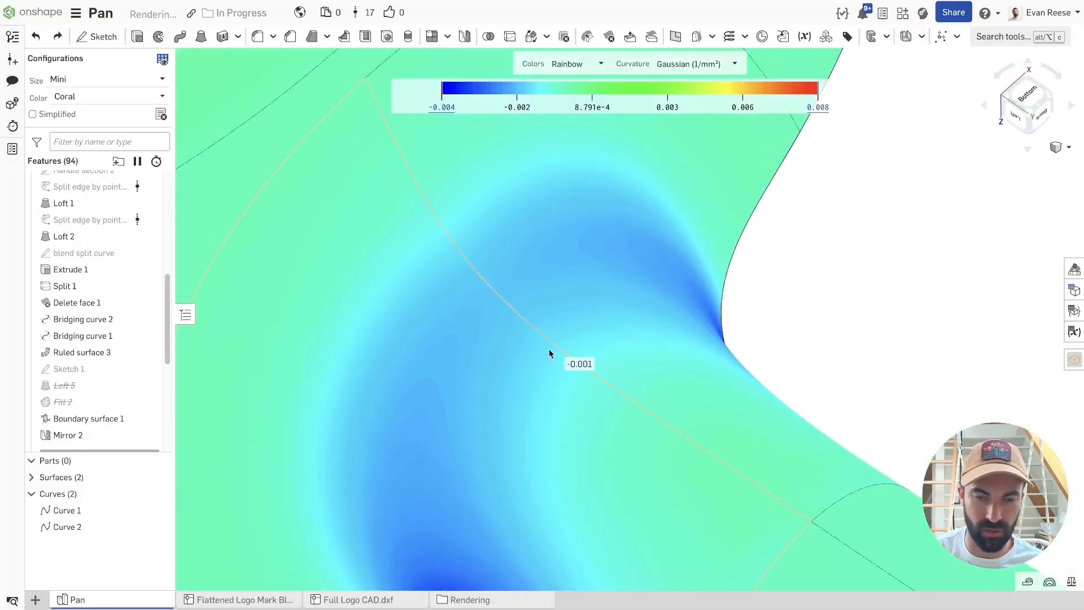
pyautogui.scroll(-1, 840, 325)
pyautogui.scroll(-3, 839, 325)
pyautogui.moveTo(839, 320); pyautogui.dragTo(820, 89, button='right')
pyautogui.scroll(6, 760, 330)
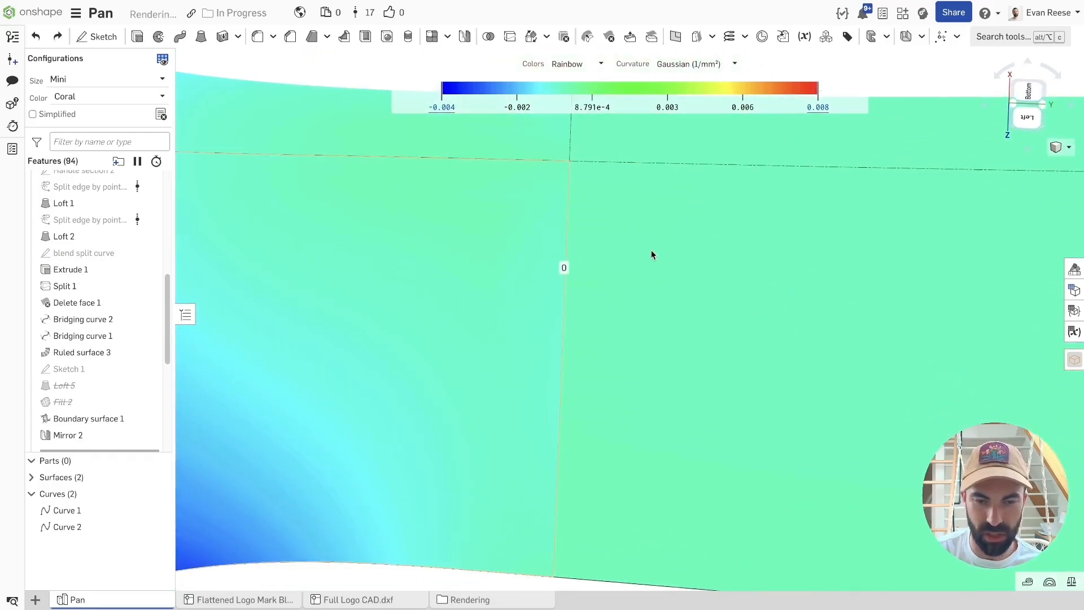
pyautogui.scroll(-5, 545, 261)
# Raise the curvature map's lower limit to -0.002 and compare the Viridis, Blue → Red and Plasma colour schemes.
pyautogui.moveTo(818, 93)
pyautogui.mouseDown()
pyautogui.moveTo(702, 93)
pyautogui.moveTo(817, 93)
pyautogui.mouseUp()
pyautogui.moveTo(437, 91); pyautogui.dragTo(512, 95)
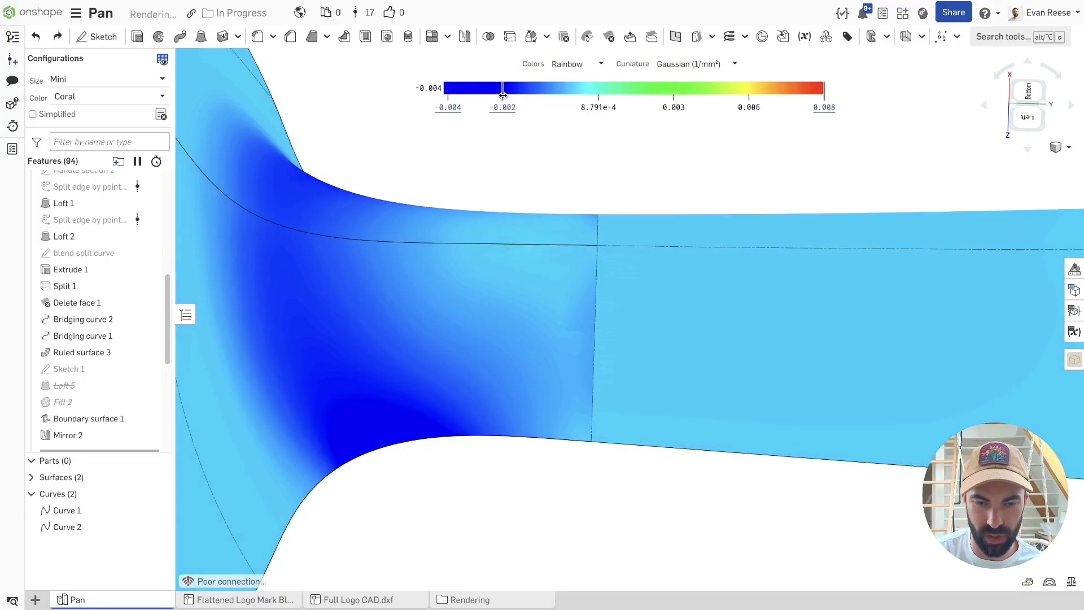
pyautogui.click(571, 66)
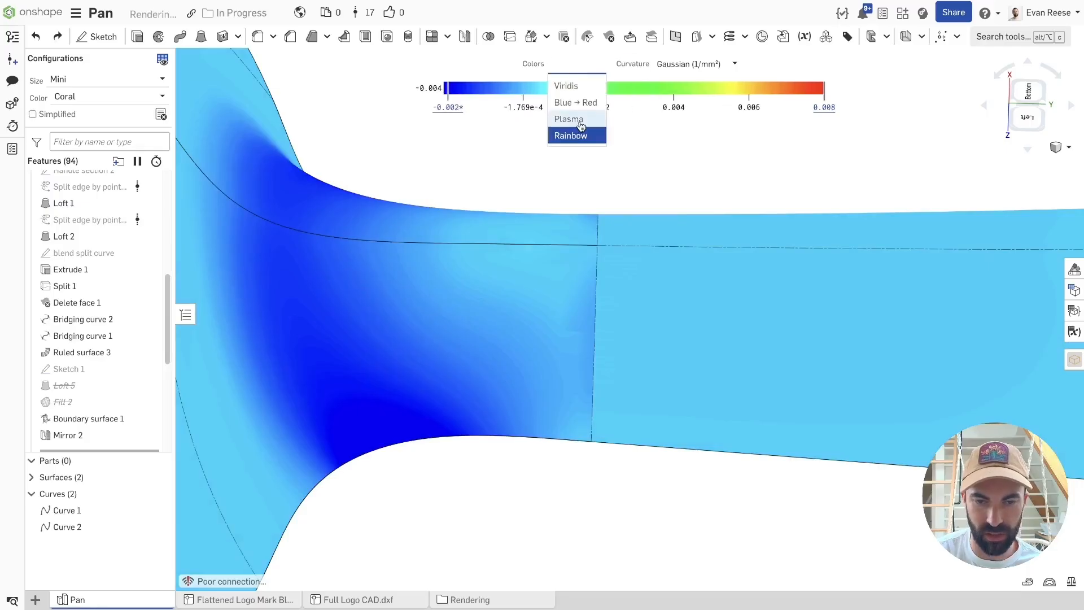
pyautogui.click(567, 86)
pyautogui.click(567, 64)
pyautogui.click(567, 102)
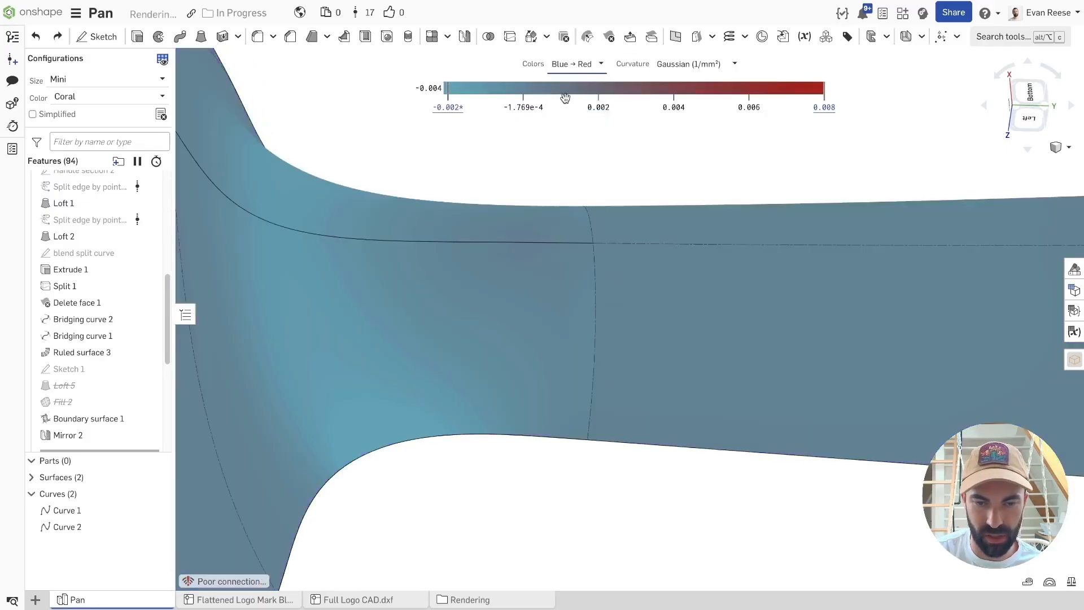
pyautogui.click(572, 65)
pyautogui.click(566, 119)
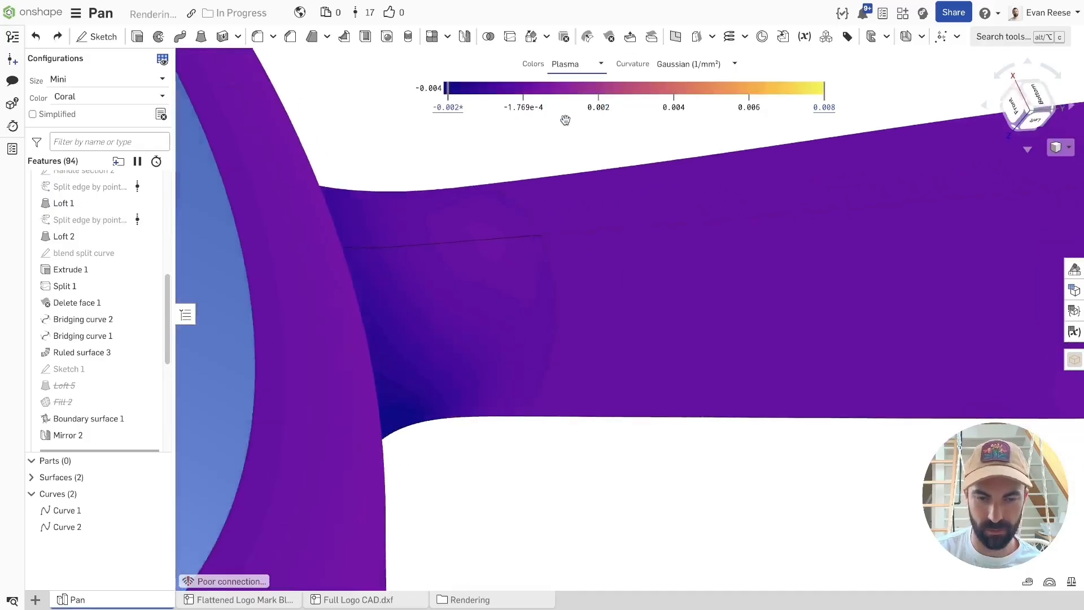
# Reduce the curvature map's upper limit to 6.113e-4 to inspect the handle blend, and return to normal shading.
pyautogui.moveTo(826, 90); pyautogui.dragTo(555, 99)
pyautogui.moveTo(563, 331)
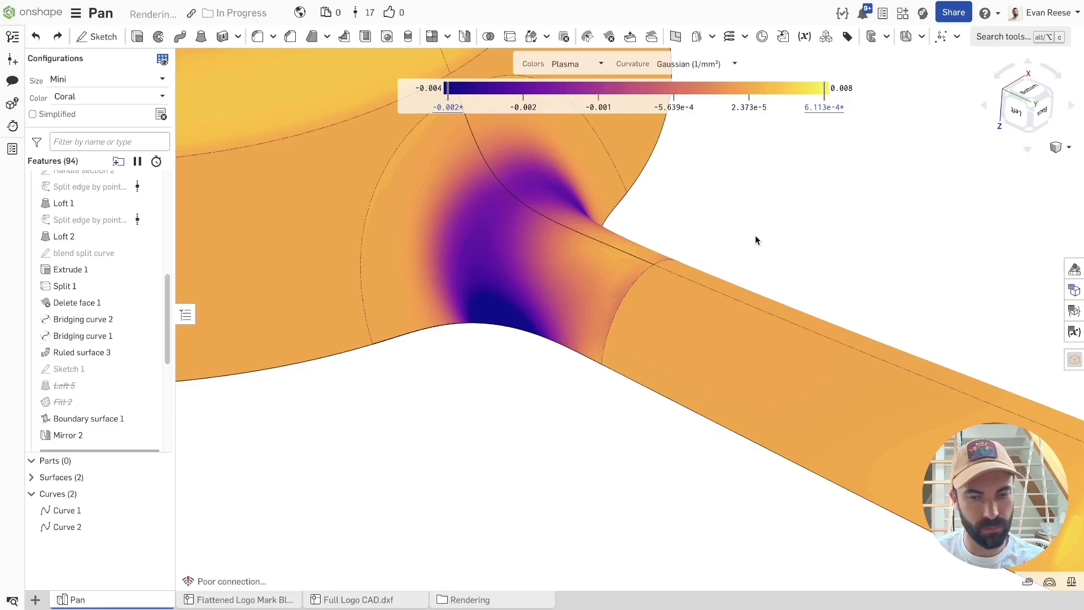
pyautogui.hotkey('shift', 'c')
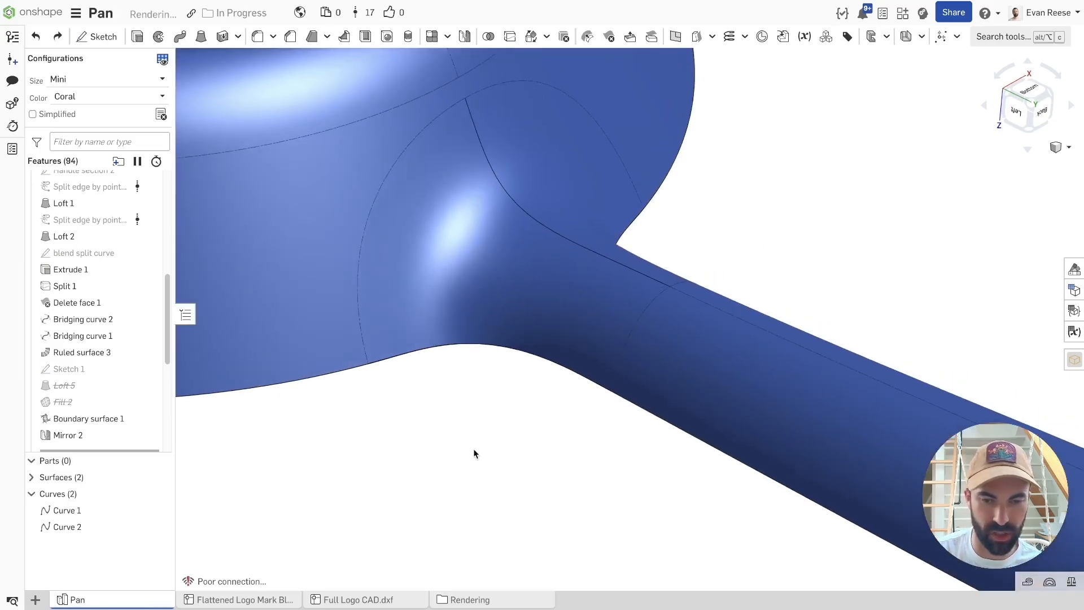
pyautogui.click(509, 200)
pyautogui.click(780, 213)
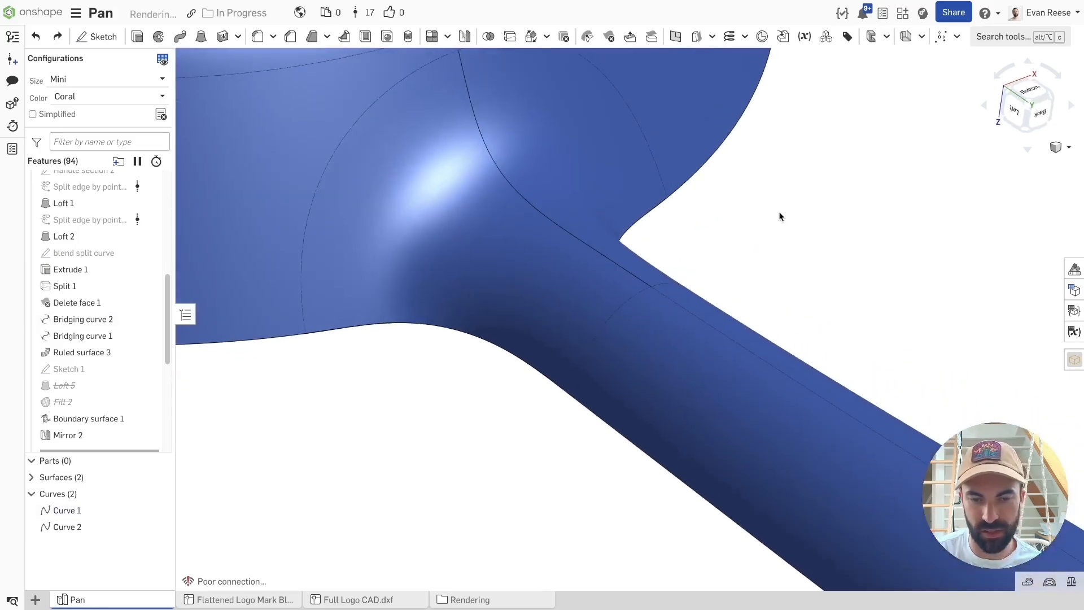
# Inspect the blend's mirror seam and review the tangent condition on the ruled-surface edge profile of Boundary surface 1 without changing it.
pyautogui.click(602, 309)
pyautogui.moveTo(779, 295); pyautogui.dragTo(528, 332, button='right')
pyautogui.click(522, 308)
pyautogui.press('space')
pyautogui.moveTo(407, 369); pyautogui.dragTo(339, 374, button='right')
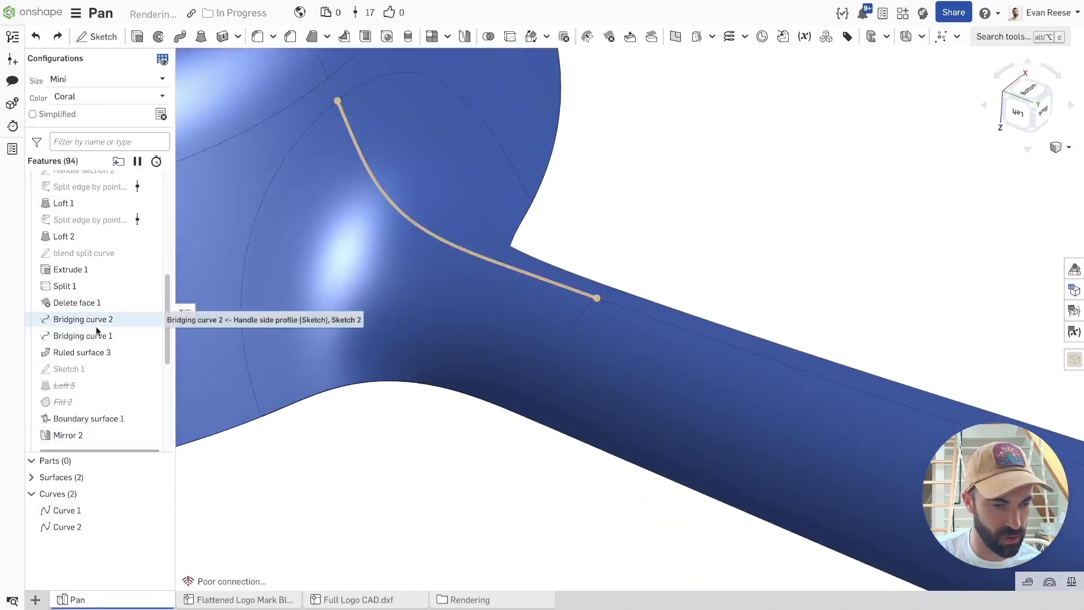
pyautogui.doubleClick(77, 425)
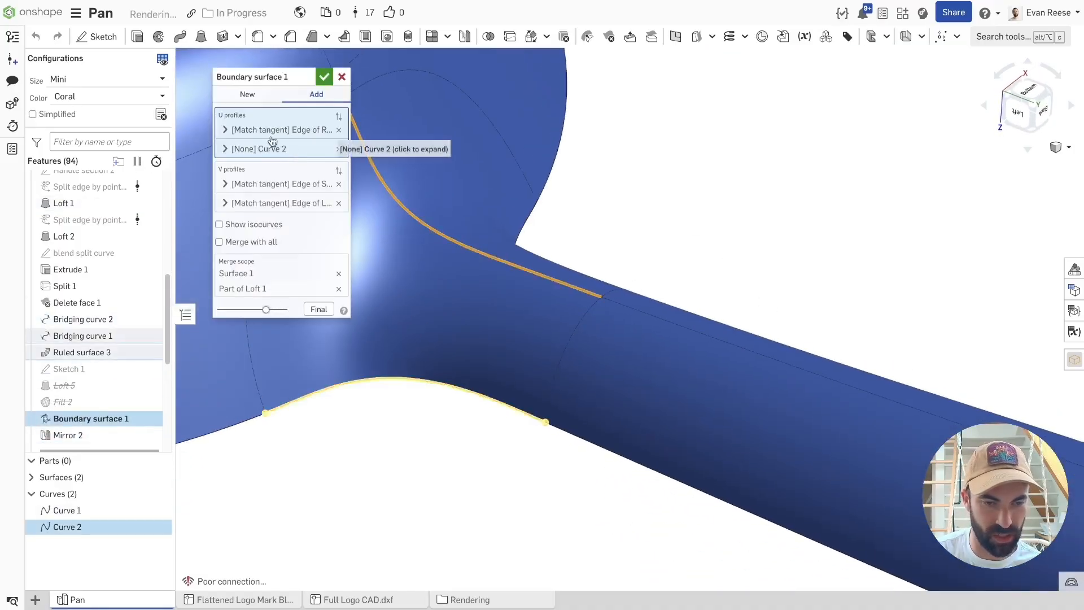
pyautogui.click(272, 130)
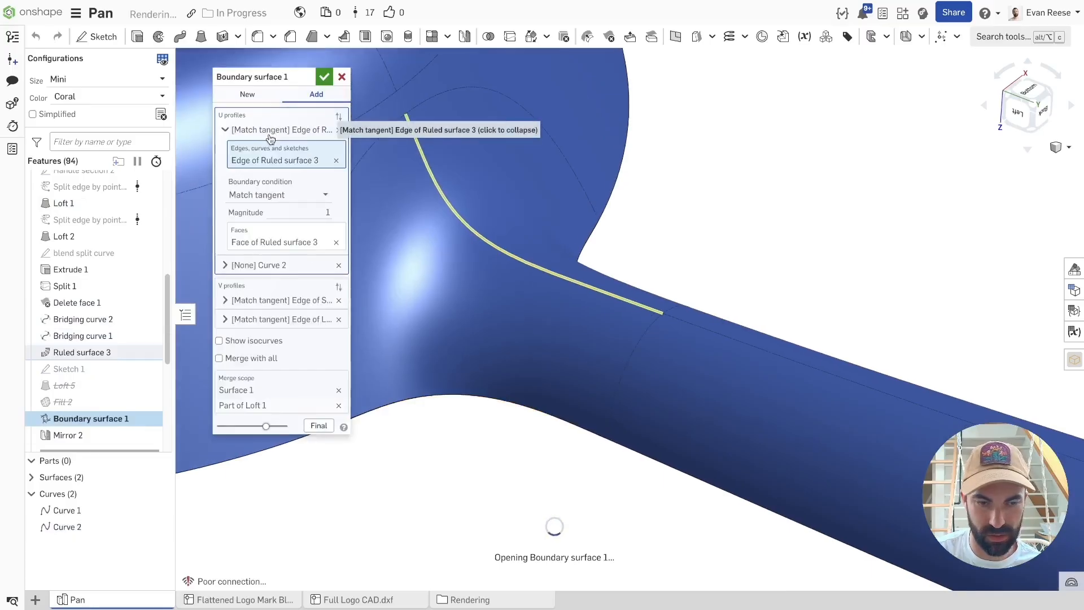
pyautogui.click(341, 76)
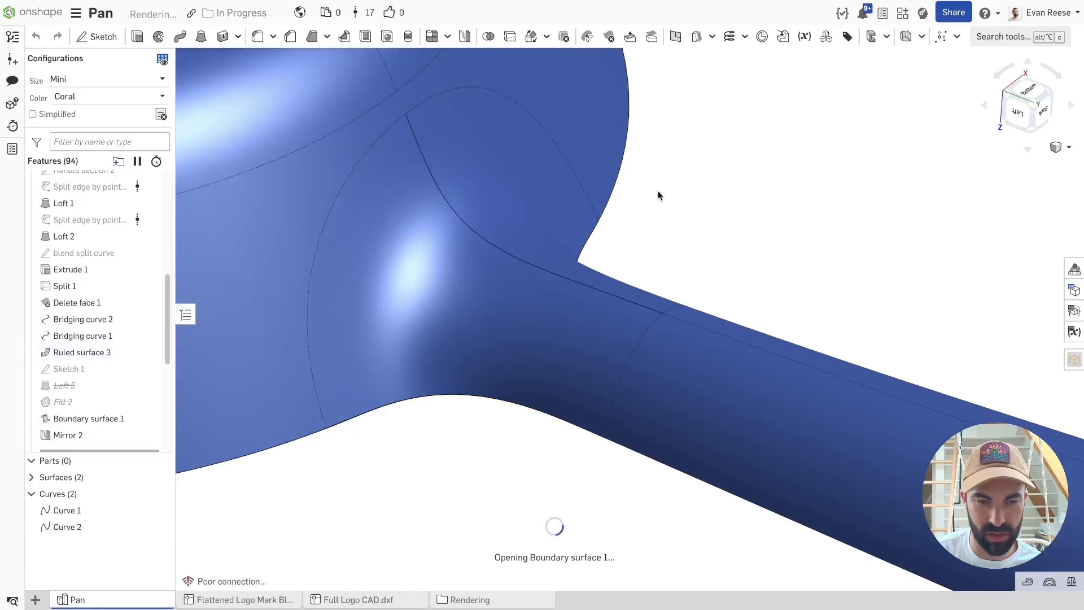
# Delete the Mirror 2 feature that follows Boundary surface 1.
pyautogui.scroll(-3, 90, 402)
pyautogui.scroll(-3, 86, 405)
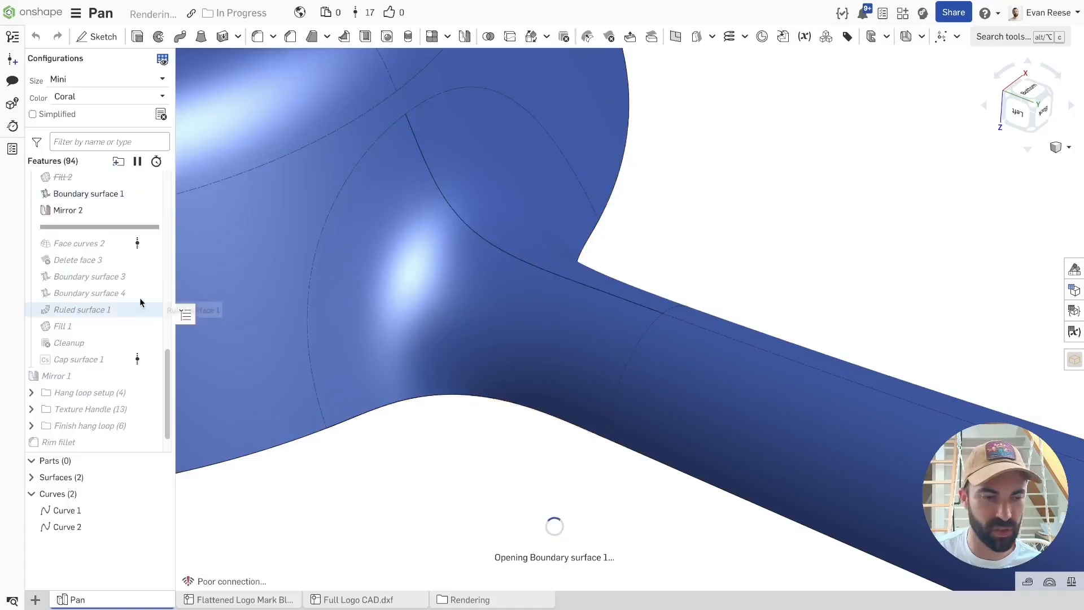
pyautogui.scroll(2, 141, 282)
pyautogui.scroll(-1, 93, 242)
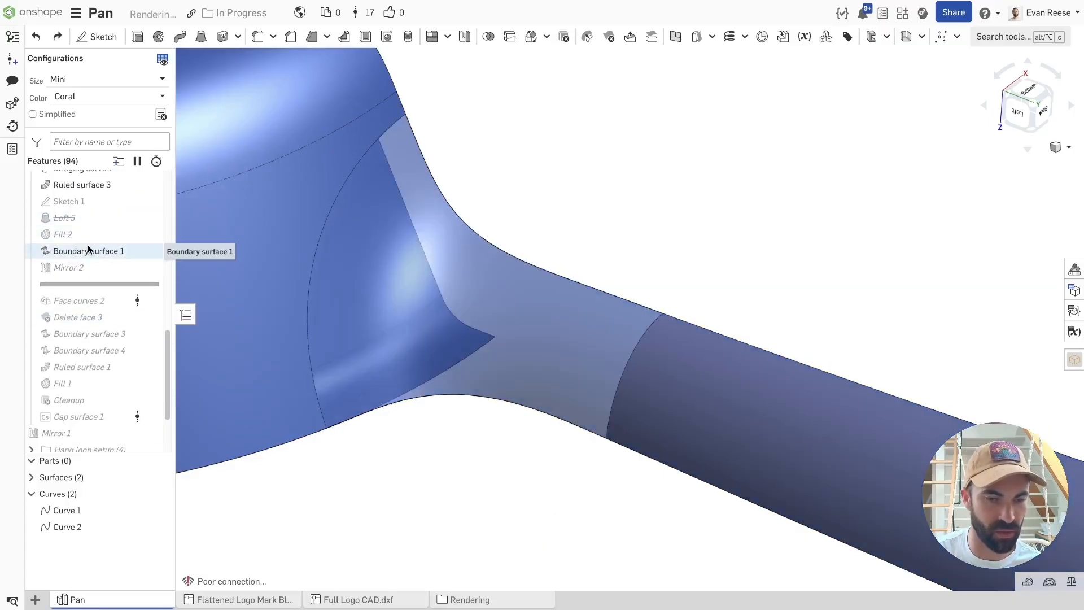
pyautogui.rightClick(66, 269)
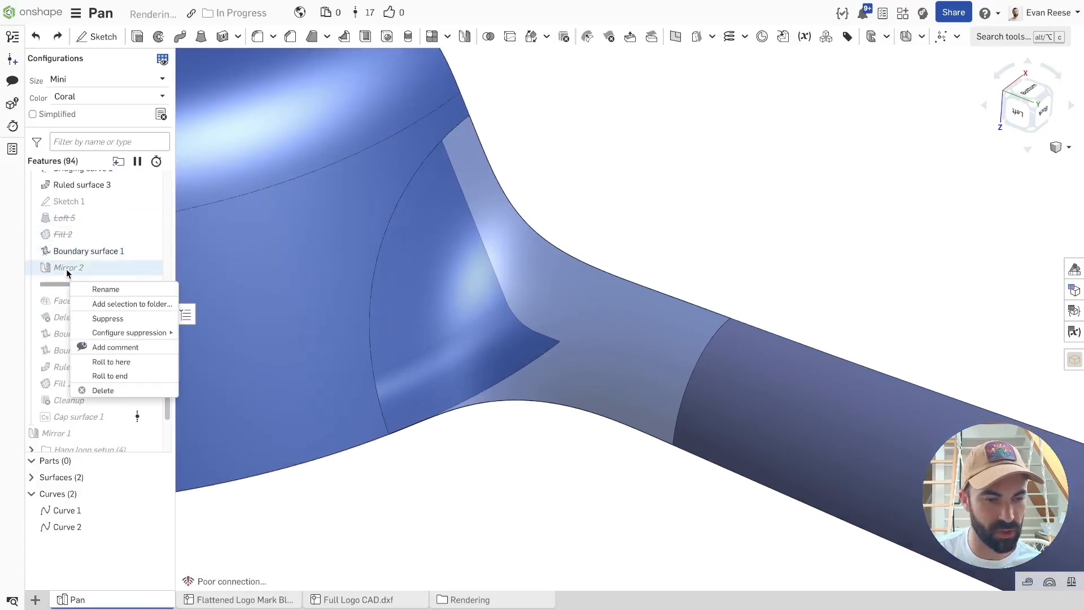
pyautogui.click(111, 390)
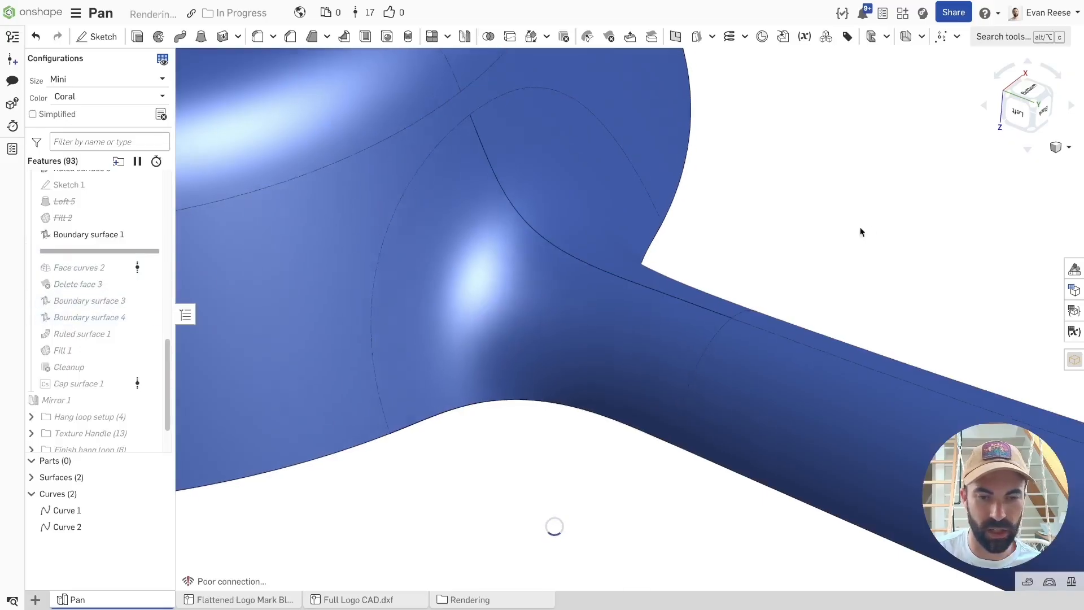
# Highlight the blend face and its edge at the pan wall, and roll the feature history forward to include Face curves 2.
pyautogui.click(540, 336)
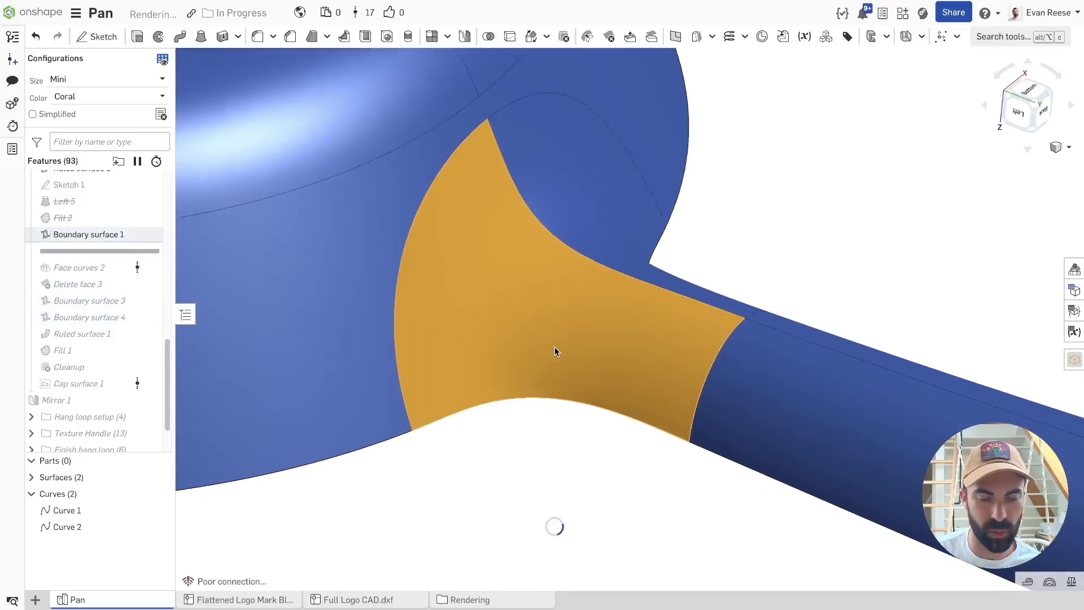
pyautogui.press('space')
pyautogui.scroll(5, 563, 342)
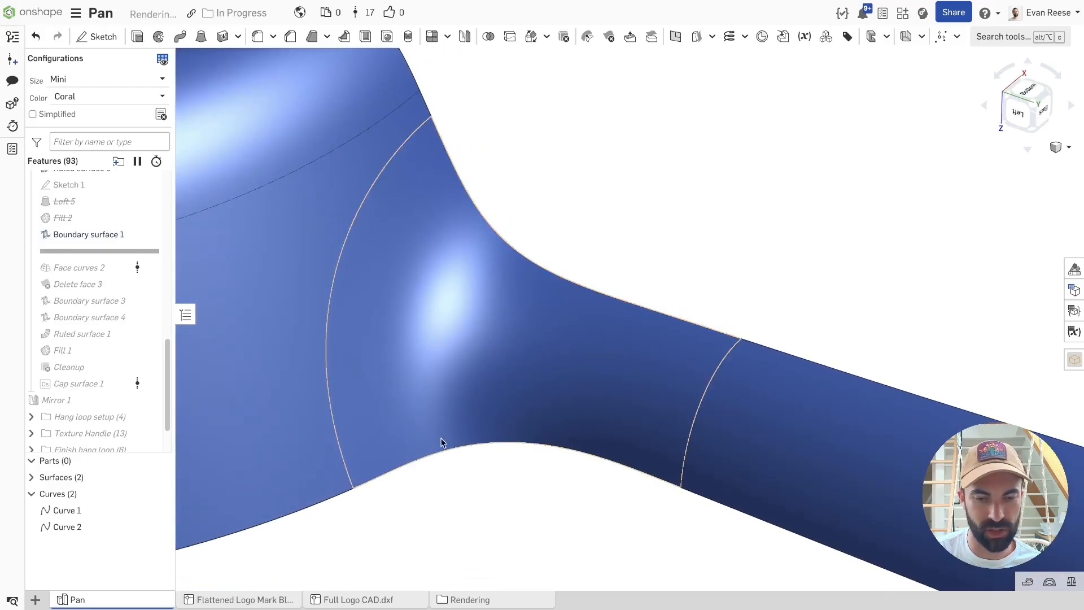
pyautogui.click(371, 188)
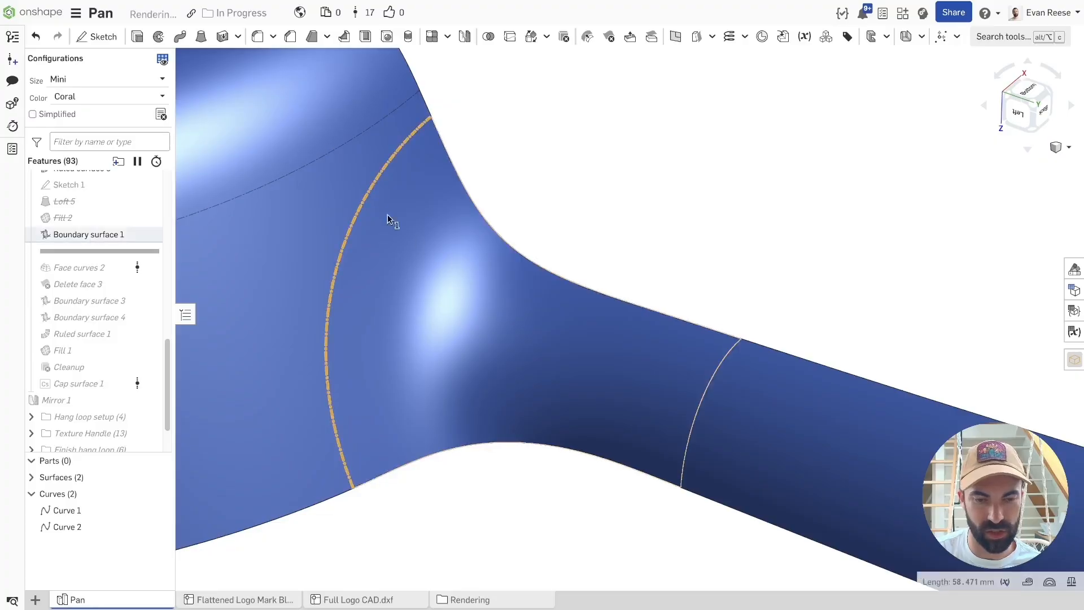
pyautogui.click(673, 128)
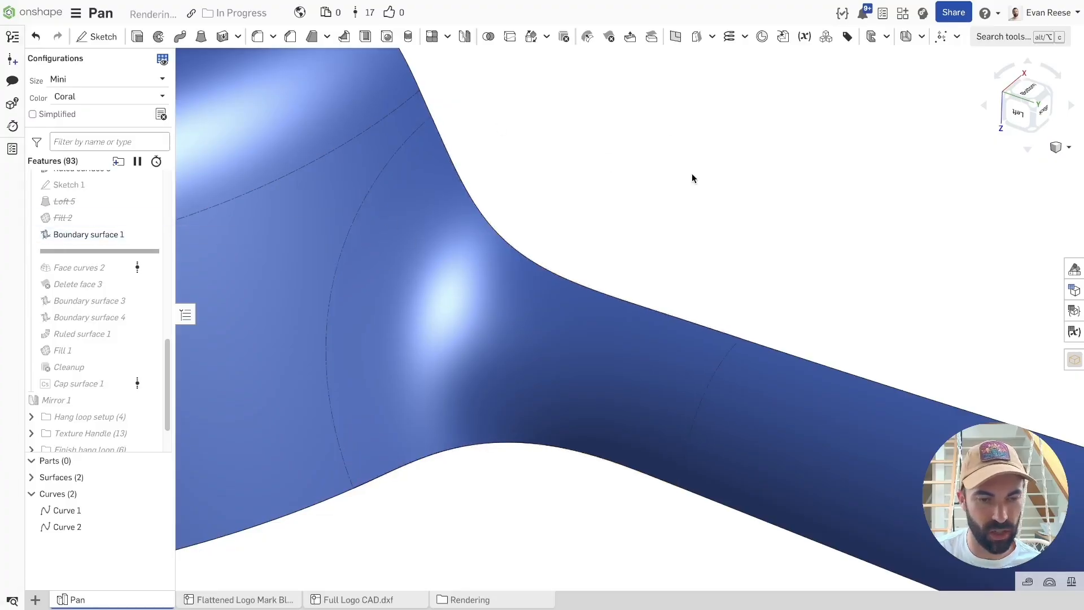
pyautogui.moveTo(88, 254); pyautogui.dragTo(87, 277)
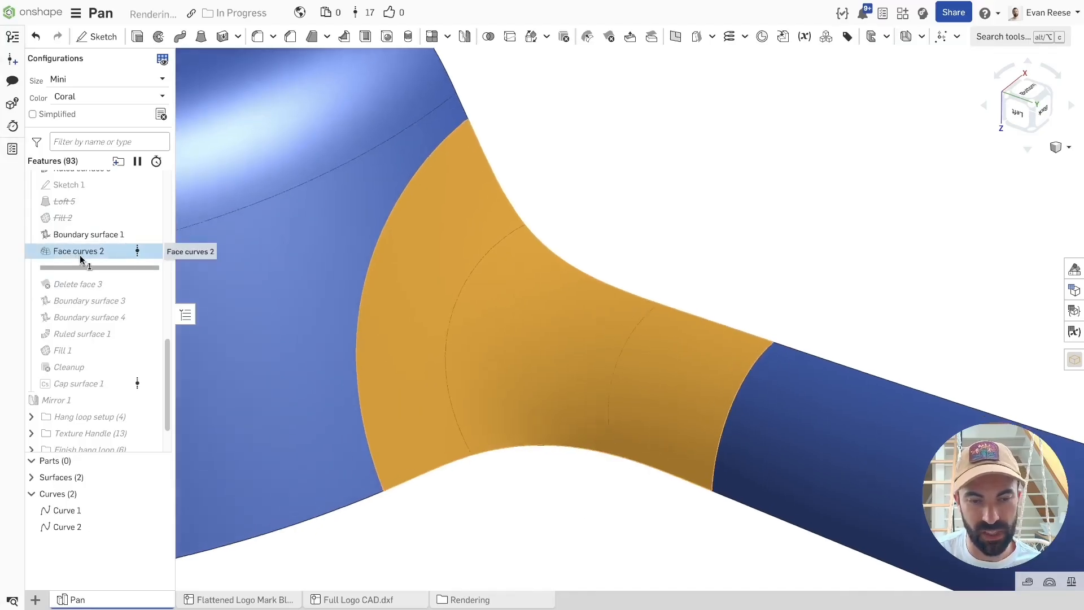
pyautogui.click(788, 233)
# Add a U-direction isoparametric curve at location 0.5 on the middle face of the split blend.
pyautogui.hotkey('alt', 'c')
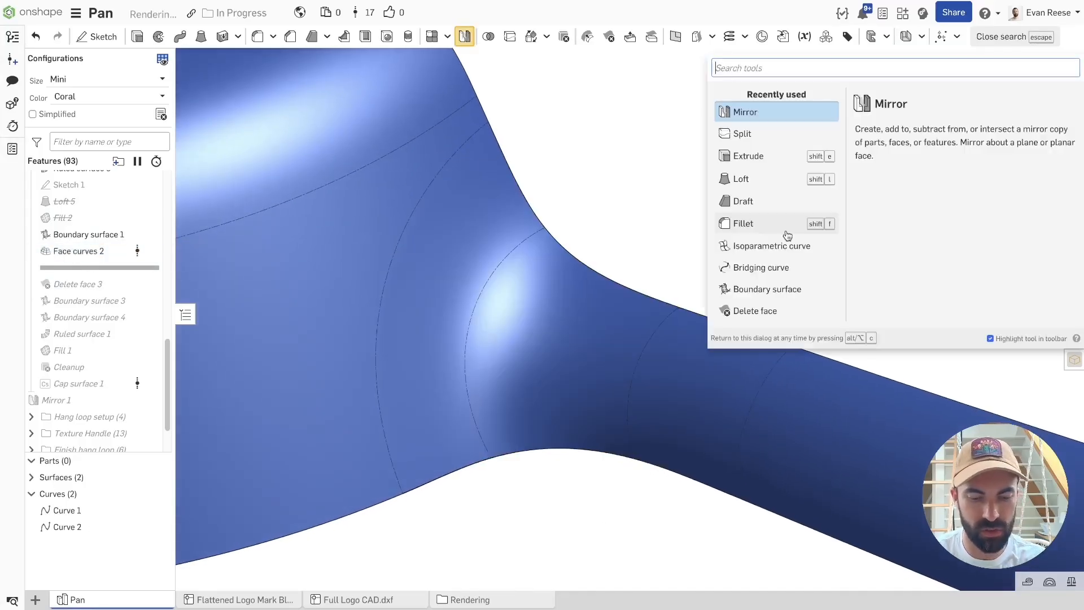
pyautogui.write('isopa')
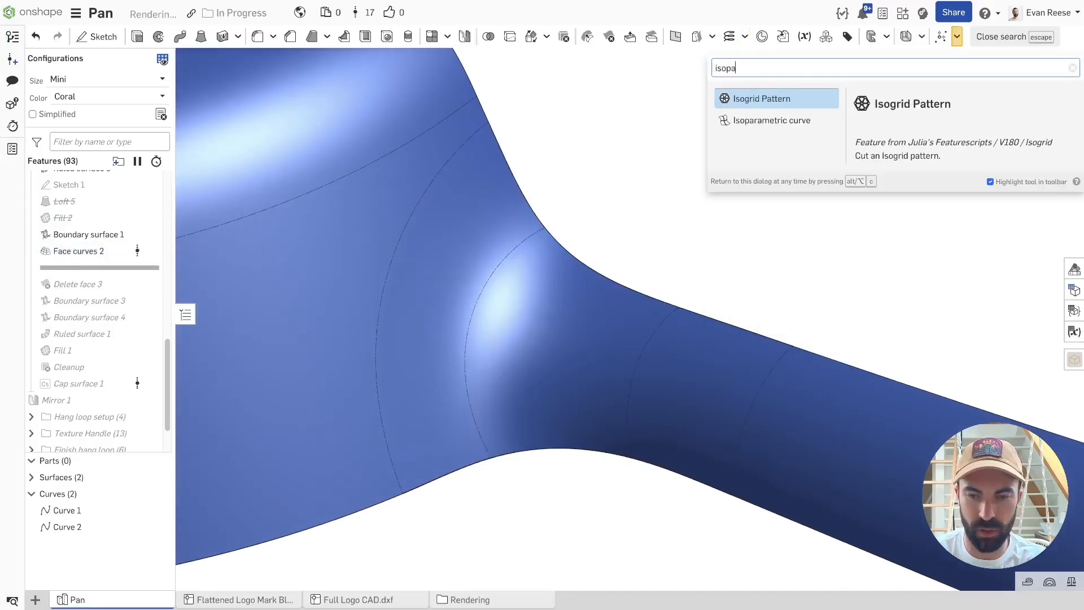
pyautogui.press('Down')
pyautogui.press('Return')
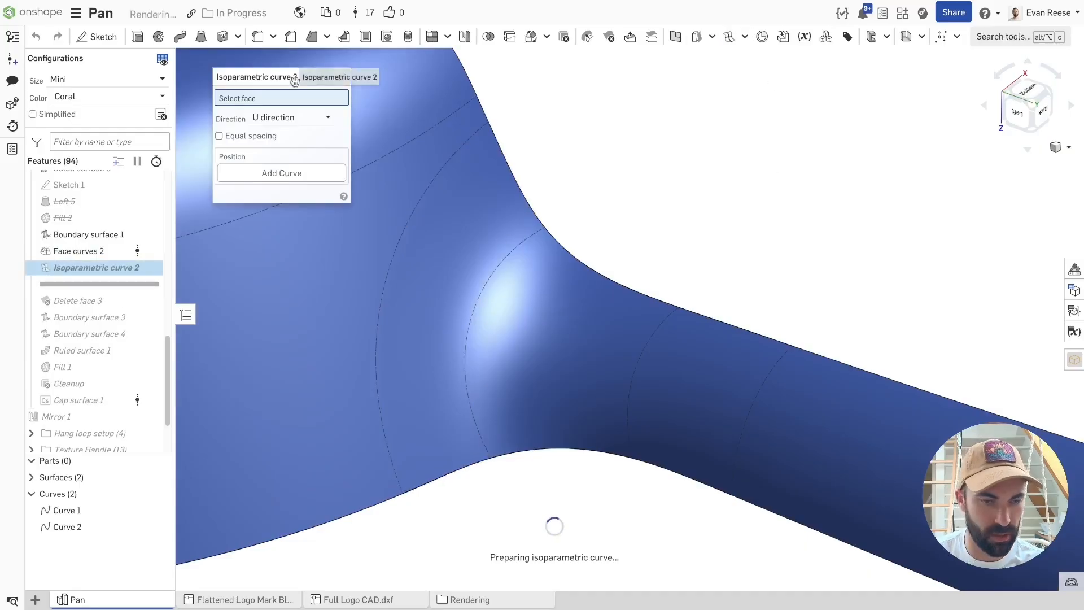
pyautogui.click(564, 369)
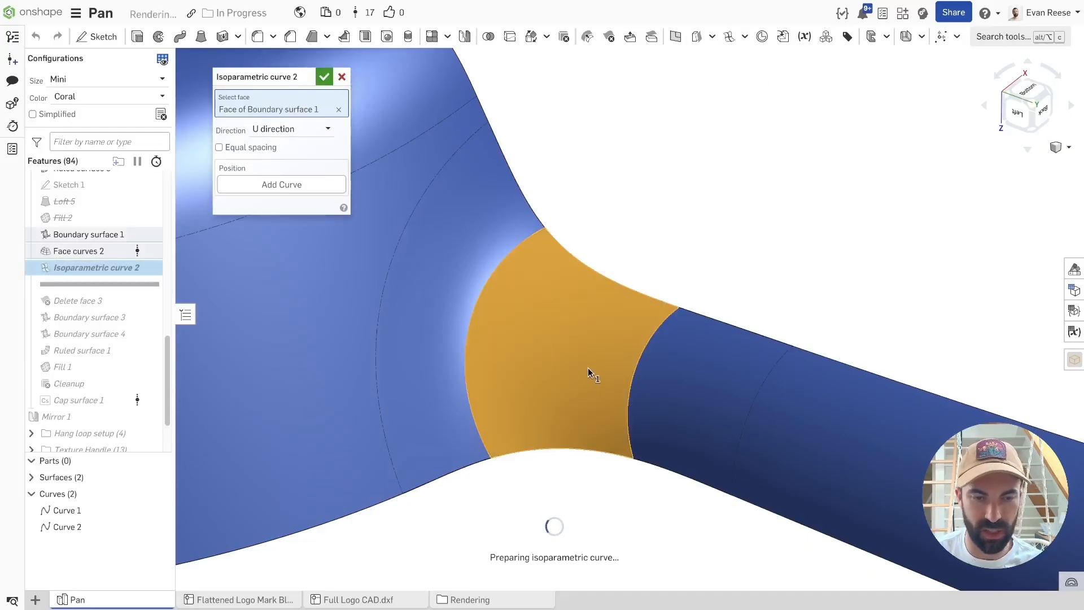
pyautogui.click(279, 183)
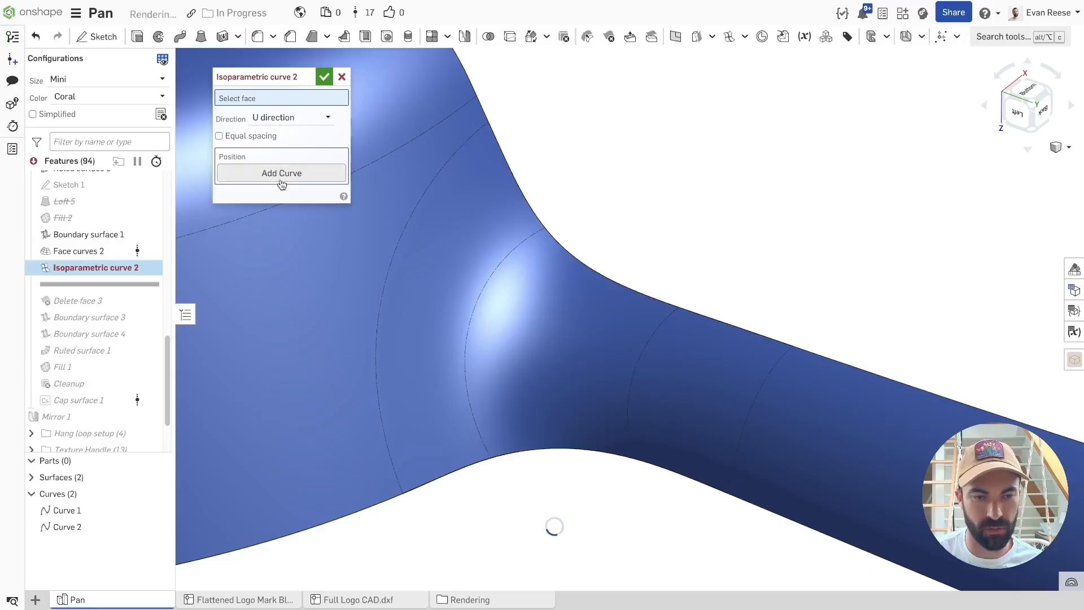
pyautogui.scroll(2, 285, 207)
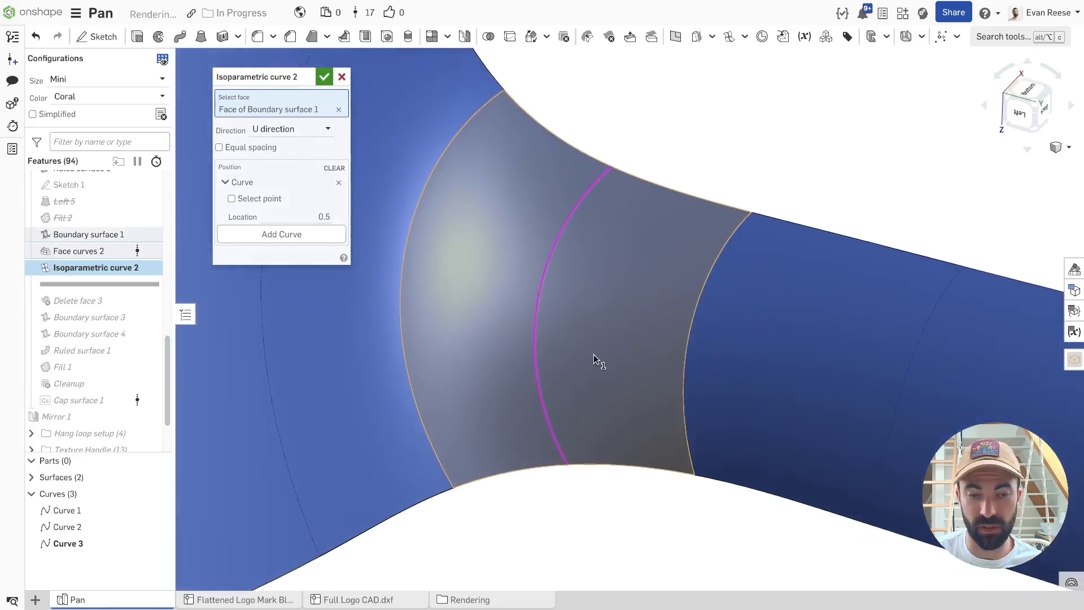
# Compare the V and U direction settings for the isoparametric curve, and cancel the feature.
pyautogui.click(296, 131)
pyautogui.click(280, 162)
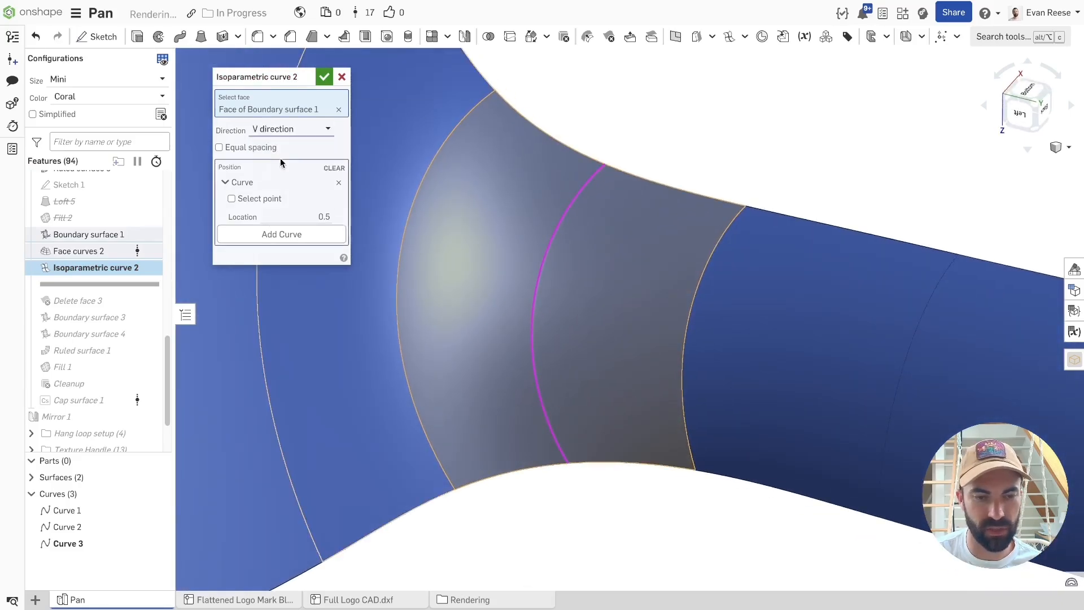
pyautogui.click(291, 131)
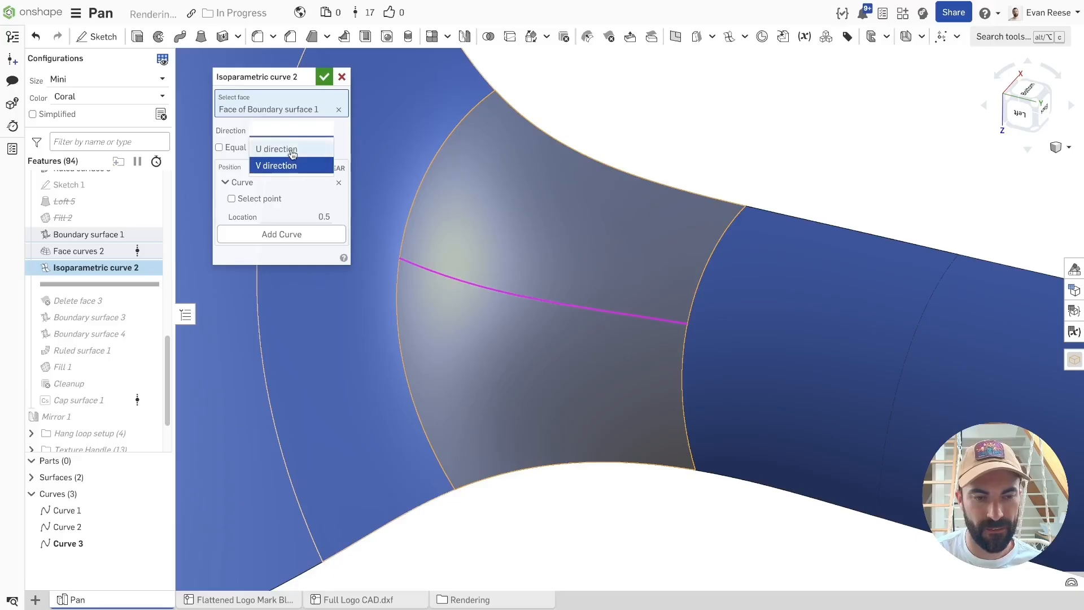
pyautogui.click(288, 146)
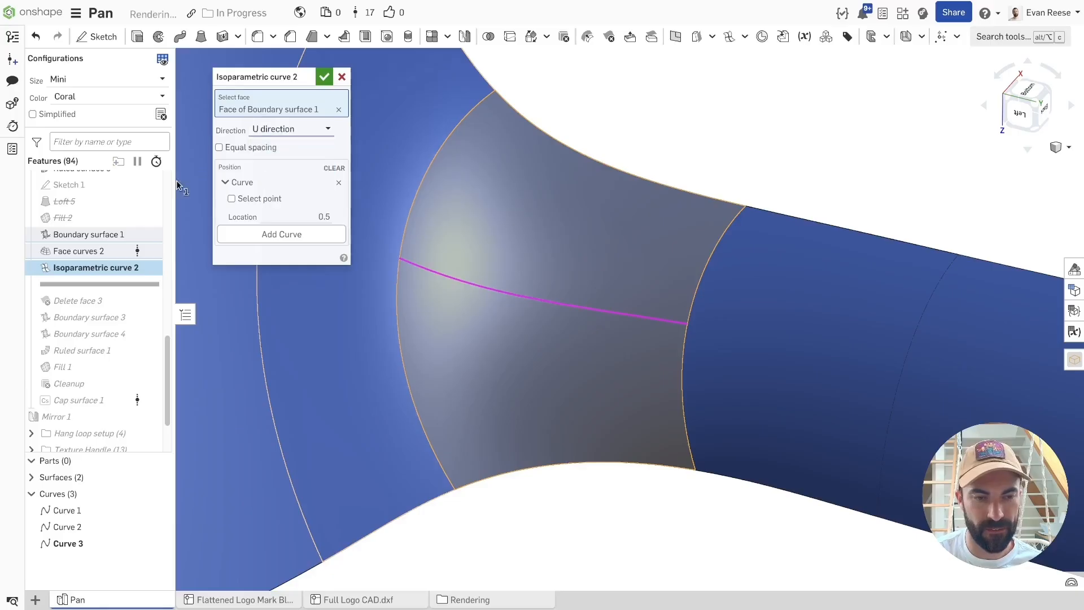
pyautogui.click(343, 78)
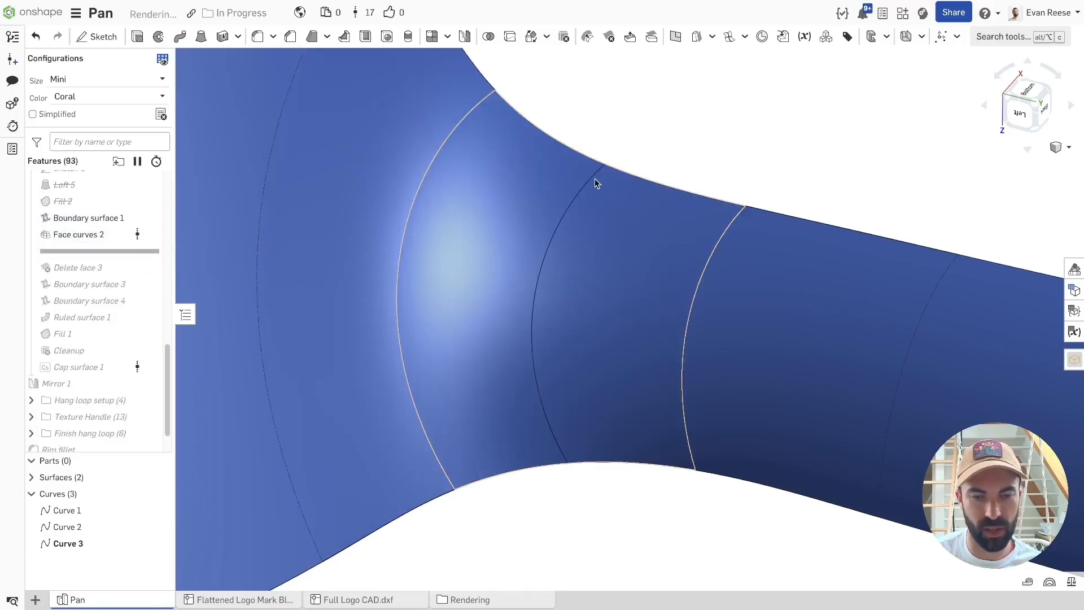
# Try shifting the pan-side split curve of Face curves 2 to location 0.749, and discard the edit.
pyautogui.doubleClick(81, 236)
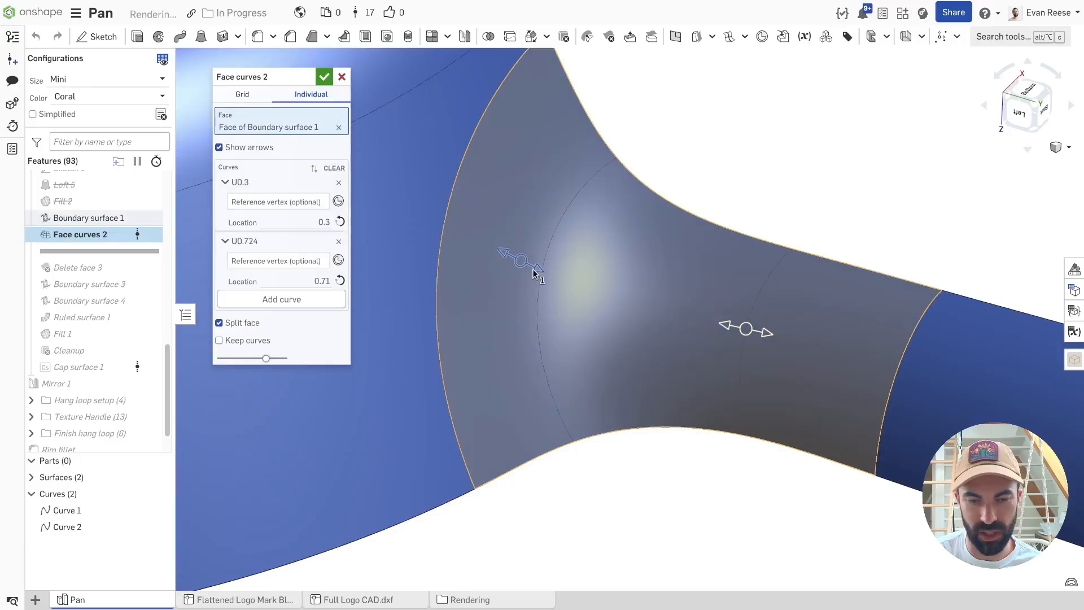
pyautogui.moveTo(560, 285); pyautogui.dragTo(542, 277)
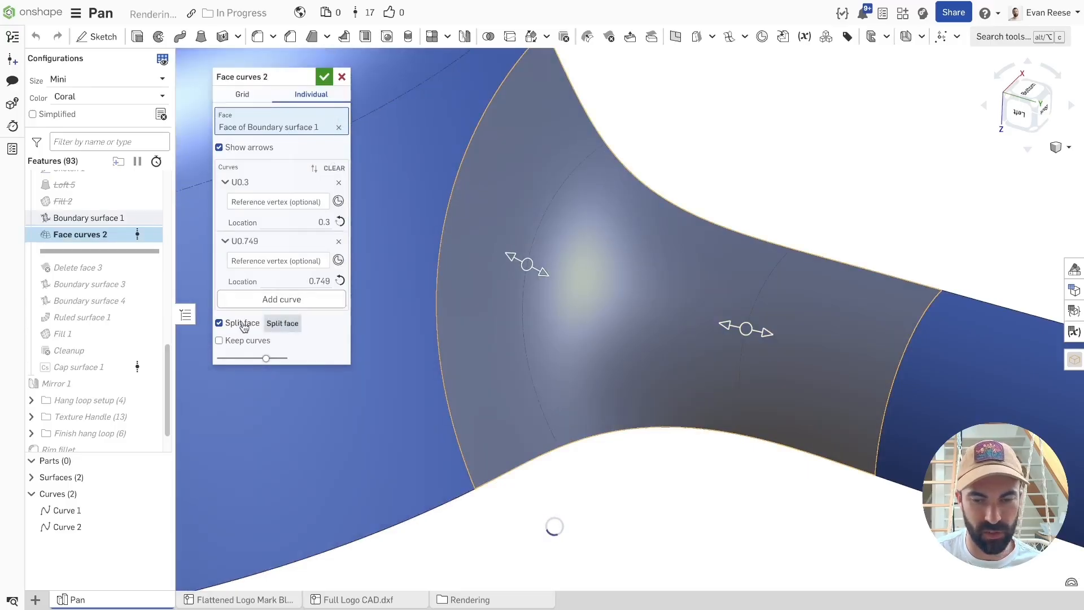
pyautogui.click(341, 77)
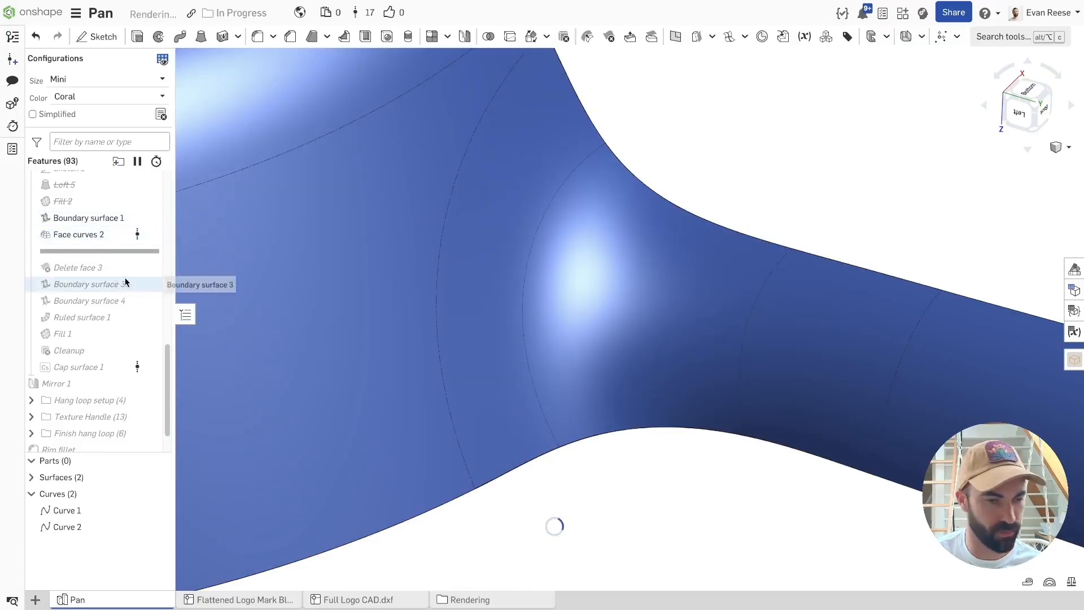
# Roll the feature history forward to include Delete face 3 and inspect the gaps on both sides of the middle blend face.
pyautogui.rightClick(93, 269)
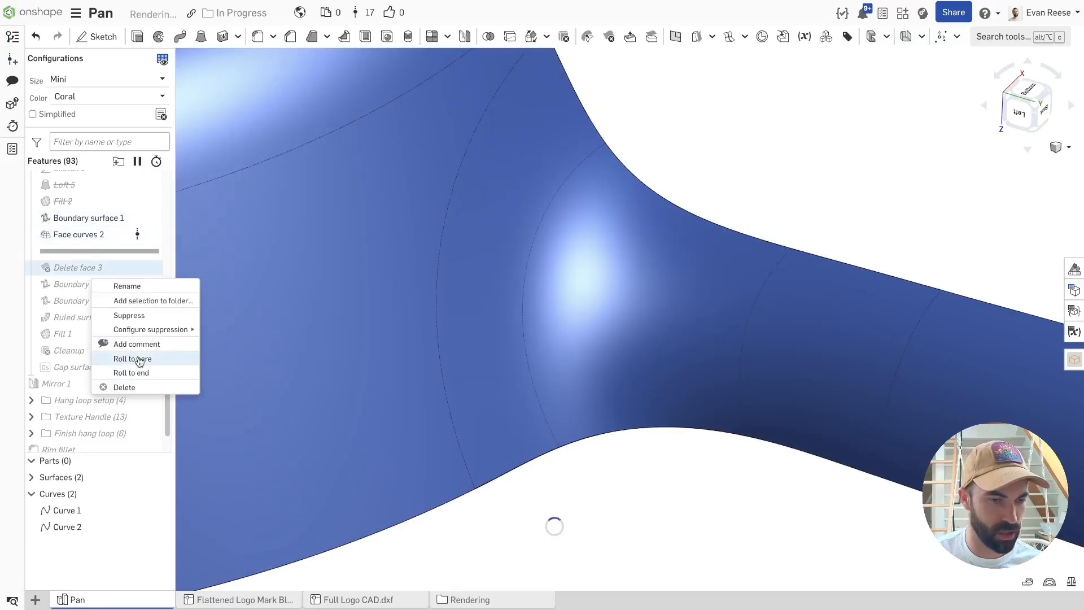
pyautogui.click(139, 359)
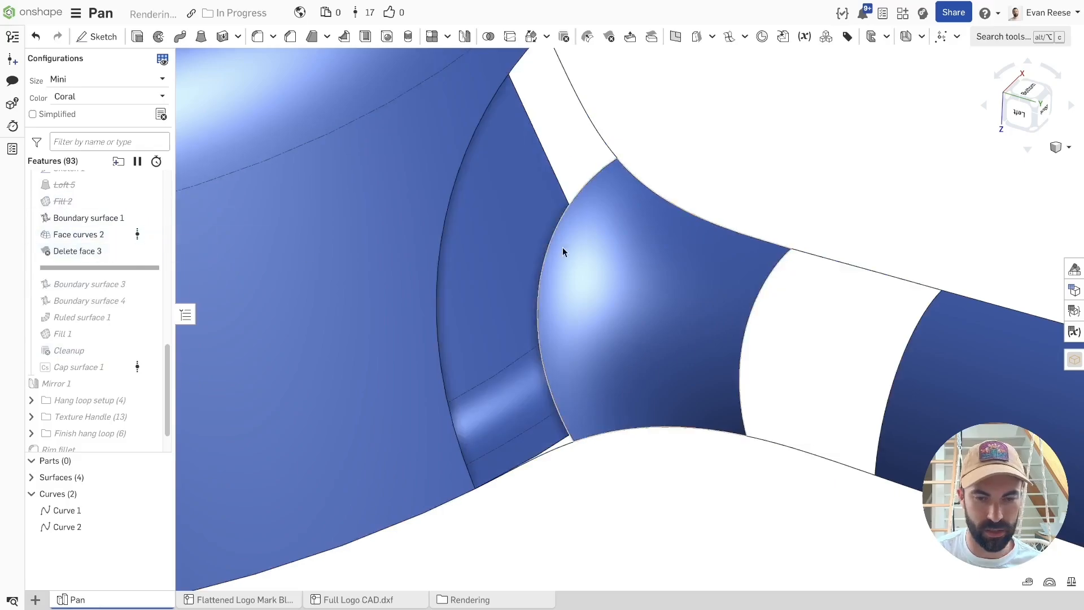
pyautogui.moveTo(781, 306); pyautogui.dragTo(753, 230, button='right')
pyautogui.scroll(-3, 753, 231)
pyautogui.scroll(1, 745, 240)
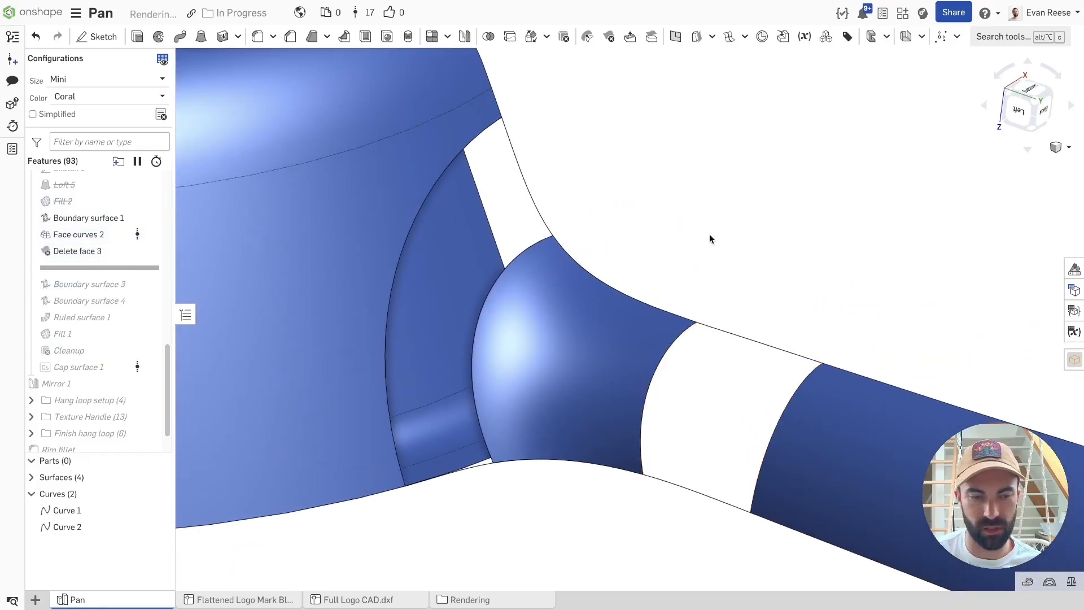
# Roll the feature history forward to include Boundary surface 4, and open Boundary surface 3 for editing to inspect its boundary conditions.
pyautogui.rightClick(73, 304)
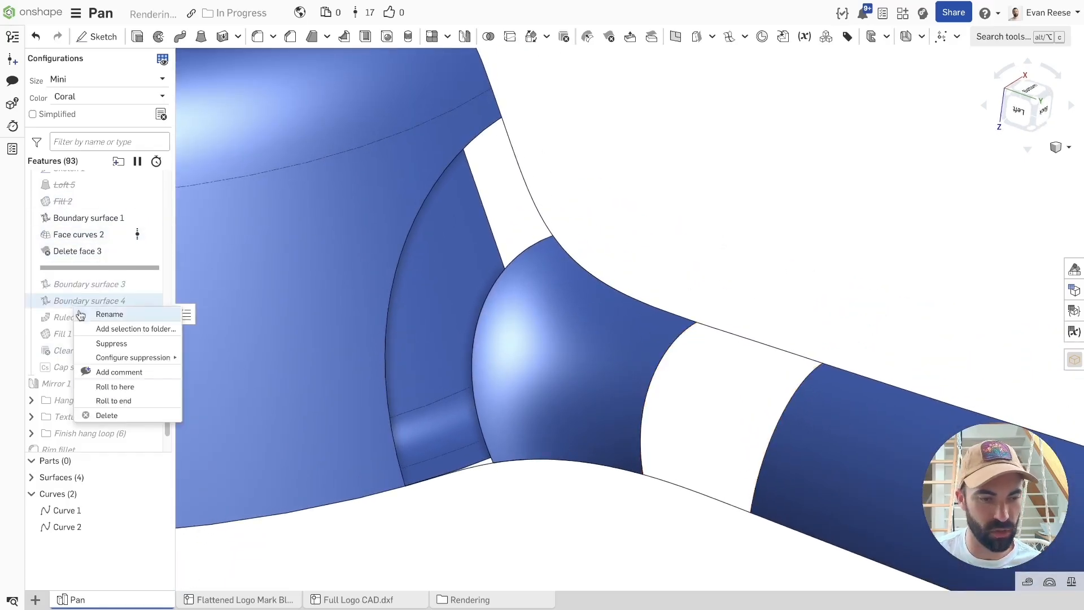
pyautogui.click(115, 387)
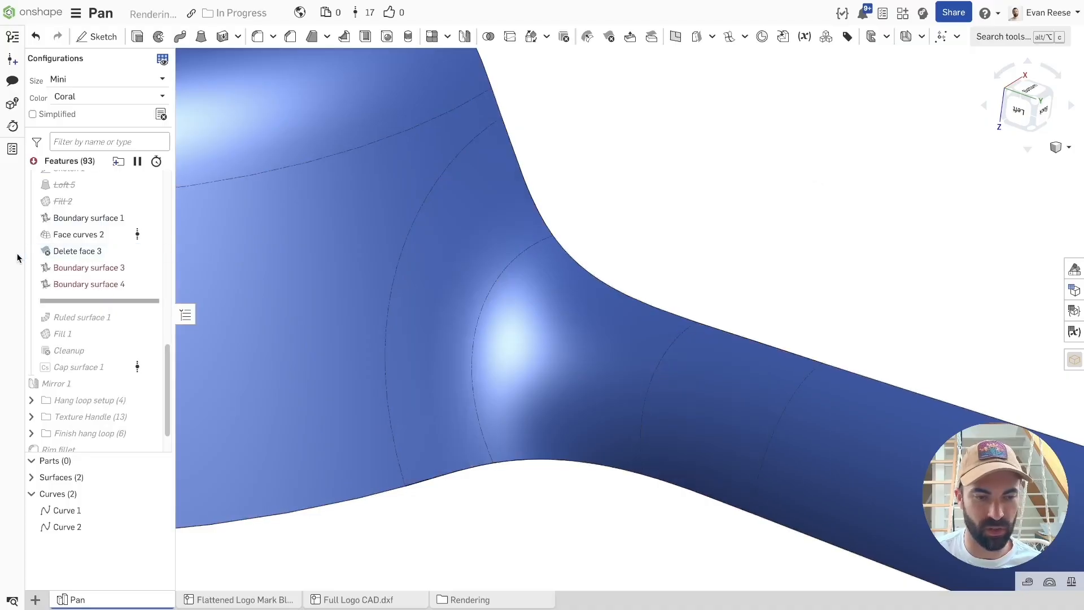
pyautogui.moveTo(73, 268)
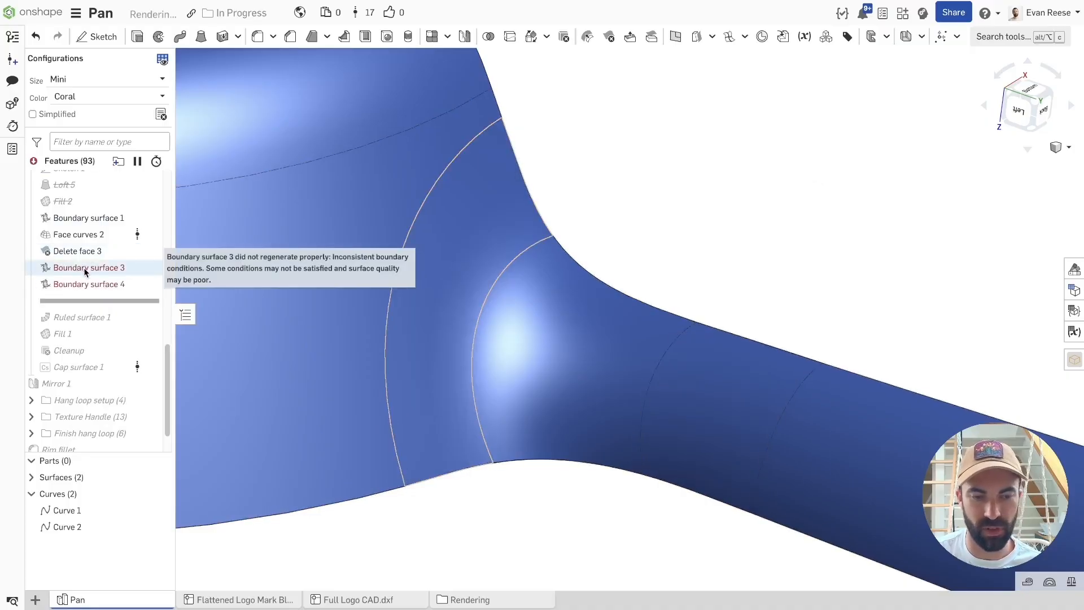
pyautogui.doubleClick(84, 268)
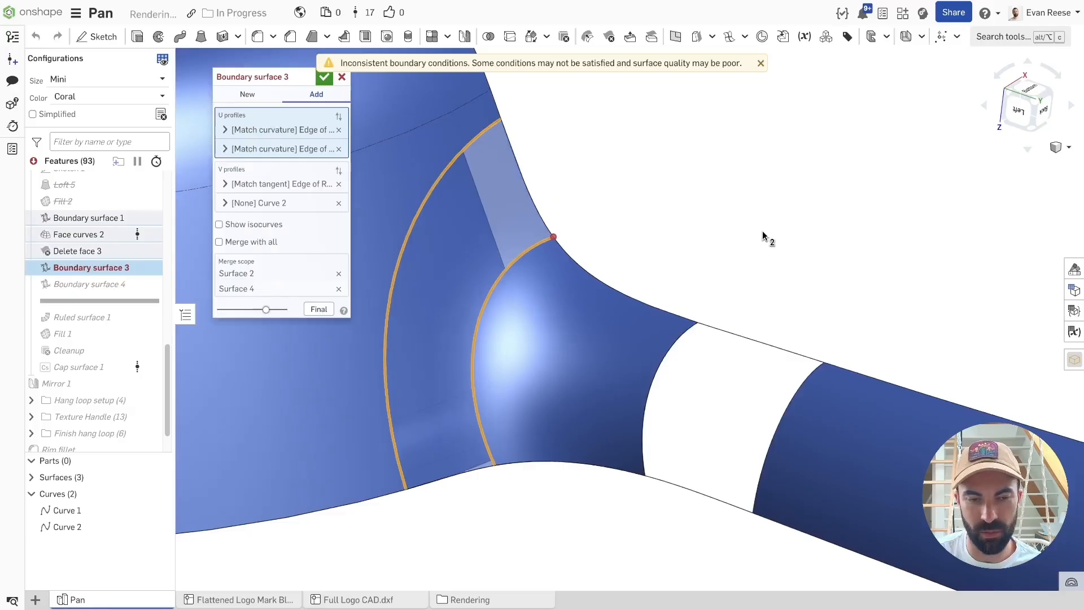
pyautogui.scroll(3, 762, 235)
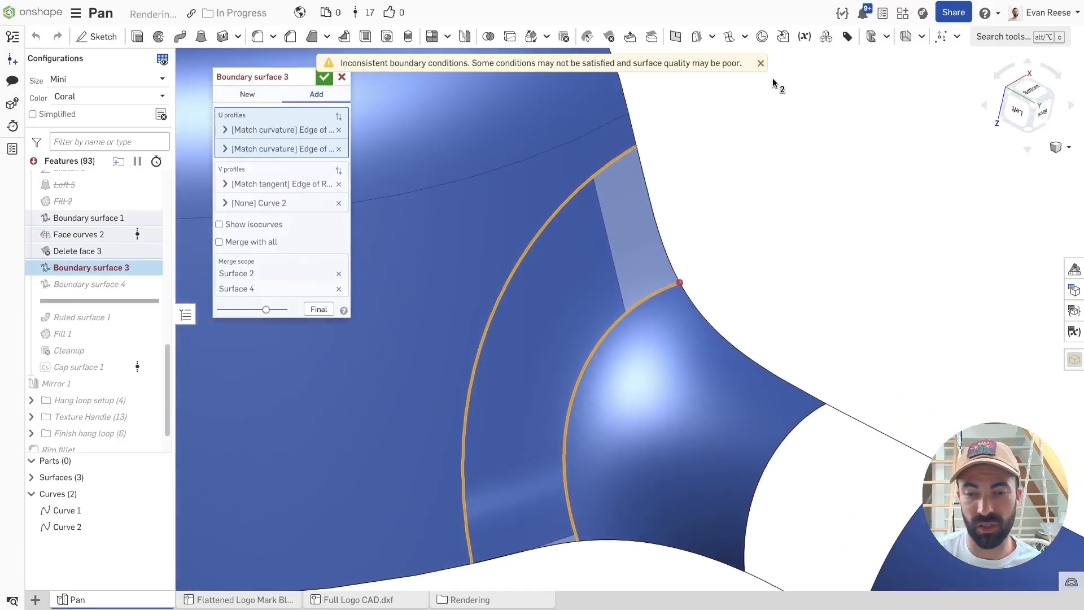
pyautogui.click(762, 64)
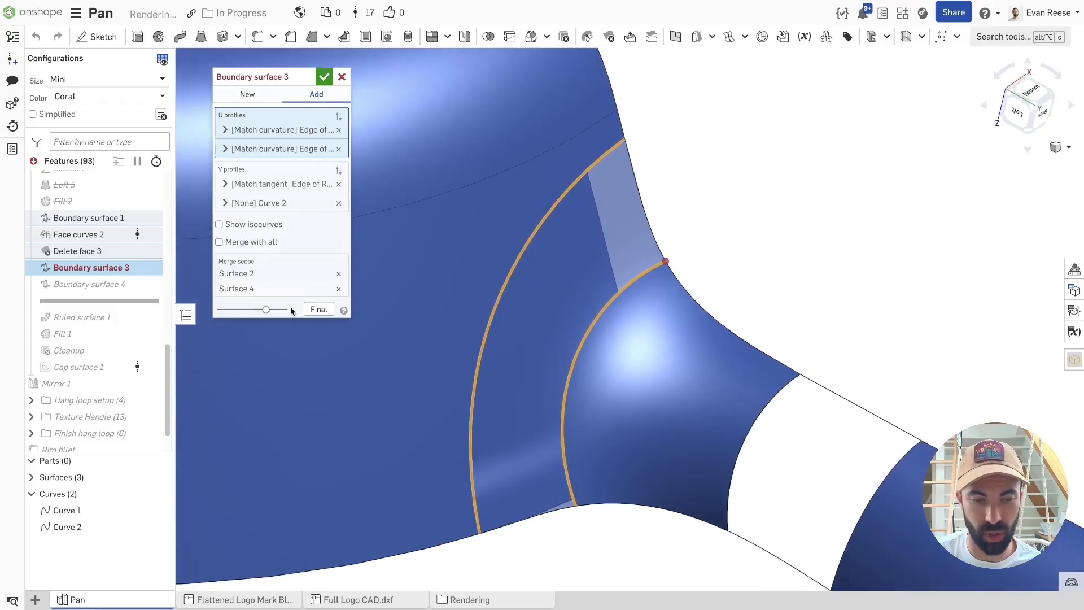
# Preview Boundary surface 3 in its final state with a Gaussian curvature map in Rainbow colors, inspect the blend, and accept the feature.
pyautogui.click(318, 309)
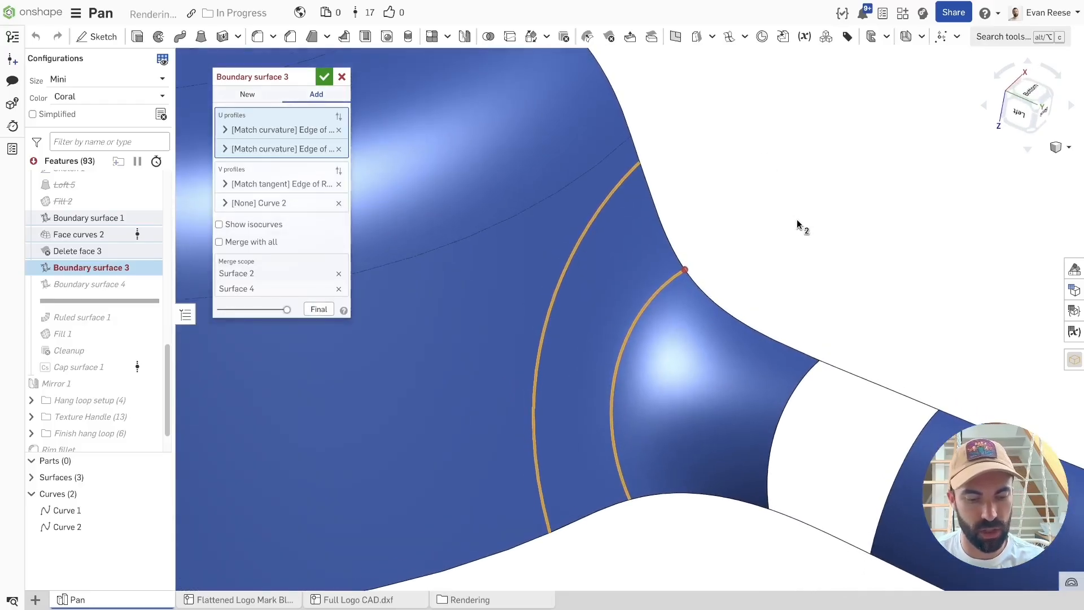
pyautogui.hotkey('shift', 'c')
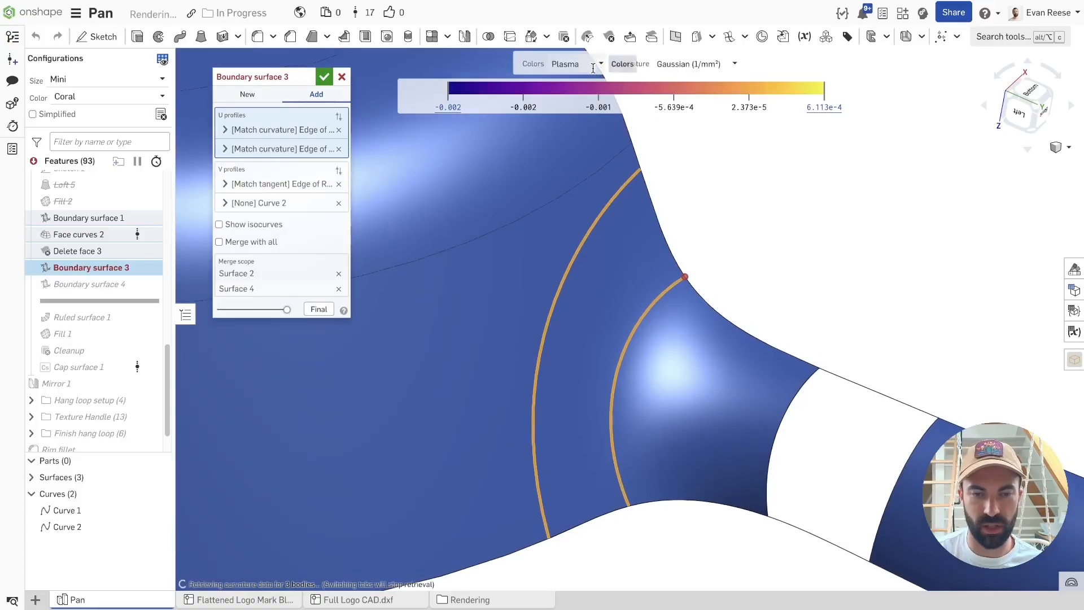
pyautogui.click(579, 64)
pyautogui.click(567, 137)
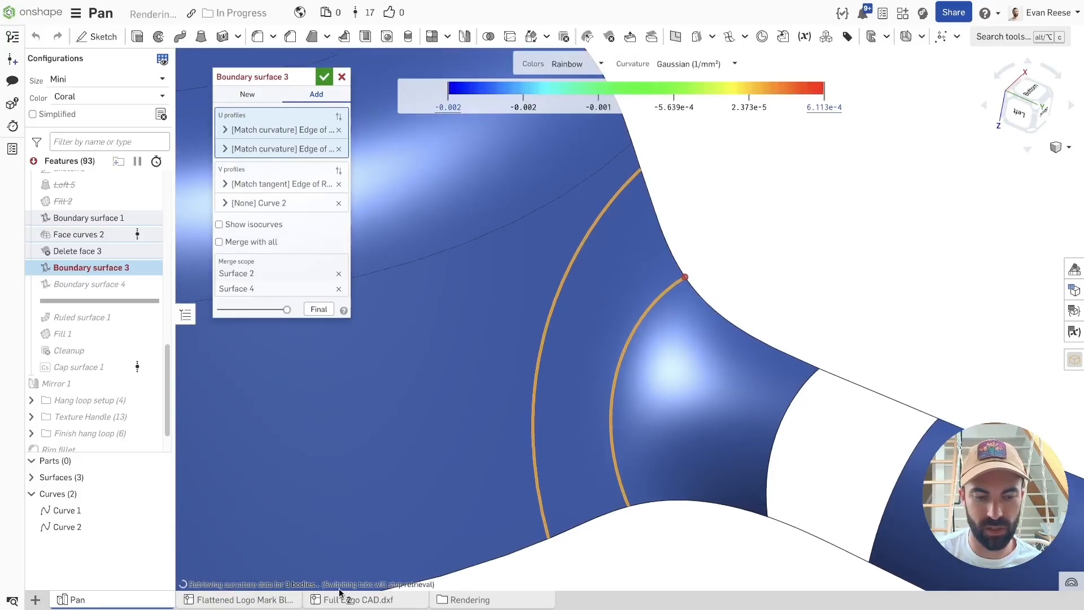
pyautogui.scroll(-2, 782, 233)
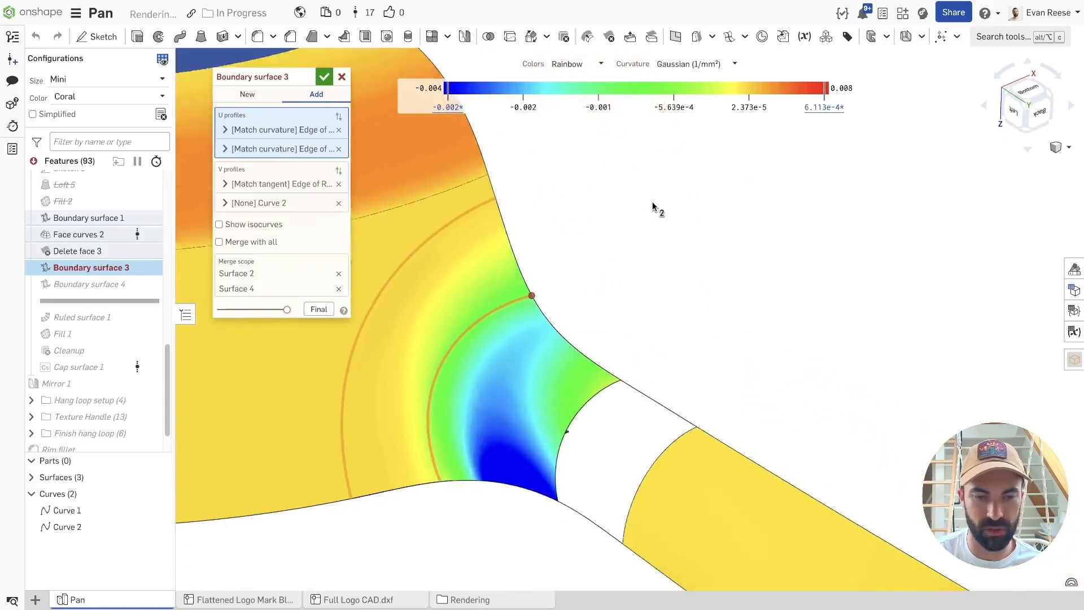
pyautogui.click(325, 76)
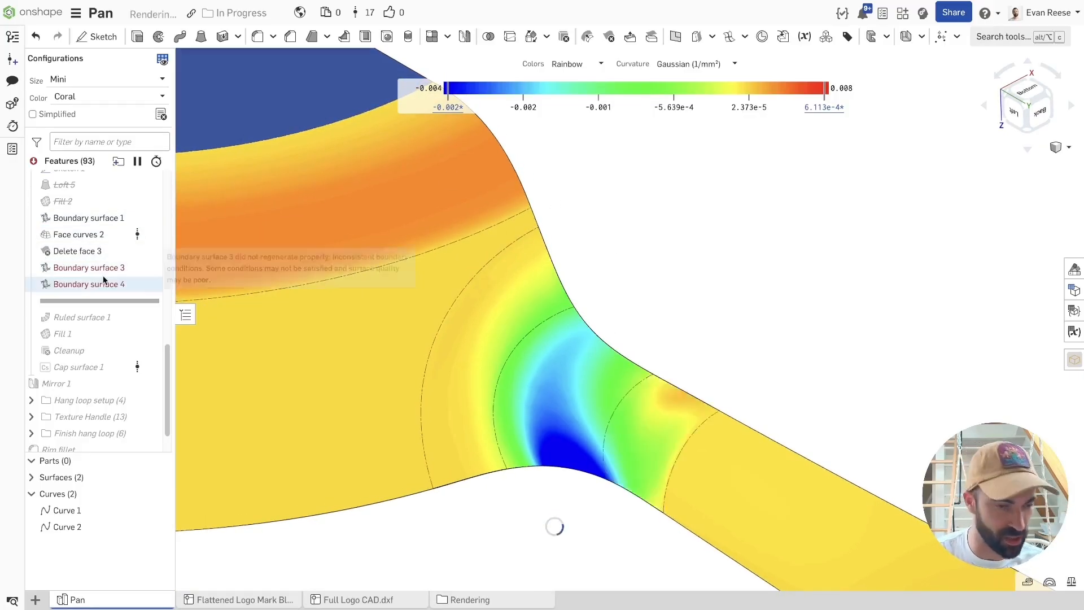
# Check the regeneration errors on Boundary surfaces 3 and 4, and roll the feature history forward to include Cap surface 1.
pyautogui.moveTo(76, 288)
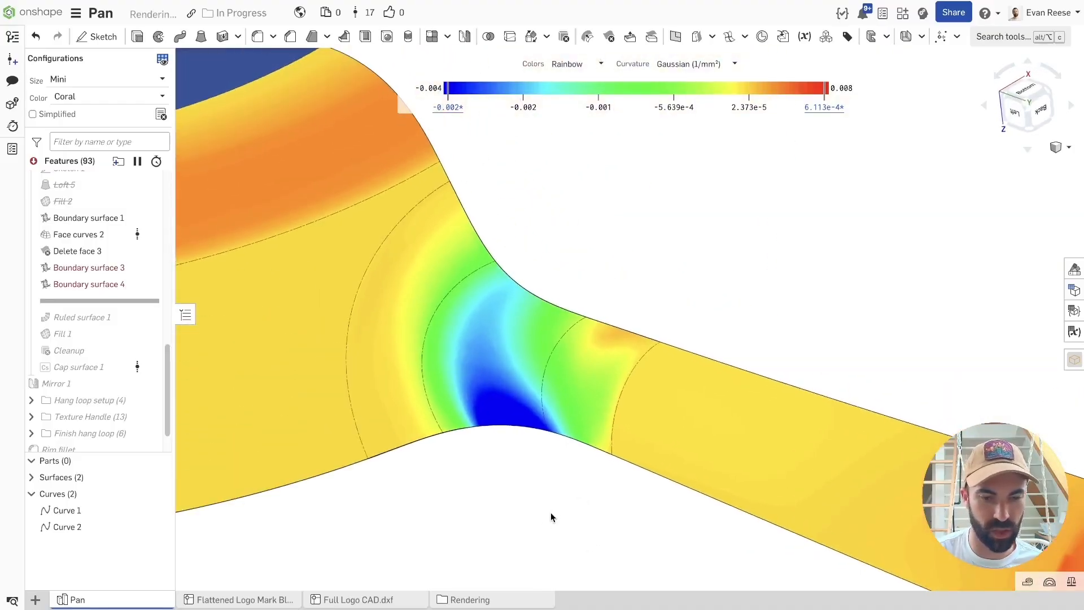
pyautogui.moveTo(98, 264)
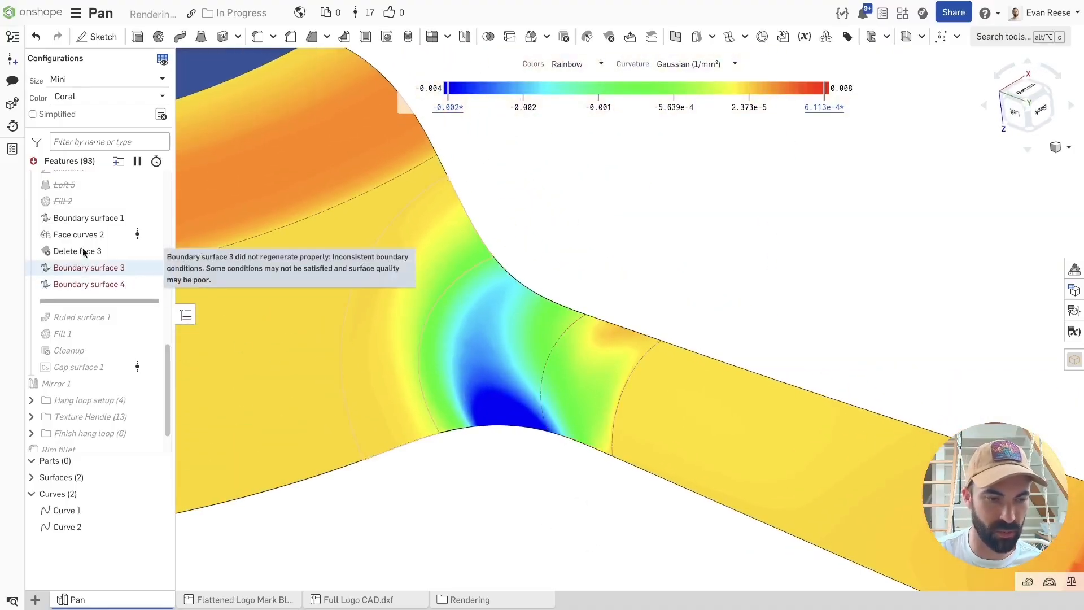
pyautogui.moveTo(33, 163)
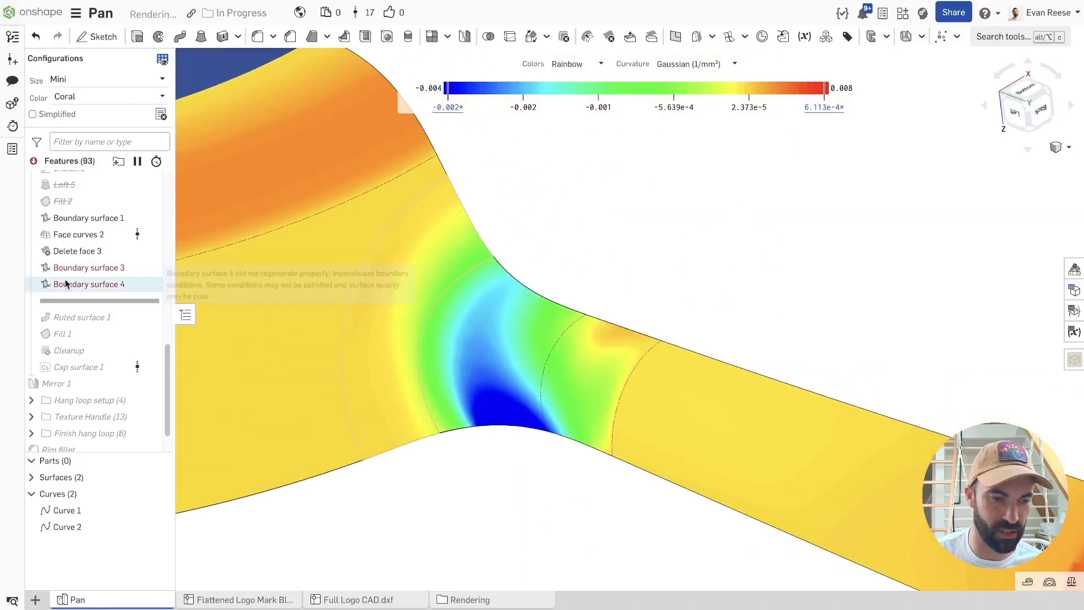
pyautogui.rightClick(66, 367)
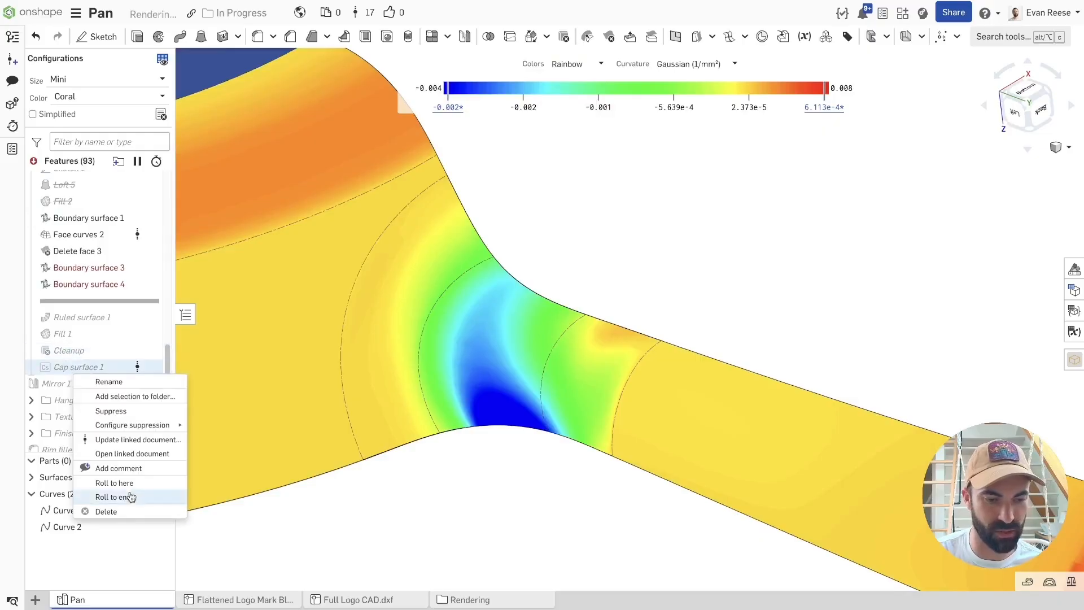
pyautogui.click(110, 496)
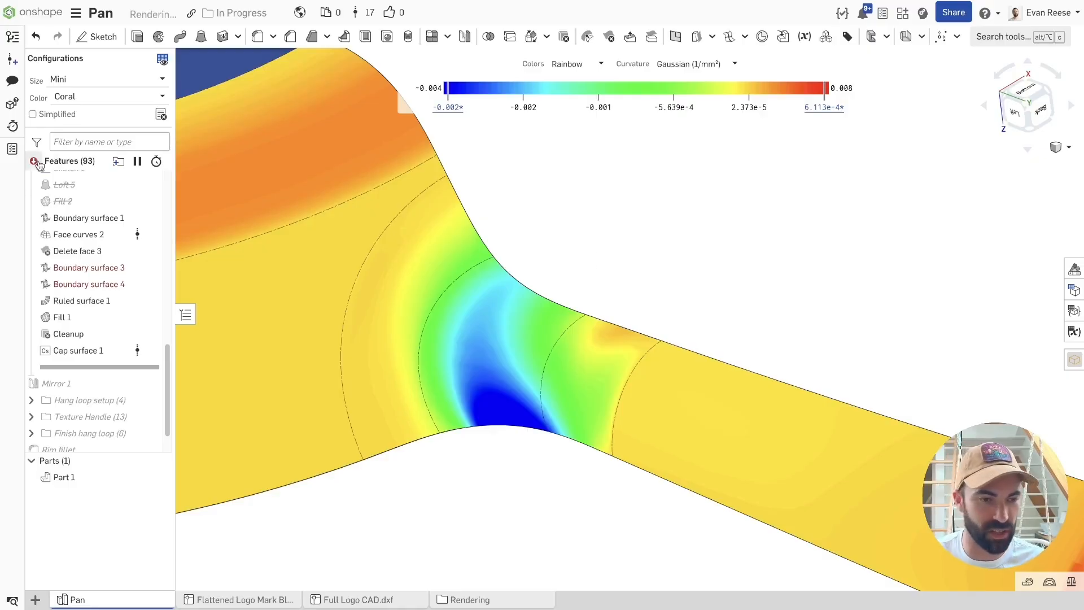
# Filter the feature list to features with errors, clear the filter, and turn off the curvature map.
pyautogui.moveTo(664, 290); pyautogui.dragTo(675, 290, button='middle')
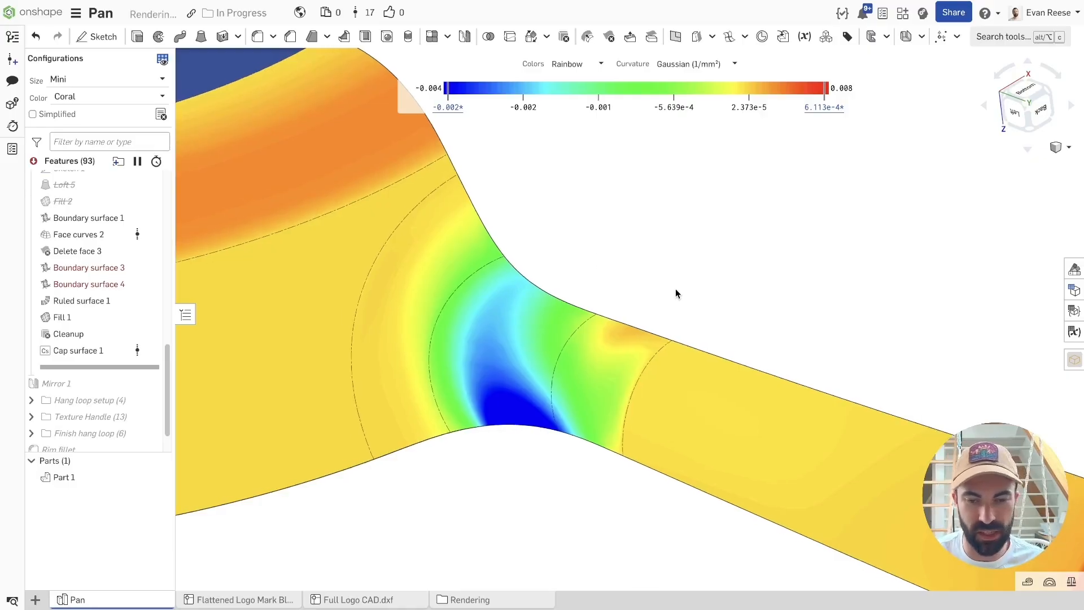
pyautogui.click(34, 162)
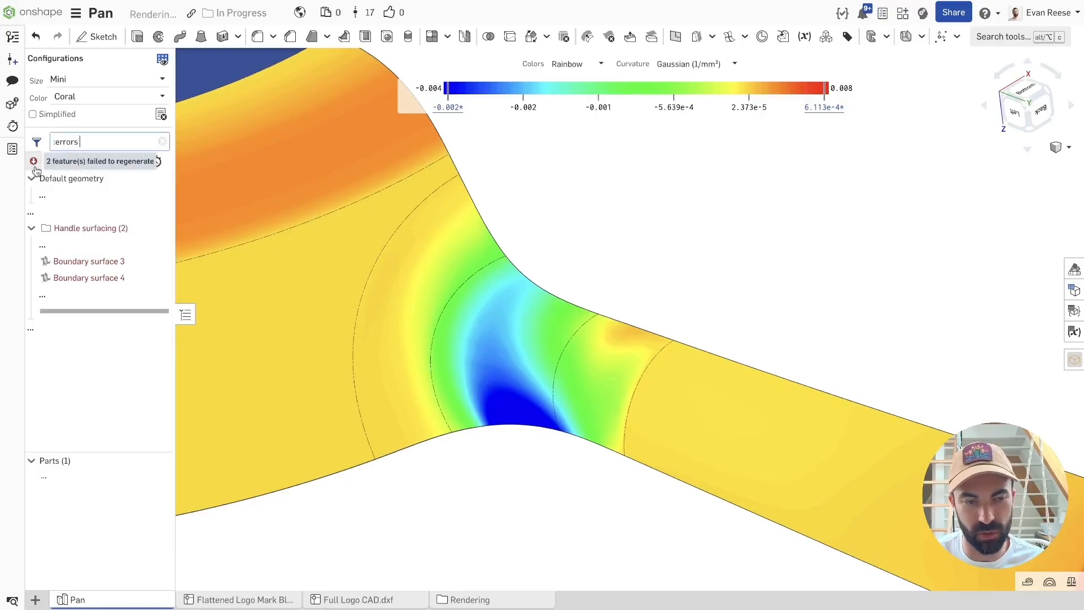
pyautogui.click(162, 141)
pyautogui.scroll(-3, 703, 278)
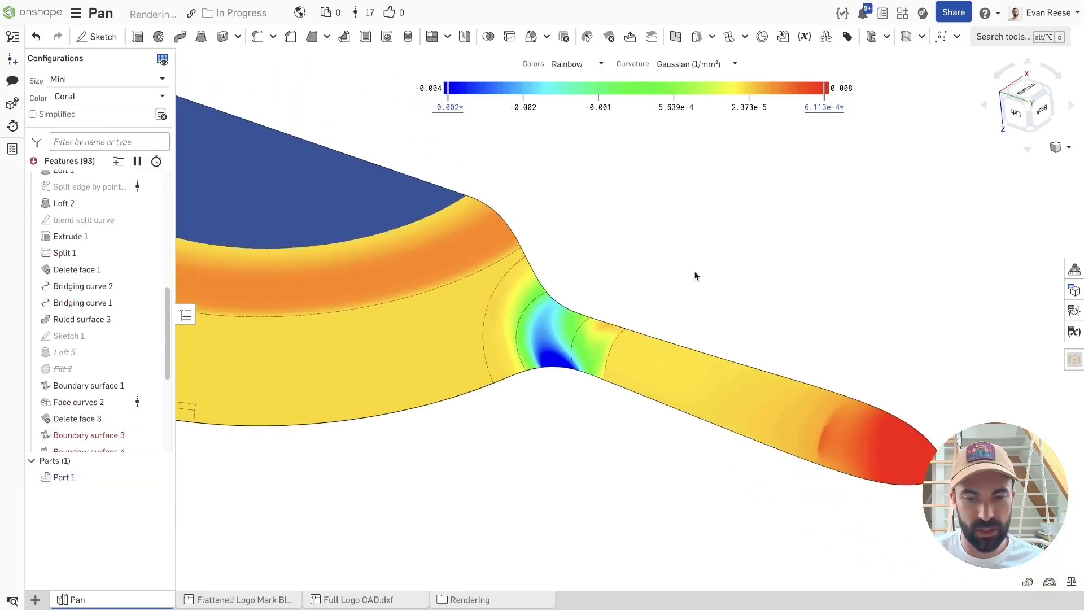
pyautogui.scroll(-4, 60, 324)
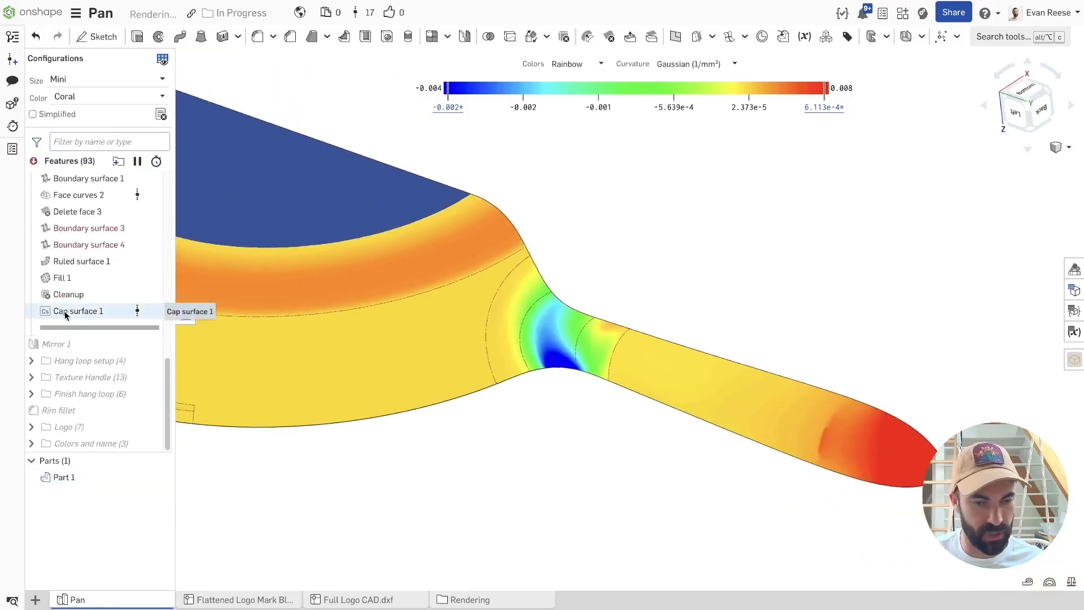
pyautogui.hotkey('shift', 'c')
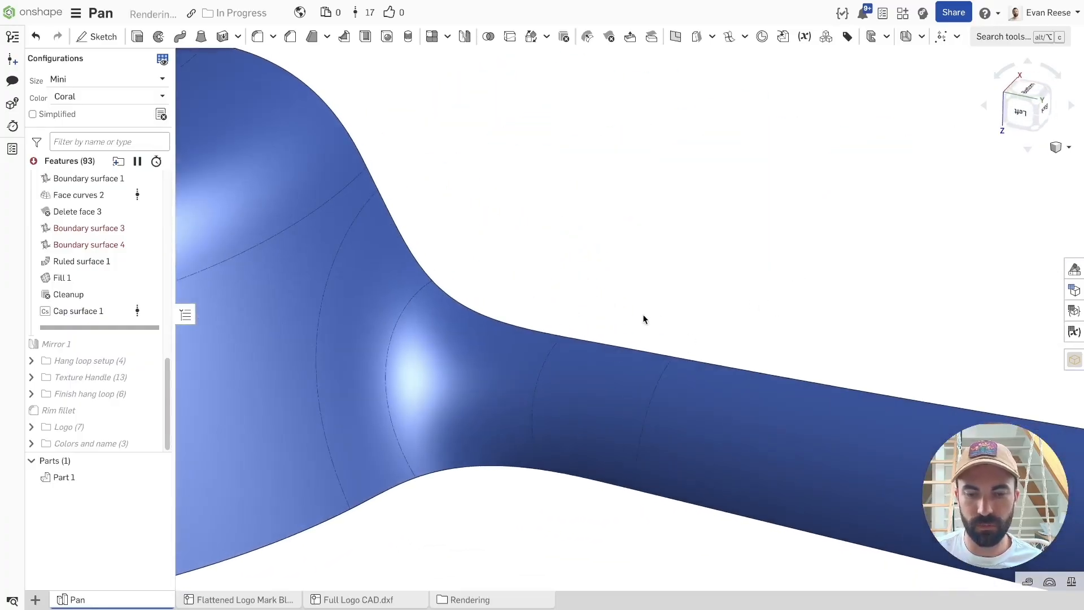
# Open Fill 1 on the top of the handle blend for editing and show its isocurves with a count of 10.
pyautogui.click(469, 330)
pyautogui.click(489, 212)
pyautogui.click(582, 367)
pyautogui.click(390, 288)
pyautogui.click(602, 201)
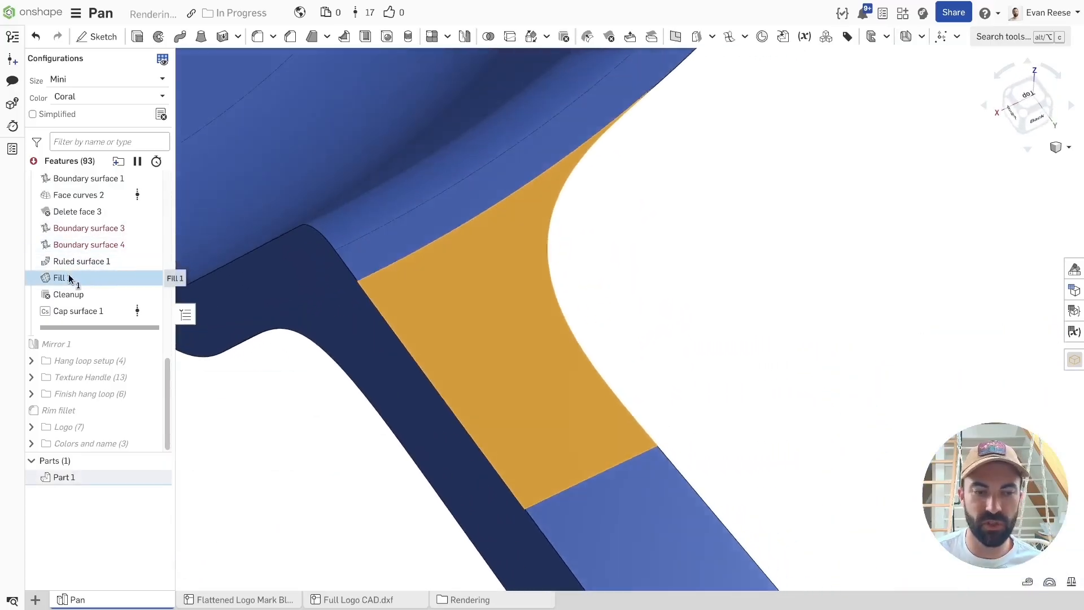
pyautogui.doubleClick(70, 279)
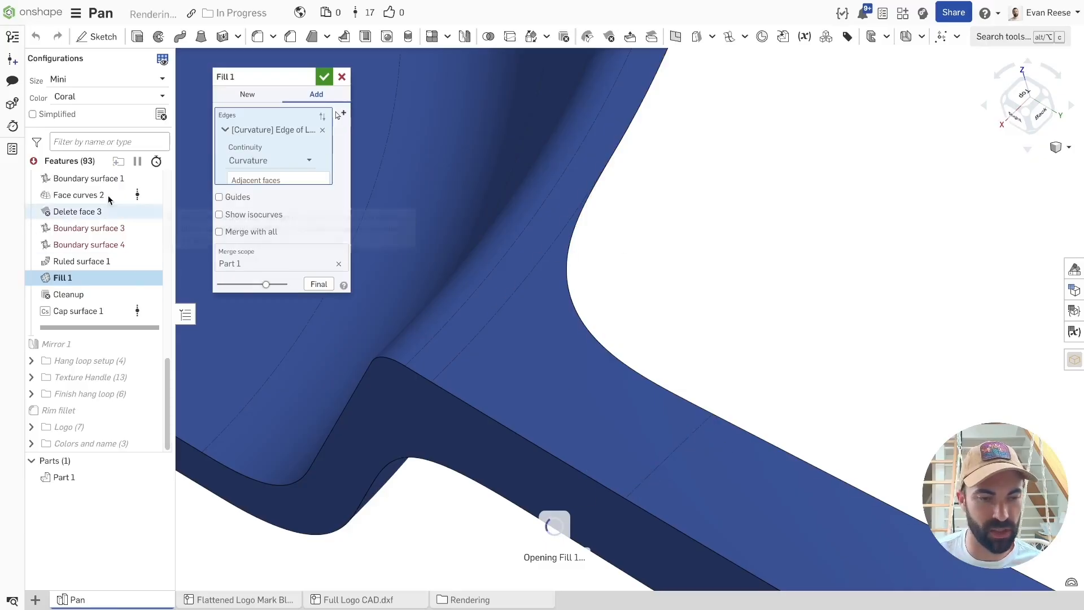
pyautogui.click(253, 217)
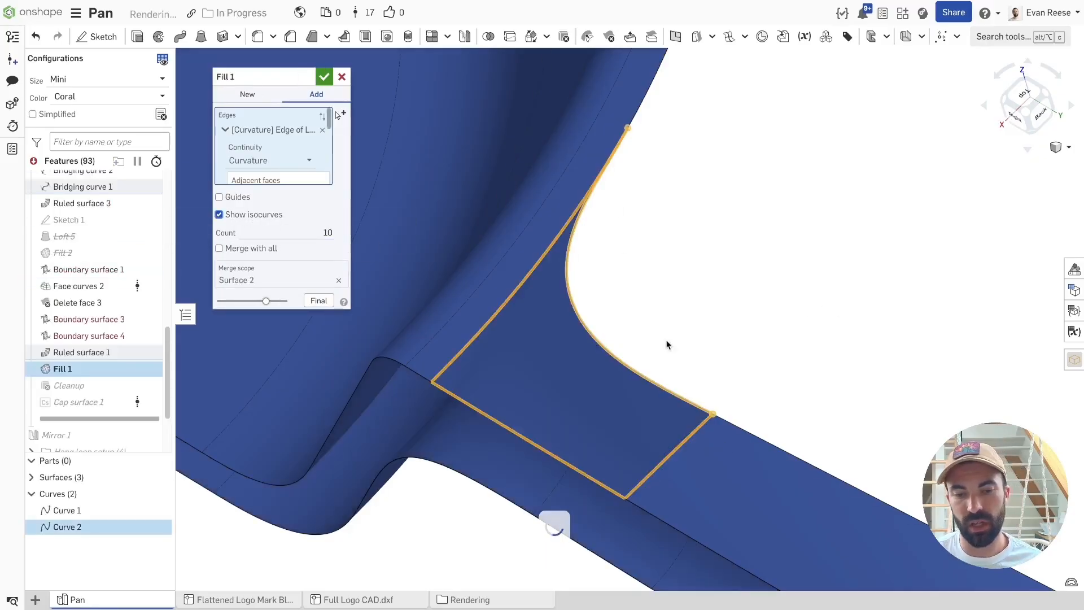
pyautogui.moveTo(439, 345); pyautogui.dragTo(581, 331, button='right')
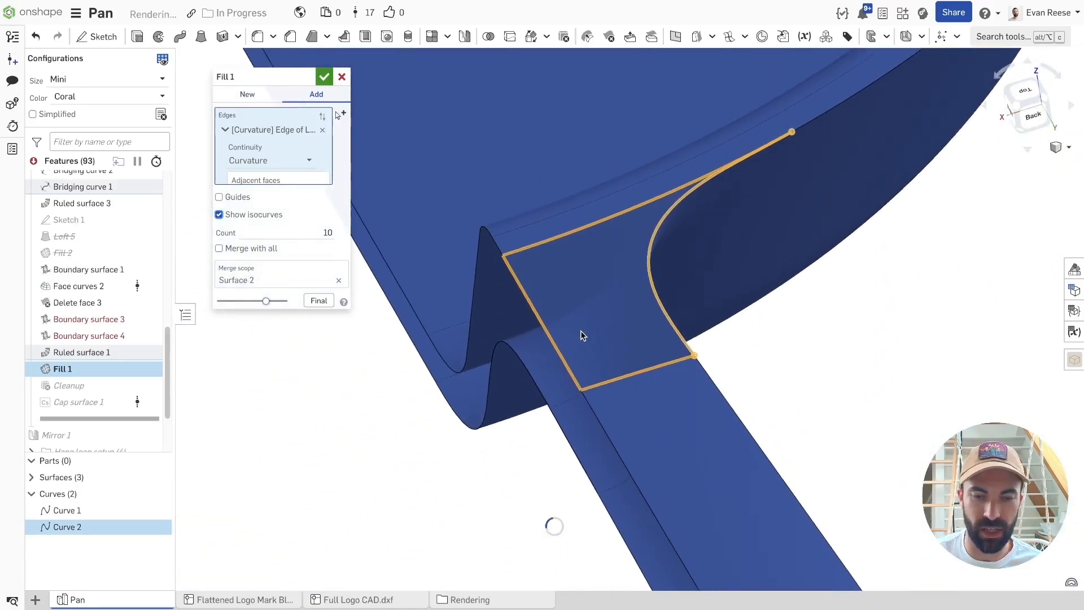
# Examine how the isocurve grid of Fill 1 extends beyond its boundary edges, and accept the feature.
pyautogui.moveTo(660, 362); pyautogui.dragTo(580, 365, button='middle')
pyautogui.scroll(-1, 581, 365)
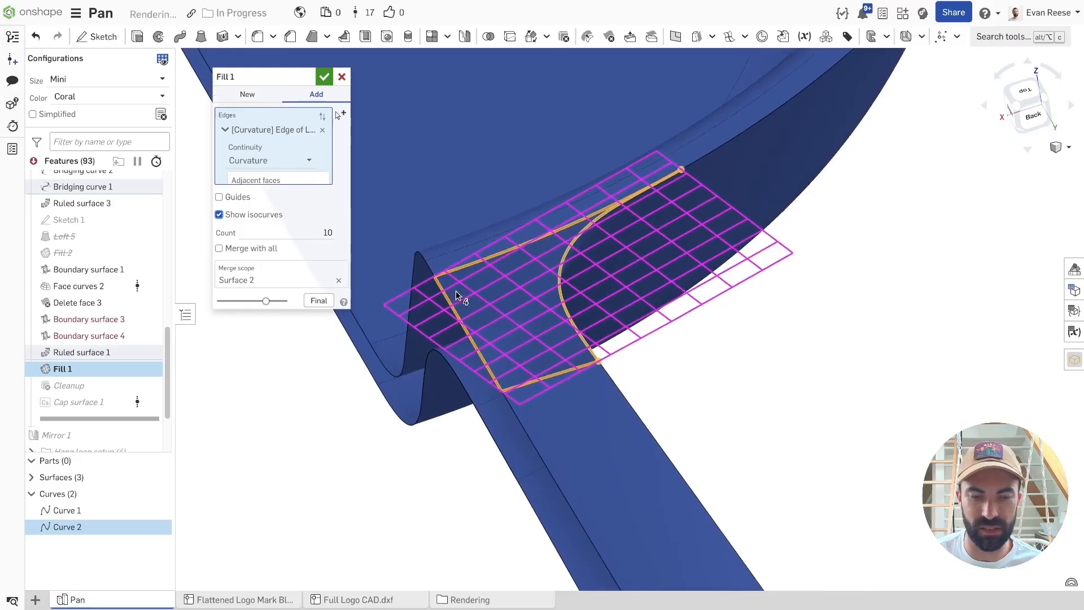
pyautogui.moveTo(623, 290); pyautogui.dragTo(617, 329, button='middle')
pyautogui.scroll(1, 617, 330)
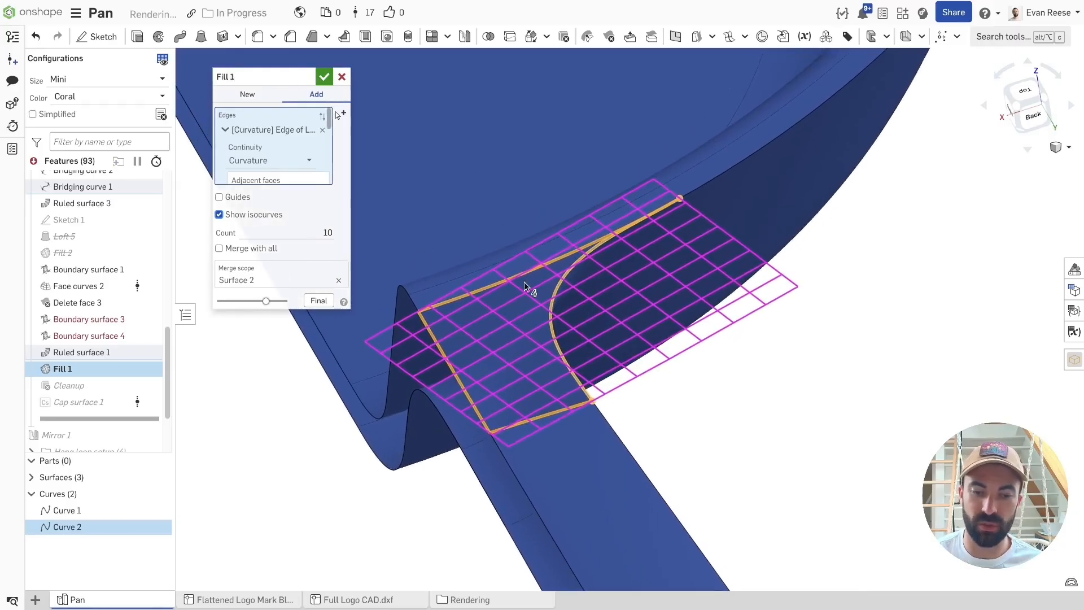
pyautogui.scroll(1, 478, 424)
pyautogui.moveTo(479, 423); pyautogui.dragTo(476, 457, button='middle')
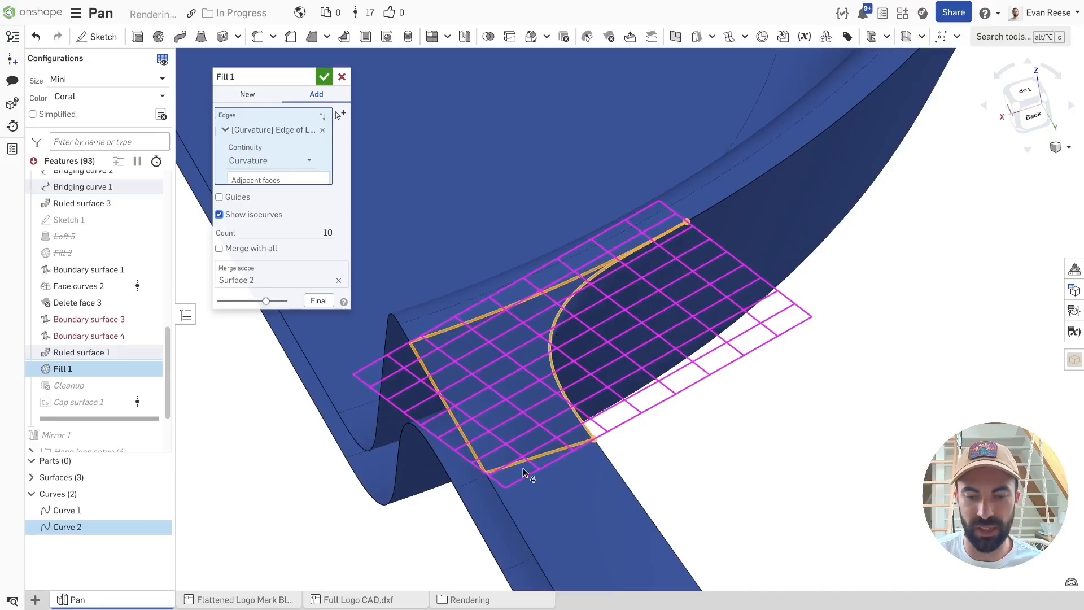
pyautogui.moveTo(526, 455); pyautogui.dragTo(684, 354, button='right')
pyautogui.moveTo(700, 262); pyautogui.dragTo(627, 503, button='right')
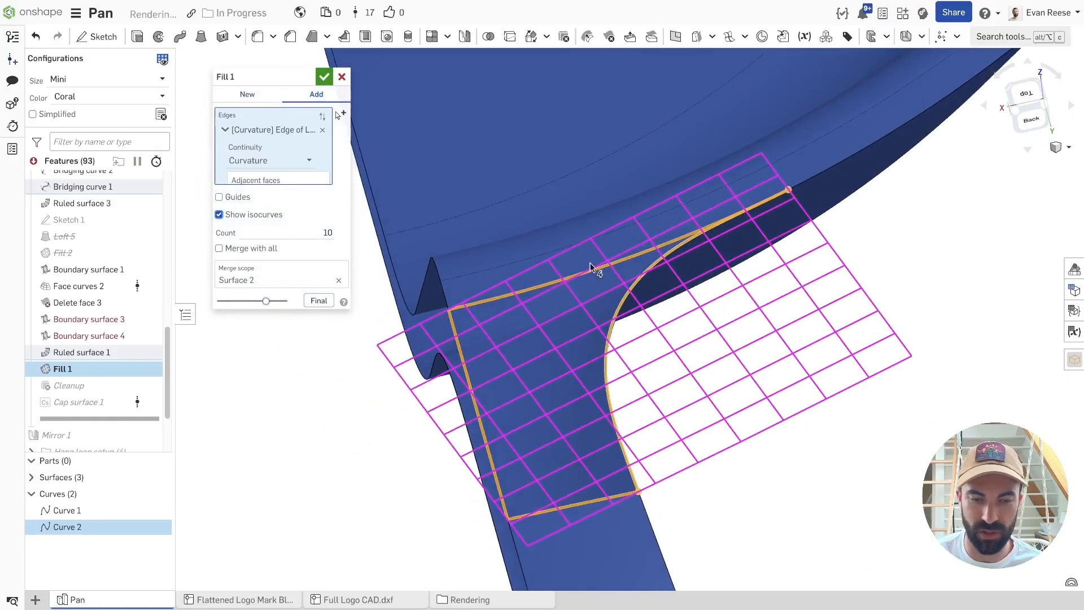
pyautogui.click(324, 76)
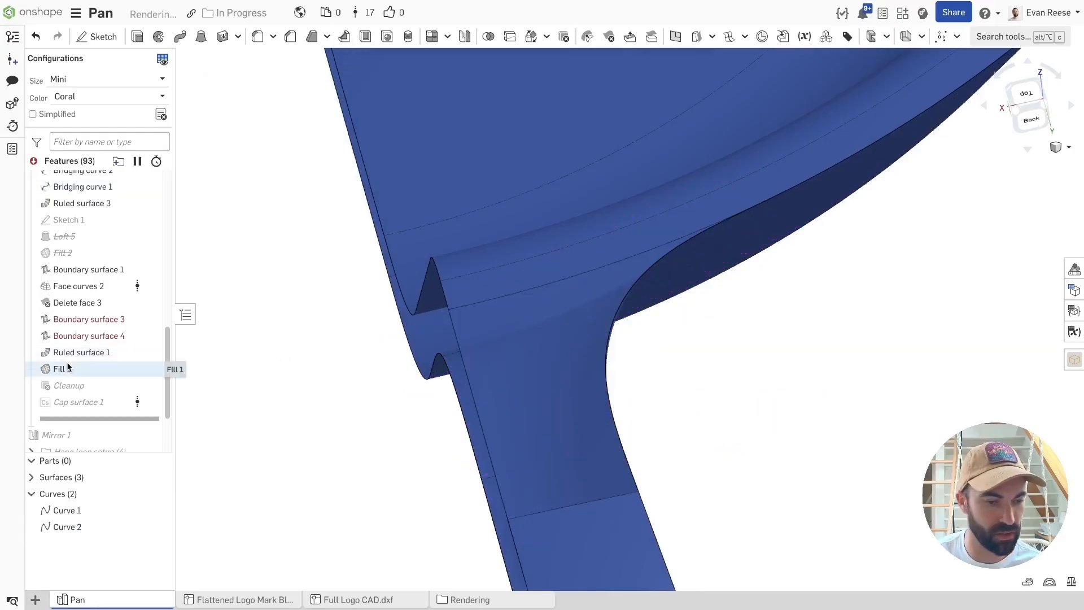
# Open the Cleanup feature to inspect the surfaces and curves it deletes, and accept it.
pyautogui.doubleClick(69, 369)
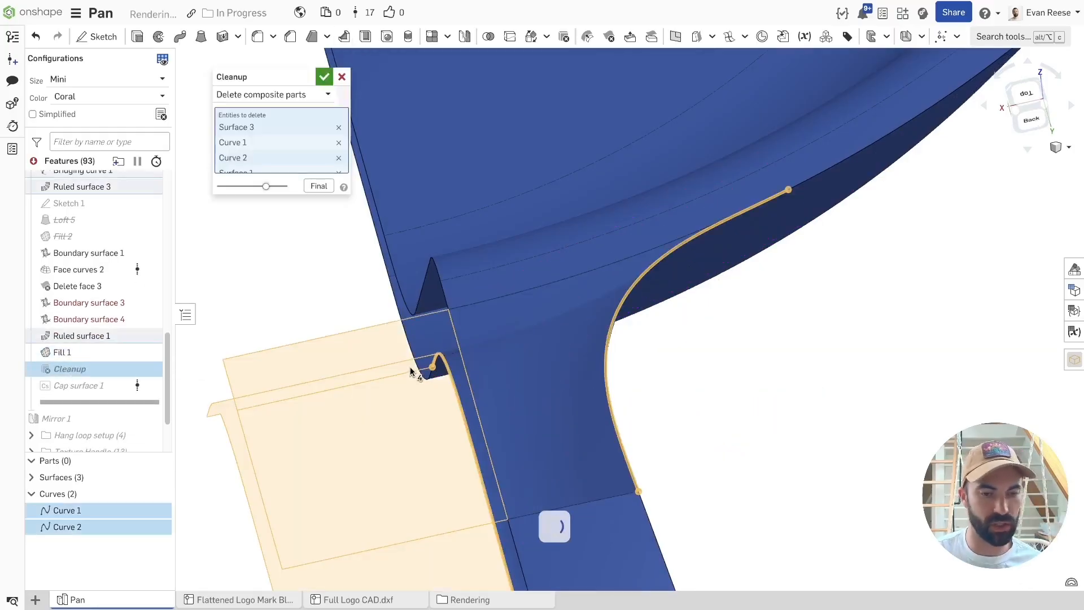
pyautogui.moveTo(340, 345); pyautogui.dragTo(418, 308, button='right')
pyautogui.scroll(-3, 354, 339)
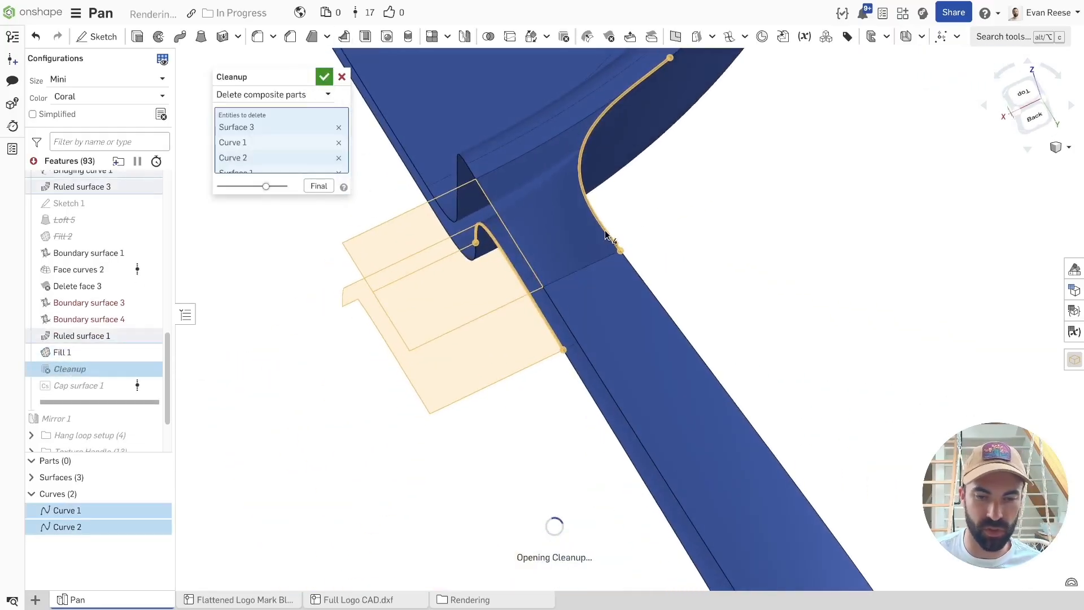
pyautogui.moveTo(525, 325); pyautogui.dragTo(356, 118, button='middle')
pyautogui.click(324, 76)
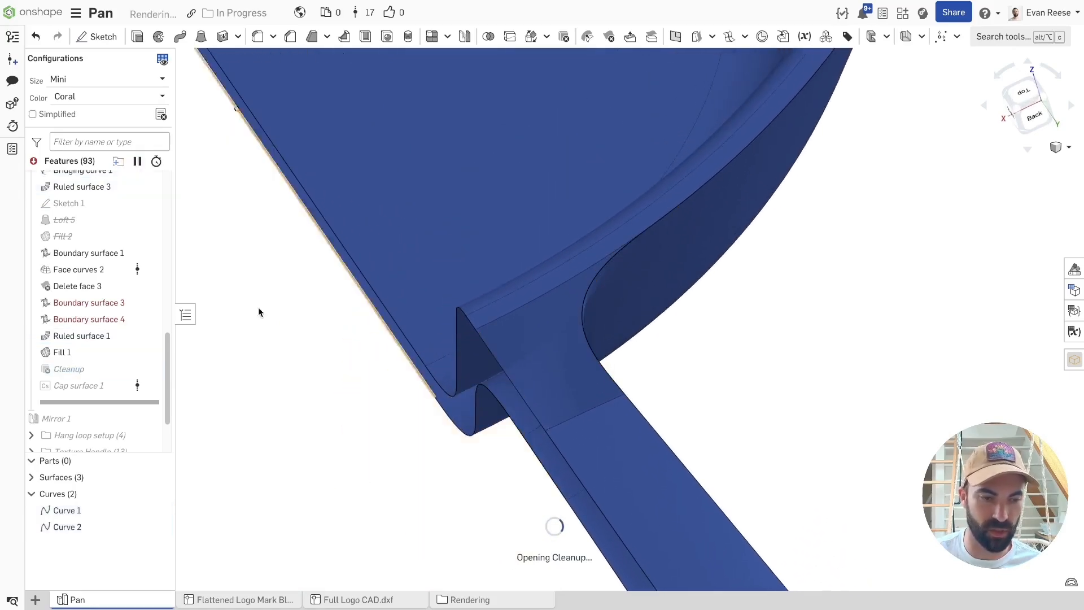
# Open Cap surface 1 for editing and compare the half pan before and after capping.
pyautogui.doubleClick(87, 385)
pyautogui.scroll(-4, 530, 427)
pyautogui.moveTo(530, 427); pyautogui.dragTo(599, 398, button='right')
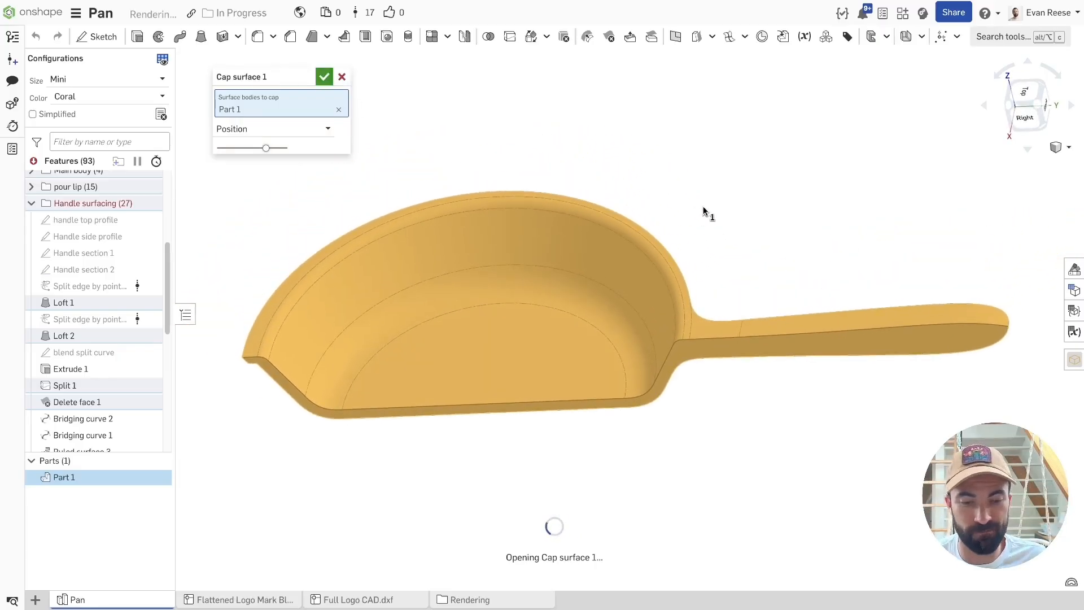
pyautogui.scroll(-5, 106, 387)
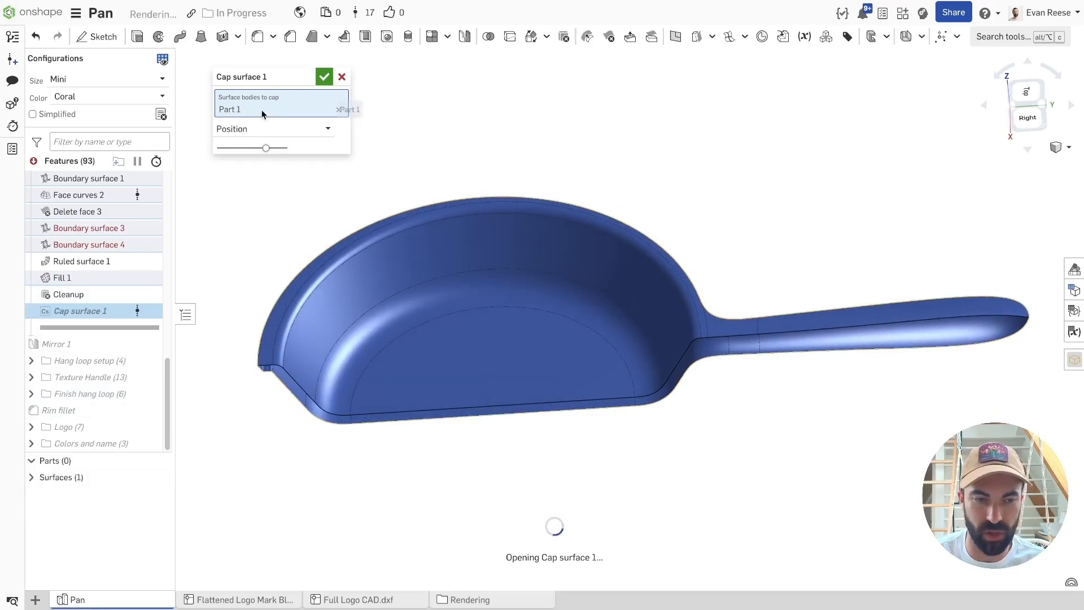
# Highlight the boundary edges and examine the open edge loop that Cap surface 1 closes along the pan's cut side.
pyautogui.click(1067, 149)
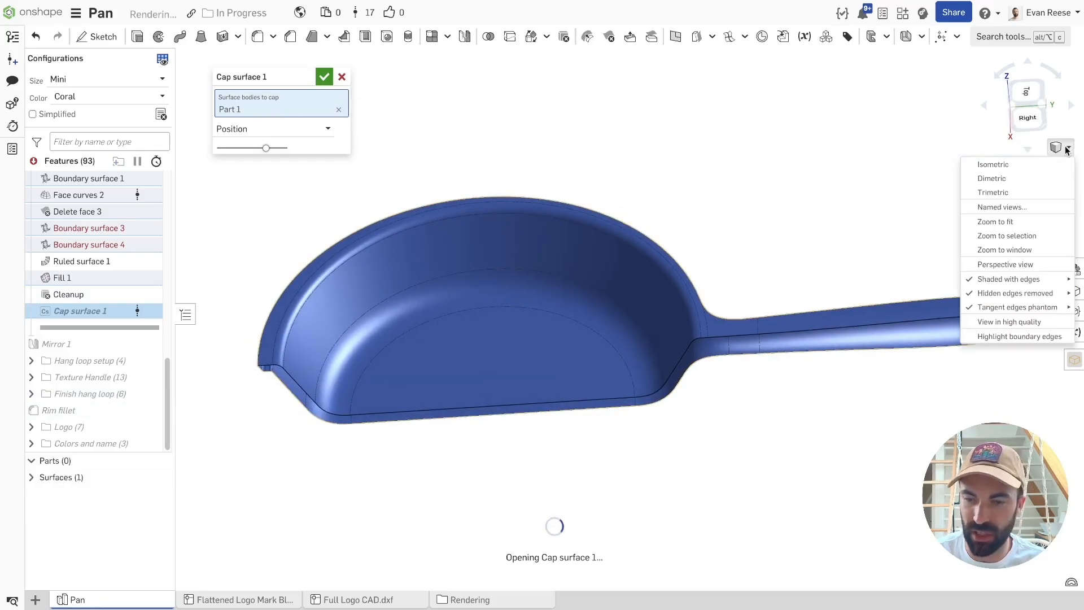
pyautogui.click(1019, 336)
pyautogui.moveTo(845, 431); pyautogui.dragTo(621, 460, button='right')
pyautogui.click(1067, 149)
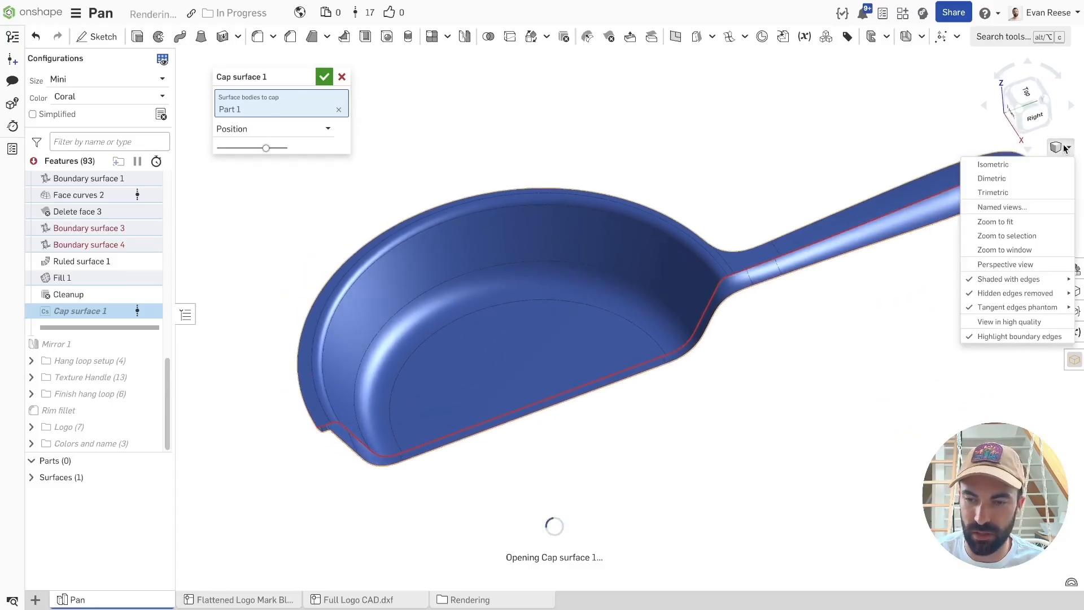
pyautogui.moveTo(847, 472); pyautogui.dragTo(247, 388, button='right')
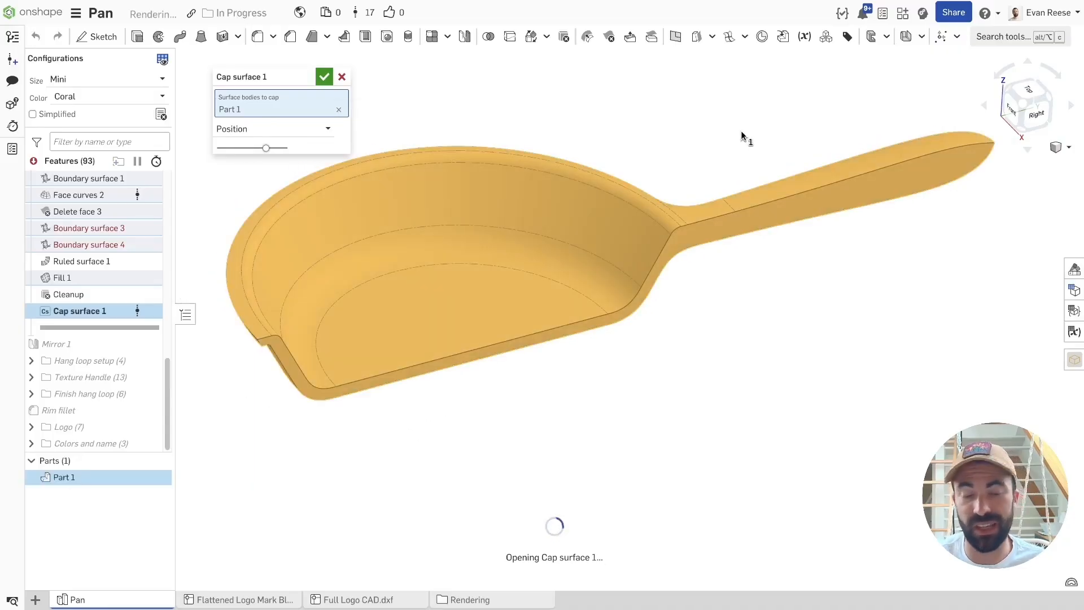
# Review the continuity options of Cap surface 1, keep Position, and accept the feature.
pyautogui.click(247, 129)
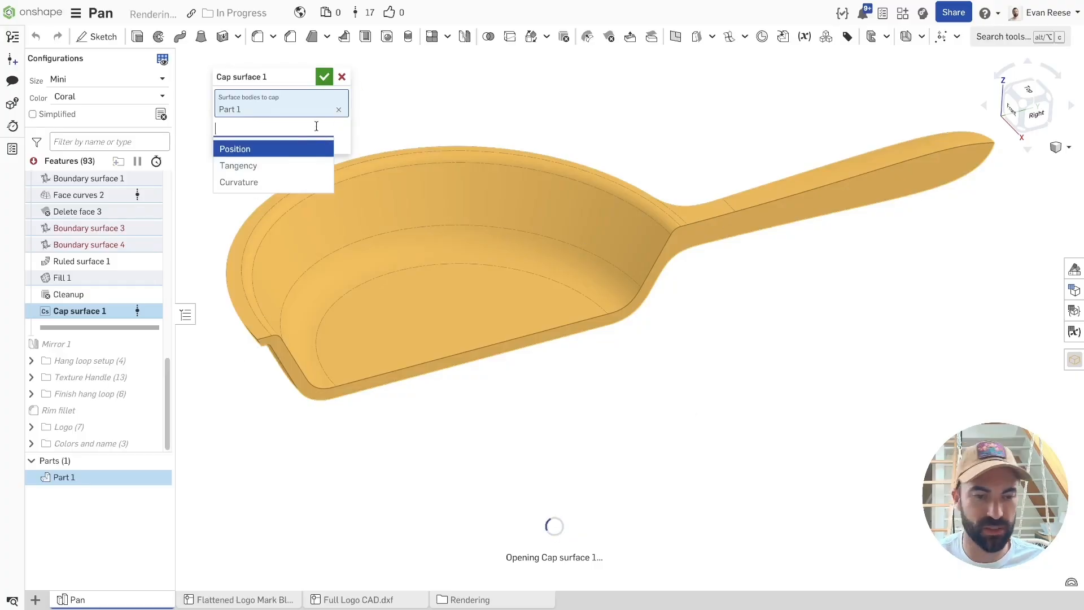
pyautogui.click(273, 150)
pyautogui.click(325, 78)
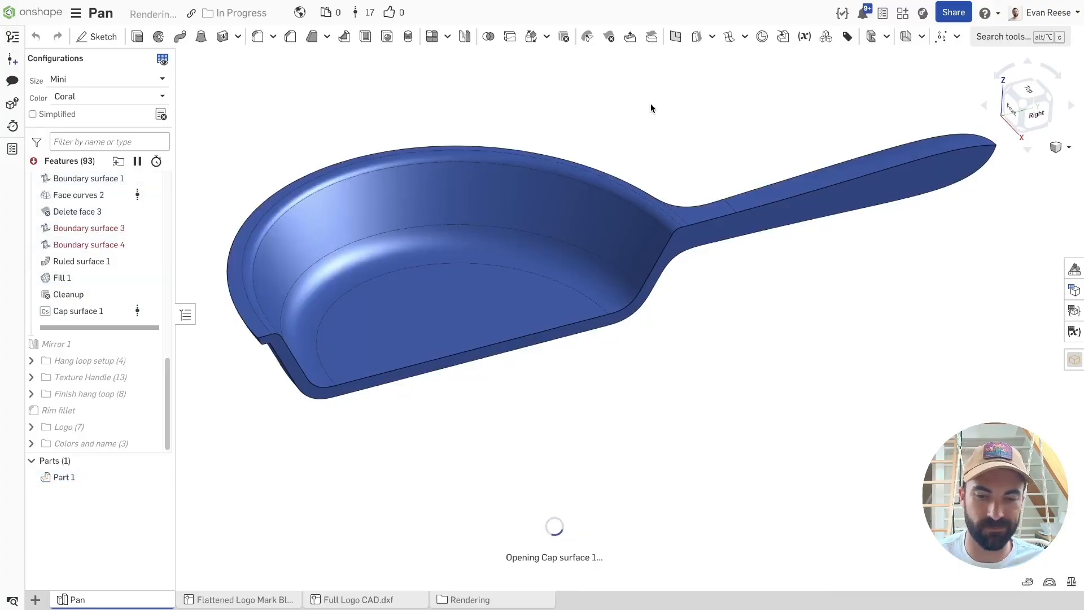
pyautogui.moveTo(646, 103); pyautogui.dragTo(566, 198, button='right')
pyautogui.scroll(4, 629, 126)
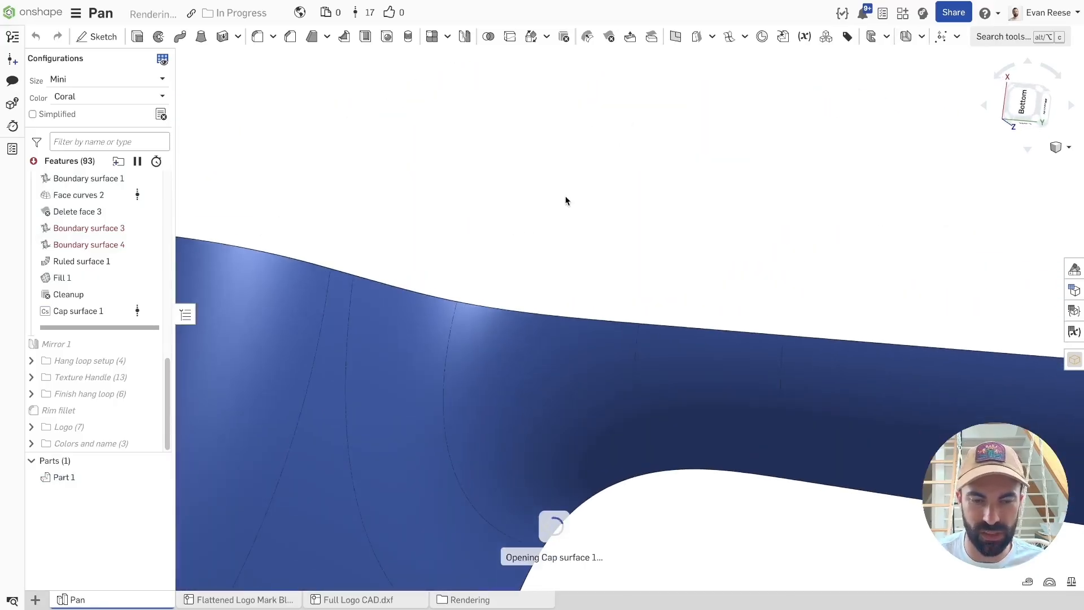
# Inspect the edge along the handle's cut side and examine the whole capped half pan from several angles.
pyautogui.click(512, 310)
pyautogui.click(655, 324)
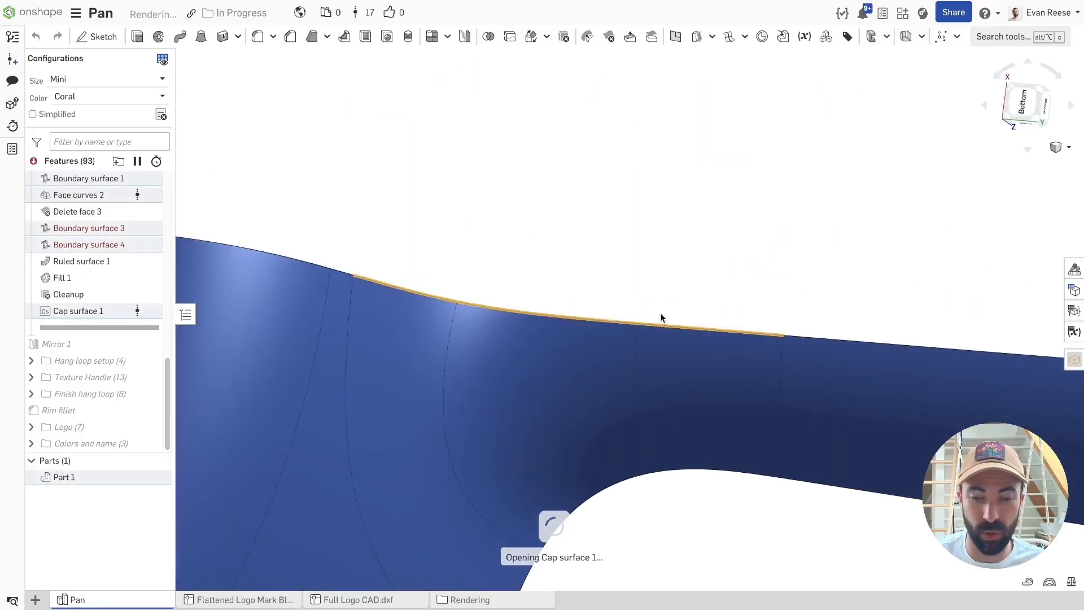
pyautogui.scroll(-4, 655, 325)
pyautogui.moveTo(655, 322); pyautogui.dragTo(627, 239, button='right')
pyautogui.click(535, 209)
pyautogui.scroll(-4, 535, 209)
pyautogui.moveTo(535, 209); pyautogui.dragTo(604, 291, button='right')
pyautogui.scroll(-4, 611, 228)
pyautogui.moveTo(611, 228); pyautogui.dragTo(781, 334, button='right')
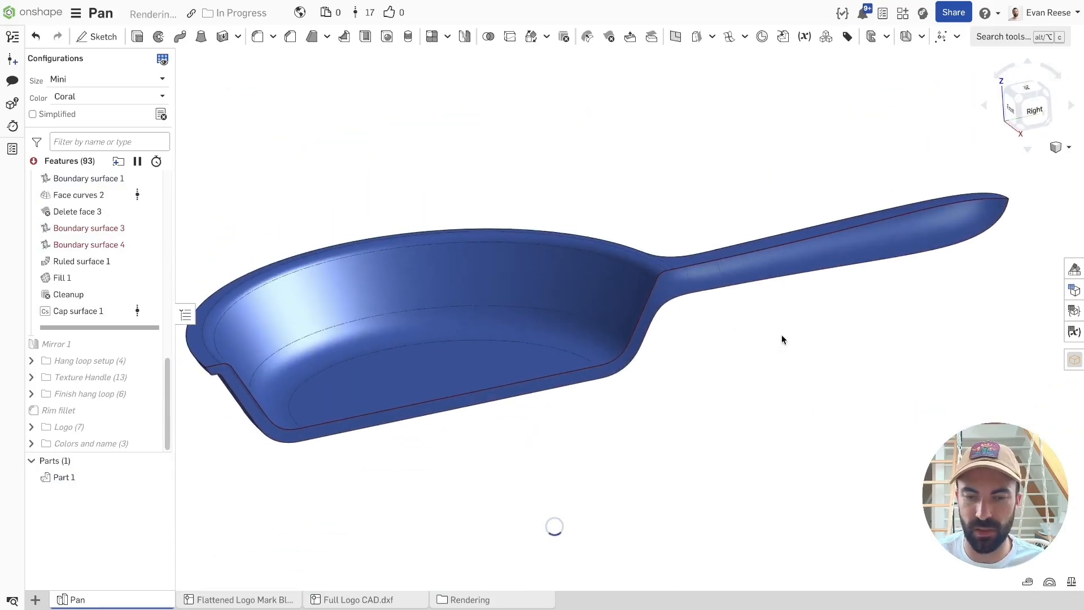
pyautogui.scroll(-2, 794, 161)
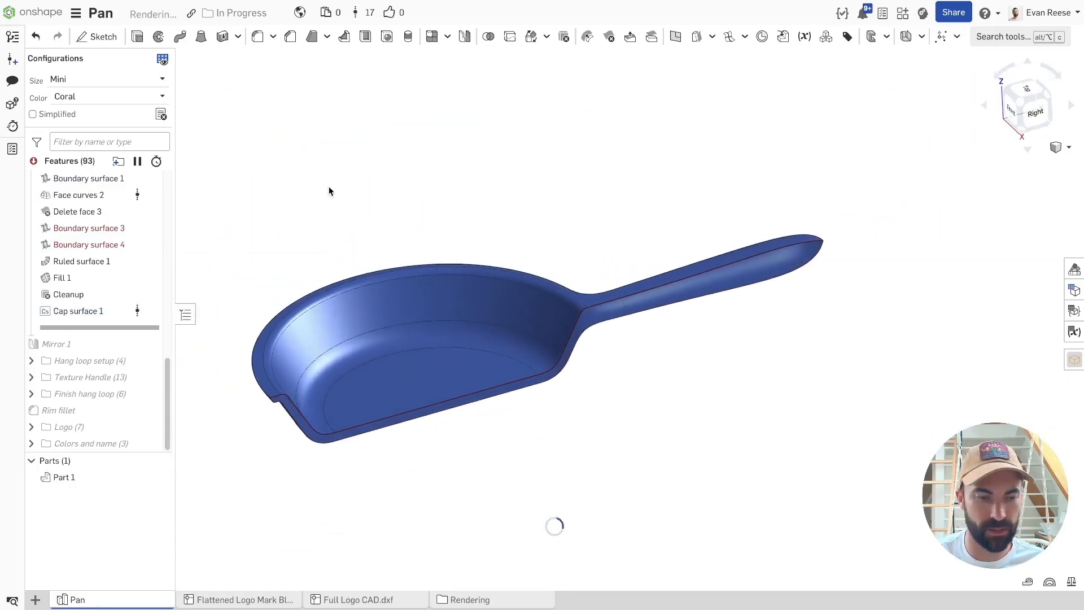
# Collapse the Handle surfacing folder and roll the feature history forward to just after Mirror 1.
pyautogui.scroll(4, 86, 266)
pyautogui.scroll(4, 87, 267)
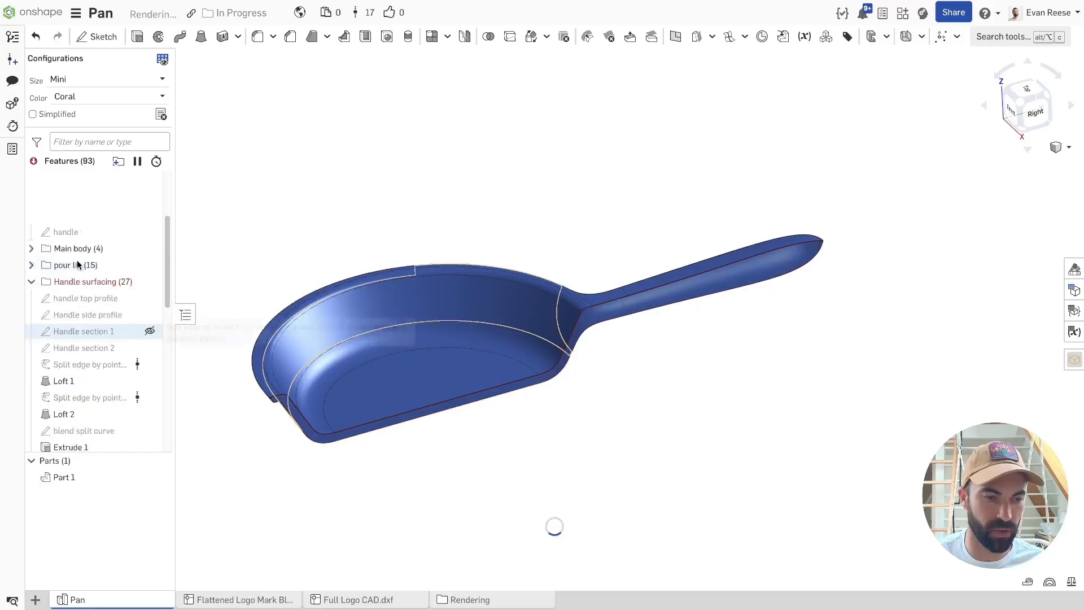
pyautogui.click(33, 282)
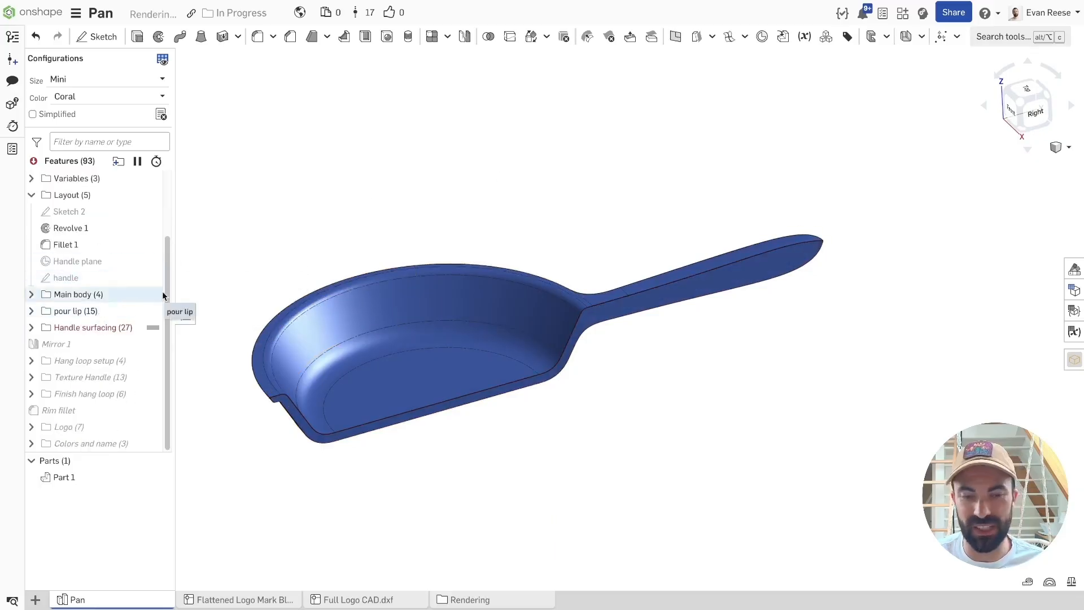
pyautogui.rightClick(45, 350)
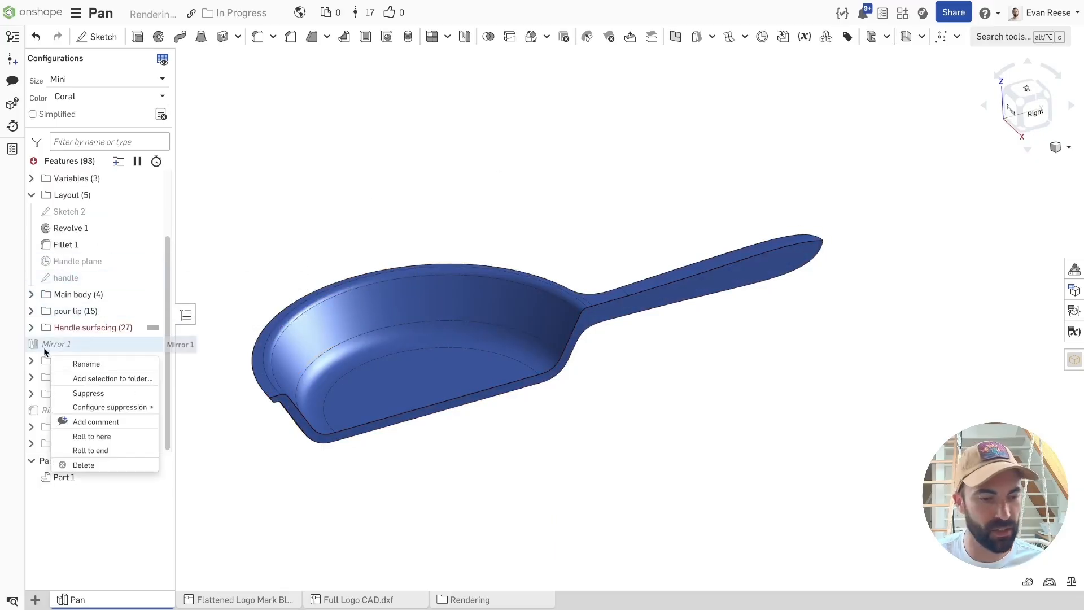
pyautogui.click(95, 437)
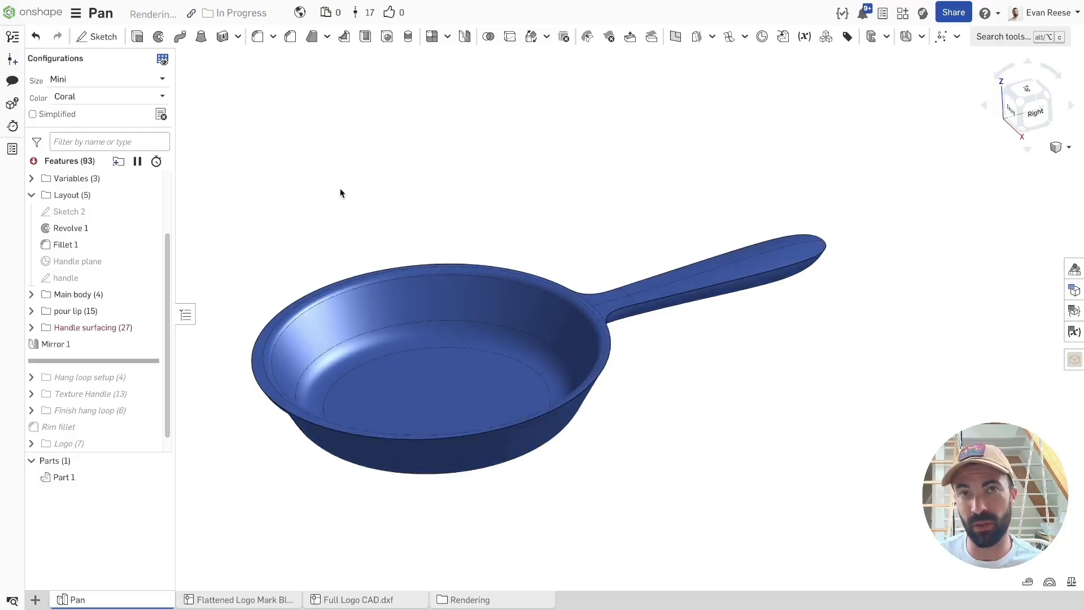
pyautogui.moveTo(340, 188); pyautogui.dragTo(370, 191, button='right')
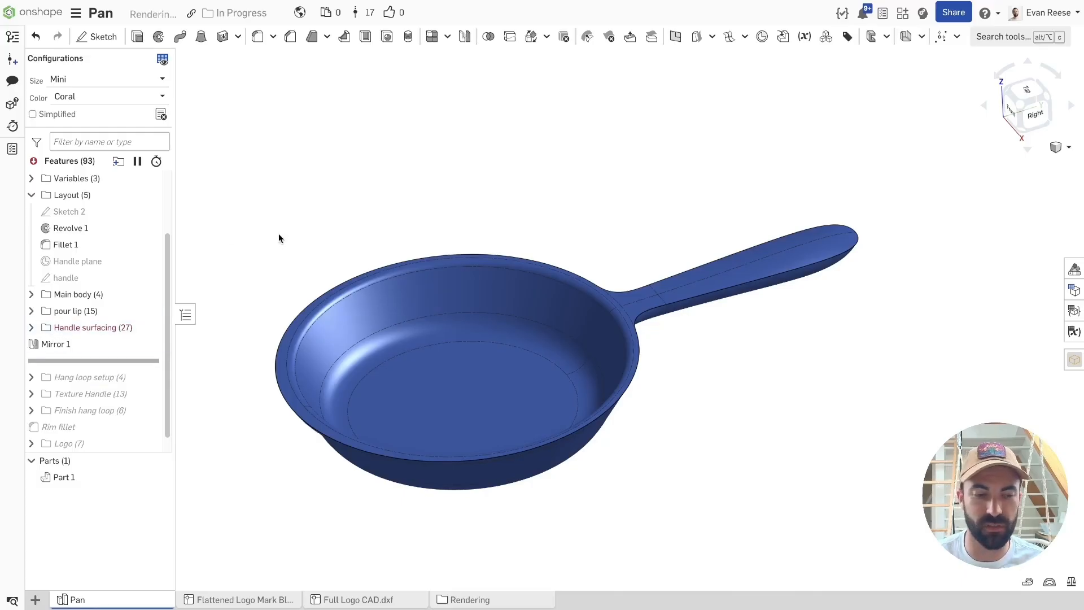
# Examine the mirrored pan and check the regeneration times of its features.
pyautogui.scroll(3, 313, 210)
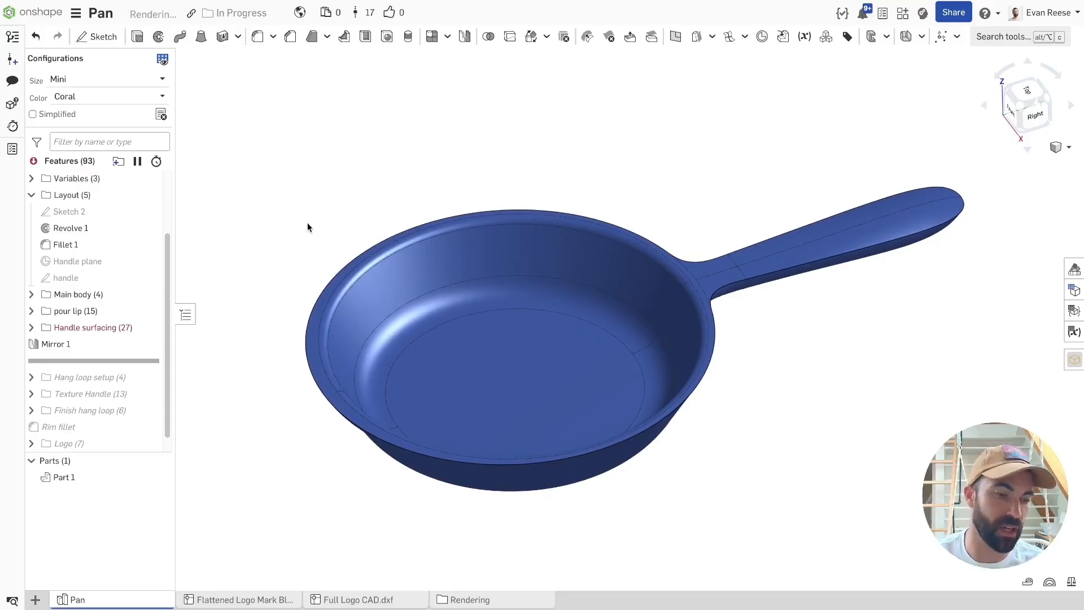
pyautogui.scroll(2, 307, 224)
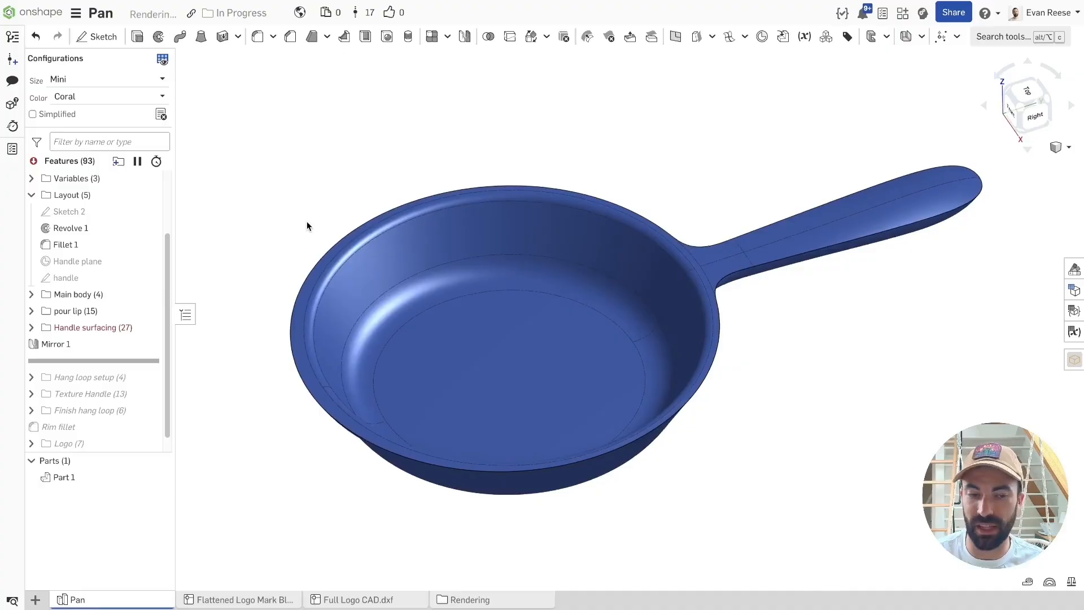
pyautogui.press('f')
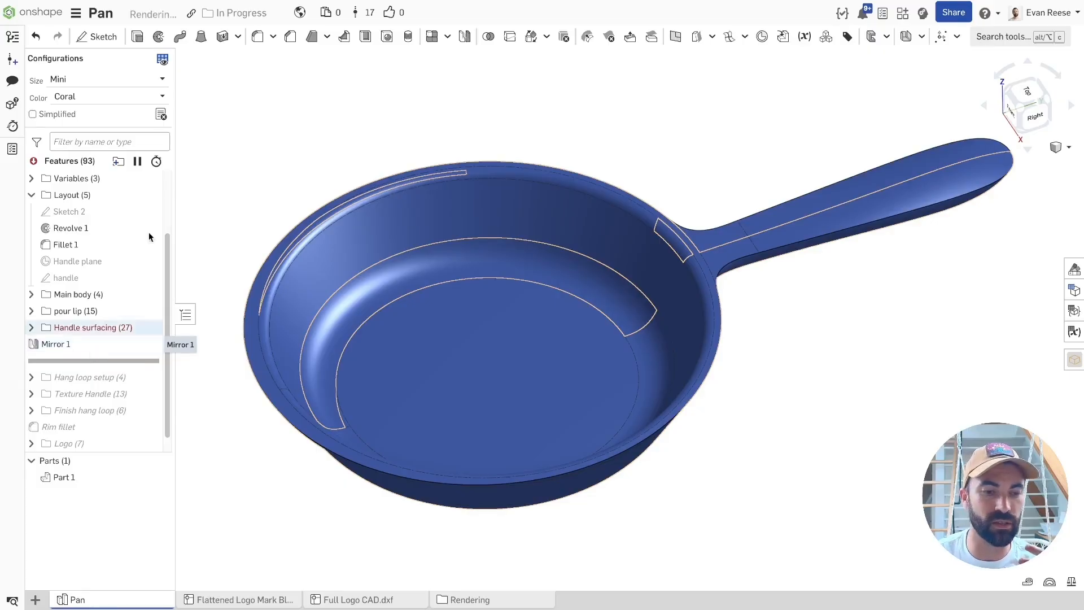
pyautogui.click(154, 162)
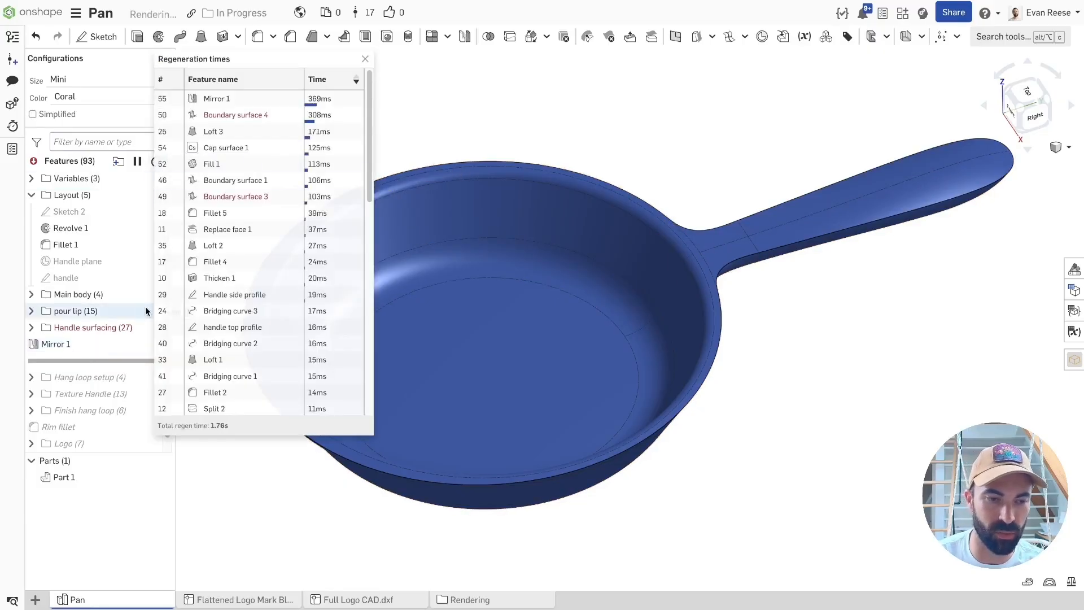
pyautogui.click(365, 59)
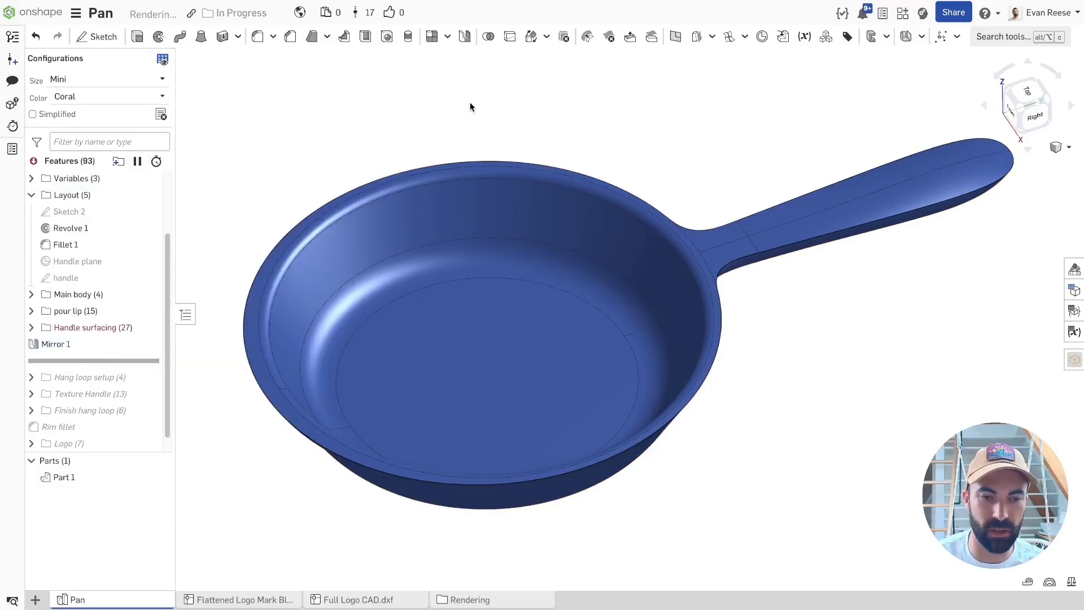
# Highlight the faces that Mirror 1 produces on the pan, and clear the selection.
pyautogui.click(65, 343)
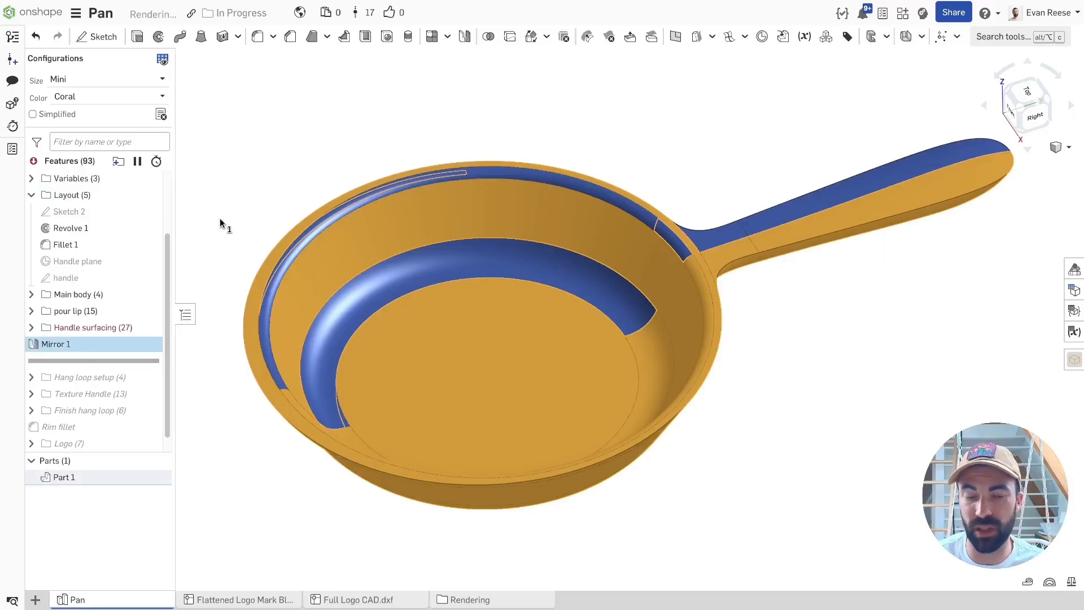
pyautogui.click(222, 183)
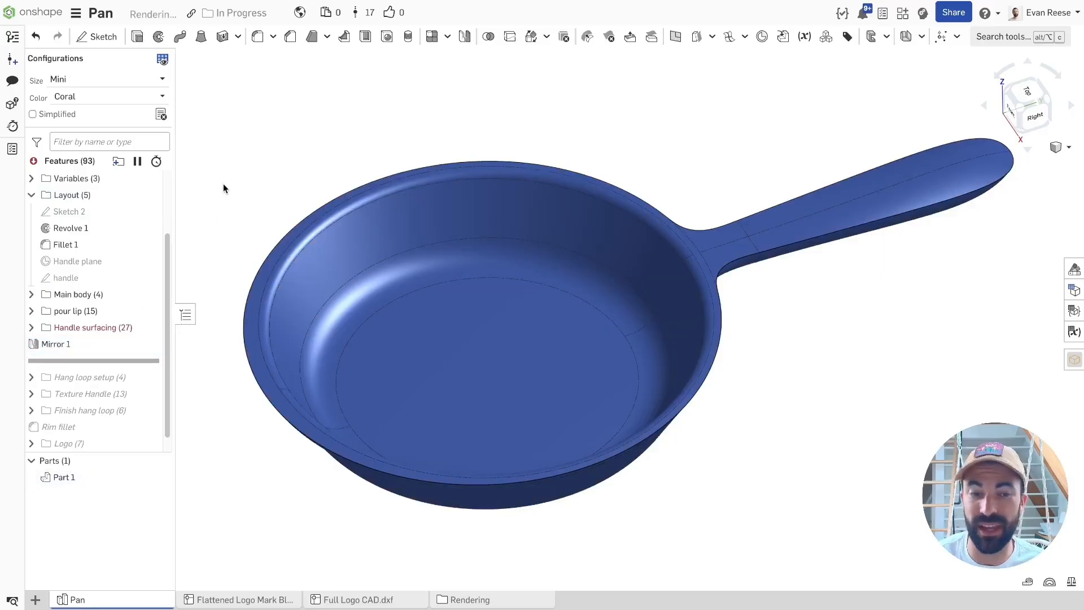
pyautogui.scroll(-1, 72, 326)
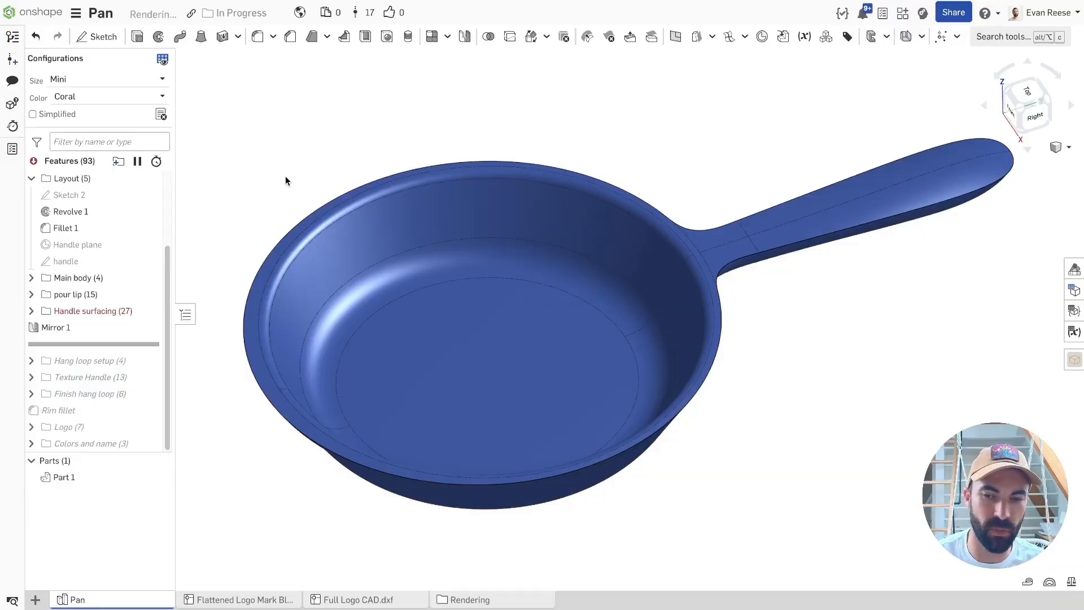
pyautogui.scroll(-3, 276, 175)
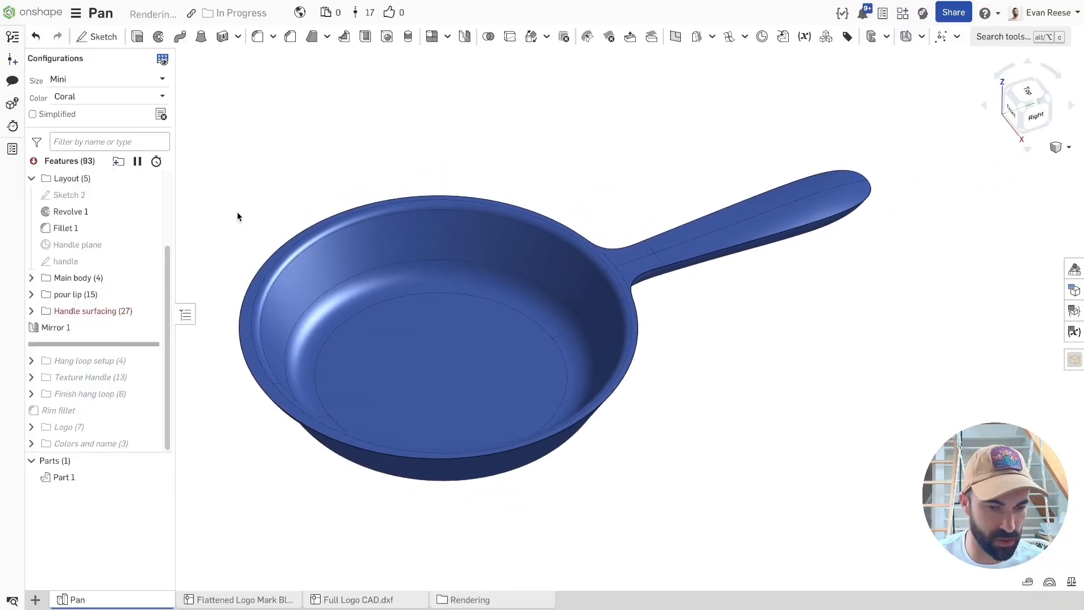
# Roll the feature history forward past the Hang loop setup folder and view the pan from the side.
pyautogui.moveTo(66, 342); pyautogui.dragTo(71, 370)
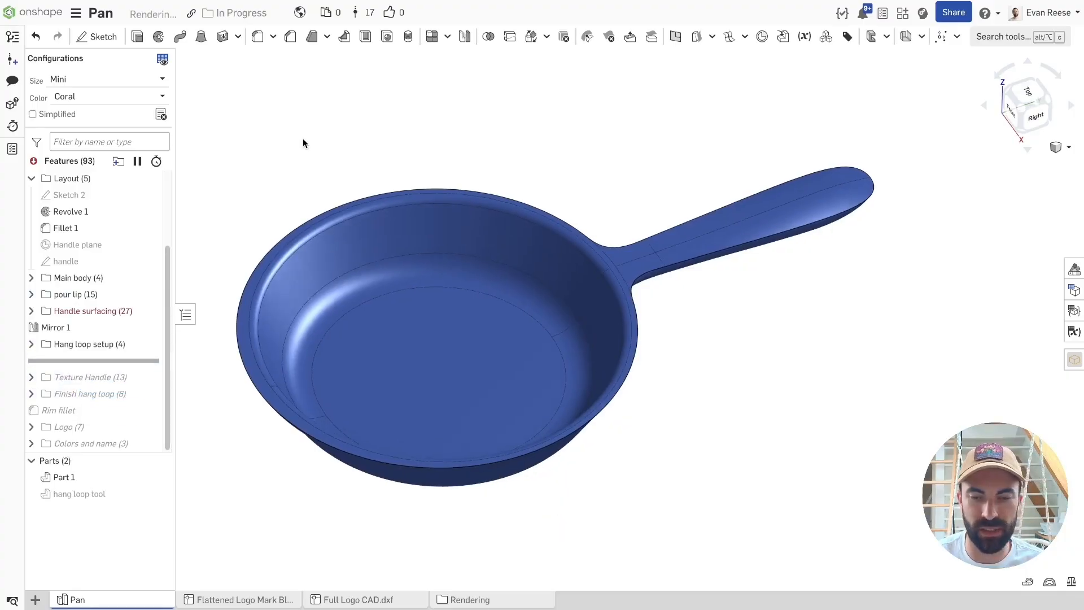
pyautogui.moveTo(477, 178); pyautogui.dragTo(635, 159, button='right')
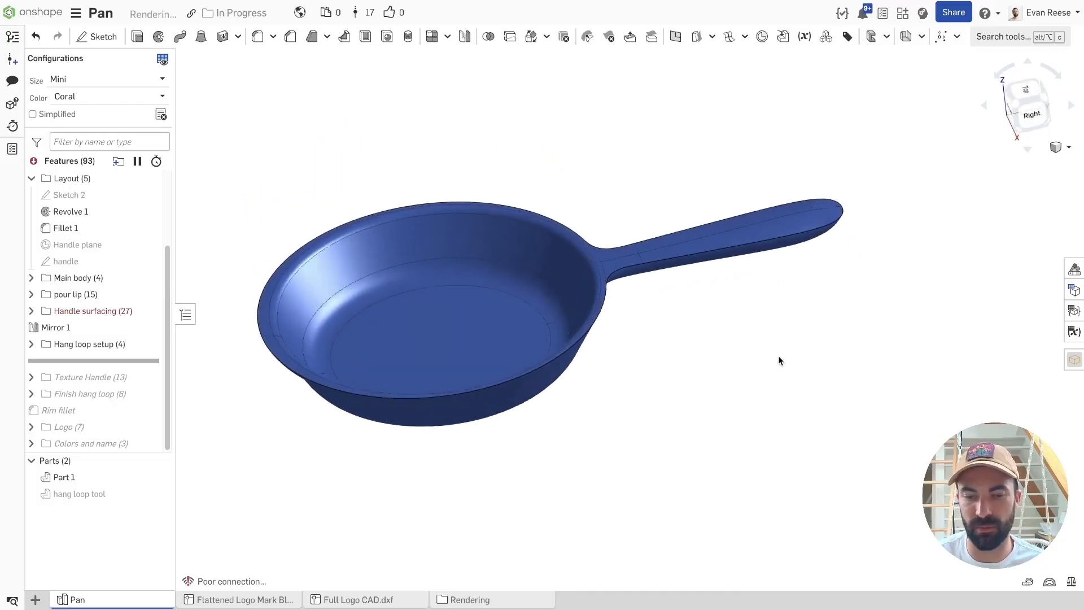
pyautogui.moveTo(267, 127); pyautogui.dragTo(798, 172)
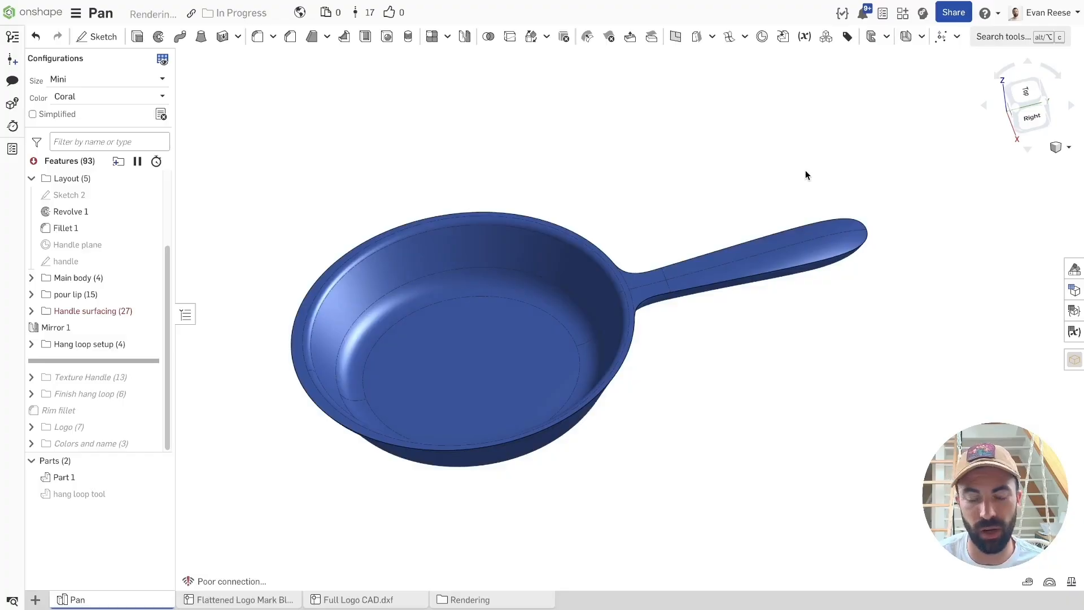
pyautogui.moveTo(281, 147)
pyautogui.mouseDown()
pyautogui.moveTo(879, 184)
pyautogui.moveTo(887, 172)
pyautogui.mouseUp()
pyautogui.moveTo(601, 162); pyautogui.dragTo(598, 182, button='right')
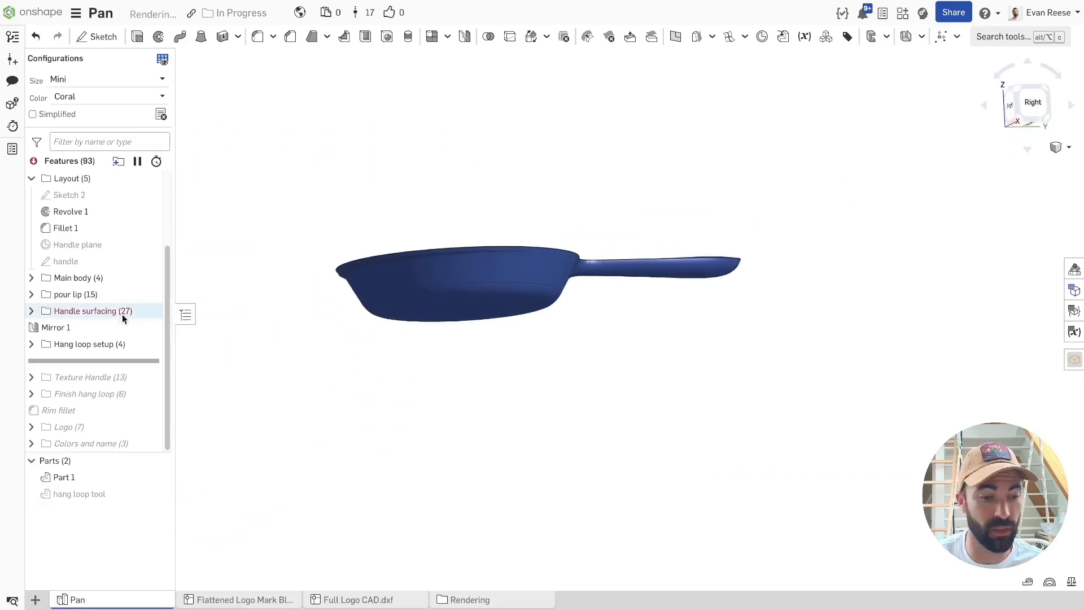
# Expand the Hang loop setup folder and highlight the hang loop scoop sketch against the handle's tip.
pyautogui.click(31, 345)
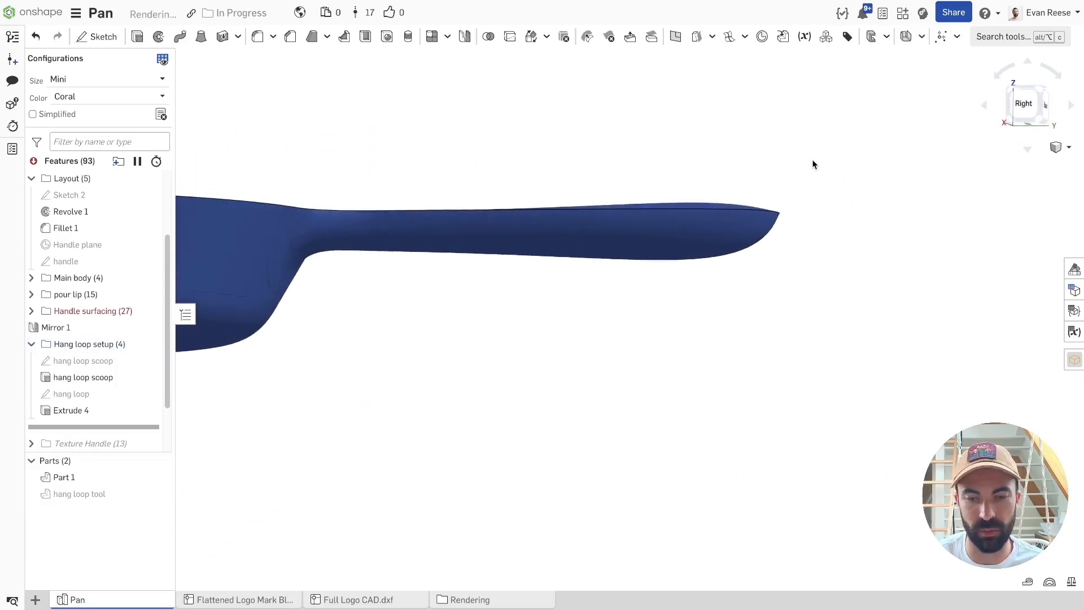
pyautogui.click(93, 362)
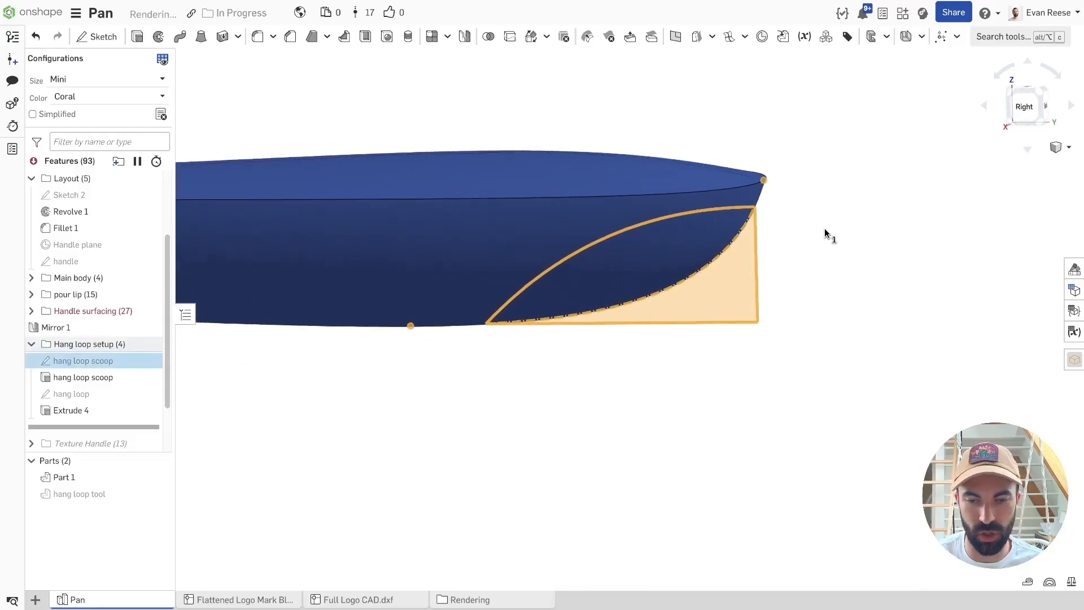
pyautogui.click(805, 252)
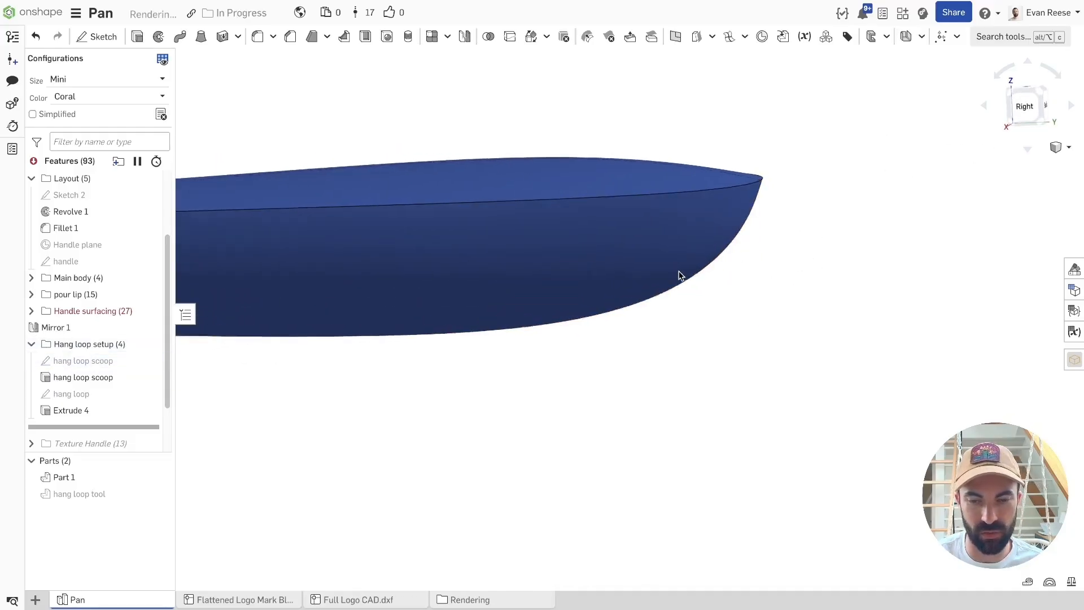
pyautogui.click(685, 321)
pyautogui.click(788, 188)
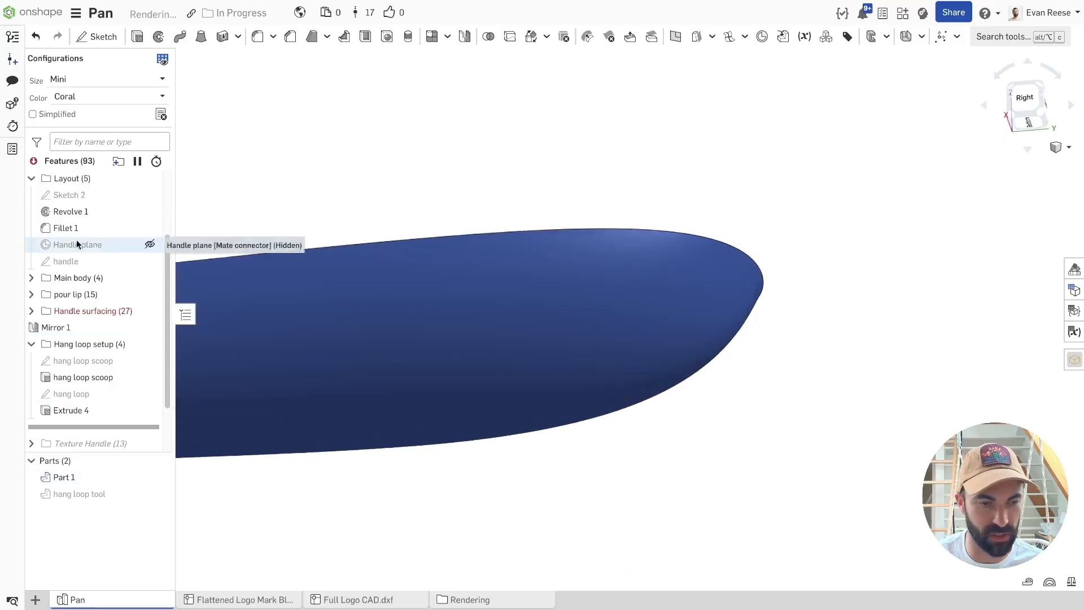
# Collapse the Layout folder, expand Handle surfacing, and show the Handle side profile sketch at the handle's tip.
pyautogui.scroll(1, 47, 198)
pyautogui.click(31, 240)
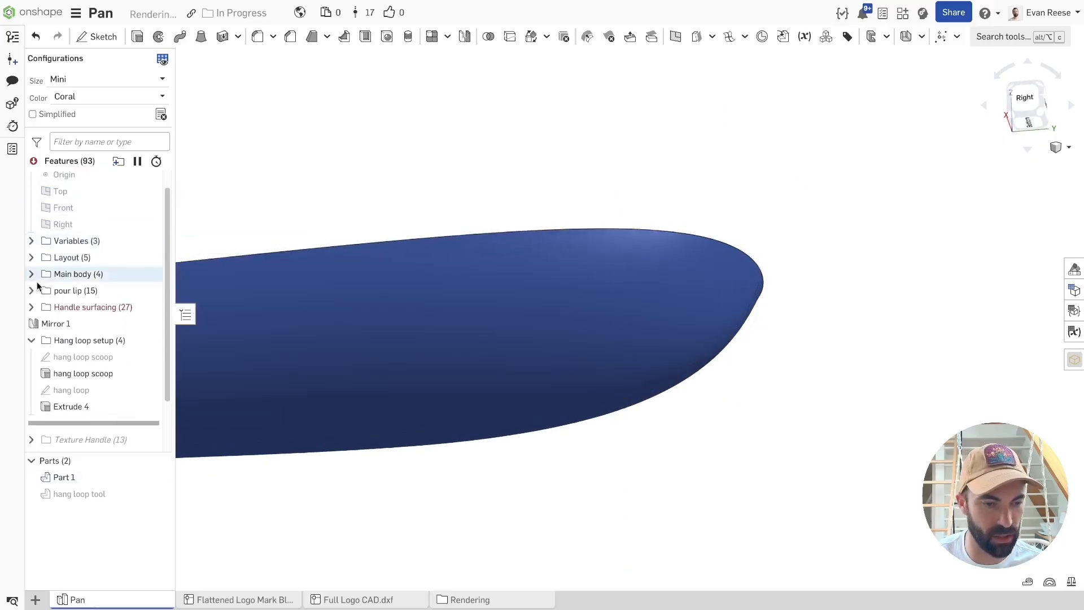
pyautogui.click(32, 307)
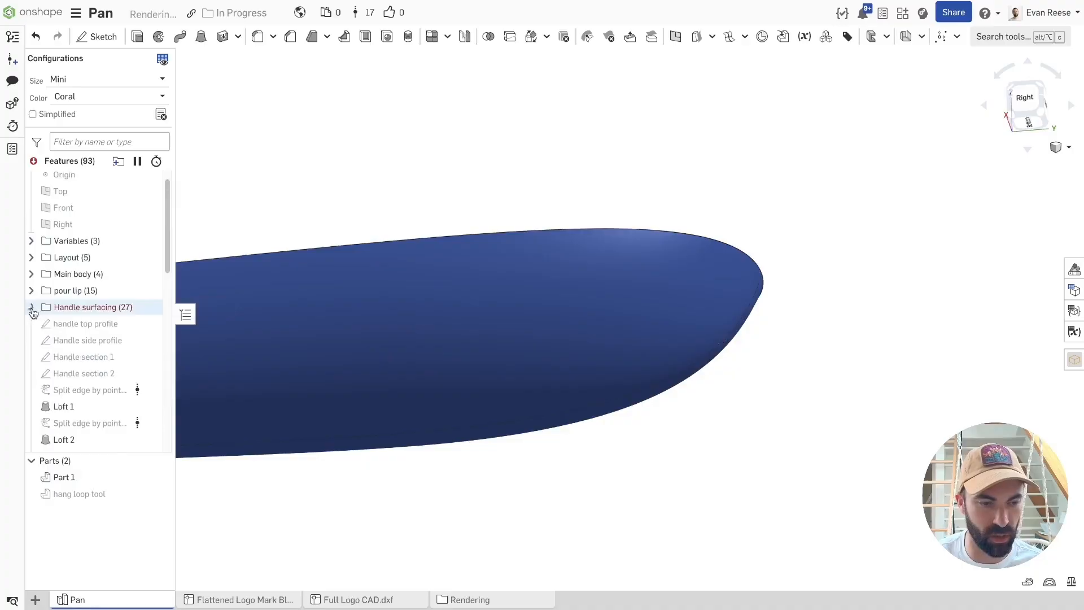
pyautogui.click(150, 340)
pyautogui.moveTo(442, 107); pyautogui.dragTo(469, 123, button='right')
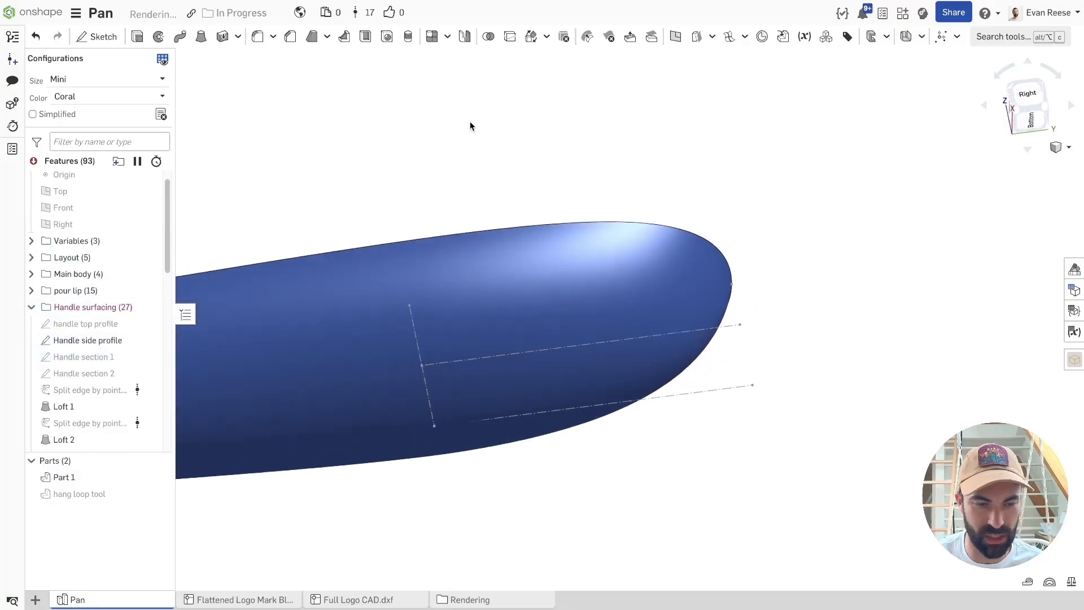
# Highlight both Split edge by point curves on the handle, hide the Handle side profile sketch, and collapse the Handle surfacing folder.
pyautogui.click(73, 396)
pyautogui.keyDown('ctrl'); pyautogui.click(77, 420); pyautogui.keyUp('ctrl')
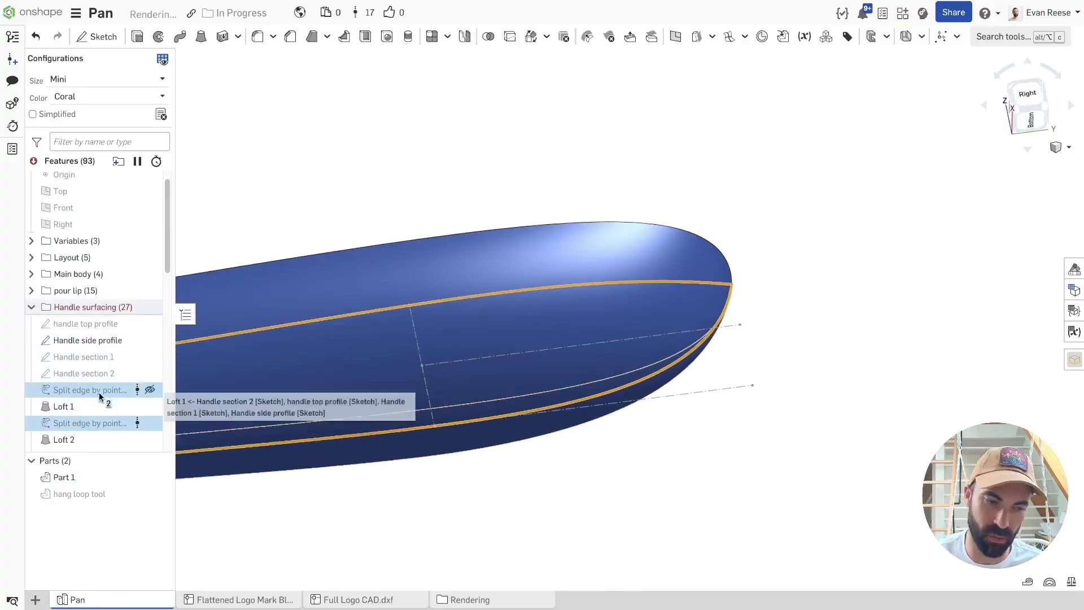
pyautogui.click(150, 340)
pyautogui.scroll(-1, 44, 305)
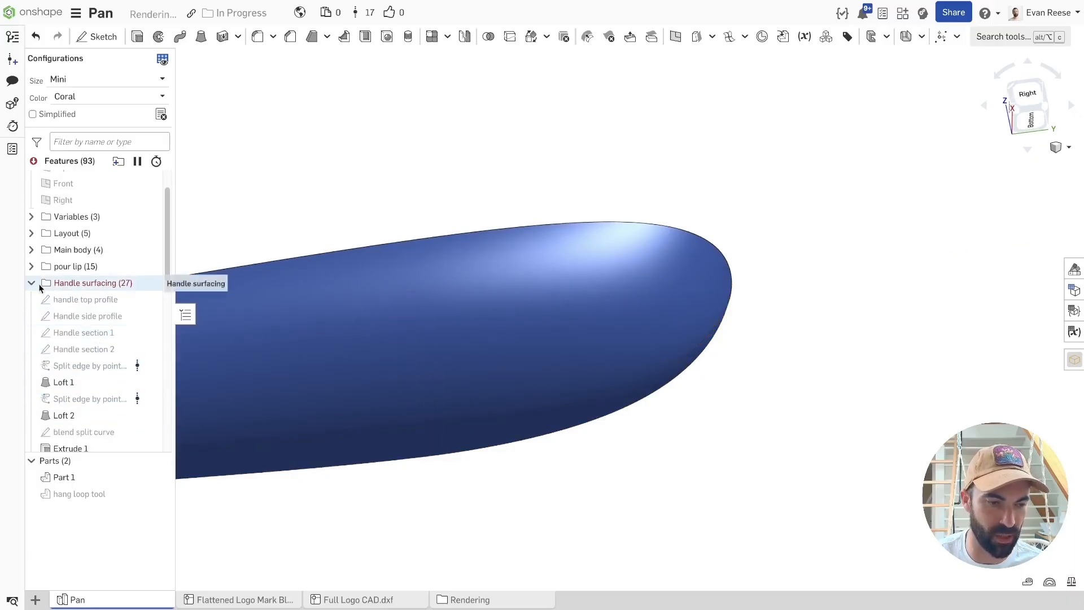
pyautogui.click(32, 283)
# Examine the pan's underside and highlight the faces running along the handle and its blend.
pyautogui.scroll(-1, 90, 302)
pyautogui.scroll(-4, 429, 195)
pyautogui.moveTo(446, 197); pyautogui.dragTo(615, 171, button='right')
pyautogui.scroll(-1, 61, 384)
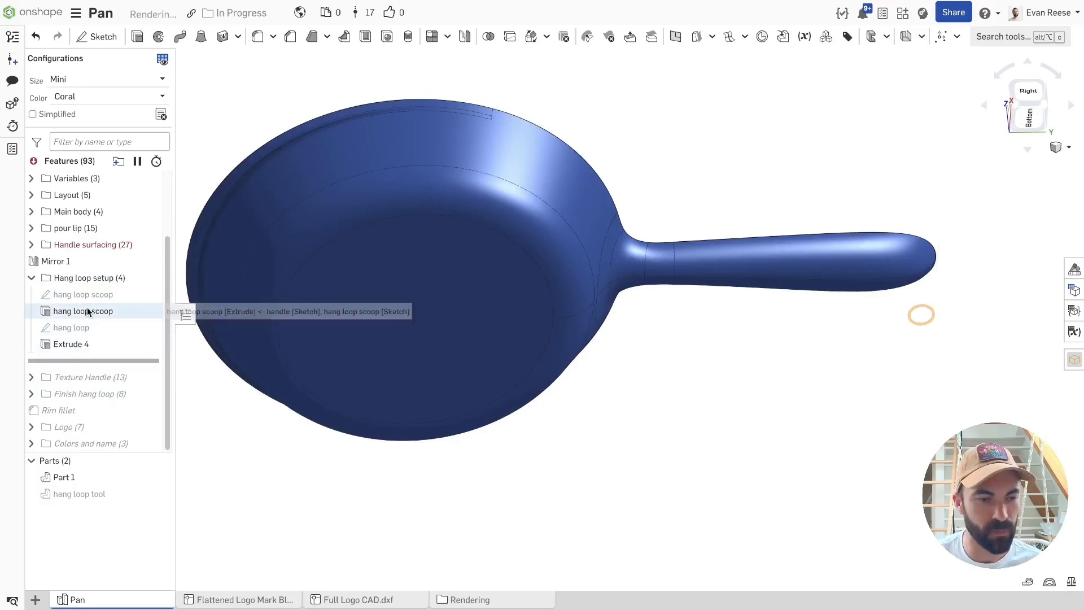
pyautogui.click(768, 277)
pyautogui.moveTo(768, 276); pyautogui.dragTo(726, 362, button='right')
pyautogui.scroll(4, 722, 366)
pyautogui.click(722, 366)
pyautogui.click(703, 254)
pyautogui.click(691, 186)
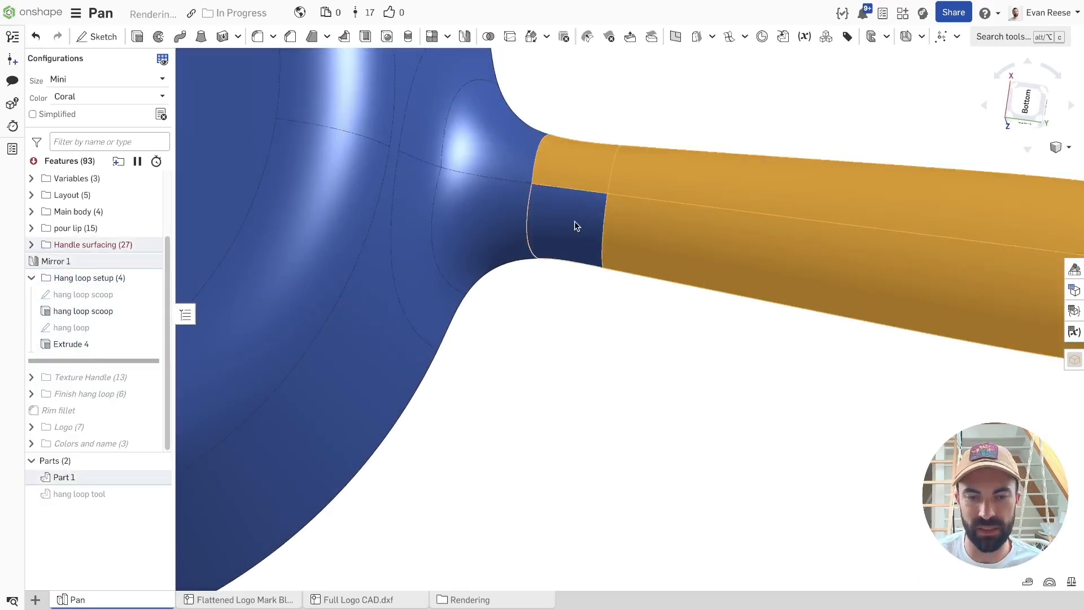
pyautogui.scroll(-5, 622, 395)
pyautogui.click(634, 426)
pyautogui.scroll(2, 537, 218)
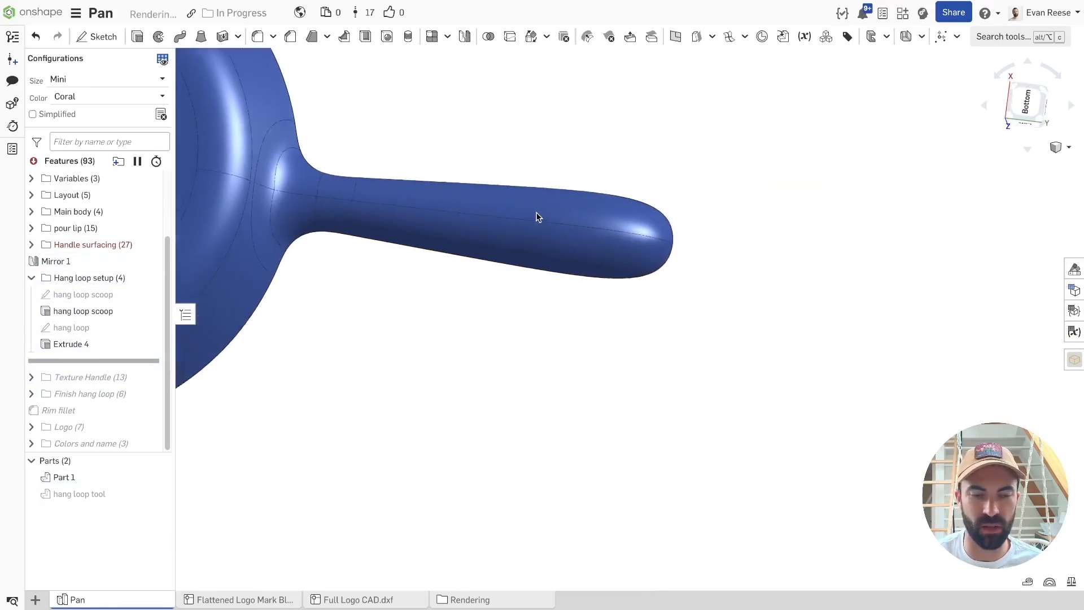
# Locate the hang loop scoop sketch on the underside of the handle's tip.
pyautogui.click(31, 394)
pyautogui.click(34, 295)
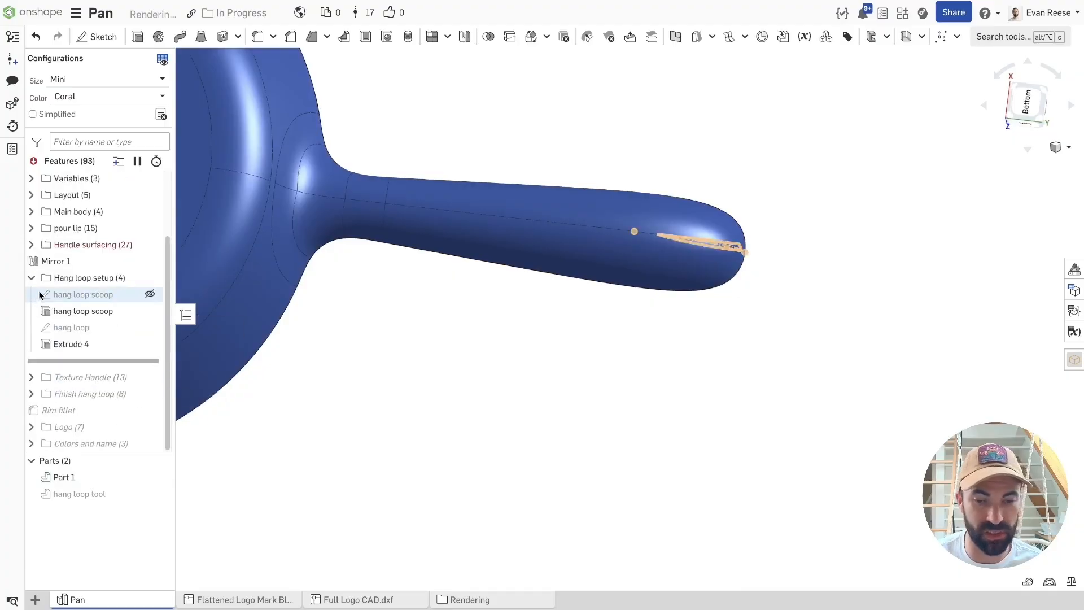
pyautogui.moveTo(541, 353); pyautogui.dragTo(553, 356, button='middle')
pyautogui.moveTo(656, 350); pyautogui.dragTo(639, 415, button='middle')
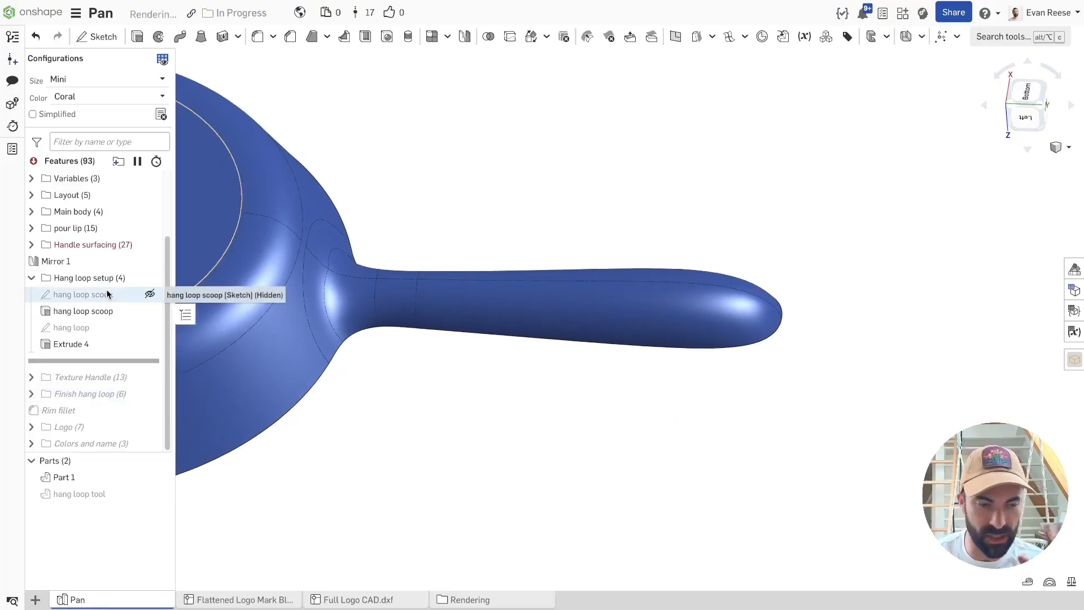
# Highlight the hang loop scoop sketch at the handle's tip and review the settings of the extrude built from it.
pyautogui.click(93, 294)
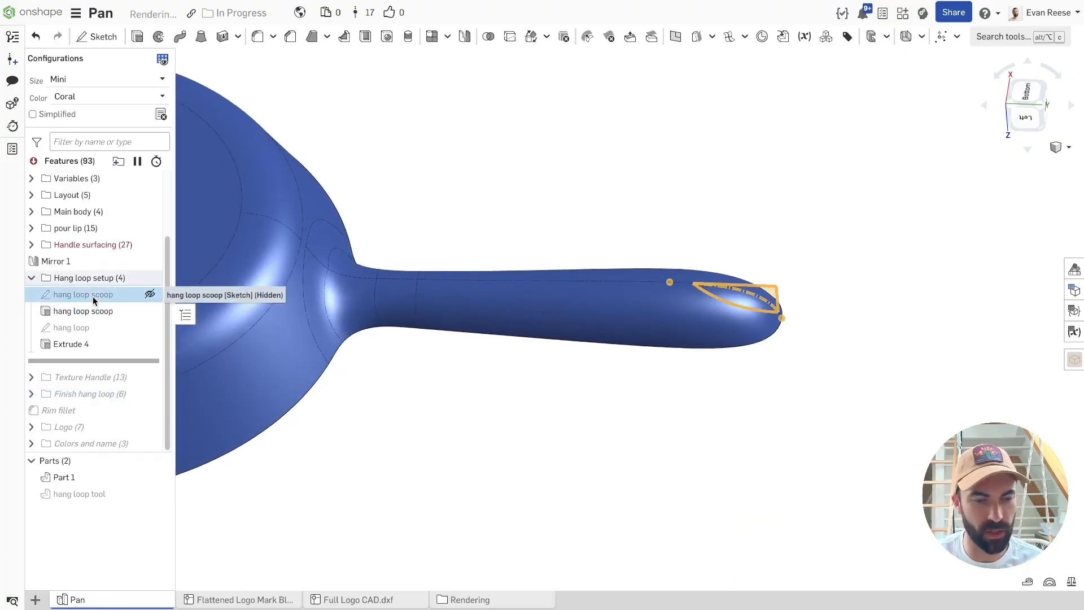
pyautogui.press('f')
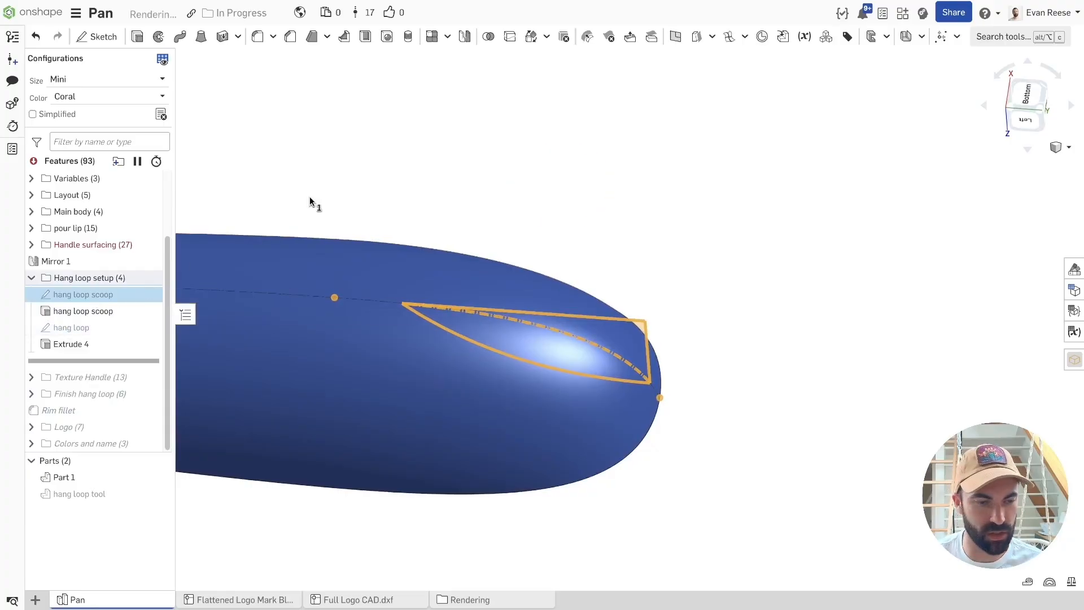
pyautogui.click(86, 312)
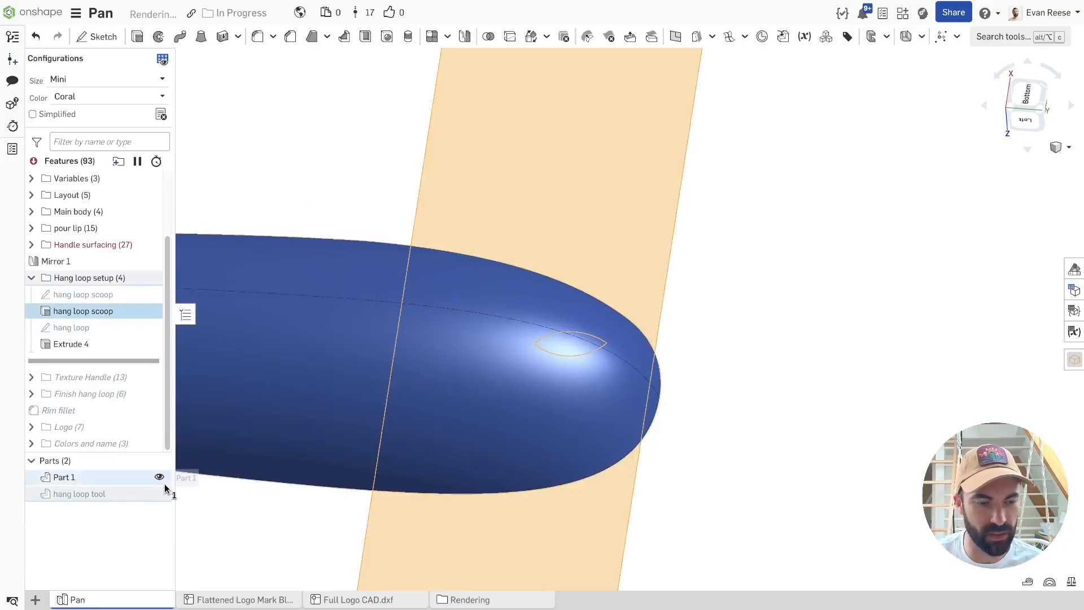
pyautogui.scroll(-5, 239, 260)
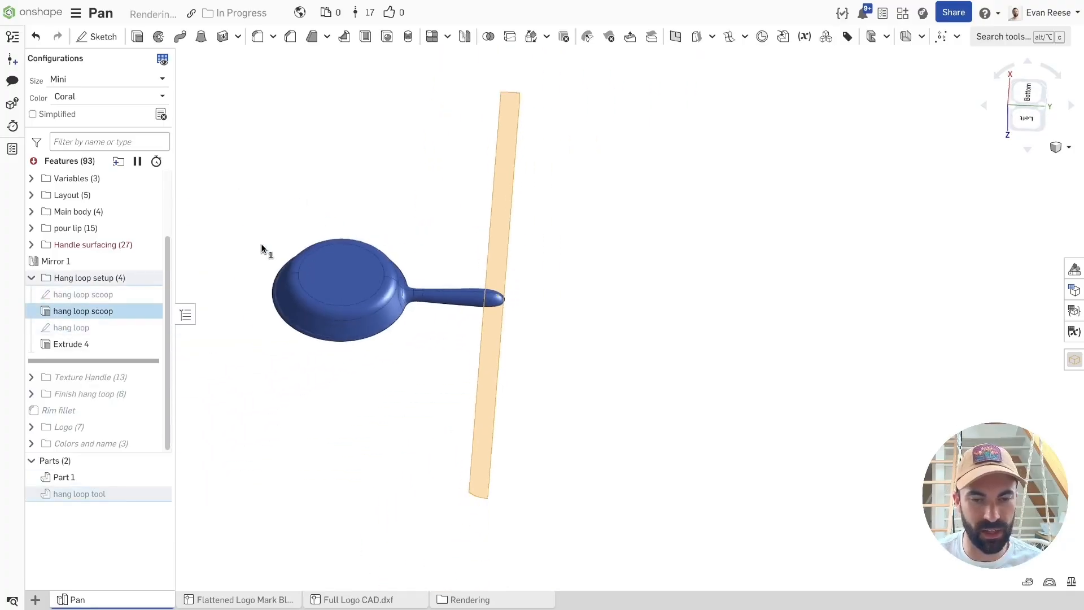
pyautogui.click(260, 243)
pyautogui.doubleClick(74, 318)
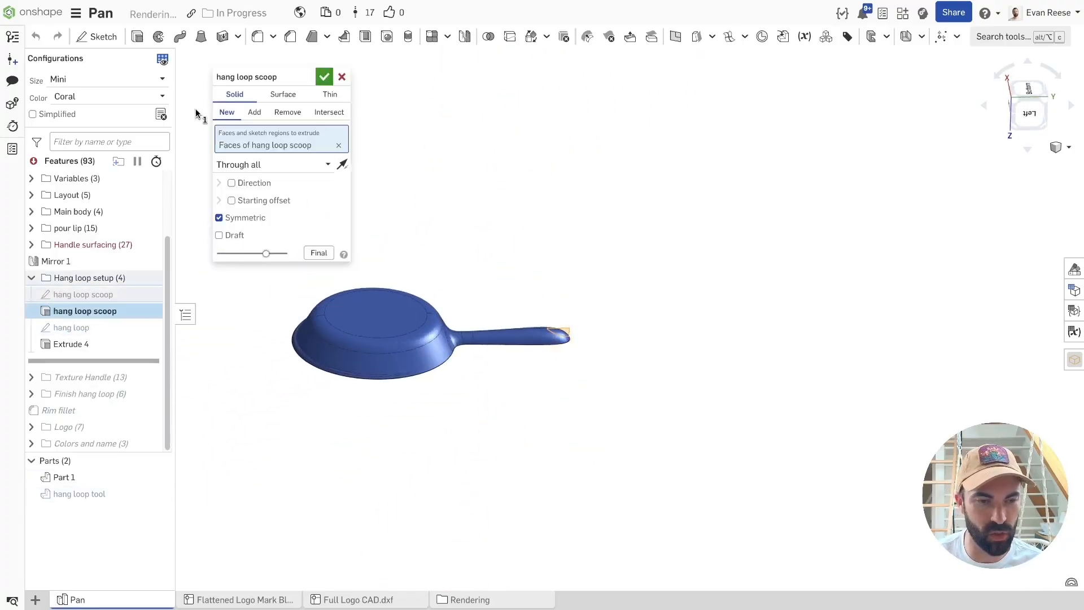
pyautogui.click(332, 79)
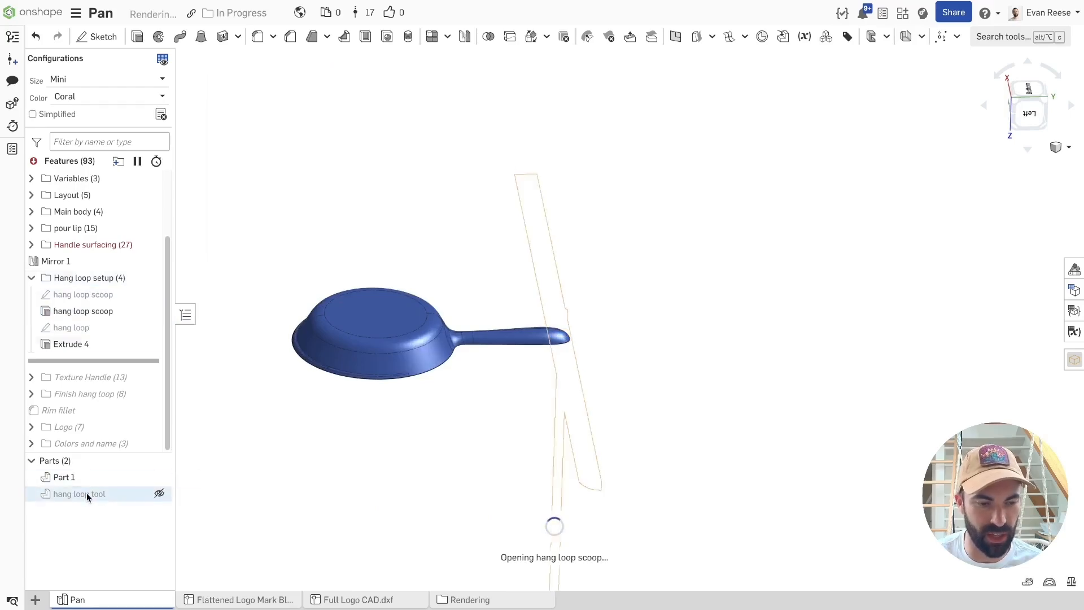
# View the hang loop sketch face-on from beneath the handle and clear the selection.
pyautogui.click(103, 332)
pyautogui.press('n')
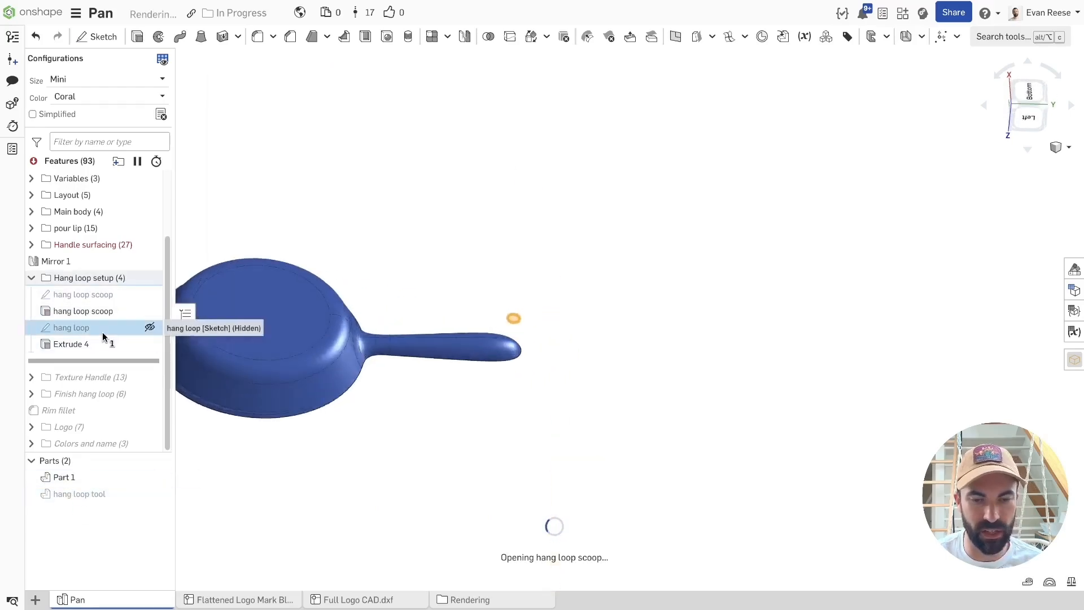
pyautogui.press('space')
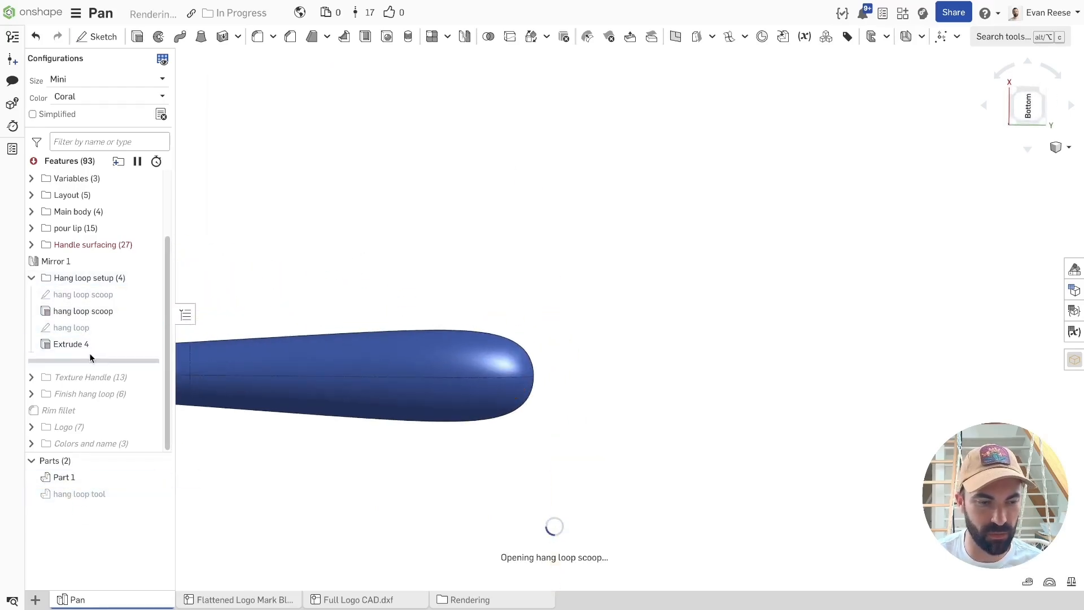
# Highlight Extrude 4 at the handle's tip and show the hang loop tool part.
pyautogui.click(87, 347)
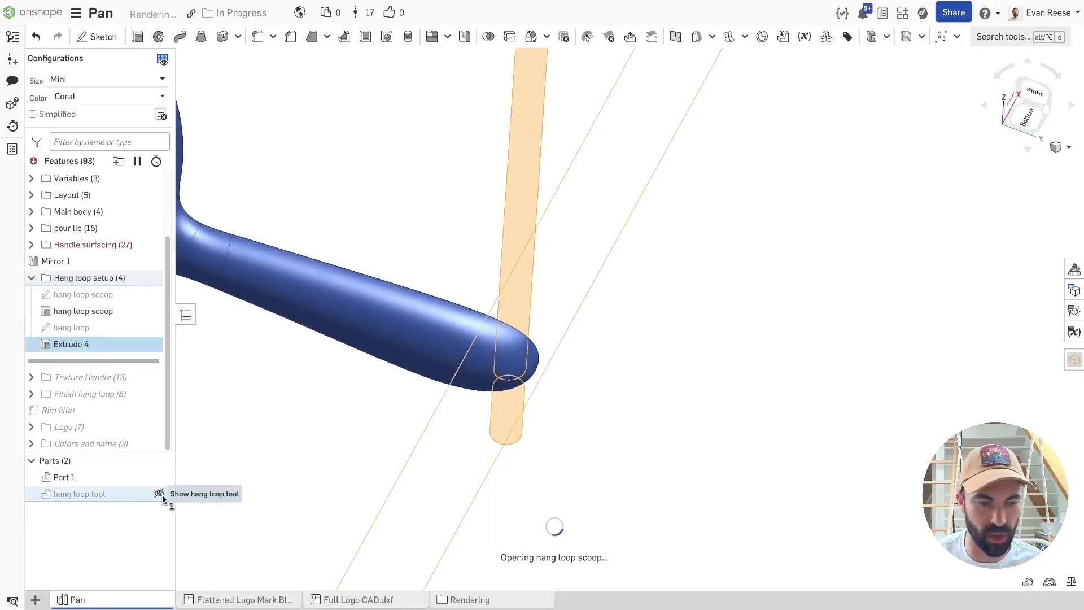
pyautogui.click(161, 494)
pyautogui.click(675, 427)
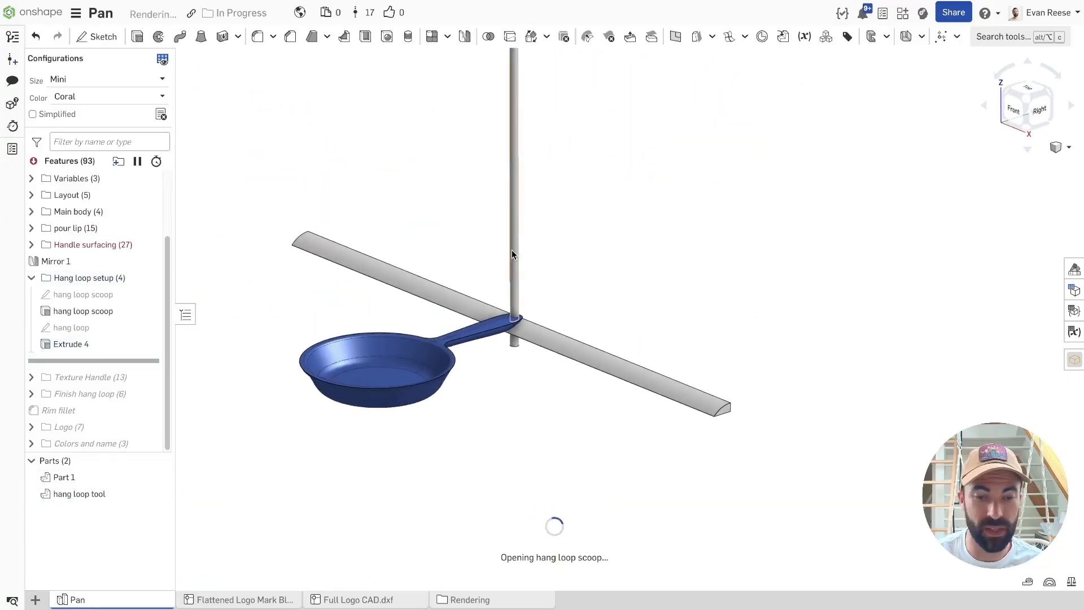
# Highlight the whole hang loop tool and check the hang loop scoop extrude's end type.
pyautogui.click(513, 250)
pyautogui.scroll(-4, 568, 333)
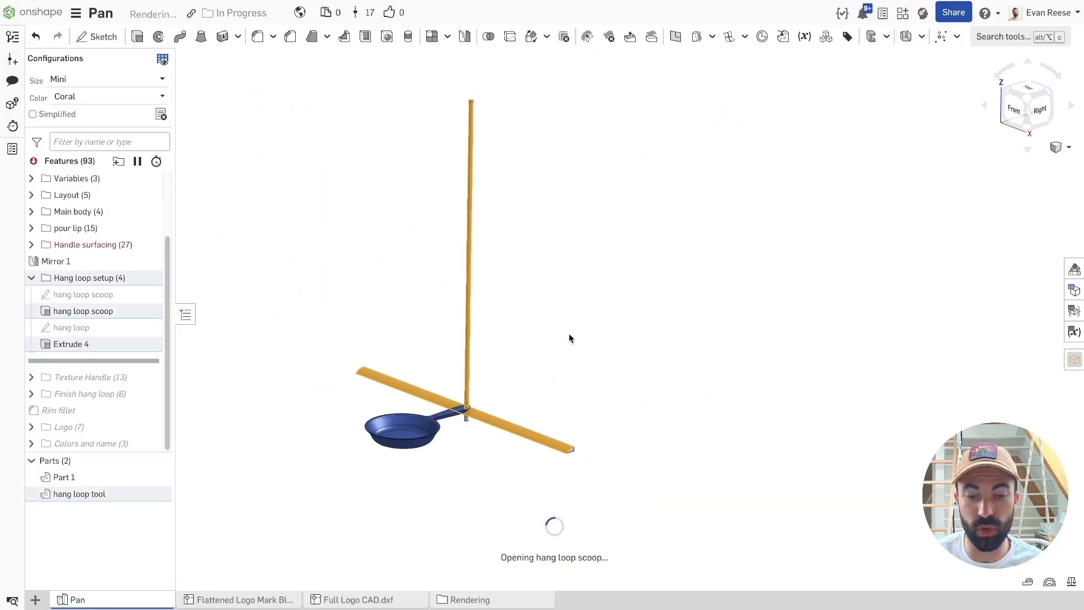
pyautogui.click(568, 333)
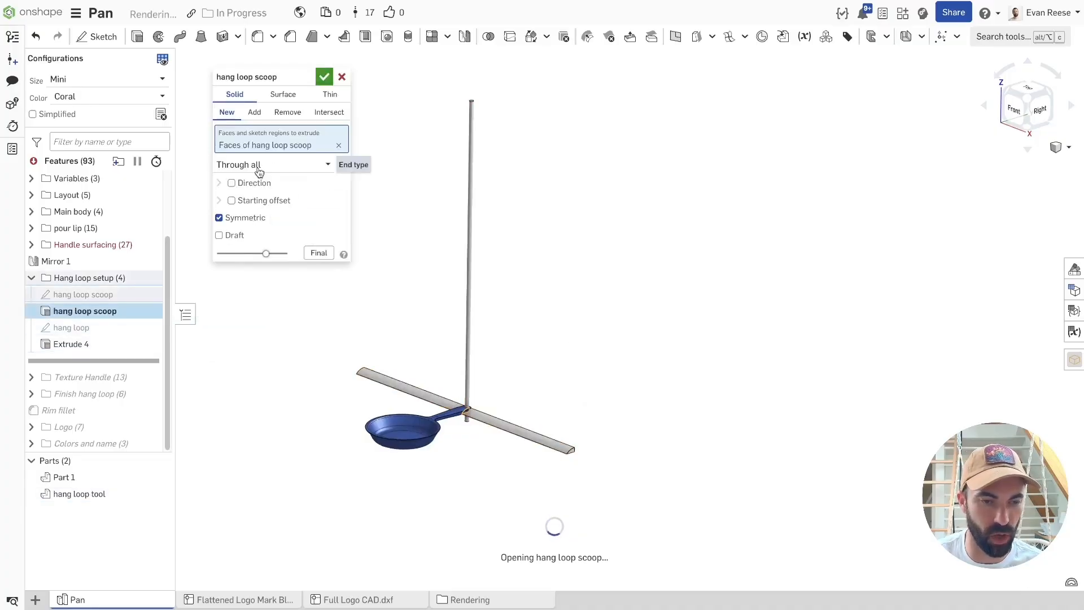
pyautogui.click(319, 78)
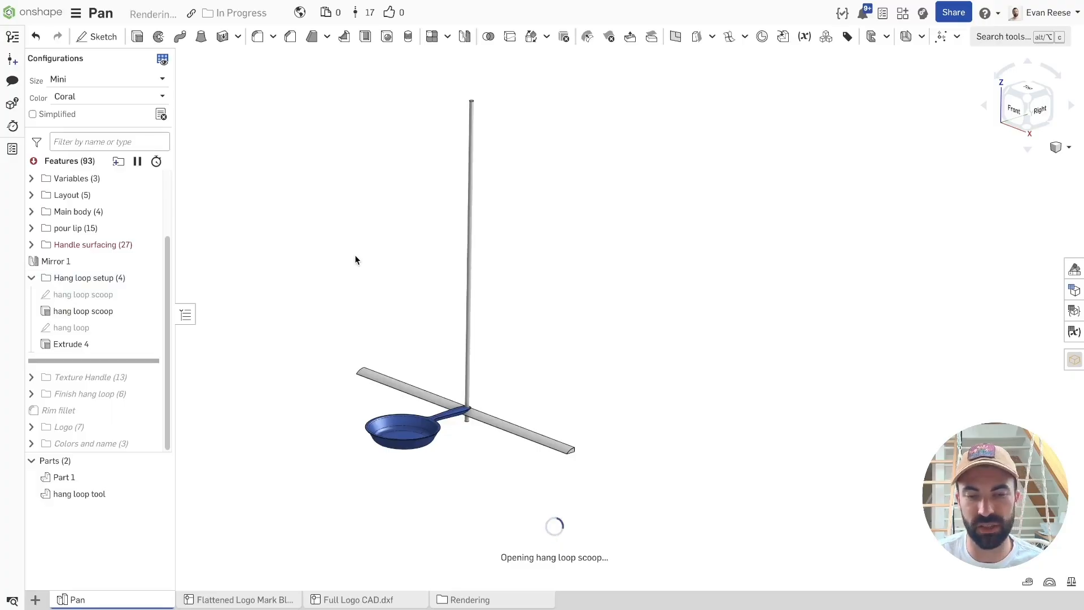
# Highlight the horizontal bar made by the hang loop scoop extrude and review that extrude's options again.
pyautogui.scroll(5, 494, 440)
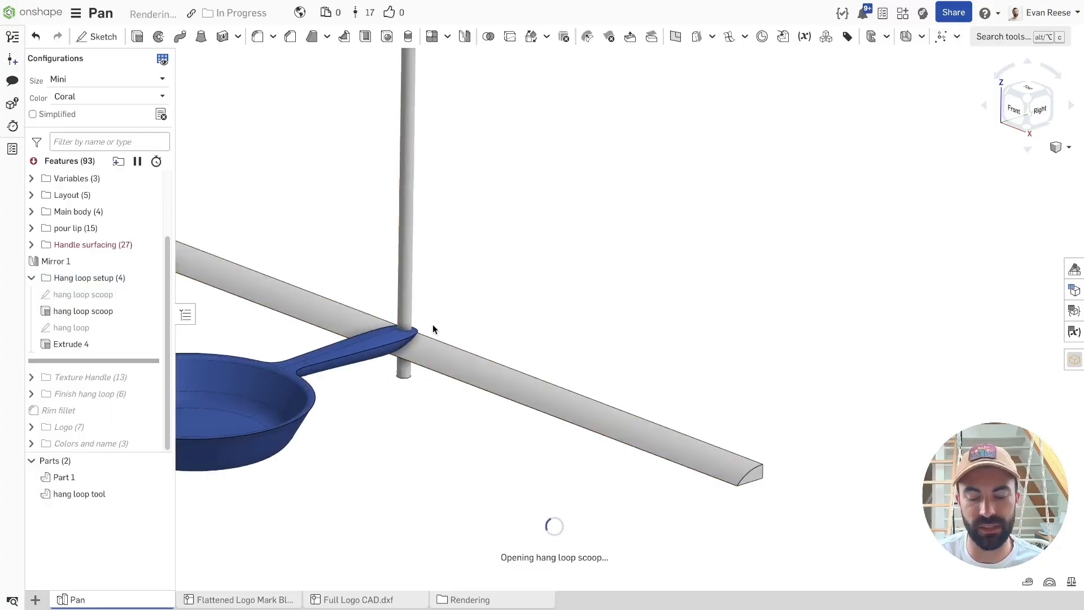
pyautogui.click(86, 311)
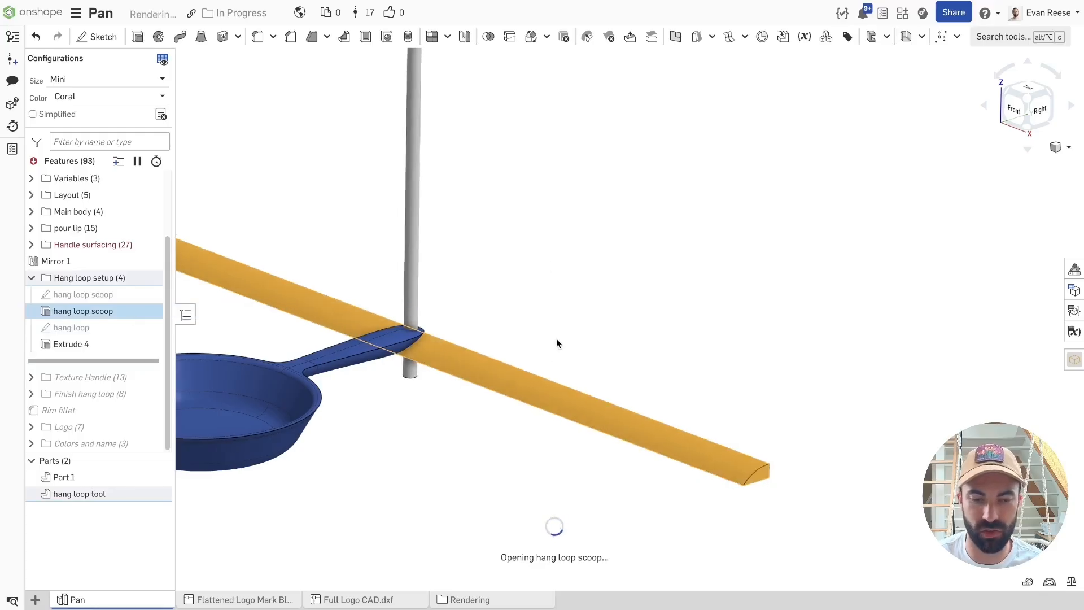
pyautogui.click(627, 282)
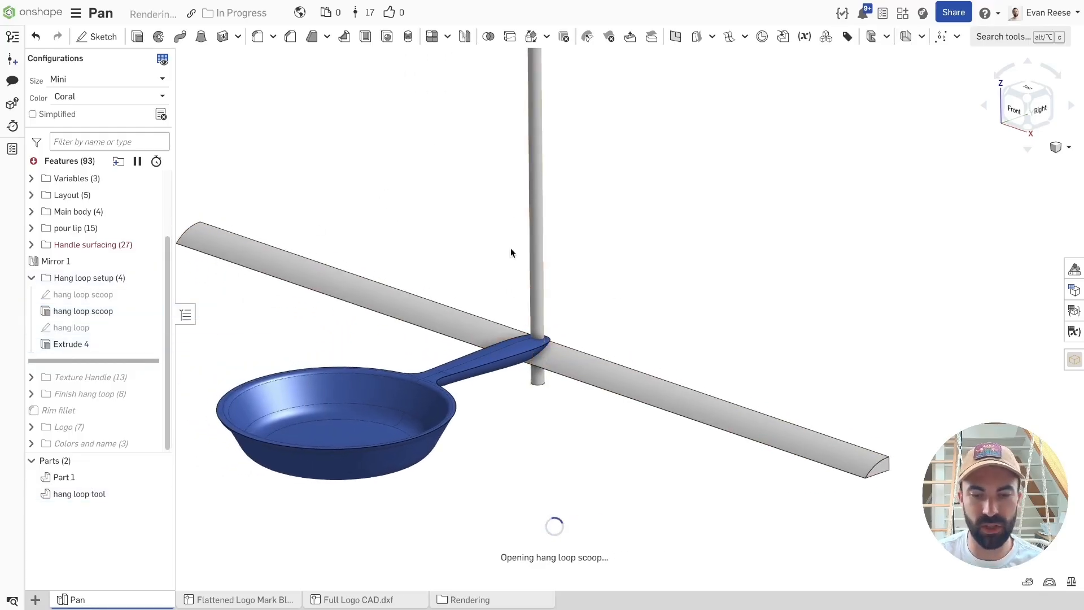
pyautogui.scroll(-3, 630, 286)
pyautogui.scroll(-3, 388, 202)
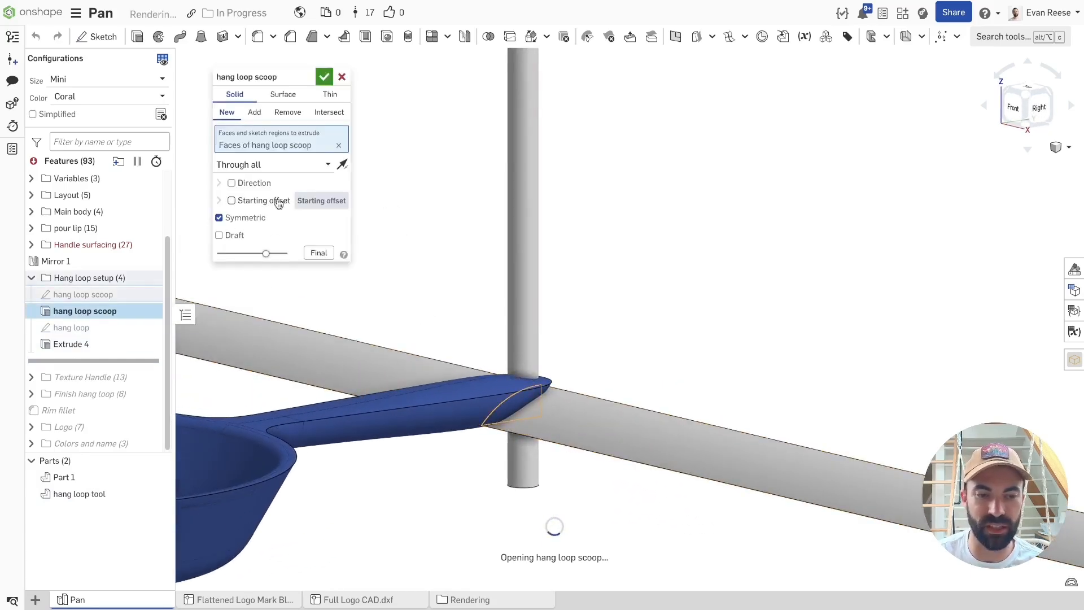
pyautogui.click(320, 79)
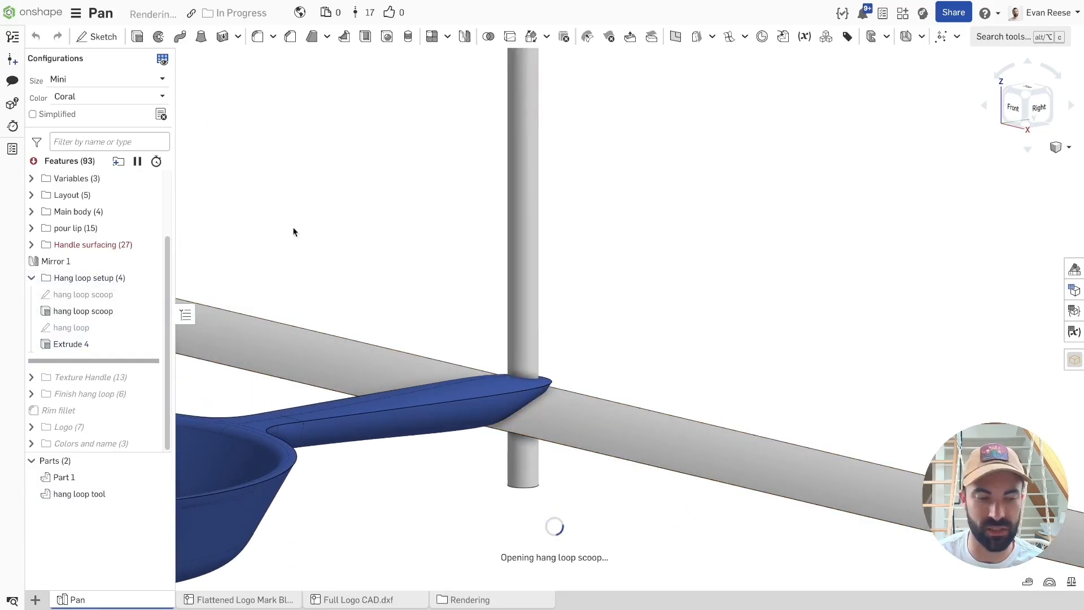
# Collapse the Hang loop setup folder and hide the hang loop tool part.
pyautogui.click(31, 277)
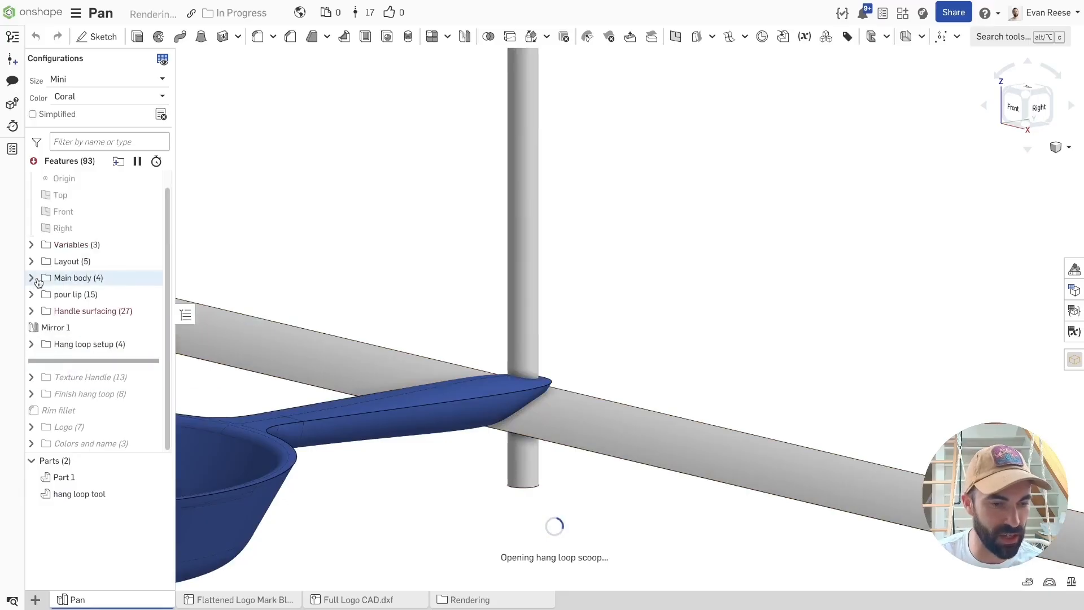
pyautogui.press('y')
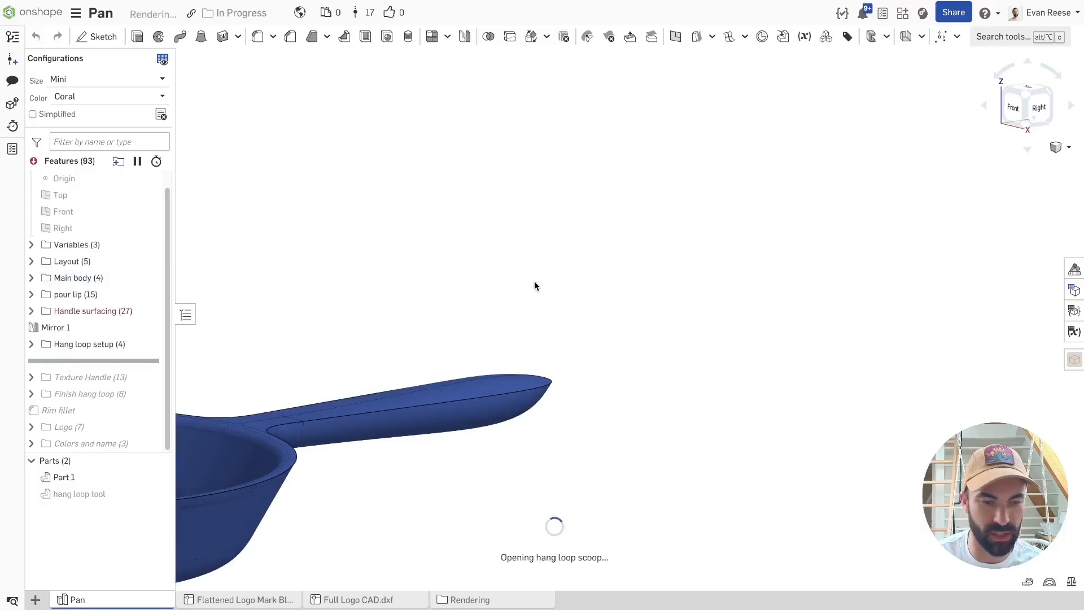
# Expand the Texture Handle folder, turn the pan to its underside, and look through the handle texture features.
pyautogui.click(31, 378)
pyautogui.scroll(-2, 89, 386)
pyautogui.moveTo(374, 471); pyautogui.dragTo(377, 438, button='right')
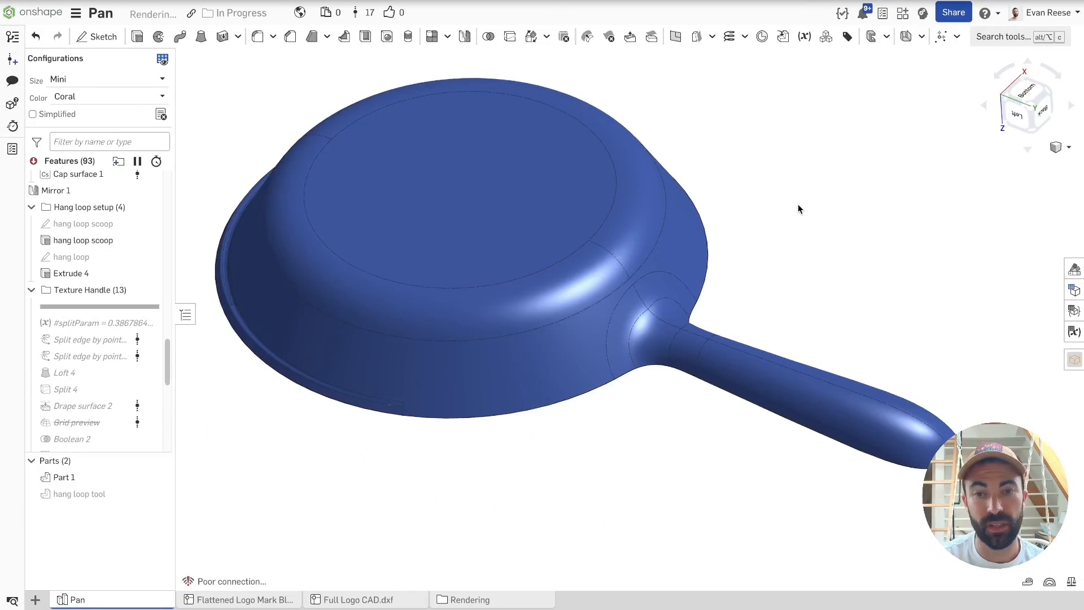
pyautogui.moveTo(798, 205); pyautogui.dragTo(804, 215, button='right')
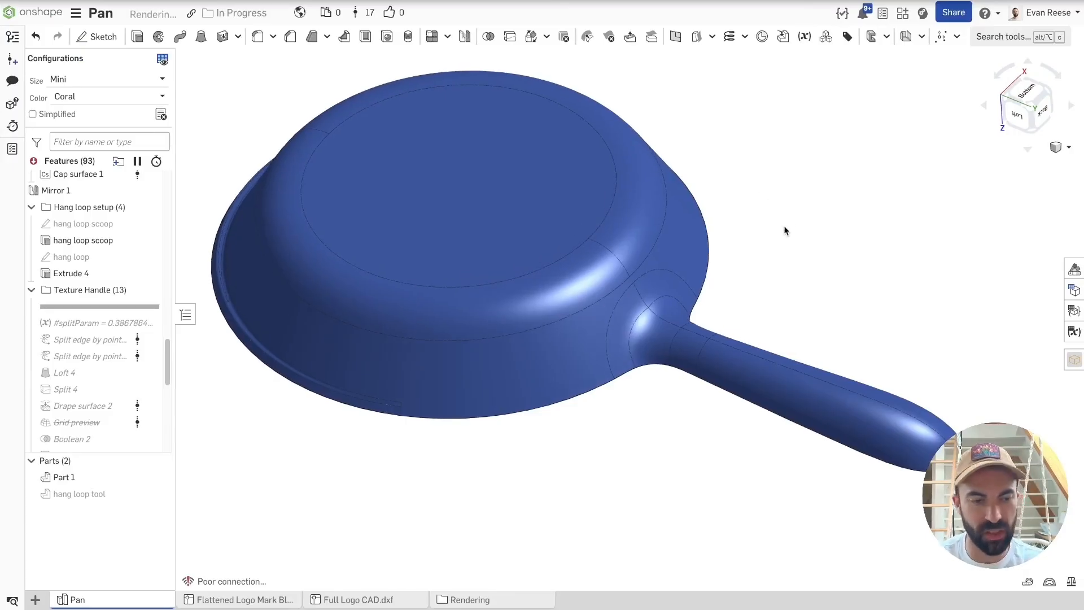
pyautogui.scroll(-3, 59, 288)
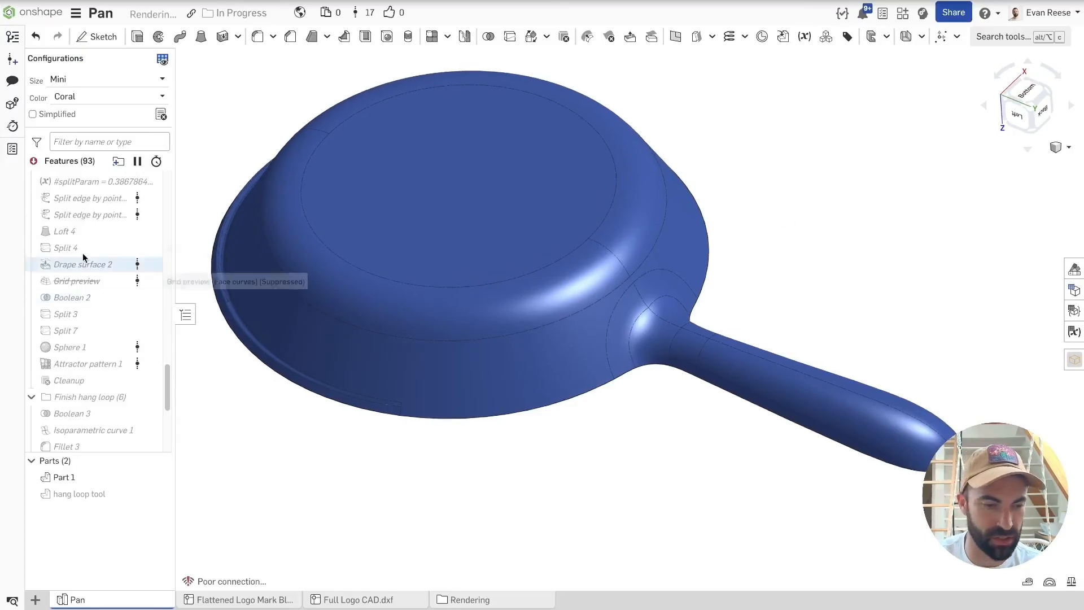
# Run a curve/surface analysis on the handle's large side face and reduce the curvature comb size to the minimum.
pyautogui.scroll(5, 849, 299)
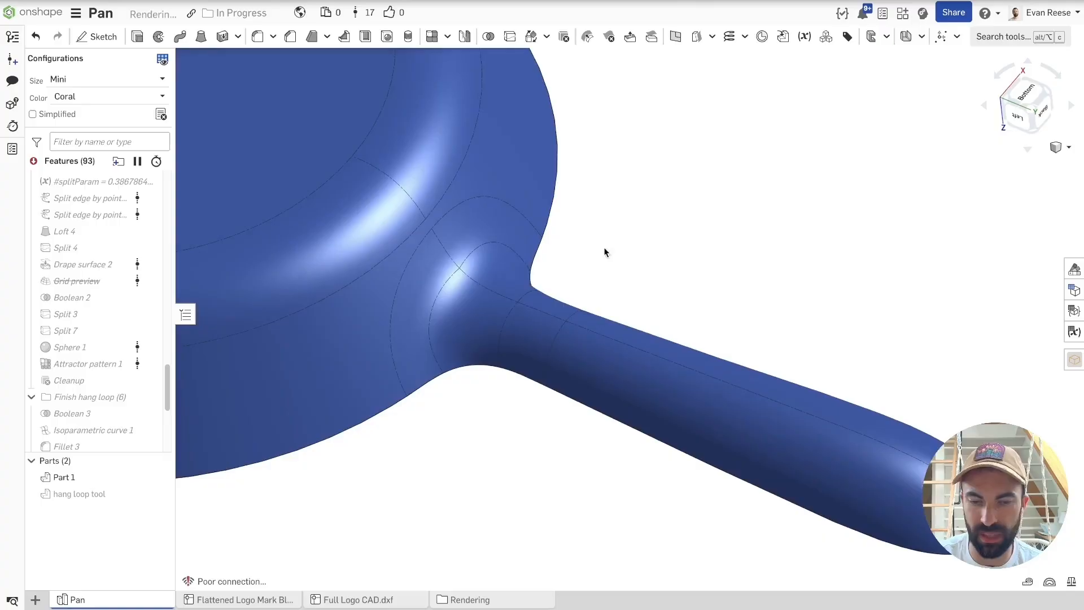
pyautogui.scroll(-2, 804, 251)
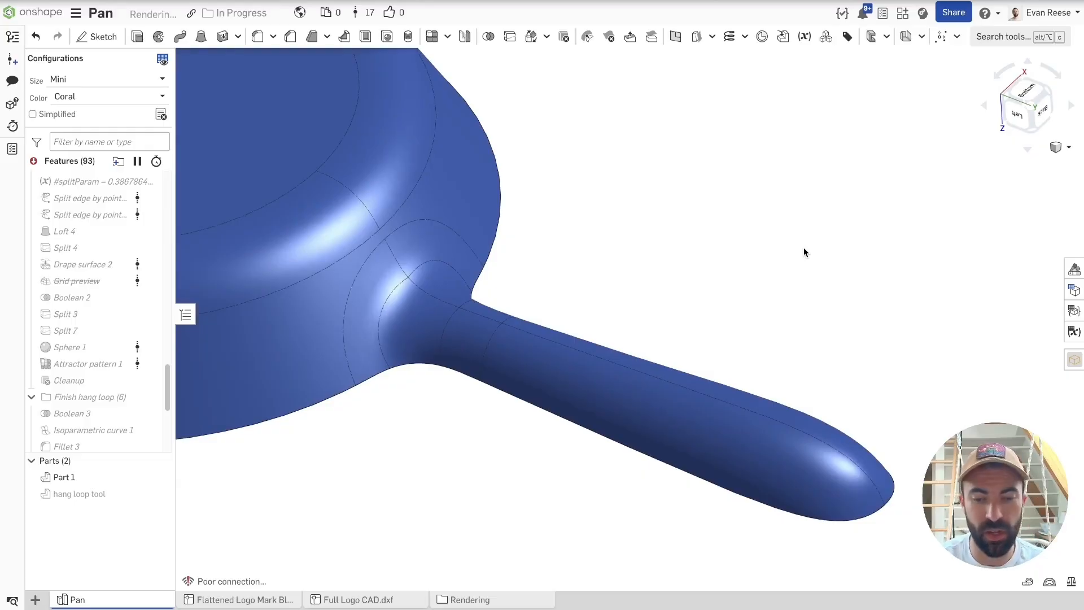
pyautogui.click(728, 469)
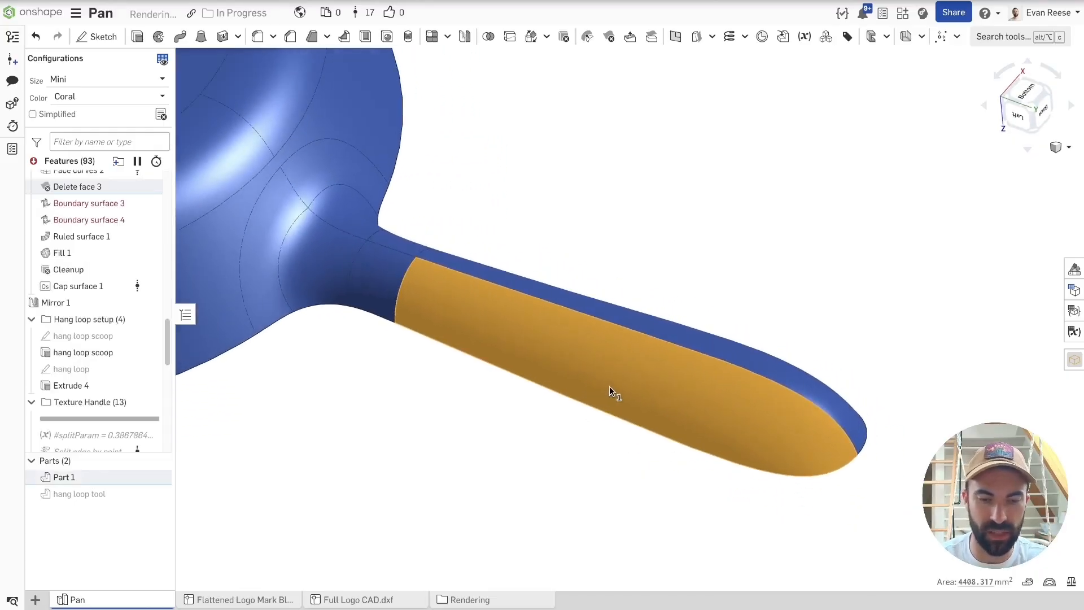
pyautogui.hotkey('shift', 'c')
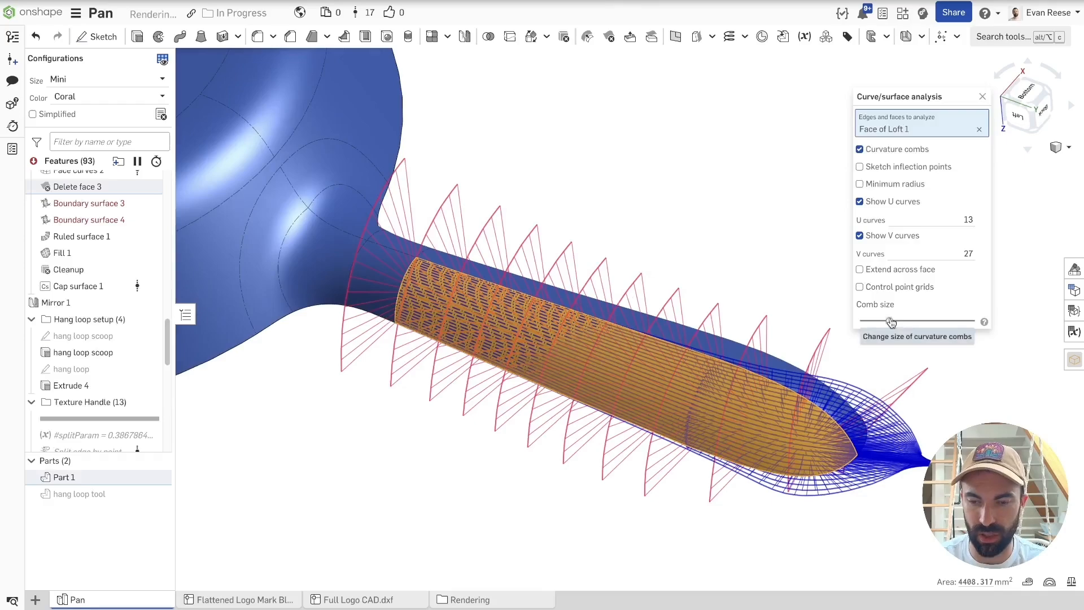
pyautogui.moveTo(892, 322); pyautogui.dragTo(809, 319)
# Set the analysis to 25 U curves and 13 V curves, and examine how they flow along the handle face.
pyautogui.click(942, 249)
pyautogui.write('13')
pyautogui.click(947, 220)
pyautogui.write('25')
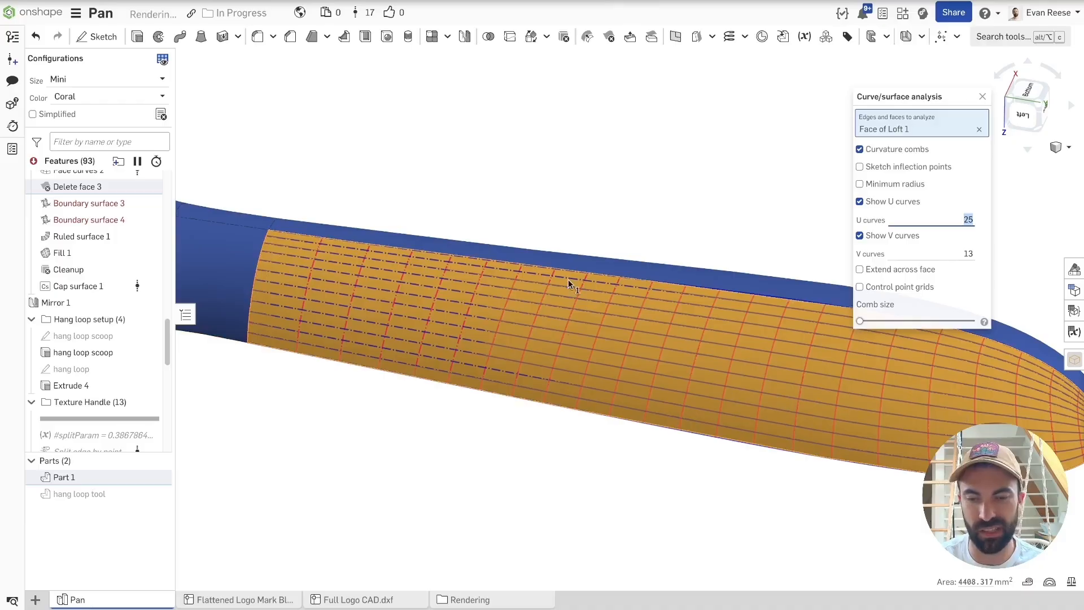
pyautogui.scroll(-1, 509, 356)
pyautogui.moveTo(509, 356); pyautogui.dragTo(411, 265, button='right')
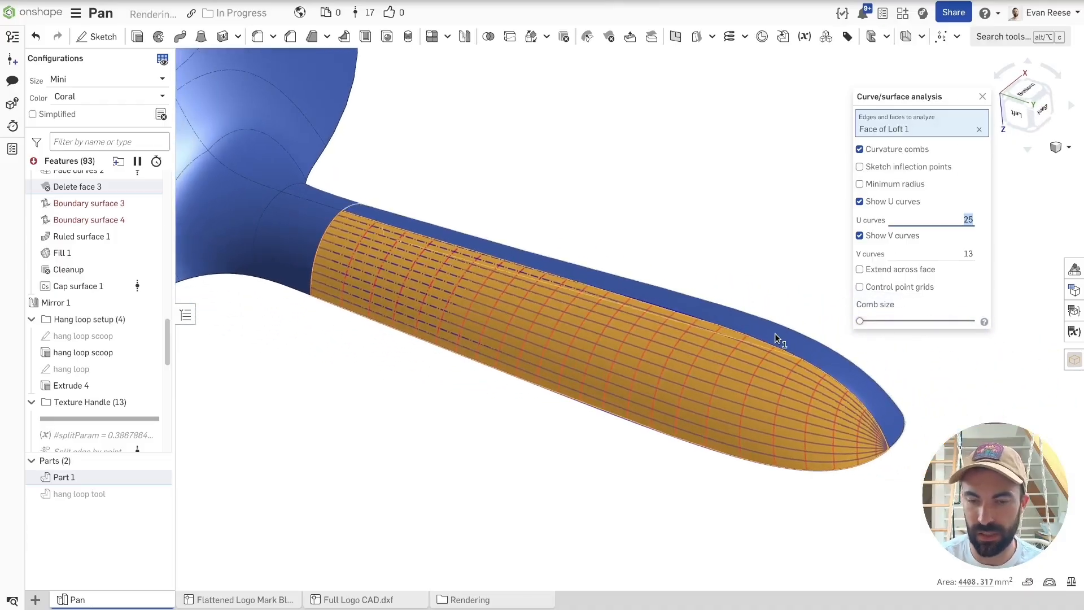
pyautogui.moveTo(513, 304); pyautogui.dragTo(700, 391, button='right')
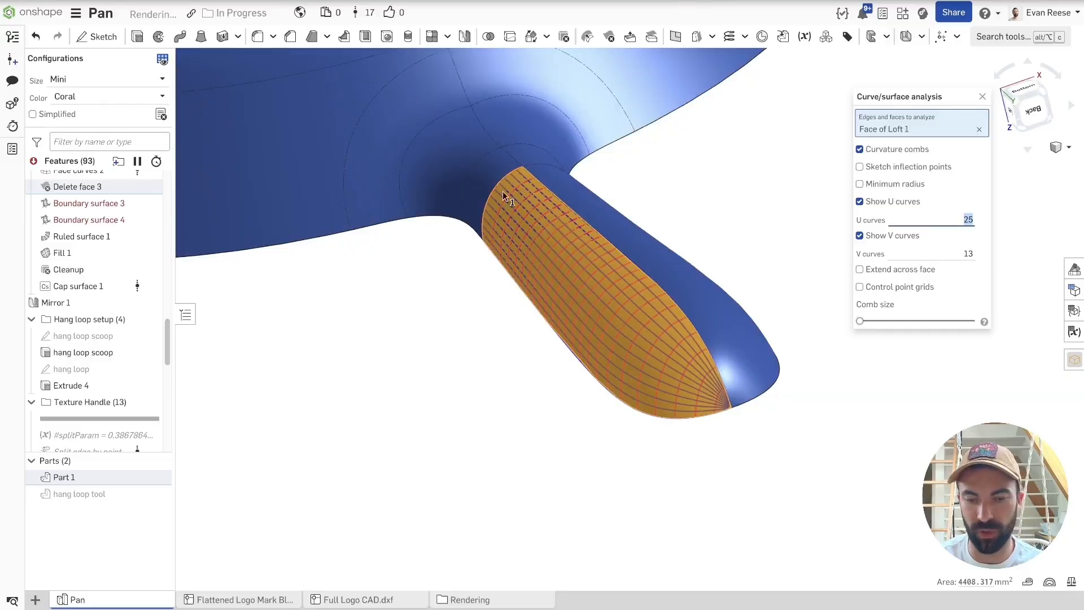
pyautogui.click(983, 97)
# Inspect the separate faces that make up the handle and its blend into the pan wall by selecting them together.
pyautogui.click(541, 240)
pyautogui.click(659, 246)
pyautogui.click(498, 163)
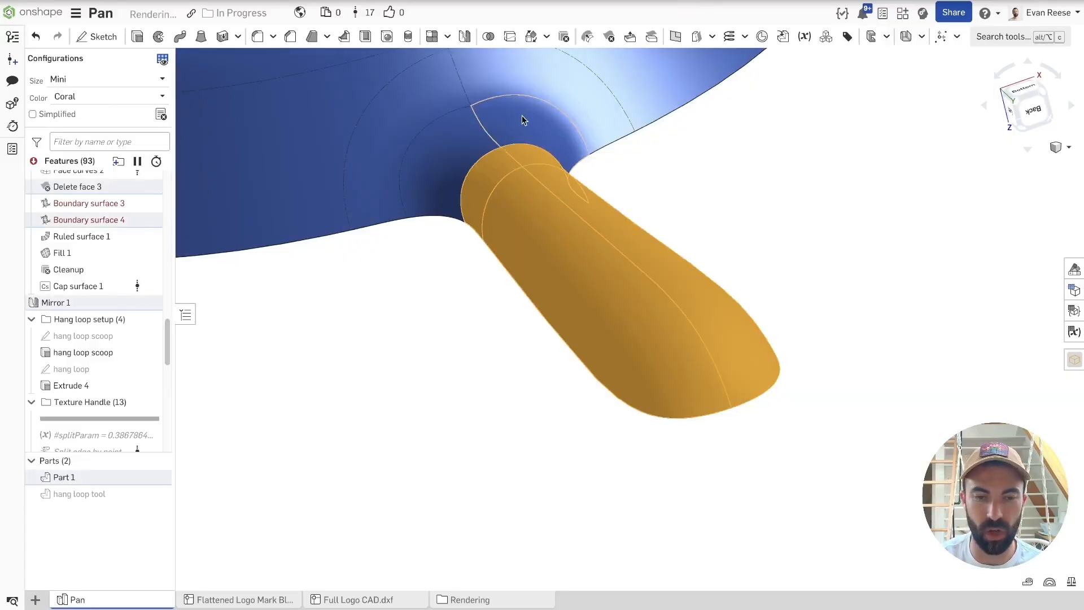
pyautogui.click(484, 77)
pyautogui.moveTo(484, 78); pyautogui.dragTo(541, 197, button='right')
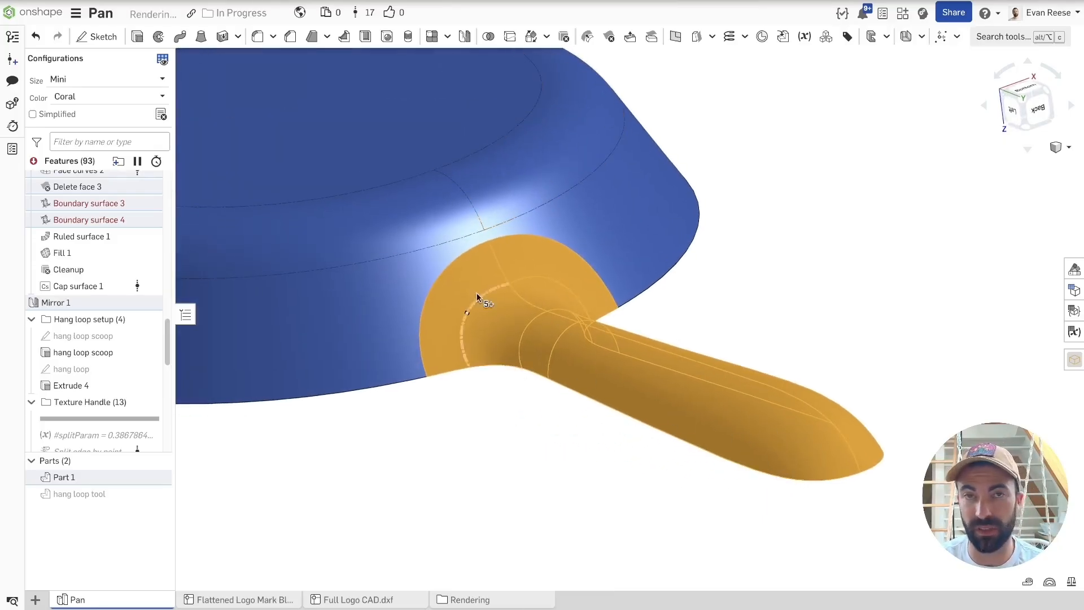
pyautogui.click(845, 308)
# Roll the model forward to just after the second split edge by point feature in the Texture Handle folder.
pyautogui.scroll(-5, 113, 339)
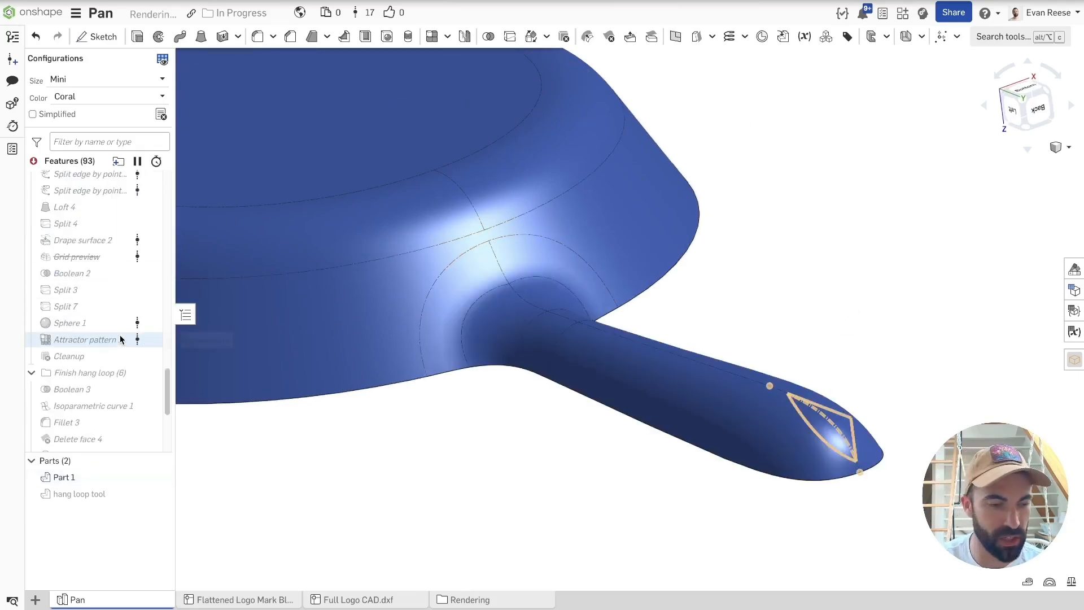
pyautogui.scroll(2, 99, 292)
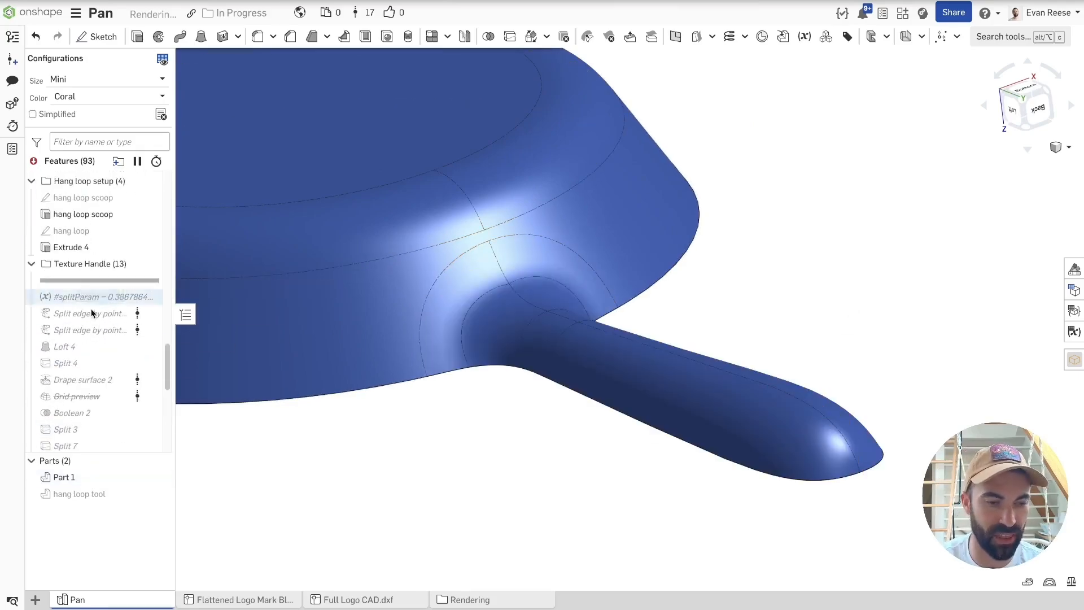
pyautogui.rightClick(93, 333)
pyautogui.click(149, 444)
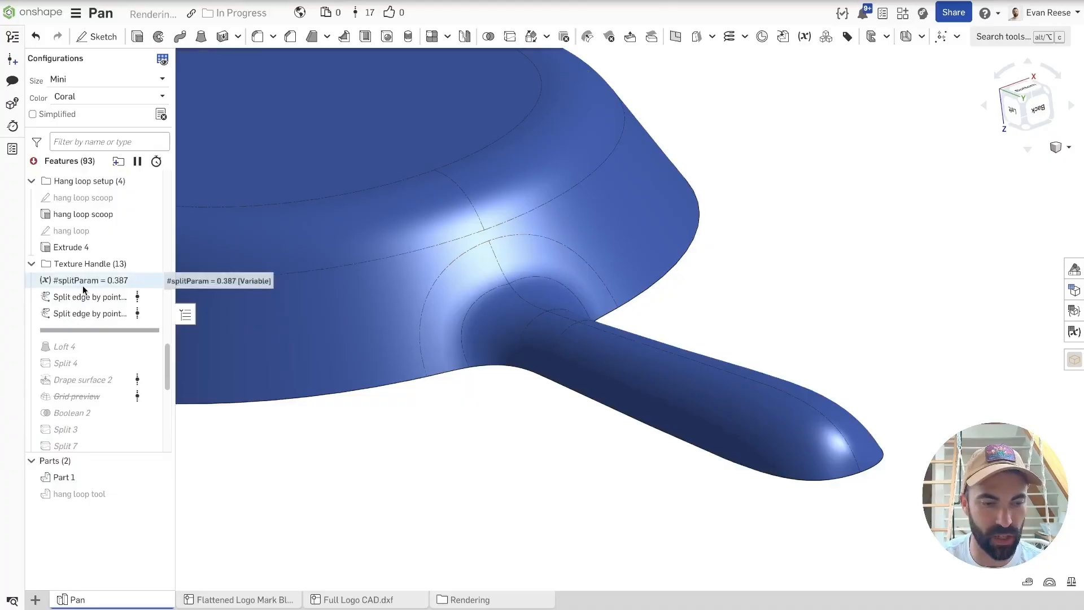
# Inspect the split edge segments around the handle's tip and along its lower edge.
pyautogui.scroll(2, 787, 476)
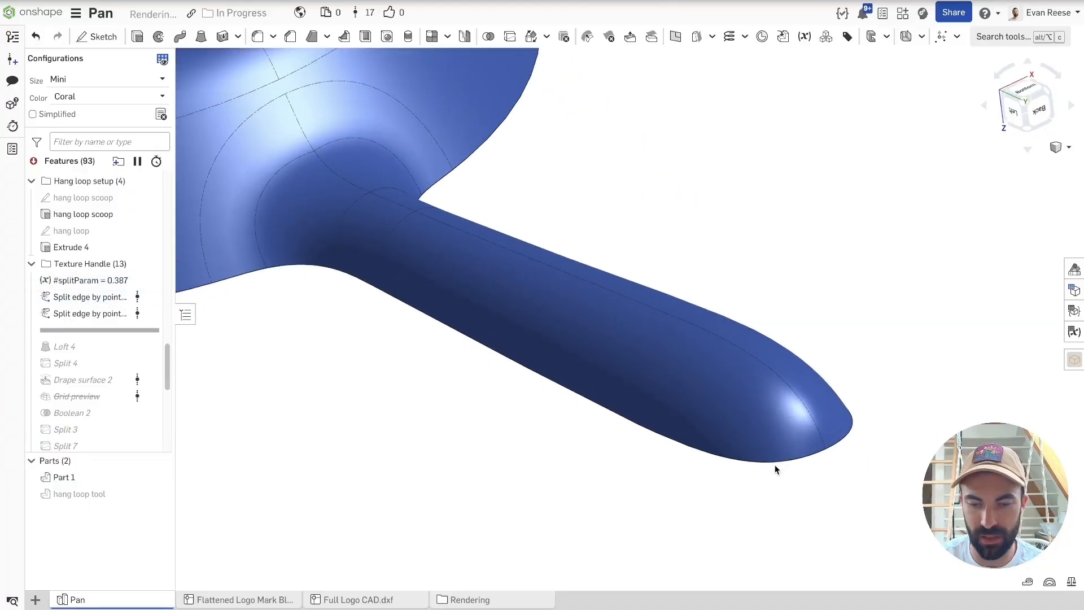
pyautogui.click(718, 456)
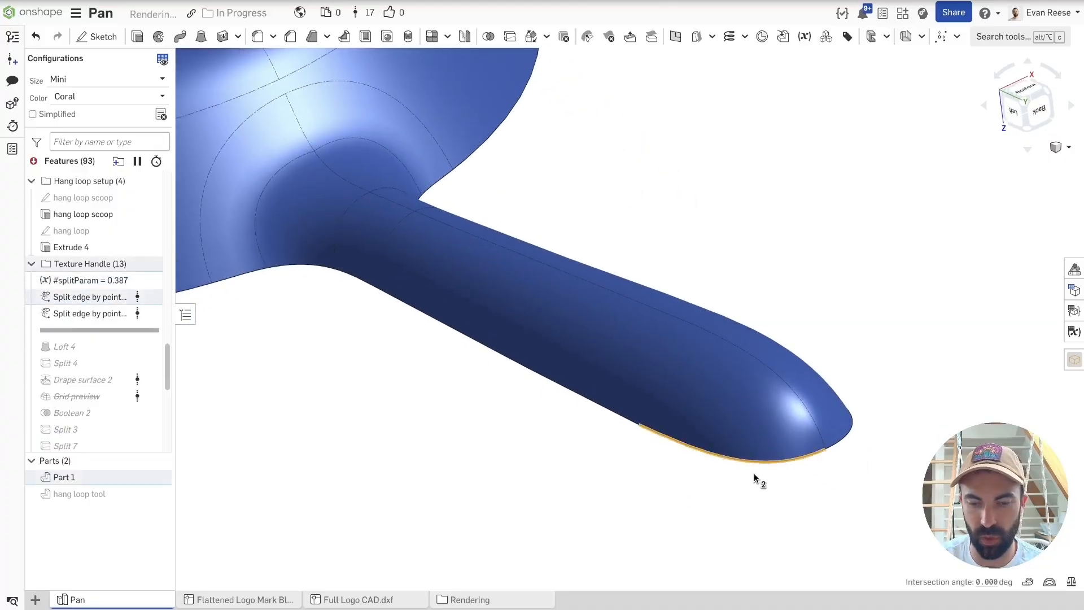
pyautogui.click(770, 503)
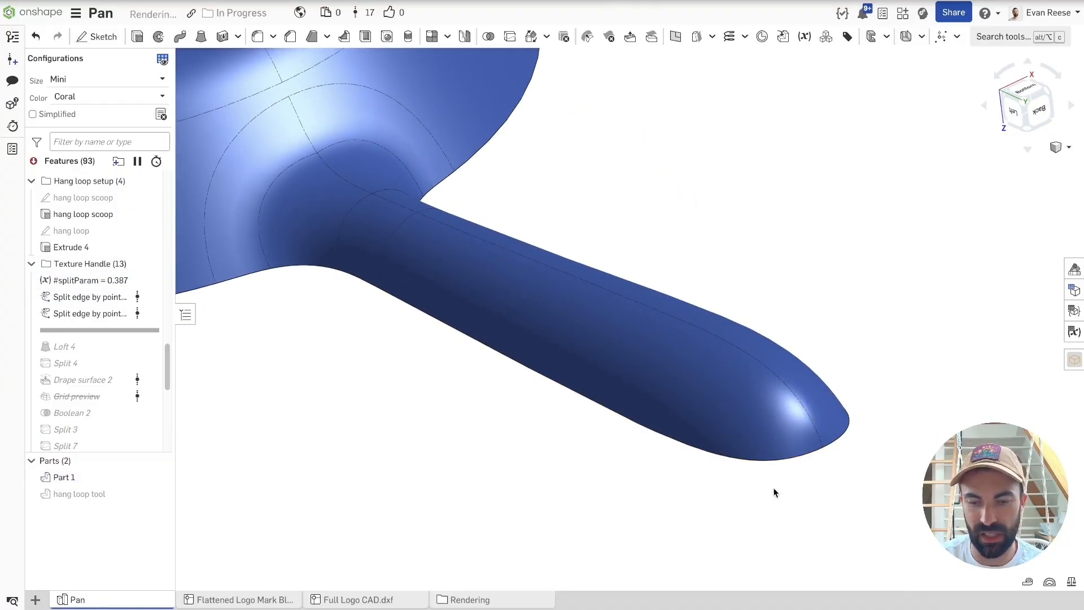
pyautogui.click(822, 449)
pyautogui.click(820, 476)
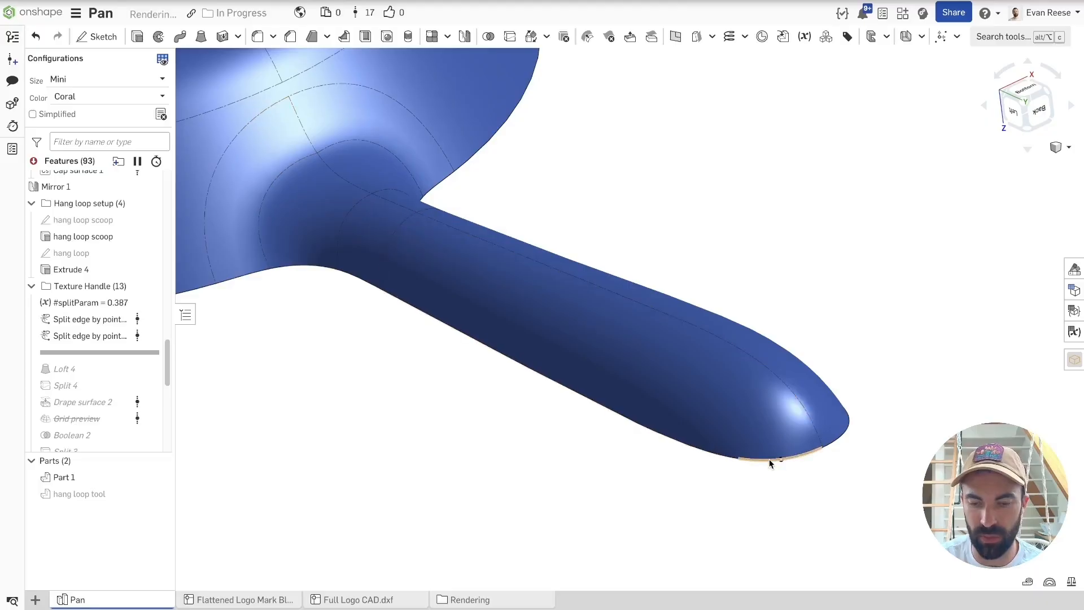
pyautogui.click(825, 447)
pyautogui.scroll(-3, 828, 444)
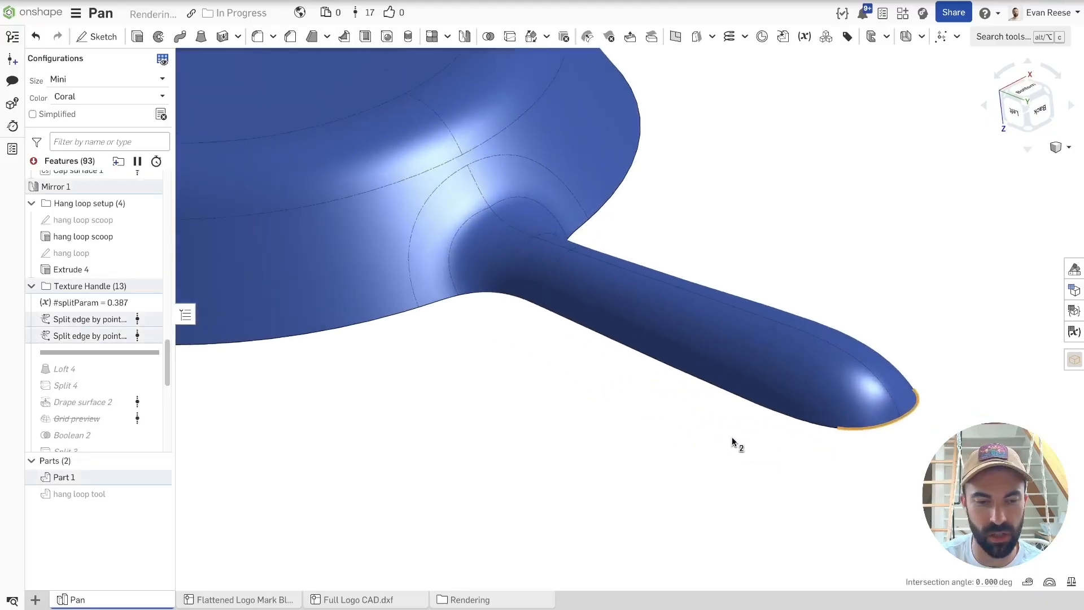
pyautogui.click(539, 276)
pyautogui.click(487, 406)
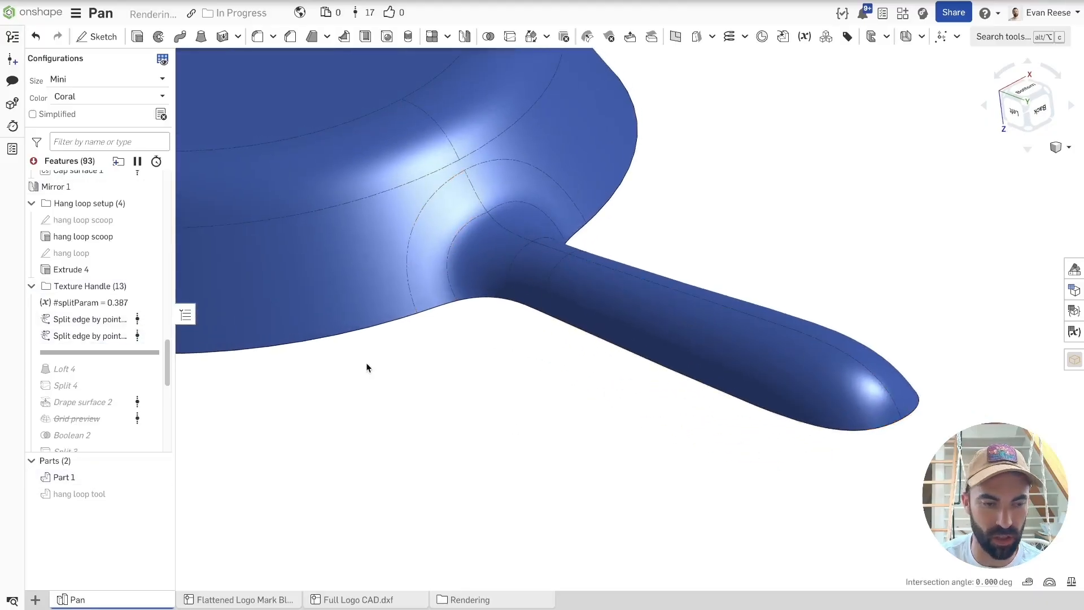
# Roll the model forward to include Loft 4 and select the lofted surface covering the handle.
pyautogui.moveTo(115, 352); pyautogui.dragTo(113, 369)
pyautogui.moveTo(511, 446); pyautogui.dragTo(733, 330, button='right')
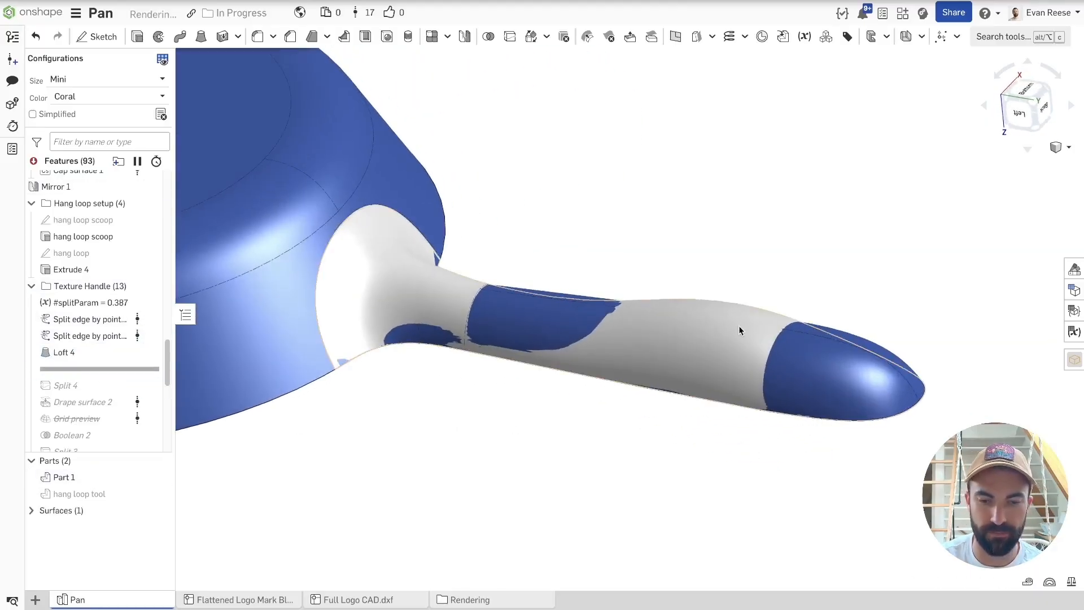
pyautogui.click(708, 236)
pyautogui.click(709, 317)
# Analyze the Loft 4 face with minimum comb size and examine its U and V curves around the handle's tip.
pyautogui.hotkey('shift', 'c')
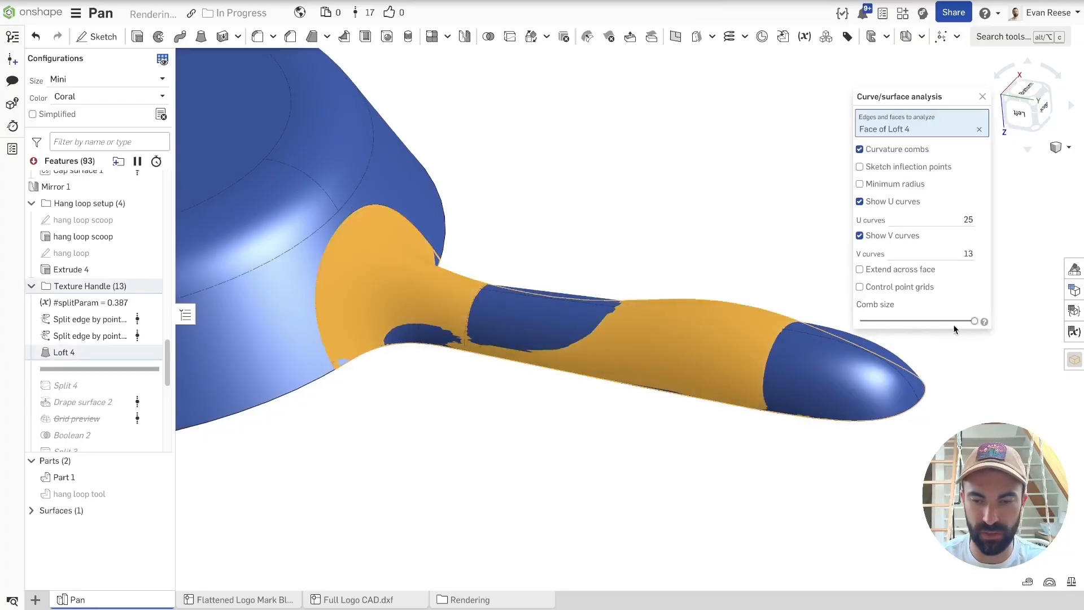
pyautogui.moveTo(897, 321); pyautogui.dragTo(829, 322)
pyautogui.moveTo(799, 312); pyautogui.dragTo(650, 186, button='right')
pyautogui.scroll(-5, 647, 186)
pyautogui.scroll(8, 649, 187)
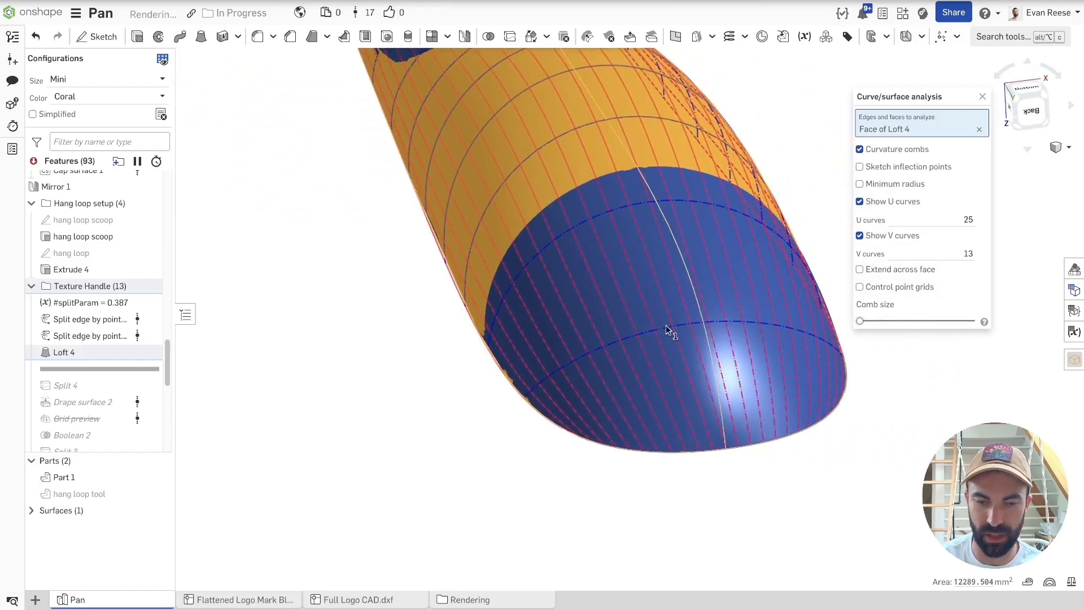
pyautogui.moveTo(594, 368); pyautogui.dragTo(655, 450, button='right')
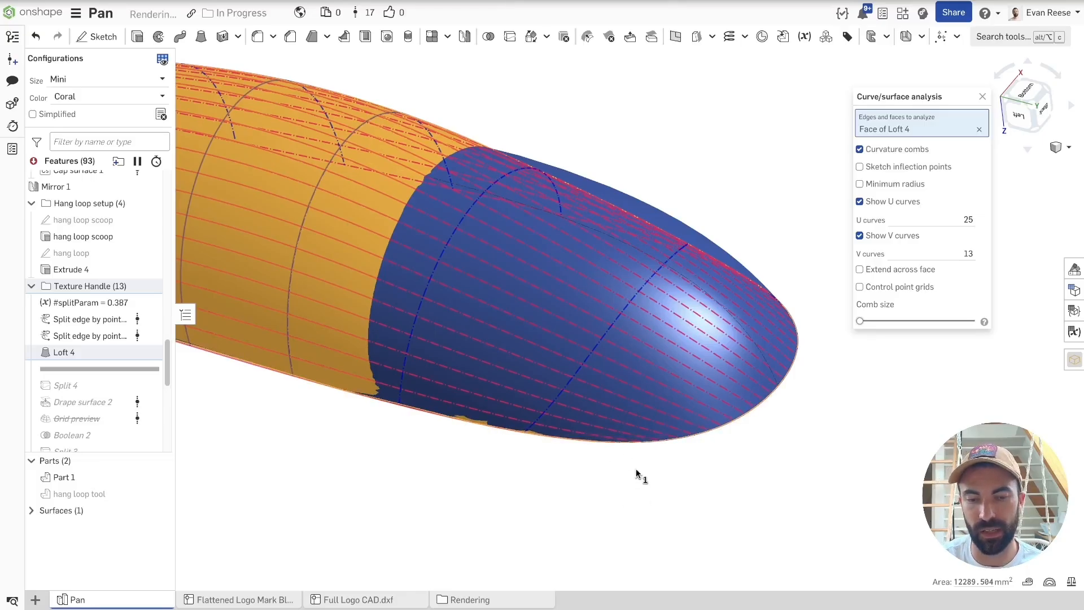
pyautogui.click(983, 96)
# Roll the model forward to include Split 4.
pyautogui.scroll(-2, 878, 228)
pyautogui.scroll(-3, 877, 228)
pyautogui.moveTo(878, 229); pyautogui.dragTo(847, 178, button='right')
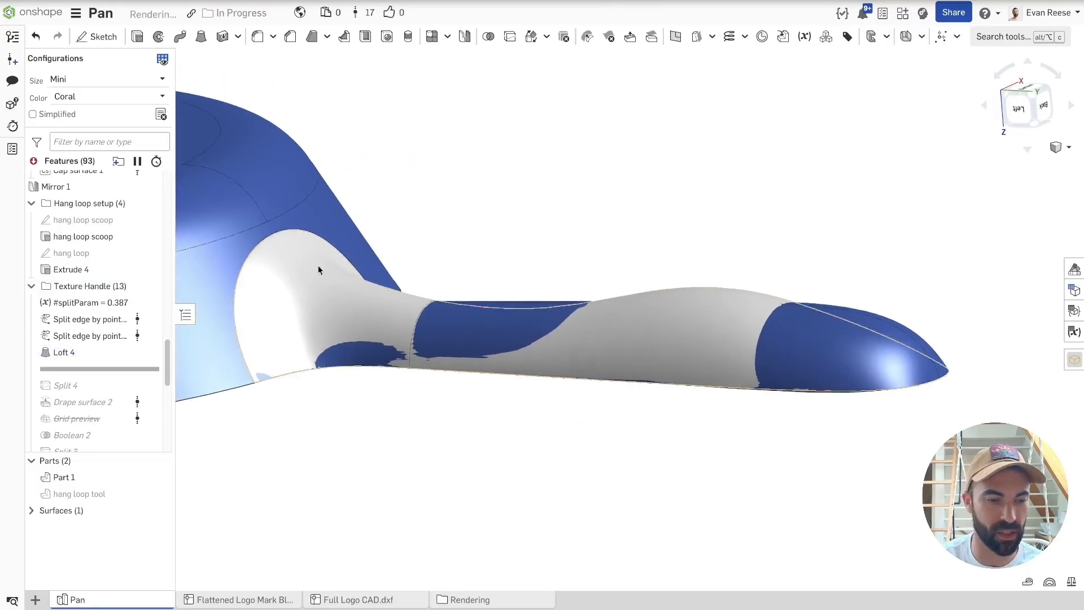
pyautogui.moveTo(72, 404); pyautogui.dragTo(71, 411)
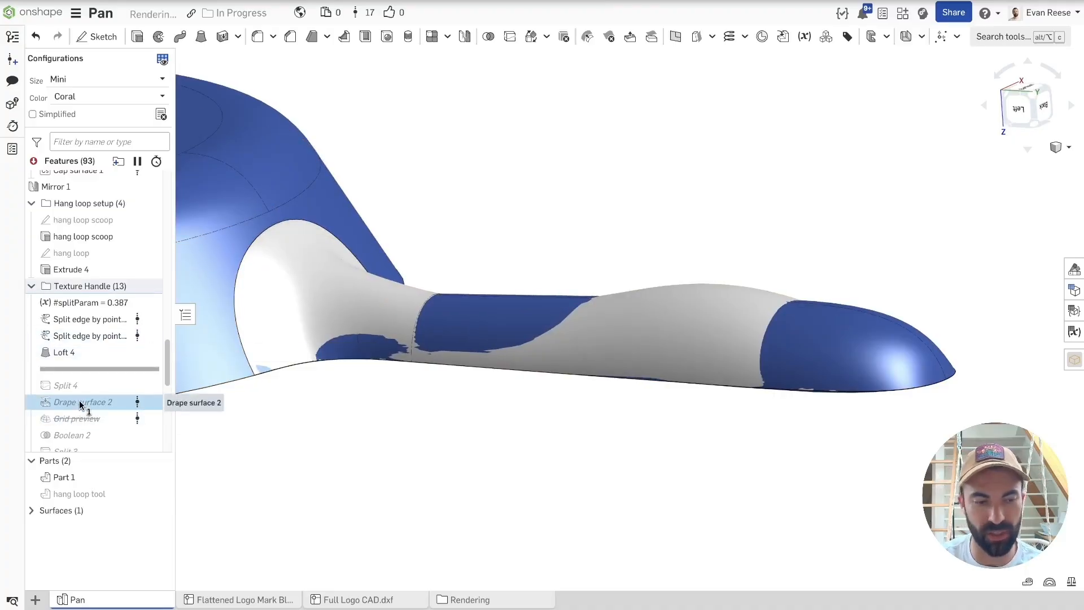
pyautogui.click(314, 474)
pyautogui.moveTo(53, 368); pyautogui.dragTo(54, 386)
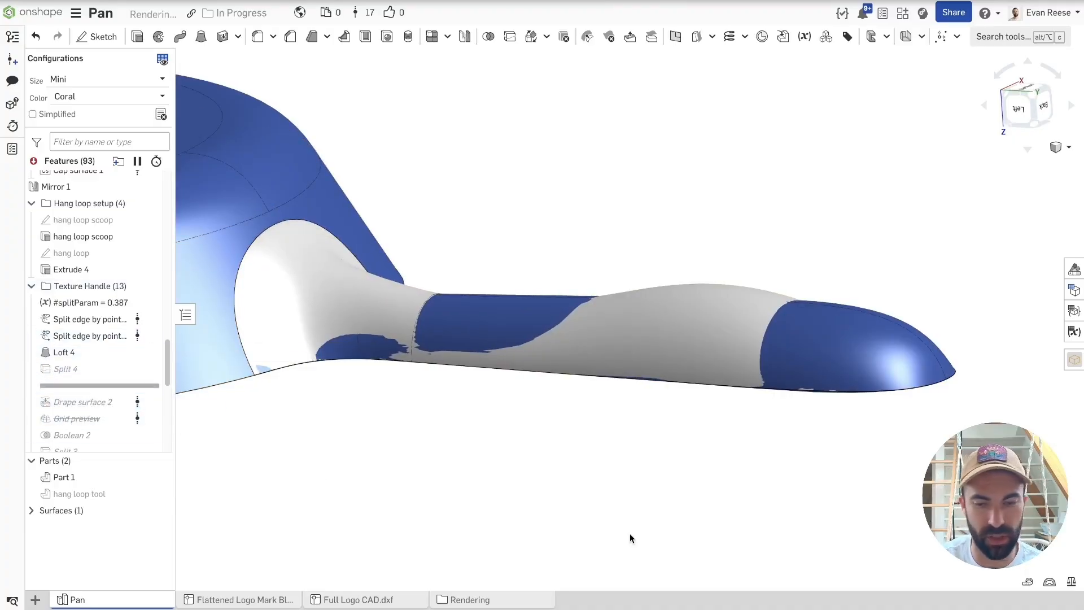
# Inspect the lower edges where the handle blend meets the pan, beside the trimmed loft surface.
pyautogui.click(267, 364)
pyautogui.click(625, 464)
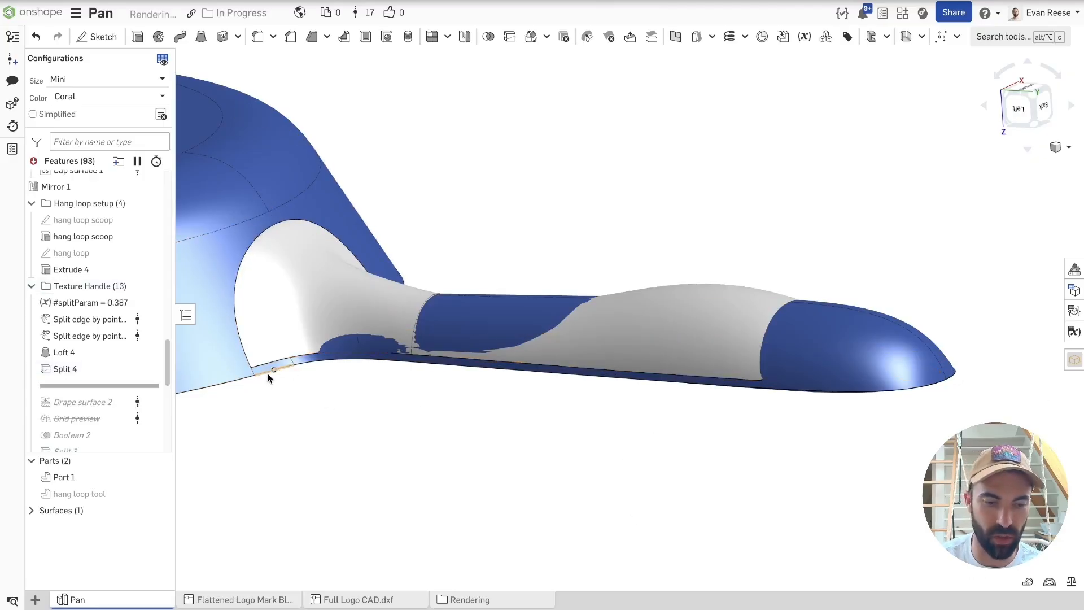
pyautogui.click(273, 373)
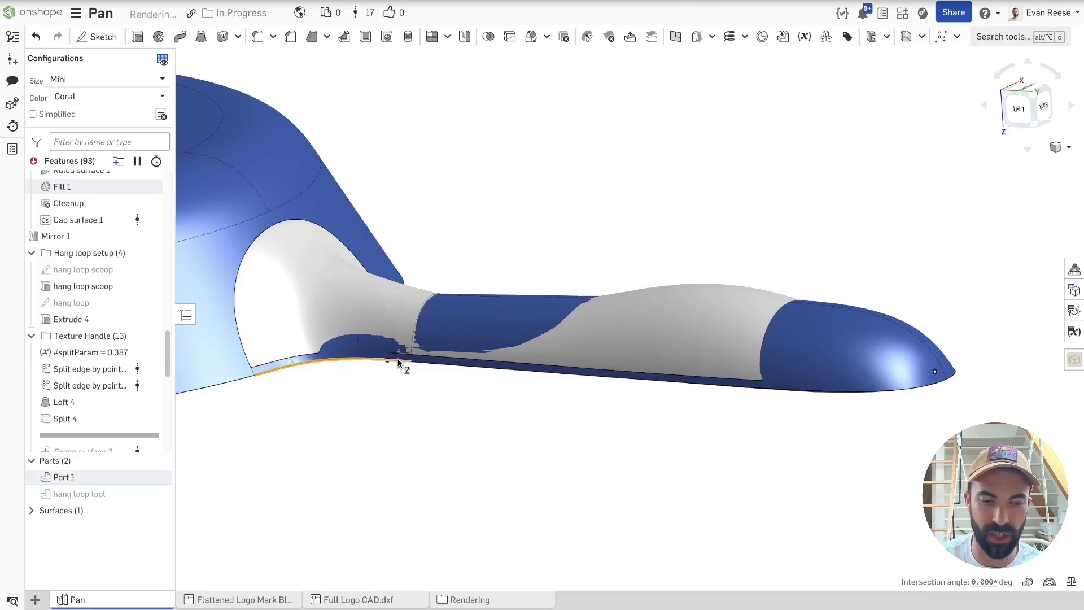
pyautogui.click(527, 432)
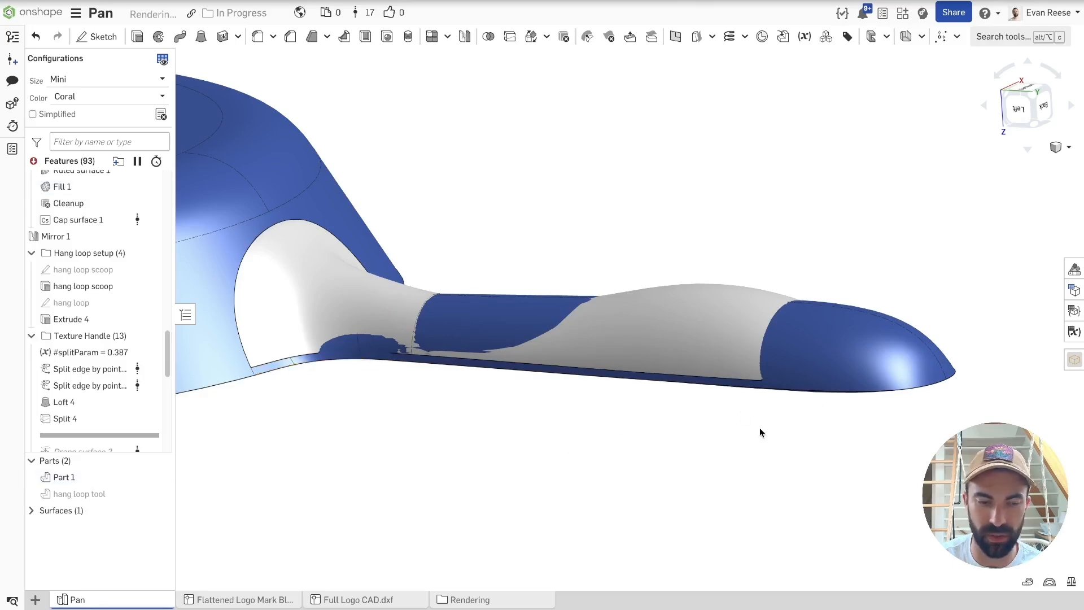
# Roll the model forward to include Drape surface 2.
pyautogui.scroll(1, 565, 434)
pyautogui.scroll(-3, 87, 382)
pyautogui.rightClick(72, 305)
pyautogui.click(116, 423)
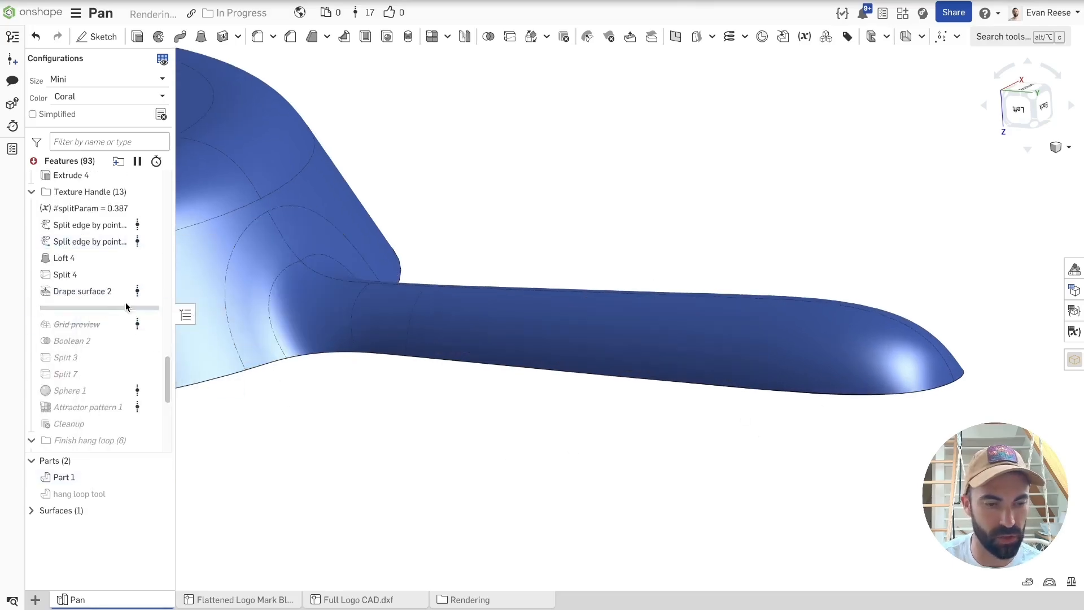
# Open Drape surface 2 for editing and examine the loft surface draped over the handle.
pyautogui.doubleClick(87, 291)
pyautogui.moveTo(700, 273); pyautogui.dragTo(757, 237, button='right')
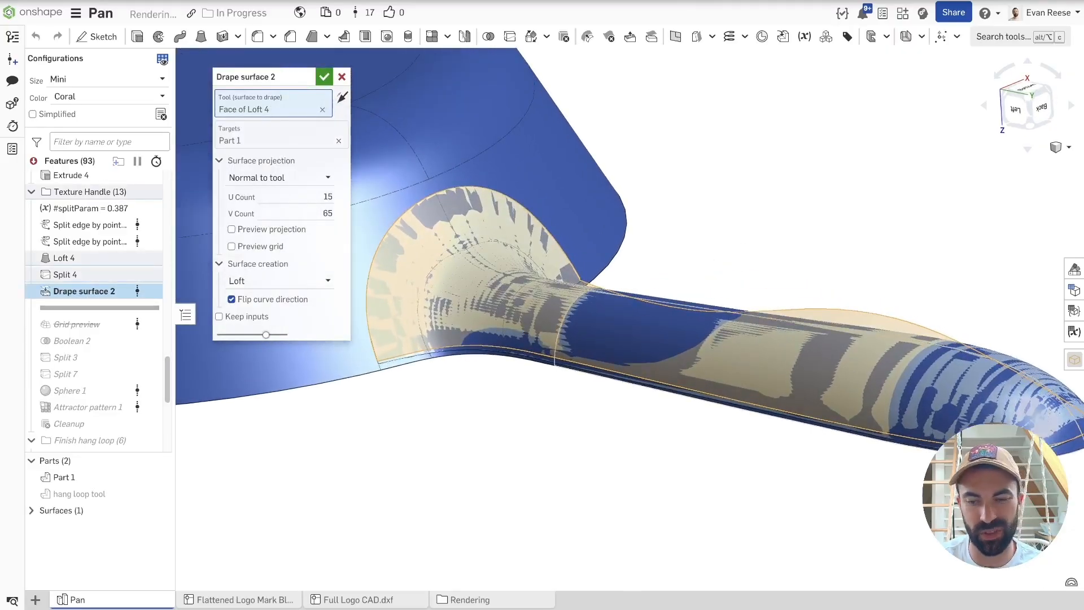
pyautogui.scroll(-2, 508, 242)
pyautogui.moveTo(975, 378); pyautogui.dragTo(999, 382, button='right')
pyautogui.moveTo(528, 266); pyautogui.dragTo(847, 347, button='right')
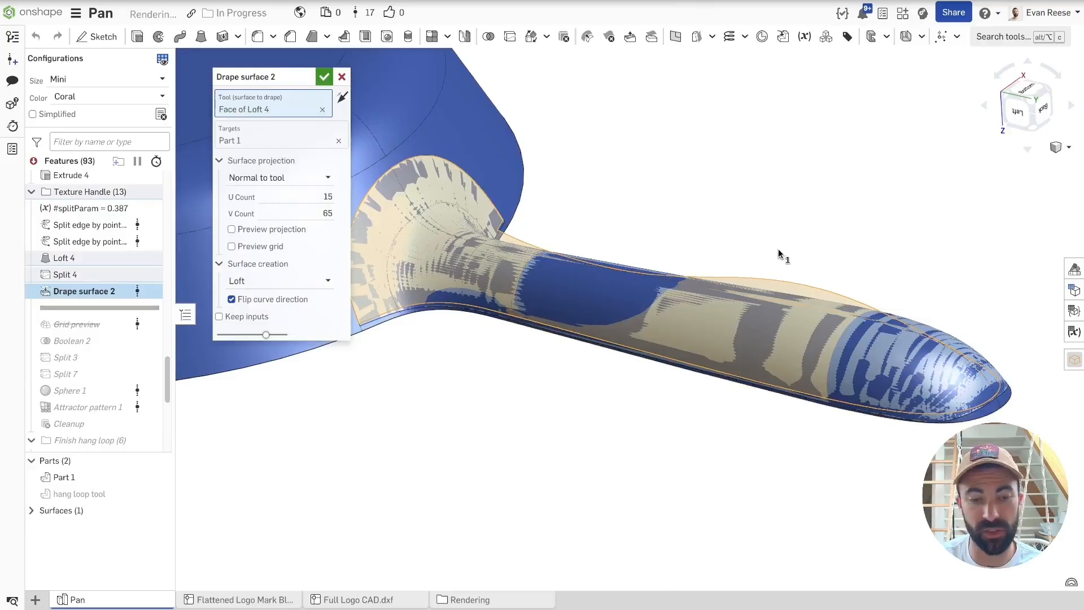
# Turn on the grid preview for Drape surface 2 and choose Loft as the surface creation method.
pyautogui.click(233, 246)
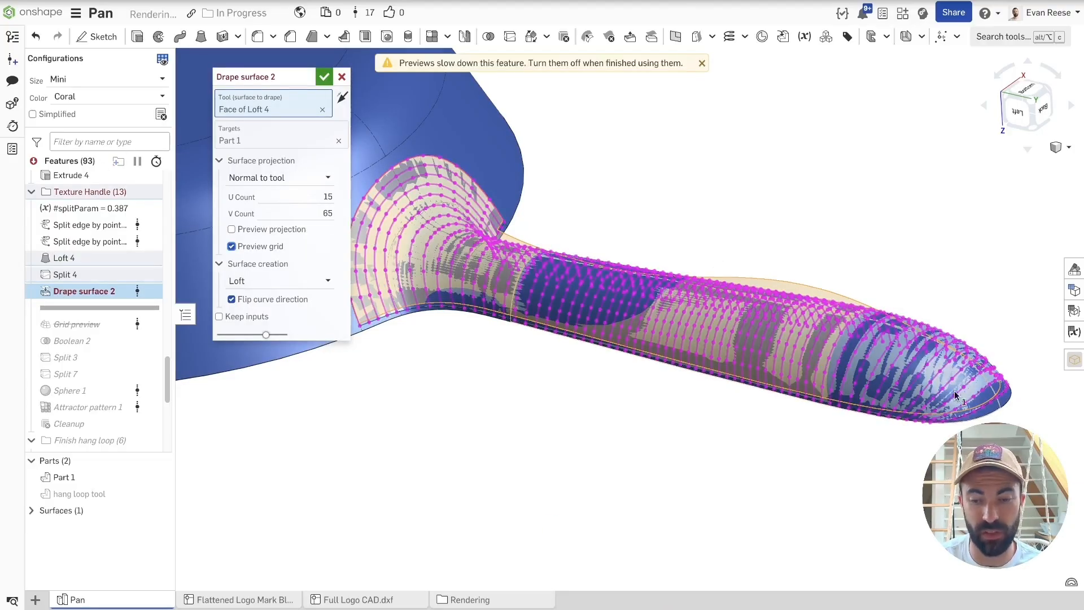
pyautogui.click(272, 140)
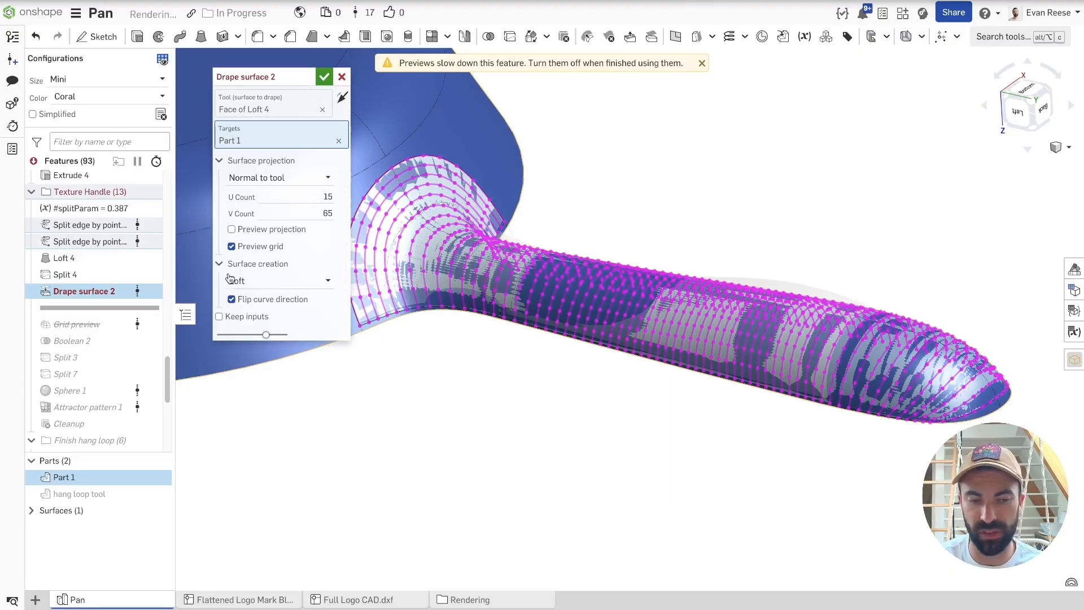
pyautogui.click(249, 283)
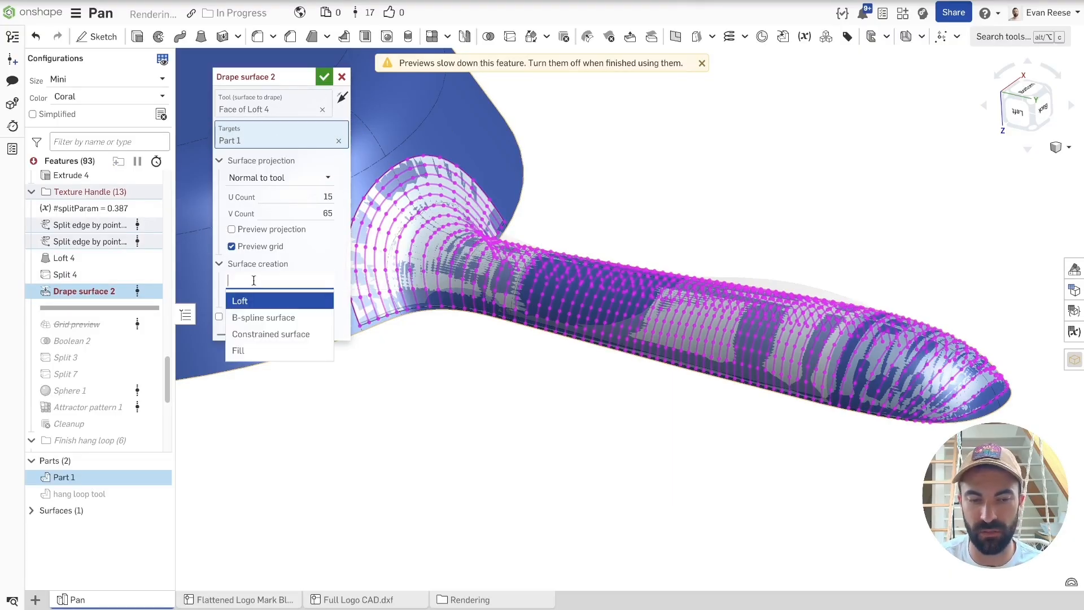
pyautogui.click(254, 300)
pyautogui.moveTo(516, 398); pyautogui.dragTo(519, 402, button='right')
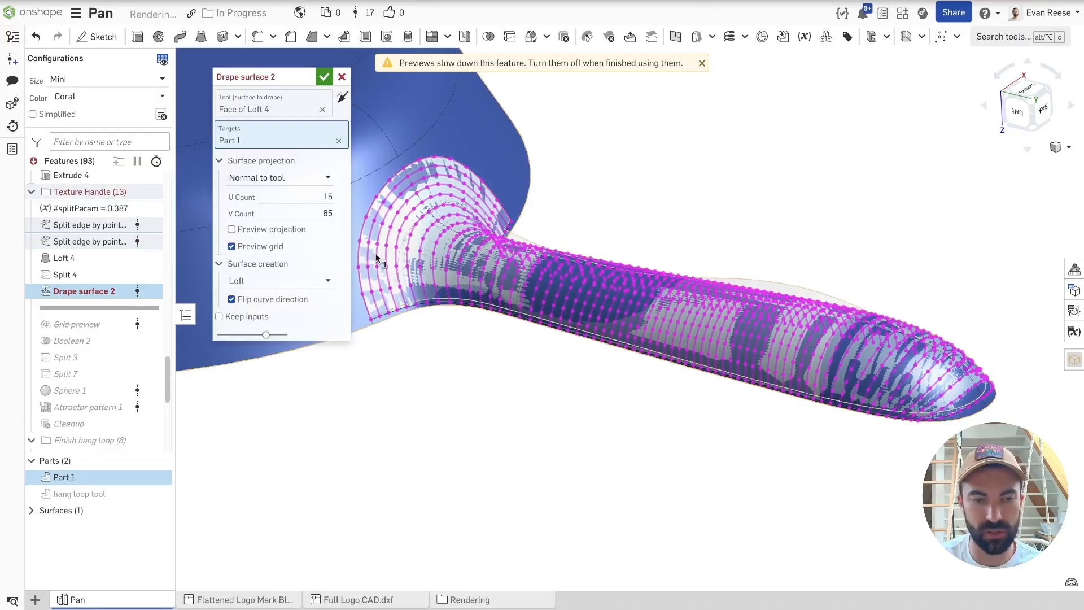
# Examine the previewed grid of the draped surface along the handle, its tip and the blend into the pan.
pyautogui.scroll(5, 799, 500)
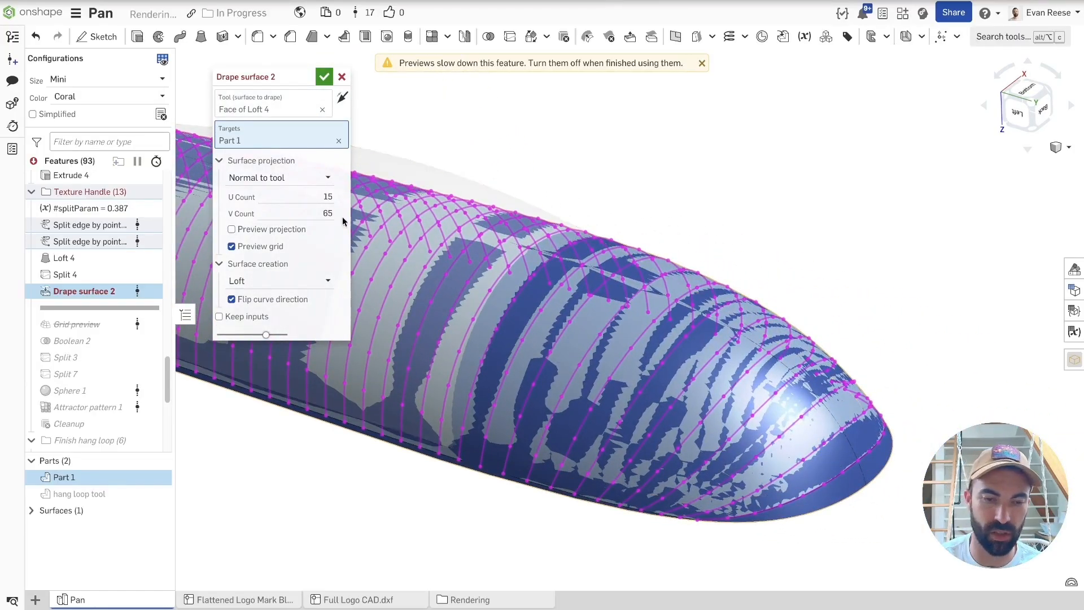
pyautogui.scroll(-2, 598, 360)
pyautogui.moveTo(610, 363); pyautogui.dragTo(943, 389, button='middle')
pyautogui.scroll(-2, 666, 293)
pyautogui.scroll(-3, 570, 212)
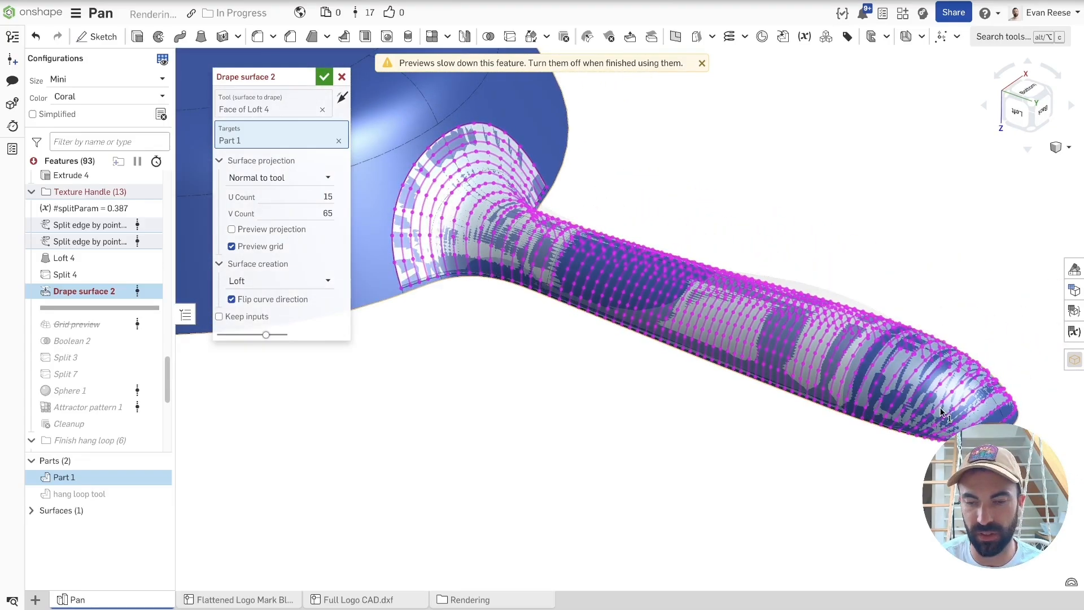
pyautogui.scroll(1, 654, 379)
pyautogui.scroll(-1, 626, 439)
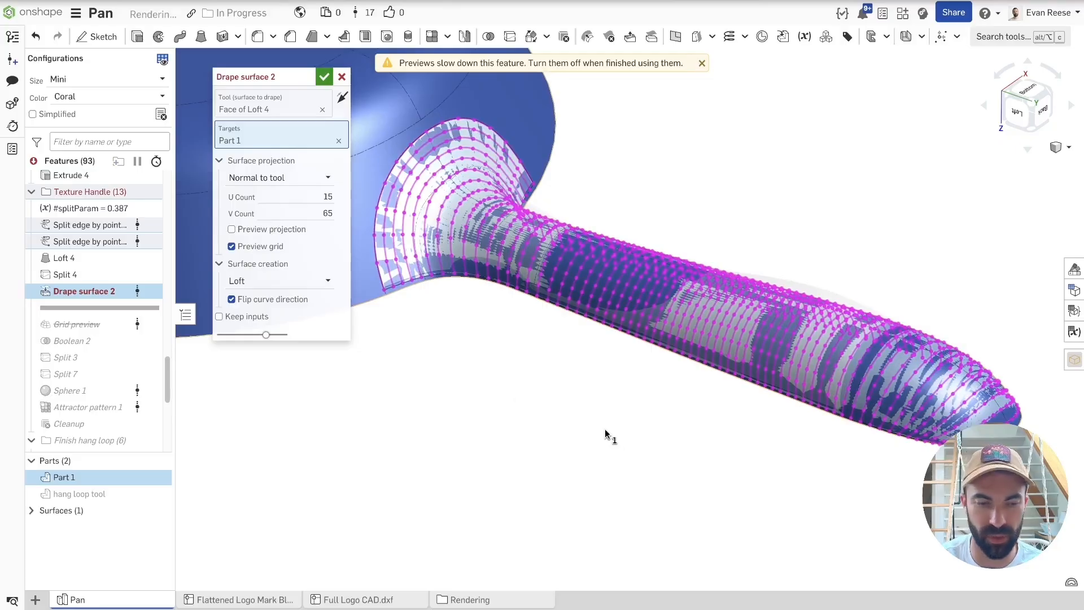
# Turn off the grid preview for Drape surface 2 and accept the feature.
pyautogui.click(233, 246)
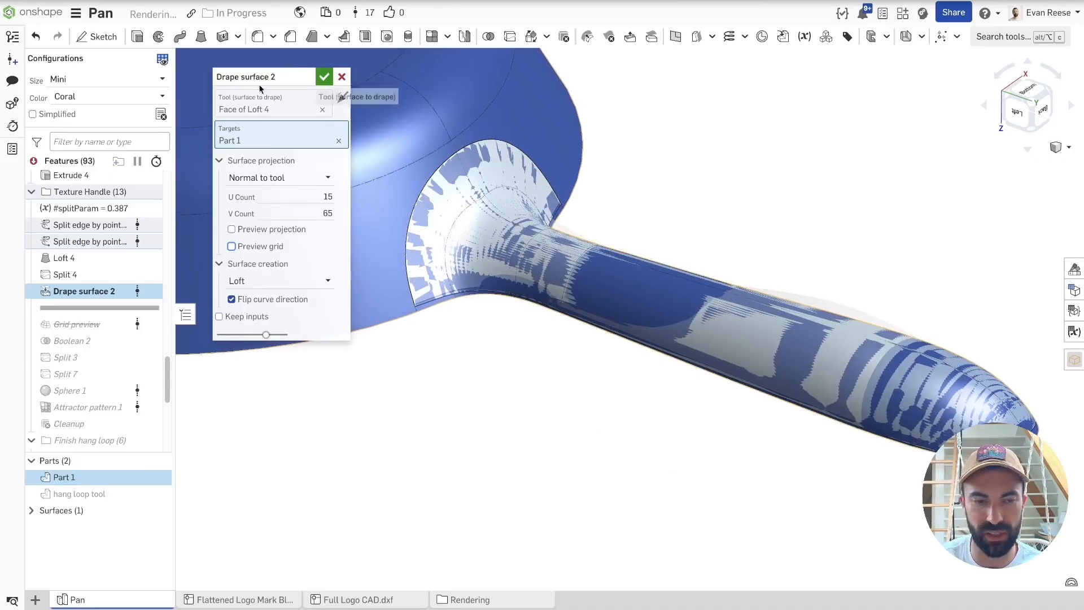
pyautogui.click(325, 79)
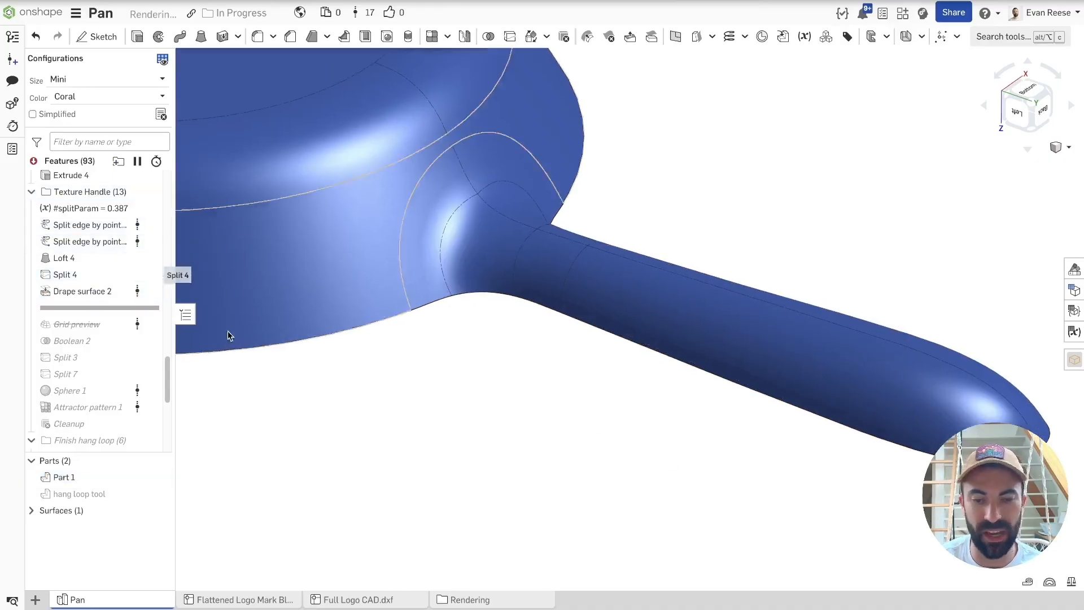
# Show the draped surface together with the pan body on the handle.
pyautogui.moveTo(447, 479); pyautogui.dragTo(440, 431, button='right')
pyautogui.scroll(-1, 93, 299)
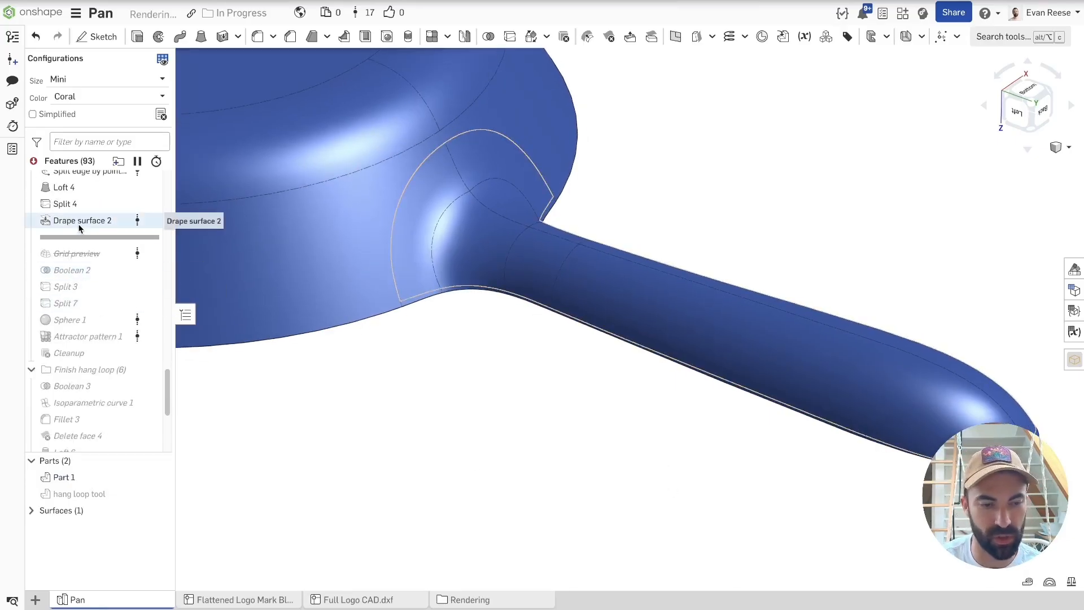
pyautogui.click(158, 511)
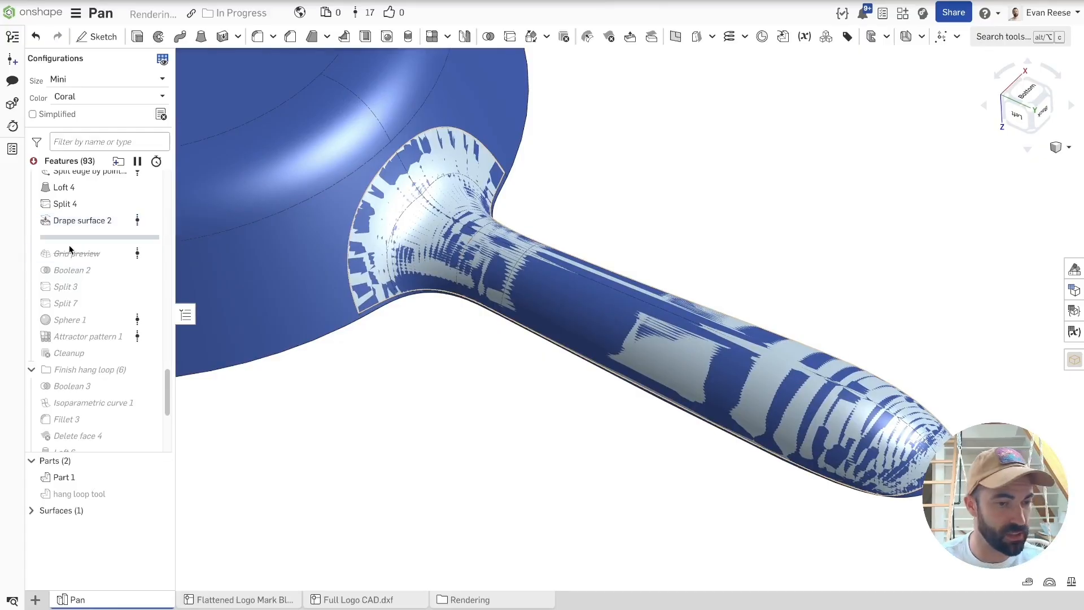
# Roll the model forward to include the Grid preview feature and unsuppress it.
pyautogui.rightClick(82, 256)
pyautogui.click(506, 478)
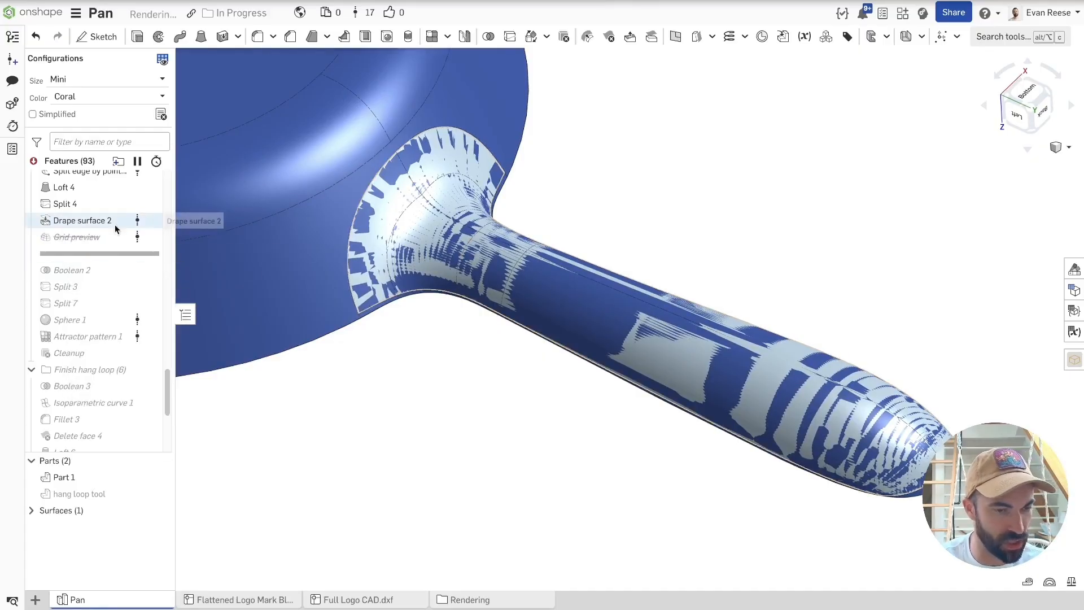
pyautogui.click(31, 235)
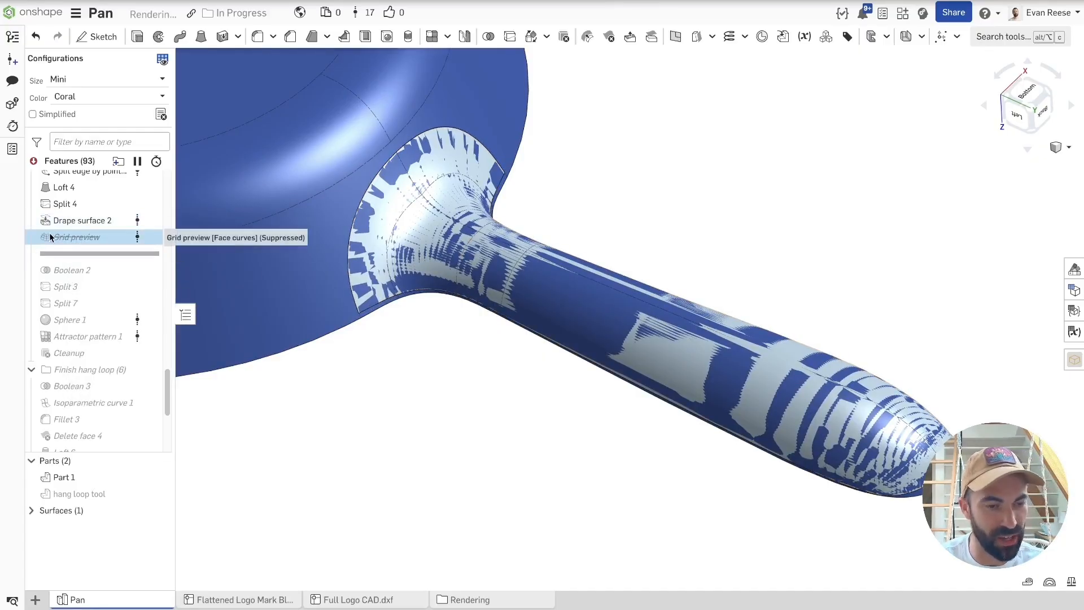
pyautogui.rightClick(49, 238)
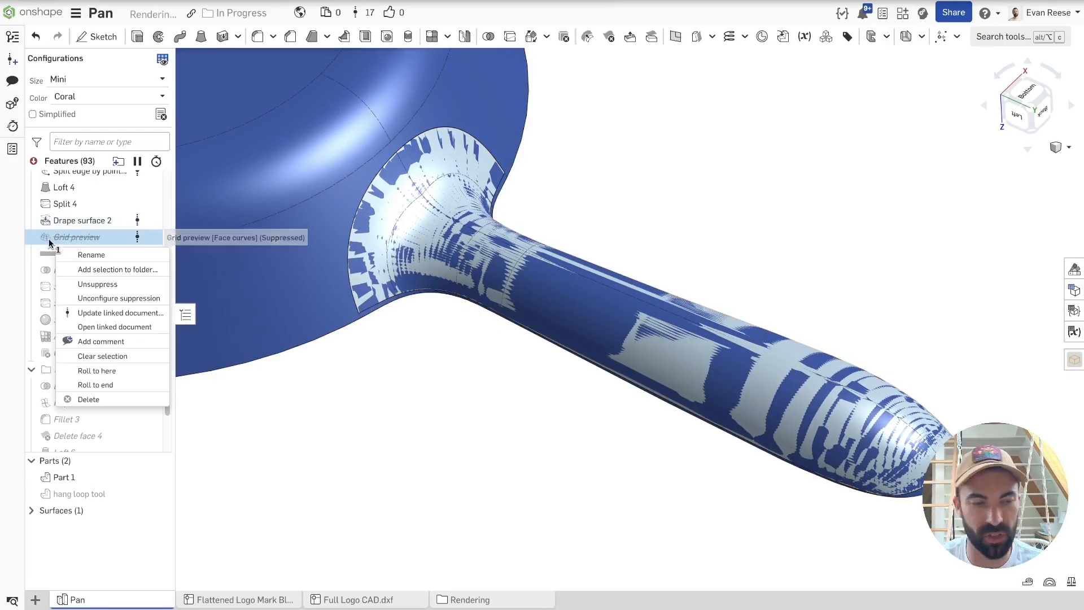
pyautogui.click(98, 284)
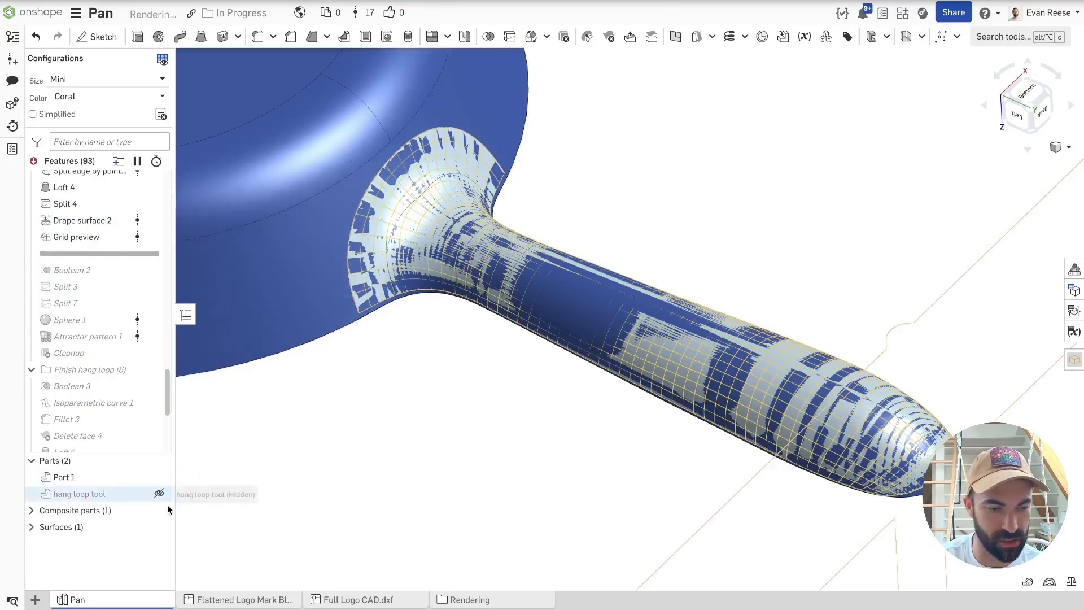
# Hide Part 1 and the surface so only the grid curves of the handle are displayed.
pyautogui.click(159, 477)
pyautogui.click(159, 527)
pyautogui.moveTo(382, 507); pyautogui.dragTo(429, 471, button='right')
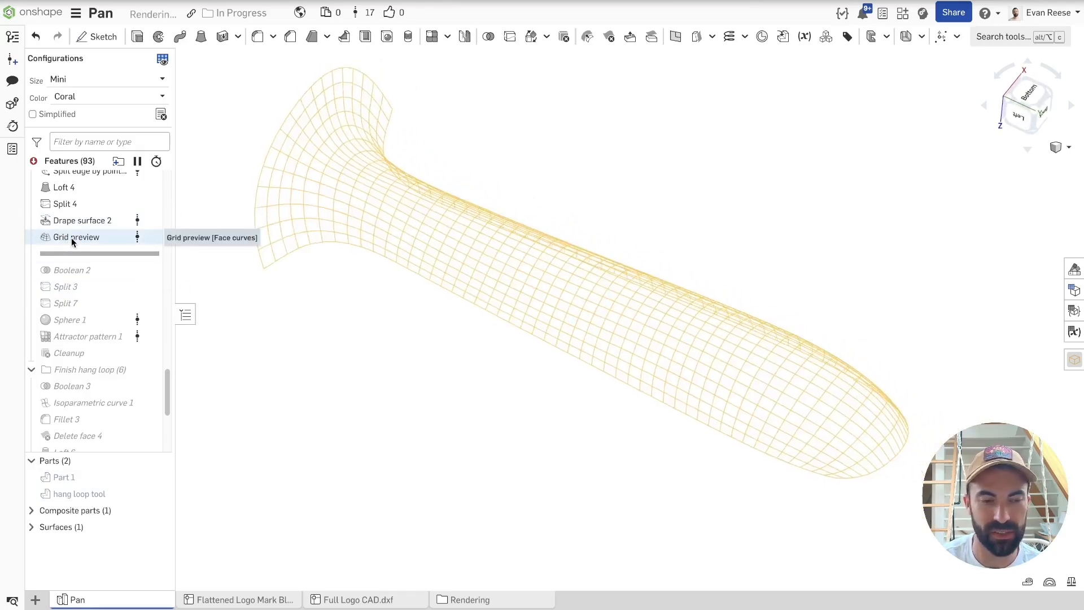
# Review the U and V curve settings of Grid preview and examine the curve grid along the handle.
pyautogui.doubleClick(71, 238)
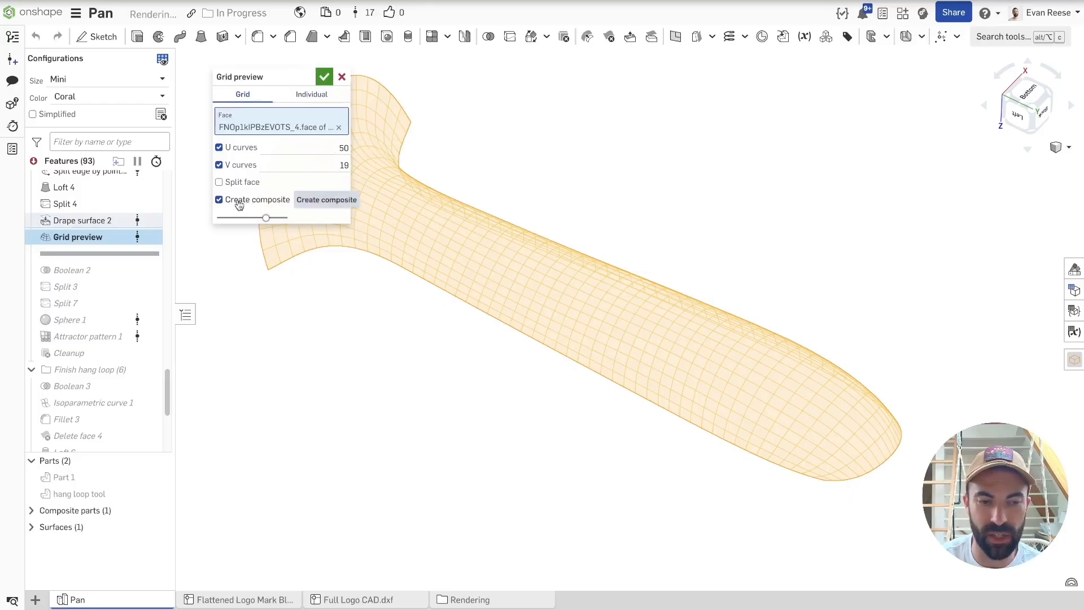
pyautogui.click(319, 80)
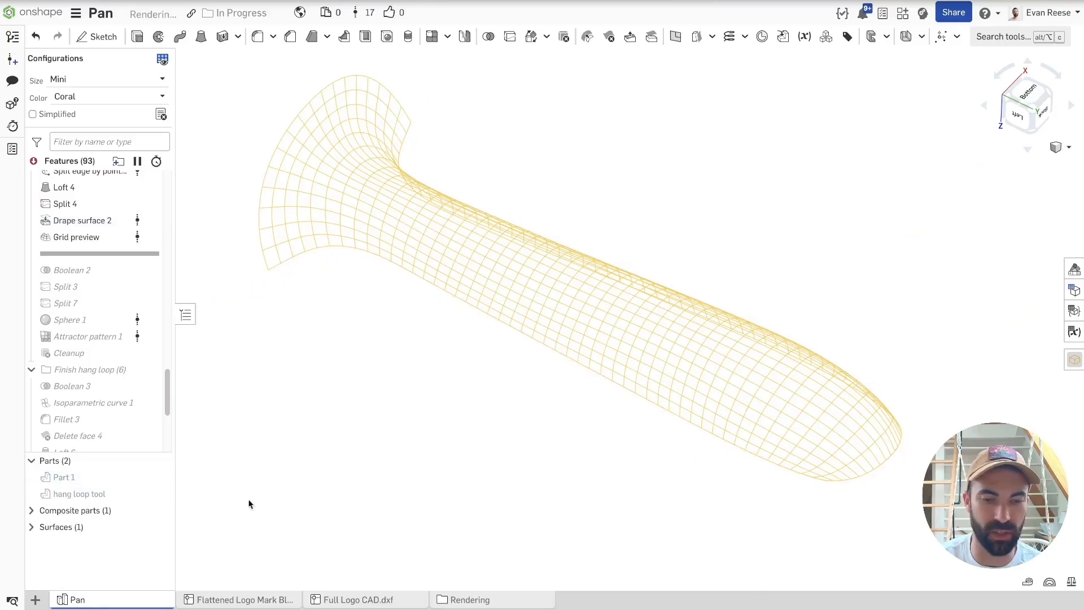
pyautogui.moveTo(533, 317); pyautogui.dragTo(379, 494, button='right')
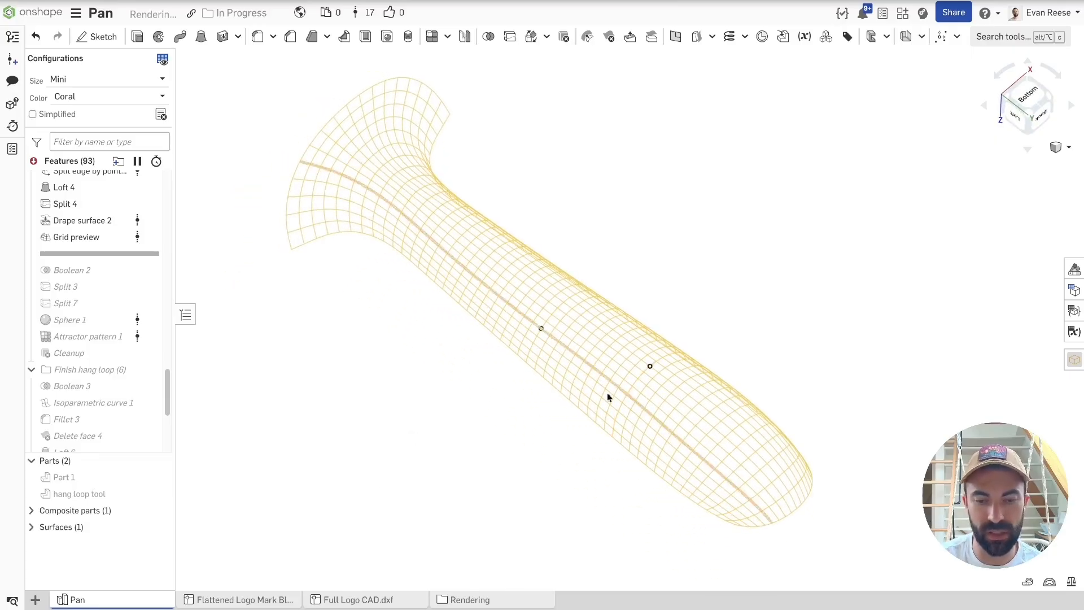
pyautogui.doubleClick(88, 237)
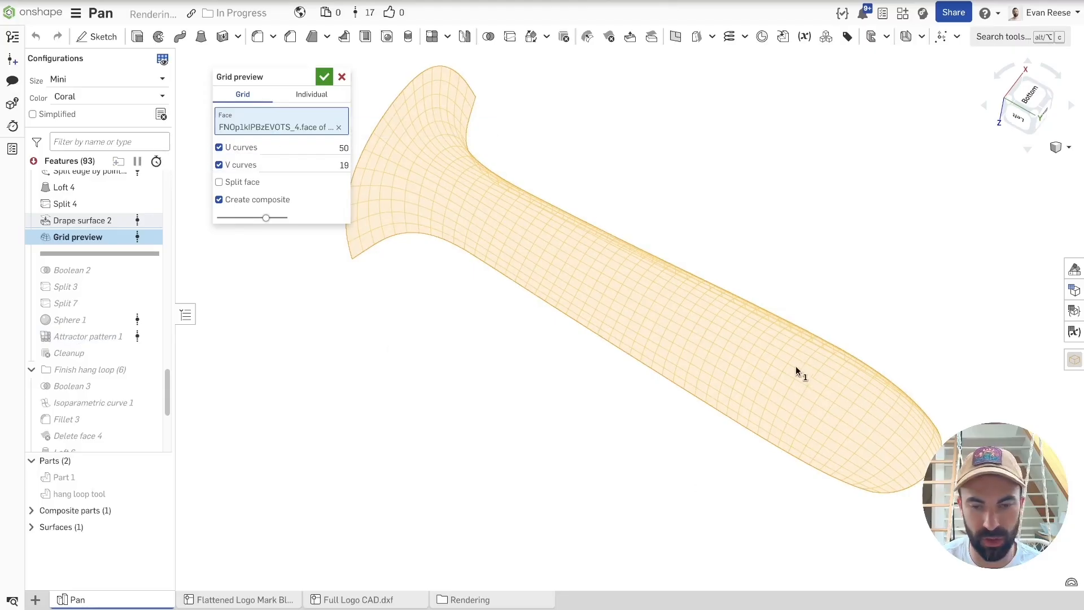
pyautogui.click(324, 78)
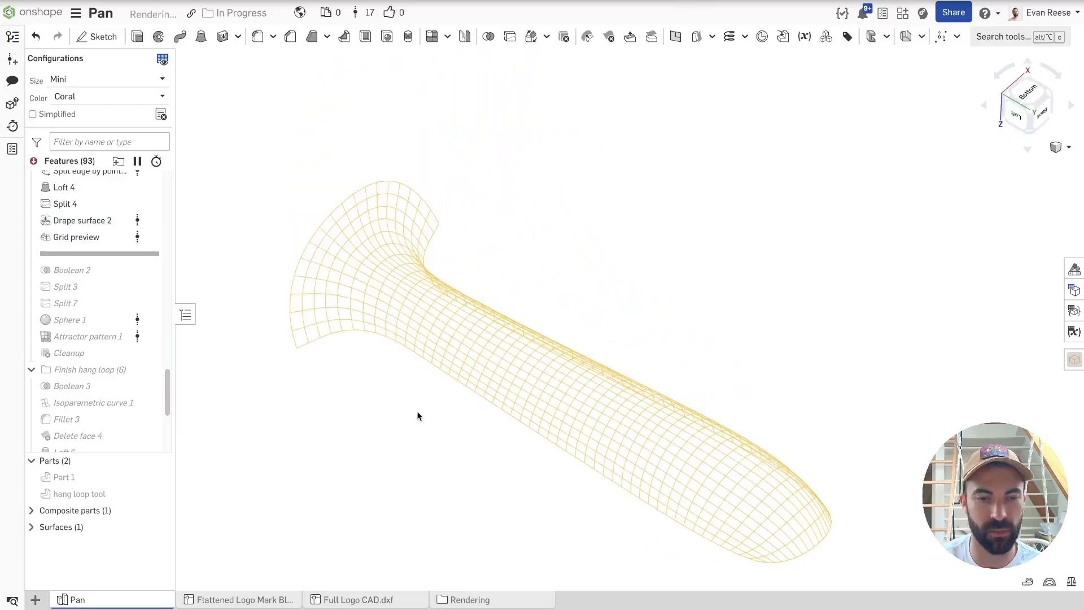
# Suppress the Grid preview feature and show Part 1.
pyautogui.rightClick(83, 242)
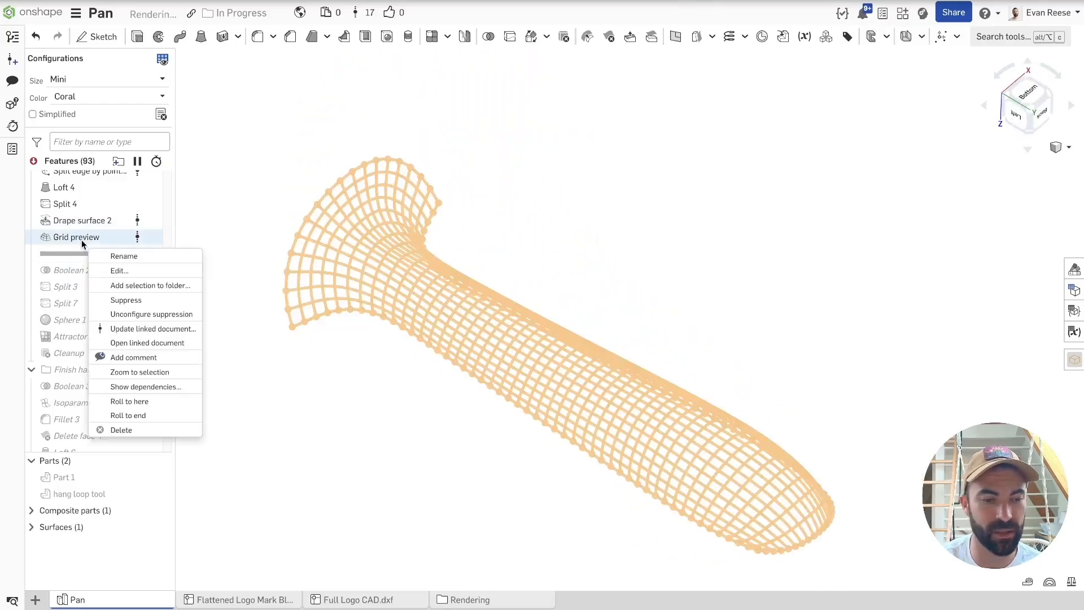
pyautogui.click(119, 300)
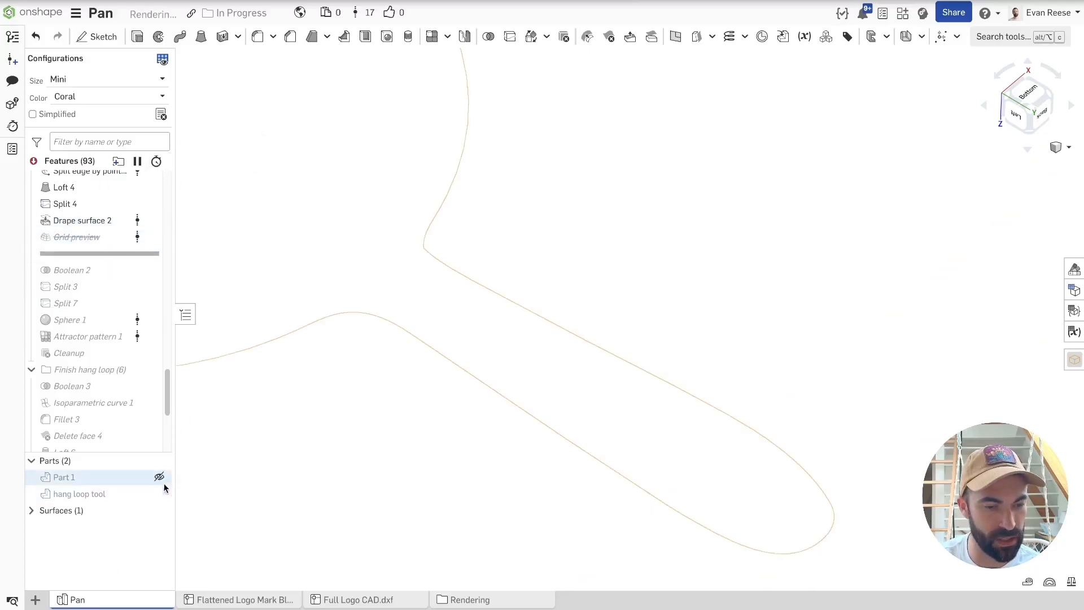
pyautogui.click(164, 477)
pyautogui.moveTo(373, 472); pyautogui.dragTo(457, 484, button='right')
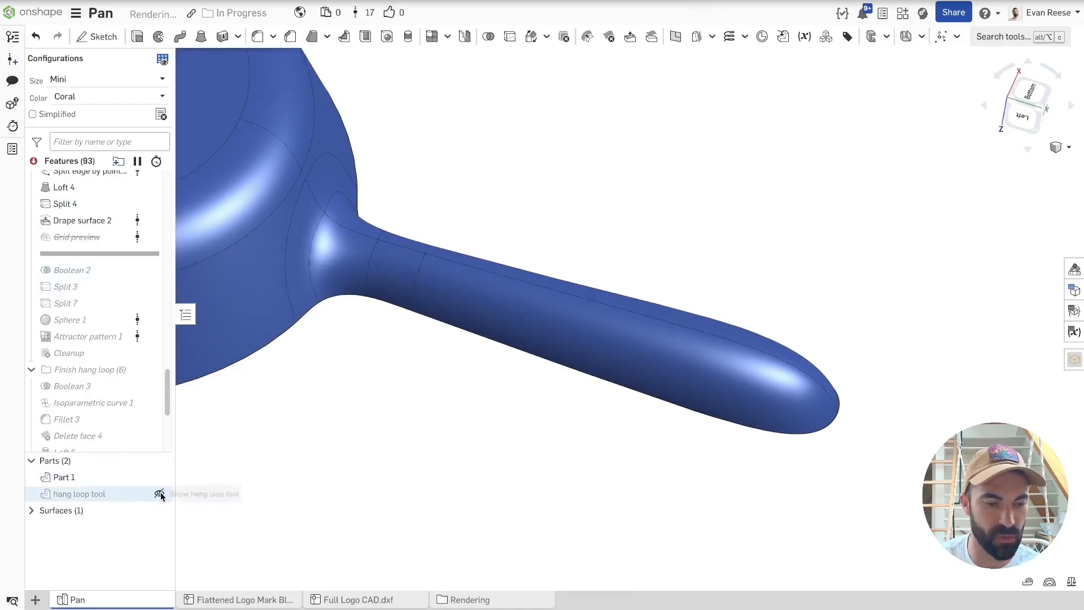
# Hide Part 1 and show the hang loop tool.
pyautogui.click(160, 477)
pyautogui.click(159, 494)
pyautogui.moveTo(347, 424); pyautogui.dragTo(648, 274, button='right')
# Roll the model forward to include Split 7 and highlight the large curved face of the hang loop tool.
pyautogui.rightClick(66, 304)
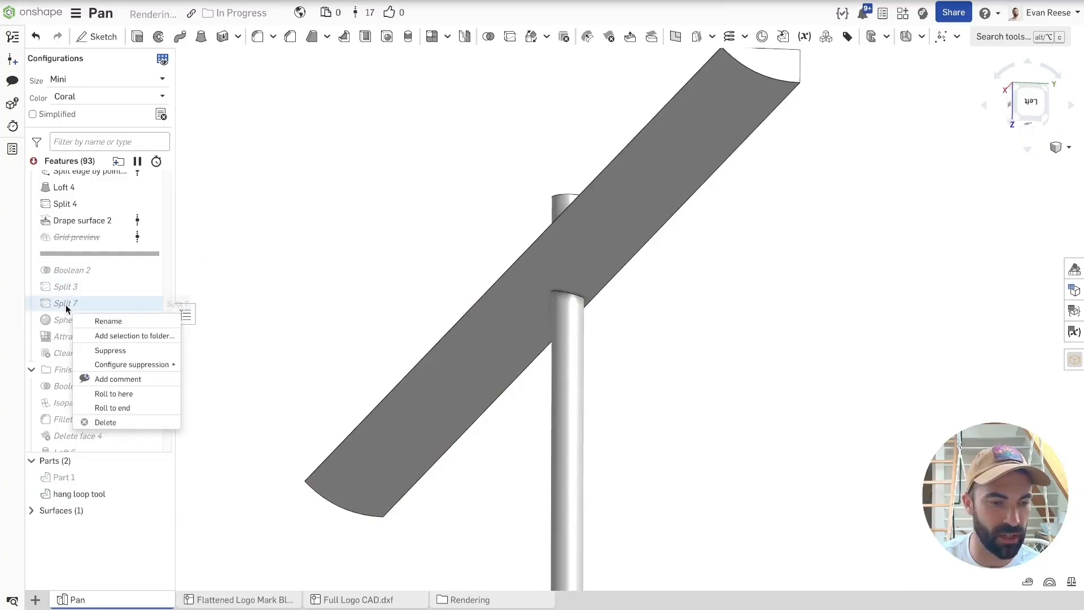
pyautogui.click(133, 393)
pyautogui.click(623, 198)
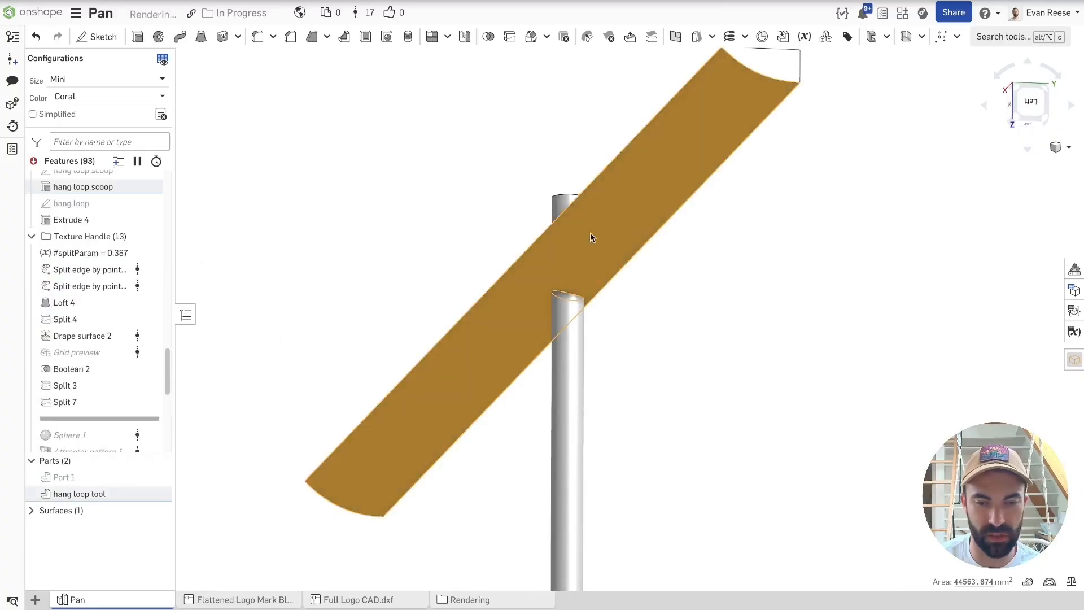
pyautogui.click(682, 326)
# Compare Part 1 with the hang loop tool, hide Part 1 again, and show the trimmed handle surface.
pyautogui.click(157, 474)
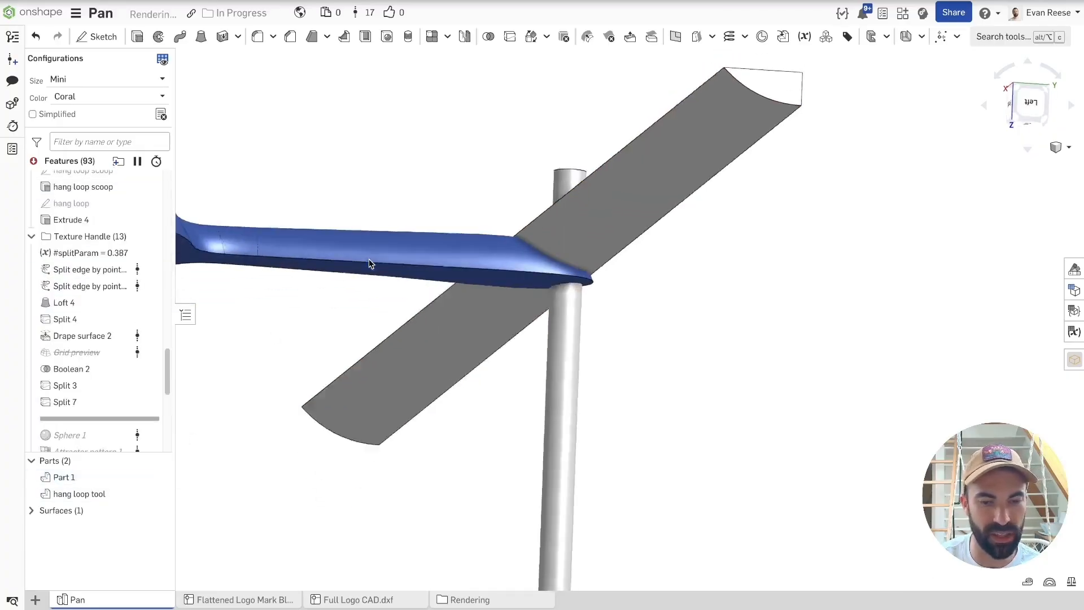
pyautogui.click(159, 477)
pyautogui.click(159, 510)
pyautogui.moveTo(175, 504); pyautogui.dragTo(497, 388, button='right')
pyautogui.scroll(5, 443, 364)
pyautogui.scroll(-4, 429, 376)
# Highlight Split 7 and inspect where the hang loop tool trims the end of the handle surface.
pyautogui.click(391, 402)
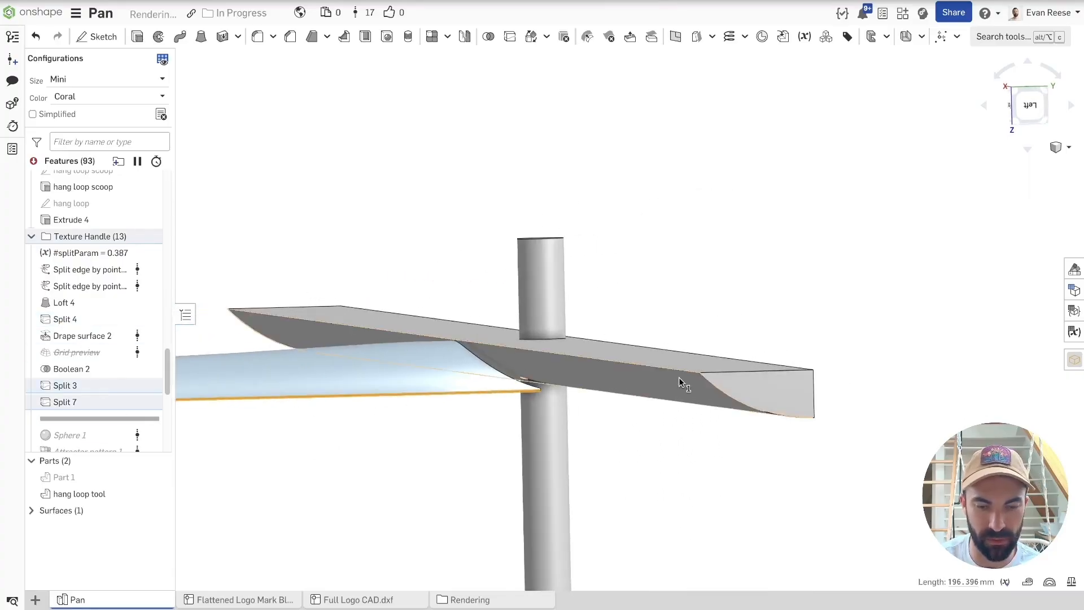
pyautogui.moveTo(607, 407); pyautogui.dragTo(420, 487, button='right')
pyautogui.click(154, 401)
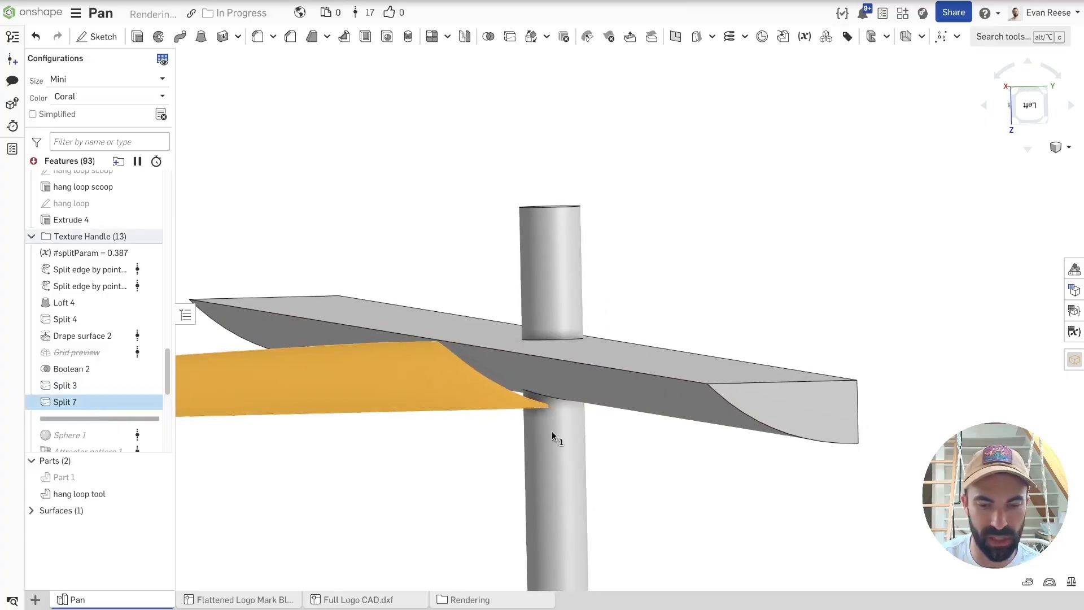
pyautogui.scroll(5, 554, 435)
pyautogui.moveTo(703, 501); pyautogui.dragTo(607, 355, button='middle')
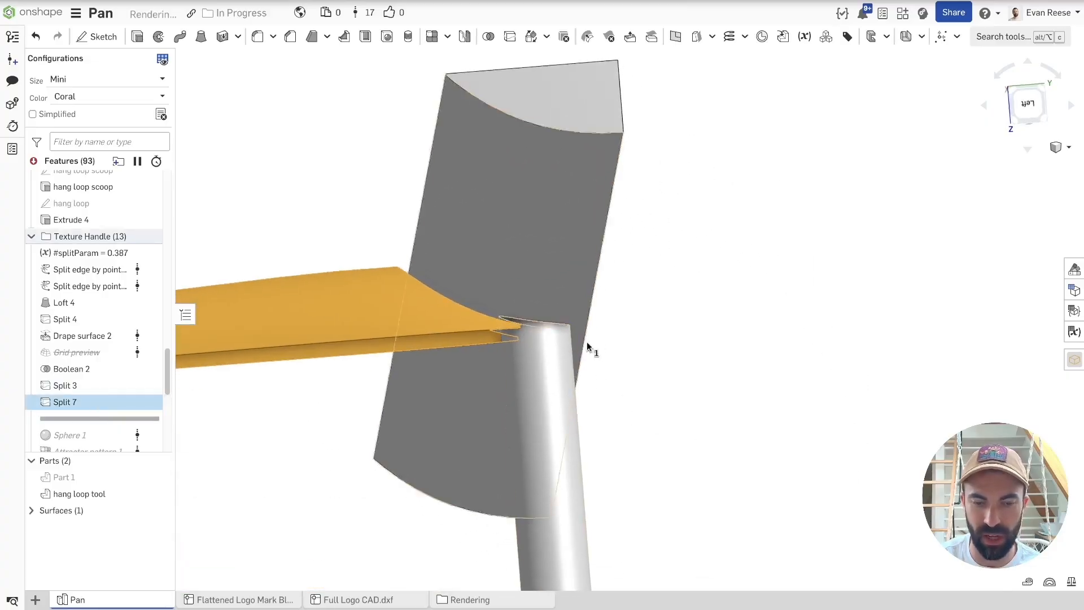
# Clear the selection and hide the hang loop tool, leaving only the trimmed handle surface displayed.
pyautogui.click(677, 314)
pyautogui.scroll(-5, 688, 323)
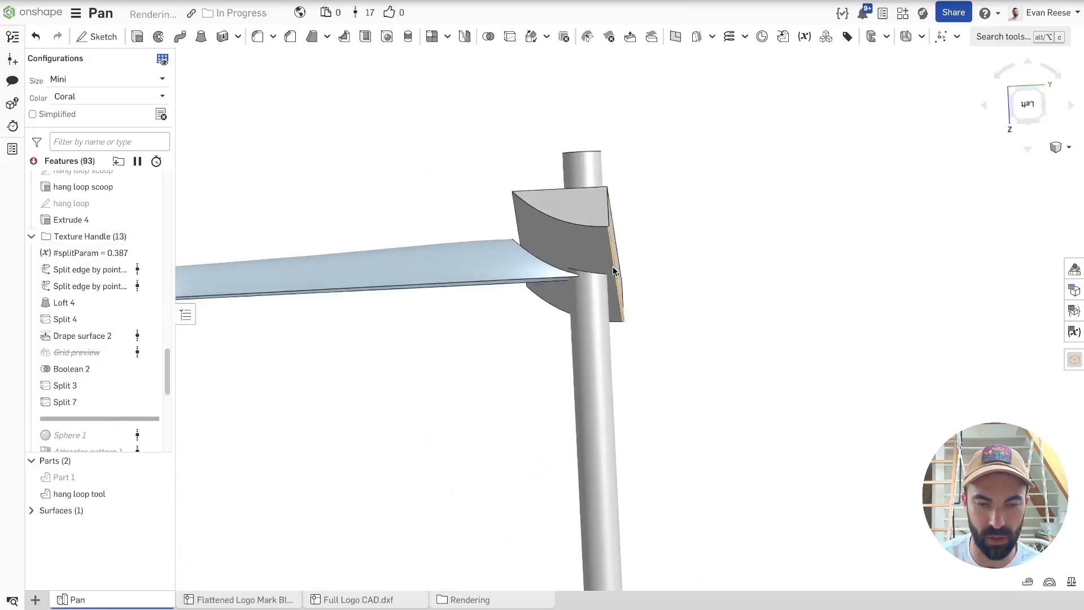
pyautogui.press('y')
pyautogui.moveTo(842, 223); pyautogui.dragTo(825, 273, button='middle')
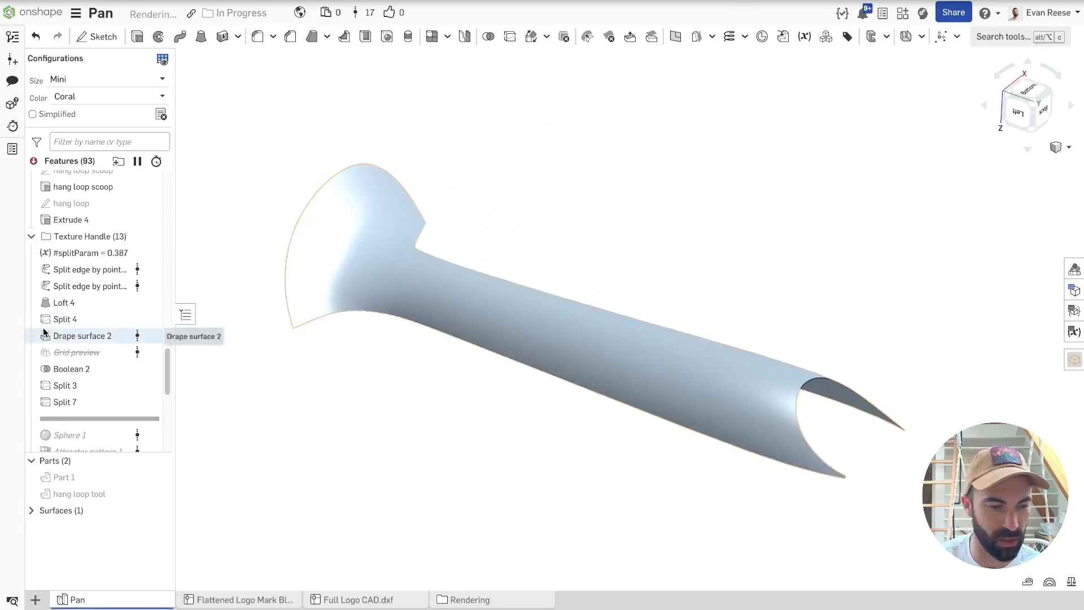
# Roll the model forward to include Sphere 1 and examine the tiny sphere away from the handle.
pyautogui.scroll(-3, 43, 327)
pyautogui.moveTo(107, 271); pyautogui.dragTo(72, 283)
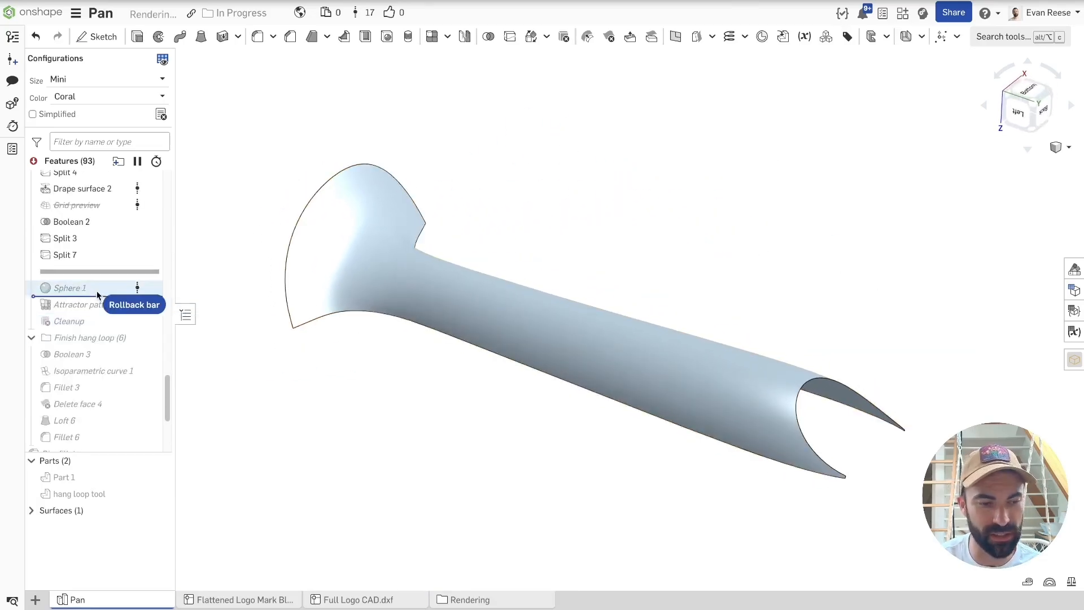
pyautogui.click(73, 273)
pyautogui.click(577, 218)
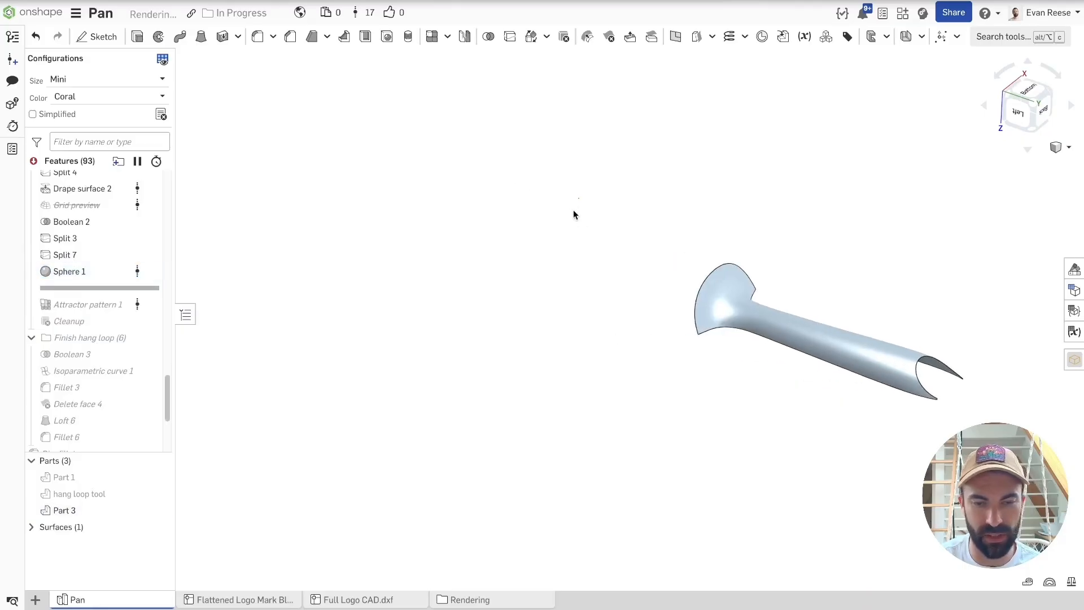
pyautogui.press('w')
pyautogui.moveTo(569, 184); pyautogui.dragTo(592, 214)
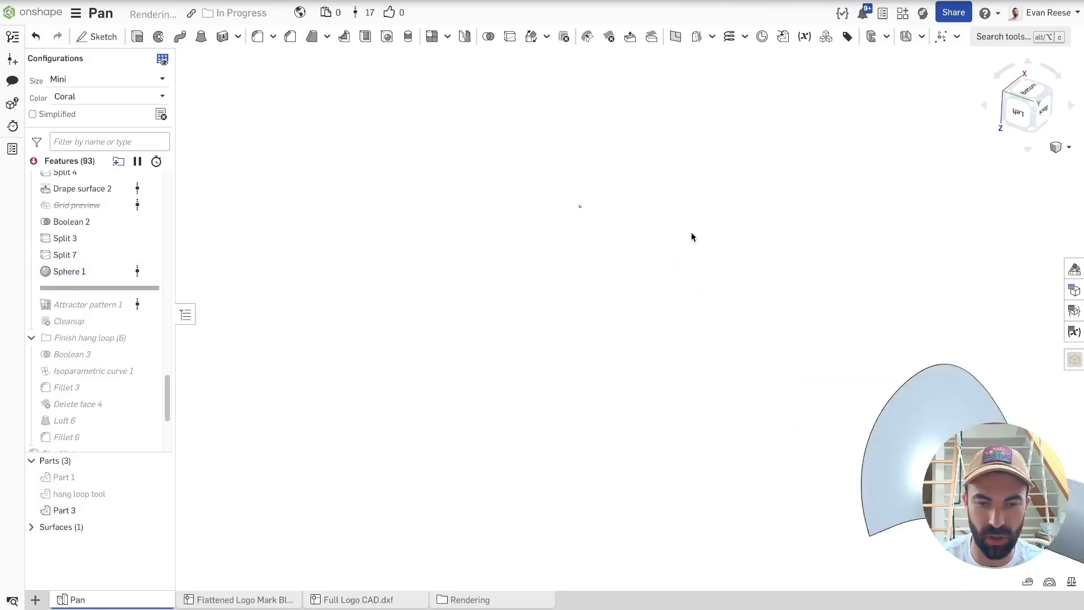
pyautogui.scroll(8, 623, 318)
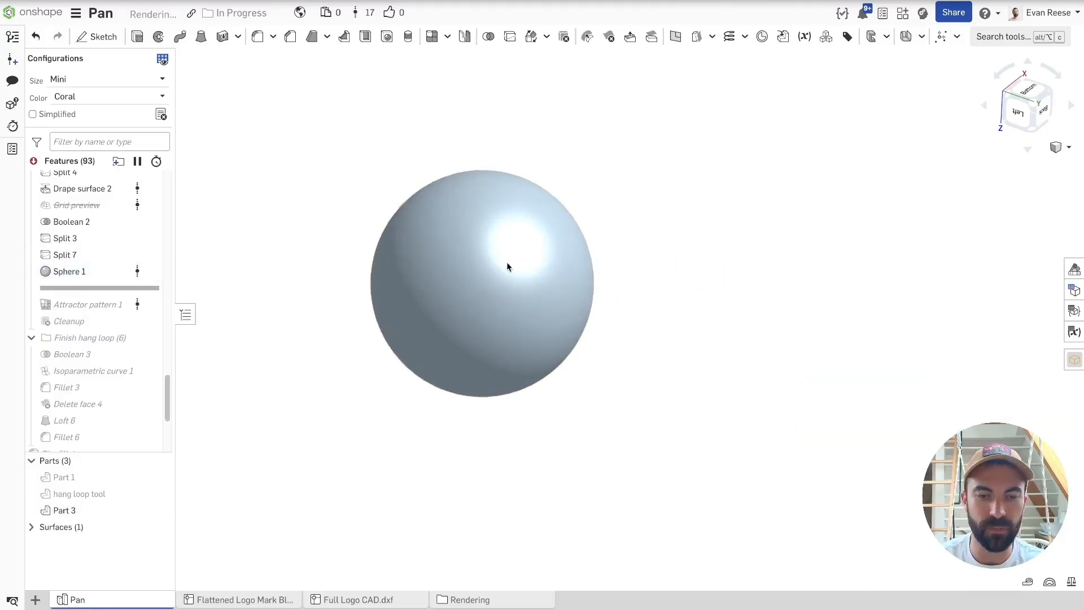
pyautogui.click(509, 263)
# Enlarge Sphere 1 to a uniform size of 1.31 mm and make it non-uniform, with X and Y 1.142 mm and Z 0.38 mm.
pyautogui.click(75, 271)
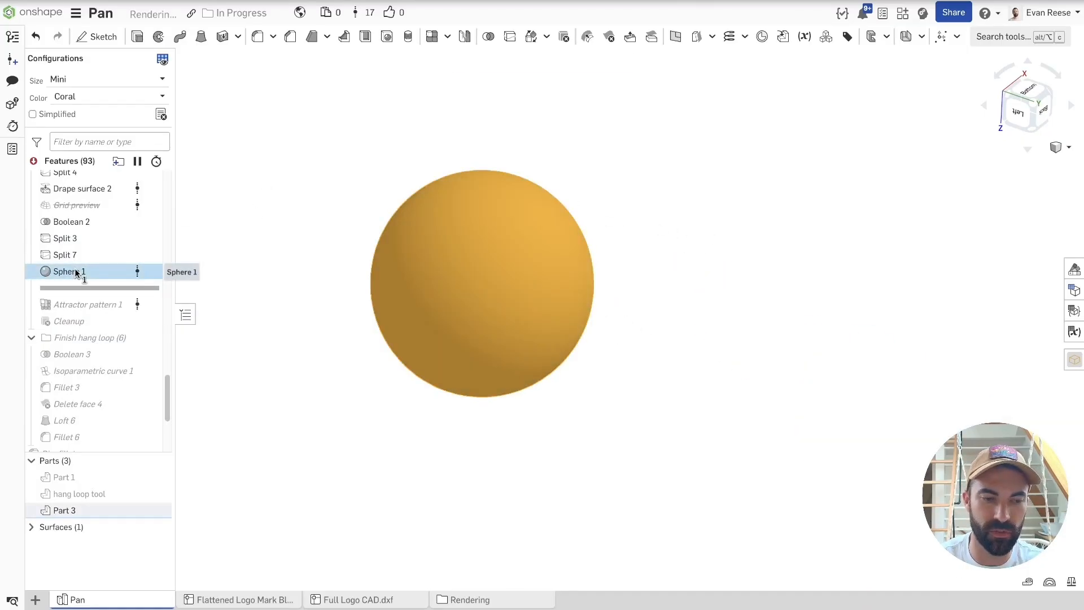
pyautogui.doubleClick(76, 273)
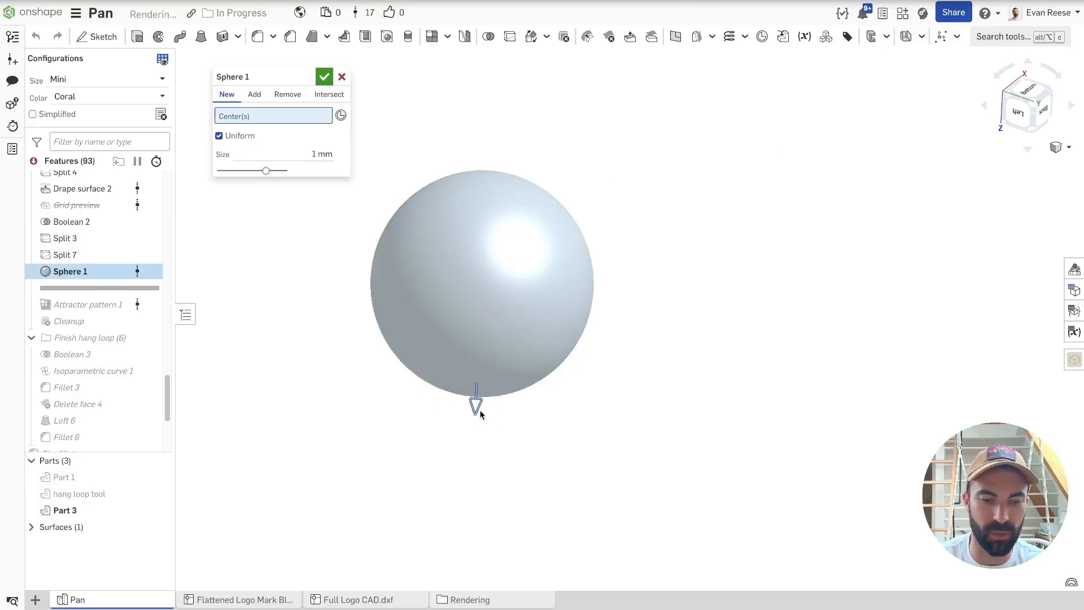
pyautogui.moveTo(478, 506); pyautogui.dragTo(475, 416)
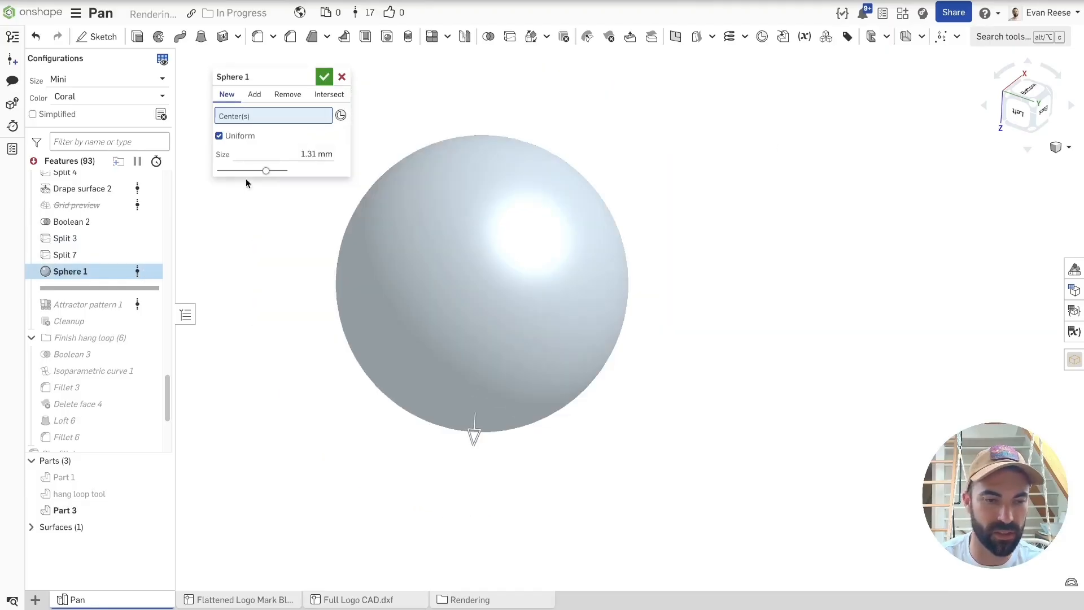
pyautogui.click(236, 139)
pyautogui.moveTo(478, 342); pyautogui.dragTo(477, 370)
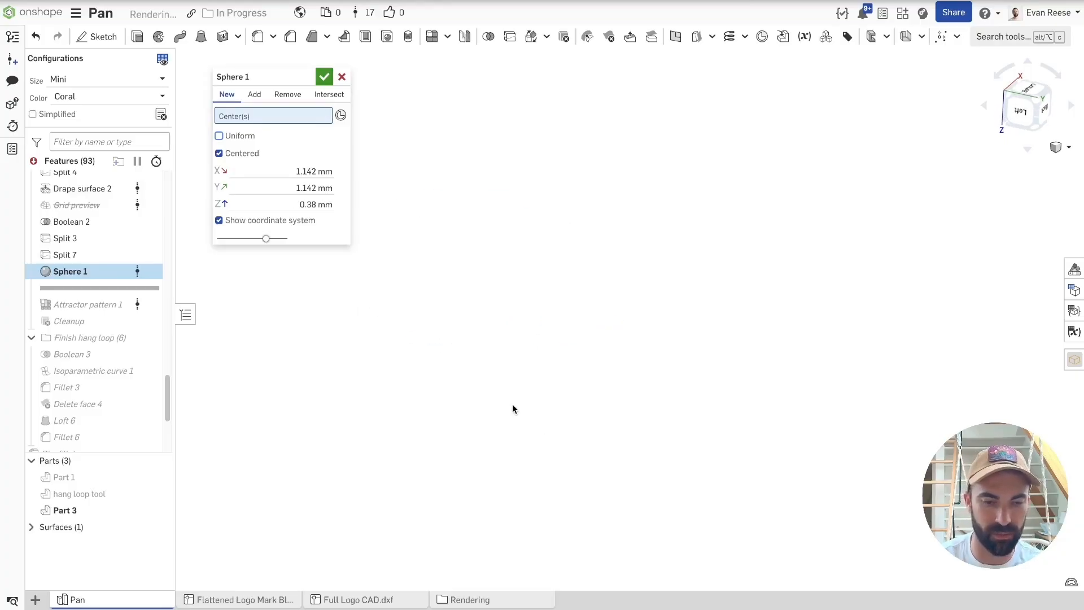
pyautogui.press('Return')
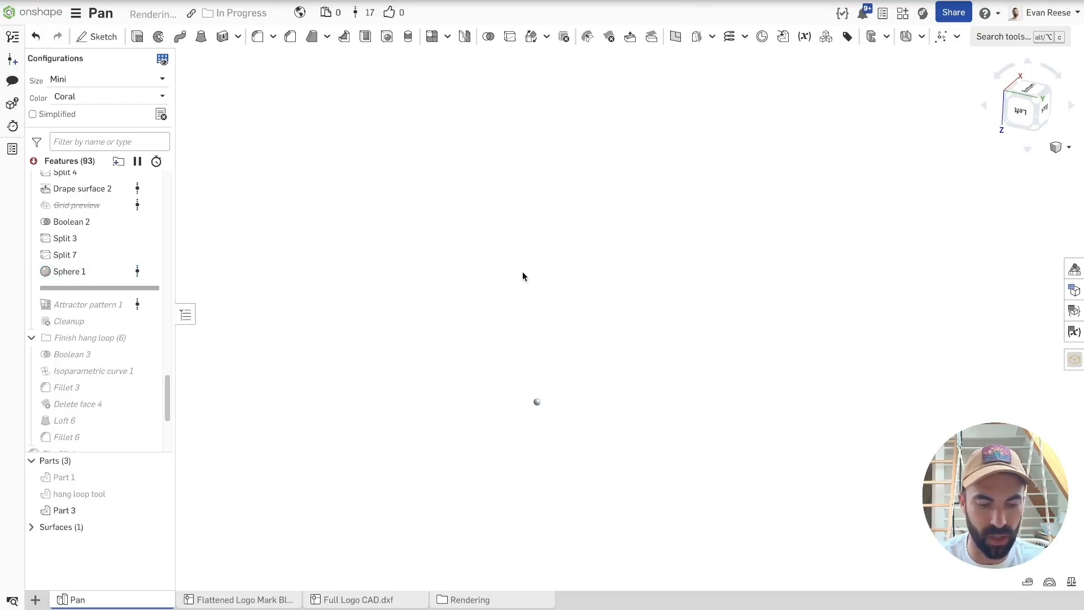
pyautogui.hotkey('alt', 'c')
pyautogui.write('sph')
pyautogui.press('Return')
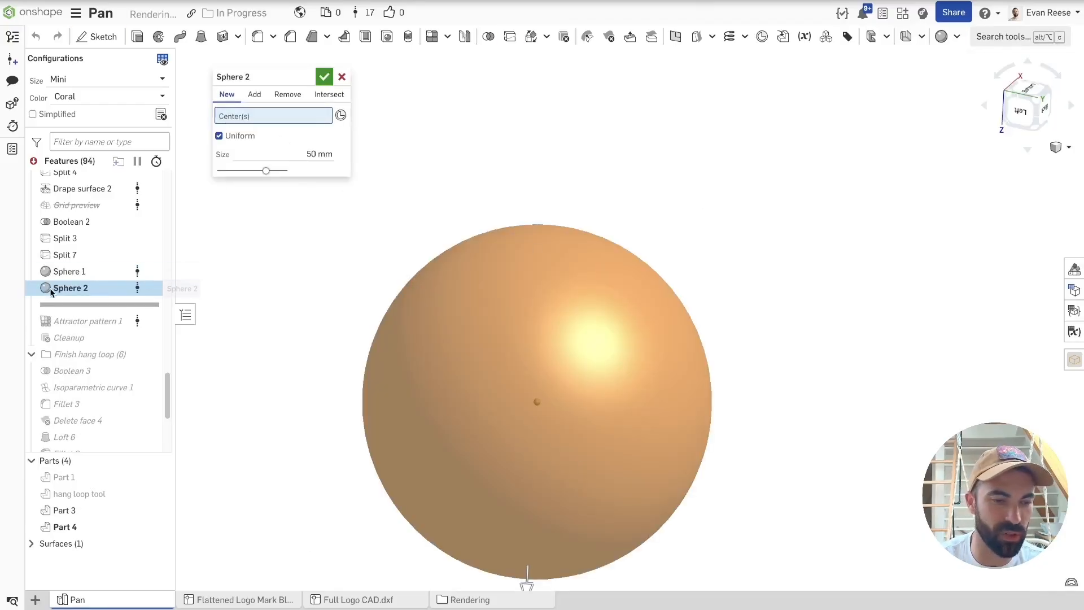
pyautogui.click(341, 77)
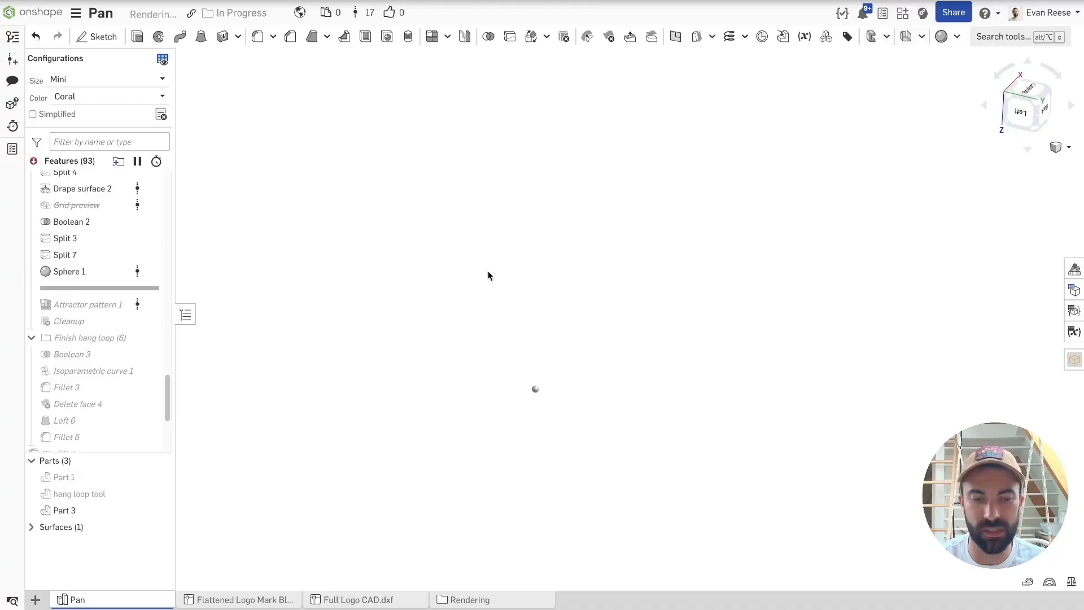
# Highlight Sphere 1 to locate its small body in the model and clear the selection.
pyautogui.click(86, 273)
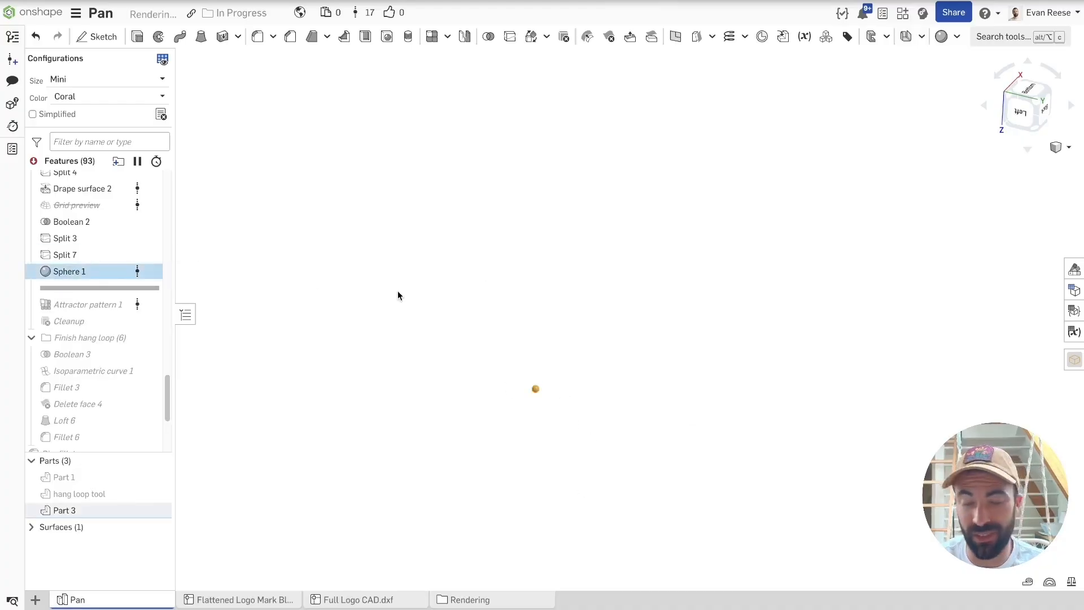
pyautogui.click(398, 295)
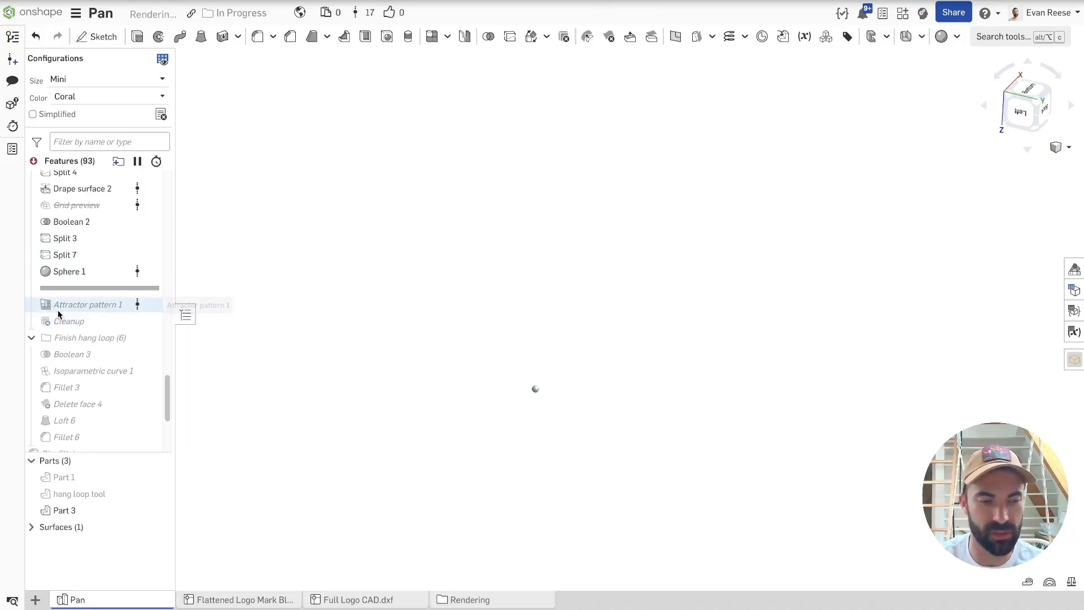
pyautogui.rightClick(58, 310)
pyautogui.click(431, 364)
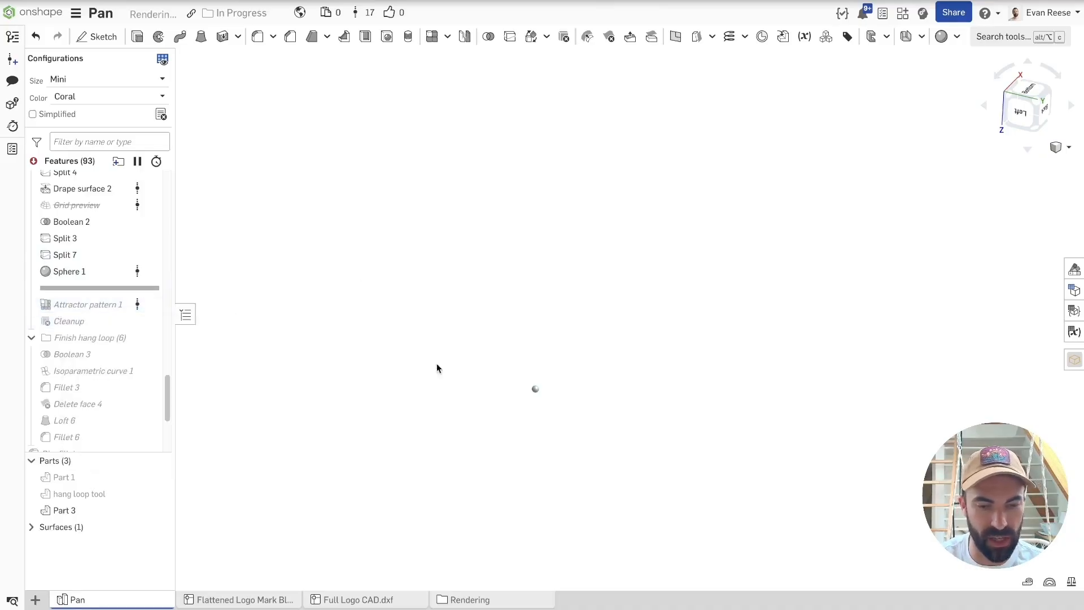
# Show the pan body Part 1, and hide the small sphere Part 3 and the handle surface.
pyautogui.scroll(-5, 426, 331)
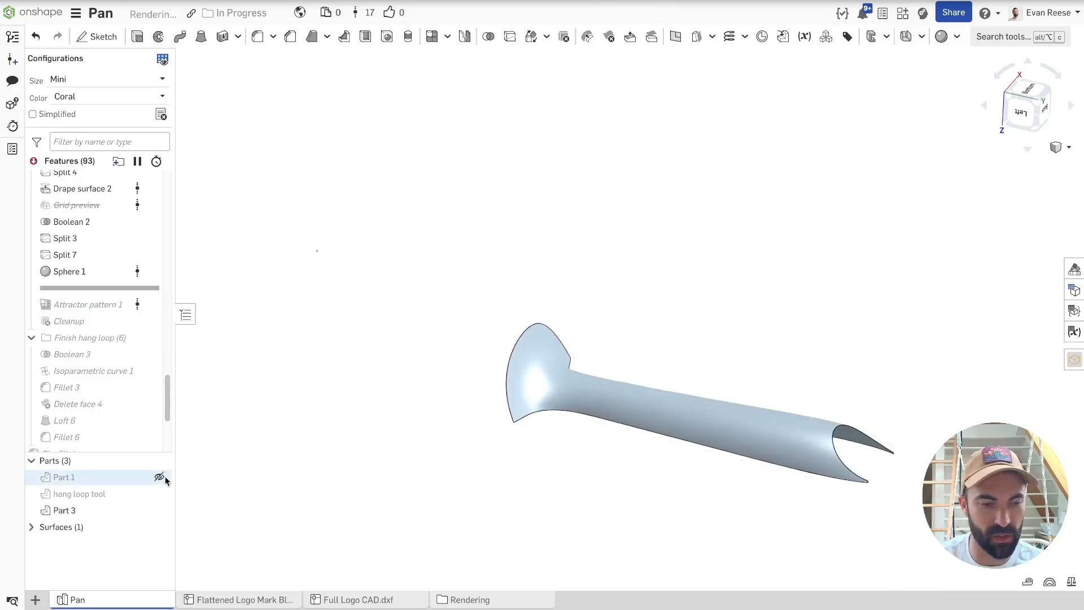
pyautogui.click(162, 477)
pyautogui.click(159, 511)
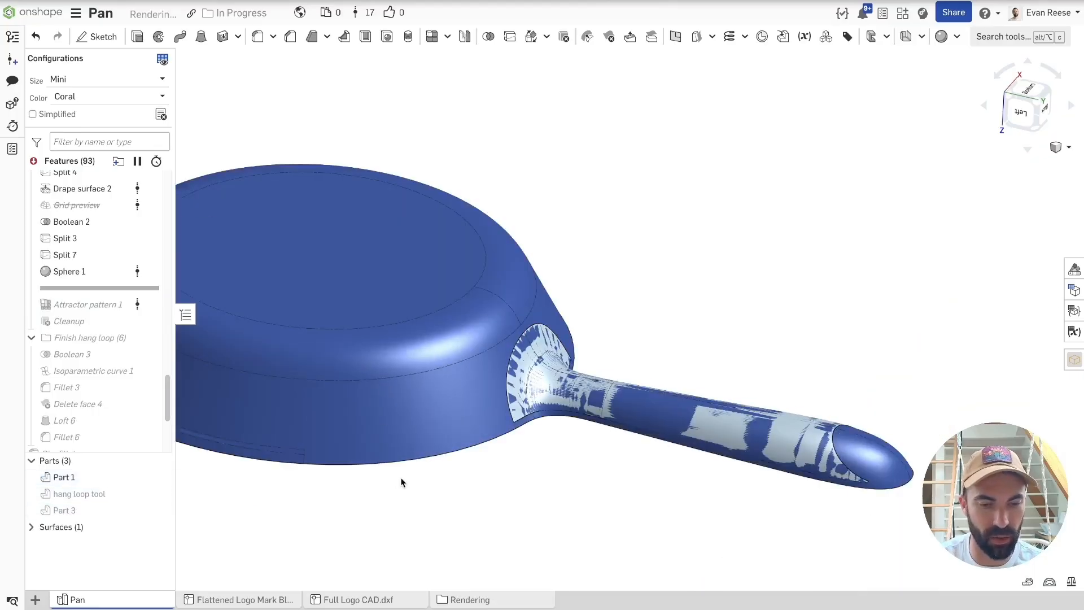
pyautogui.click(159, 526)
pyautogui.scroll(5, 501, 505)
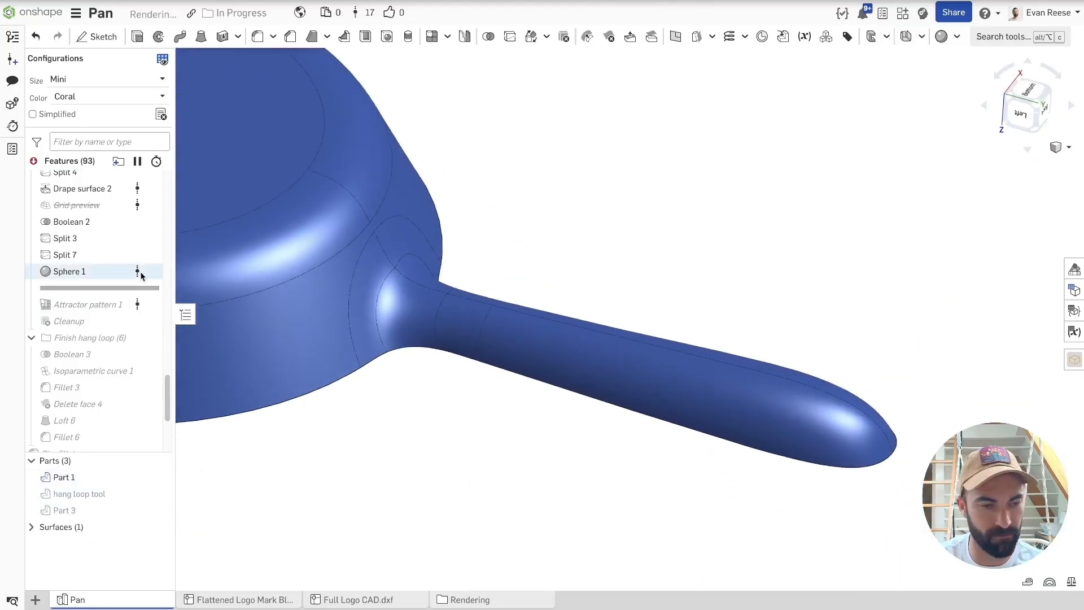
# Roll the model forward to include Attractor pattern 1, so the dimples are cut into the handle.
pyautogui.rightClick(150, 305)
pyautogui.click(164, 422)
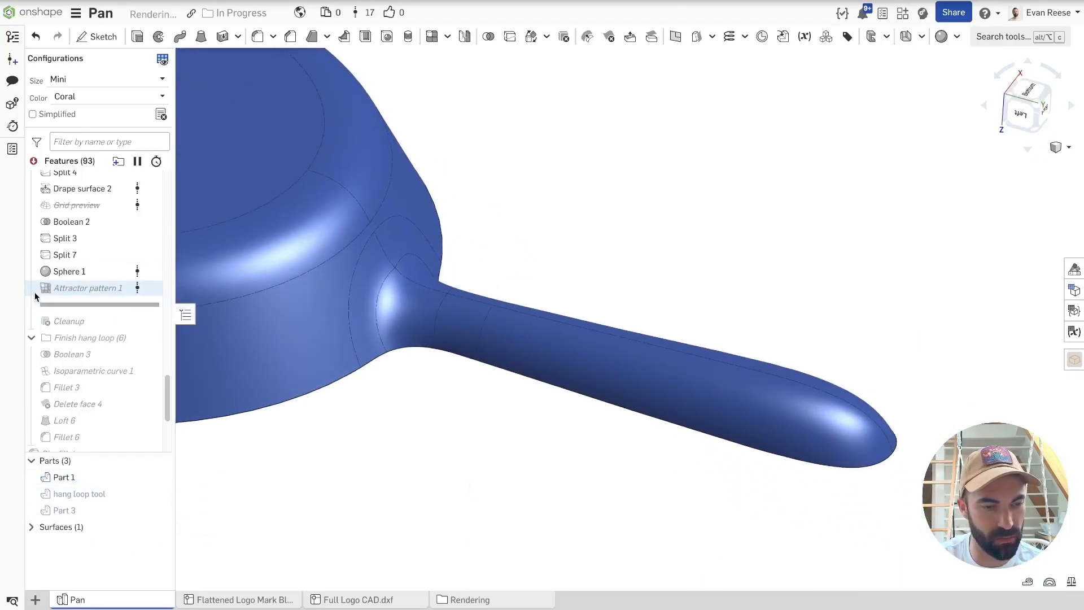
pyautogui.moveTo(778, 236); pyautogui.dragTo(786, 235, button='right')
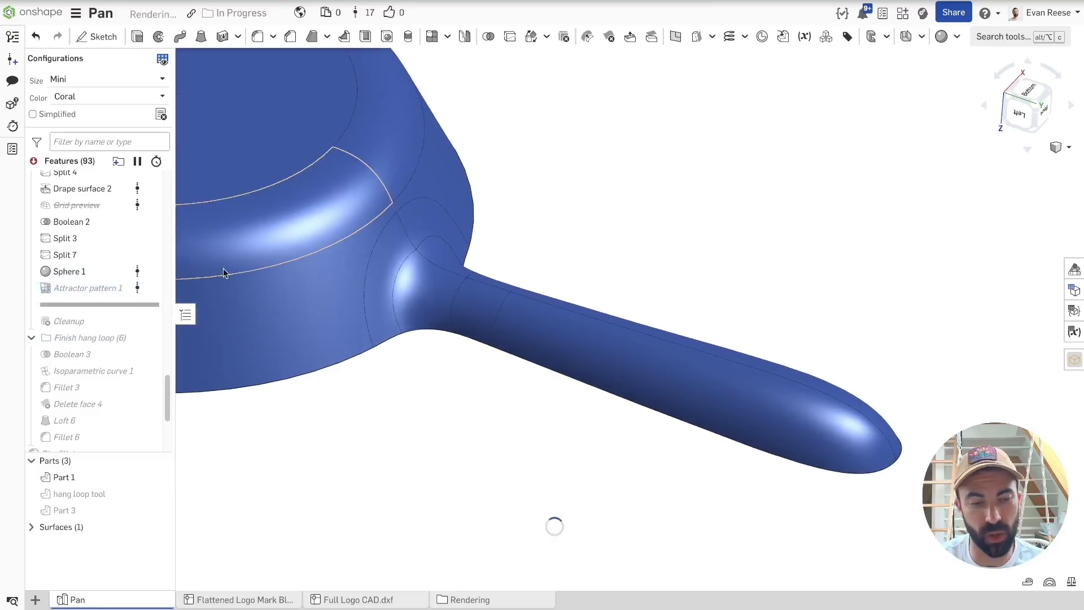
pyautogui.moveTo(639, 219); pyautogui.dragTo(855, 222, button='right')
pyautogui.moveTo(856, 217); pyautogui.dragTo(854, 225, button='right')
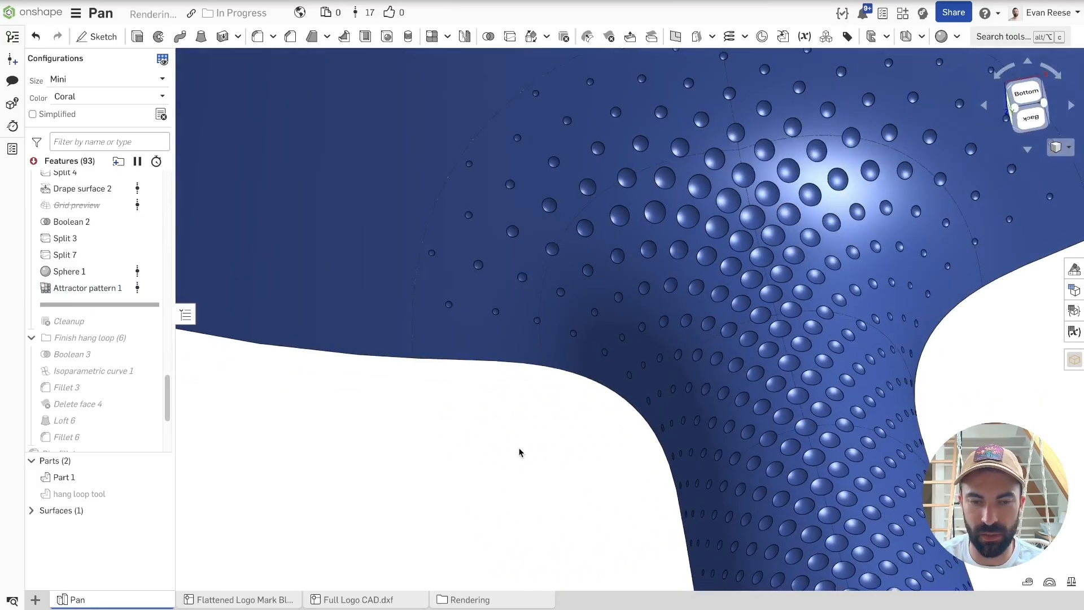
# Examine the dimple texture along the handle and around the pan joint, with the model edges hidden.
pyautogui.moveTo(567, 360); pyautogui.dragTo(608, 337, button='right')
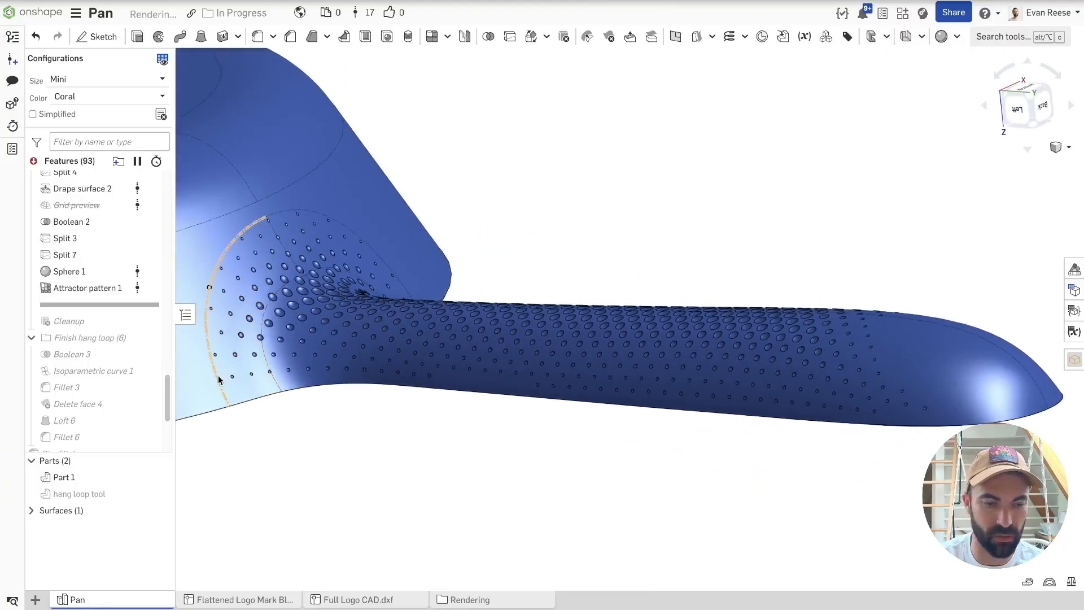
pyautogui.moveTo(868, 455); pyautogui.dragTo(852, 401, button='right')
pyautogui.scroll(-5, 506, 291)
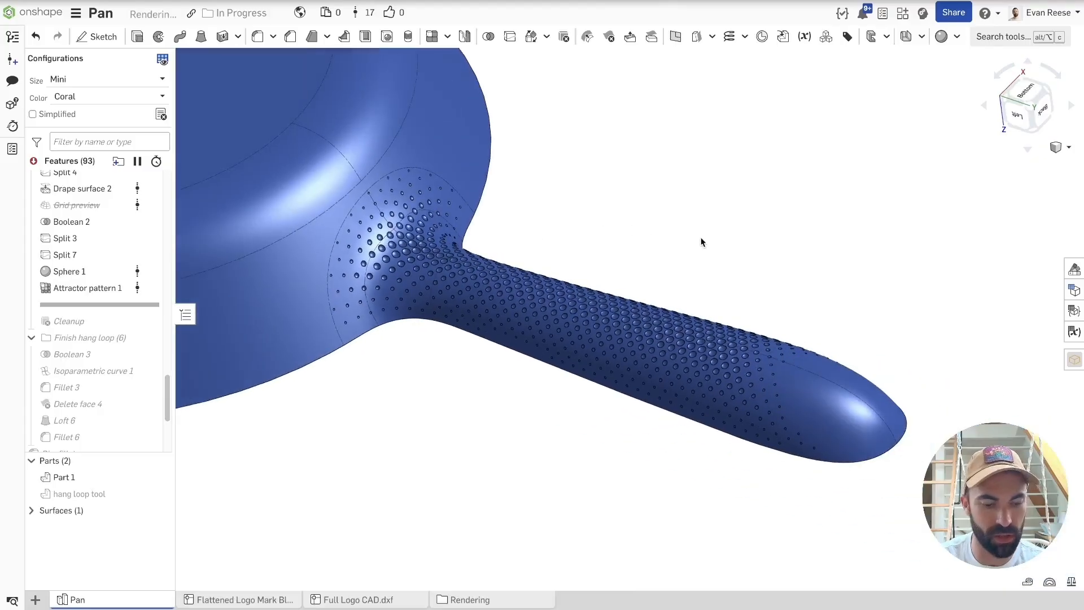
pyautogui.hotkey('shift', 'h')
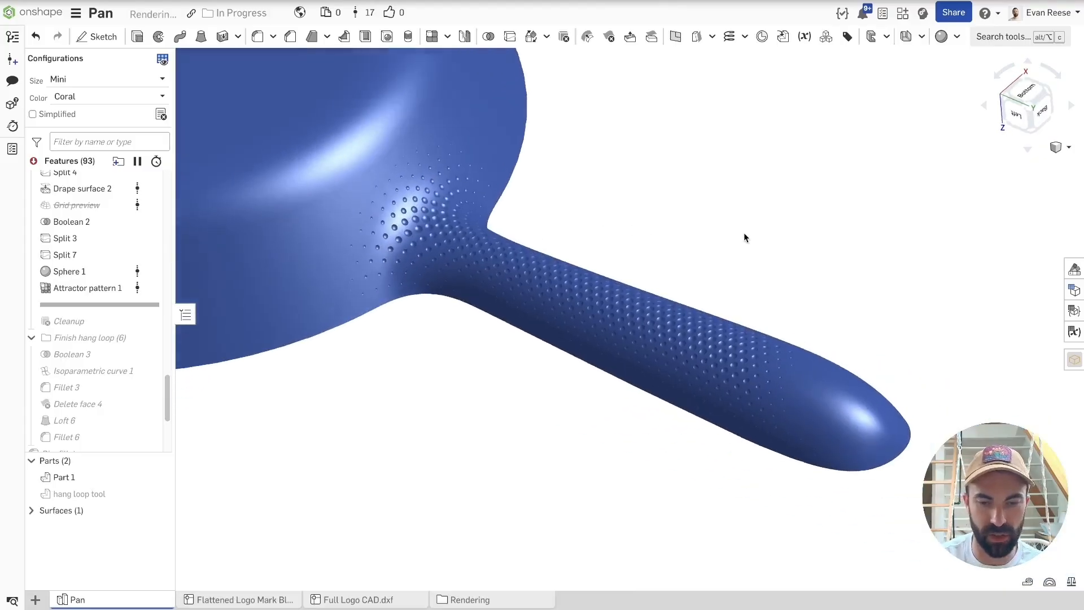
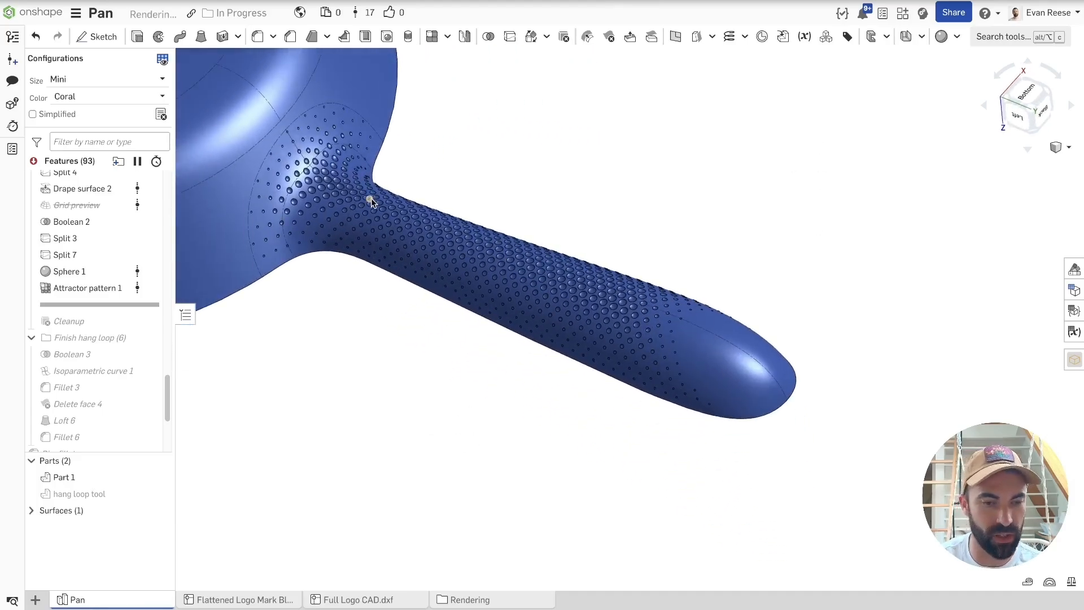
# Open Attractor pattern 1 for editing and review its base surface, input body and attractor edges.
pyautogui.doubleClick(102, 288)
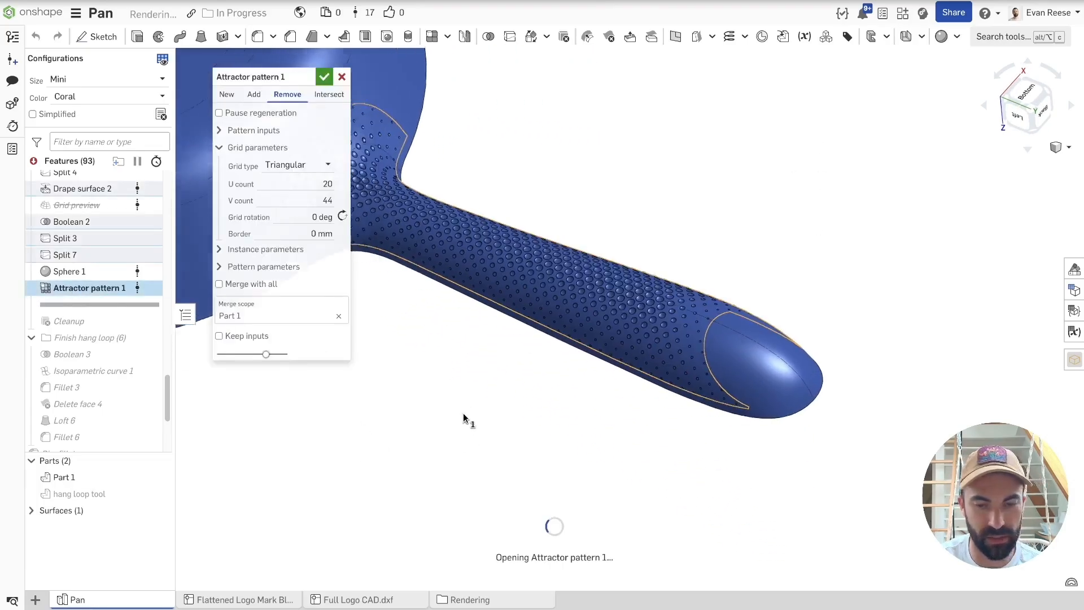
pyautogui.click(220, 136)
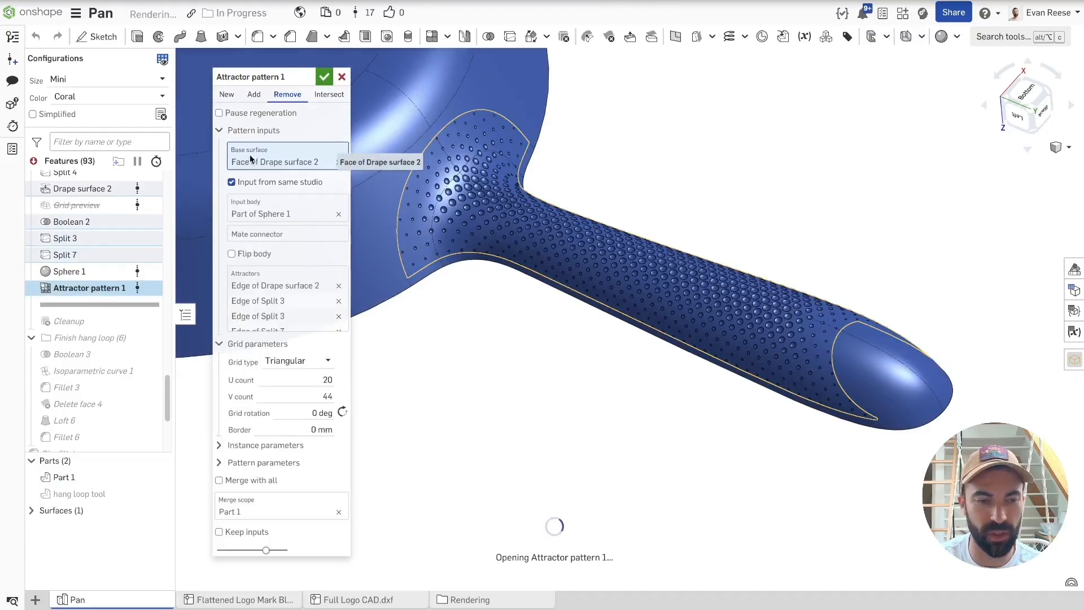
pyautogui.click(268, 212)
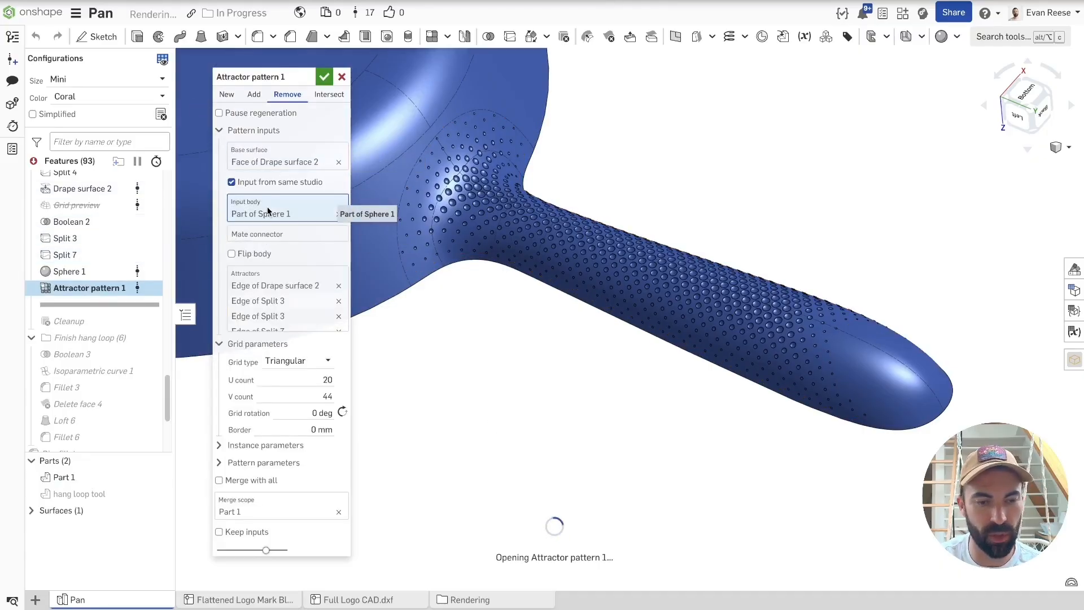
pyautogui.click(288, 312)
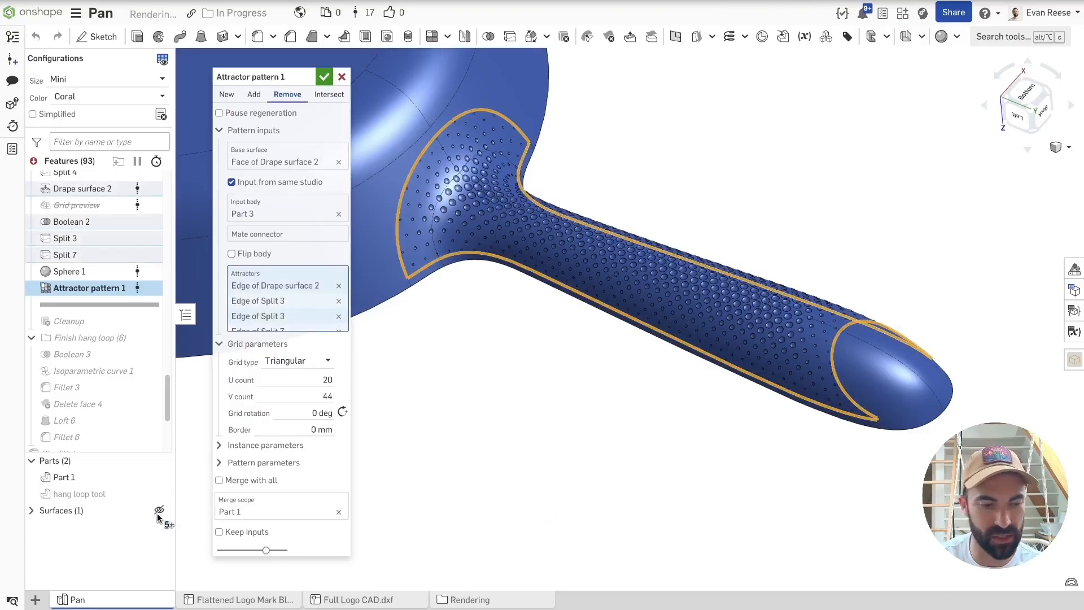
# Show the handle surface in place of Part 1, clear all attractors from Attractor pattern 1, and examine the surface's pointed end corner.
pyautogui.click(158, 510)
pyautogui.click(159, 477)
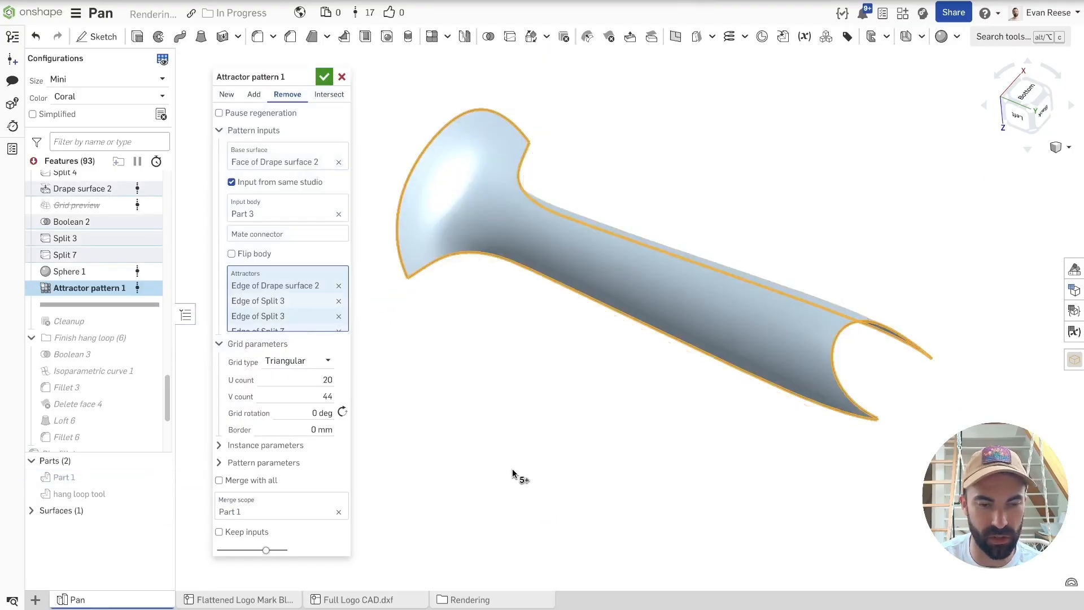
pyautogui.press('space')
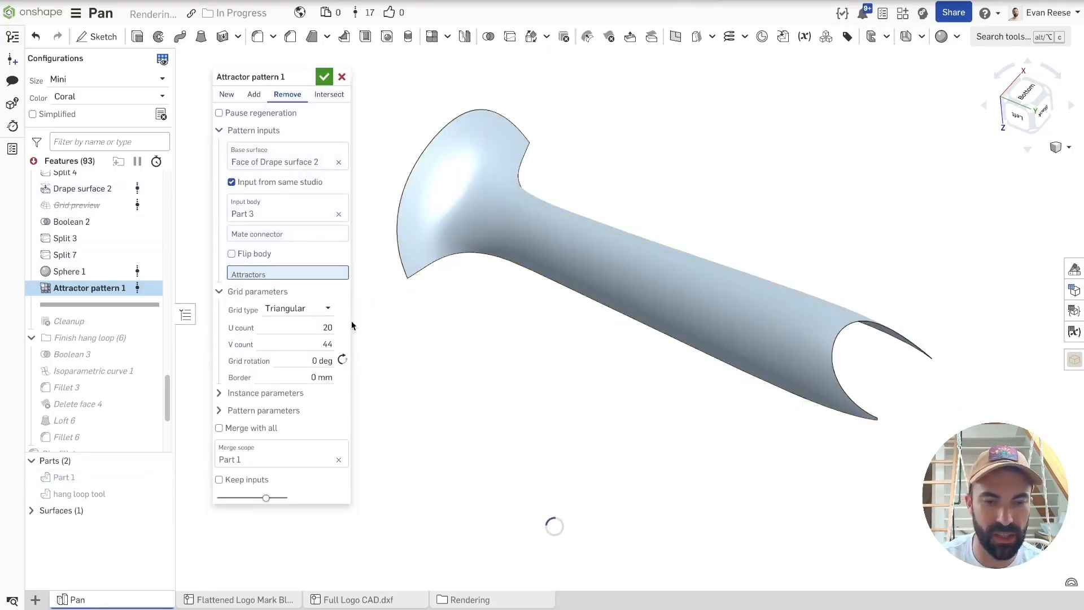
pyautogui.scroll(5, 879, 419)
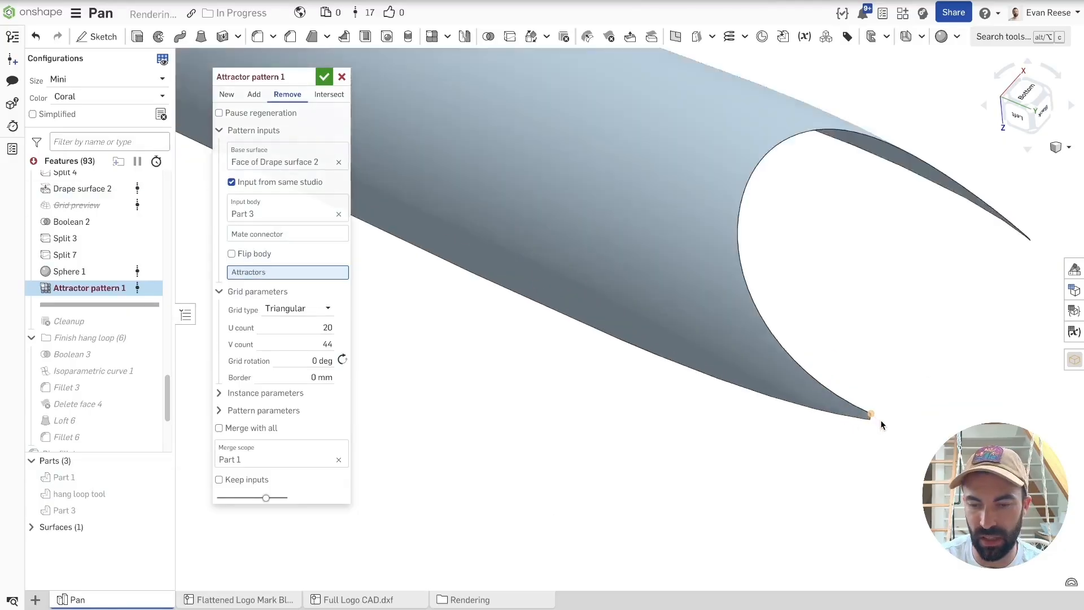
pyautogui.scroll(-5, 853, 361)
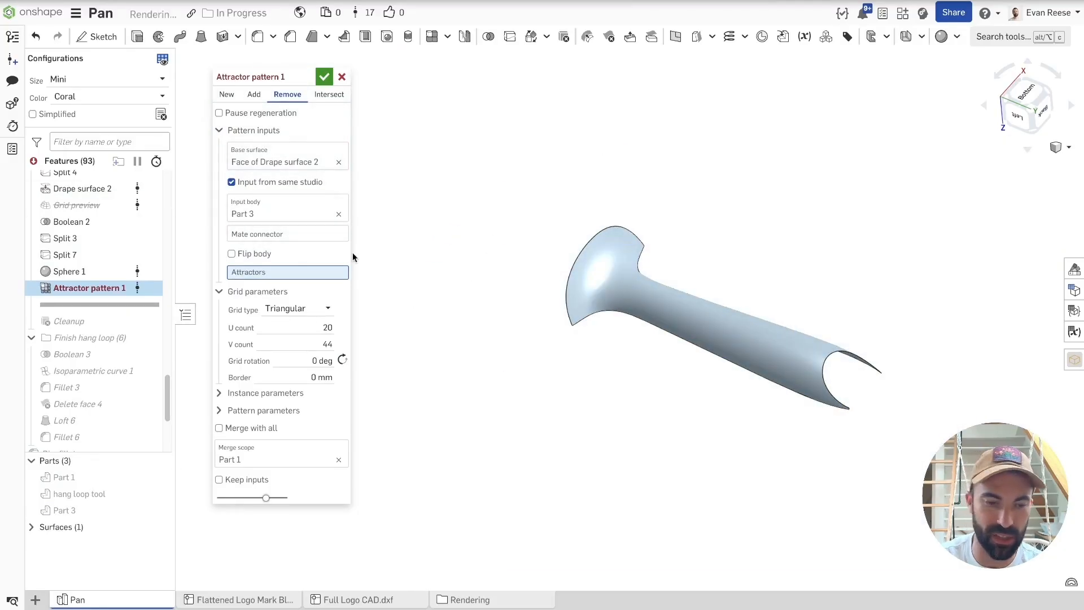
# Set up a created selection of loop/chain connected edges for the attractors of Attractor pattern 1.
pyautogui.click(291, 288)
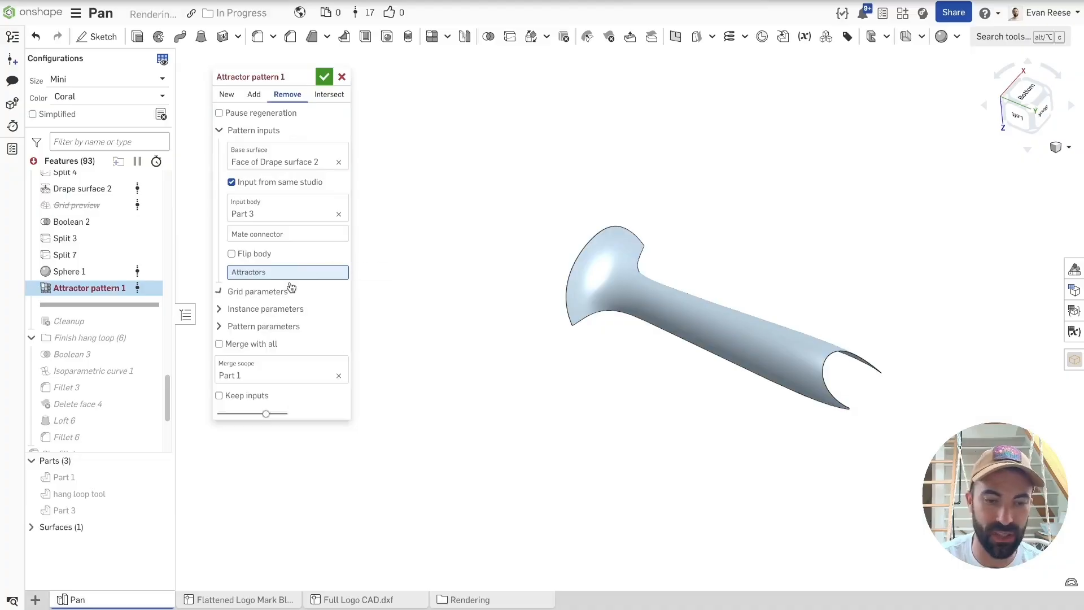
pyautogui.click(287, 291)
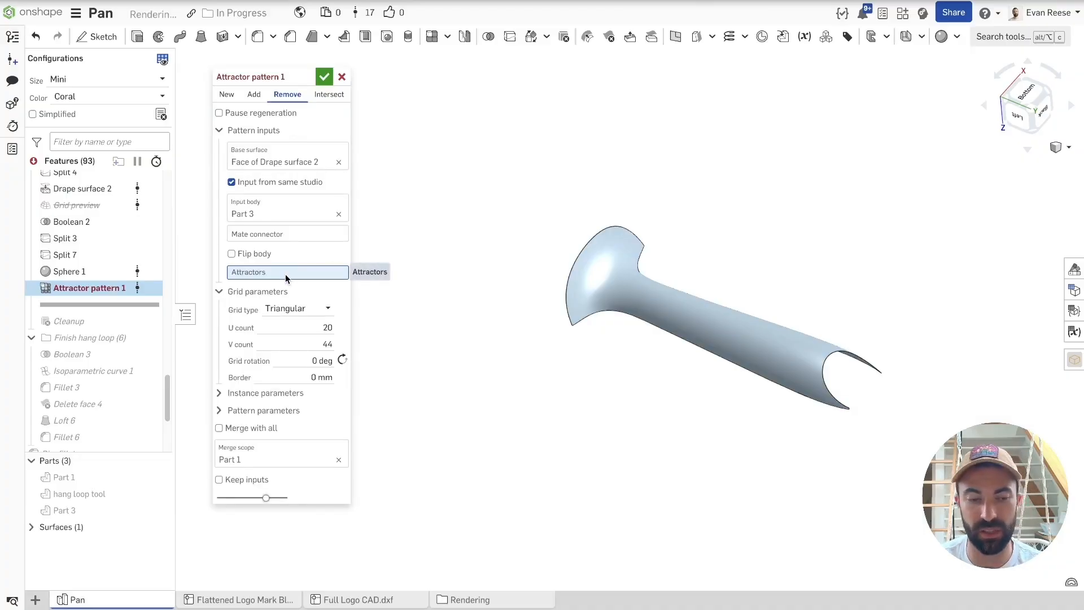
pyautogui.scroll(3, 414, 273)
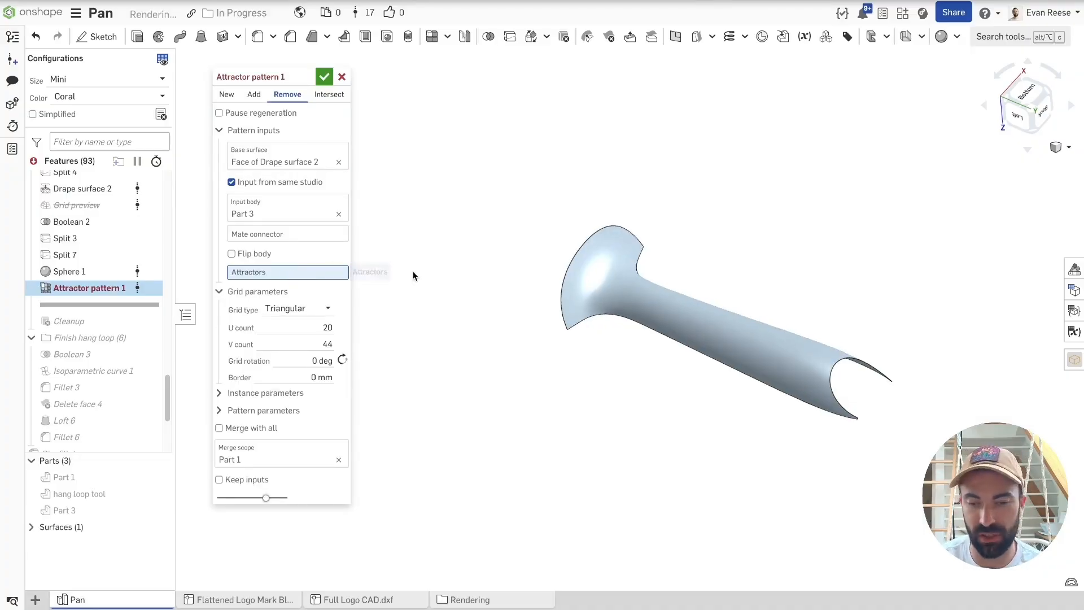
pyautogui.scroll(1, 483, 154)
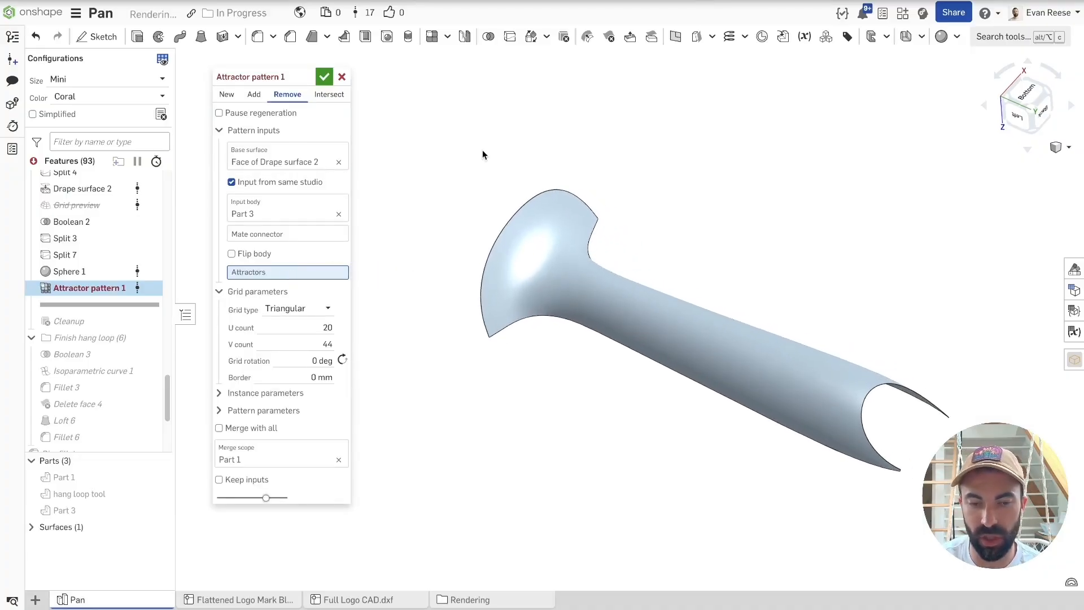
pyautogui.rightClick(564, 105)
pyautogui.moveTo(625, 184)
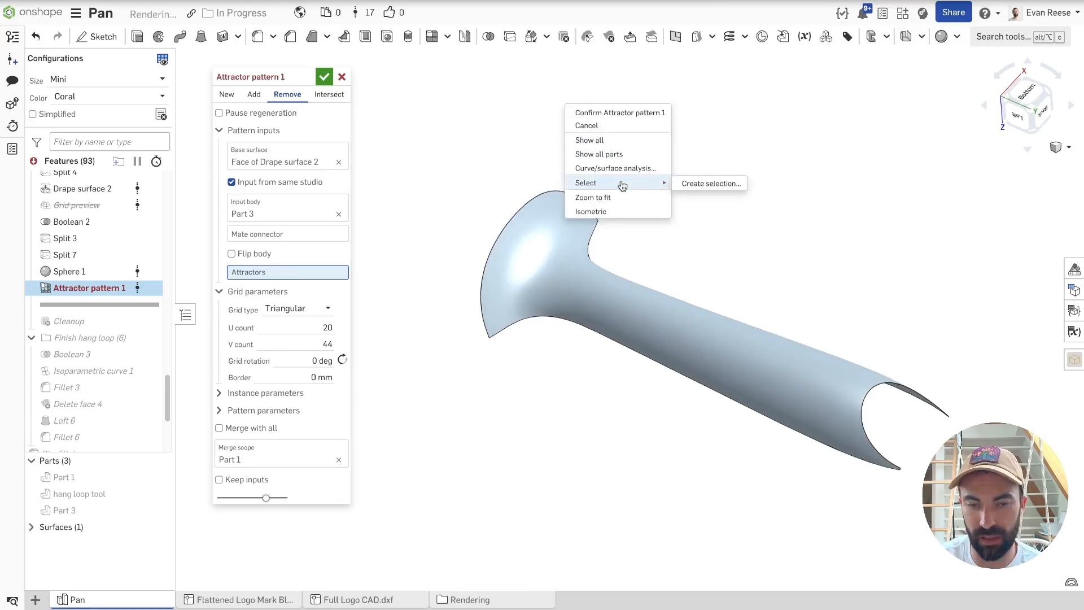
pyautogui.click(714, 184)
pyautogui.click(727, 175)
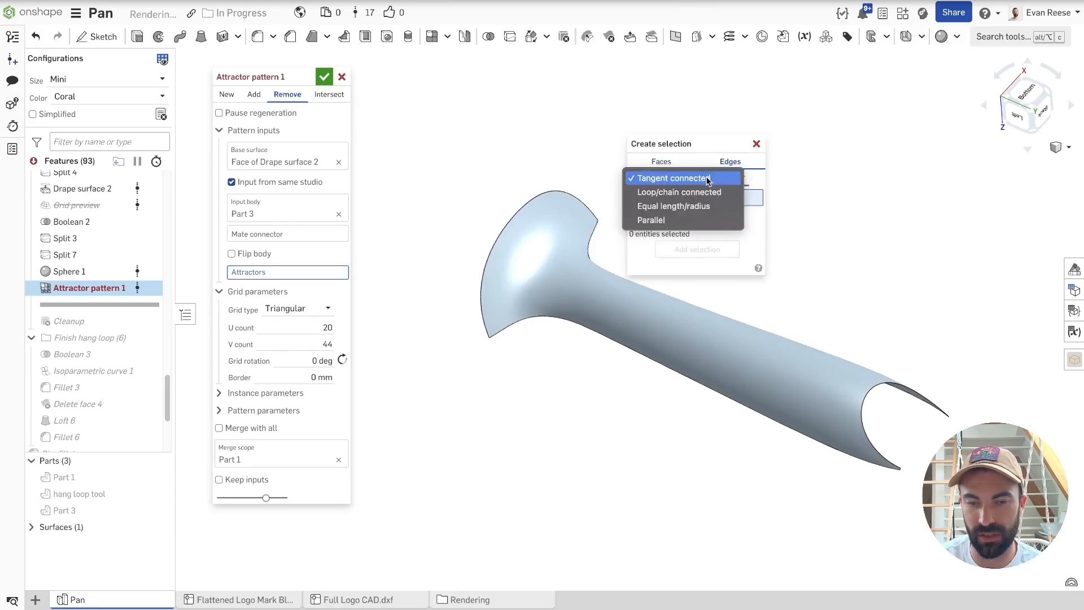
pyautogui.click(689, 194)
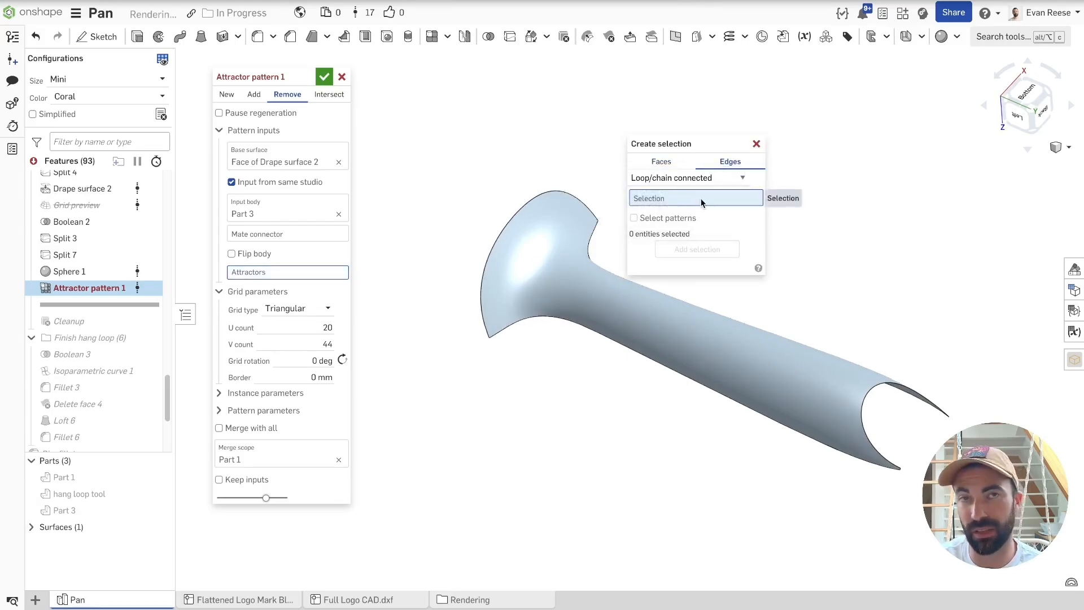
# Add the edge loop of the Drape surface 2 face as attractors, and discard the edits to Attractor pattern 1.
pyautogui.click(567, 259)
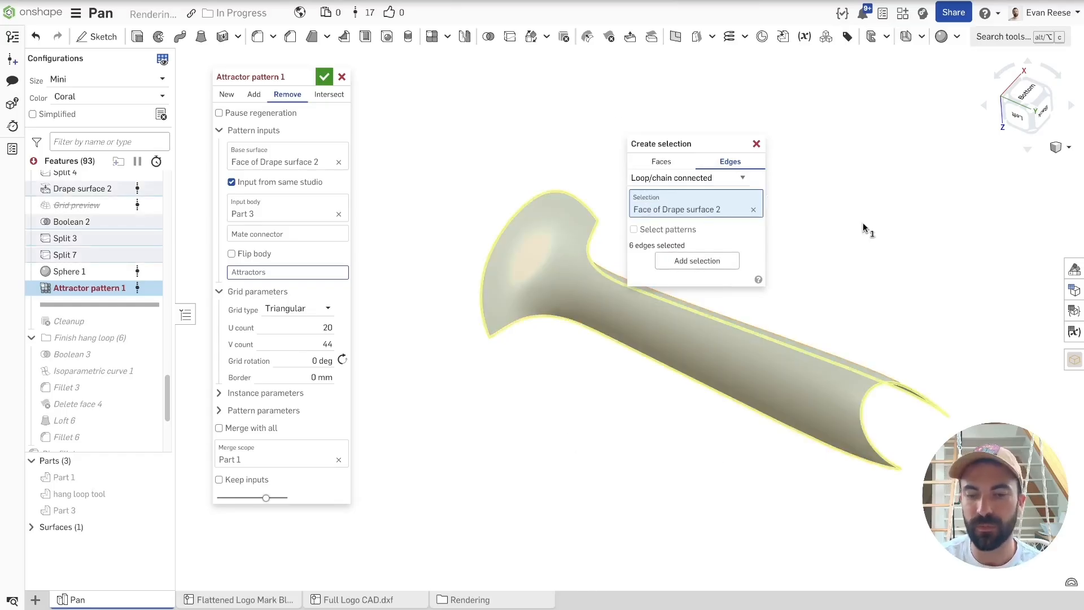
pyautogui.moveTo(956, 453); pyautogui.dragTo(883, 455, button='middle')
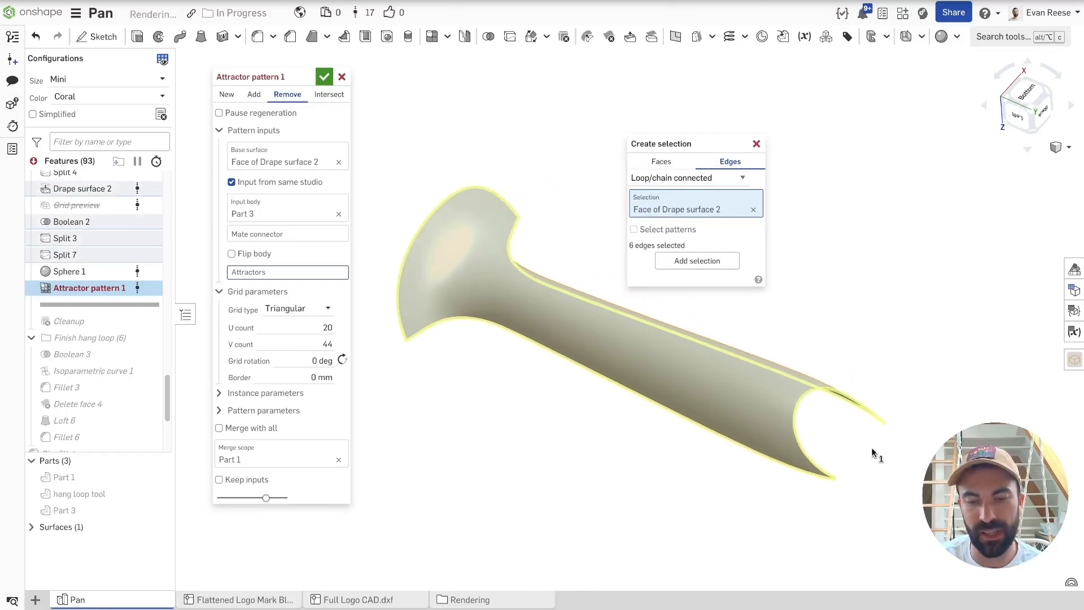
pyautogui.moveTo(727, 374); pyautogui.dragTo(711, 329, button='right')
pyautogui.moveTo(749, 441); pyautogui.dragTo(798, 402, button='right')
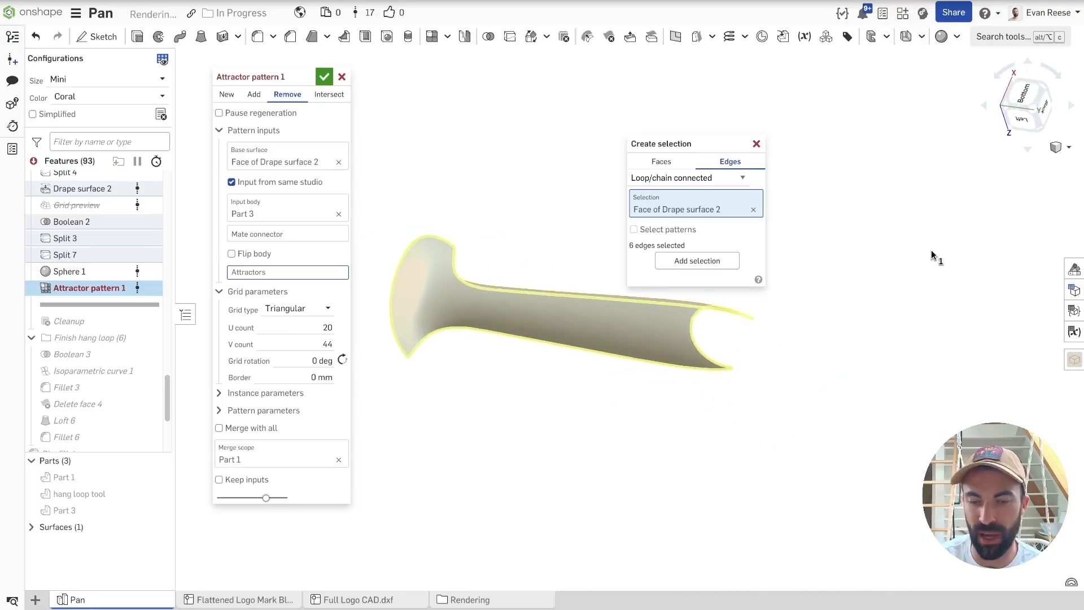
pyautogui.click(726, 262)
pyautogui.moveTo(424, 106); pyautogui.dragTo(542, 131, button='right')
pyautogui.scroll(2, 542, 131)
pyautogui.click(757, 144)
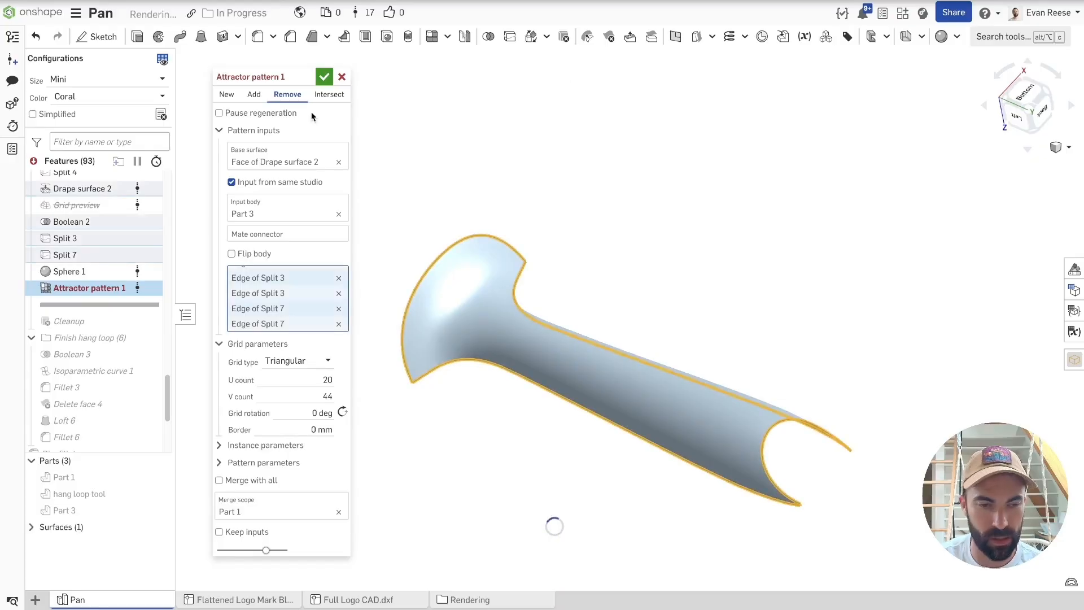
pyautogui.click(342, 76)
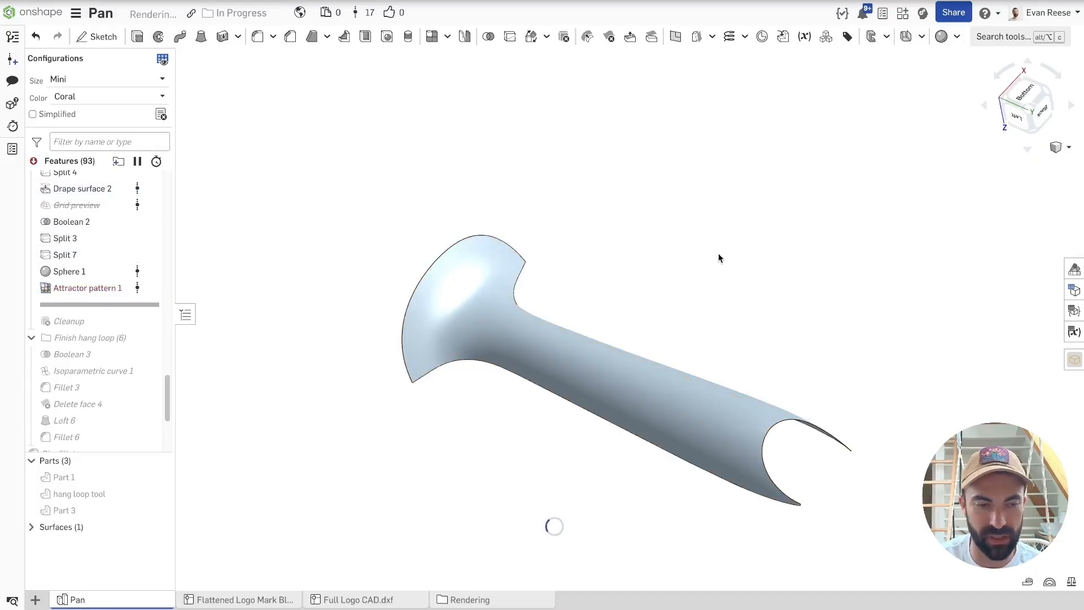
# Roll the model forward to include the Cleanup feature after Attractor pattern 1, and examine the dimpled handle.
pyautogui.moveTo(415, 245); pyautogui.dragTo(417, 187, button='middle')
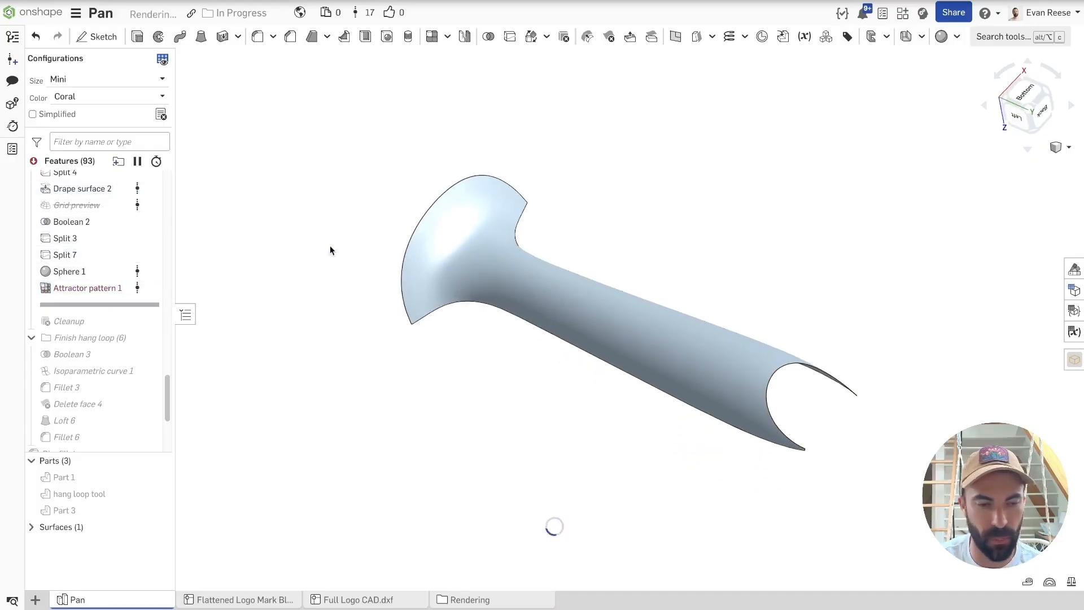
pyautogui.rightClick(86, 320)
pyautogui.click(134, 411)
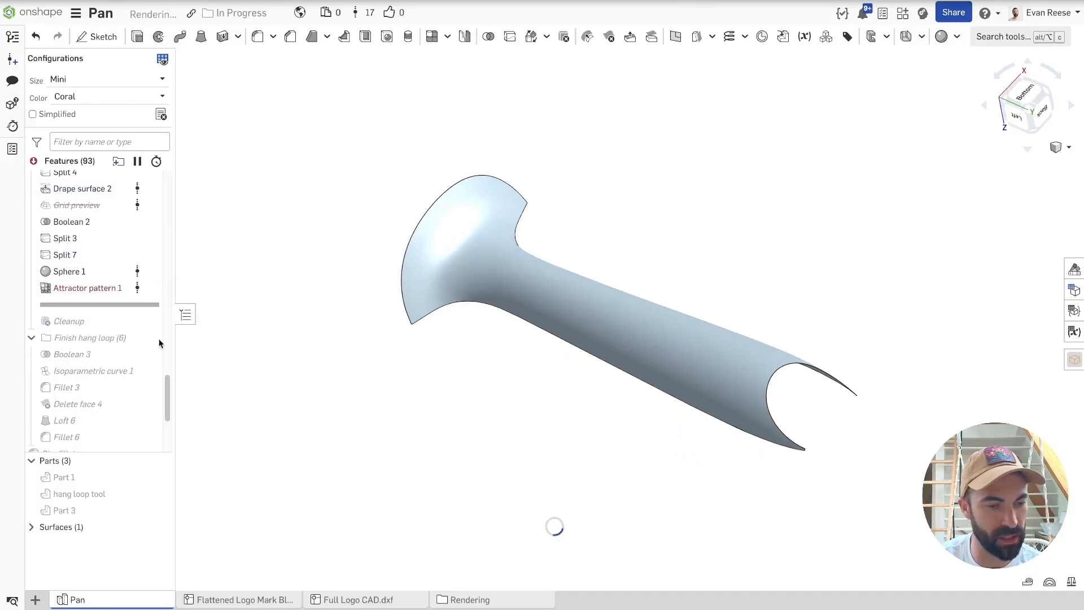
pyautogui.moveTo(58, 303); pyautogui.dragTo(59, 320)
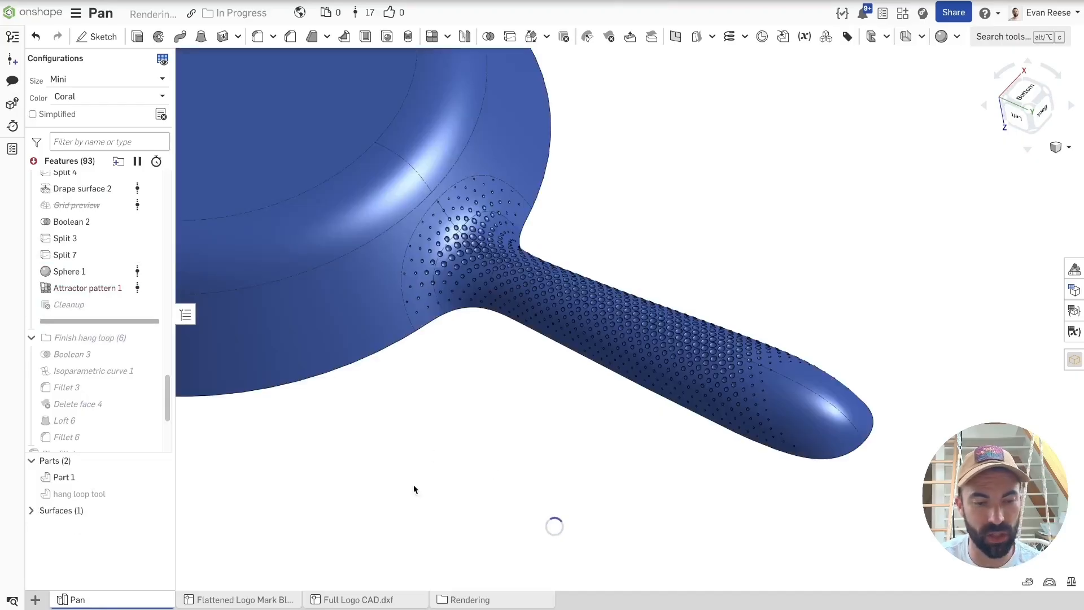
pyautogui.moveTo(476, 290); pyautogui.dragTo(733, 271, button='right')
pyautogui.scroll(4, 733, 271)
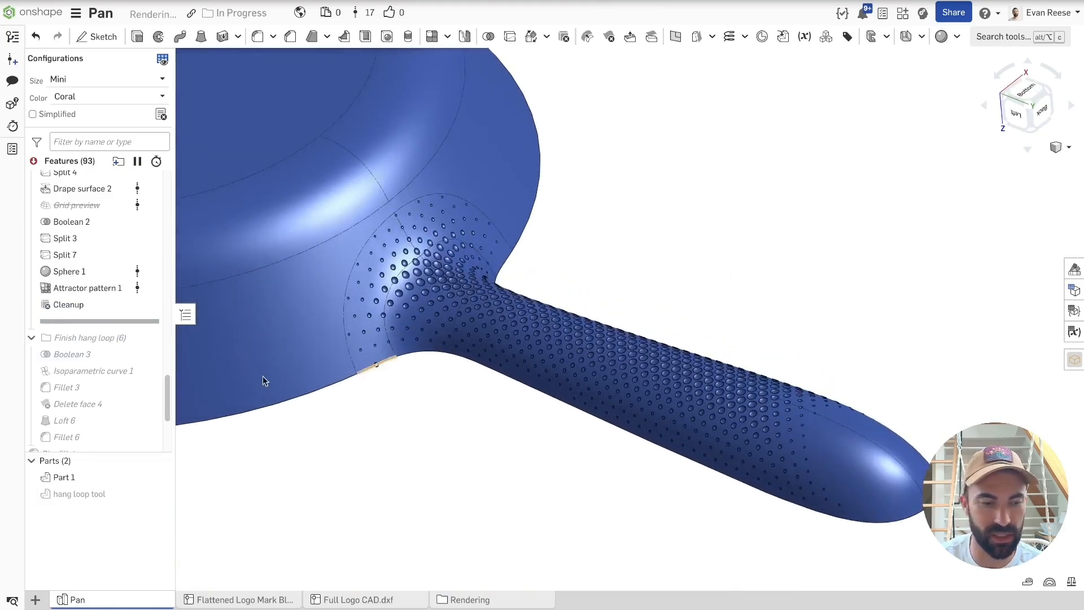
# Collapse the Hang loop setup, Texture Handle and Finish hang loop folders, and roll the model forward past Finish hang loop.
pyautogui.click(30, 339)
pyautogui.scroll(-2, 31, 322)
pyautogui.scroll(5, 30, 250)
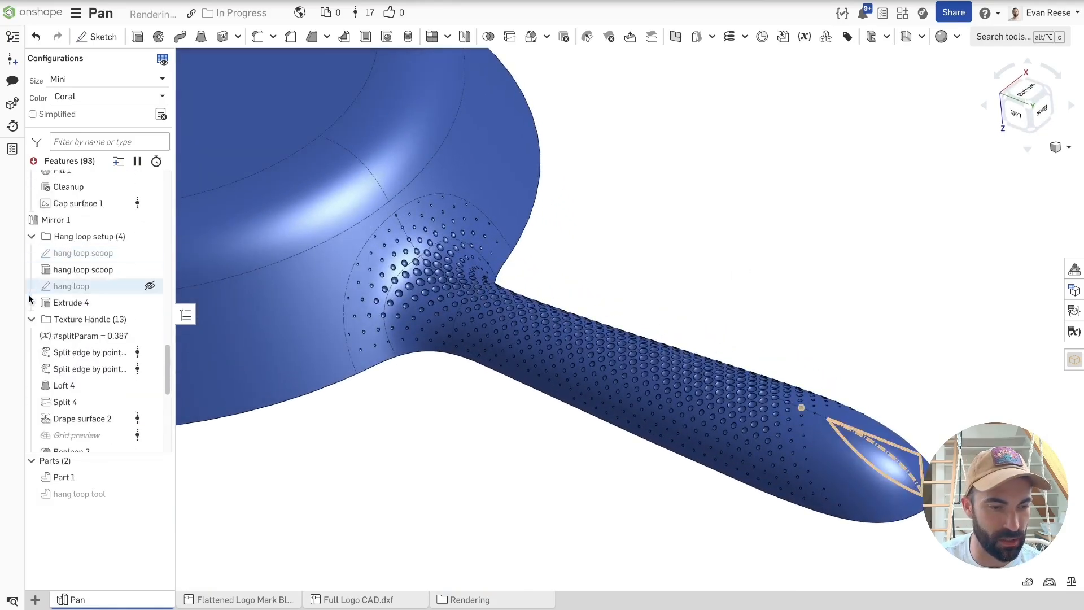
pyautogui.click(30, 320)
pyautogui.scroll(-2, 29, 315)
pyautogui.click(32, 179)
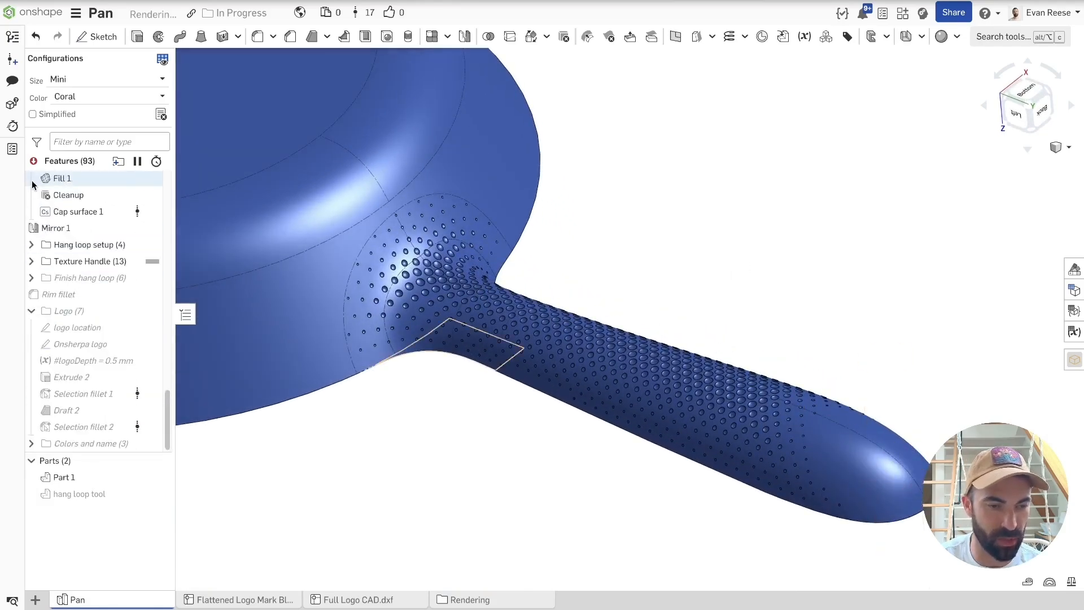
pyautogui.rightClick(67, 274)
pyautogui.click(125, 350)
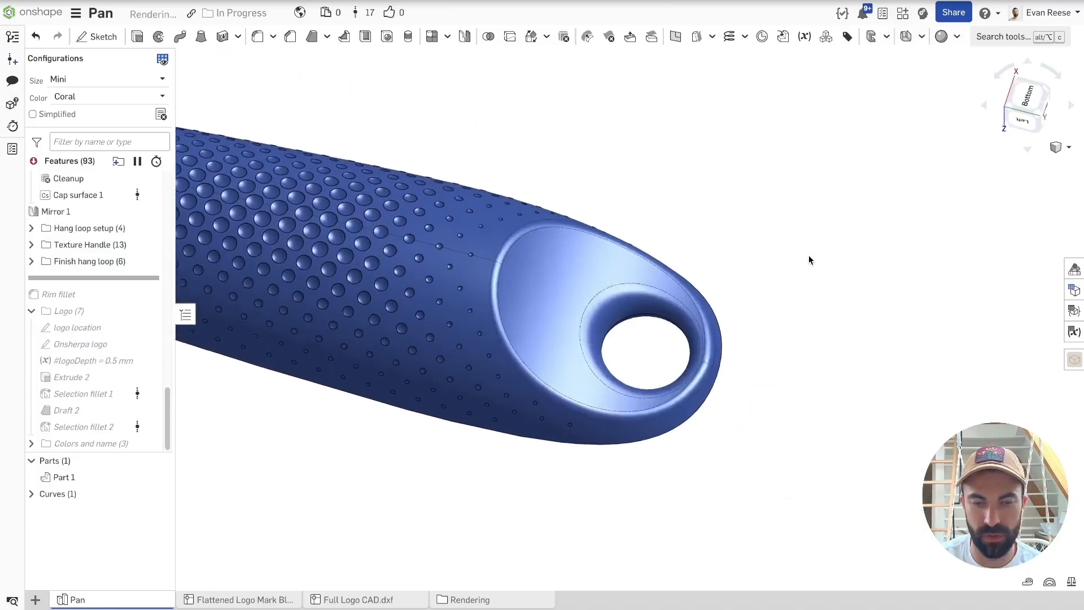
# Expand the Finish hang loop folder and inspect the handle-end faces cut by Boolean 3.
pyautogui.click(32, 261)
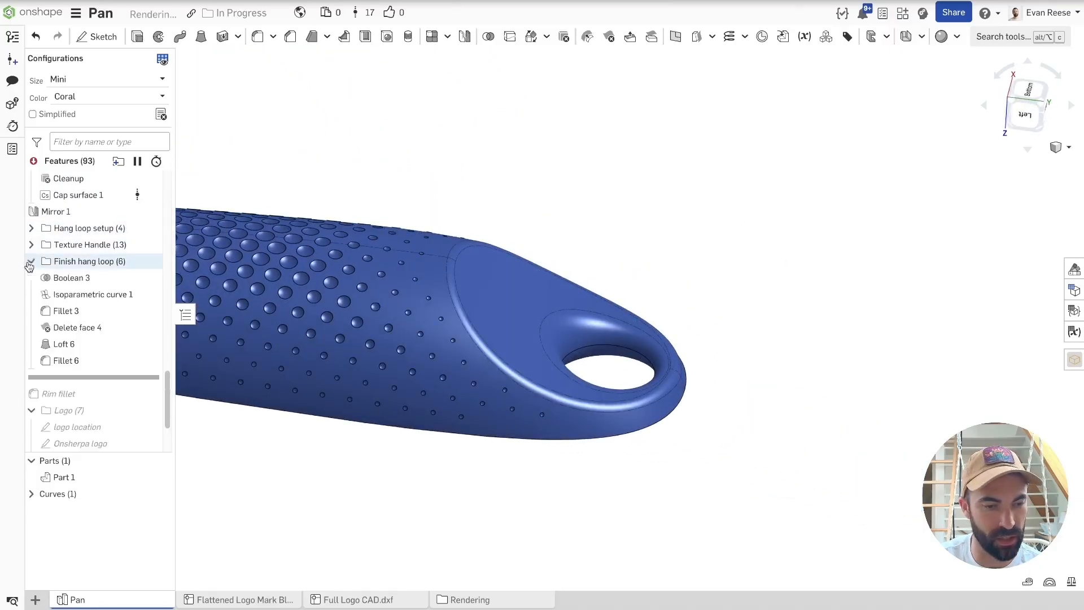
pyautogui.click(79, 278)
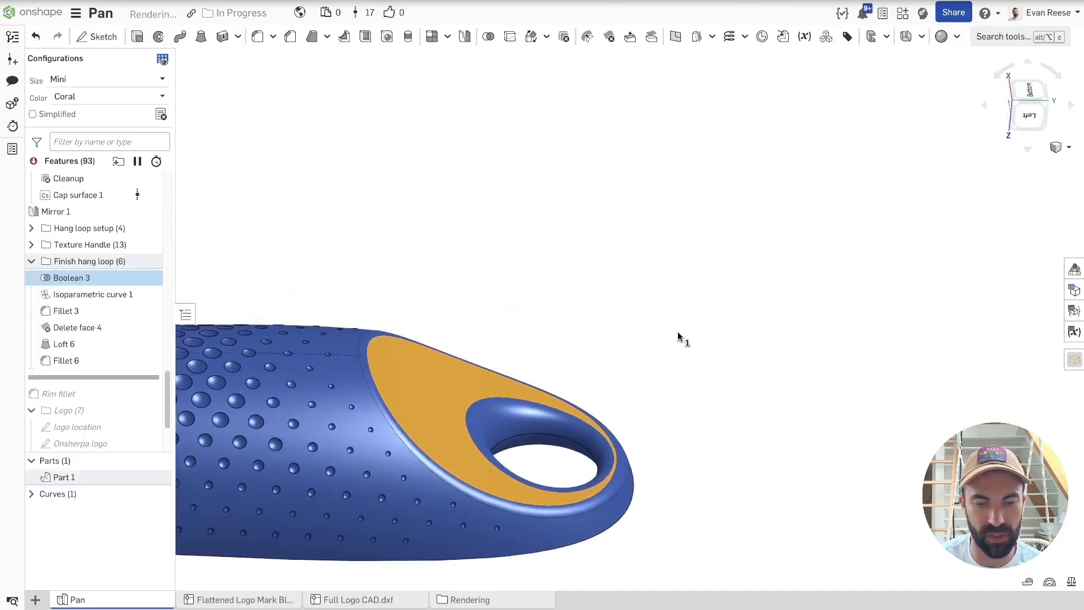
pyautogui.click(89, 276)
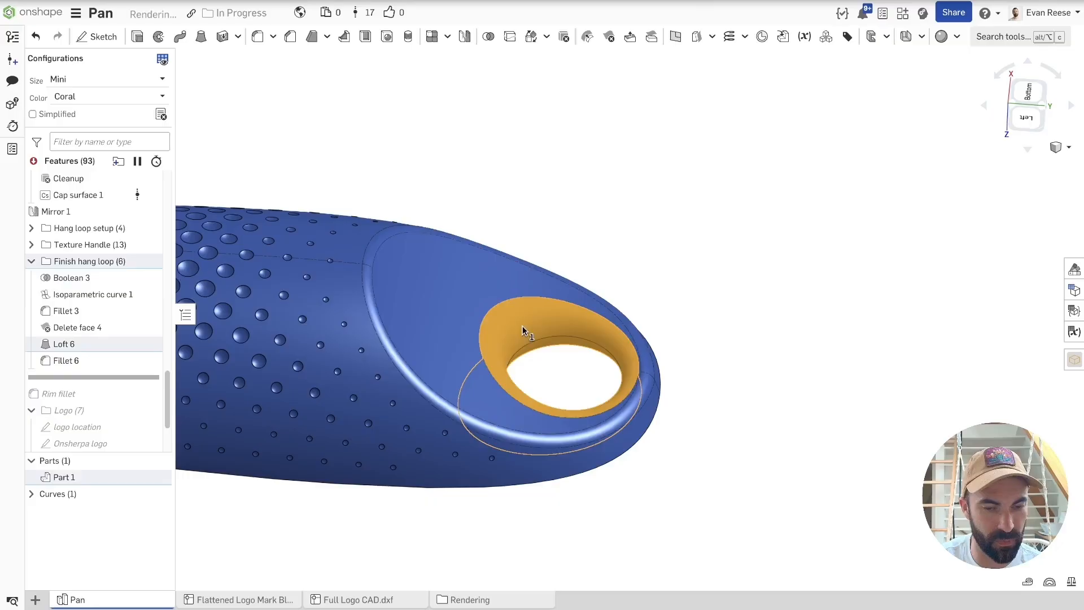
pyautogui.click(789, 320)
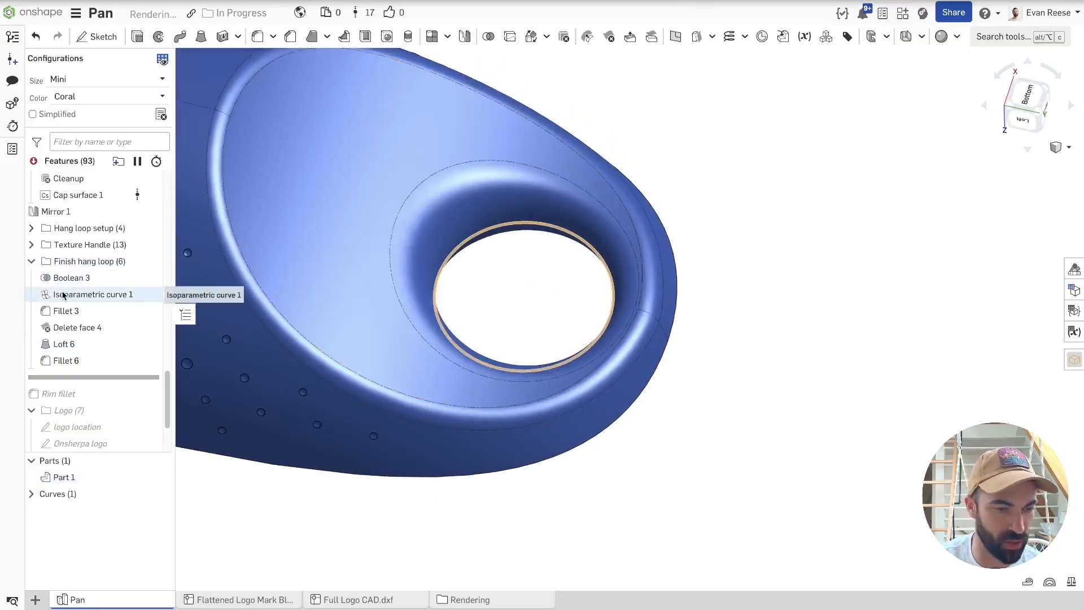
# Roll the model back to just after Fillet 3 and hide Curve 1 to examine the rounded hang hole.
pyautogui.rightClick(62, 310)
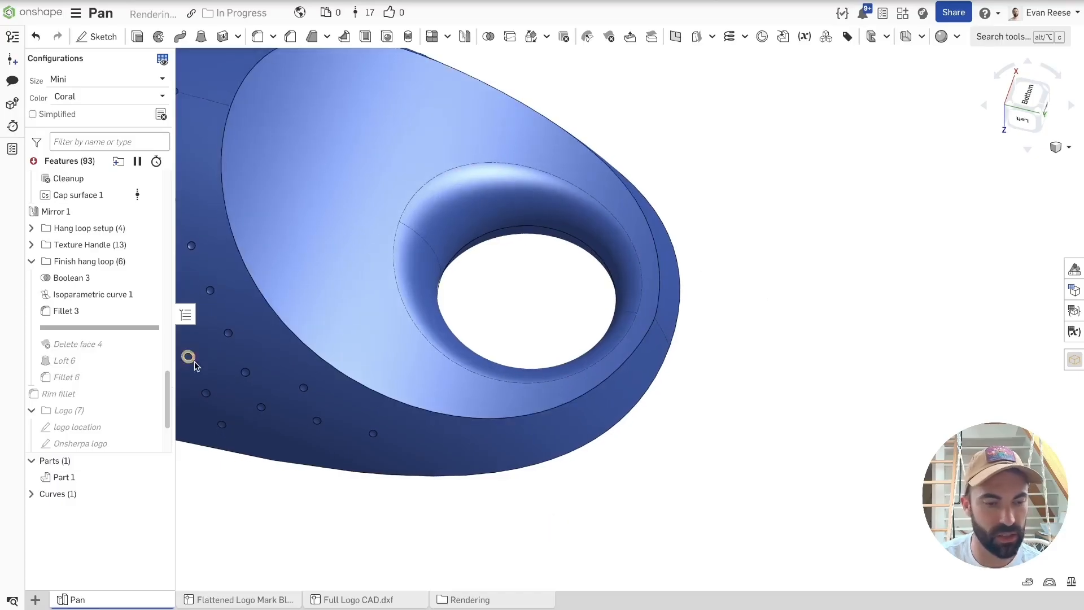
pyautogui.click(31, 493)
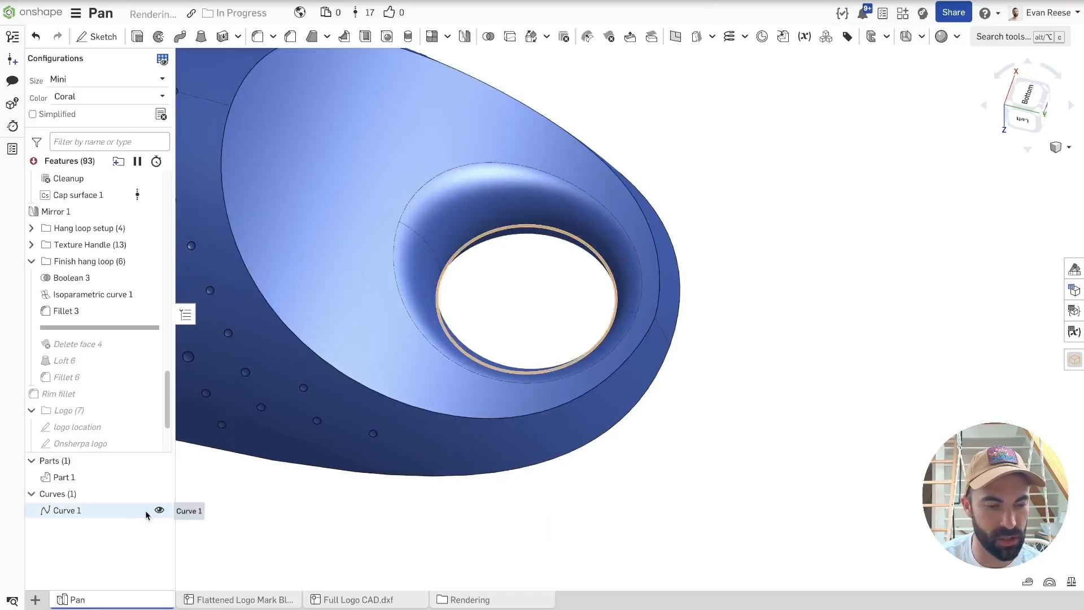
pyautogui.click(159, 513)
pyautogui.scroll(2, 762, 274)
pyautogui.moveTo(764, 274); pyautogui.dragTo(786, 266, button='right')
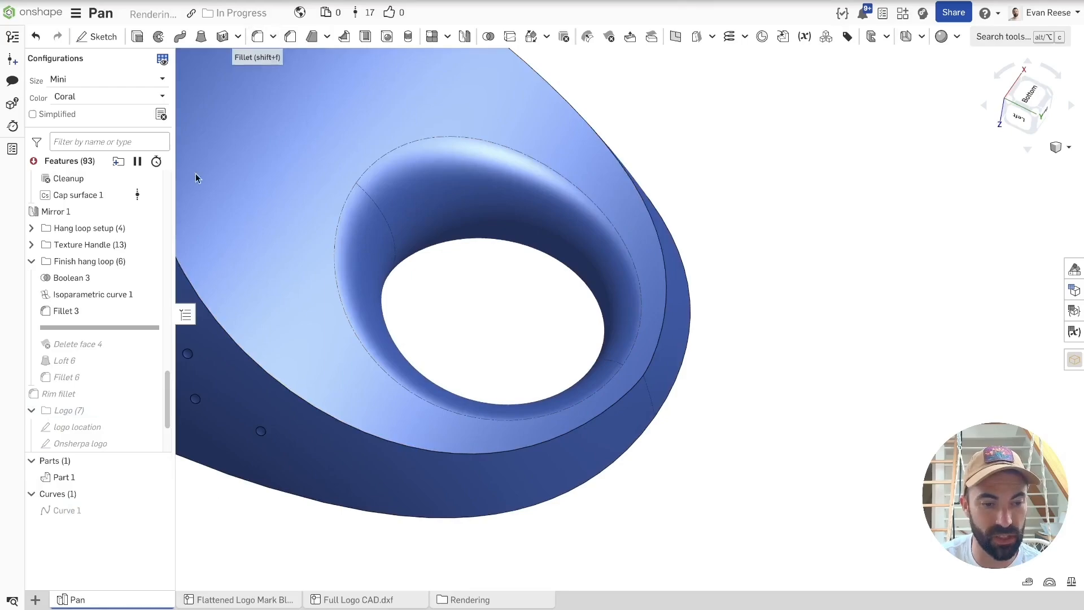
# Roll the model back to just after Boolean 3, leaving the hang hole without its fillet.
pyautogui.rightClick(96, 296)
pyautogui.rightClick(78, 283)
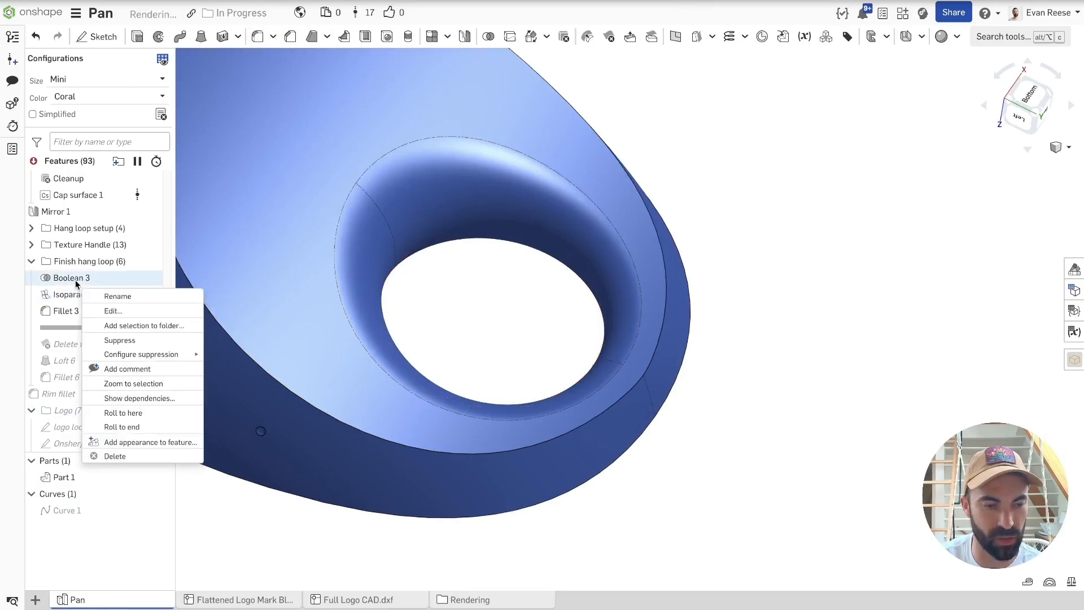
pyautogui.click(123, 413)
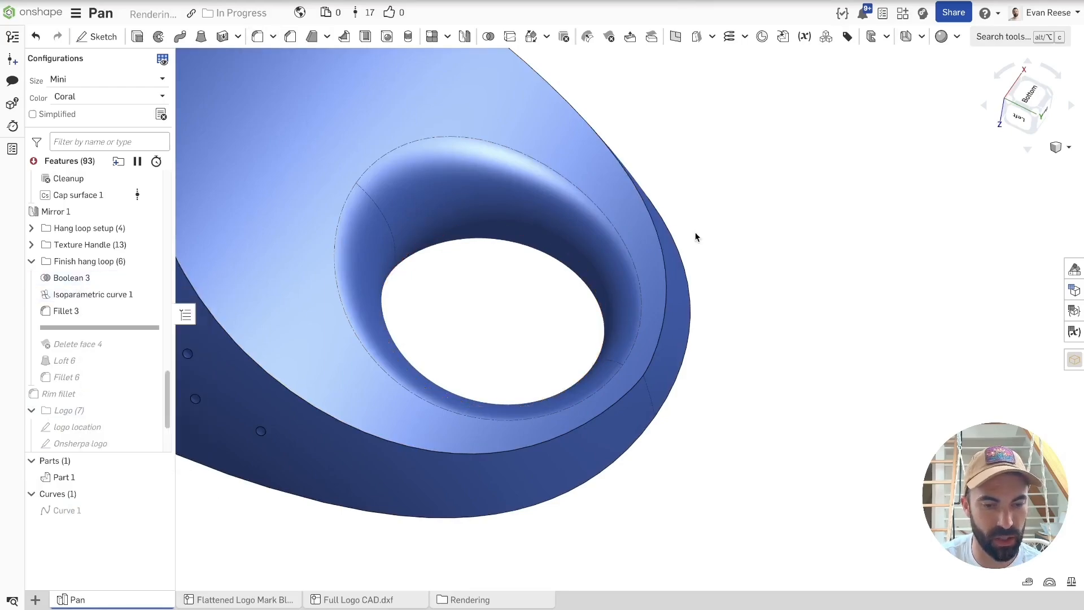
# Try a full round fillet on the hang hole's wall between the Boolean 3 scoop face and the opposite Loft 2 face, and cancel it.
pyautogui.click(257, 37)
pyautogui.click(313, 95)
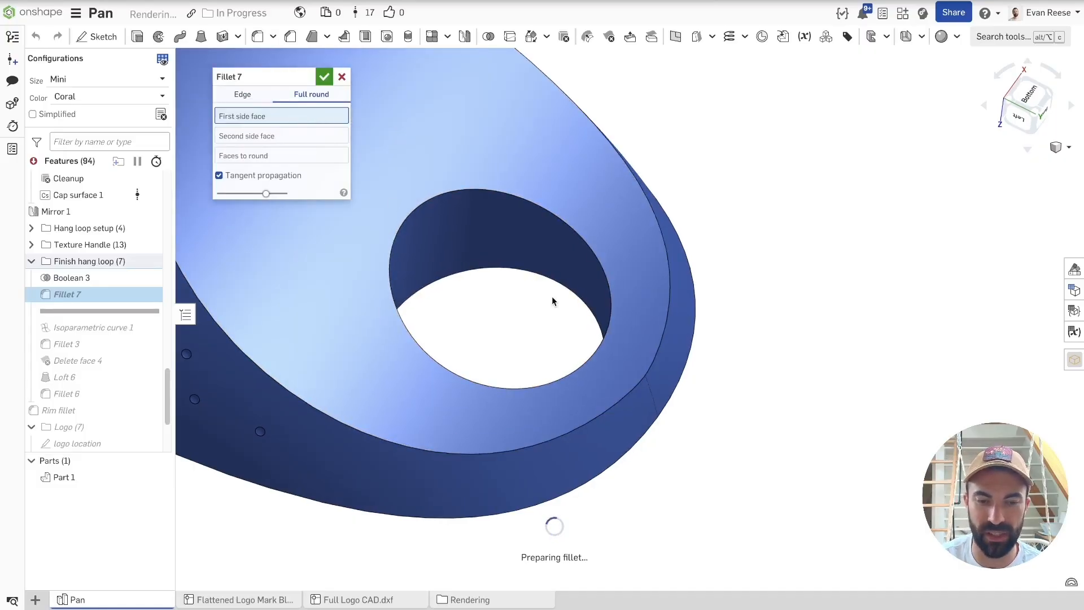
pyautogui.scroll(-1, 455, 270)
pyautogui.moveTo(455, 270); pyautogui.dragTo(537, 269, button='right')
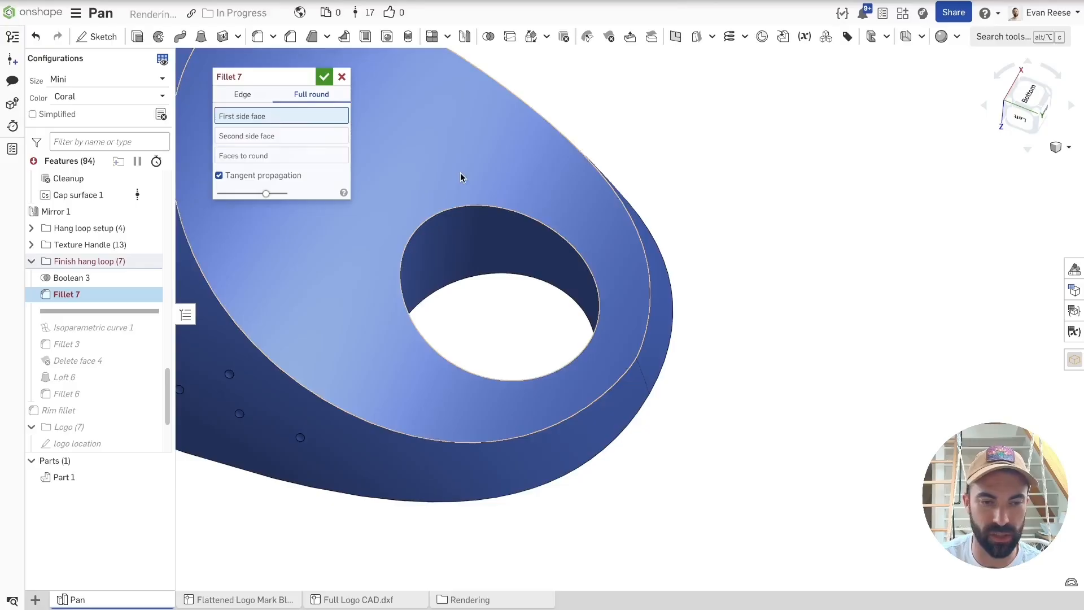
pyautogui.click(461, 177)
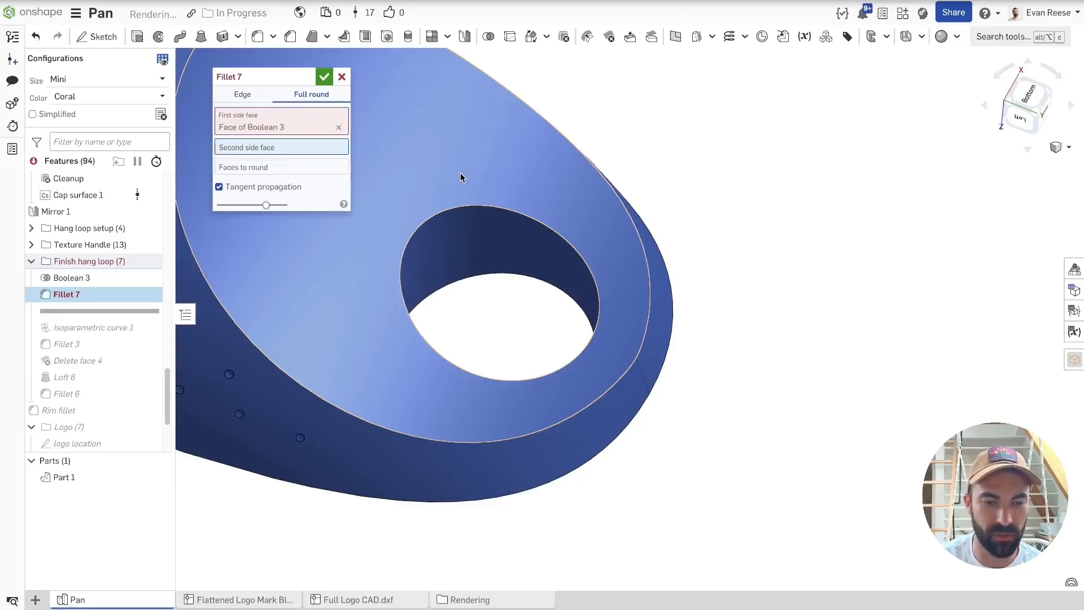
pyautogui.click(380, 370)
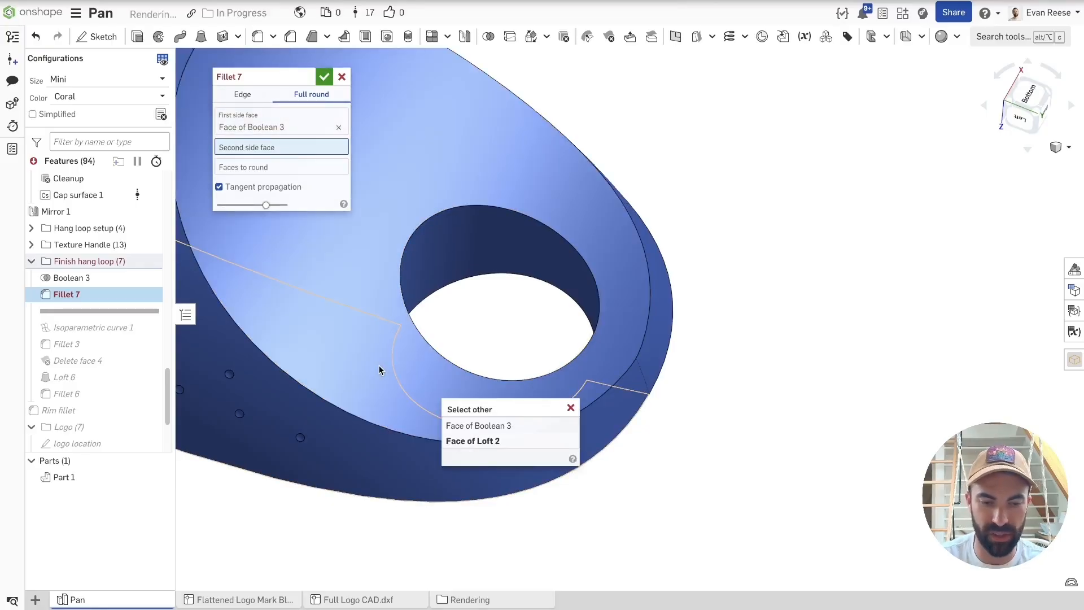
pyautogui.press('Return')
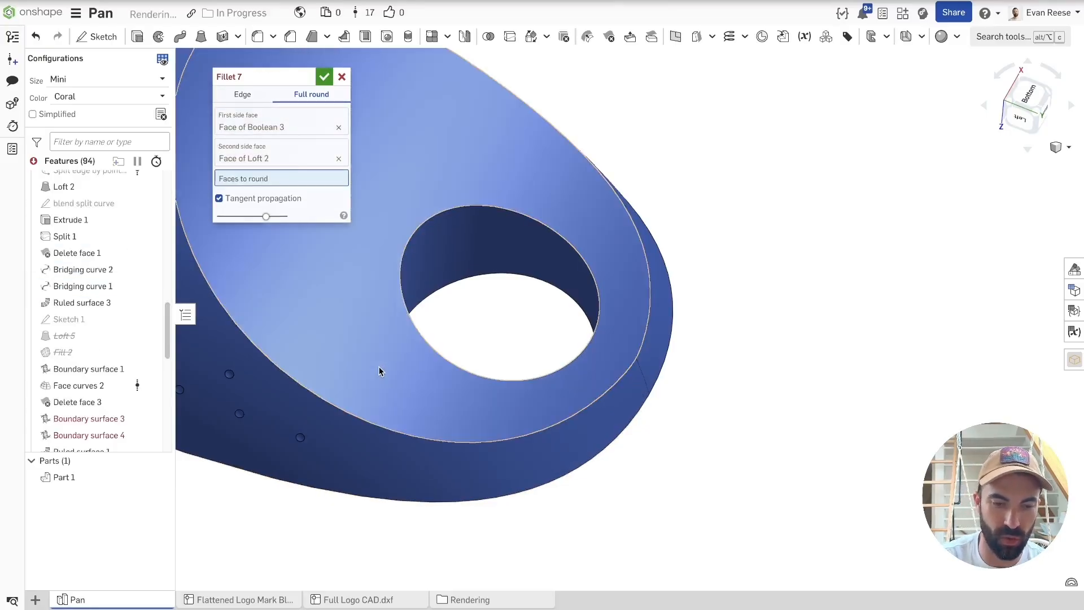
pyautogui.click(476, 241)
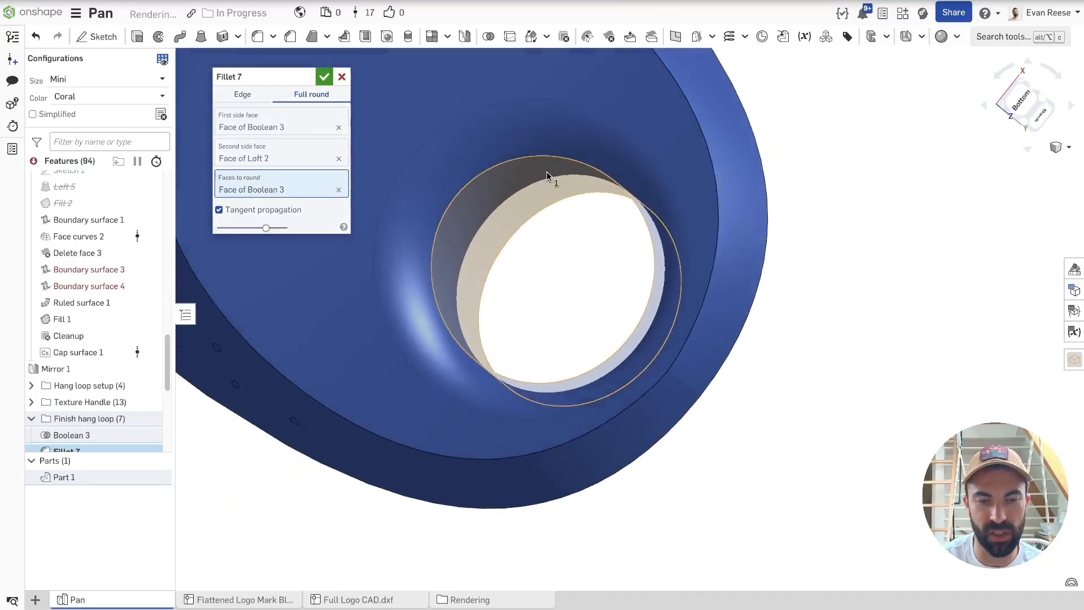
pyautogui.click(342, 77)
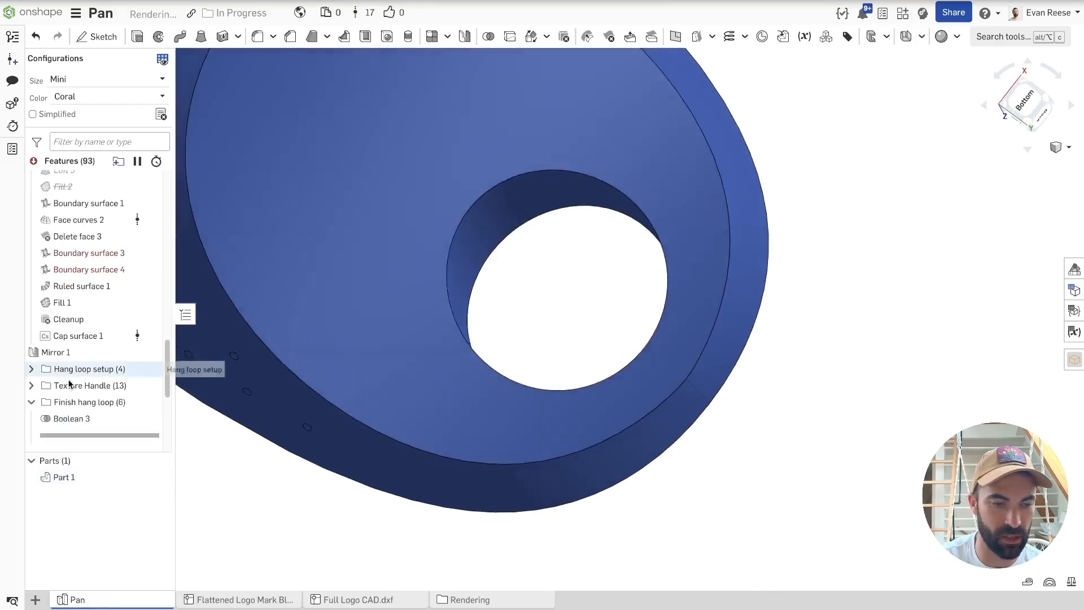
# Roll the model forward to just after Fillet 3 and check the fillet's arcs at both ends of the hang hole.
pyautogui.scroll(-3, 79, 373)
pyautogui.moveTo(69, 288); pyautogui.dragTo(70, 286)
pyautogui.click(460, 217)
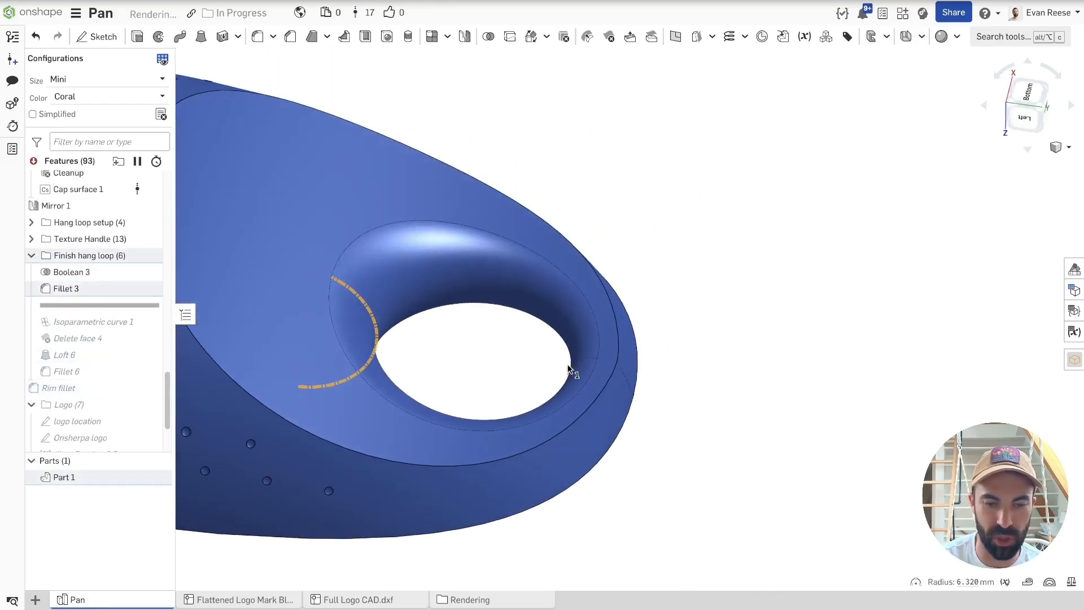
pyautogui.click(576, 361)
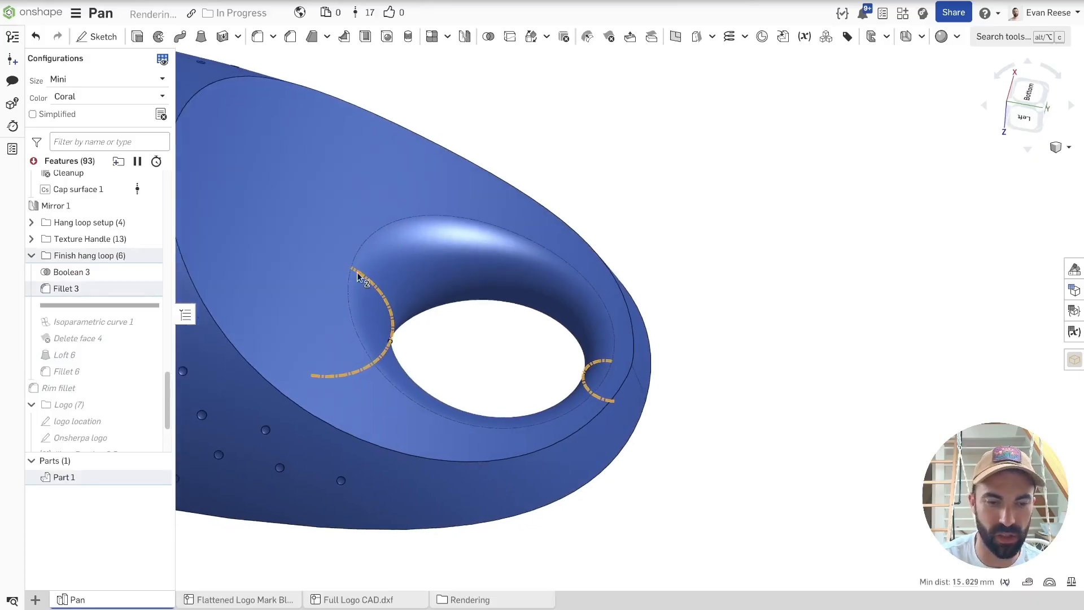
pyautogui.click(453, 355)
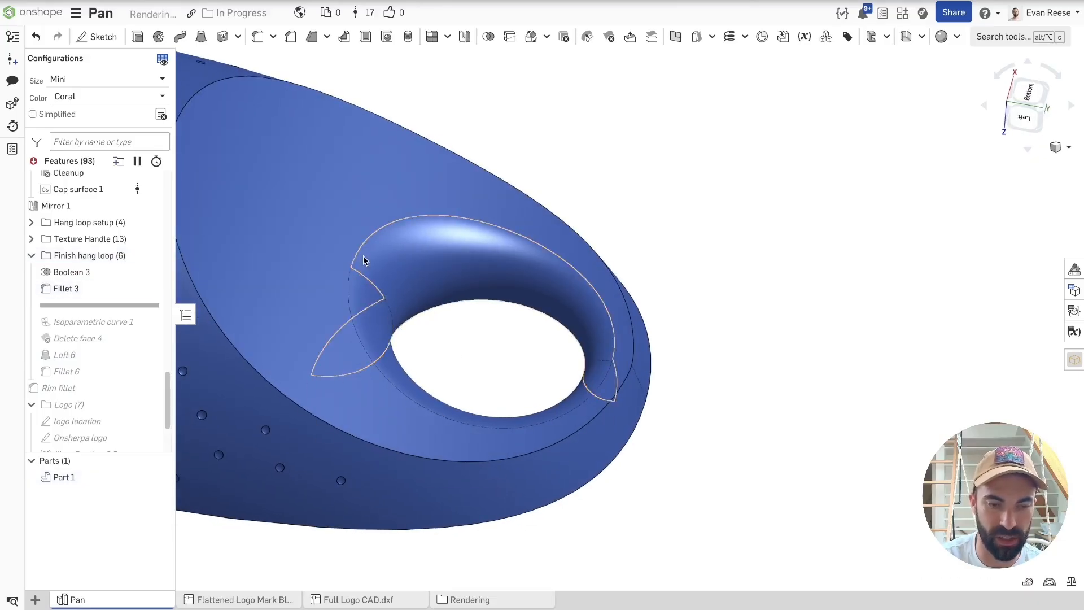
pyautogui.click(346, 287)
pyautogui.press('Escape')
# Move Isoparametric curve 1 ahead of Fillet 3 and roll the model back to just after the curve.
pyautogui.moveTo(91, 322); pyautogui.dragTo(93, 284)
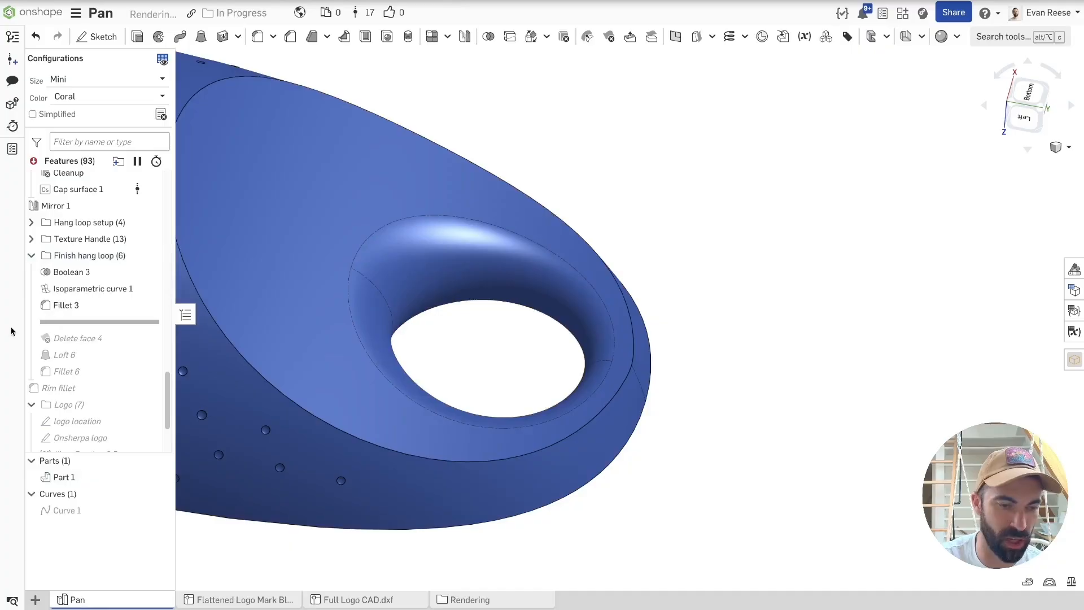
pyautogui.click(90, 306)
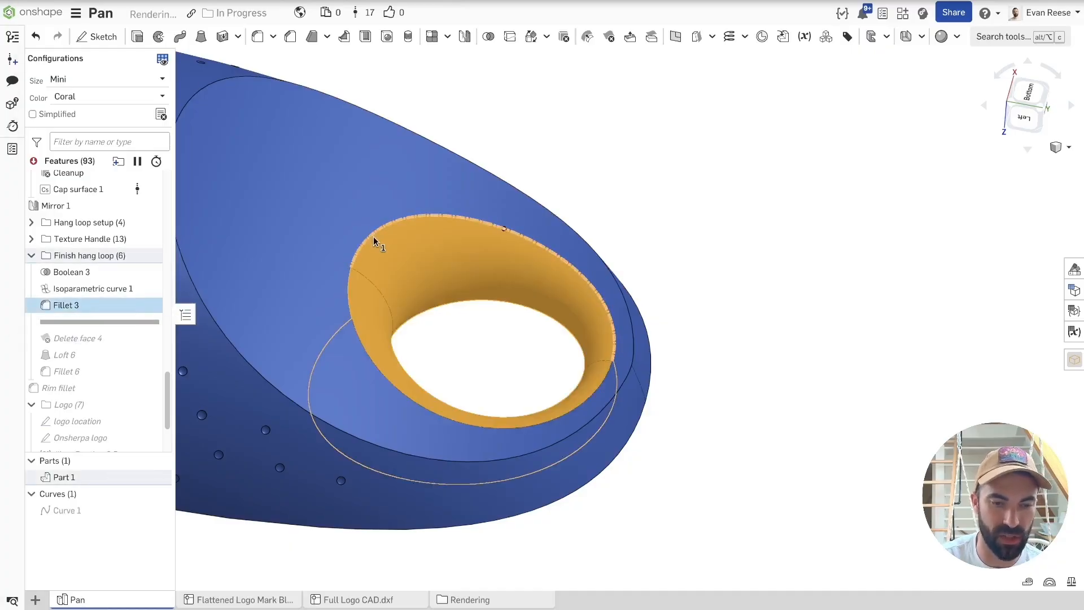
pyautogui.press('Escape')
pyautogui.rightClick(56, 292)
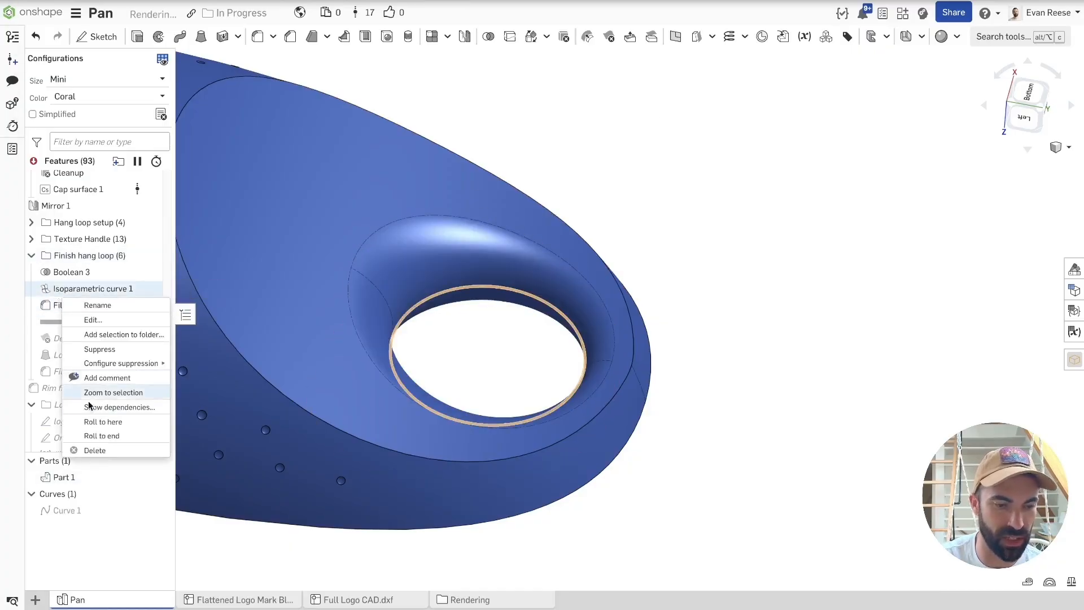
pyautogui.click(77, 415)
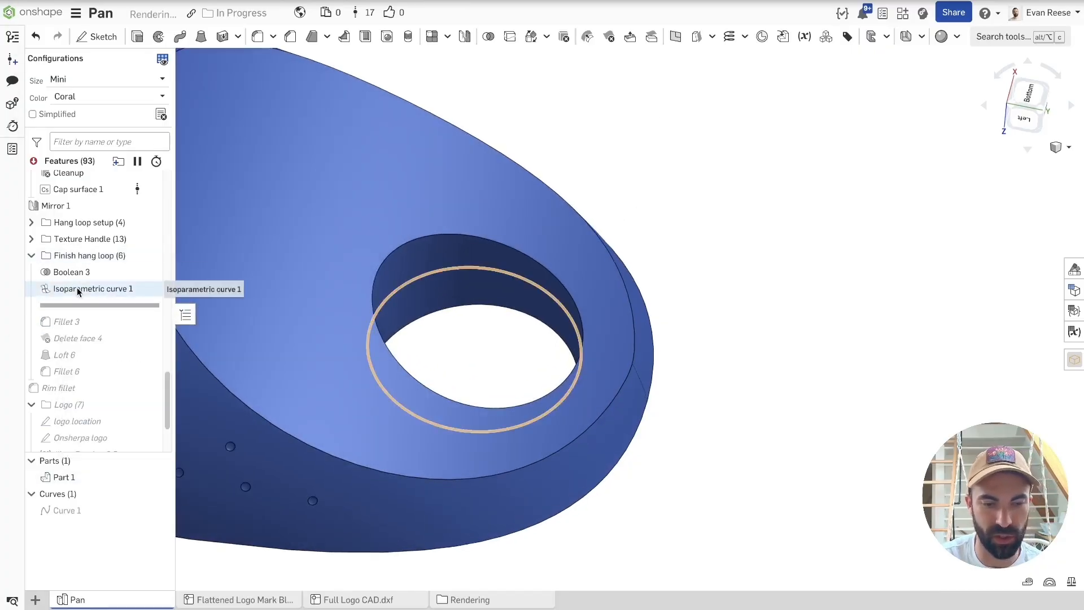
pyautogui.click(77, 288)
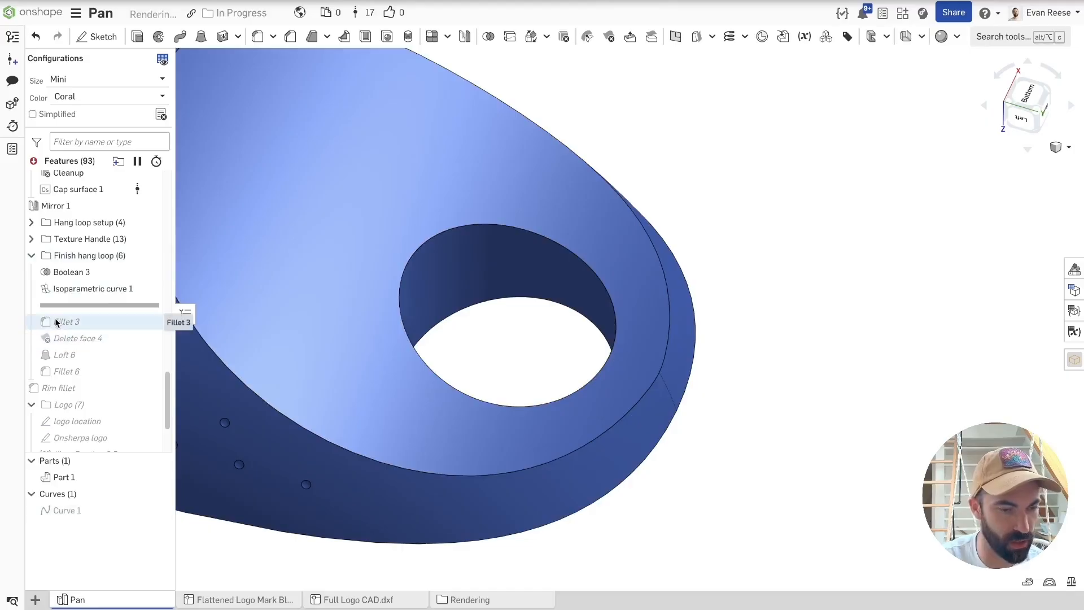
# Roll the model forward to just after Delete face 4 and show Curve 1 inside the open hang hole.
pyautogui.click(107, 426)
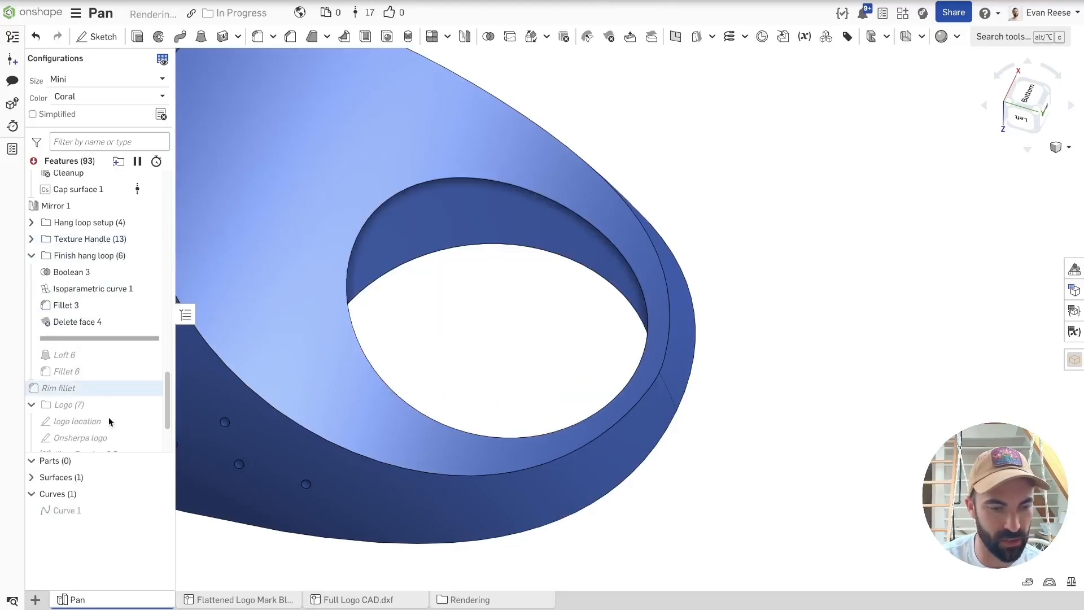
pyautogui.click(159, 510)
pyautogui.moveTo(459, 273); pyautogui.dragTo(462, 327, button='right')
# Roll the model forward to just after Loft 6 and inspect the lofted wall of the hang hole.
pyautogui.rightClick(76, 354)
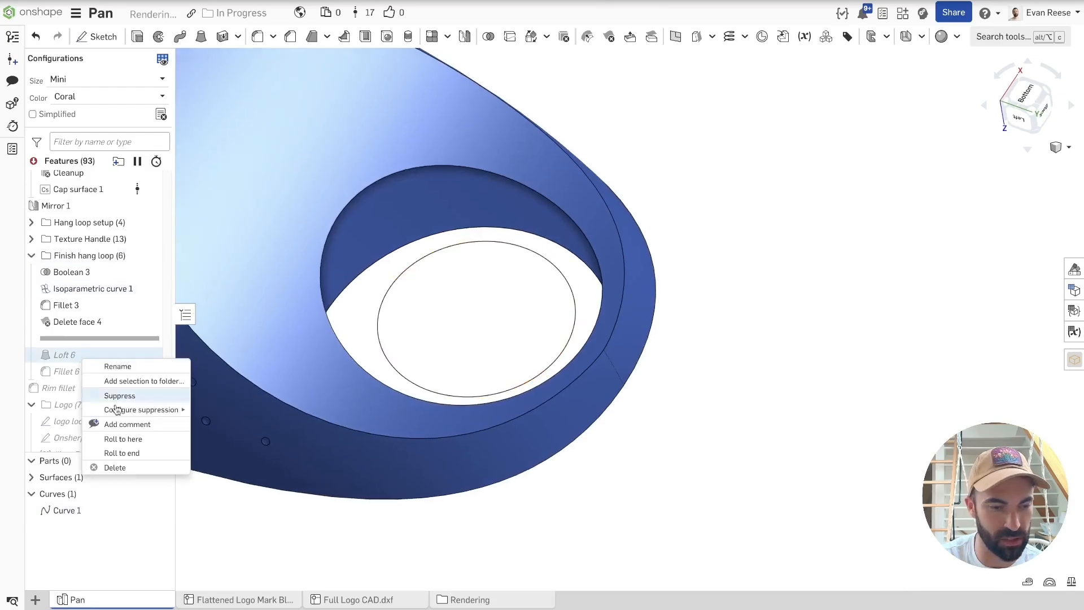
pyautogui.click(116, 440)
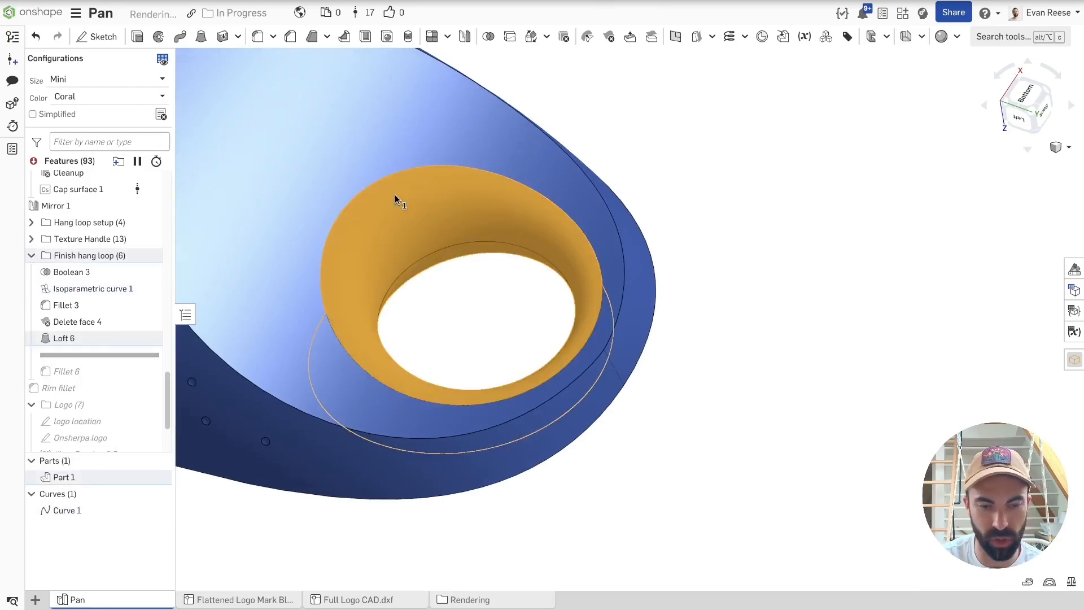
pyautogui.moveTo(539, 207); pyautogui.dragTo(470, 286, button='right')
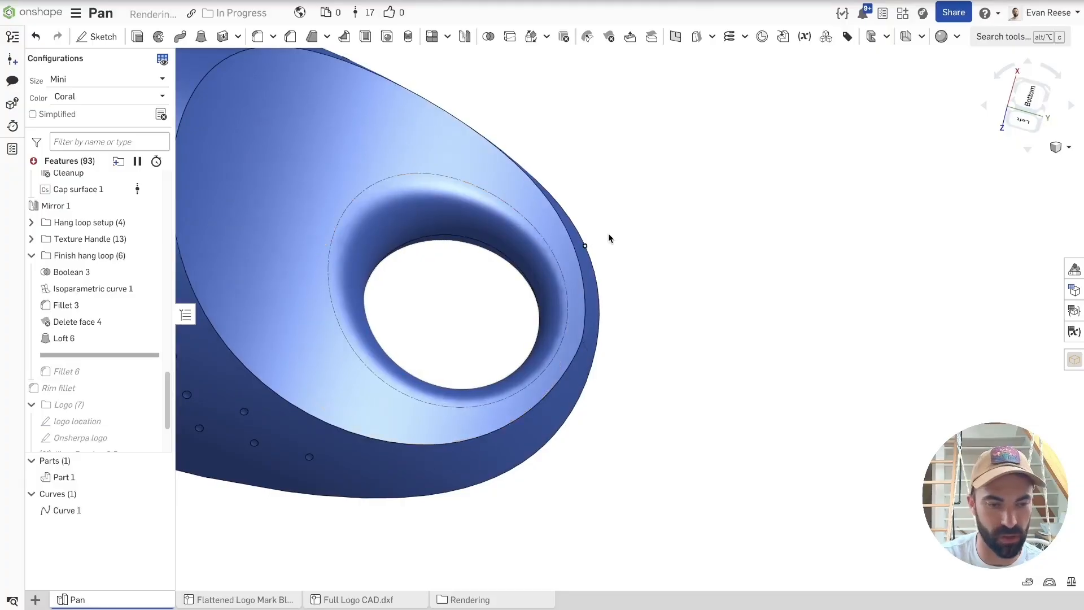
# Roll the model forward to just after Fillet 6 and inspect the rounded edge around the handle-end scoop.
pyautogui.rightClick(80, 371)
pyautogui.click(135, 461)
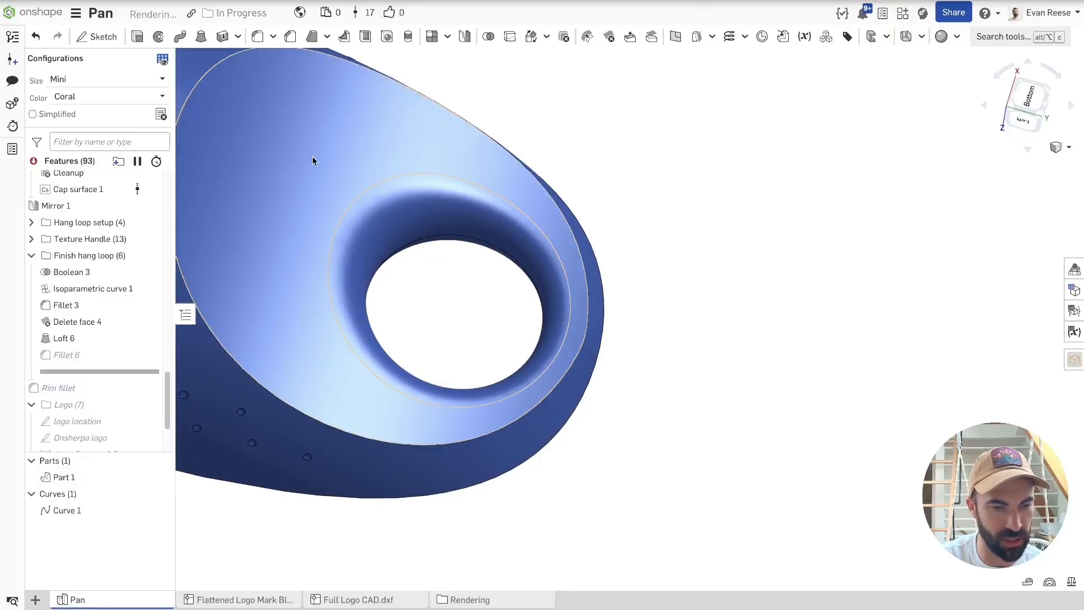
pyautogui.moveTo(318, 172); pyautogui.dragTo(329, 164, button='right')
pyautogui.scroll(-4, 329, 165)
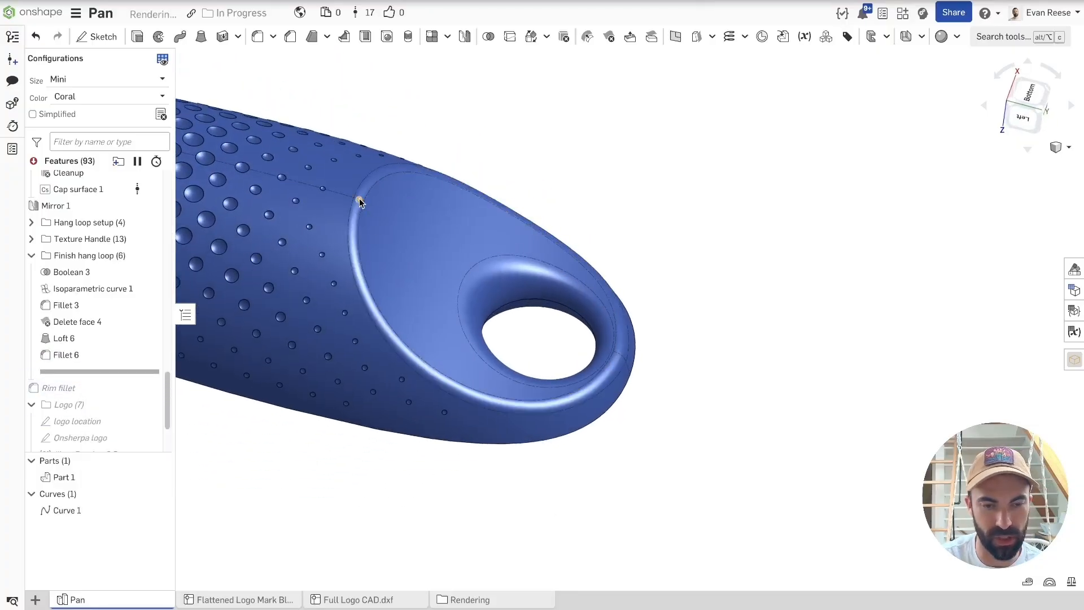
# Roll the model forward to just after Rim fillet and inspect the whole pan from the side and above.
pyautogui.rightClick(72, 395)
pyautogui.click(146, 483)
pyautogui.scroll(-4, 389, 508)
pyautogui.moveTo(390, 525); pyautogui.dragTo(622, 339, button='right')
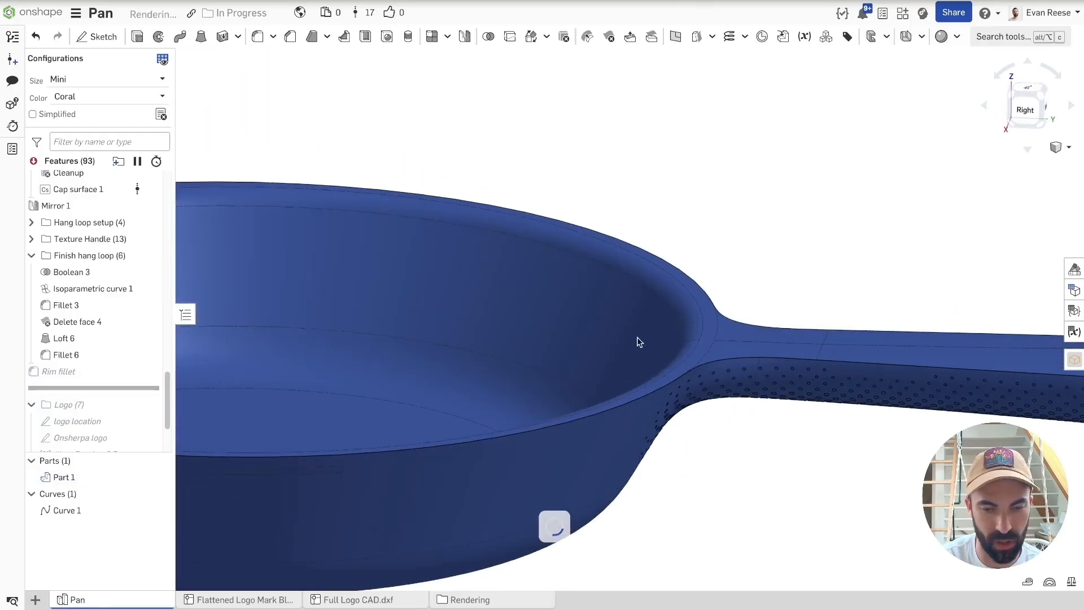
pyautogui.press('f')
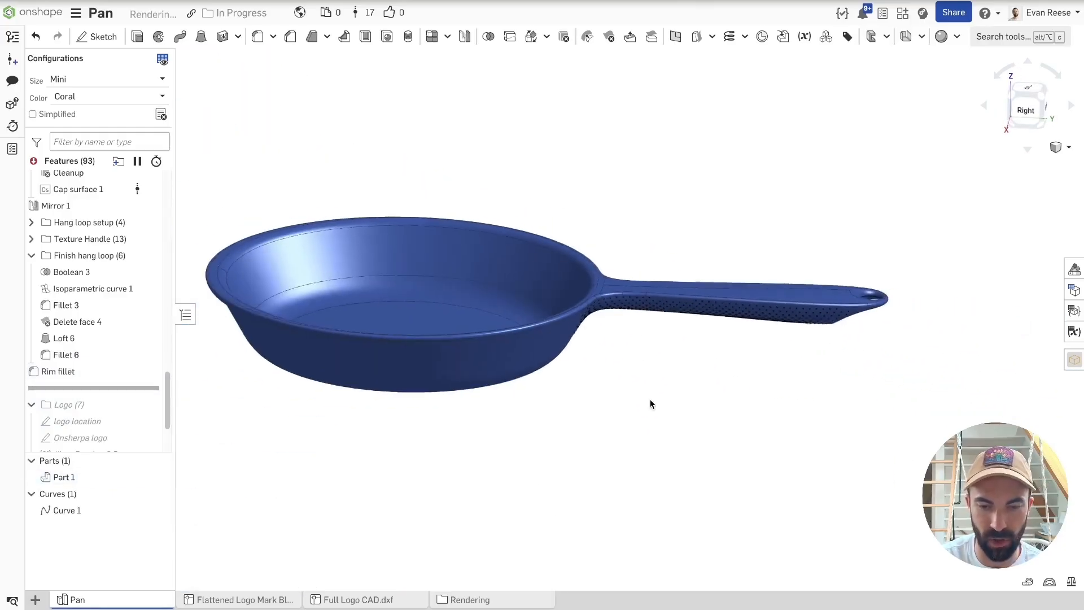
pyautogui.press('f')
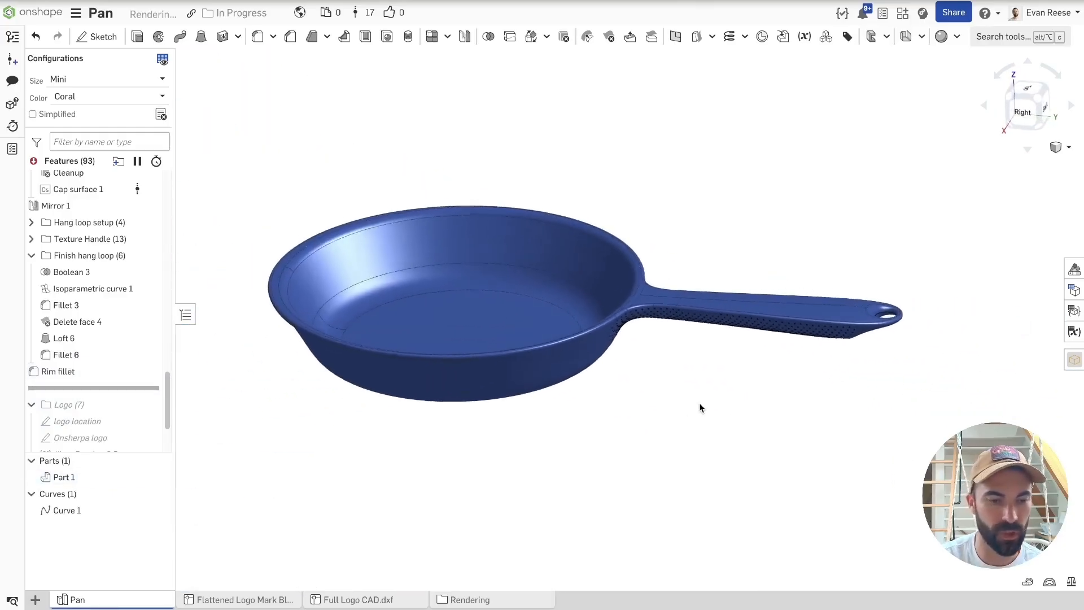
pyautogui.moveTo(660, 180); pyautogui.dragTo(670, 270, button='right')
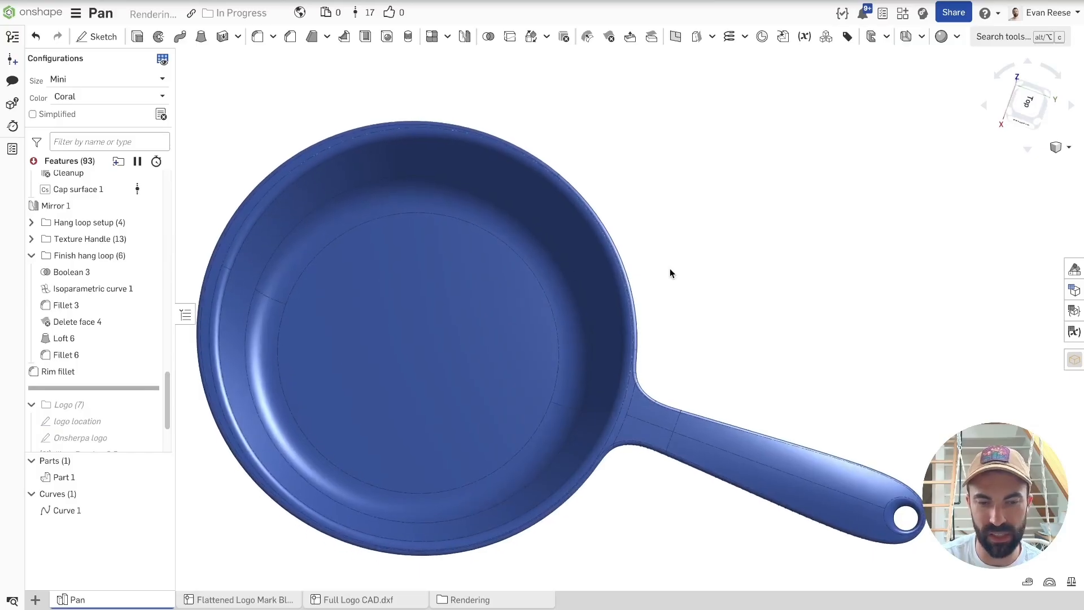
pyautogui.moveTo(733, 260); pyautogui.dragTo(762, 273, button='right')
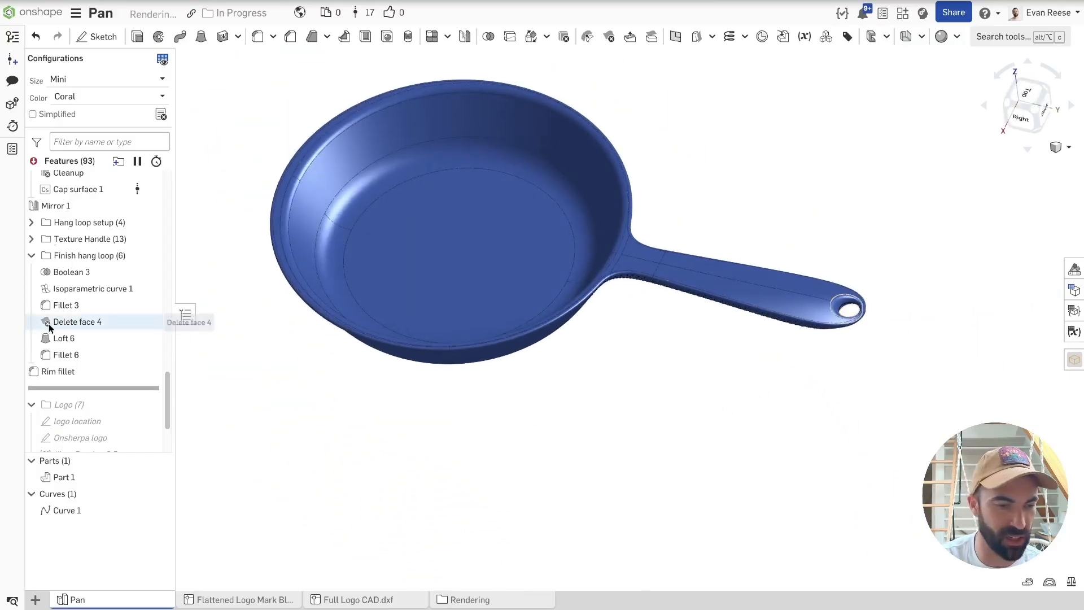
# Collapse the Finish hang loop folder, roll the model forward to just after the Onsherpa logo sketch, and show that sketch.
pyautogui.click(31, 255)
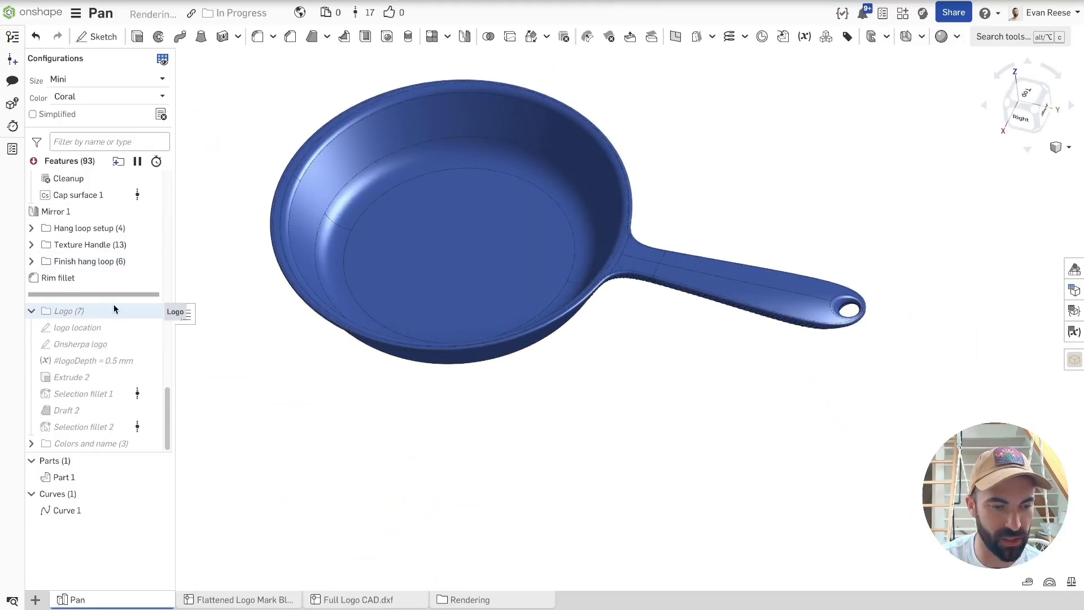
pyautogui.rightClick(79, 343)
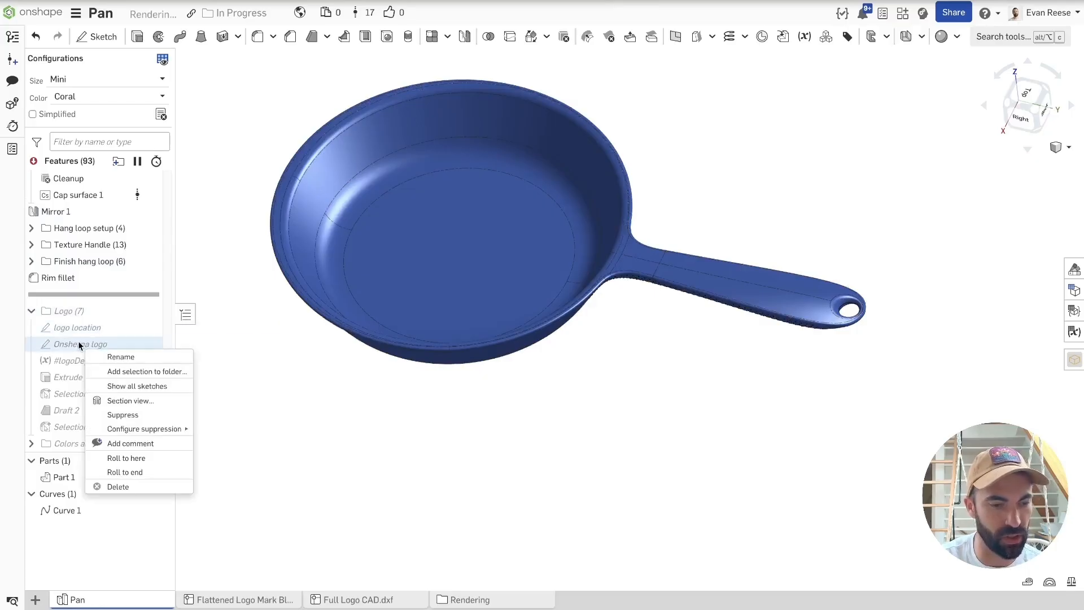
pyautogui.click(130, 458)
pyautogui.click(144, 329)
pyautogui.scroll(3, 621, 438)
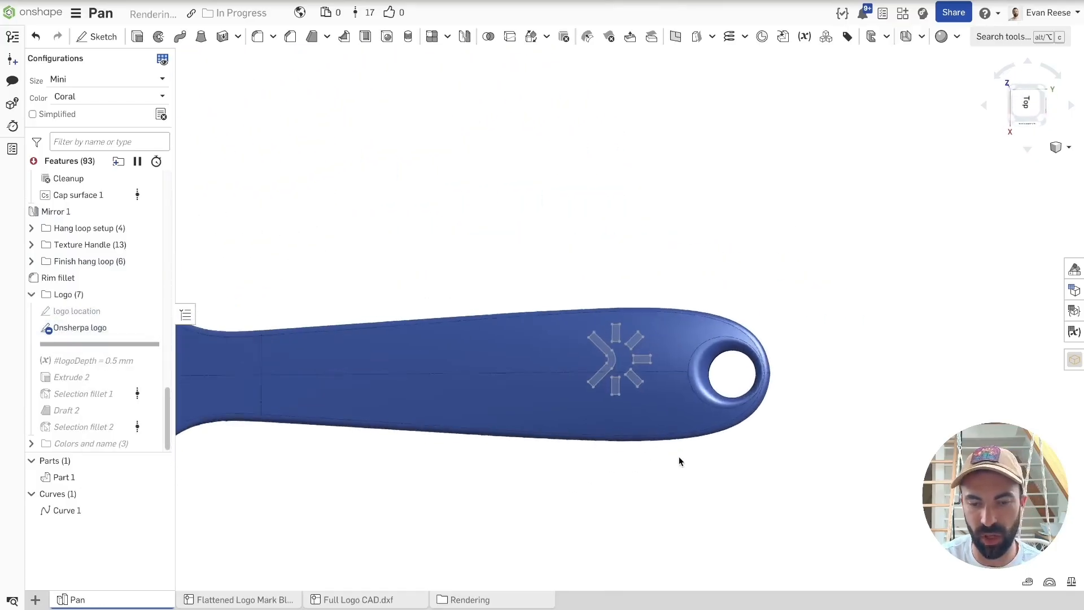
# Examine the Onsherpa logo sketch's placement on the handle from the top view.
pyautogui.click(1036, 107)
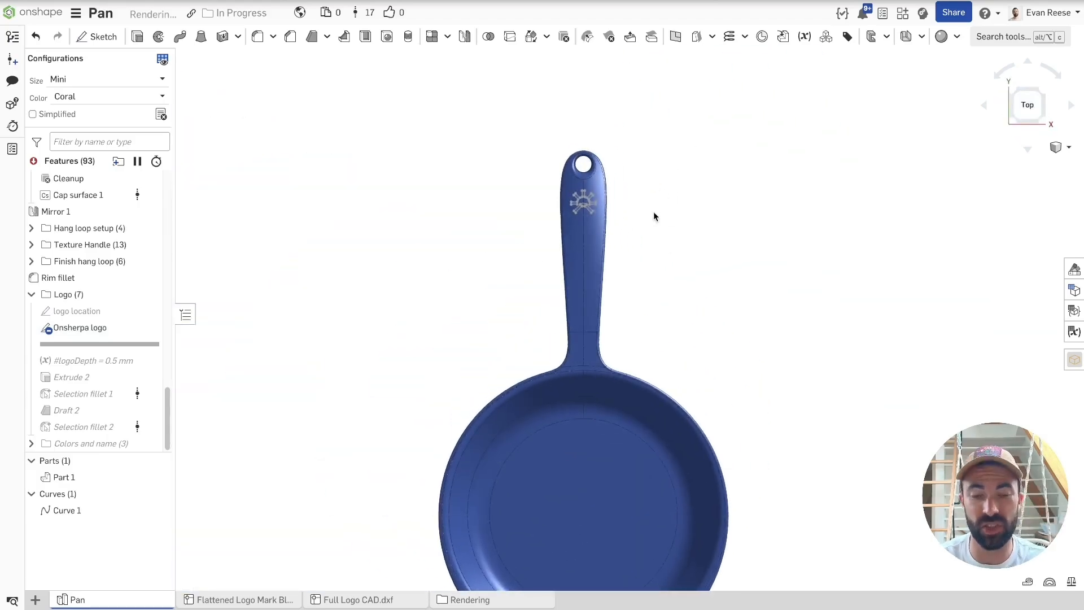
pyautogui.moveTo(519, 127); pyautogui.dragTo(660, 81)
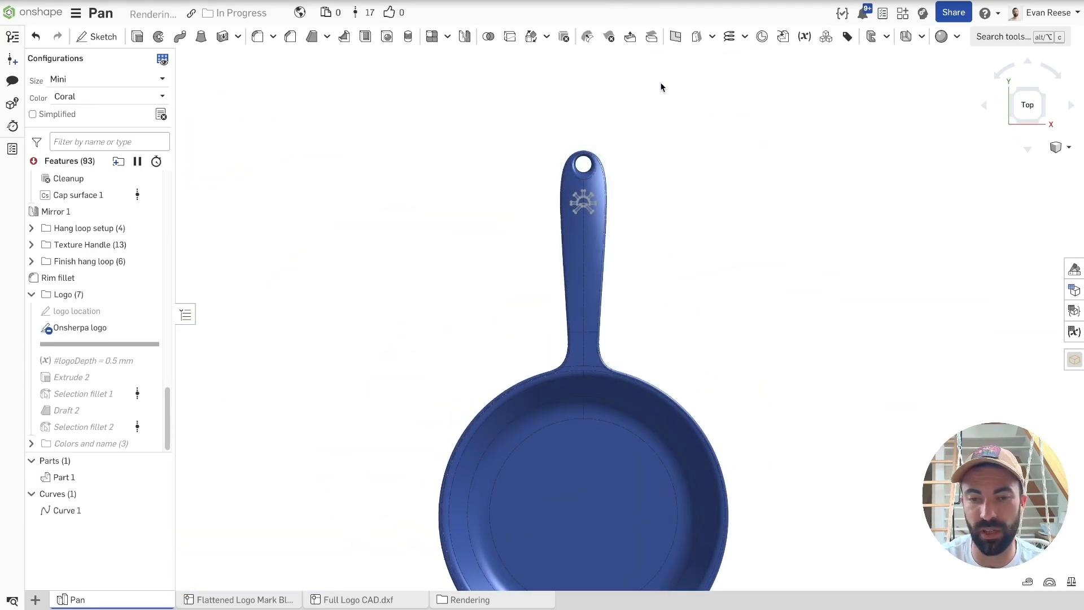
pyautogui.scroll(3, 650, 118)
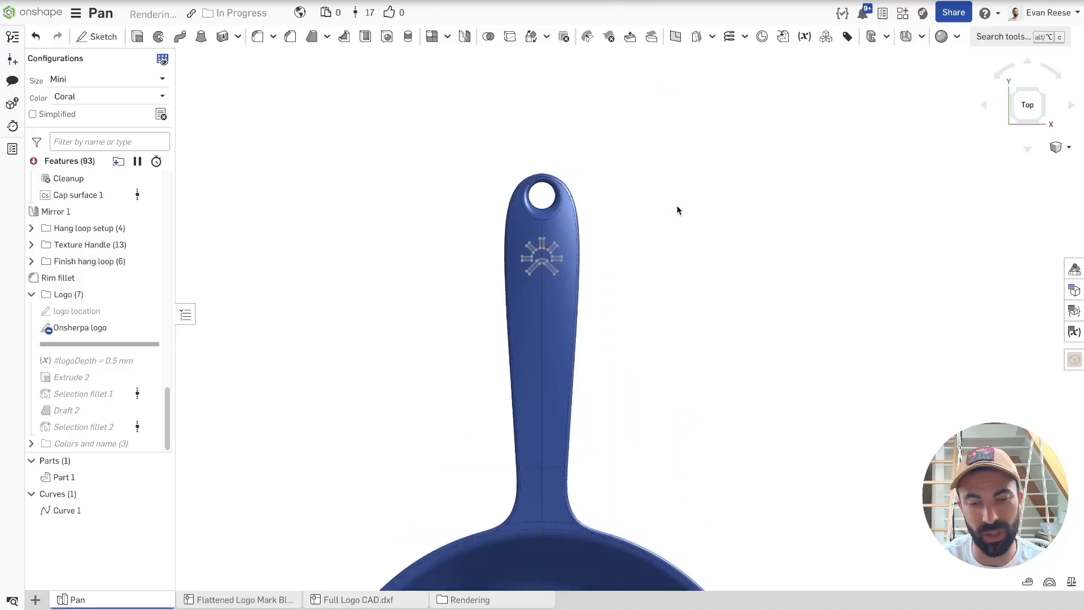
pyautogui.scroll(3, 674, 208)
pyautogui.moveTo(417, 156); pyautogui.dragTo(380, 201)
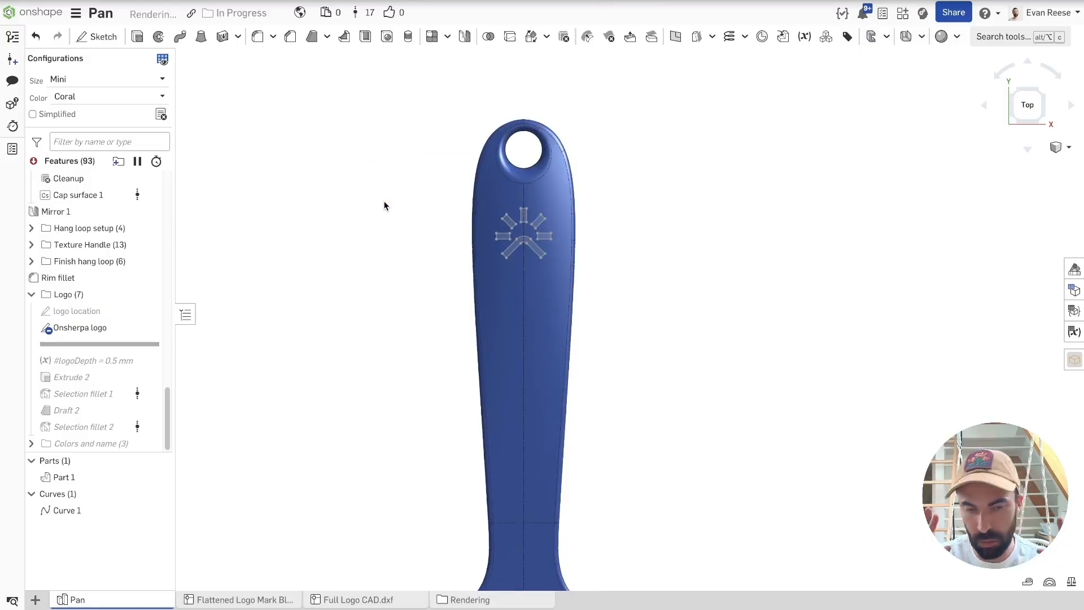
pyautogui.click(113, 327)
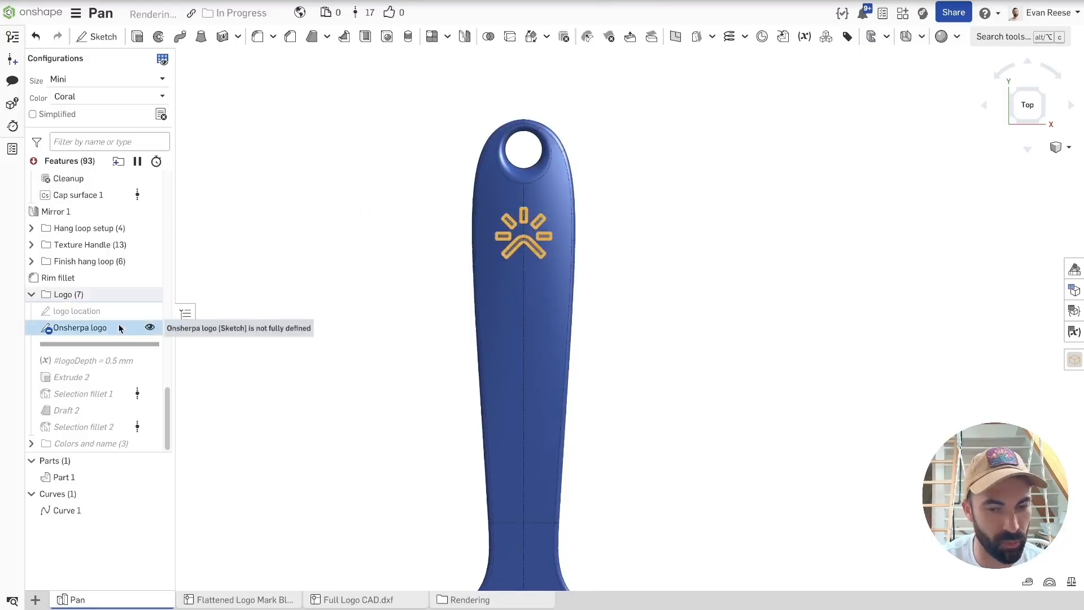
pyautogui.scroll(-3, 390, 310)
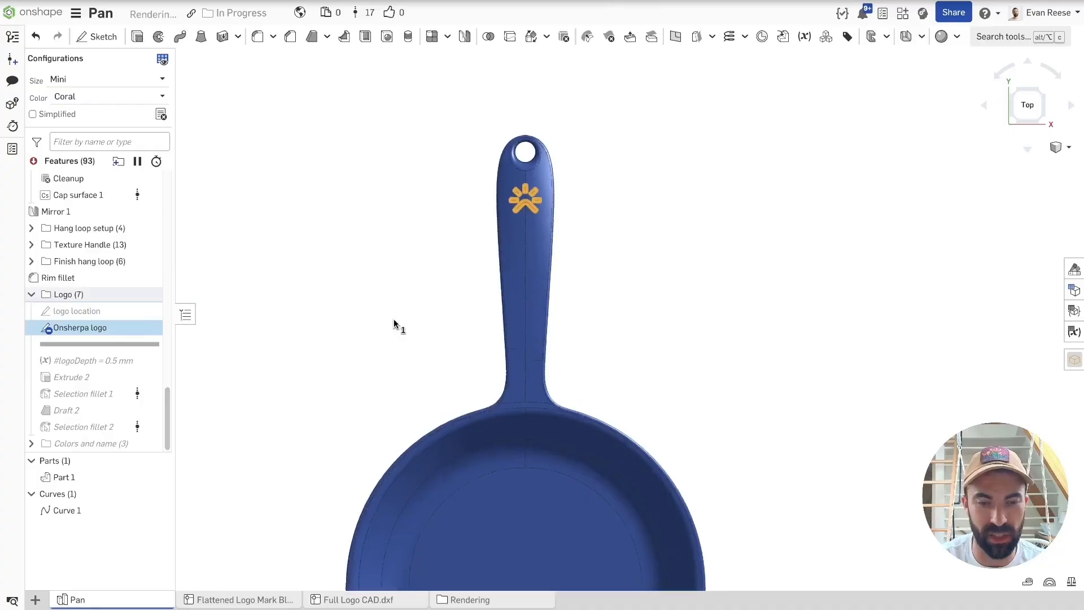
pyautogui.scroll(3, 394, 322)
pyautogui.click(385, 308)
pyautogui.click(92, 330)
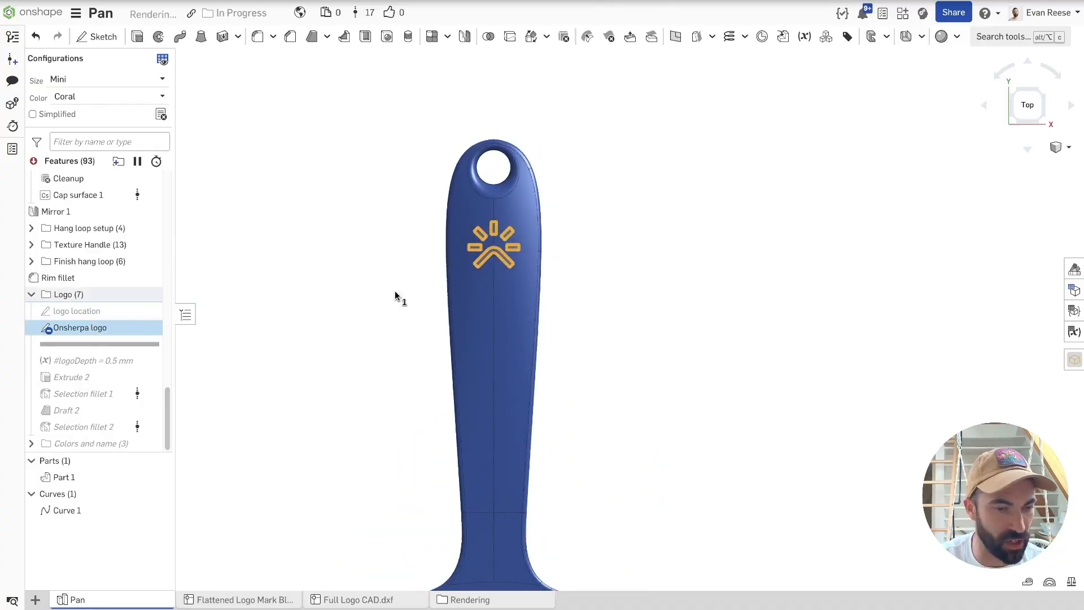
# Show the logo location sketch and check the length of its line between the handle and the logo.
pyautogui.click(121, 313)
pyautogui.moveTo(389, 350); pyautogui.dragTo(595, 232, button='right')
pyautogui.press('Escape')
pyautogui.click(156, 311)
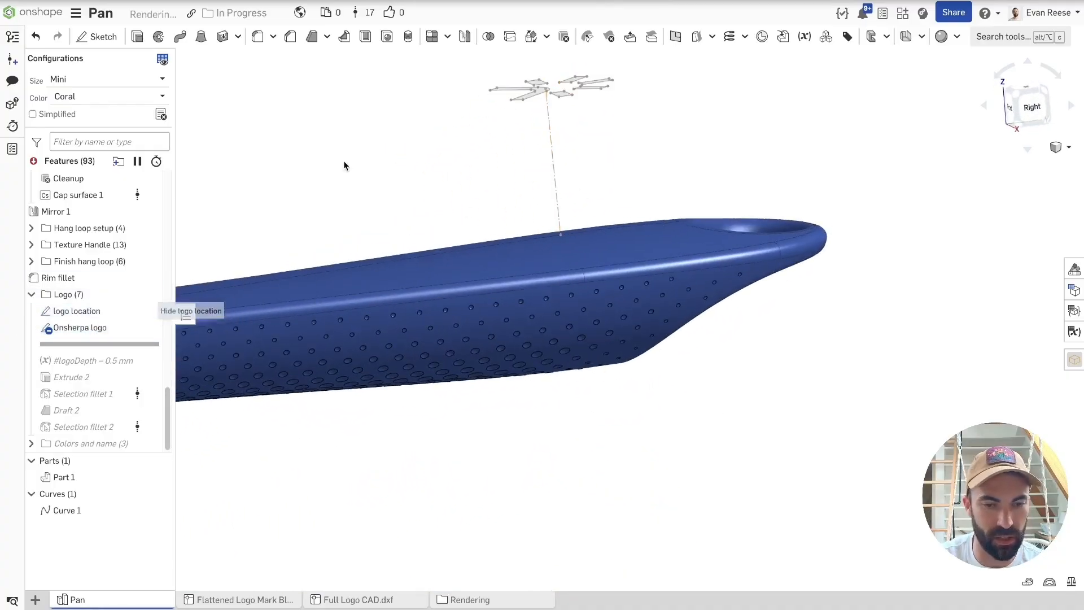
pyautogui.moveTo(548, 129); pyautogui.dragTo(544, 153, button='right')
pyautogui.scroll(-3, 544, 152)
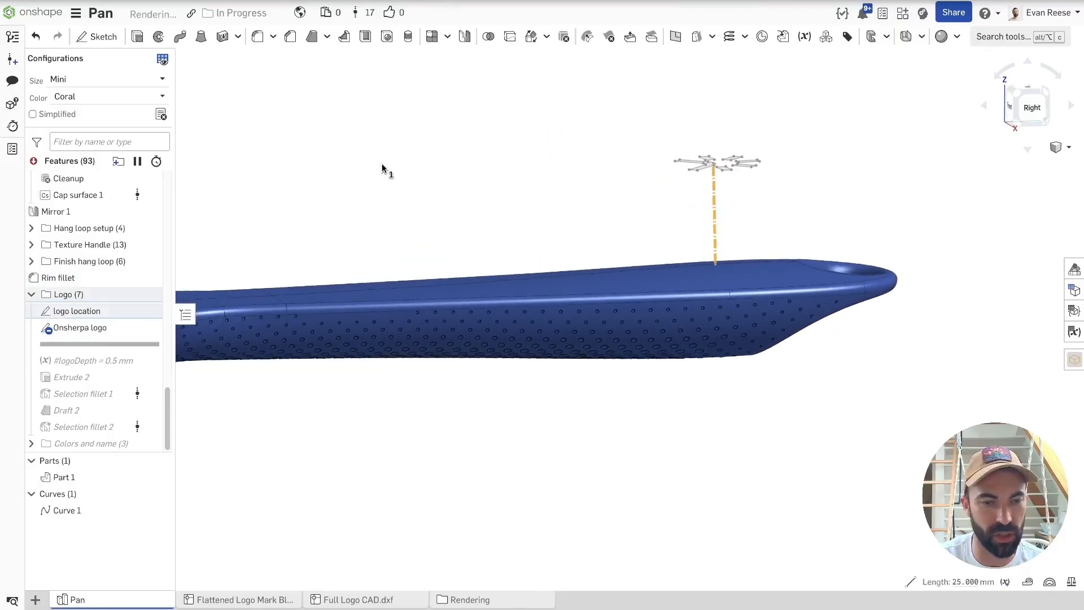
pyautogui.scroll(3, 780, 200)
pyautogui.scroll(-5, 763, 192)
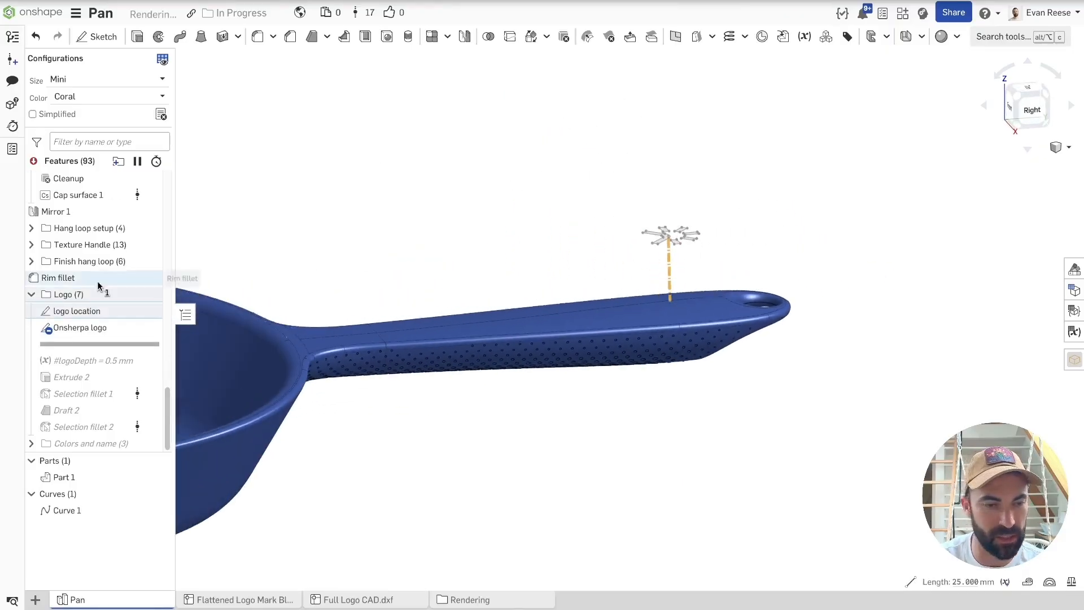
# Collapse the Handle surfacing folder and open the Onsherpa logo sketch for editing.
pyautogui.scroll(10, 110, 282)
pyautogui.scroll(-4, 107, 286)
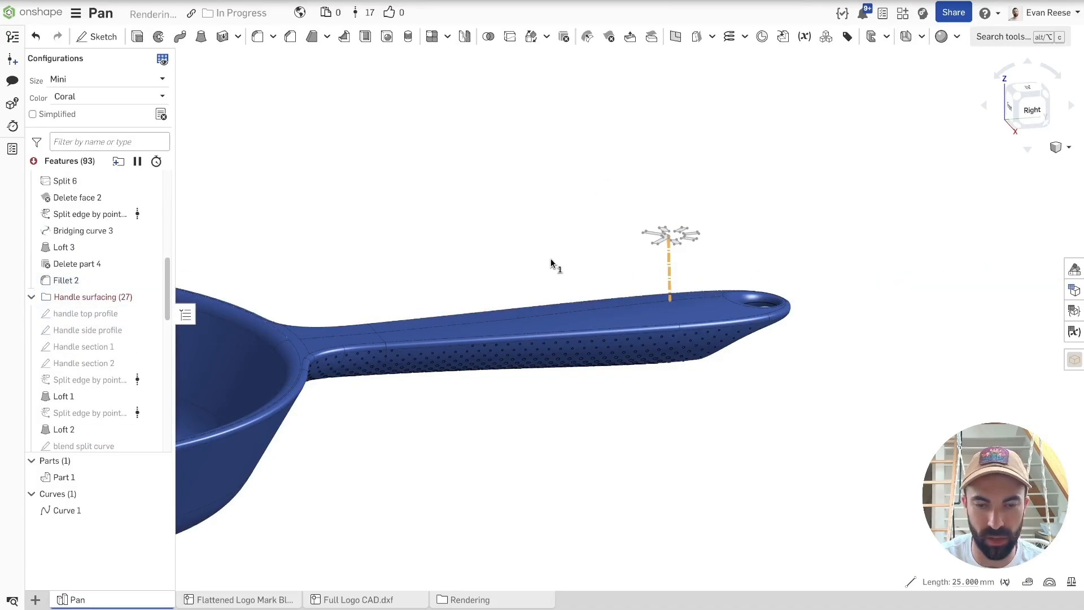
pyautogui.click(31, 297)
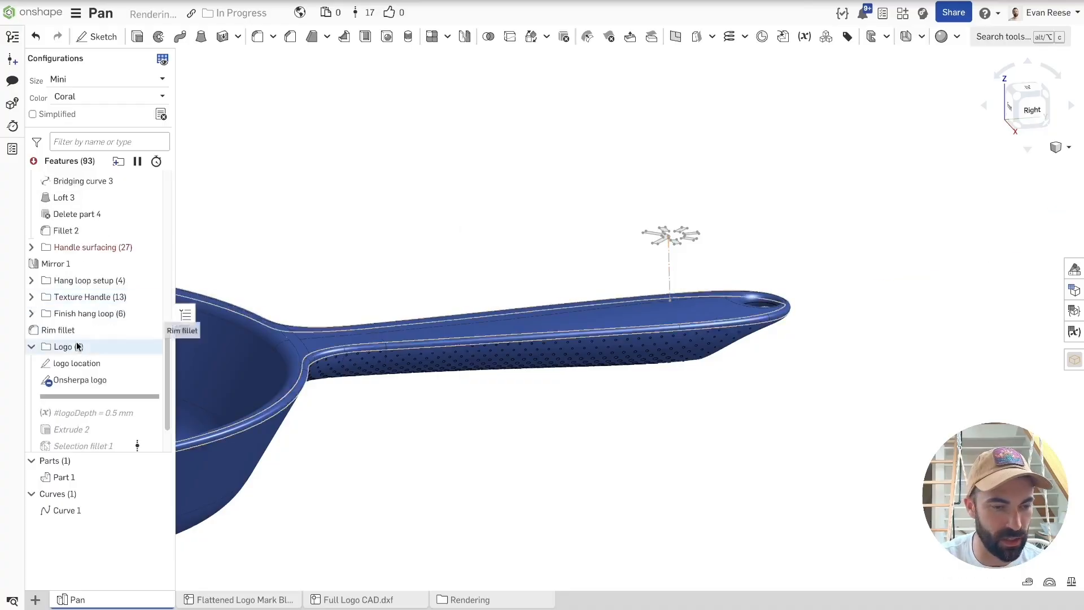
pyautogui.doubleClick(80, 380)
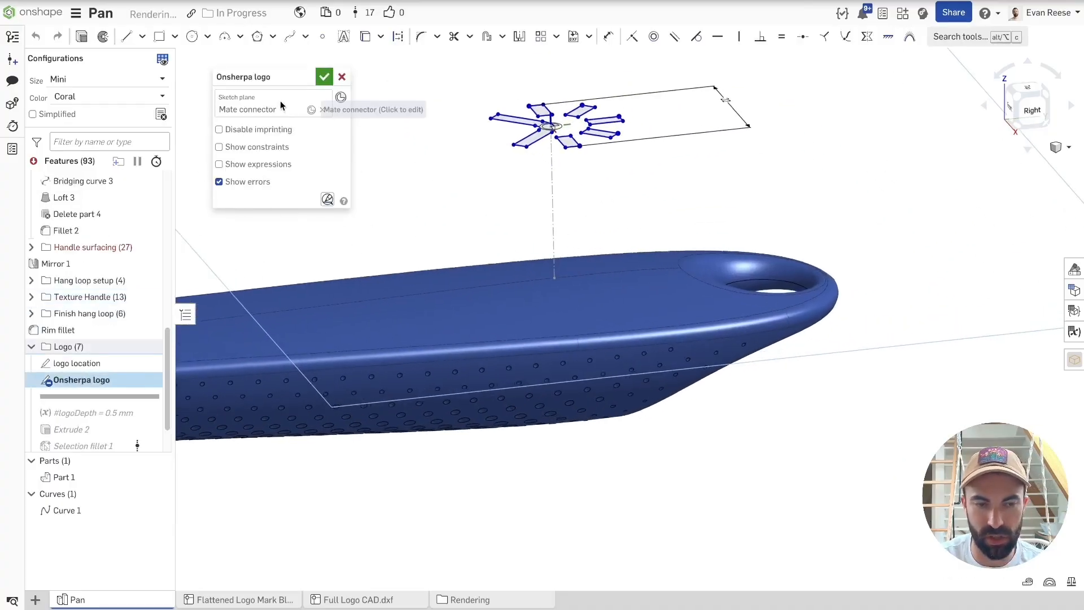
# Check the Onsherpa logo sketch's mate connector, clear the sketch plane, and pick a new mate connector on the logo location line.
pyautogui.click(309, 110)
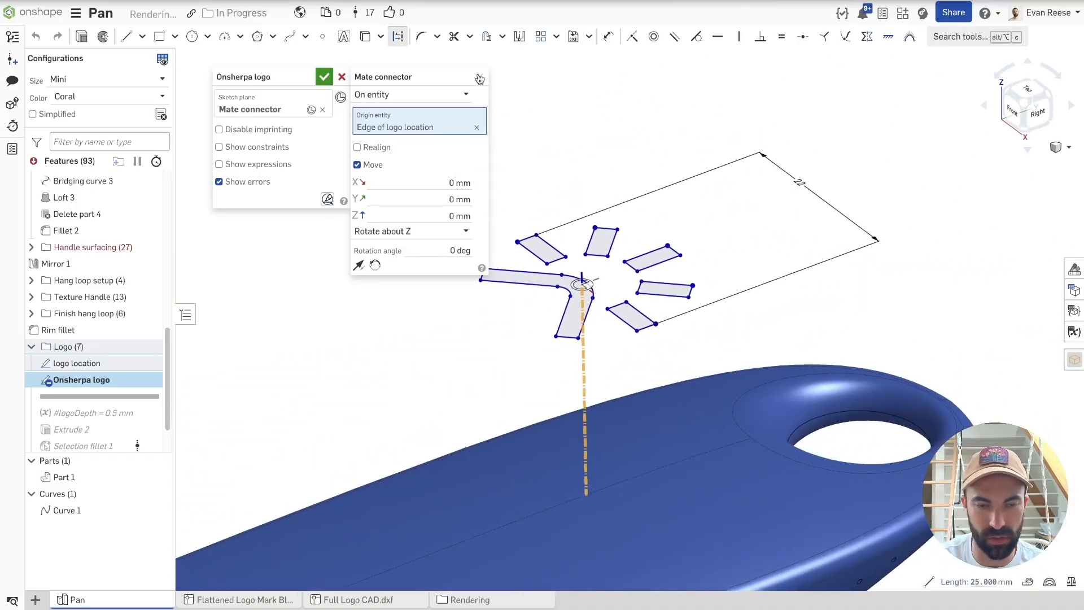
pyautogui.click(481, 78)
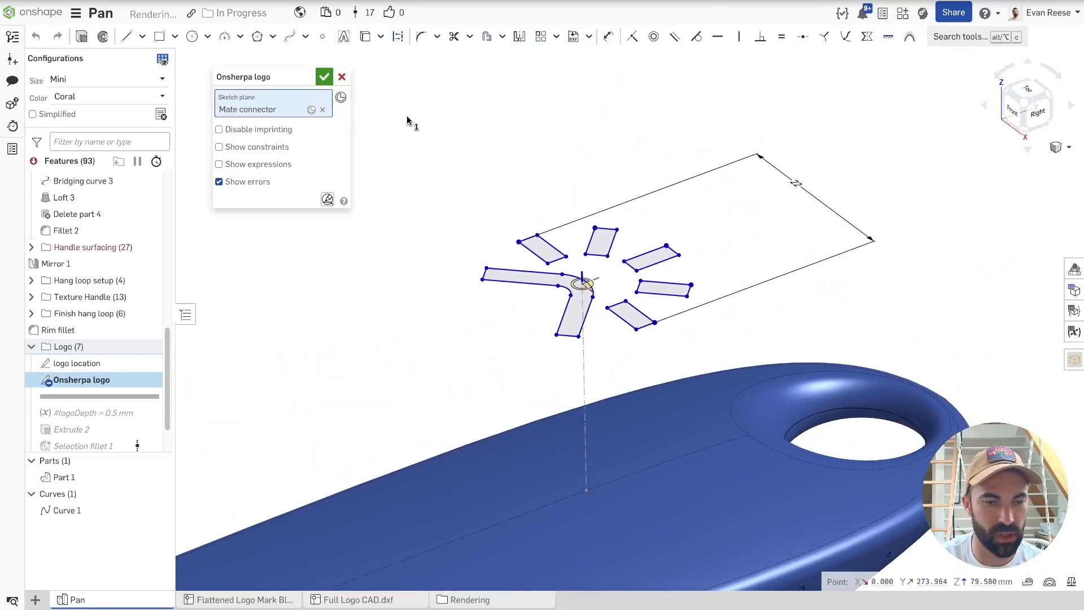
pyautogui.click(323, 110)
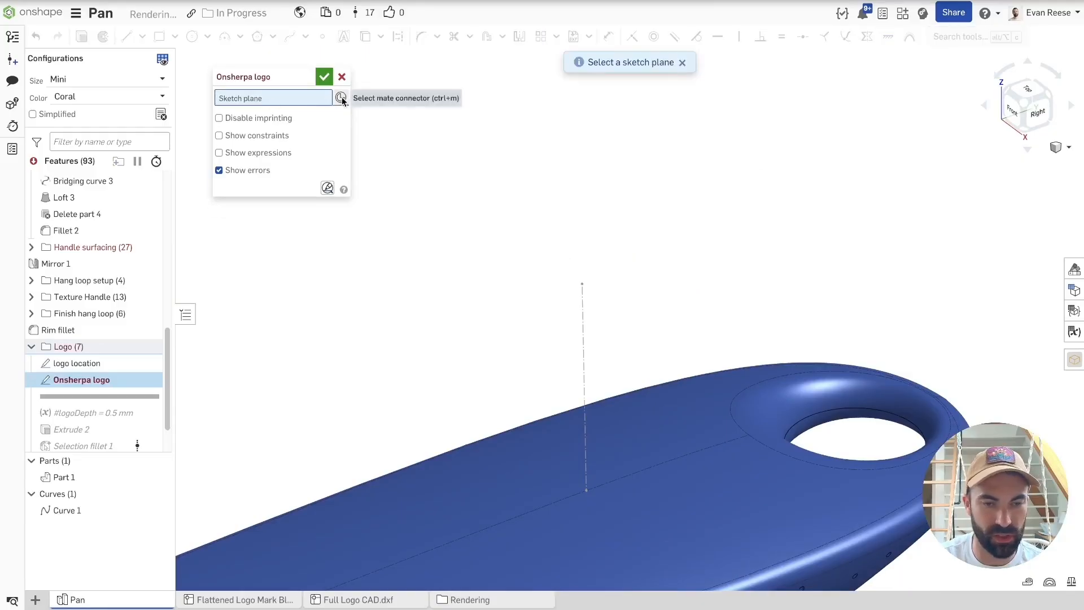
pyautogui.click(583, 307)
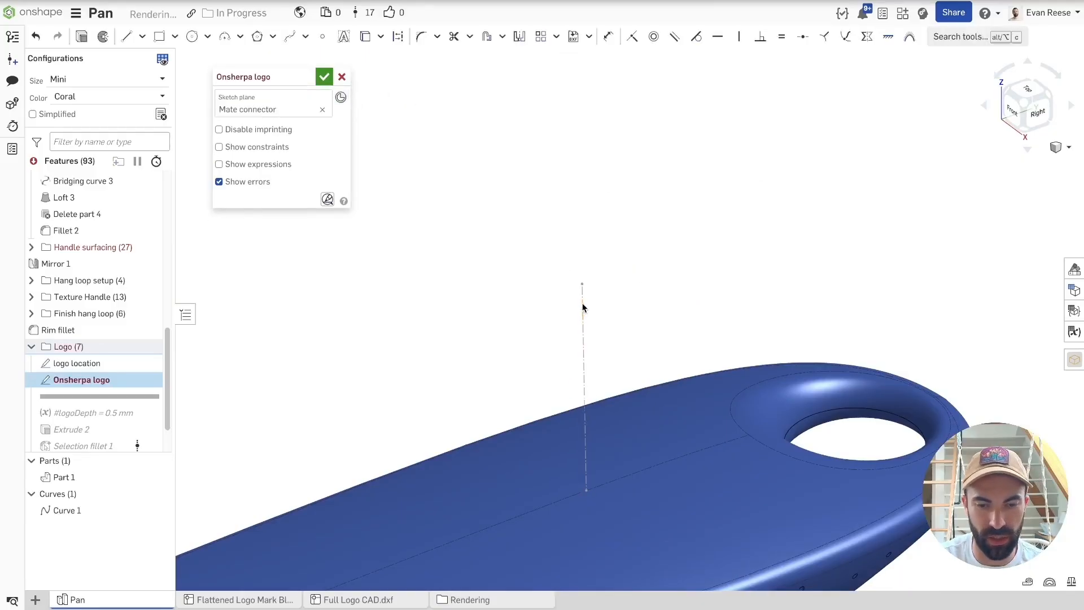
pyautogui.scroll(5, 584, 305)
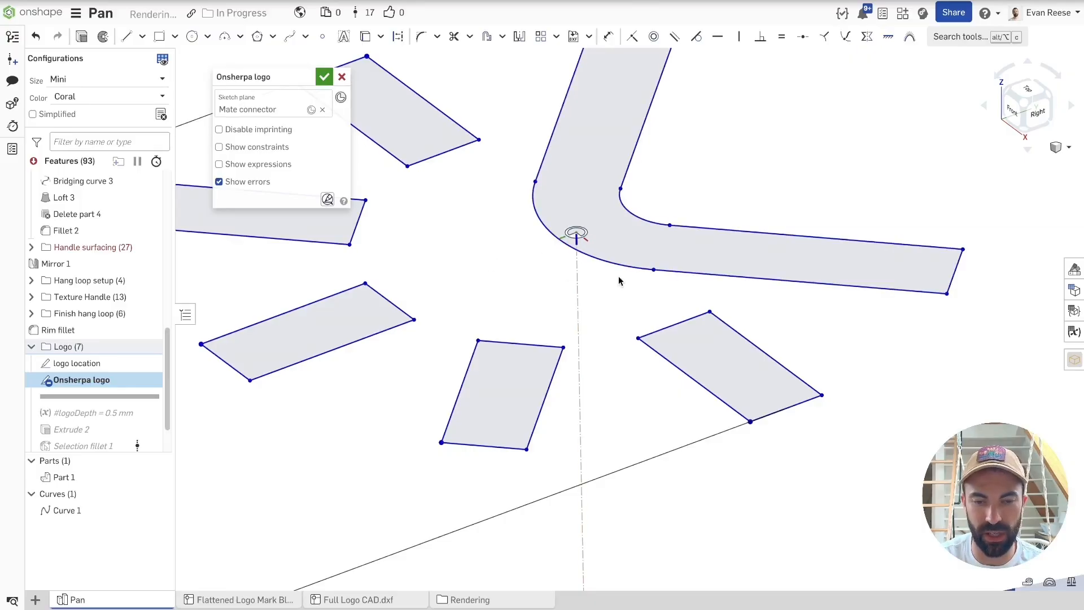
pyautogui.scroll(-5, 619, 277)
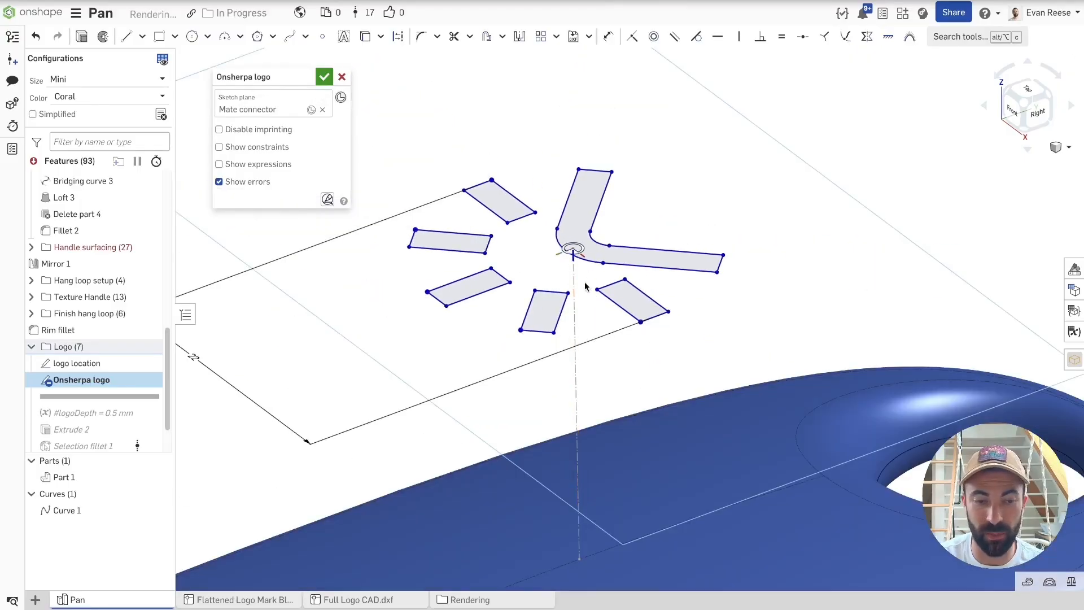
# Flip the mate connector's primary axis, reorient its secondary axis to rotate the logo, and discard the sketch edits.
pyautogui.click(313, 110)
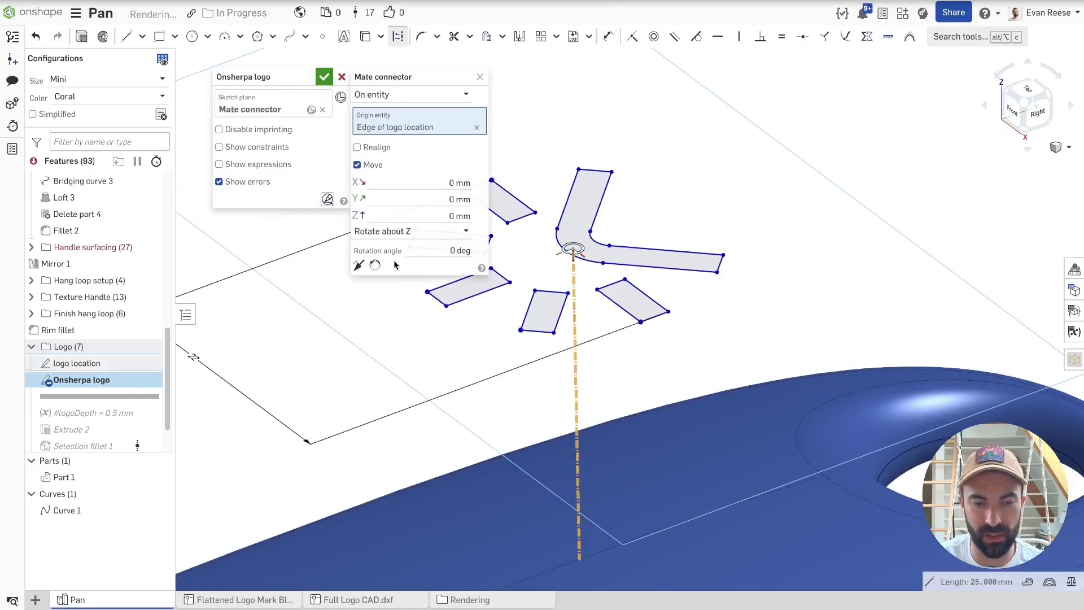
pyautogui.click(358, 268)
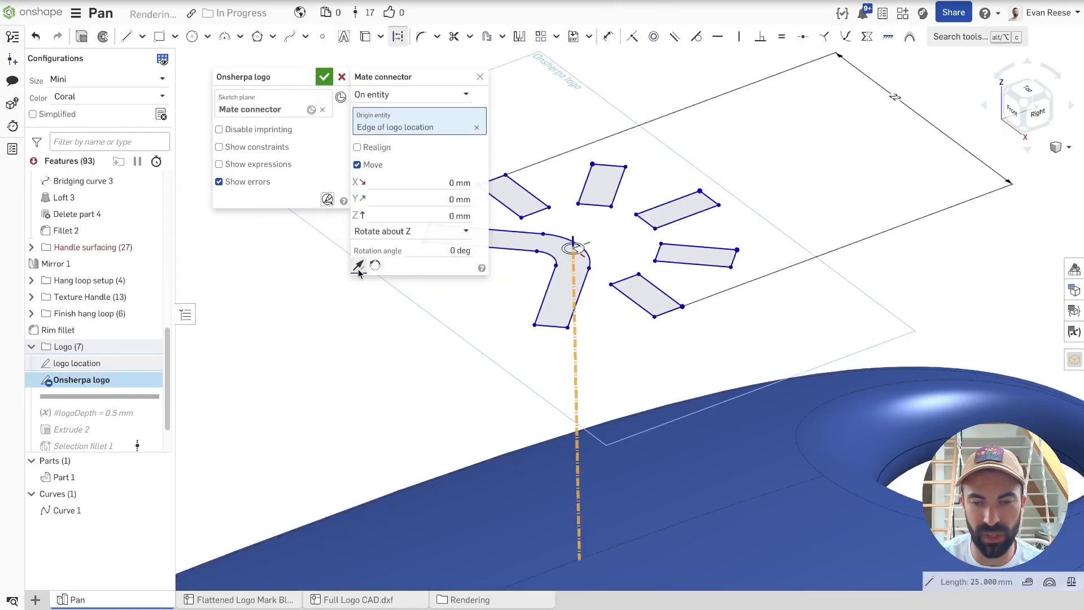
pyautogui.press('n')
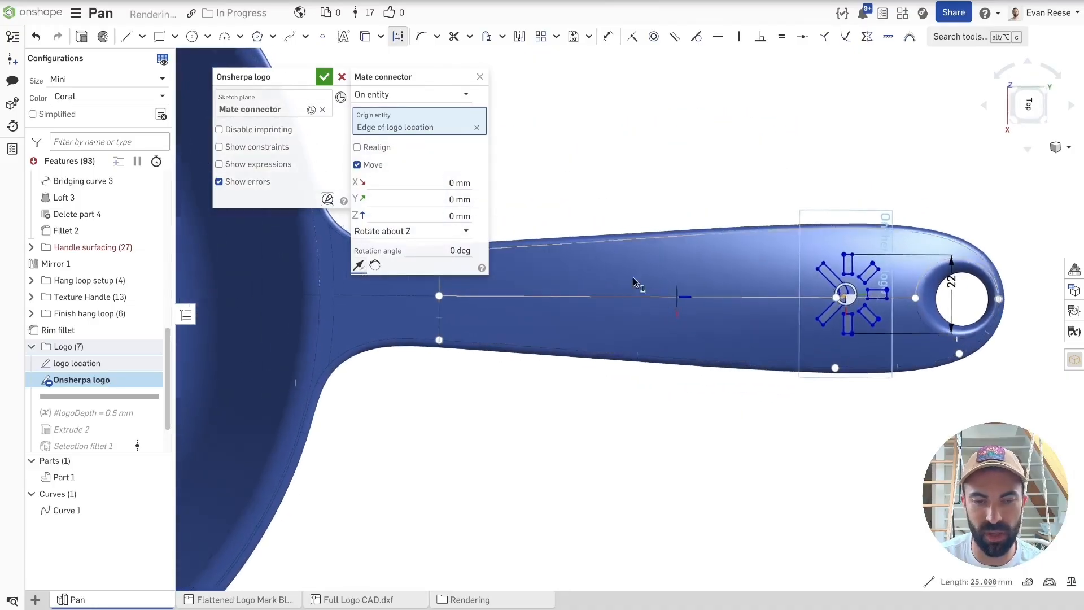
pyautogui.scroll(3, 658, 298)
pyautogui.click(375, 266)
pyautogui.click(375, 266)
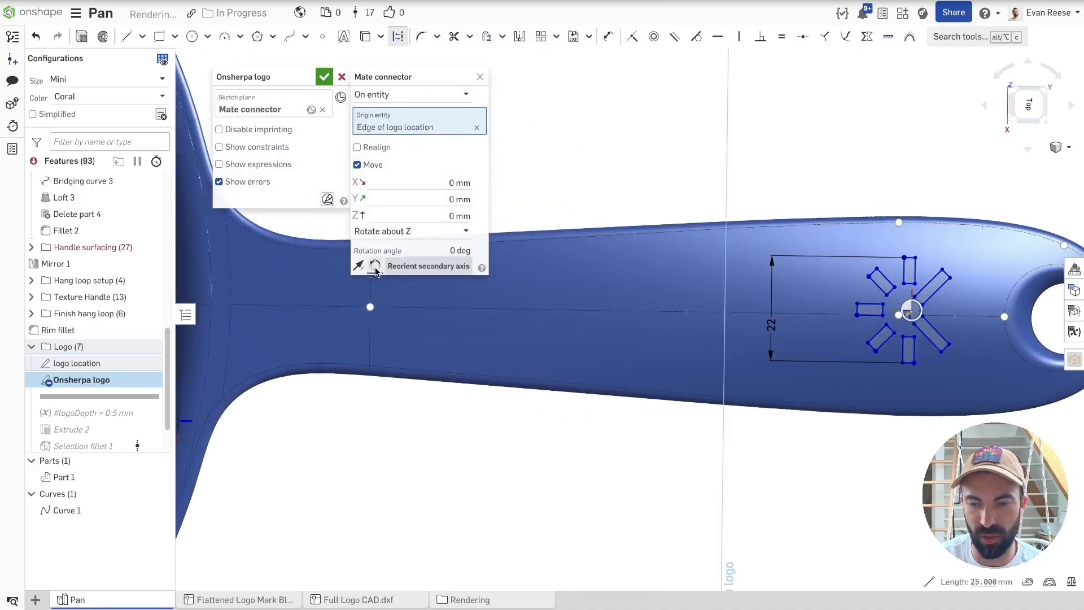
pyautogui.click(375, 267)
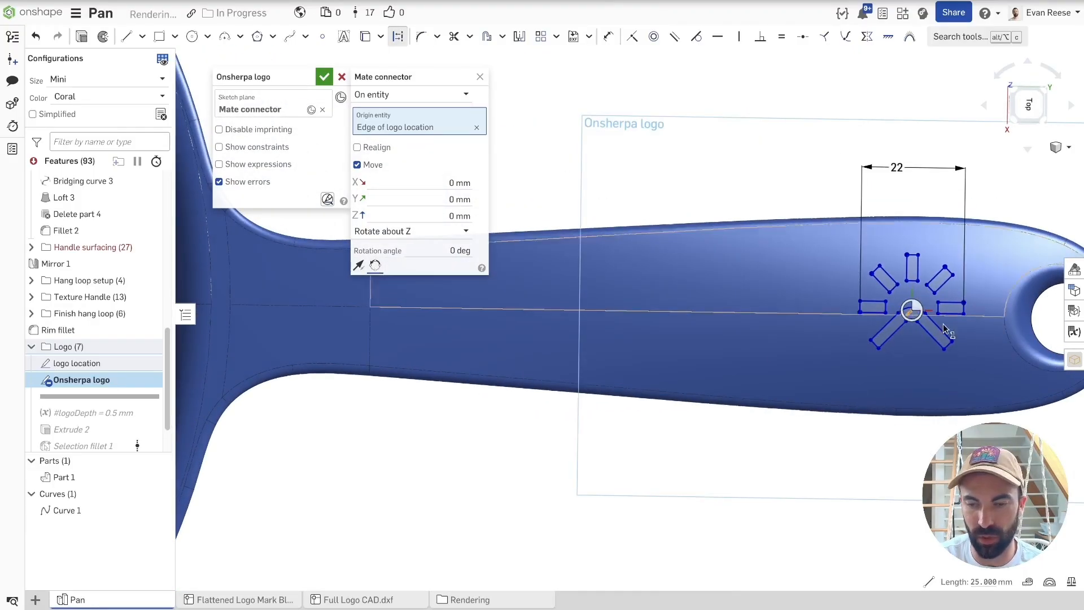
pyautogui.click(1023, 418)
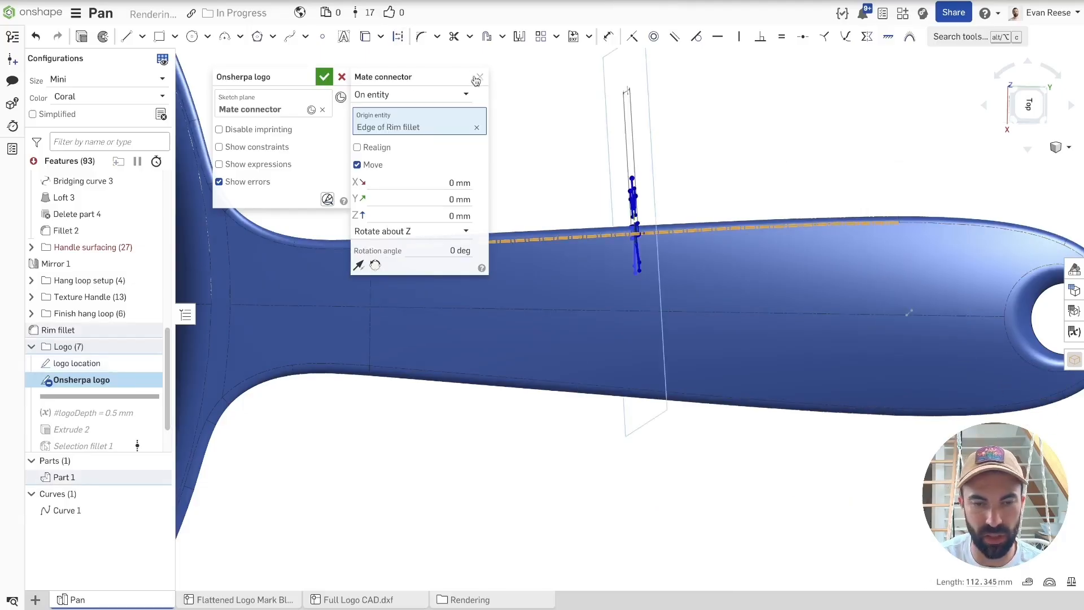
pyautogui.click(341, 77)
pyautogui.moveTo(527, 148); pyautogui.dragTo(615, 106, button='right')
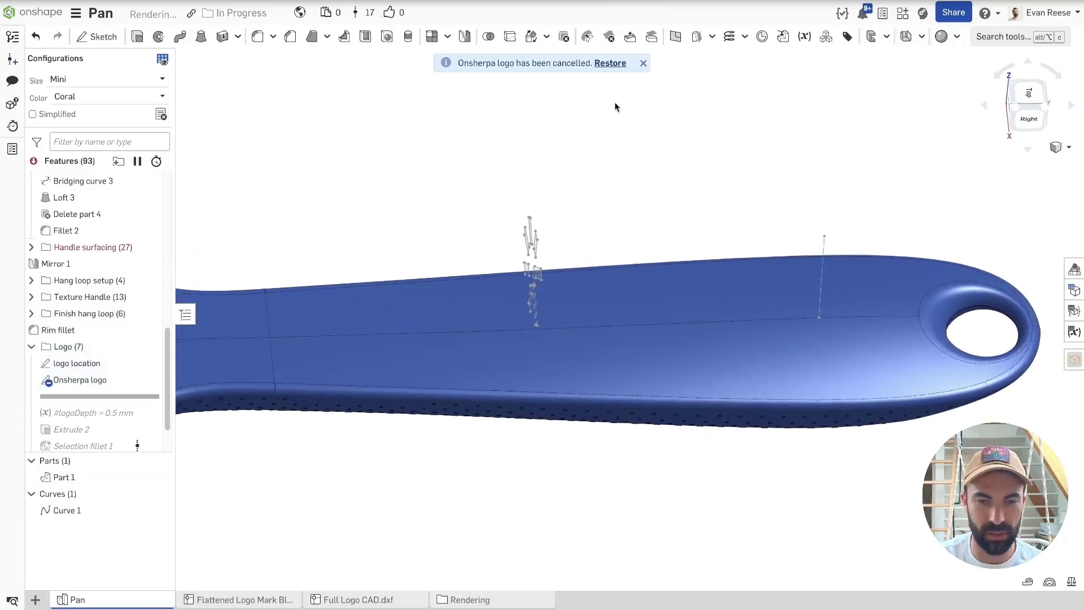
pyautogui.click(643, 63)
# Highlight the Onsherpa logo sketch and examine it above the handle.
pyautogui.scroll(2, 828, 177)
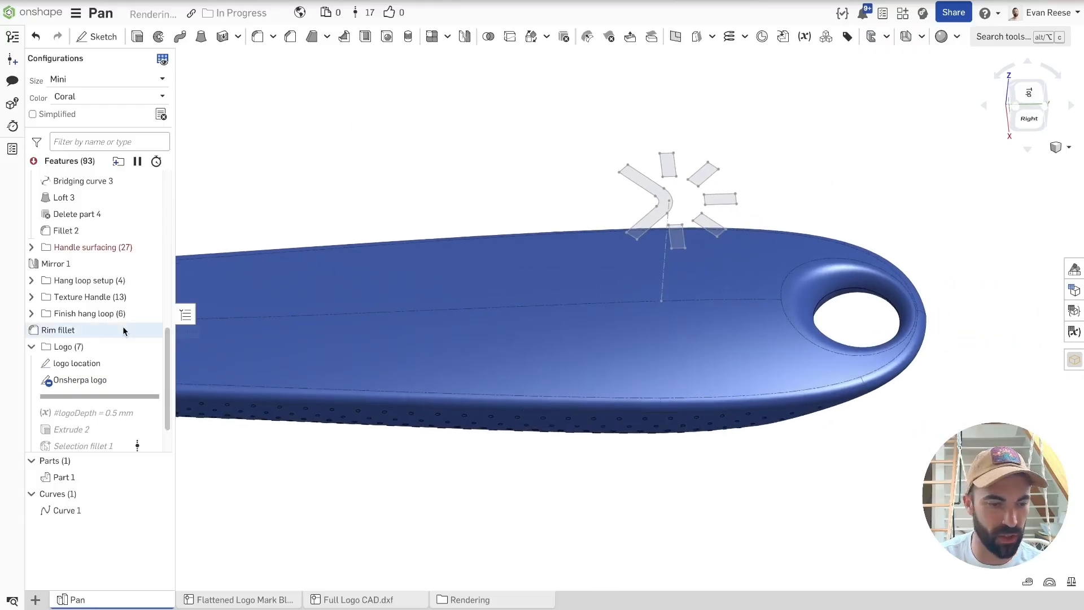
pyautogui.scroll(-1, 125, 331)
pyautogui.click(90, 334)
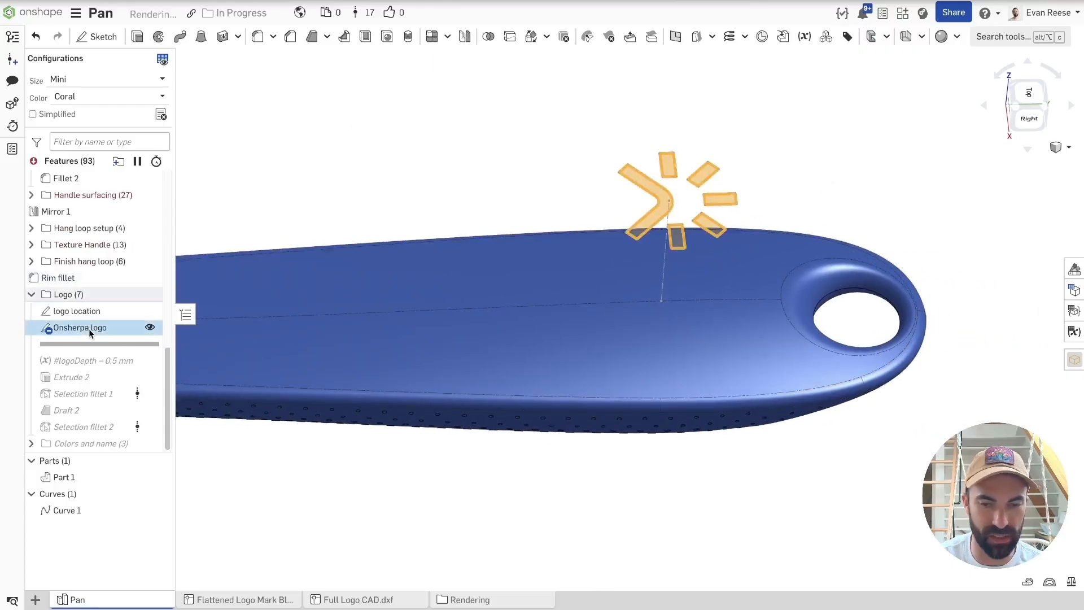
pyautogui.click(546, 192)
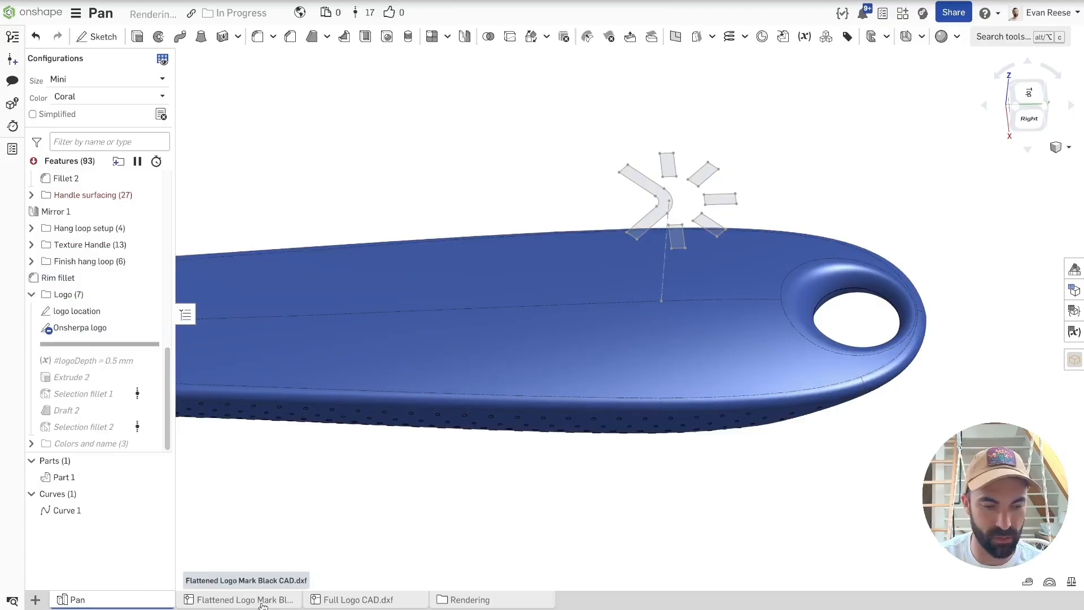
pyautogui.moveTo(380, 225)
pyautogui.mouseDown(button='right')
pyautogui.moveTo(402, 179)
pyautogui.moveTo(380, 167)
pyautogui.moveTo(515, 177)
pyautogui.moveTo(405, 183)
pyautogui.mouseUp(button='right')
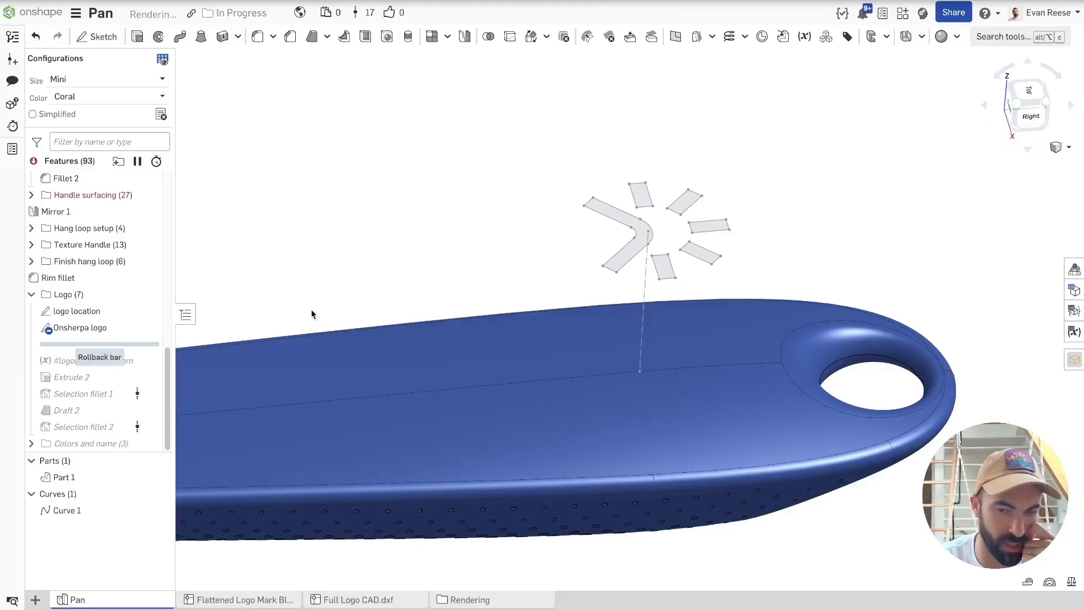
# Roll the model forward to just after Extrude 2 and review that extrude's settings.
pyautogui.moveTo(87, 343); pyautogui.dragTo(86, 385)
pyautogui.doubleClick(79, 364)
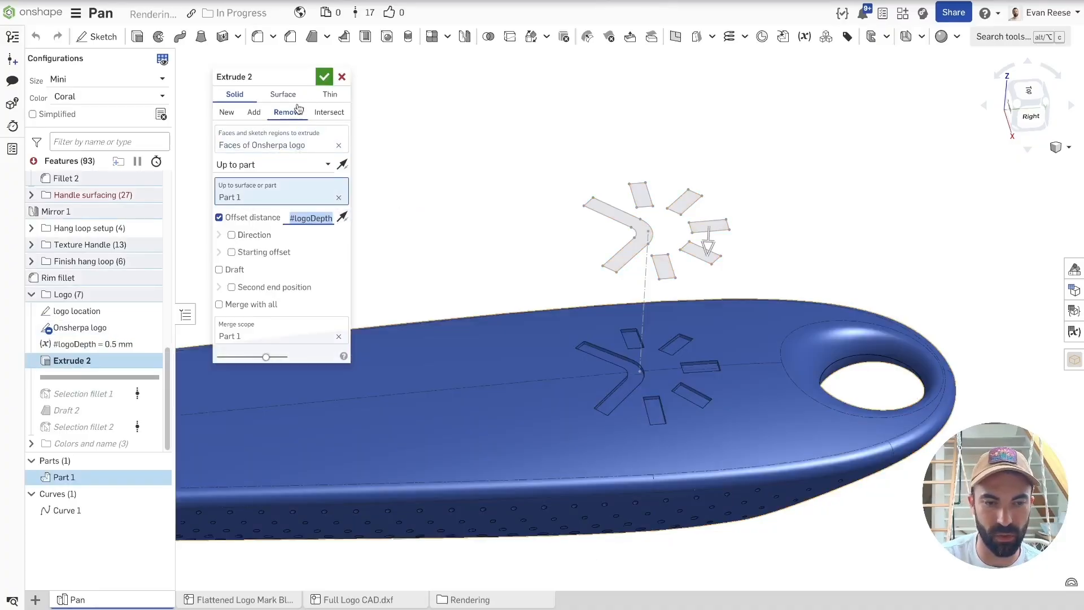
pyautogui.press('Return')
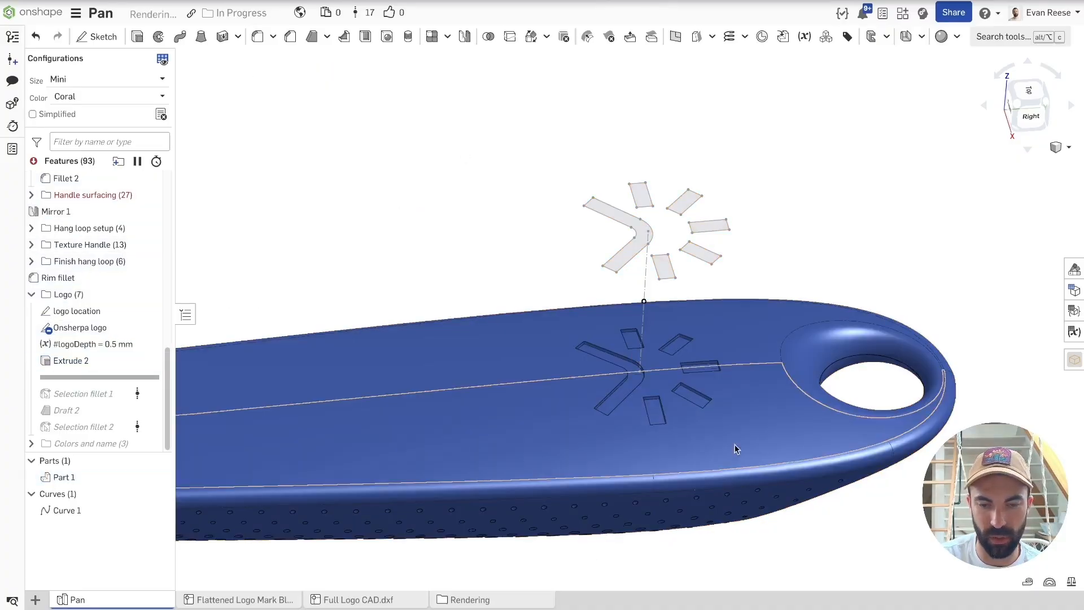
# Compare the recessed floor of the engraved logo with the curved top surface of the handle.
pyautogui.scroll(3, 650, 389)
pyautogui.scroll(5, 660, 388)
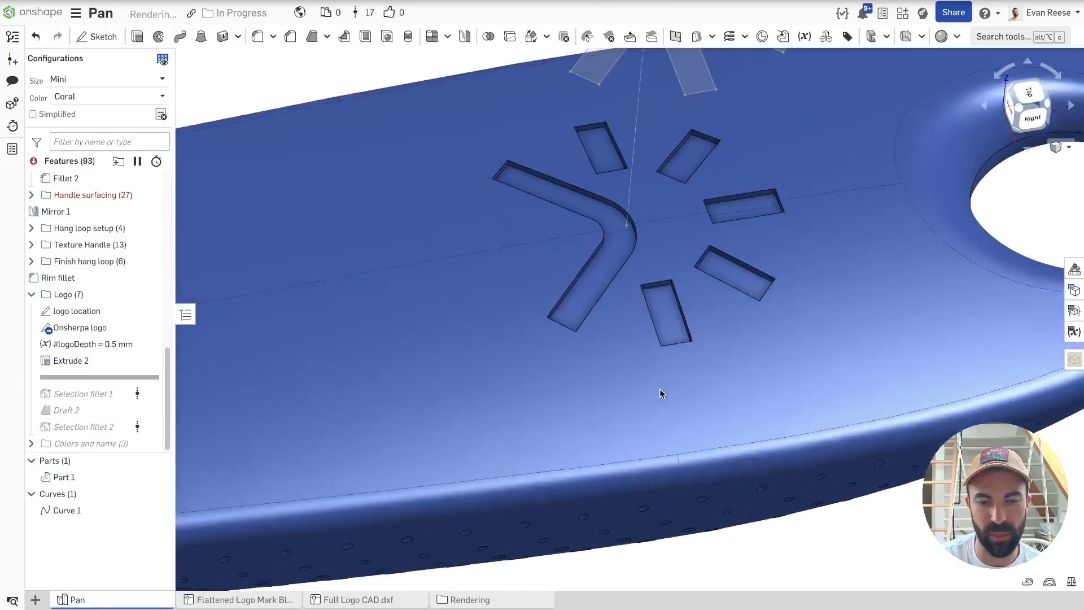
pyautogui.scroll(-10, 665, 374)
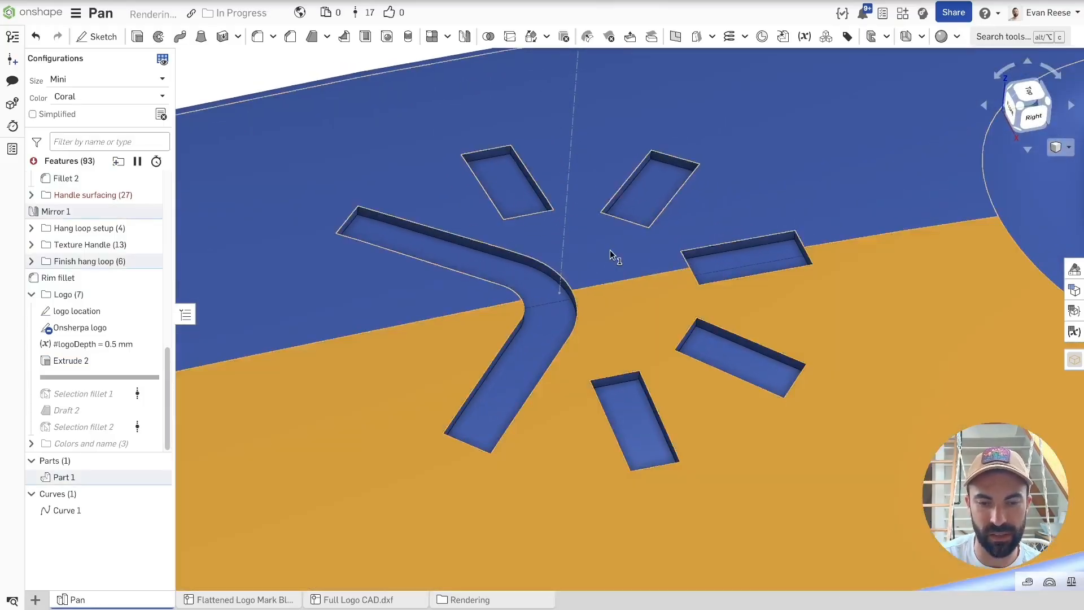
pyautogui.moveTo(642, 242); pyautogui.dragTo(429, 385, button='right')
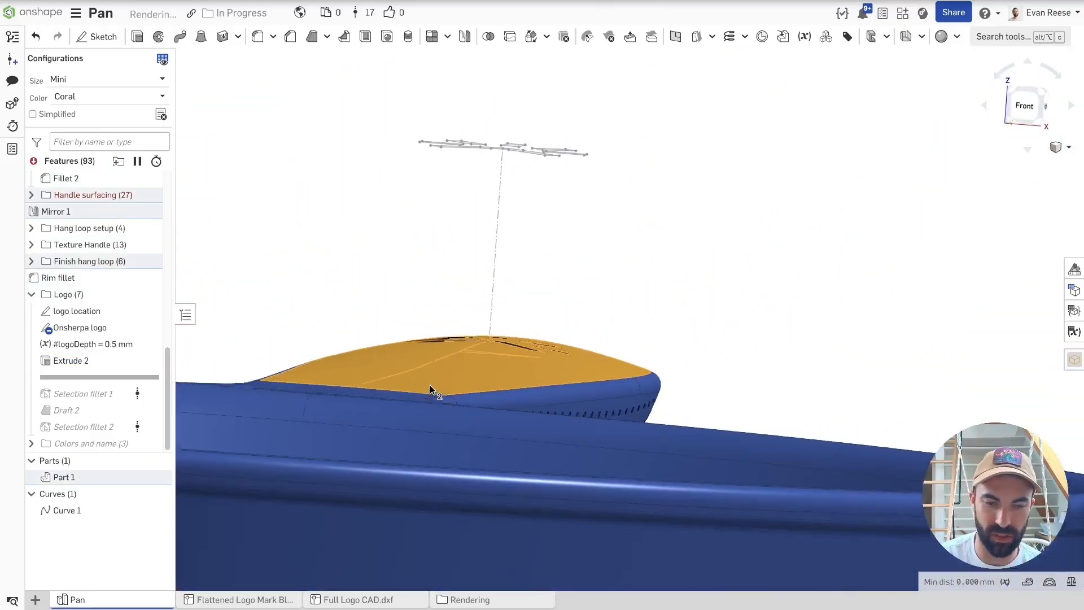
pyautogui.click(379, 201)
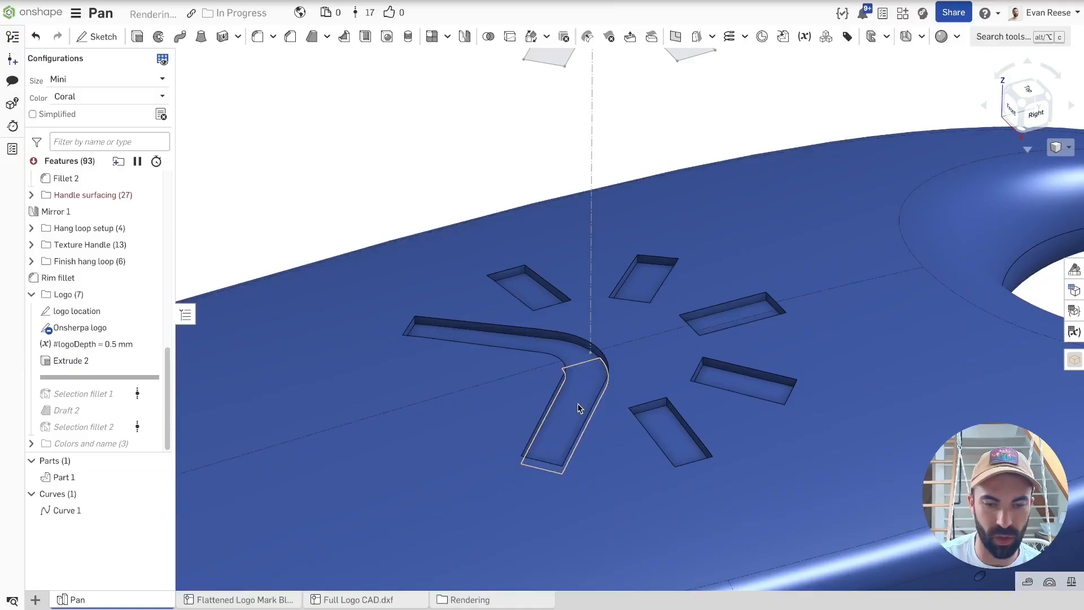
pyautogui.click(578, 403)
pyautogui.click(571, 353)
pyautogui.moveTo(575, 360); pyautogui.dragTo(576, 327, button='right')
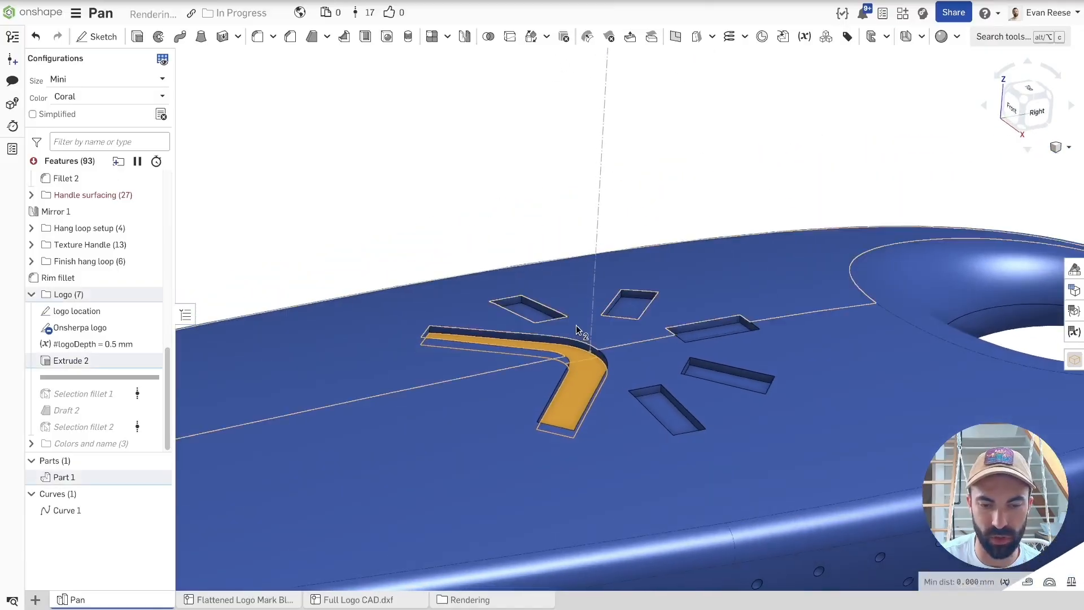
pyautogui.click(459, 184)
pyautogui.scroll(-5, 450, 299)
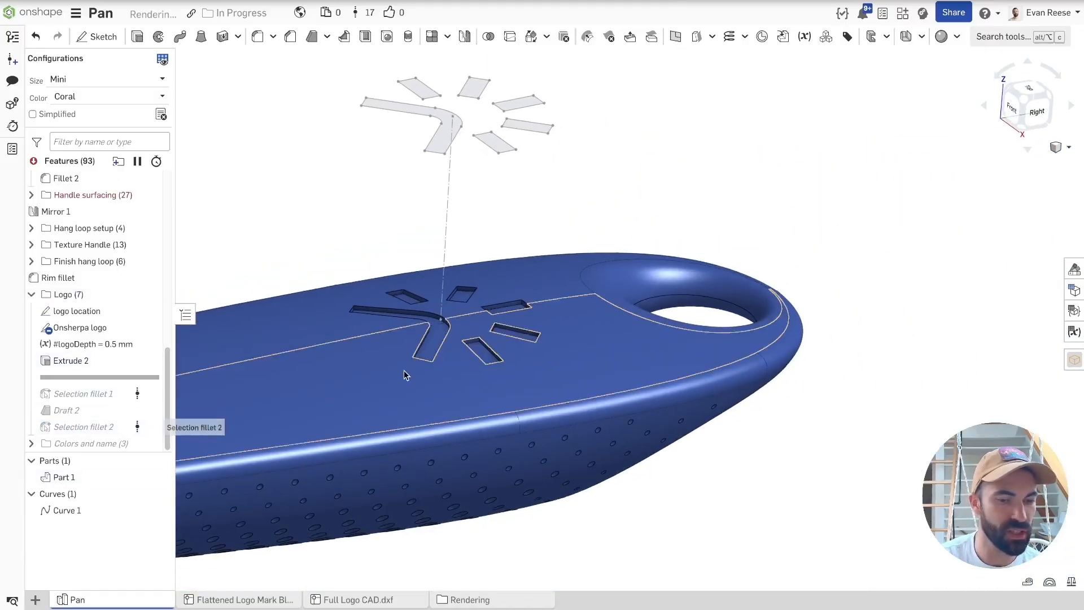
# Hide the logo location and Onsherpa logo sketches.
pyautogui.scroll(5, 457, 360)
pyautogui.press('y')
pyautogui.press('y')
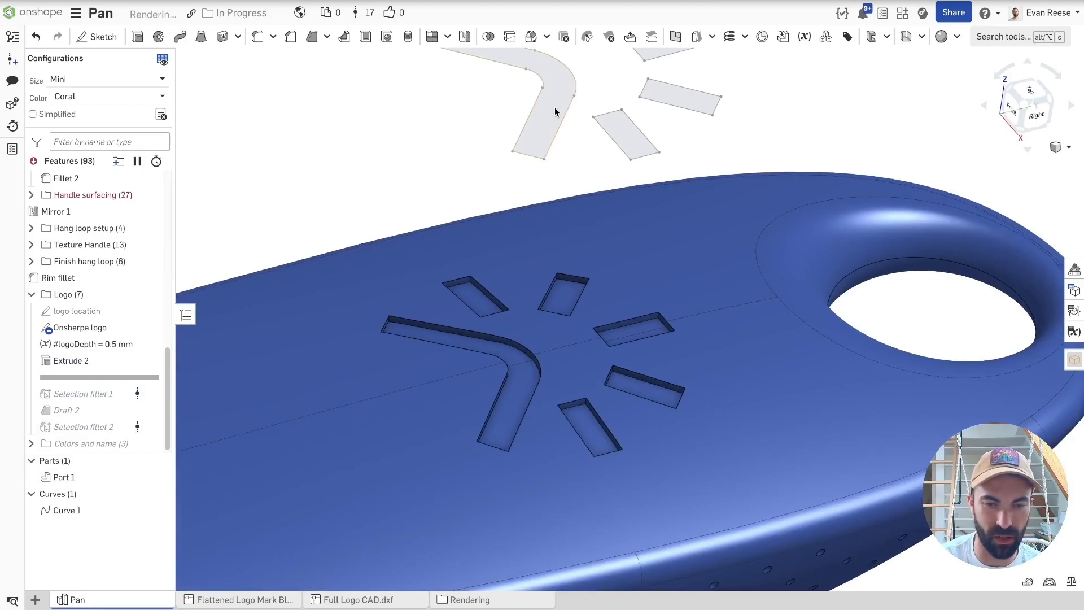
# Roll the model forward to just after Selection fillet 1 and inspect the rounded corners of the logo pockets.
pyautogui.click(72, 393)
pyautogui.keyDown('ctrl'); pyautogui.click(67, 427); pyautogui.keyUp('ctrl')
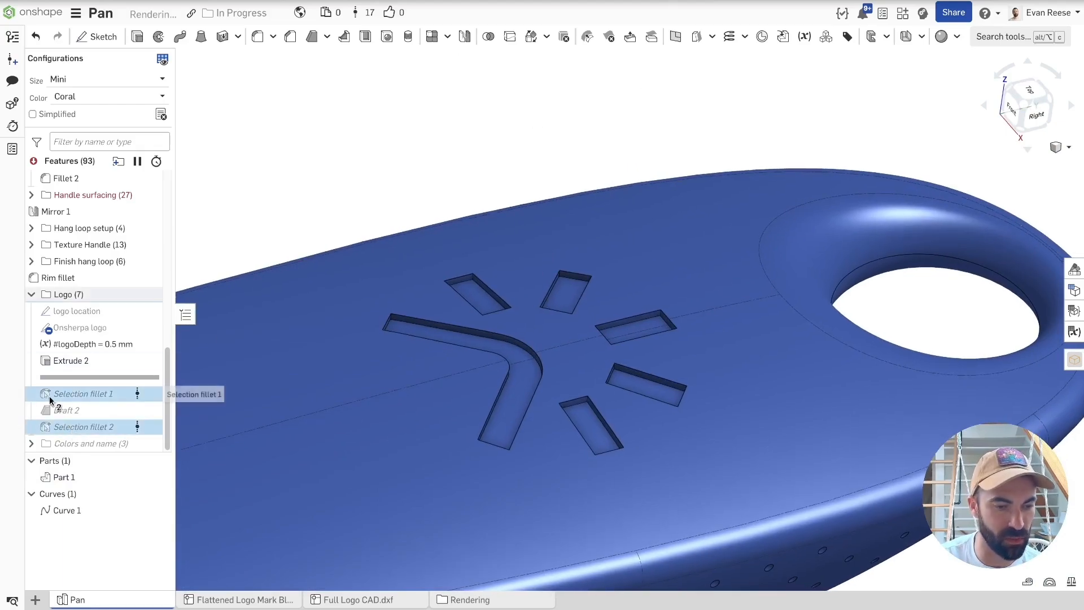
pyautogui.rightClick(84, 392)
pyautogui.click(127, 504)
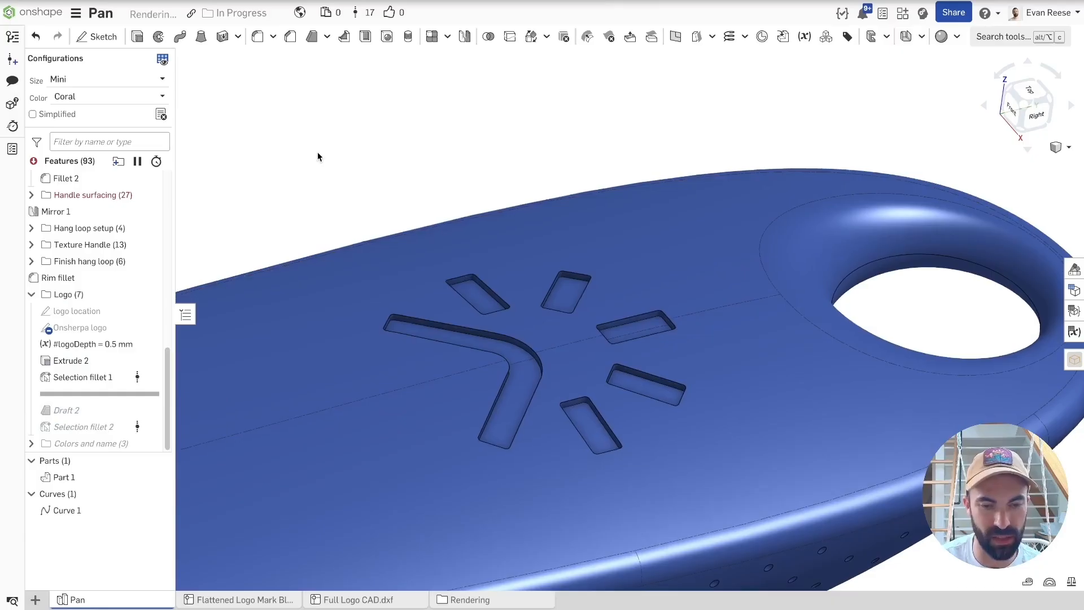
pyautogui.moveTo(501, 376); pyautogui.dragTo(608, 354, button='right')
pyautogui.scroll(-2, 614, 369)
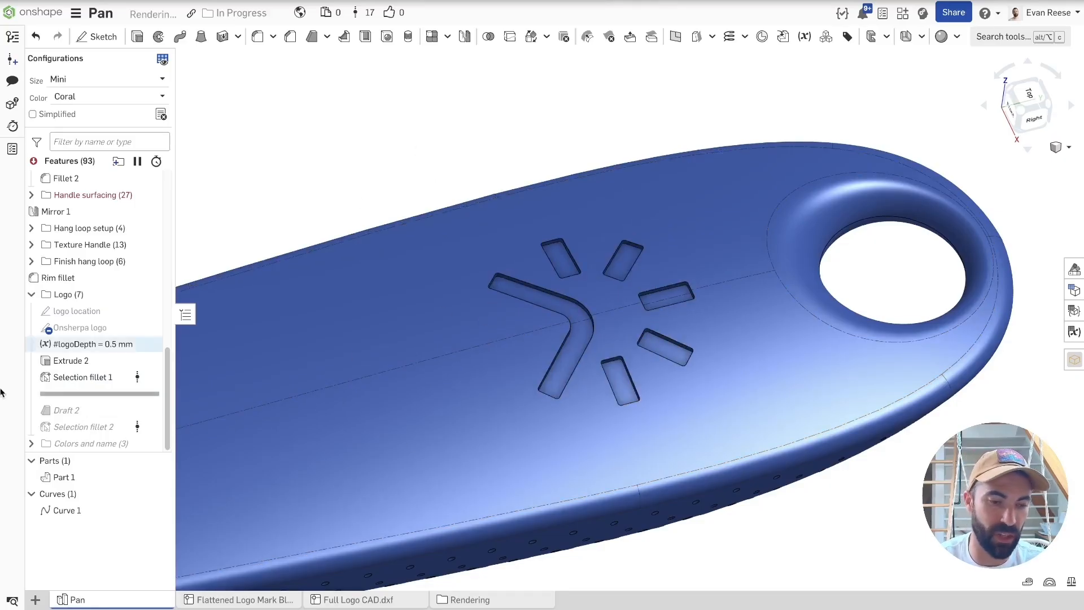
# Open Selection fillet 1 for editing and review its two selection inputs.
pyautogui.doubleClick(79, 377)
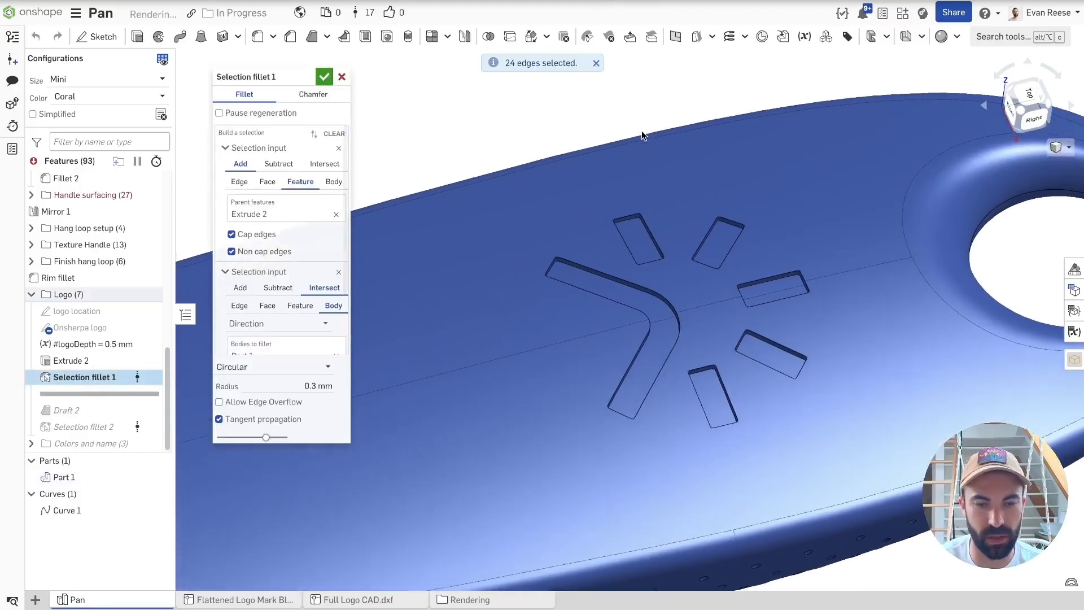
pyautogui.click(226, 148)
pyautogui.click(226, 166)
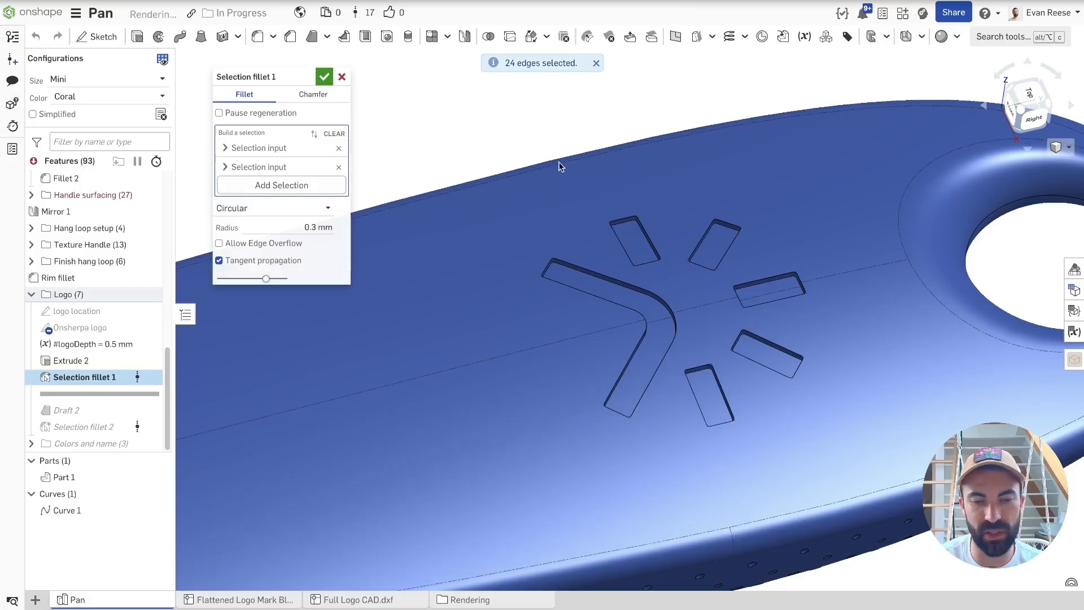
pyautogui.click(227, 167)
pyautogui.click(227, 148)
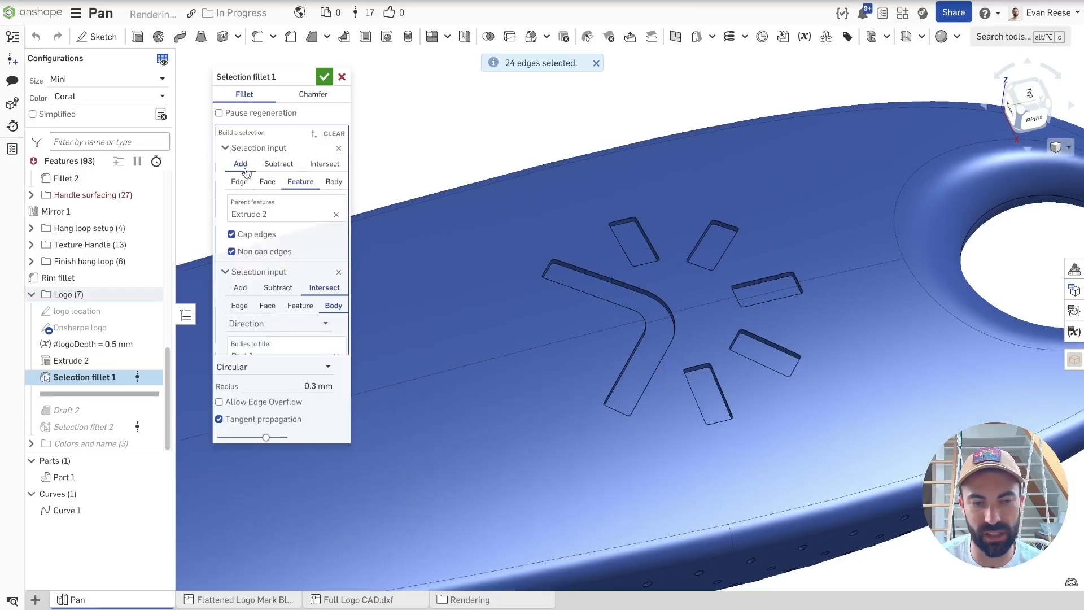
pyautogui.click(226, 149)
pyautogui.click(227, 149)
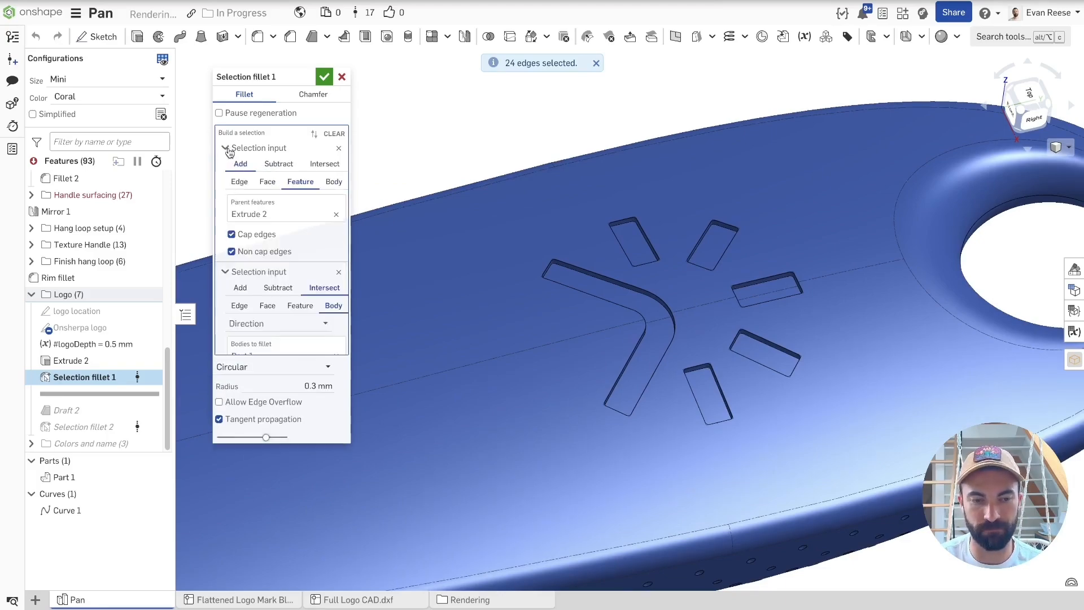
# Pause regeneration in Selection fillet 1 and remove the second selection input, the body intersection.
pyautogui.click(220, 113)
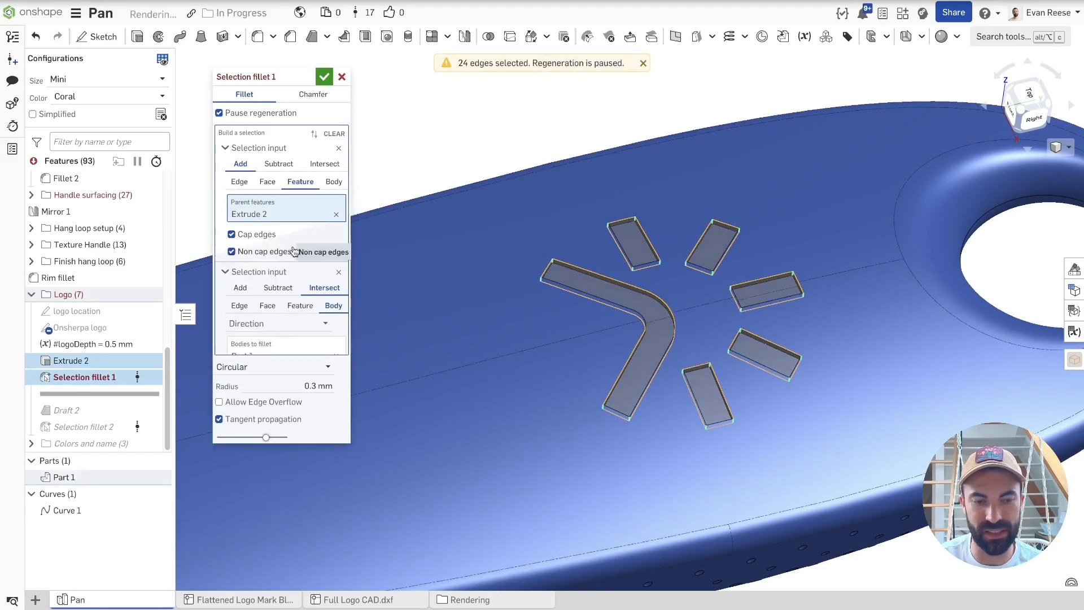
pyautogui.click(339, 273)
pyautogui.scroll(-5, 528, 310)
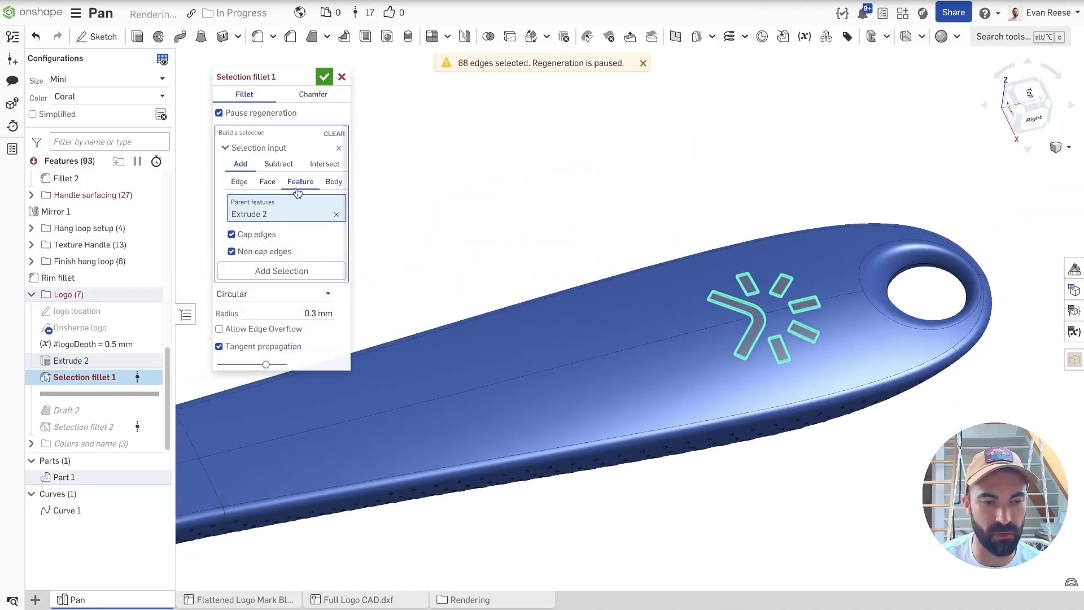
# Examine which logo pocket edges the Extrude 2 feature input selects by itself, from several zoom levels and angles.
pyautogui.scroll(-5, 714, 357)
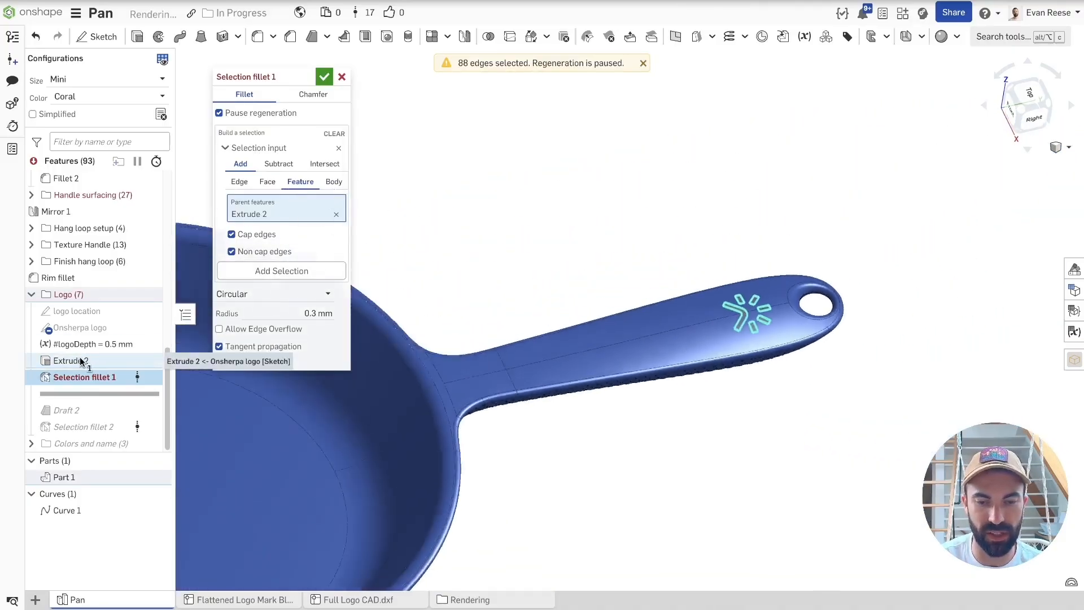
pyautogui.scroll(10, 729, 353)
pyautogui.scroll(-3, 727, 347)
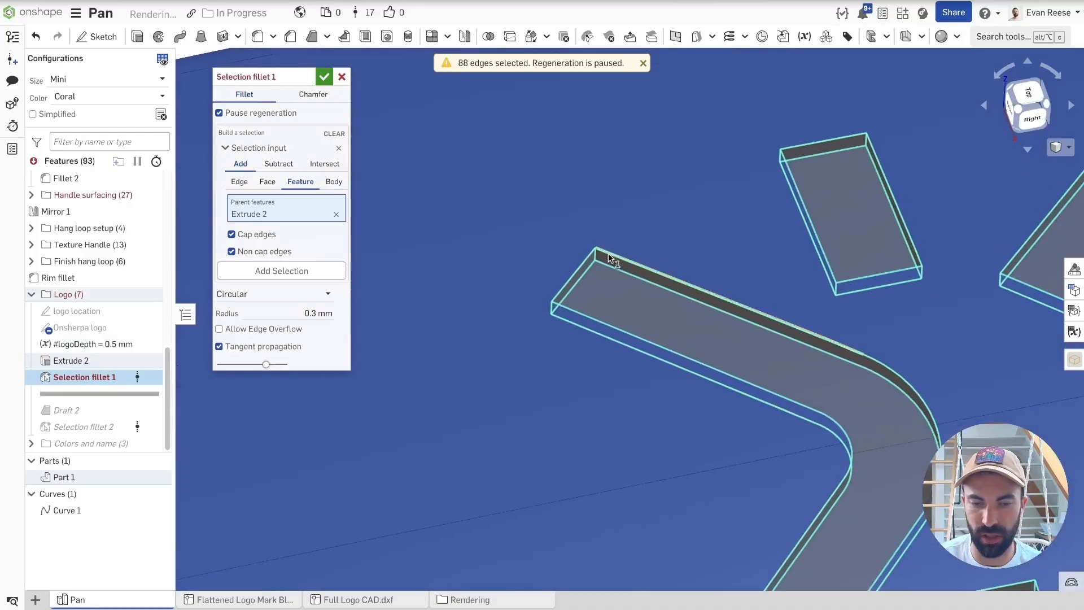
pyautogui.scroll(-2, 821, 384)
pyautogui.scroll(3, 611, 353)
pyautogui.scroll(-3, 591, 316)
pyautogui.moveTo(602, 313); pyautogui.dragTo(389, 339, button='right')
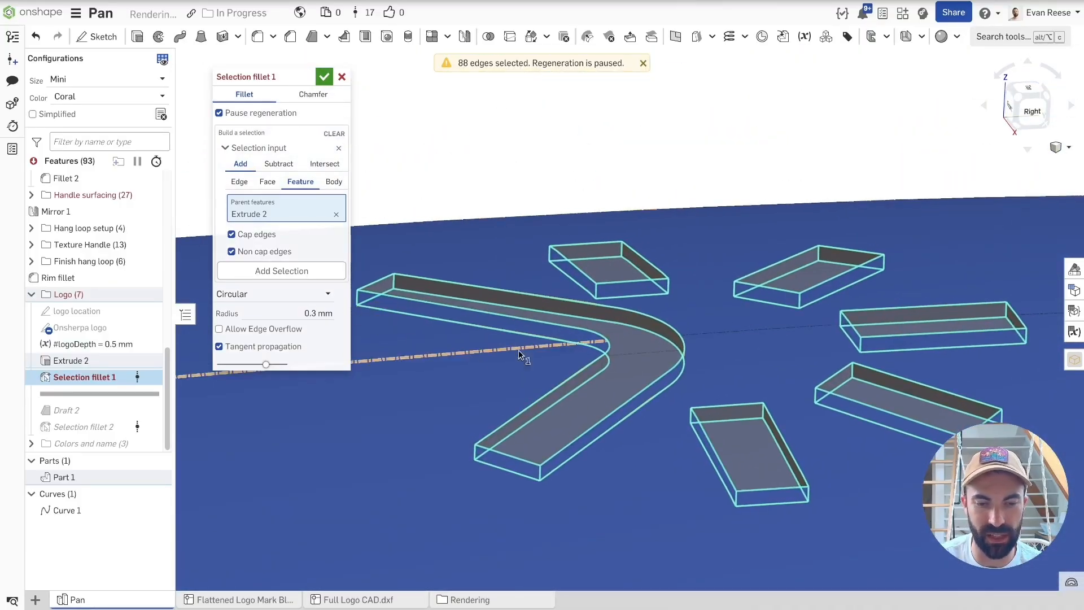
pyautogui.scroll(-5, 559, 350)
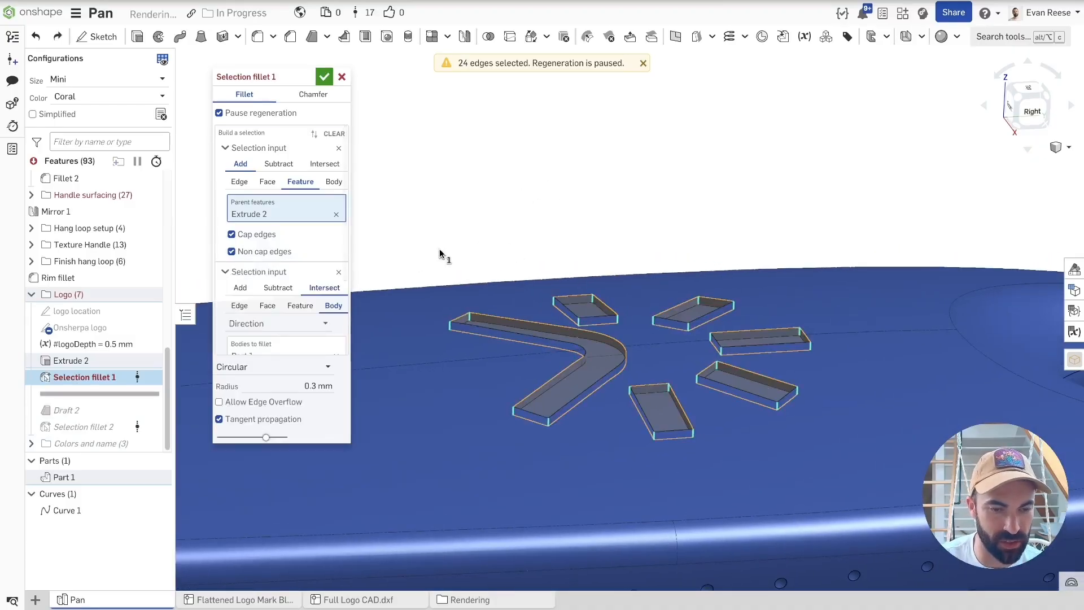
# Review both inputs of Selection fillet 1 and remove the first one, the Extrude 2 feature input.
pyautogui.moveTo(347, 256); pyautogui.dragTo(347, 327)
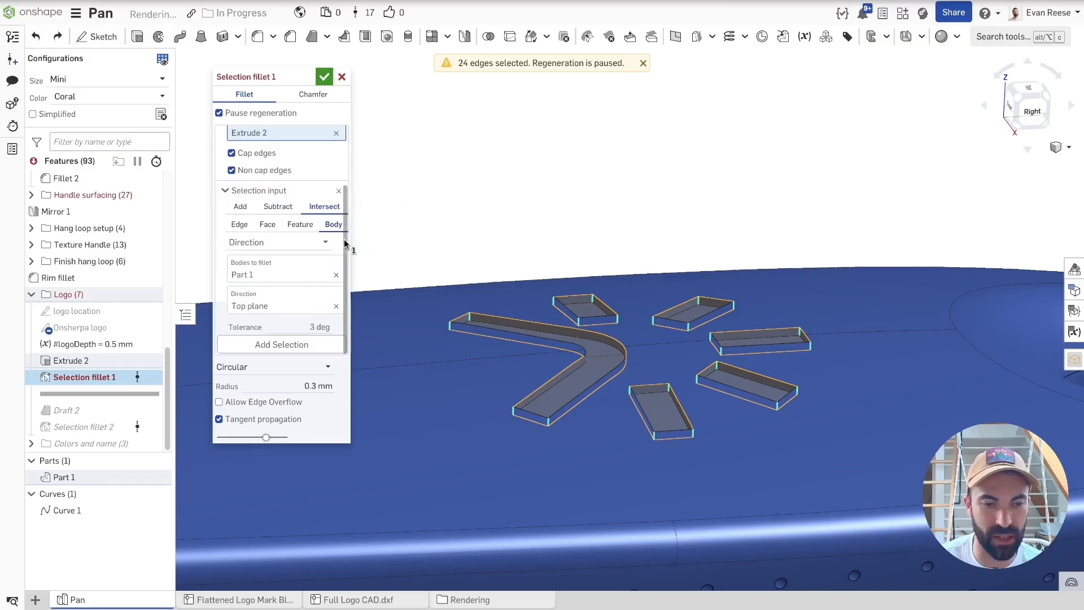
pyautogui.scroll(3, 335, 161)
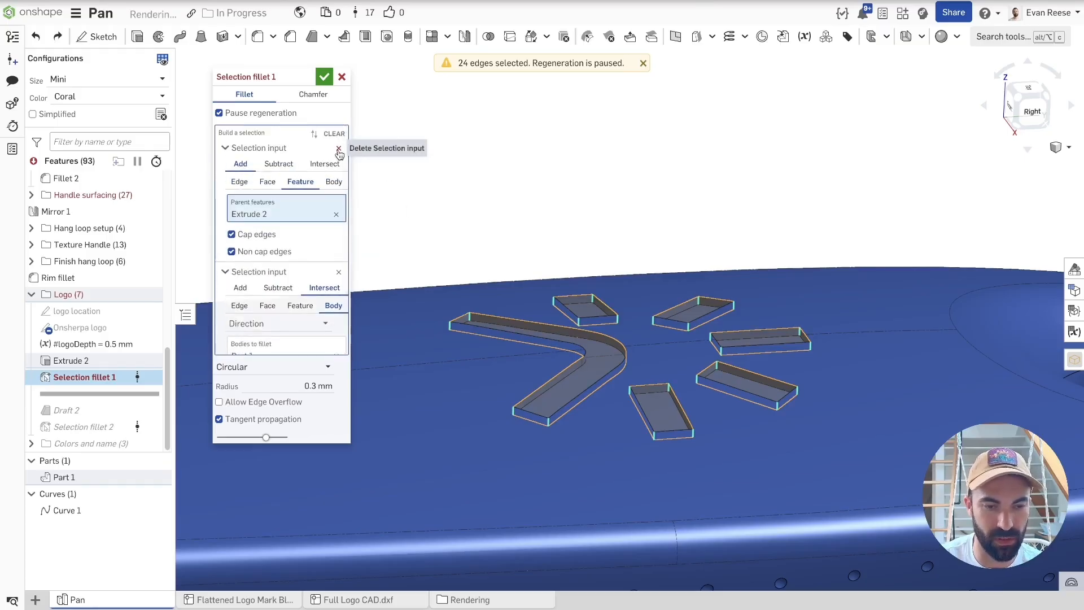
pyautogui.click(339, 150)
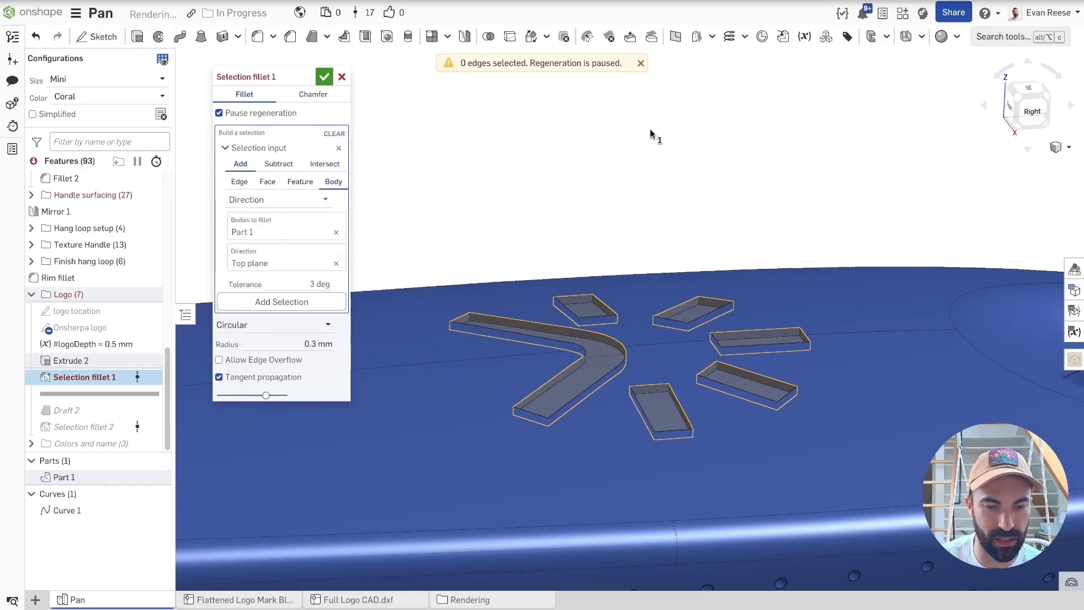
# Examine which edges across the whole pan and its logo pockets the Top plane direction input selects by itself.
pyautogui.press('f')
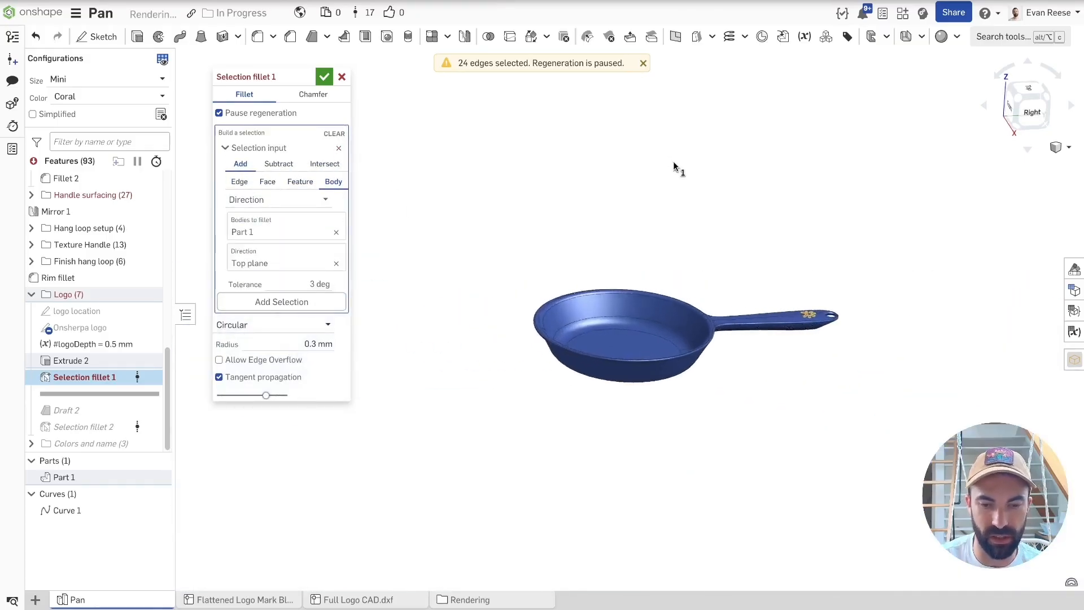
pyautogui.moveTo(708, 404); pyautogui.dragTo(722, 421, button='right')
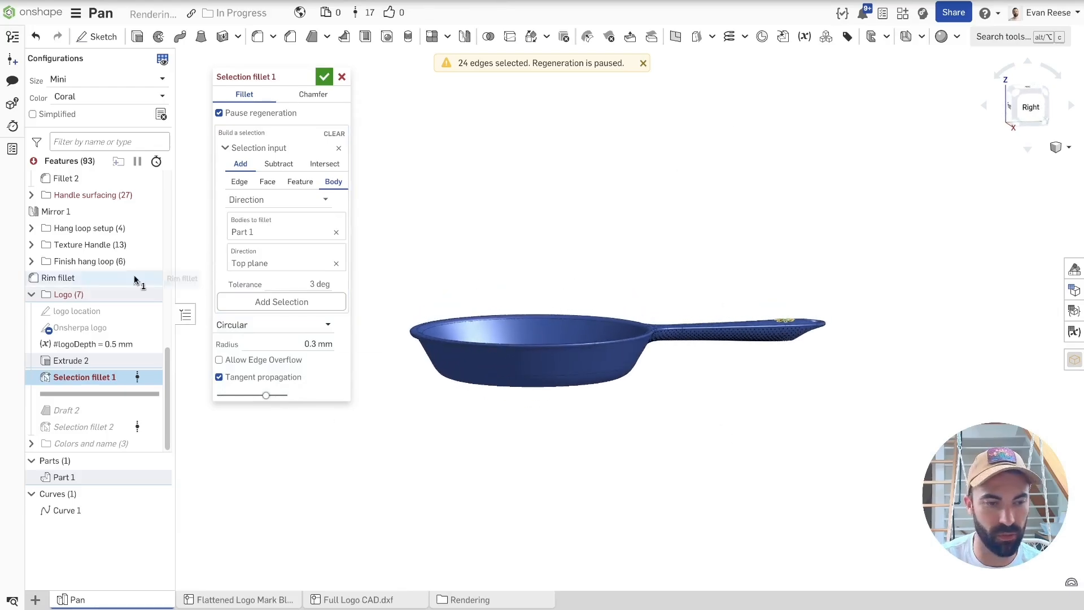
pyautogui.scroll(10, 160, 277)
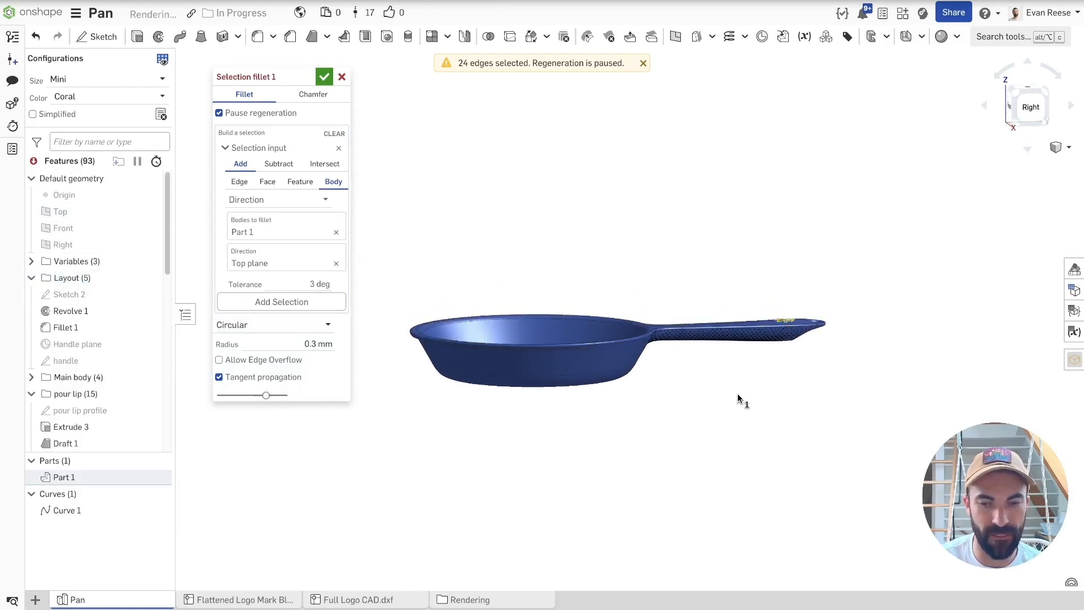
pyautogui.scroll(10, 814, 328)
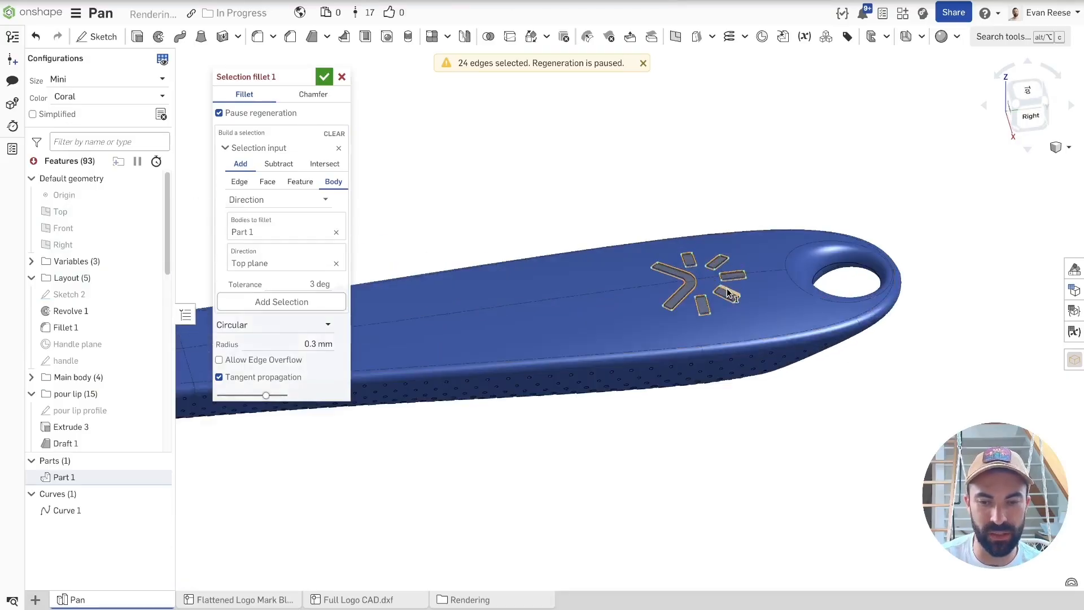
pyautogui.scroll(5, 727, 293)
pyautogui.scroll(2, 750, 151)
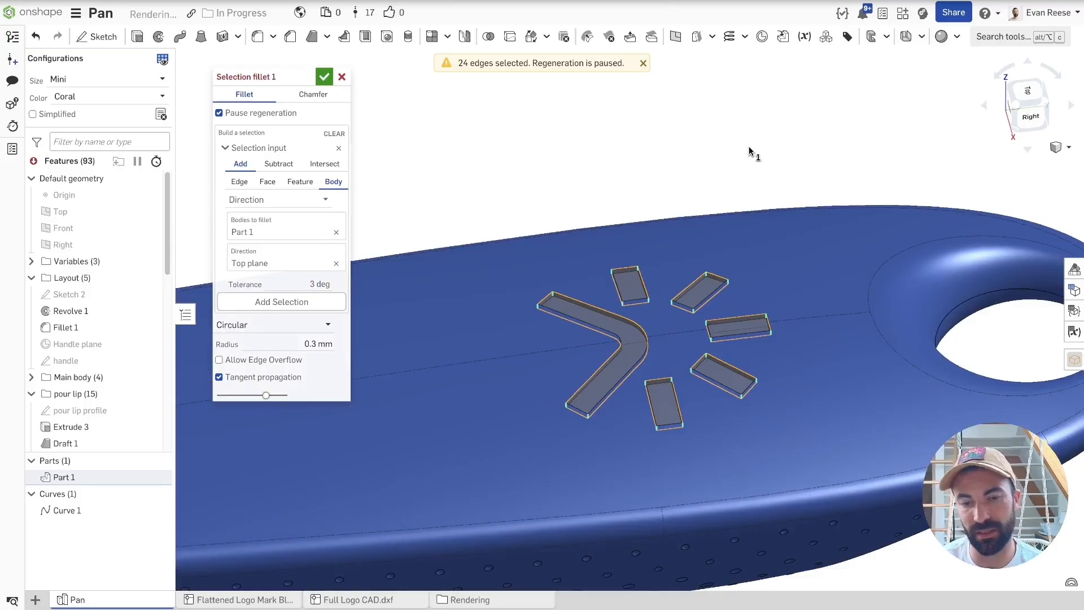
pyautogui.scroll(-8, 735, 139)
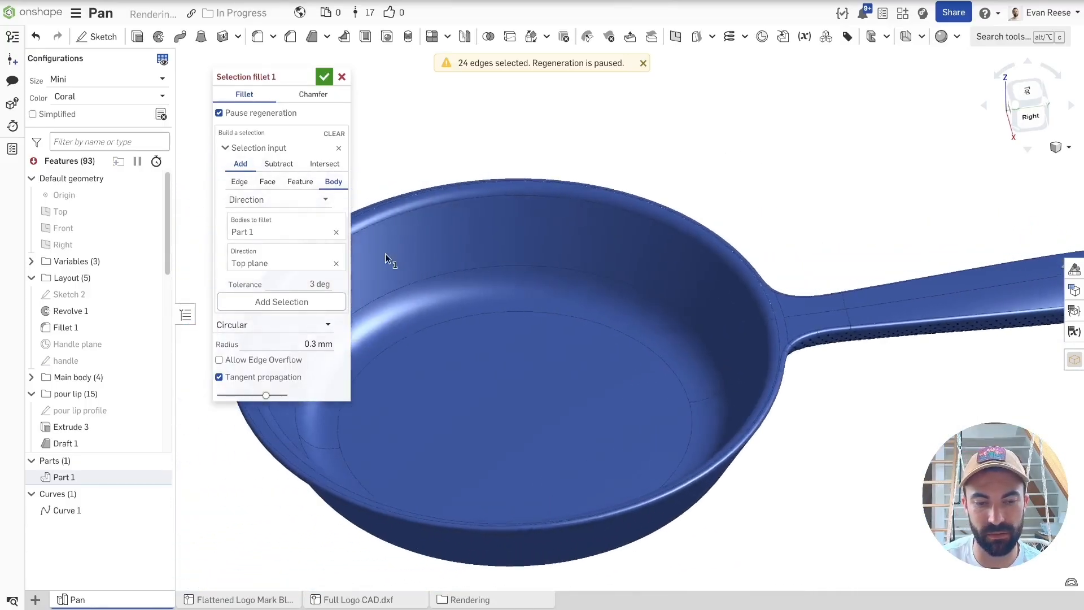
pyautogui.scroll(10, 734, 325)
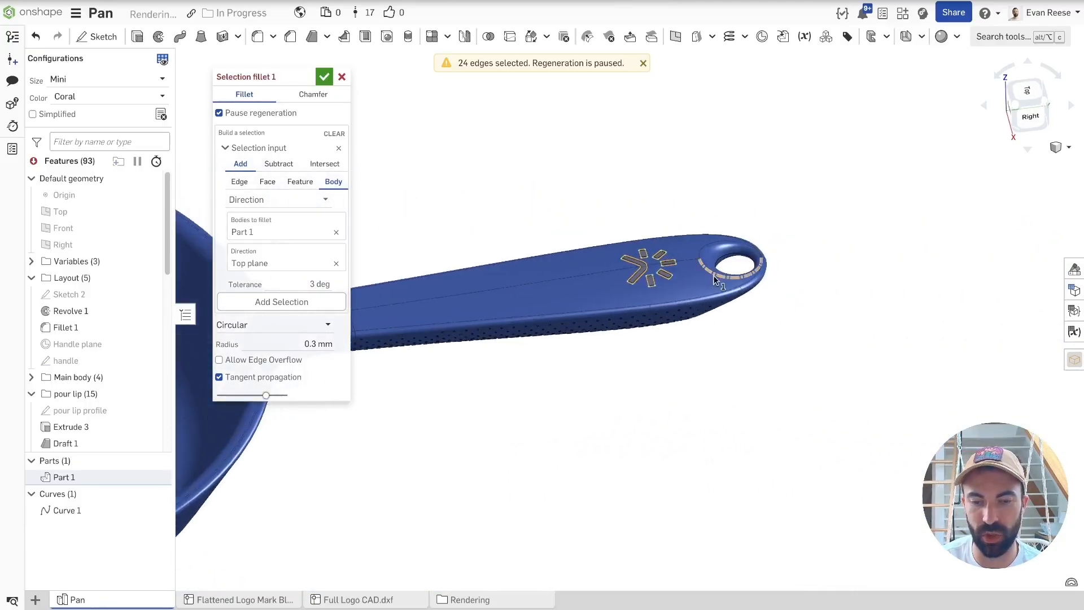
pyautogui.scroll(-3, 648, 261)
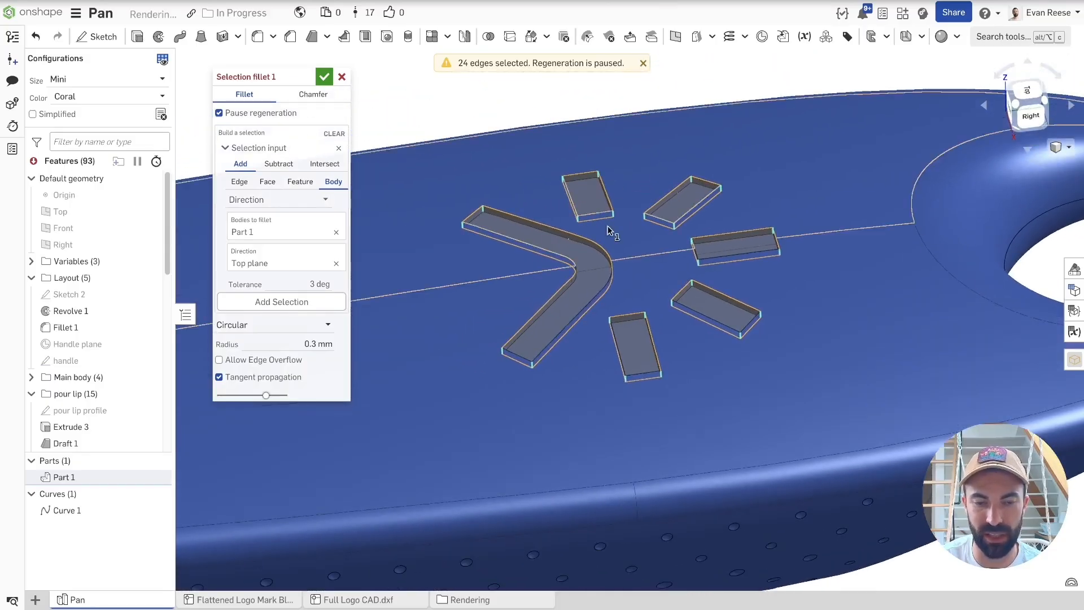
# Try the direction input as an intersection, undo back to both original selection inputs, and review their settings.
pyautogui.click(324, 164)
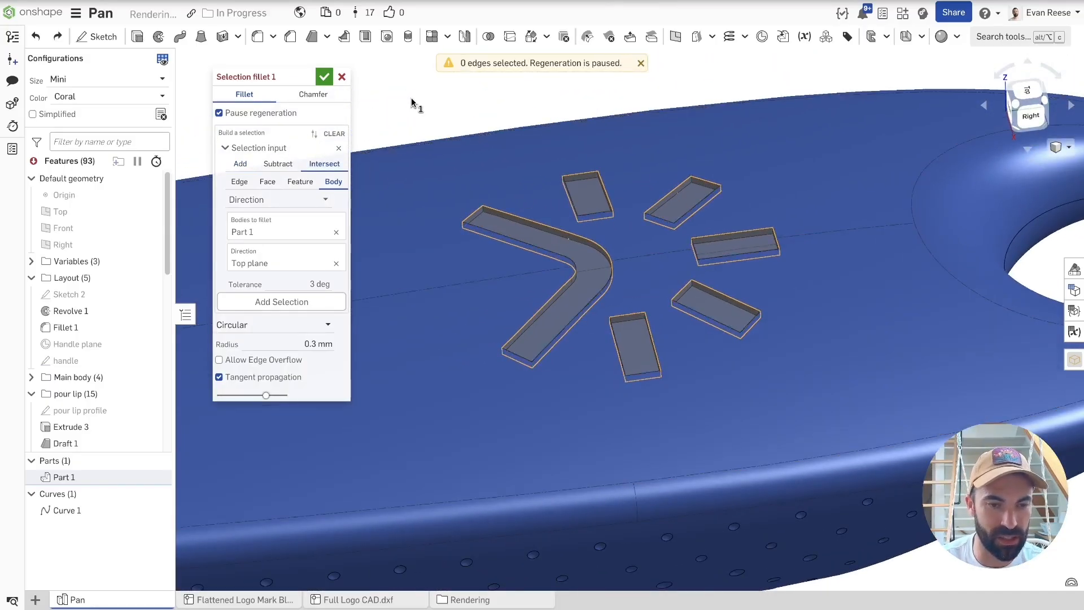
pyautogui.hotkey('ctrl', 'z')
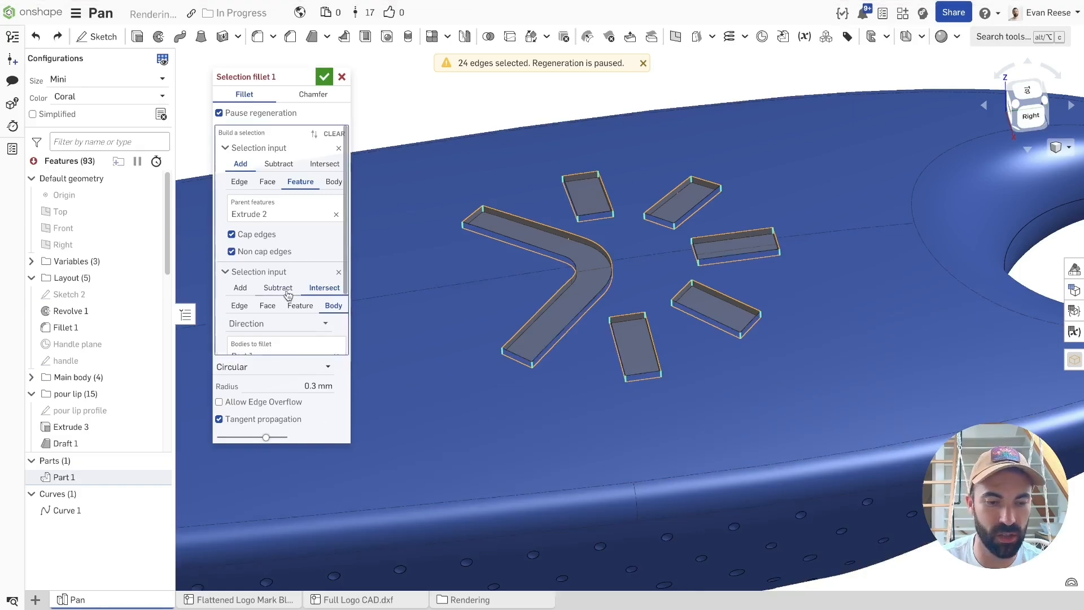
pyautogui.scroll(-3, 286, 290)
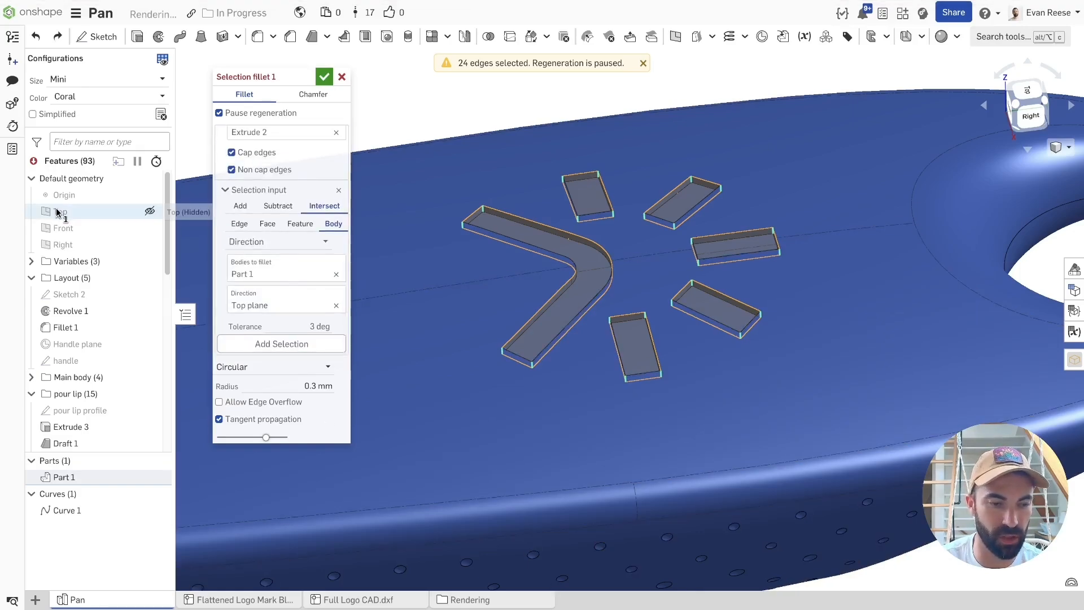
pyautogui.scroll(3, 327, 285)
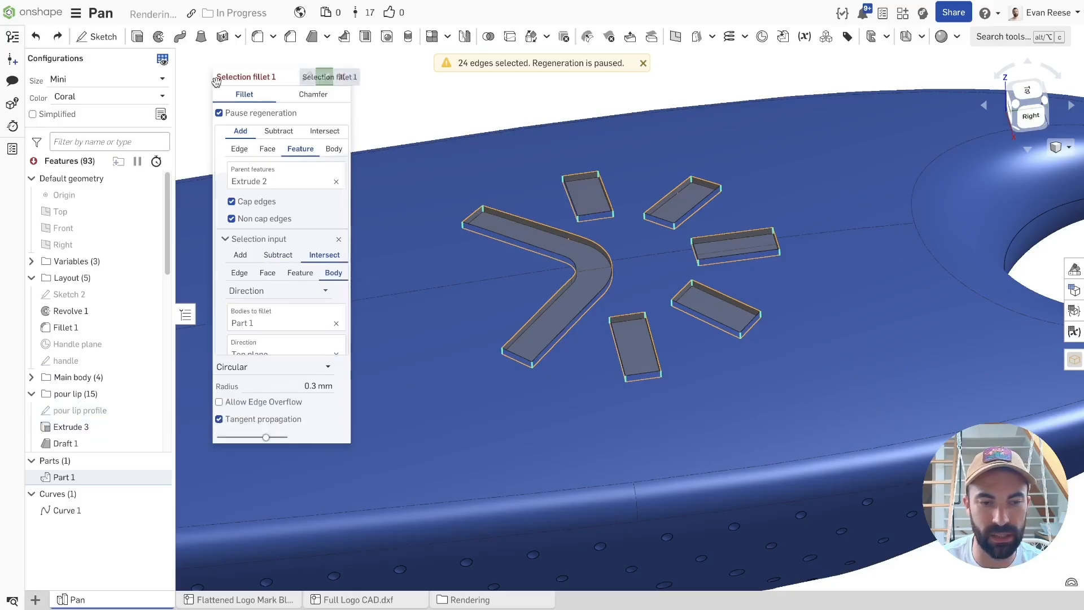
# Resume regeneration in Selection fillet 1, check the rounded vertical corners of the logo pockets and accept the feature.
pyautogui.click(219, 113)
pyautogui.scroll(10, 484, 473)
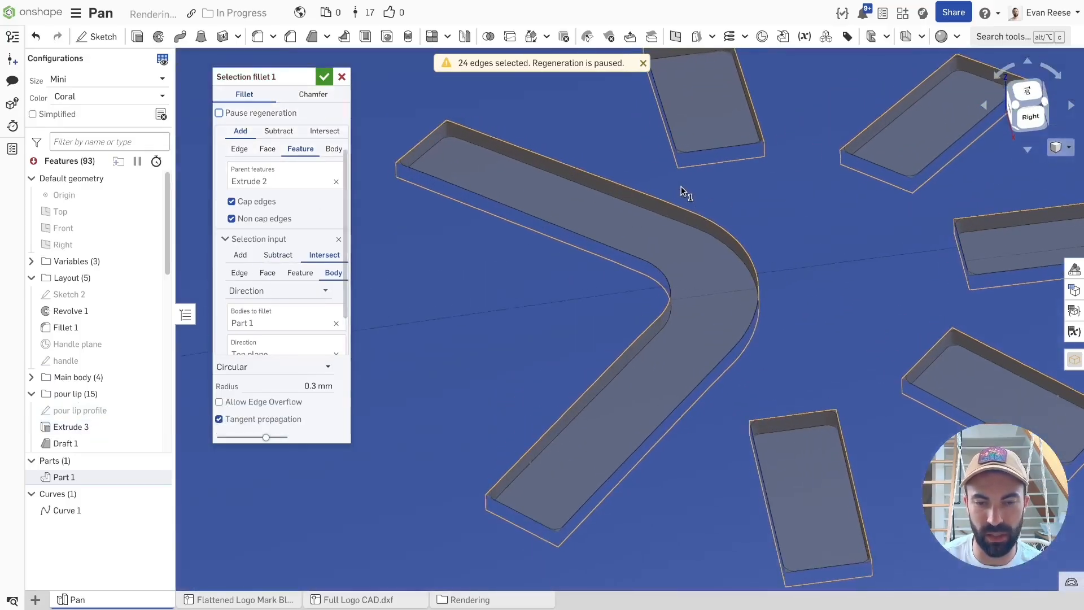
pyautogui.scroll(-10, 509, 435)
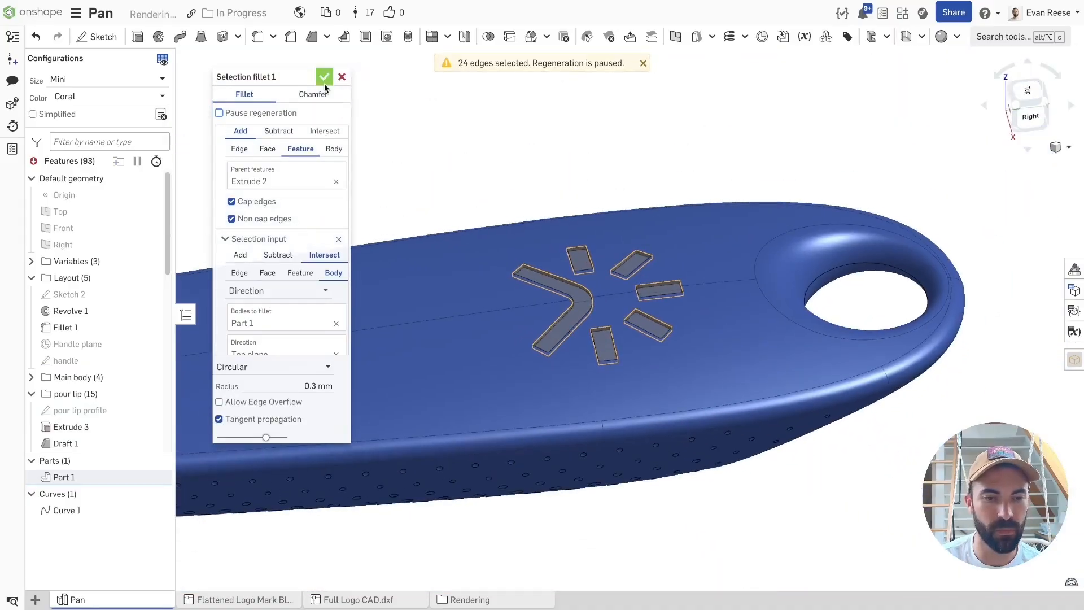
pyautogui.click(324, 77)
# Add a rectangle beside the chevron in the Onsherpa logo sketch and inspect the filleted corners of its new pocket.
pyautogui.doubleClick(79, 386)
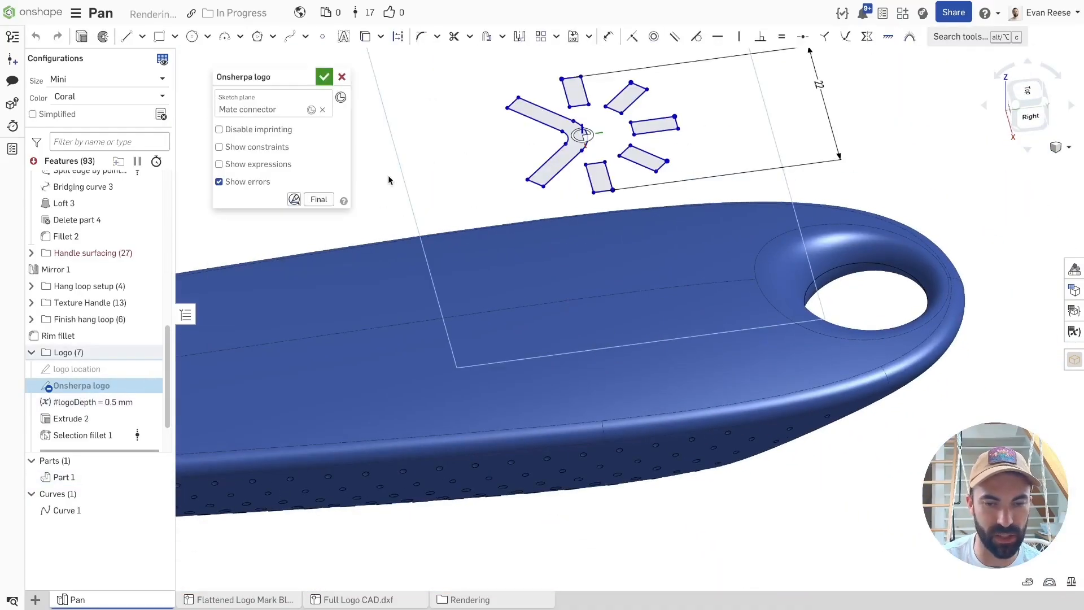
pyautogui.click(161, 37)
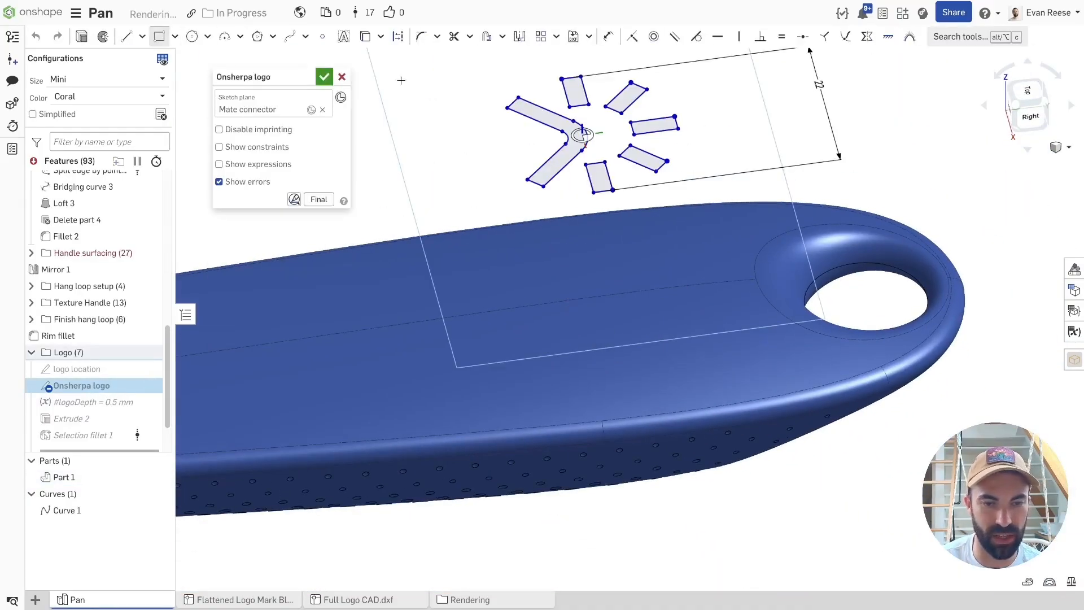
pyautogui.click(323, 77)
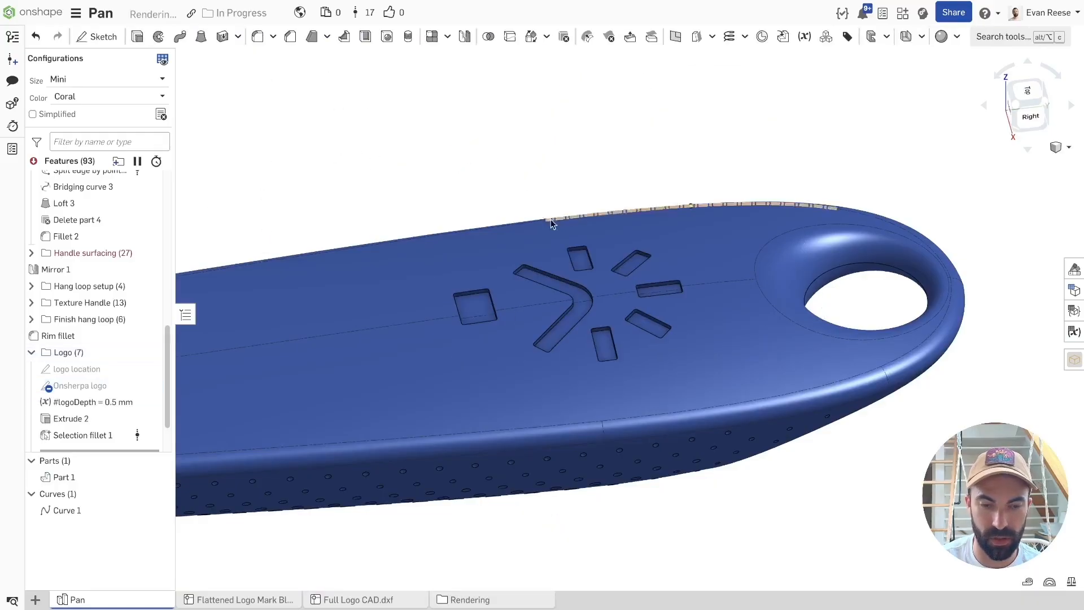
pyautogui.scroll(10, 546, 215)
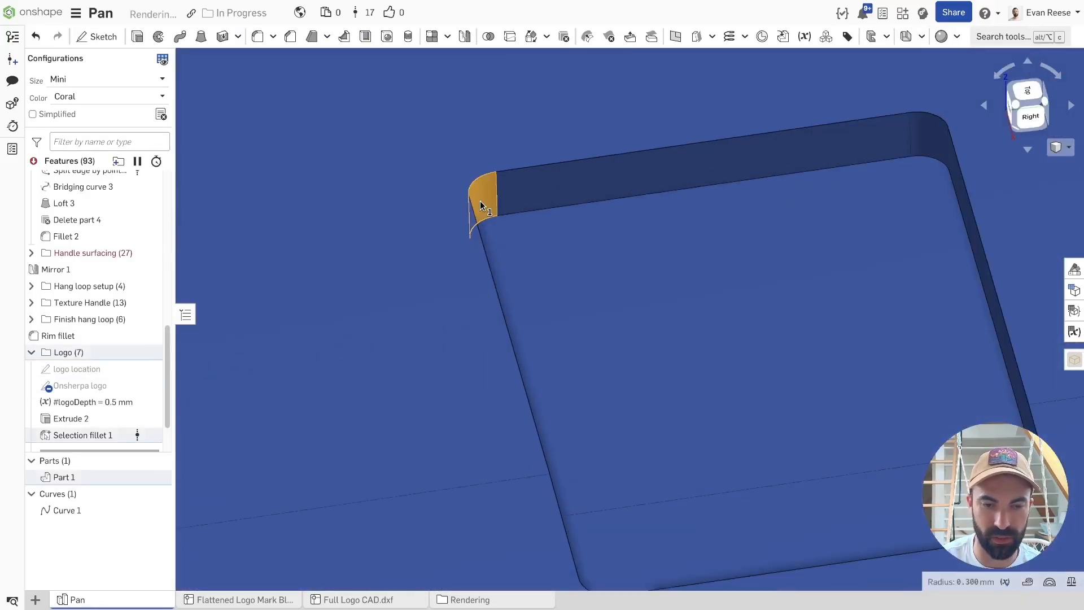
pyautogui.scroll(-10, 480, 201)
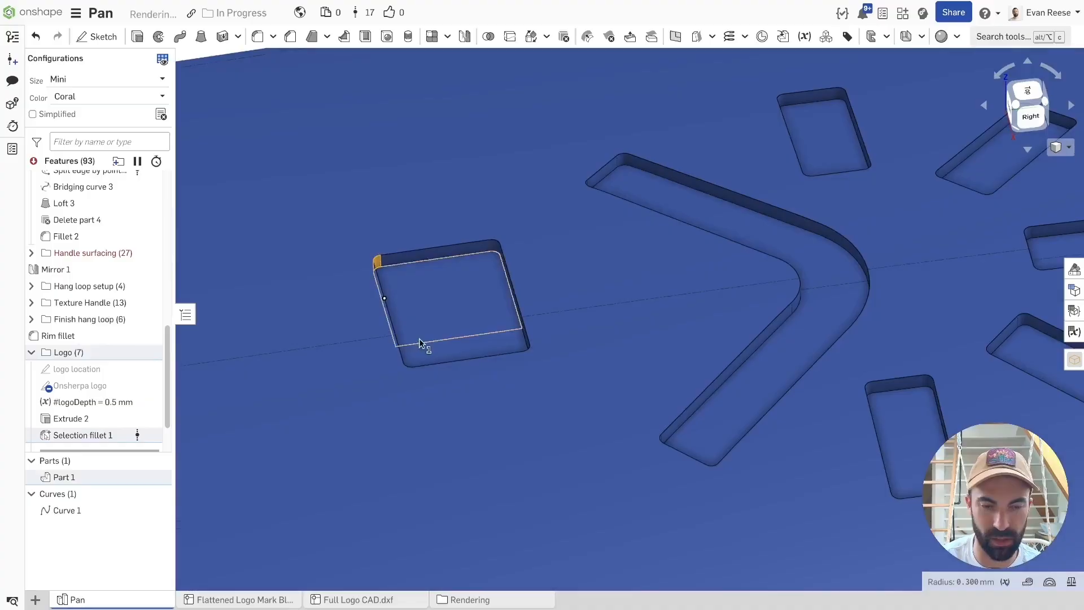
pyautogui.scroll(-3, 456, 396)
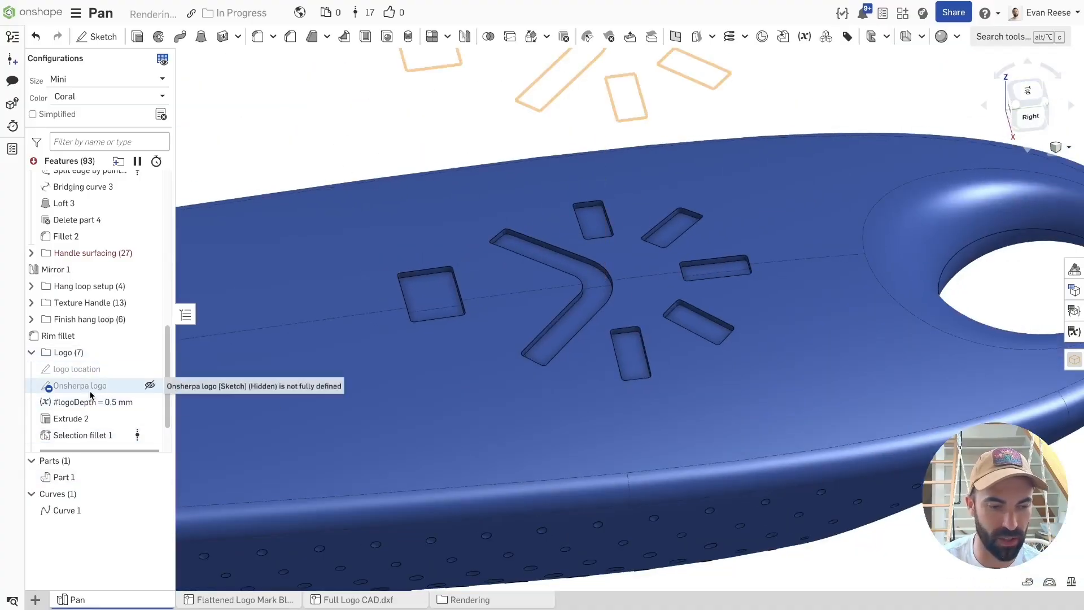
# Undo the rectangle added to the Onsherpa logo sketch.
pyautogui.hotkey('ctrl', 'z')
pyautogui.scroll(-3, 561, 284)
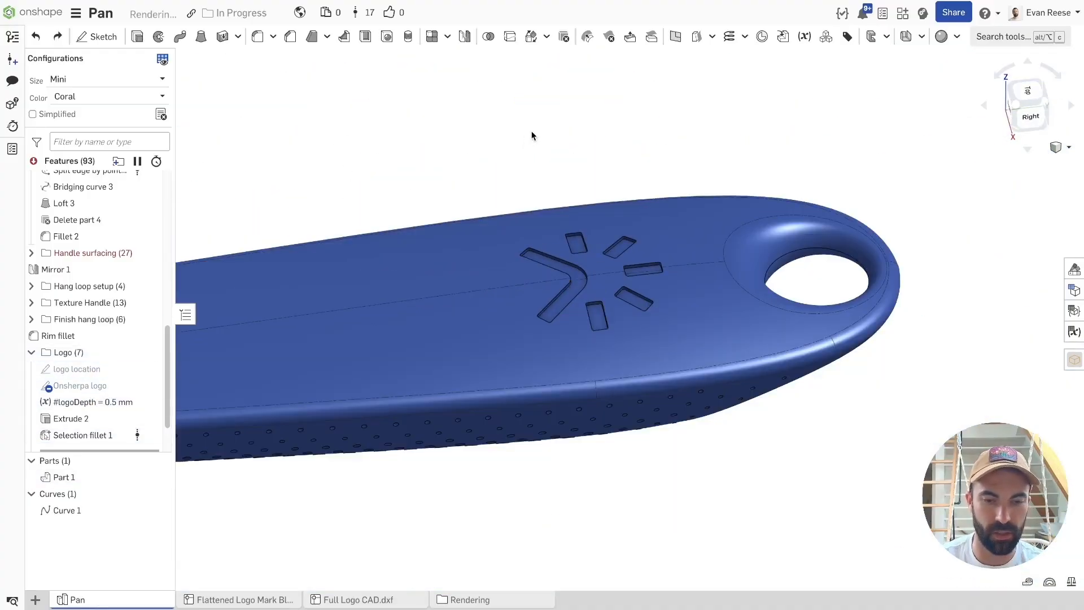
# Roll the model forward to just after Draft 2 and inspect the drafted walls of the logo pockets.
pyautogui.scroll(-1, 92, 385)
pyautogui.moveTo(64, 393); pyautogui.dragTo(64, 412)
pyautogui.moveTo(412, 103); pyautogui.dragTo(416, 125, button='right')
pyautogui.scroll(3, 440, 178)
pyautogui.scroll(4, 445, 186)
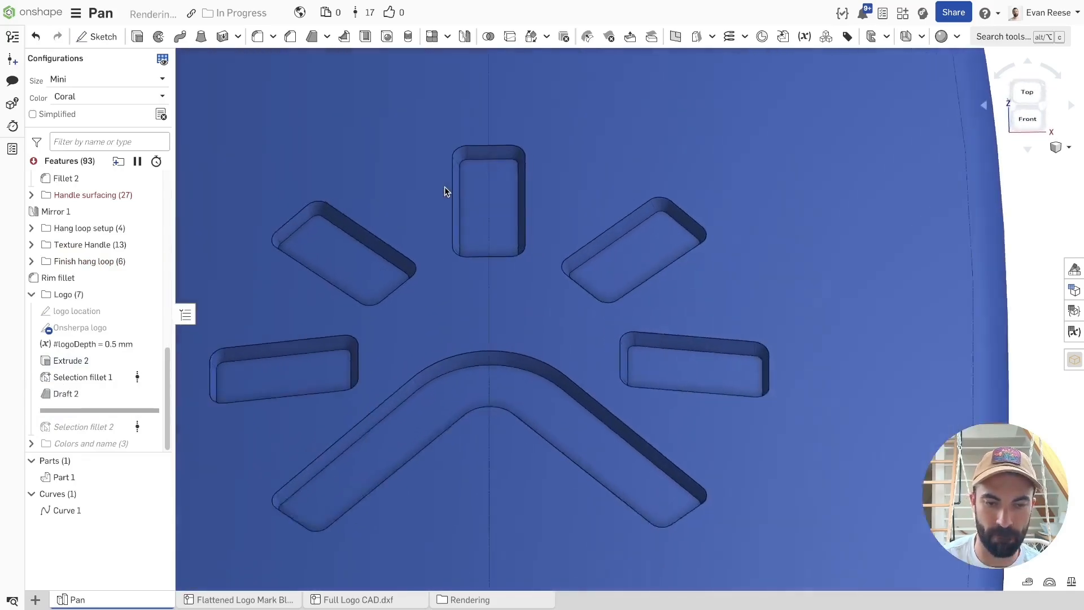
pyautogui.scroll(-8, 445, 187)
pyautogui.scroll(5, 445, 186)
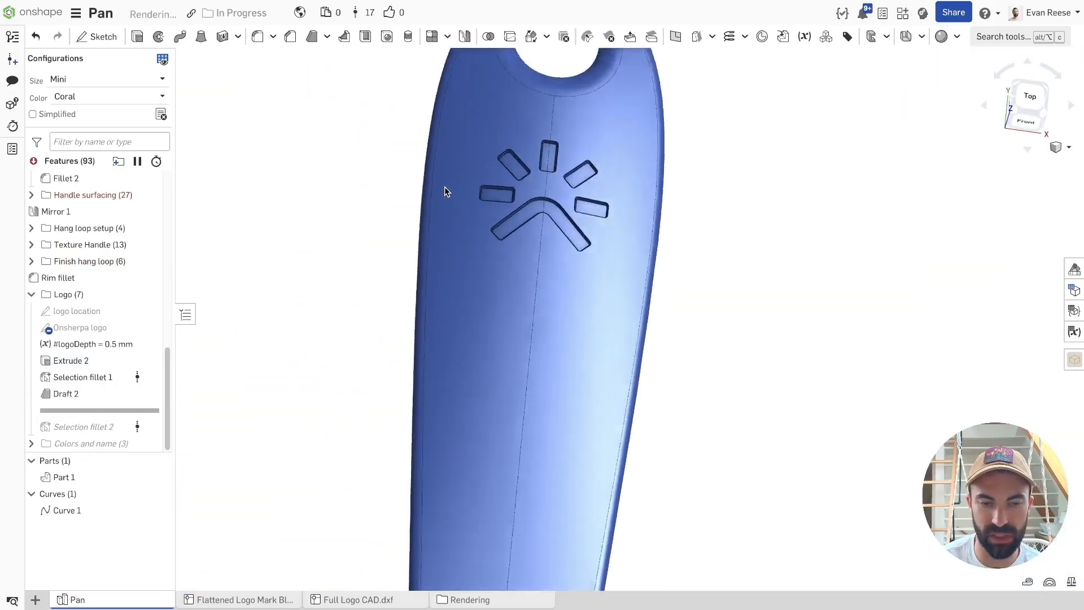
pyautogui.scroll(-2, 445, 187)
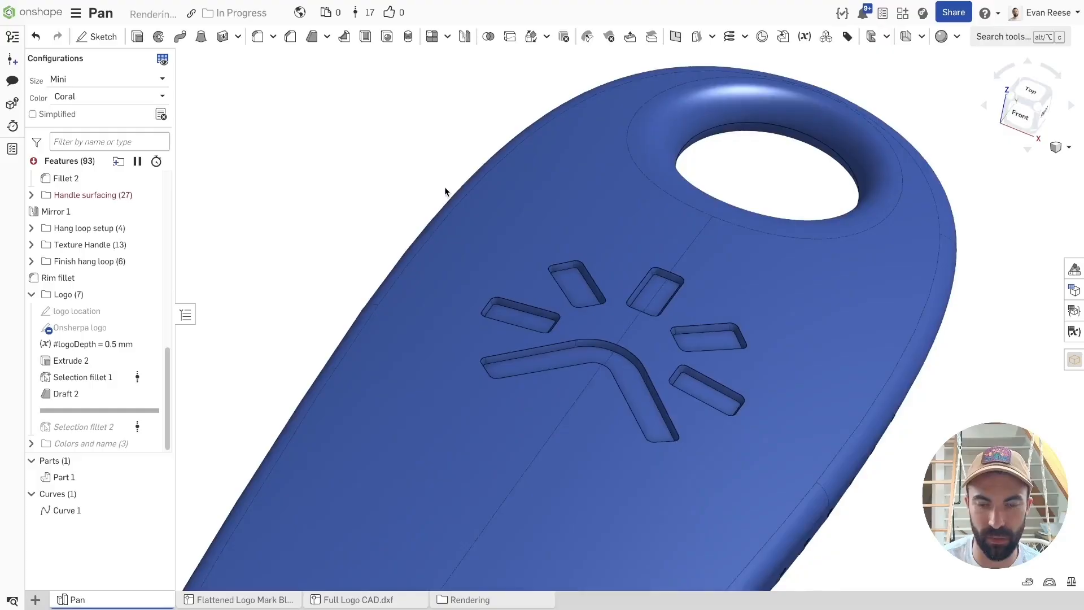
pyautogui.scroll(3, 445, 187)
pyautogui.moveTo(455, 181); pyautogui.dragTo(465, 184, button='right')
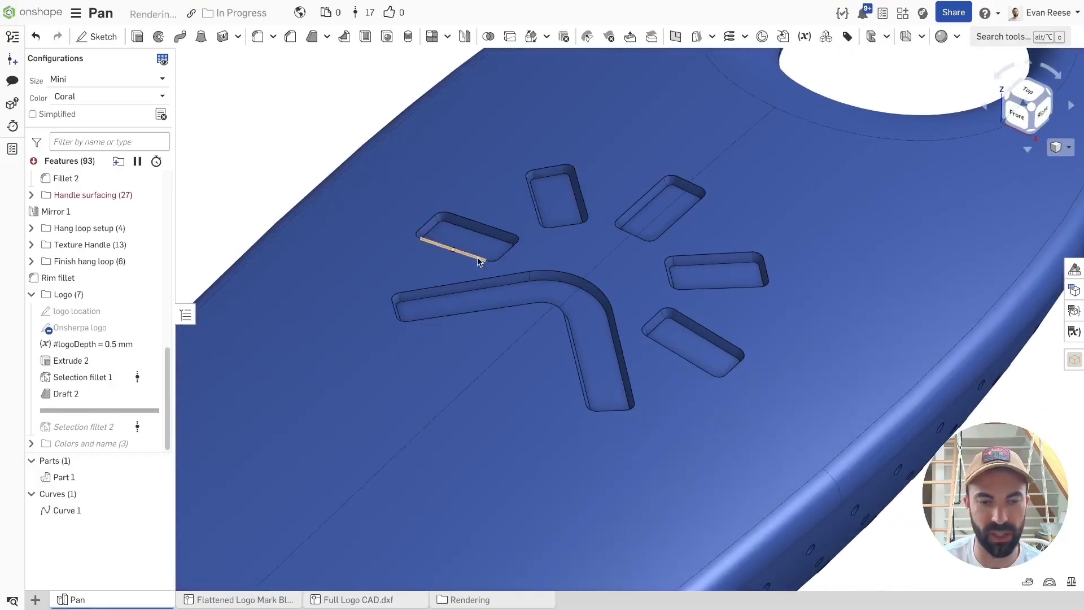
pyautogui.scroll(3, 444, 240)
pyautogui.moveTo(397, 255); pyautogui.dragTo(441, 261, button='middle')
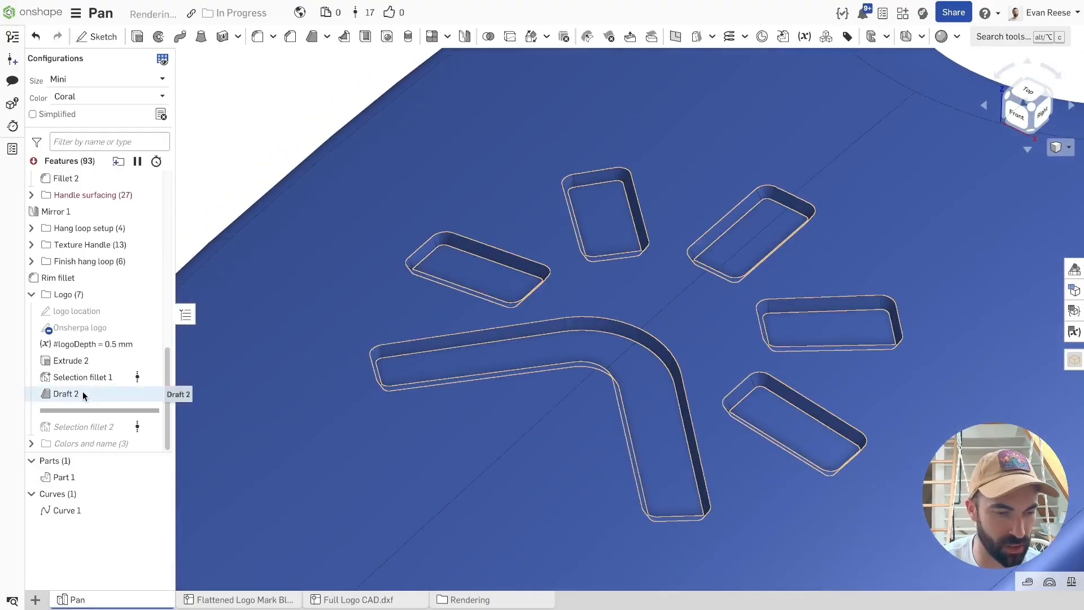
# Roll the model forward to just after Selection fillet 2 and highlight the corner faces made by Selection fillet 1.
pyautogui.rightClick(66, 427)
pyautogui.click(107, 546)
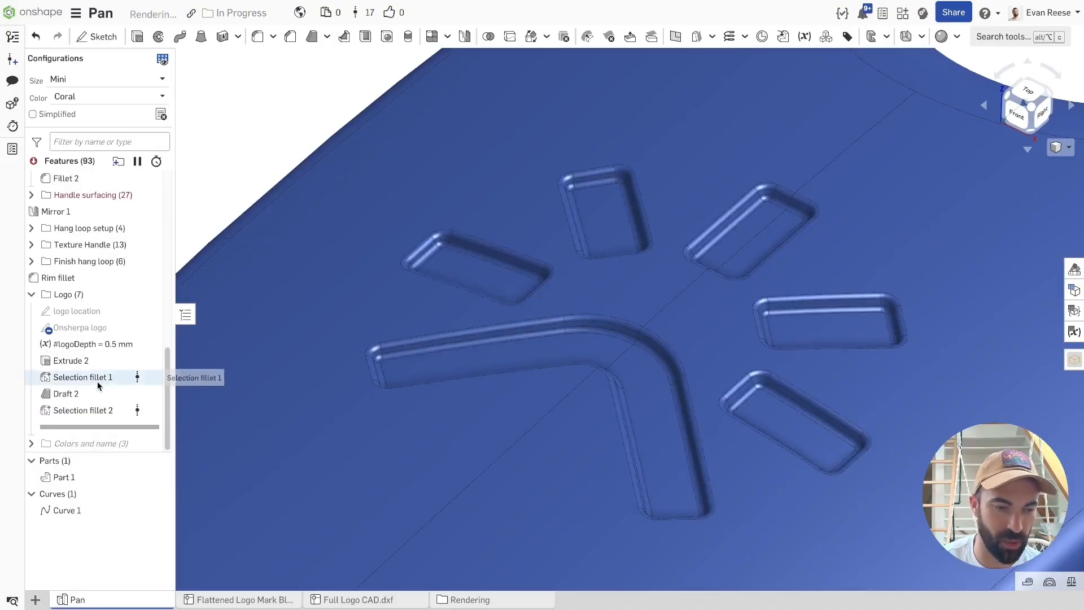
pyautogui.click(80, 382)
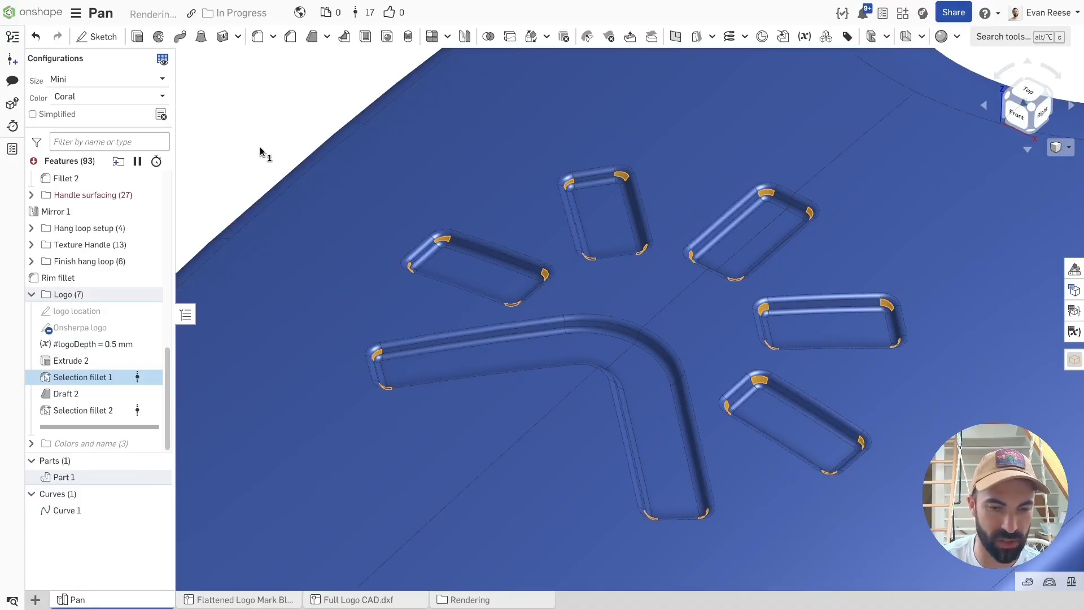
# Clear the selection and collapse the Logo, pour lip and Layout folders in the feature list.
pyautogui.click(230, 146)
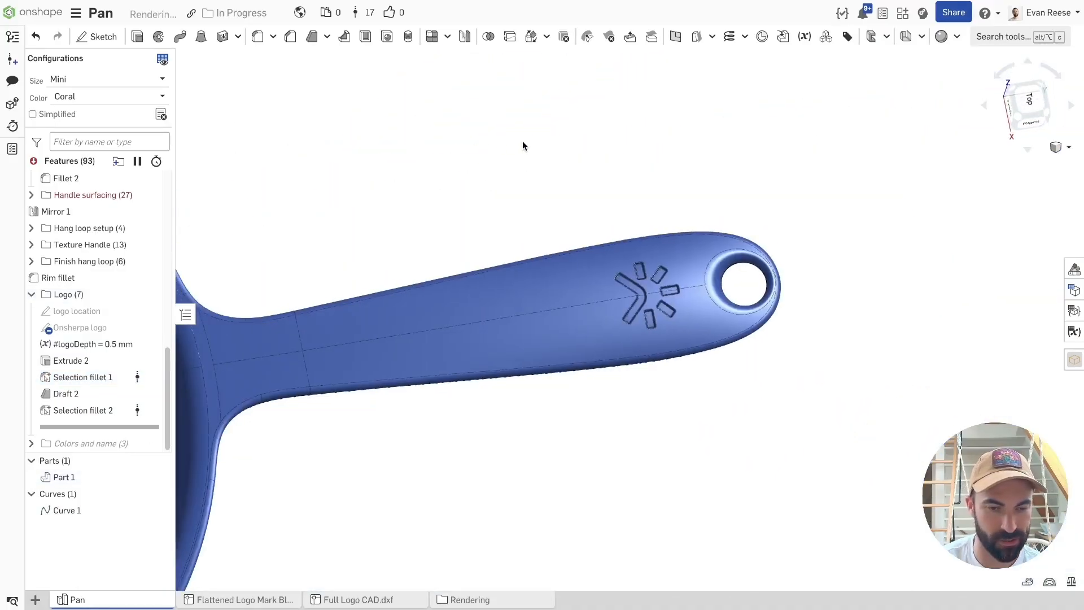
pyautogui.click(33, 294)
pyautogui.scroll(5, 32, 327)
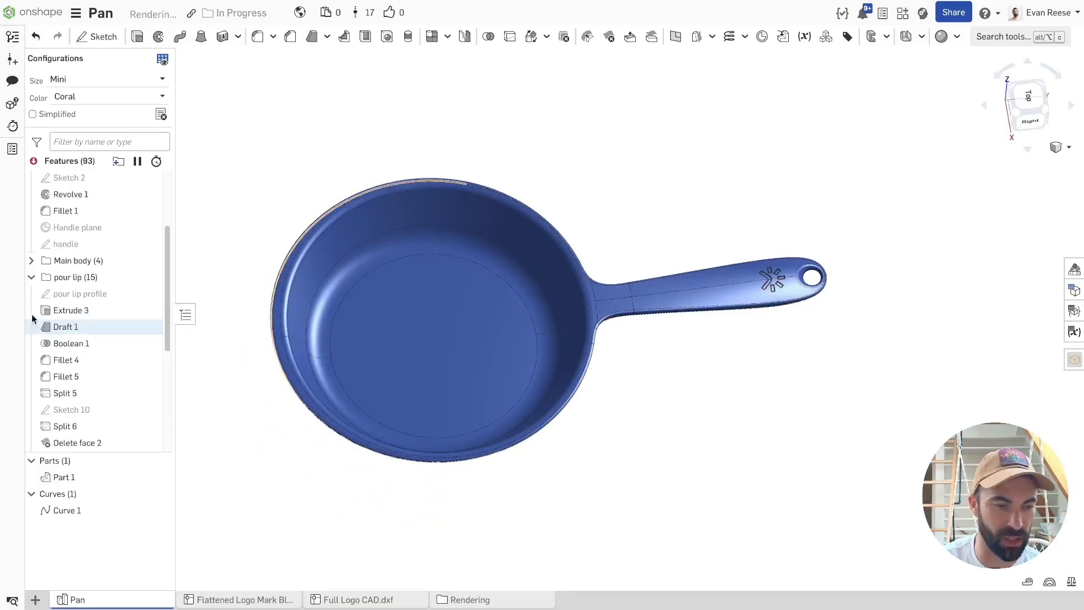
pyautogui.click(31, 276)
pyautogui.click(32, 192)
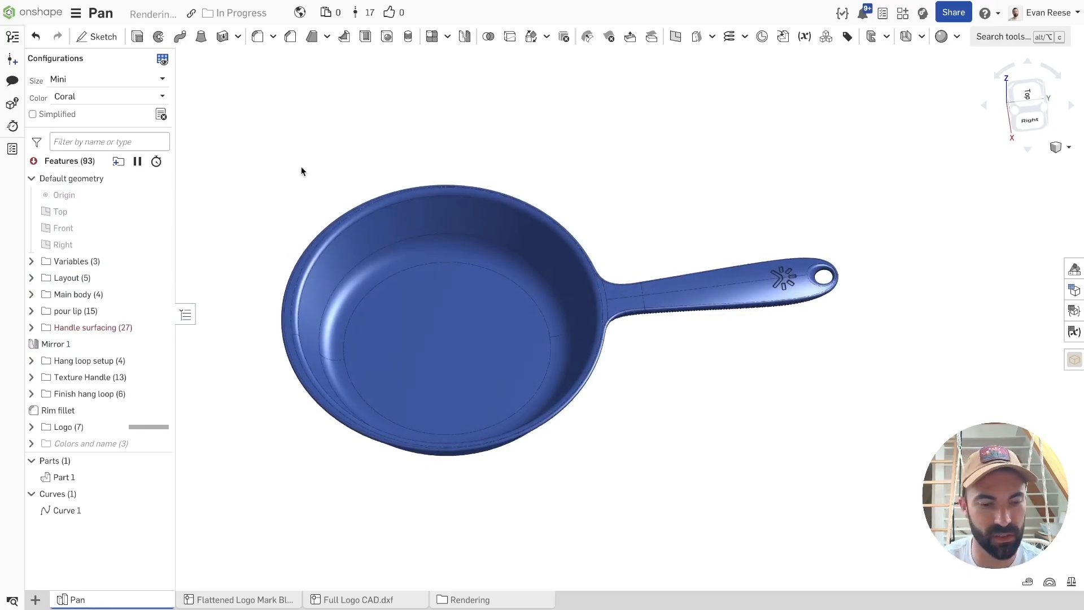
# Roll the model forward to the end of the feature list.
pyautogui.rightClick(100, 444)
pyautogui.moveTo(167, 556)
pyautogui.click(464, 540)
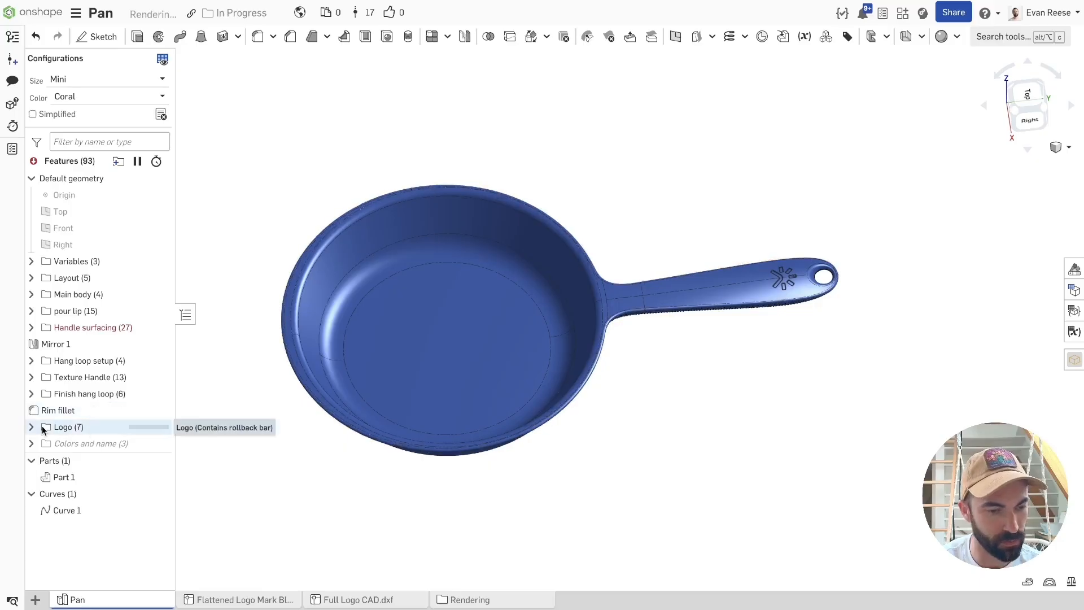
pyautogui.rightClick(116, 412)
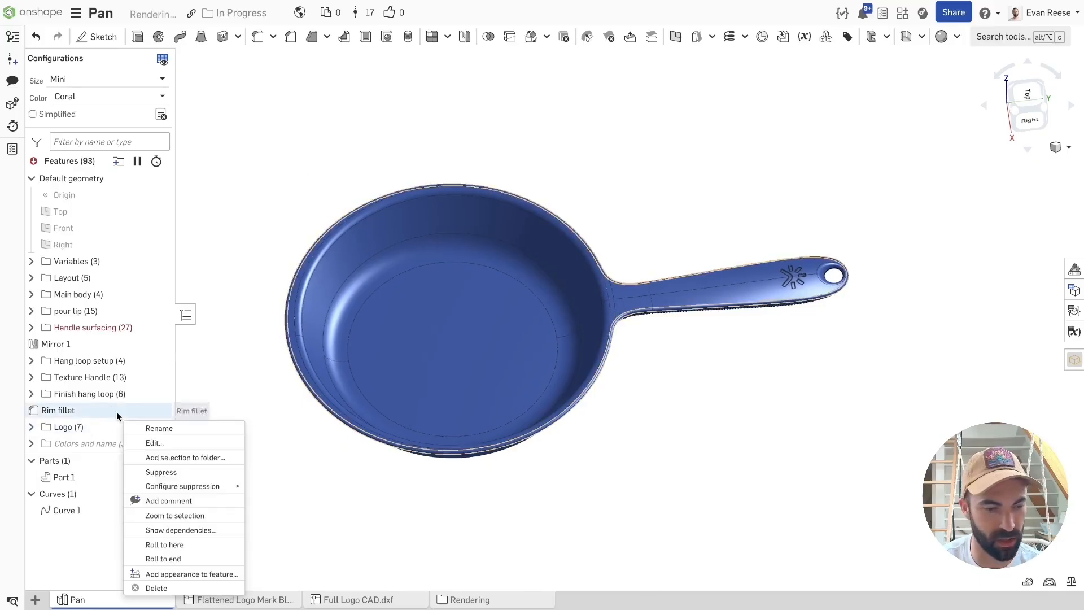
pyautogui.click(373, 518)
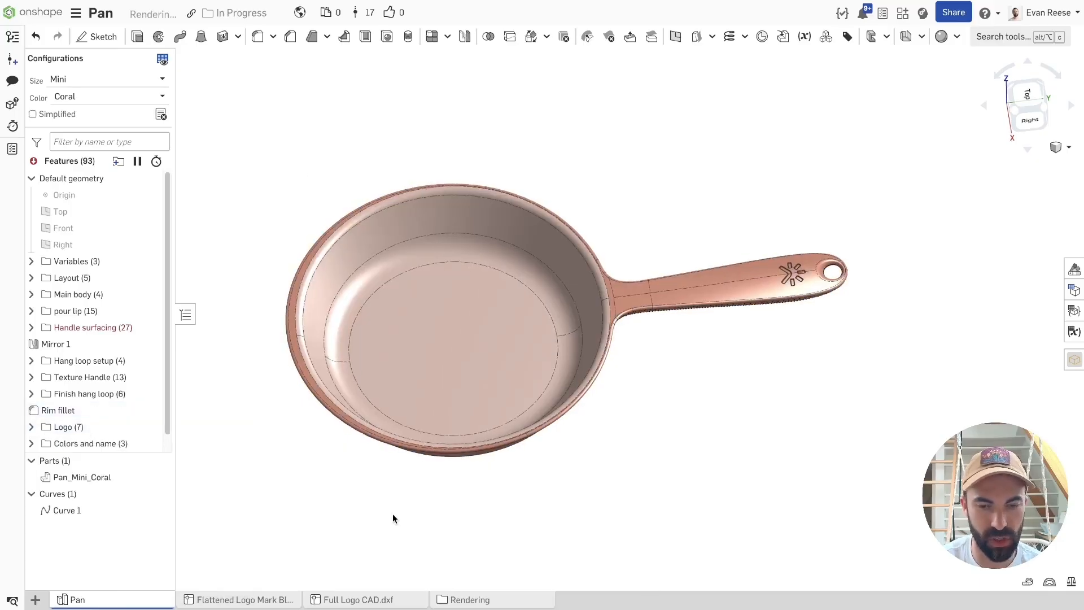
# Expand the Colors and name folder and highlight the Pan_Mini_Coral part in the model.
pyautogui.click(32, 443)
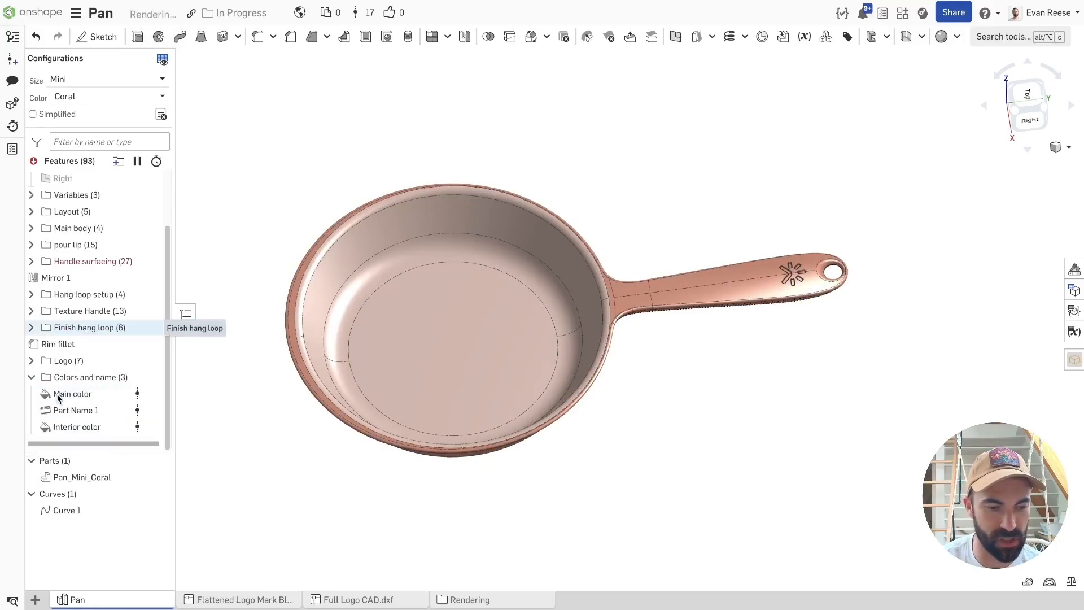
pyautogui.click(99, 481)
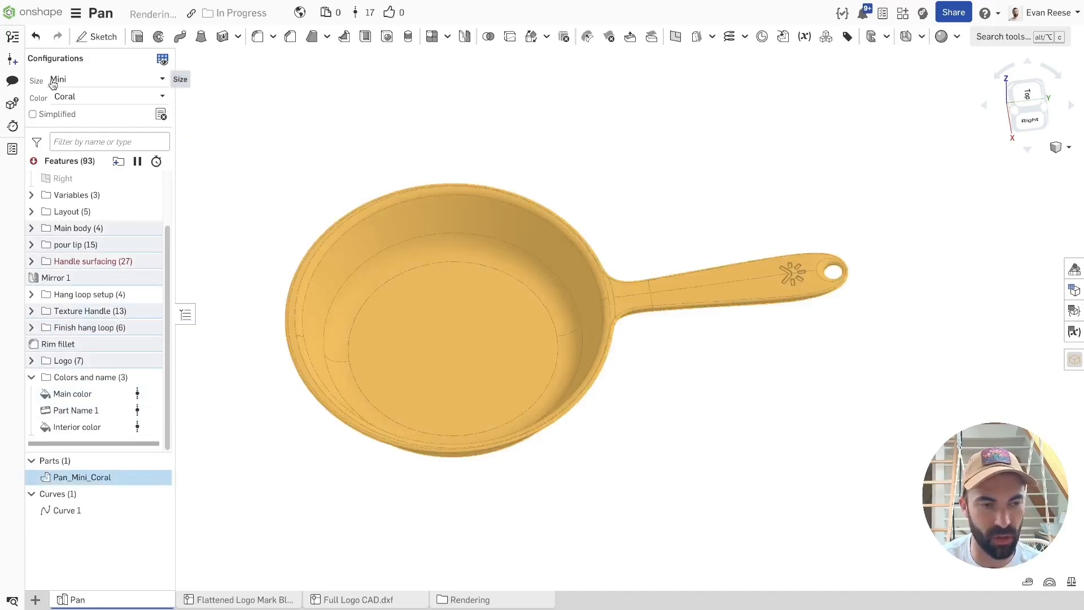
pyautogui.click(323, 154)
pyautogui.scroll(3, 323, 154)
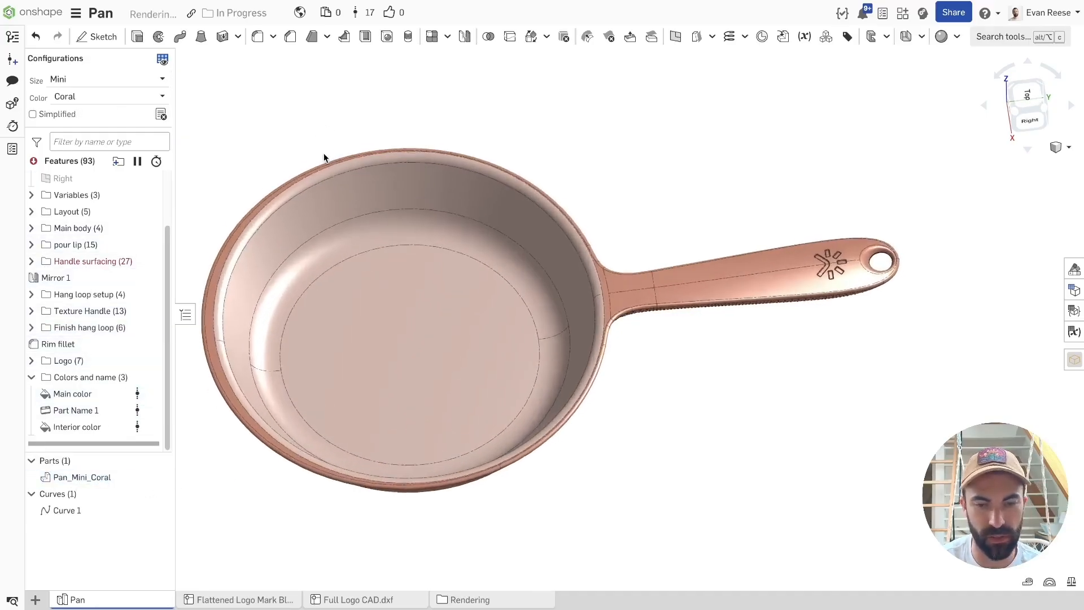
# Enable the Simplified configuration and inspect the suppressed and failing features in the Texture Handle folder.
pyautogui.click(33, 116)
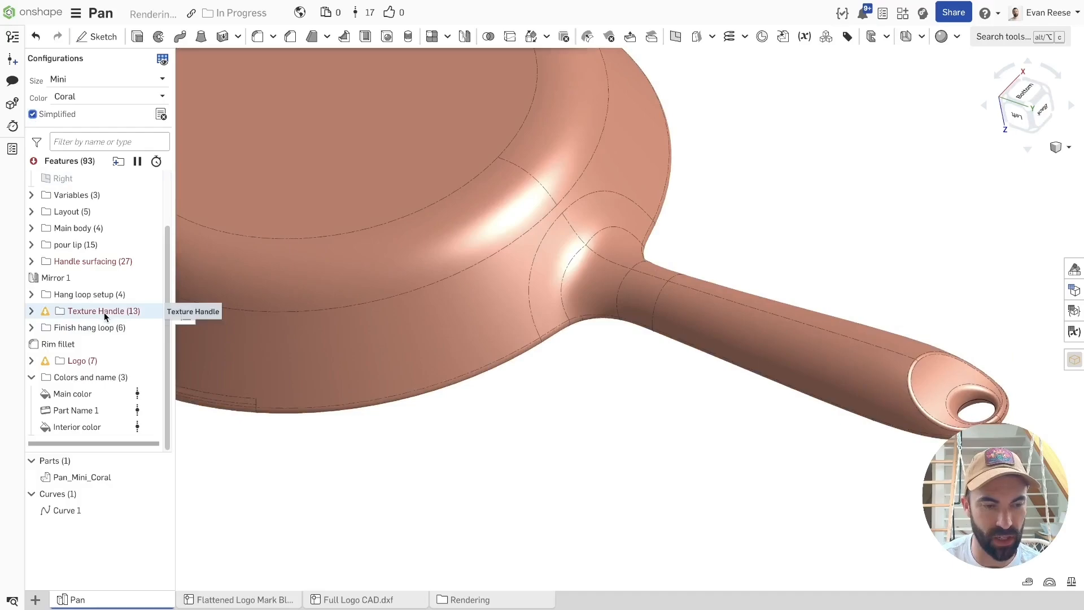
pyautogui.click(30, 313)
pyautogui.scroll(-2, 58, 347)
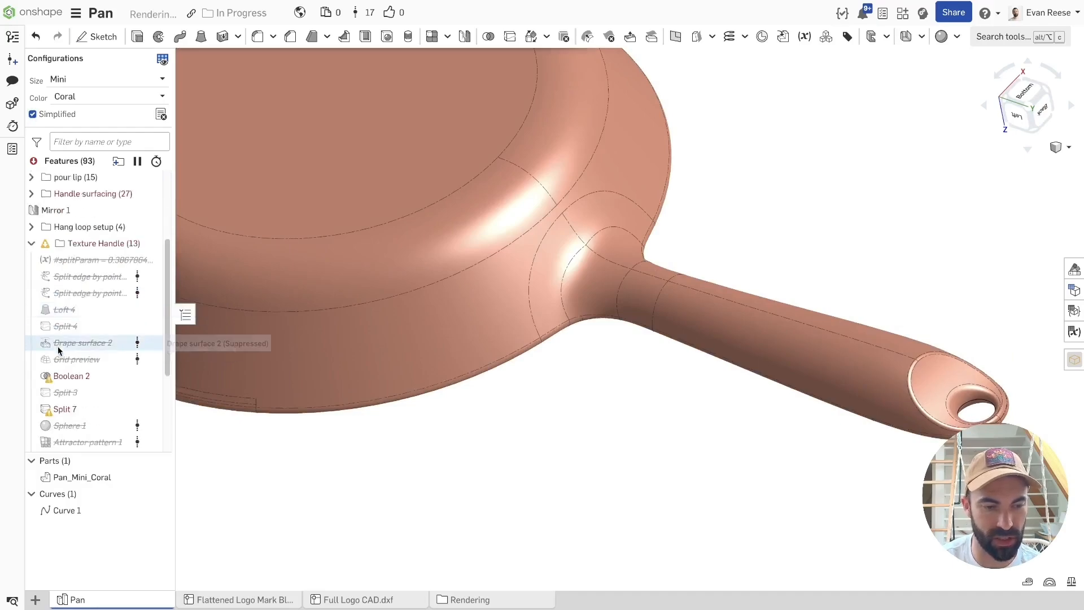
pyautogui.click(78, 367)
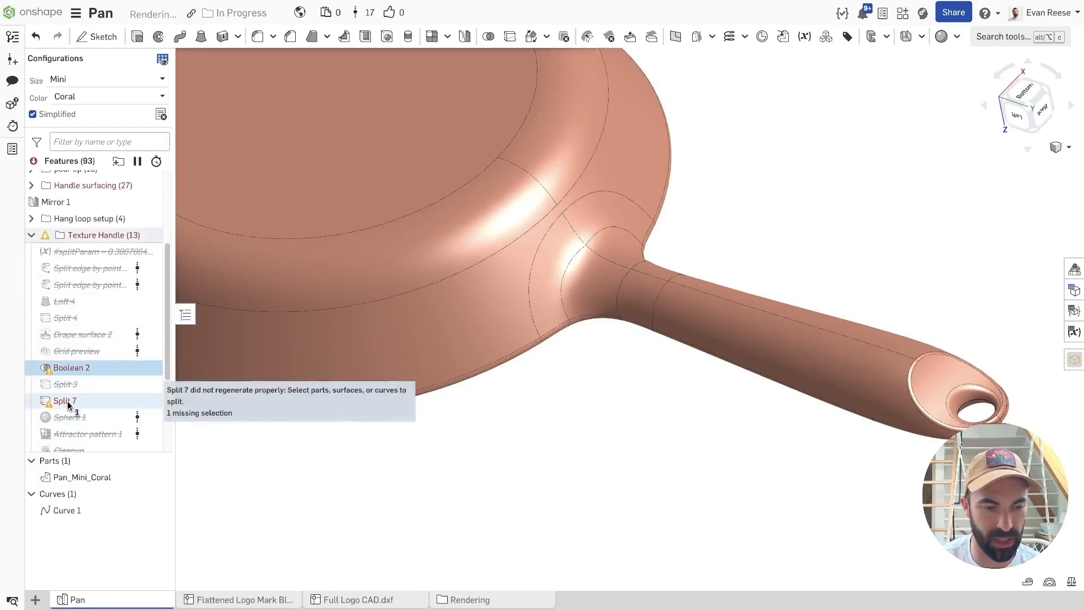
pyautogui.scroll(-1, 82, 402)
pyautogui.click(341, 494)
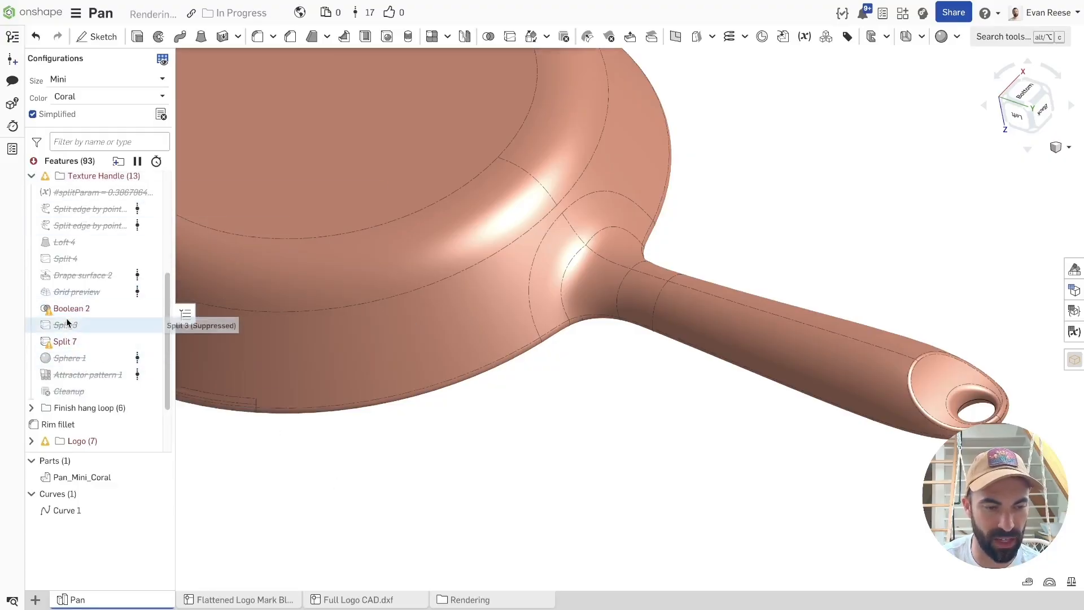
pyautogui.click(32, 177)
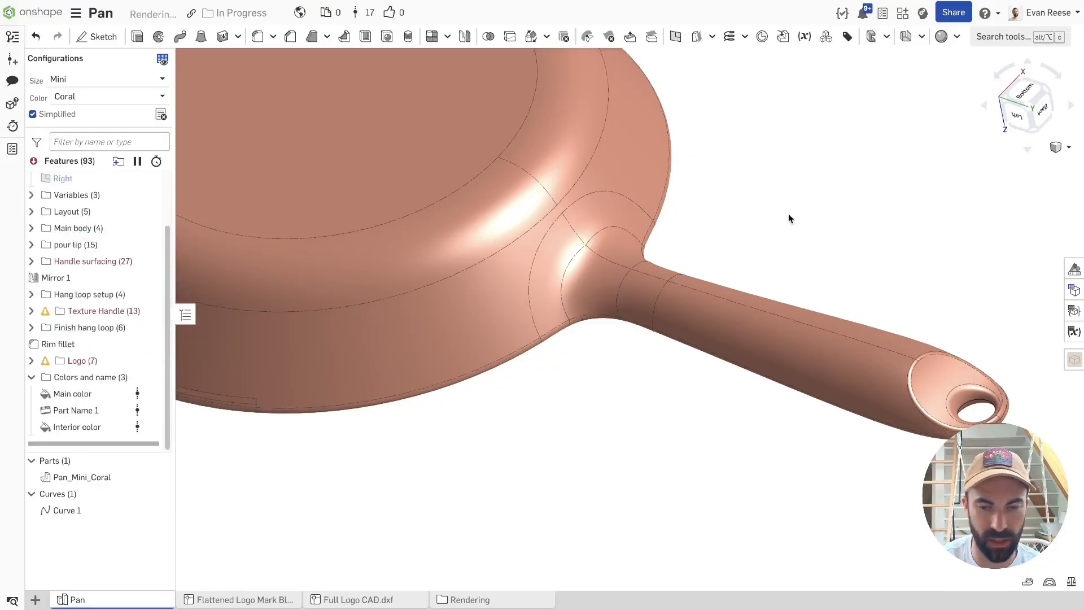
# Examine the feature regeneration times with Simplified enabled, then turn Simplified off and compare the total.
pyautogui.scroll(-1, 827, 226)
pyautogui.press('f')
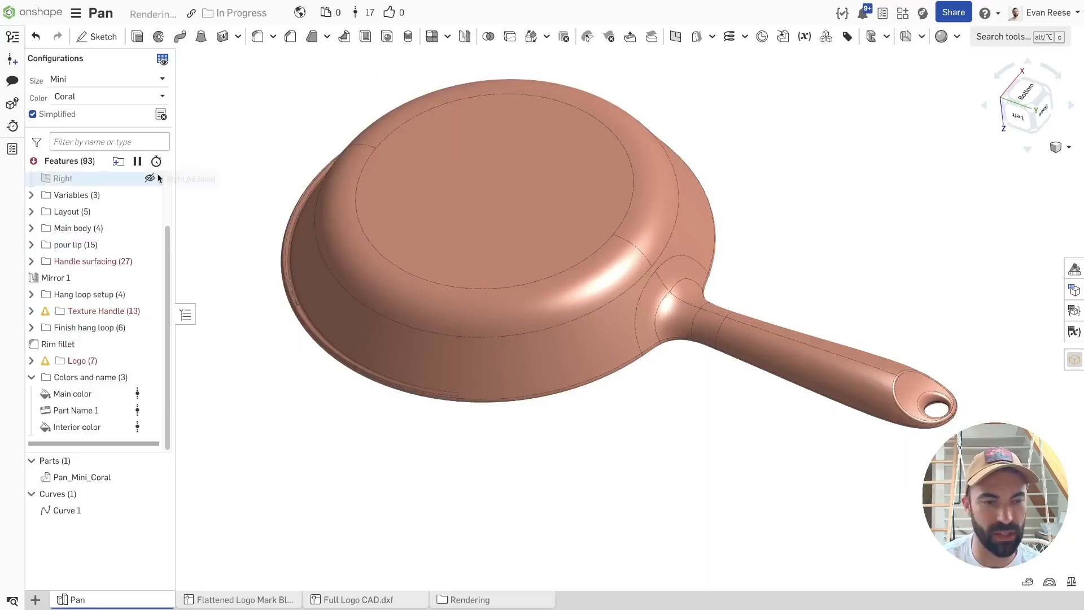
pyautogui.click(156, 161)
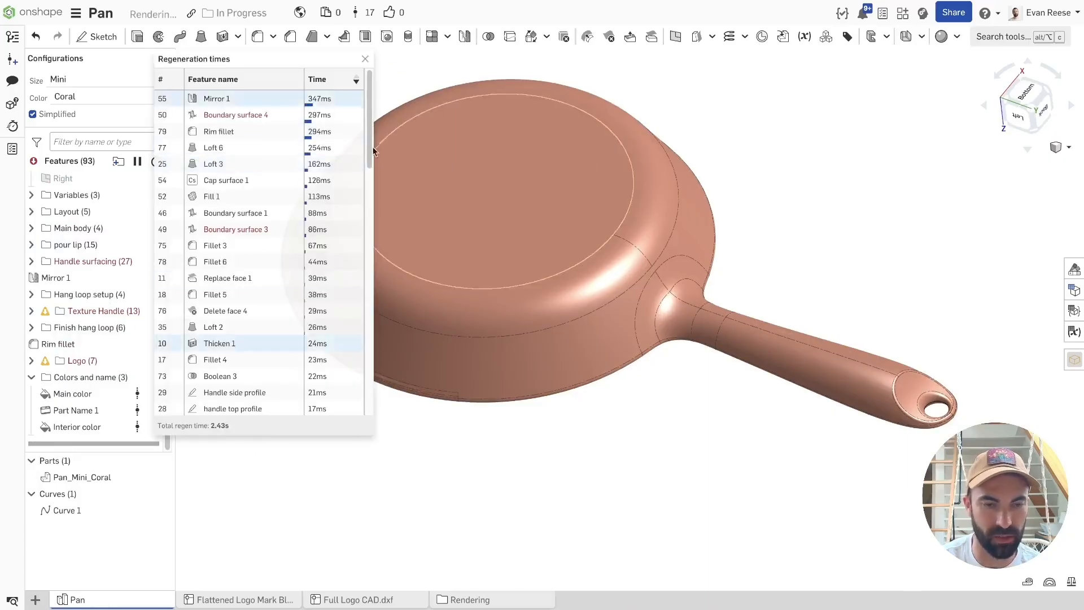
pyautogui.click(33, 114)
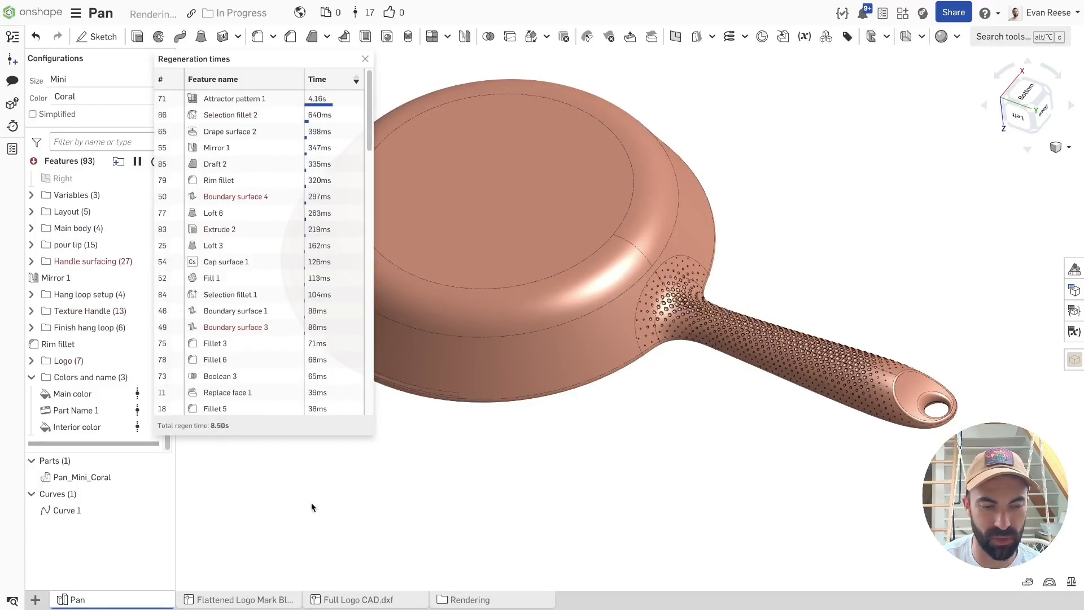
pyautogui.doubleClick(217, 424)
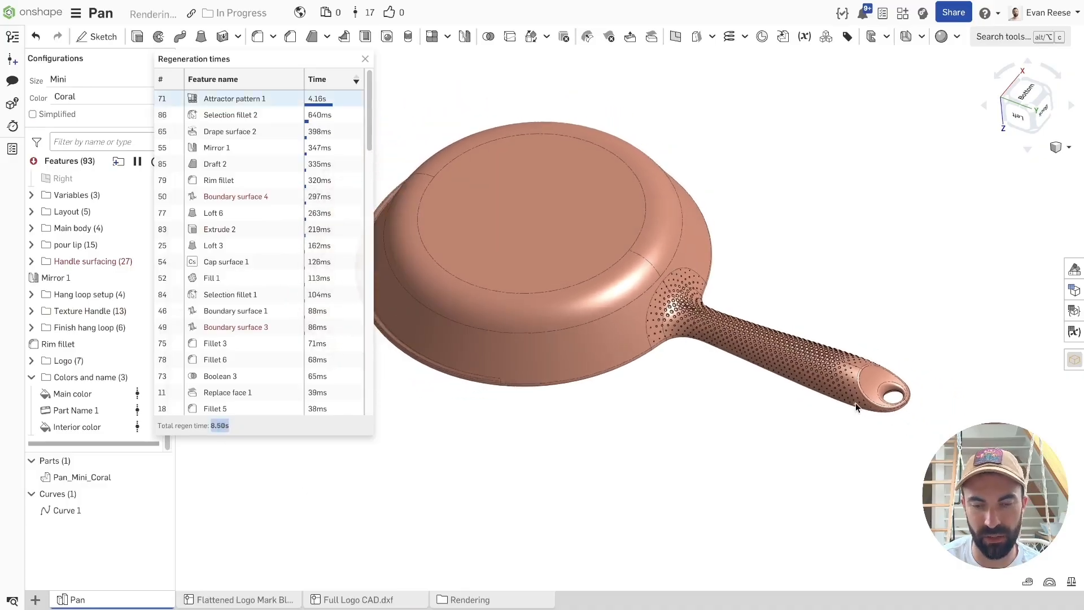
pyautogui.scroll(3, 820, 311)
pyautogui.scroll(-3, 819, 312)
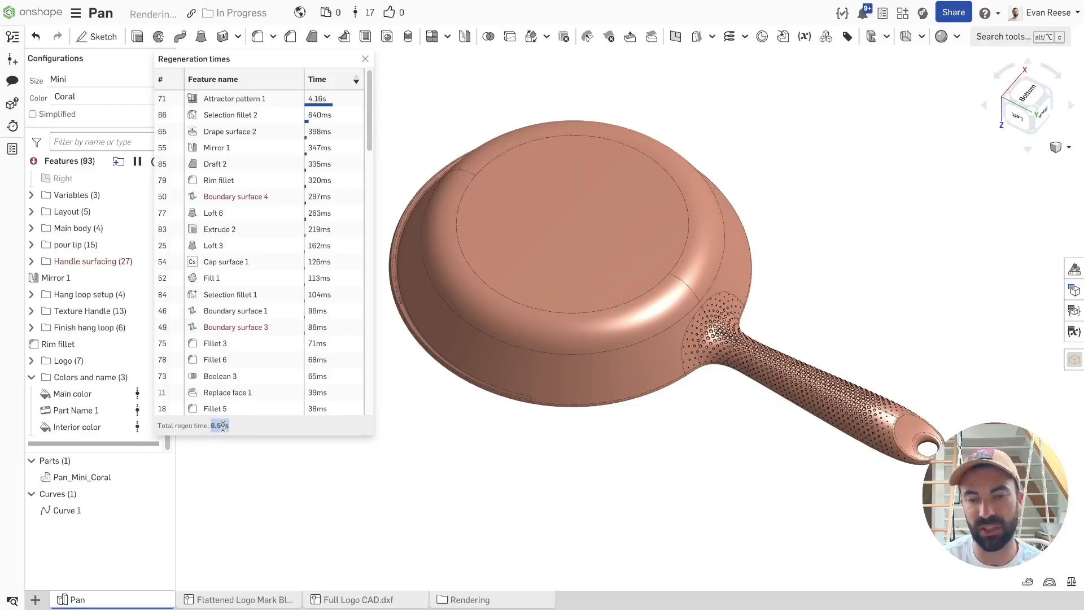
pyautogui.click(366, 58)
pyautogui.moveTo(376, 134); pyautogui.dragTo(341, 154, button='middle')
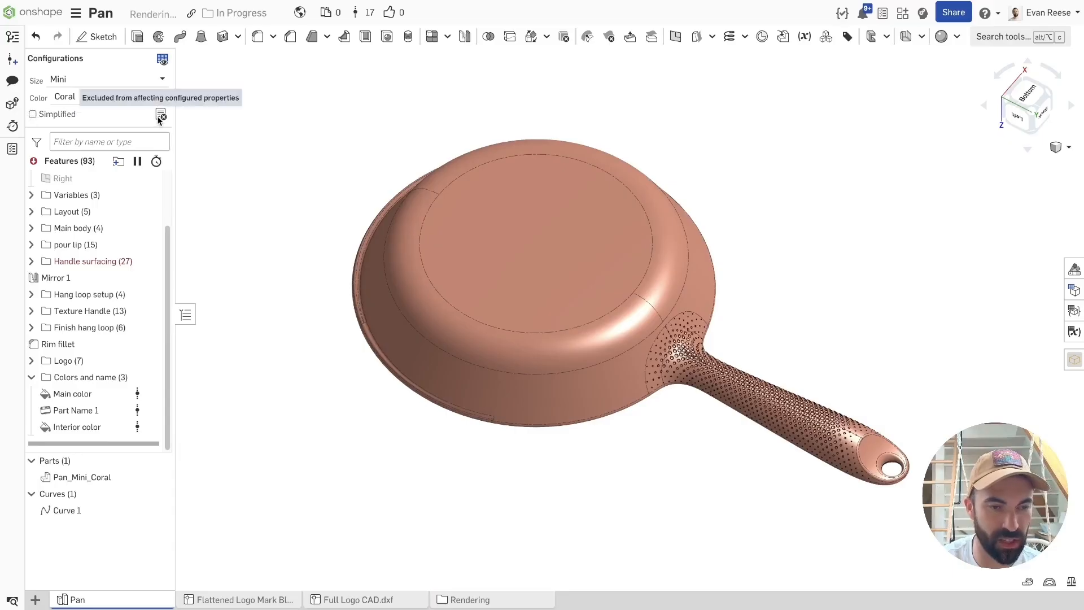
# Review the configuration tables and the options of the Simplified input, including its Include in properties setting.
pyautogui.click(1076, 309)
pyautogui.click(672, 310)
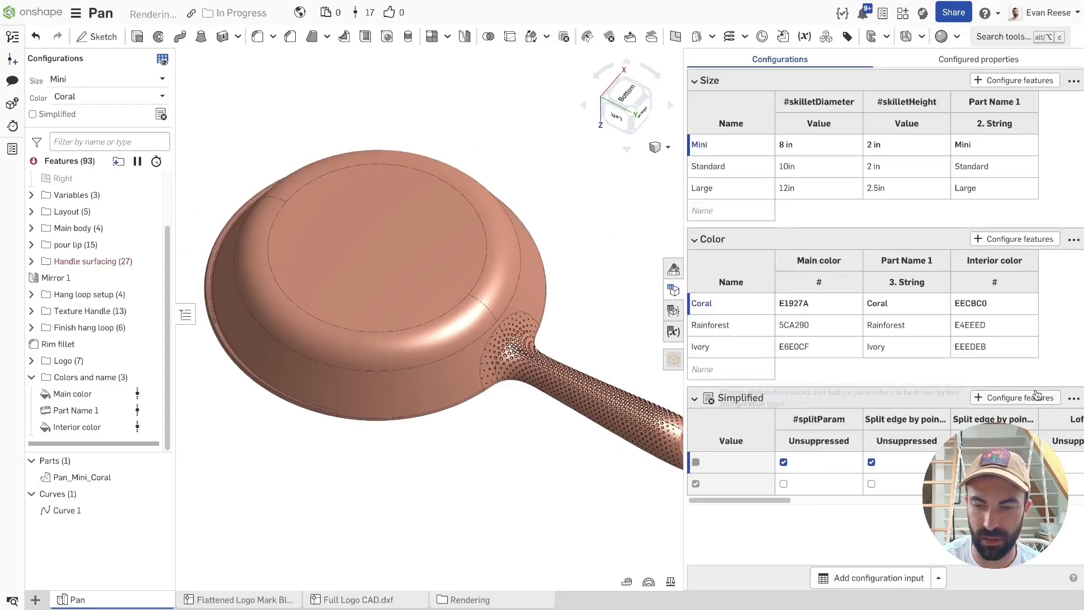
pyautogui.click(1073, 399)
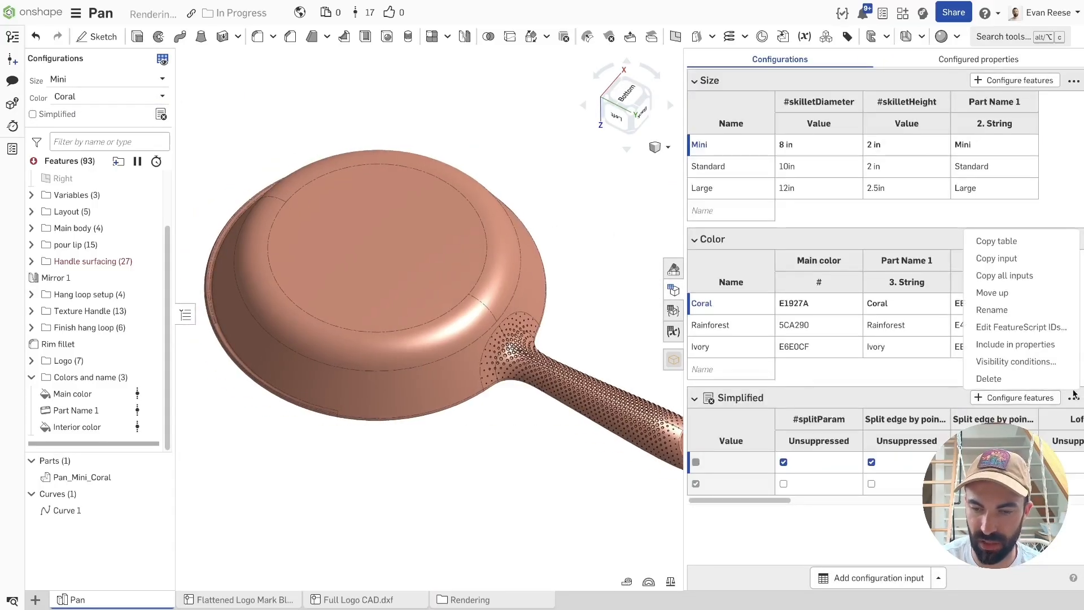
pyautogui.click(994, 349)
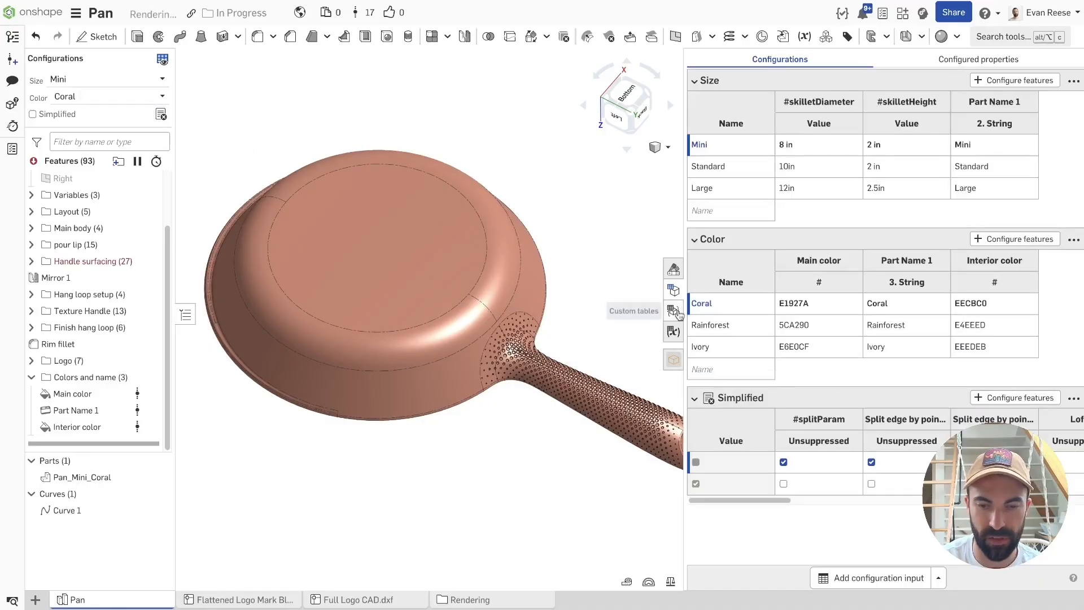
pyautogui.click(674, 290)
pyautogui.scroll(4, 891, 288)
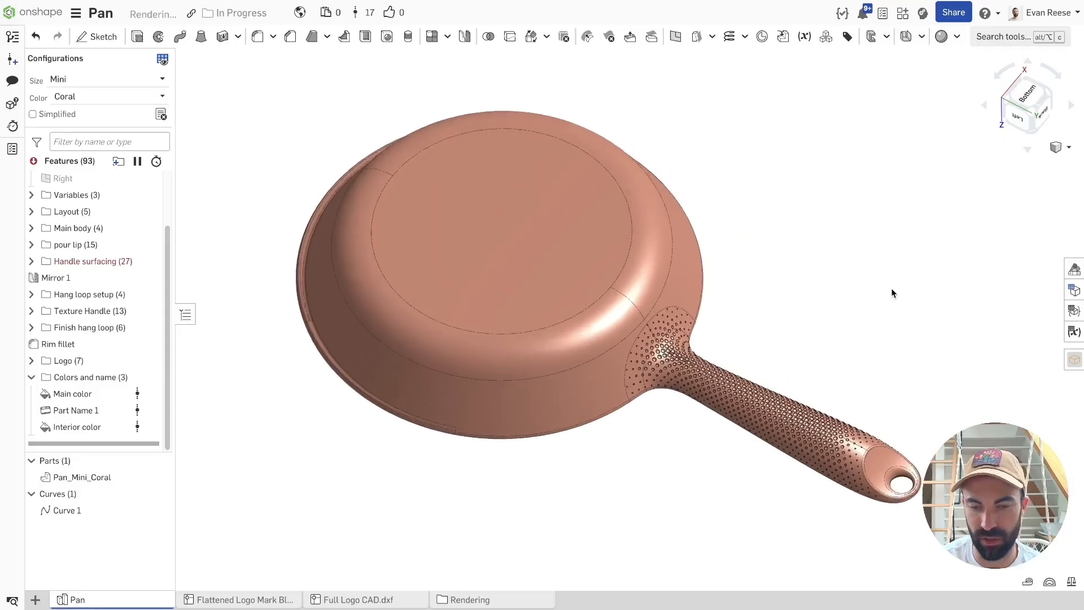
# Highlight the Main color feature in the Colors and name folder and clear the selection.
pyautogui.scroll(1, 891, 288)
pyautogui.moveTo(892, 288); pyautogui.dragTo(746, 184, button='right')
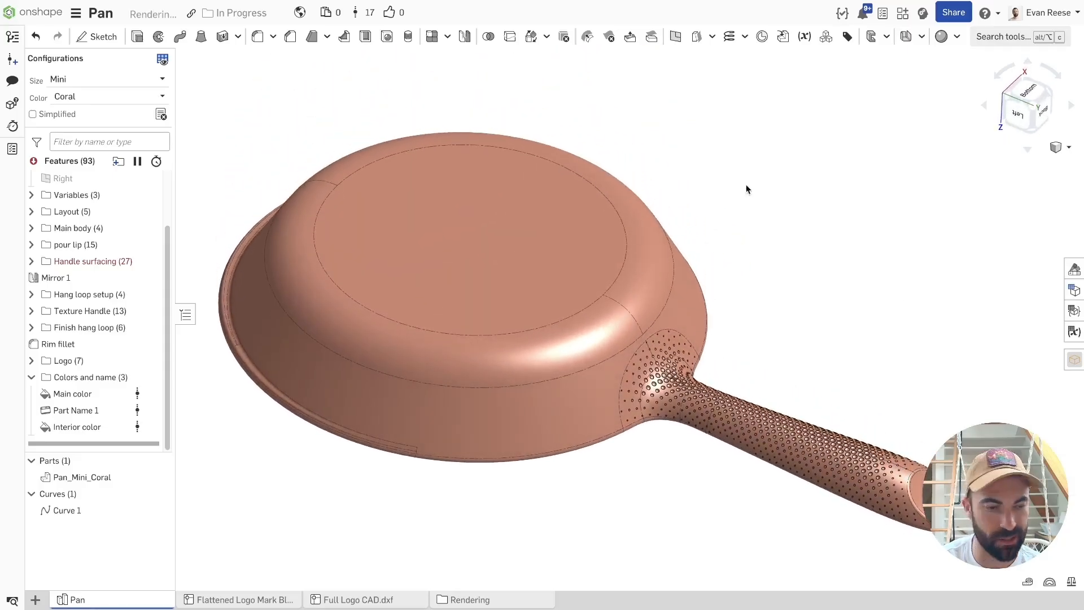
pyautogui.click(72, 395)
pyautogui.moveTo(802, 242); pyautogui.dragTo(860, 238, button='middle')
pyautogui.press('space')
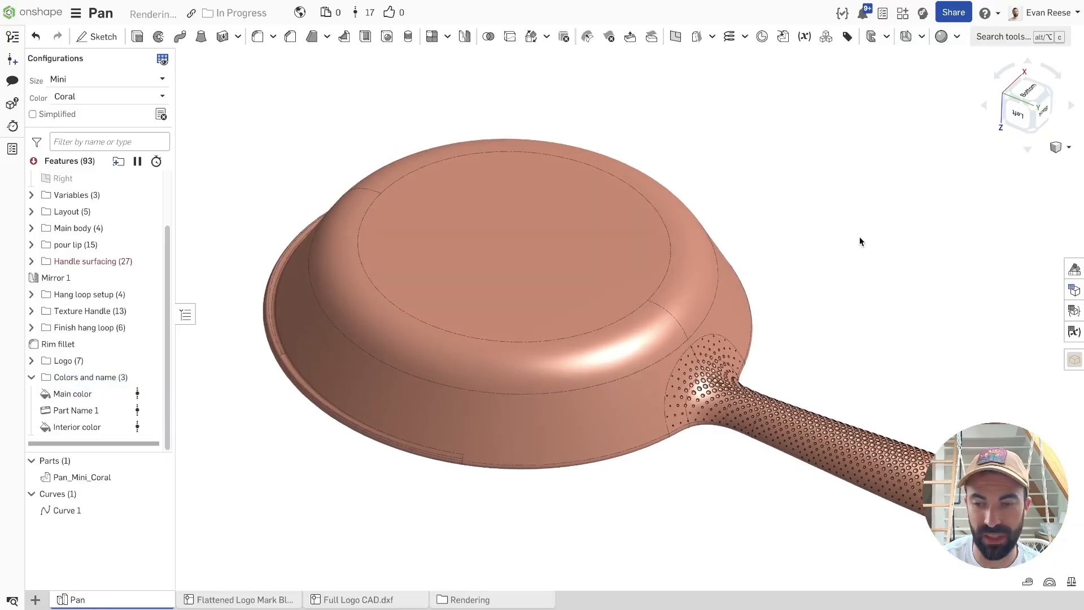
# Add Appearance as a configured property of the Pan_Mini_Coral part.
pyautogui.click(1074, 290)
pyautogui.click(979, 59)
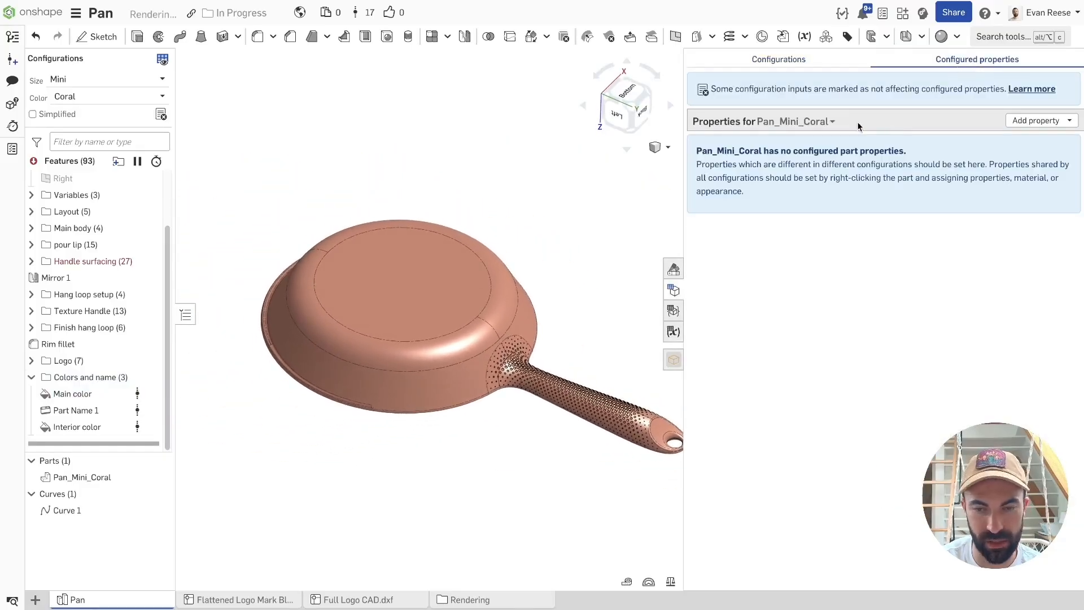
pyautogui.click(1052, 121)
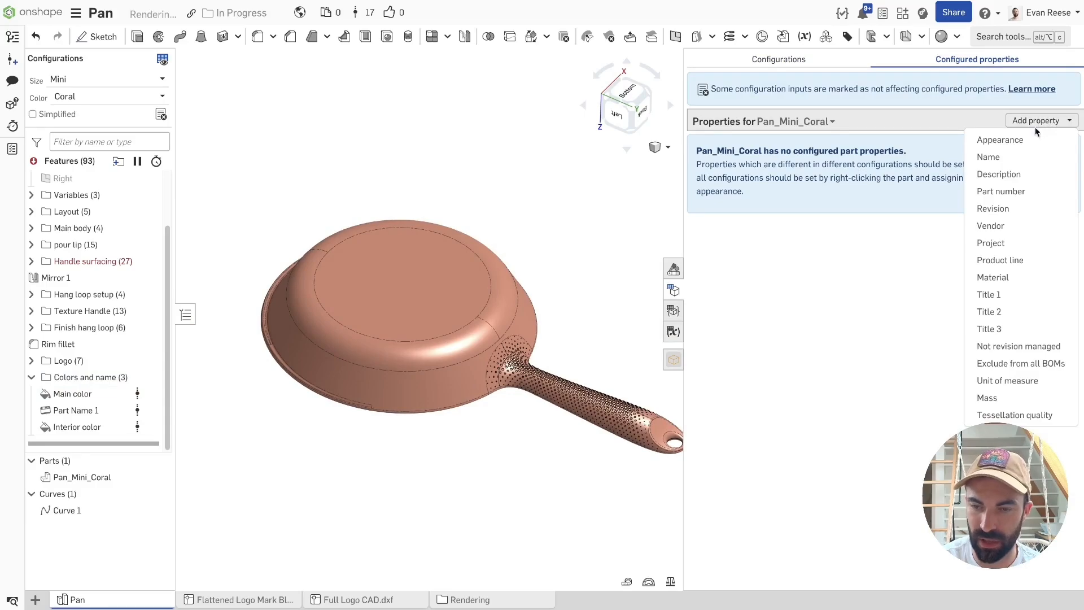
pyautogui.click(992, 154)
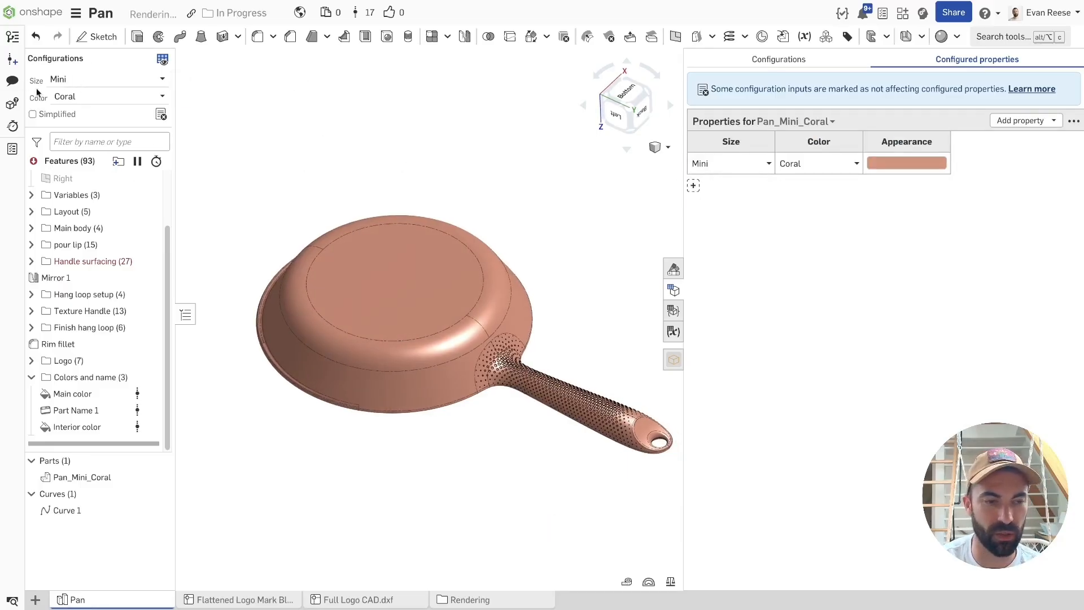
# Review the available choices of the Size and Color configuration inputs without changing them.
pyautogui.click(101, 79)
pyautogui.click(359, 97)
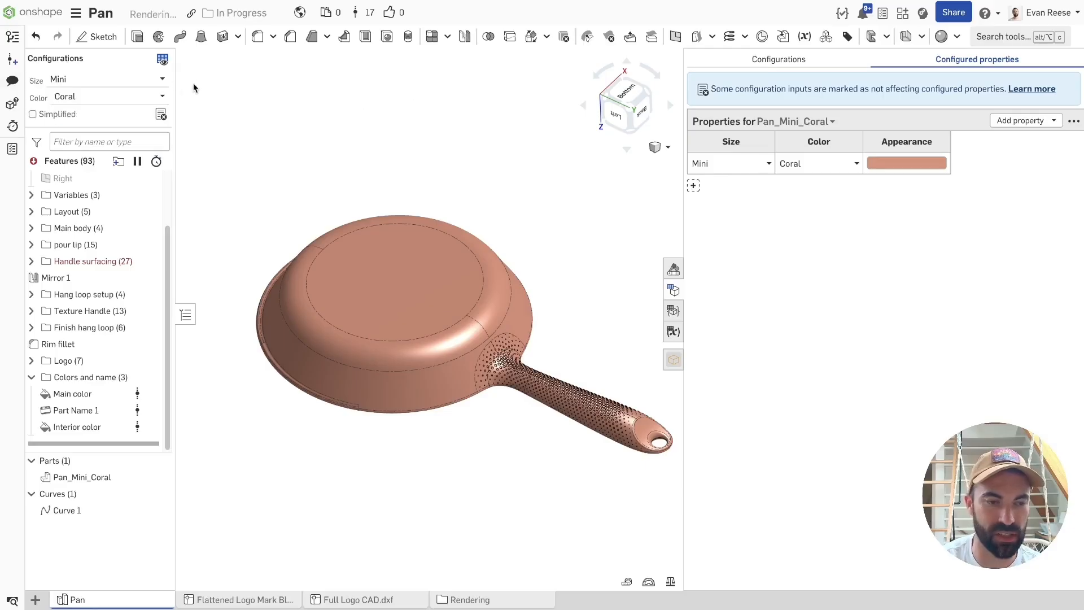
pyautogui.click(134, 97)
pyautogui.click(308, 110)
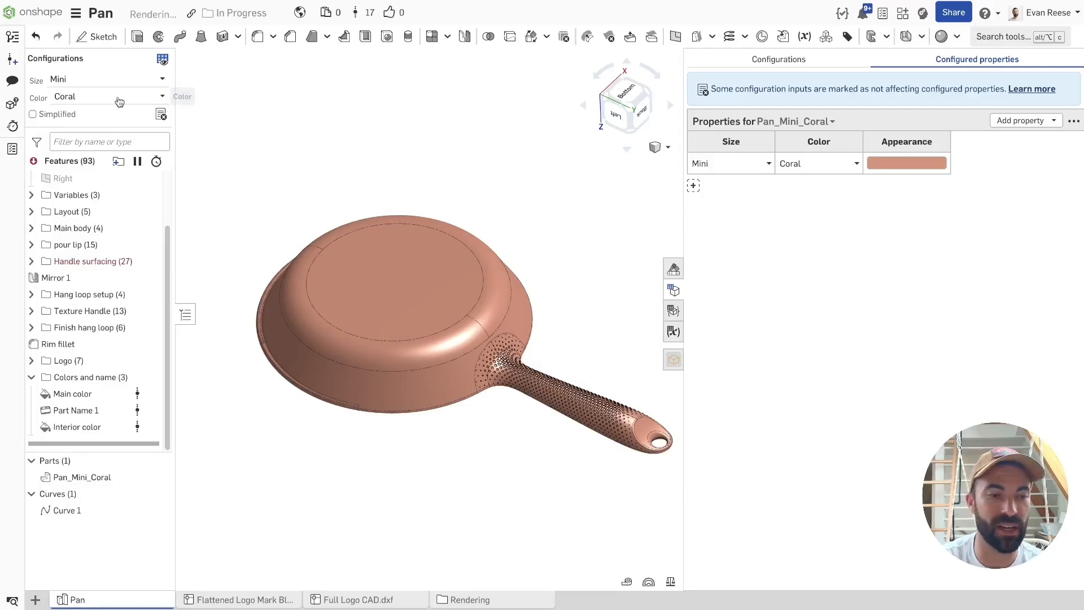
pyautogui.click(113, 78)
pyautogui.click(256, 91)
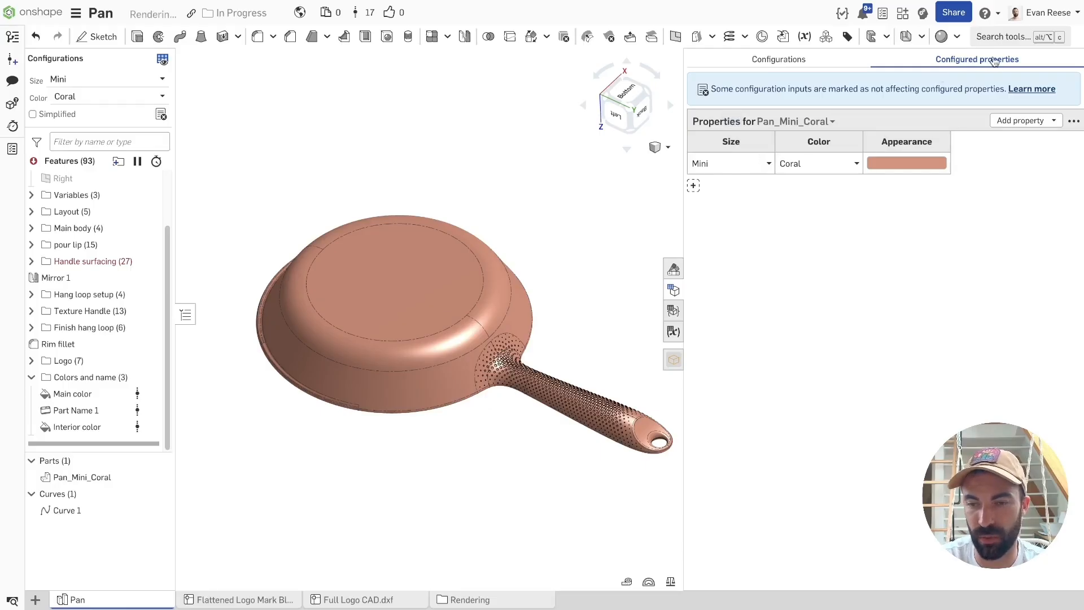
# Return to the configuration tables, open the Main color feature and try its HSL and Palettes color modes.
pyautogui.click(822, 59)
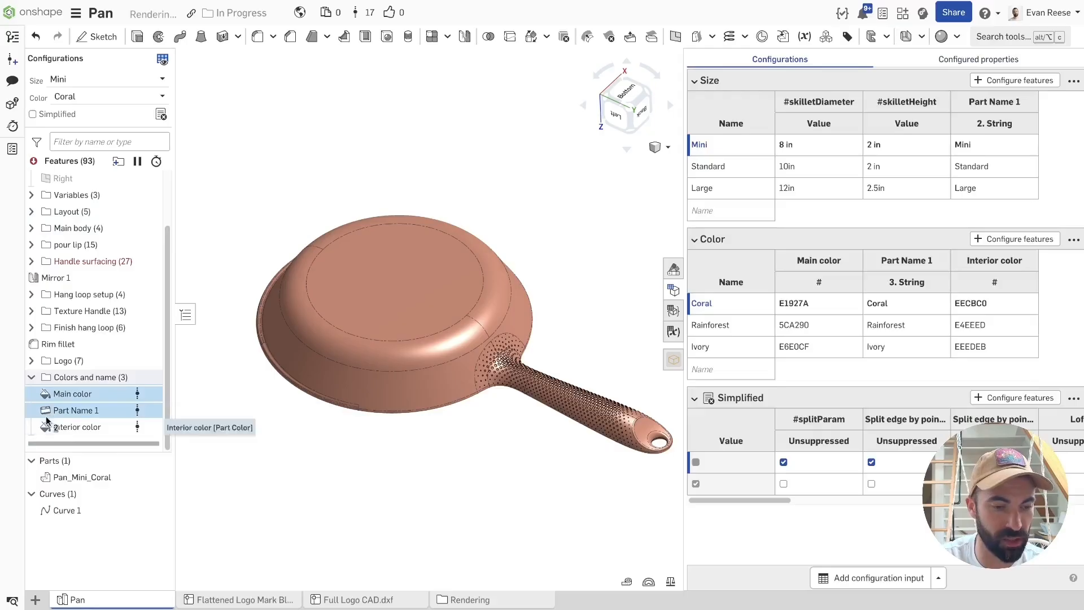
pyautogui.doubleClick(50, 395)
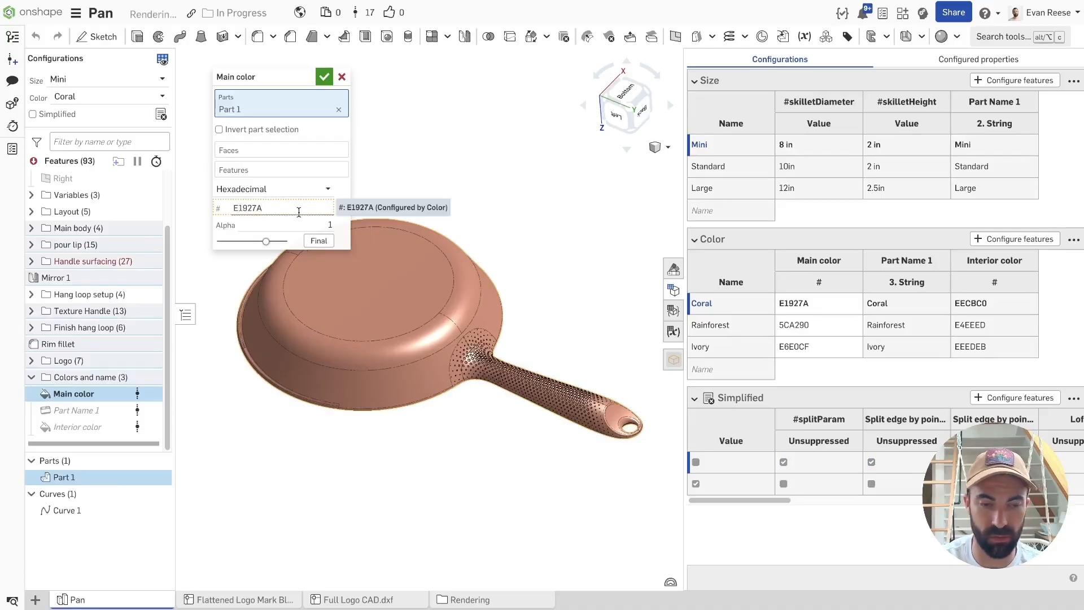
pyautogui.click(274, 190)
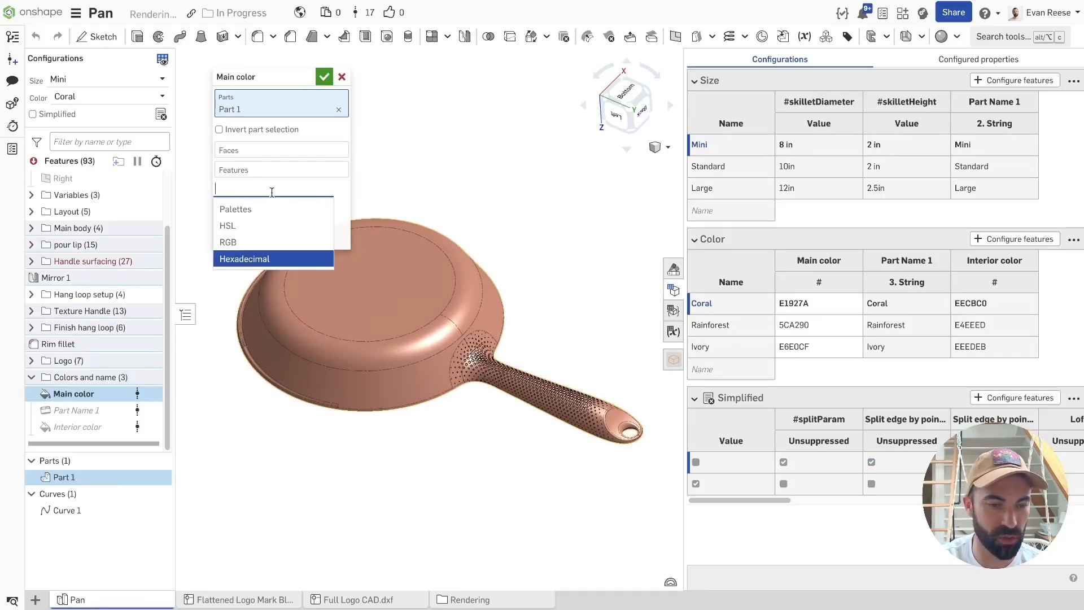
pyautogui.click(227, 225)
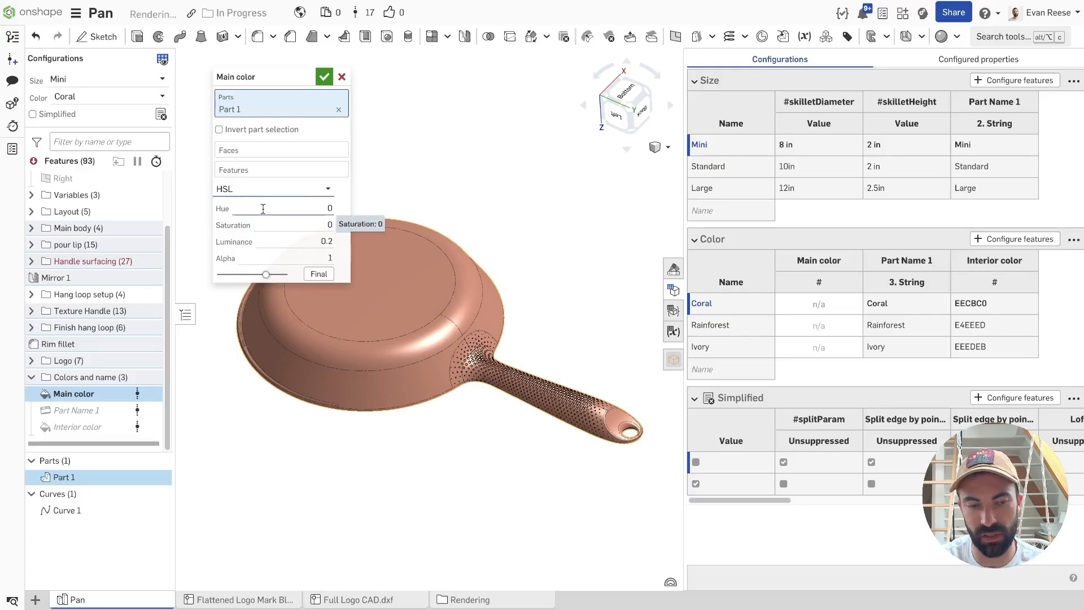
pyautogui.click(255, 192)
pyautogui.click(242, 212)
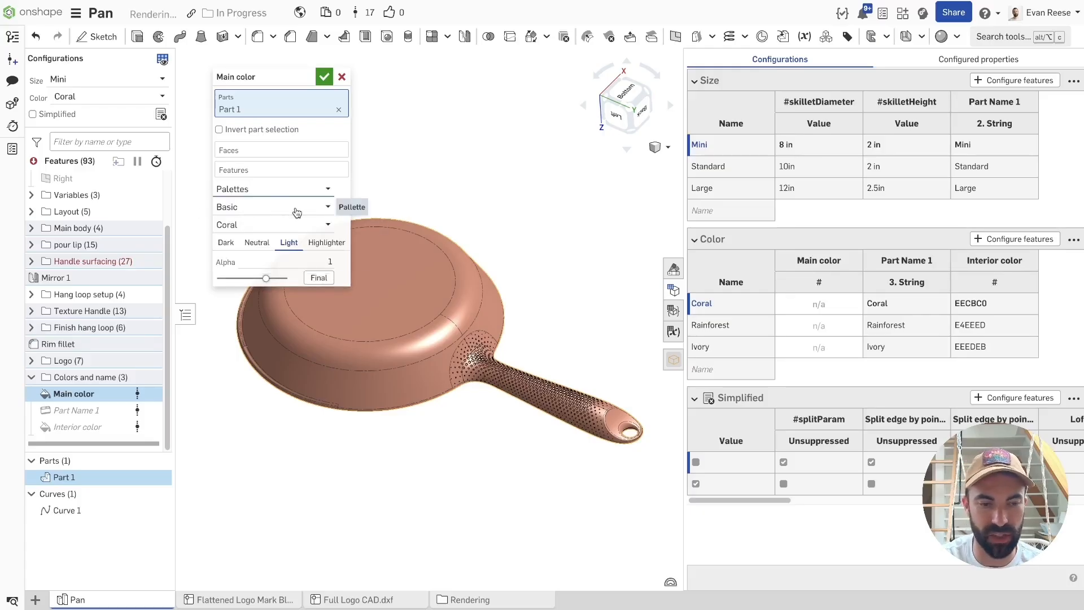
# Try the Wood, Grey, Metal and Basic palettes in the Main color feature, then cancel the edit.
pyautogui.click(276, 209)
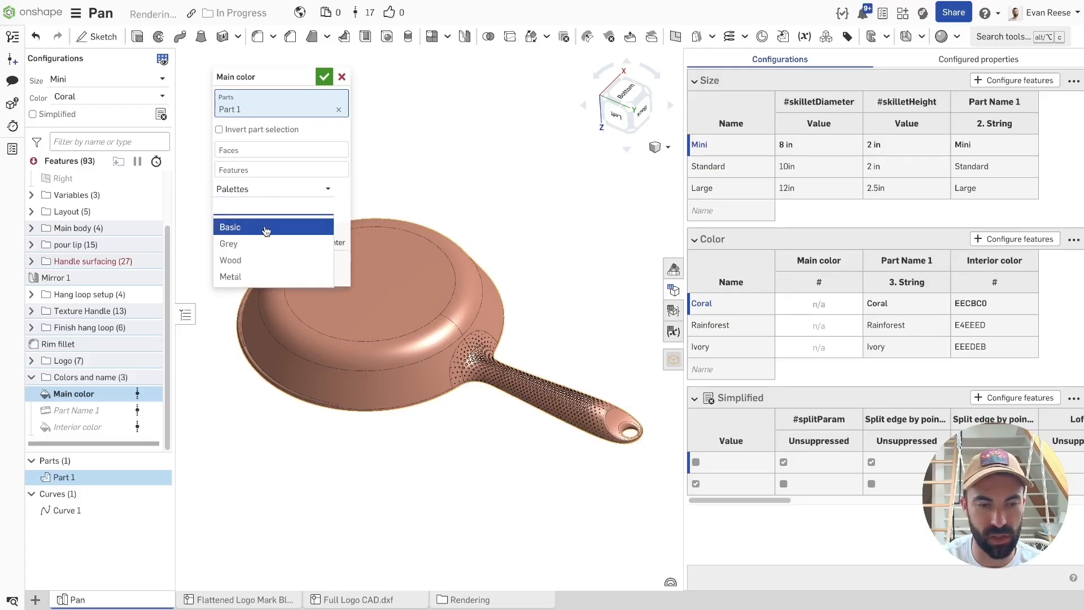
pyautogui.click(247, 260)
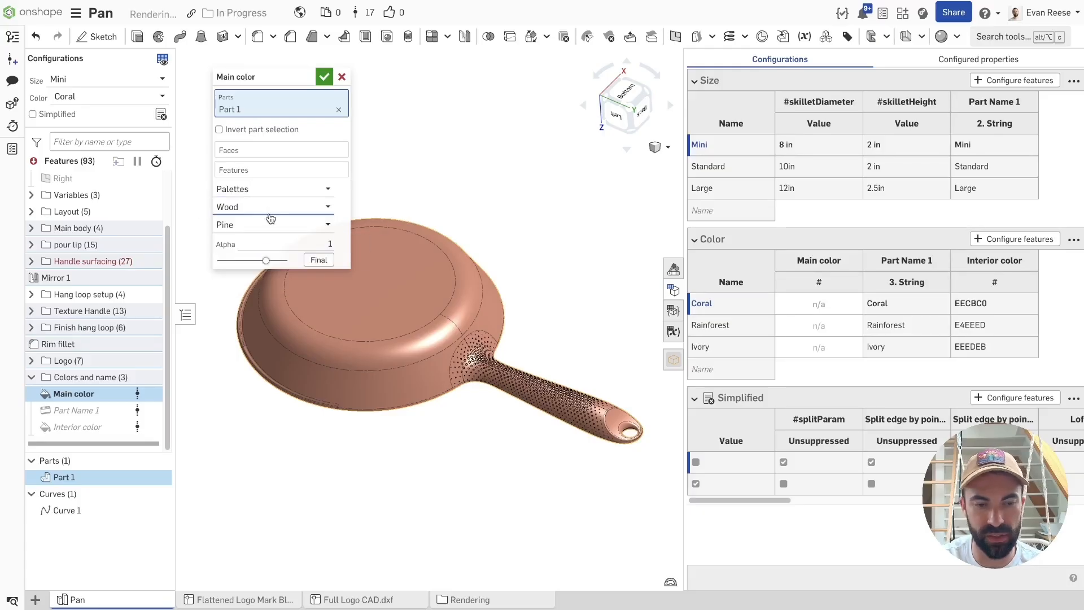
pyautogui.moveTo(421, 314); pyautogui.dragTo(470, 333, button='right')
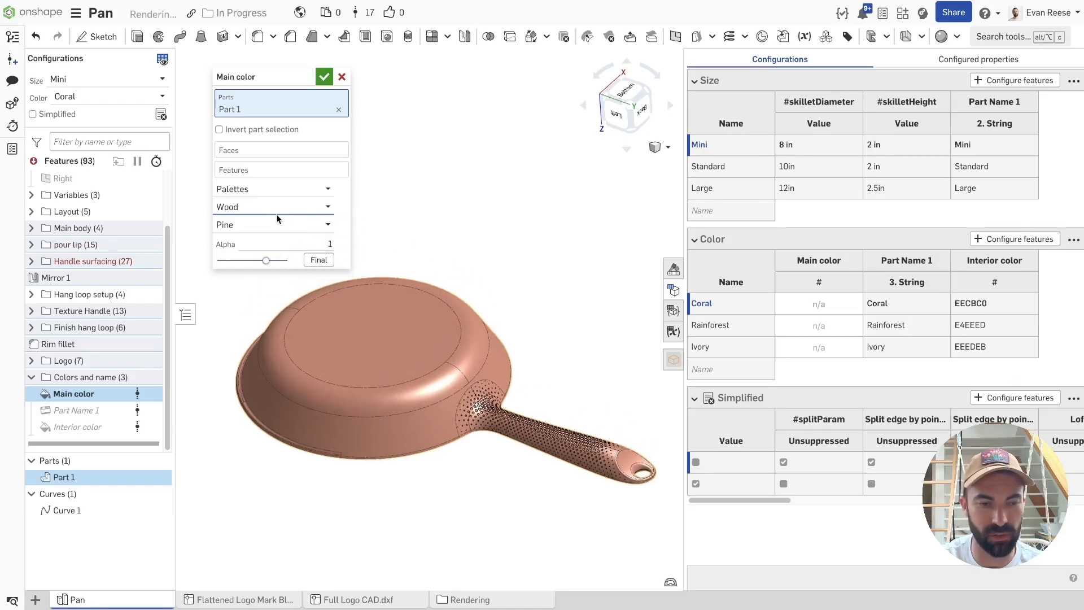
pyautogui.click(270, 208)
pyautogui.click(243, 244)
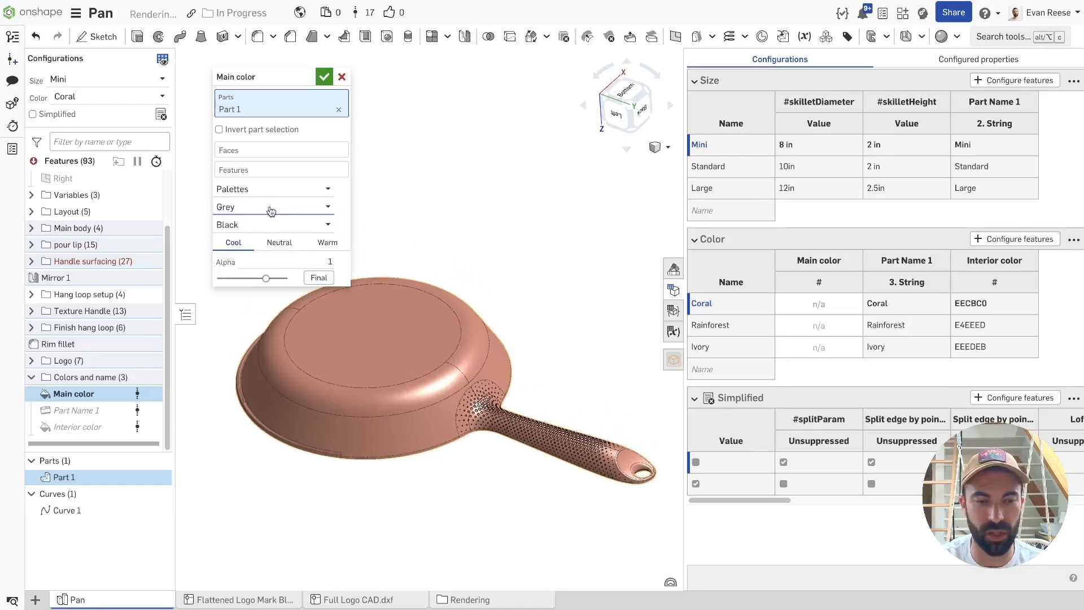
pyautogui.click(271, 209)
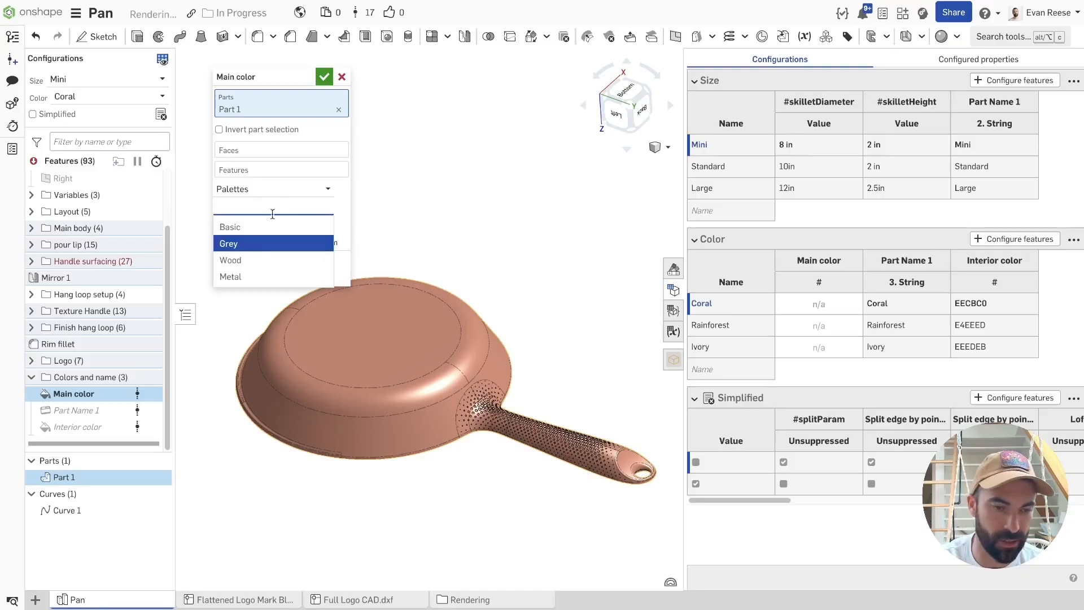
pyautogui.click(242, 276)
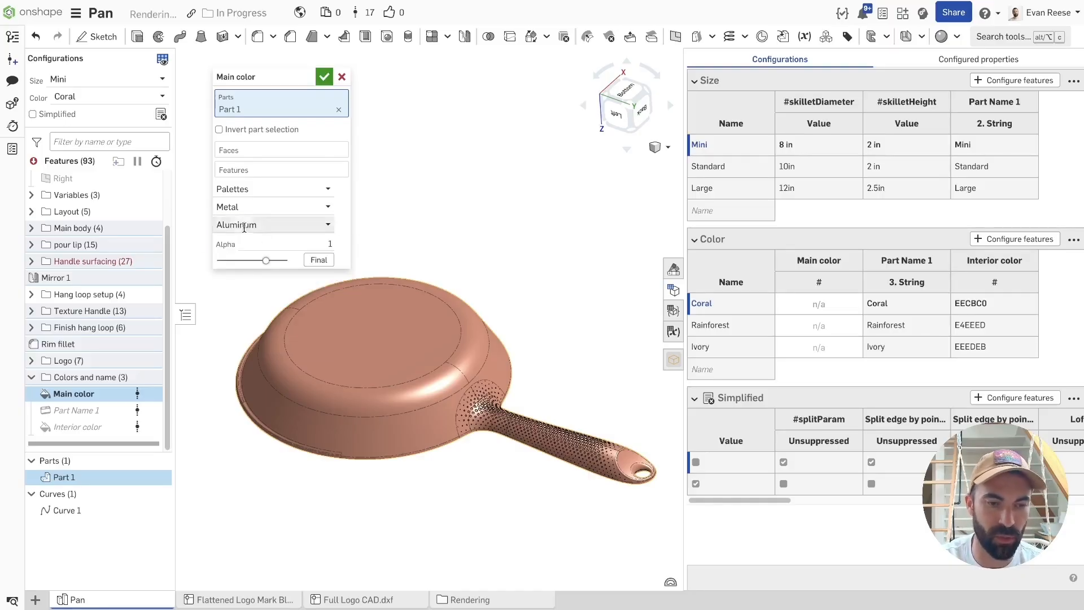
pyautogui.click(250, 225)
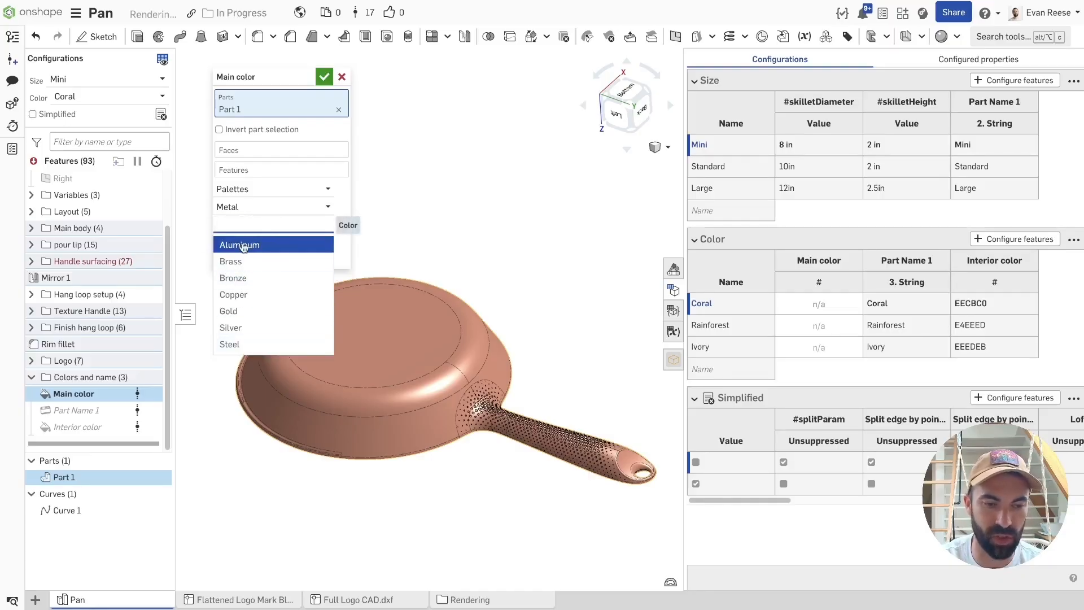
pyautogui.click(249, 206)
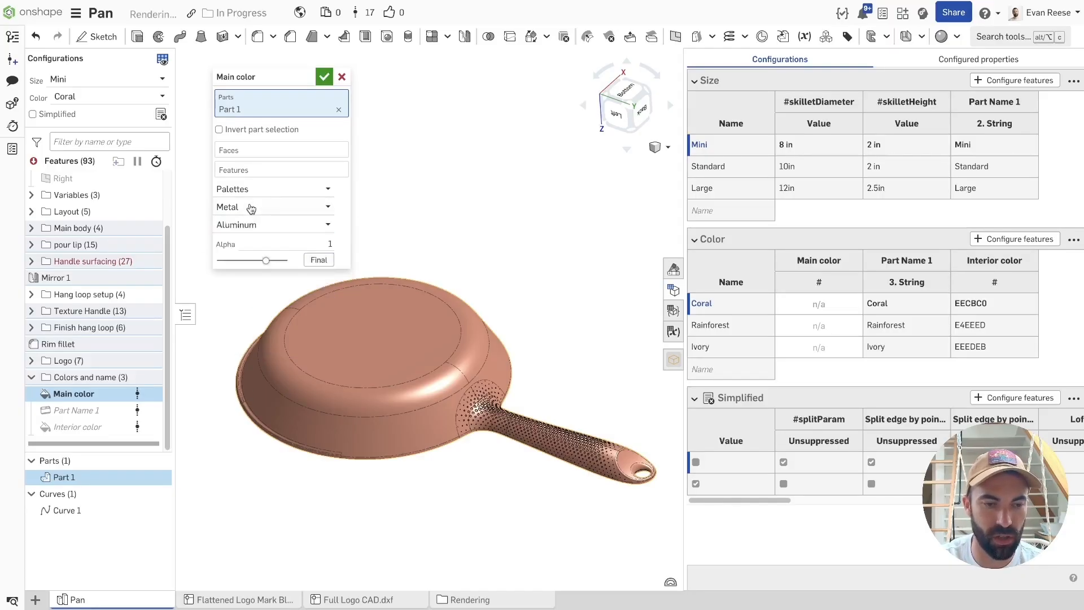
pyautogui.click(248, 225)
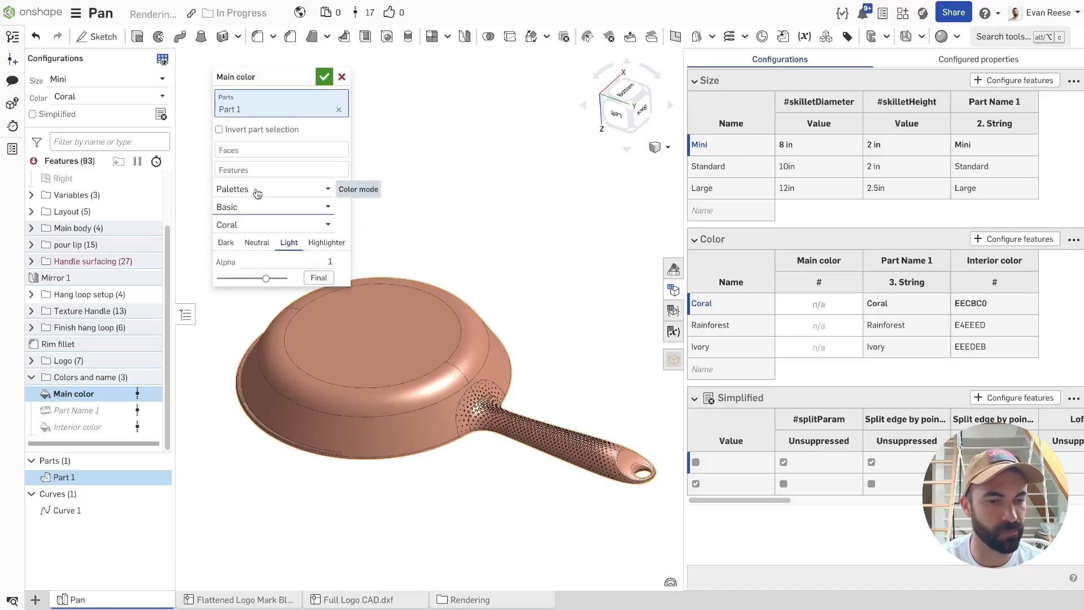
pyautogui.click(275, 192)
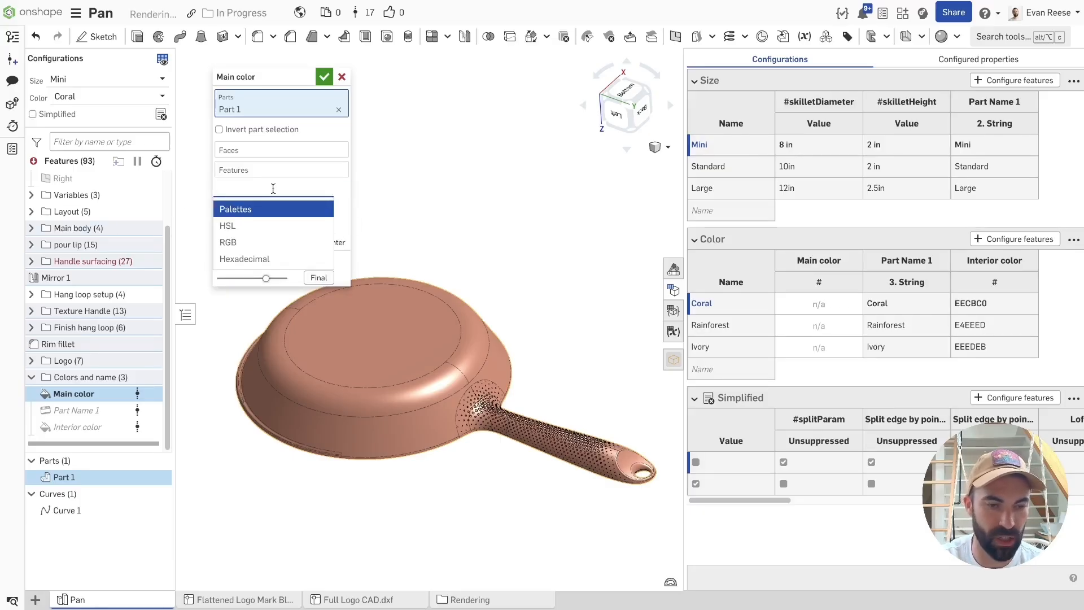
pyautogui.click(341, 76)
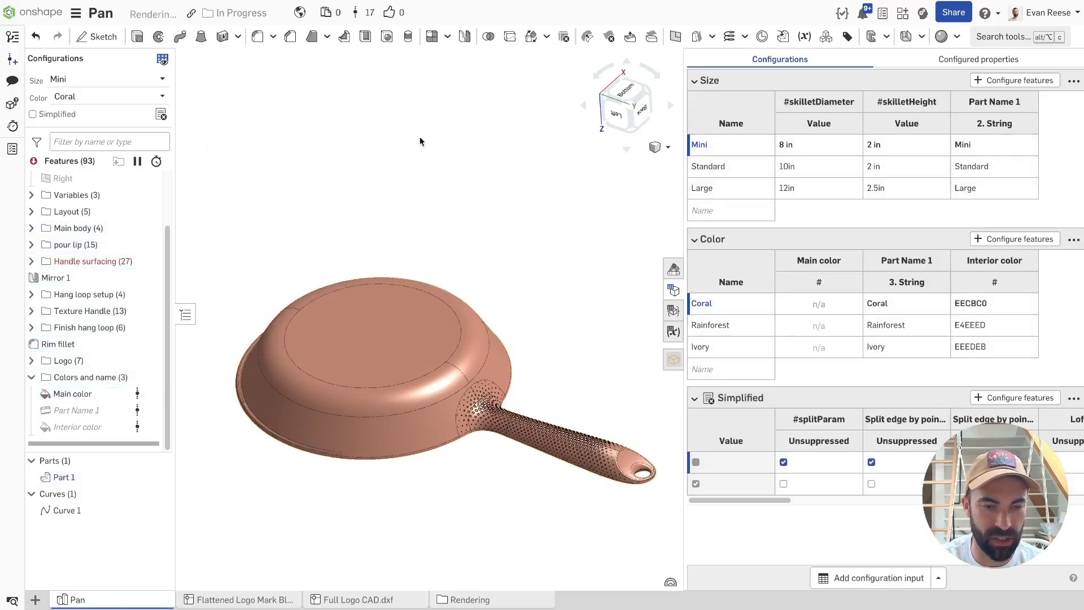
# Start a face appearance on the pan's flat bottom face, select its hexadecimal color value, and cancel.
pyautogui.doubleClick(88, 399)
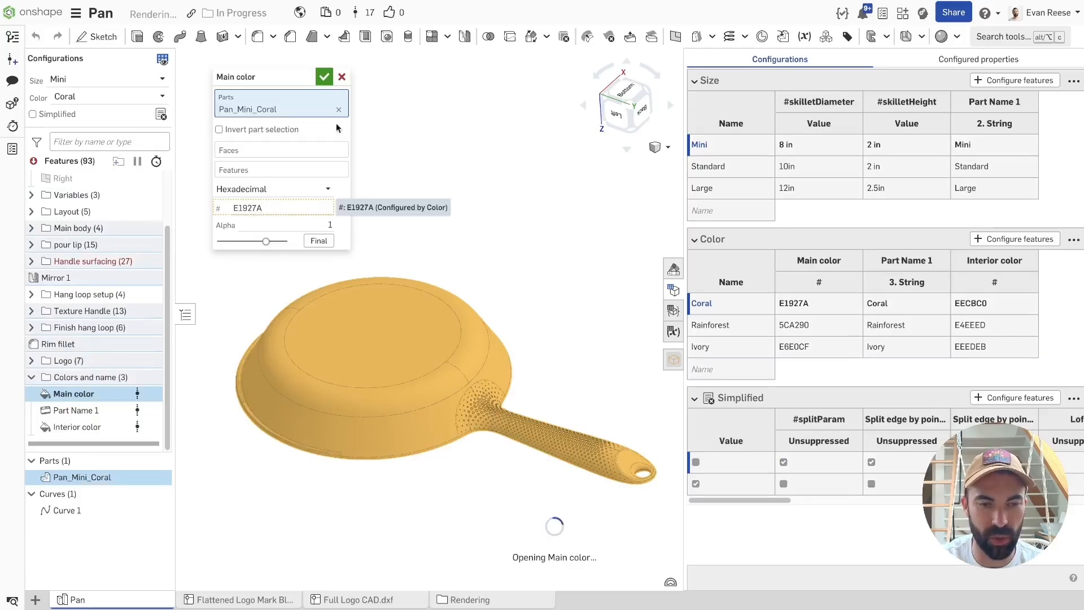
pyautogui.click(342, 77)
pyautogui.rightClick(374, 328)
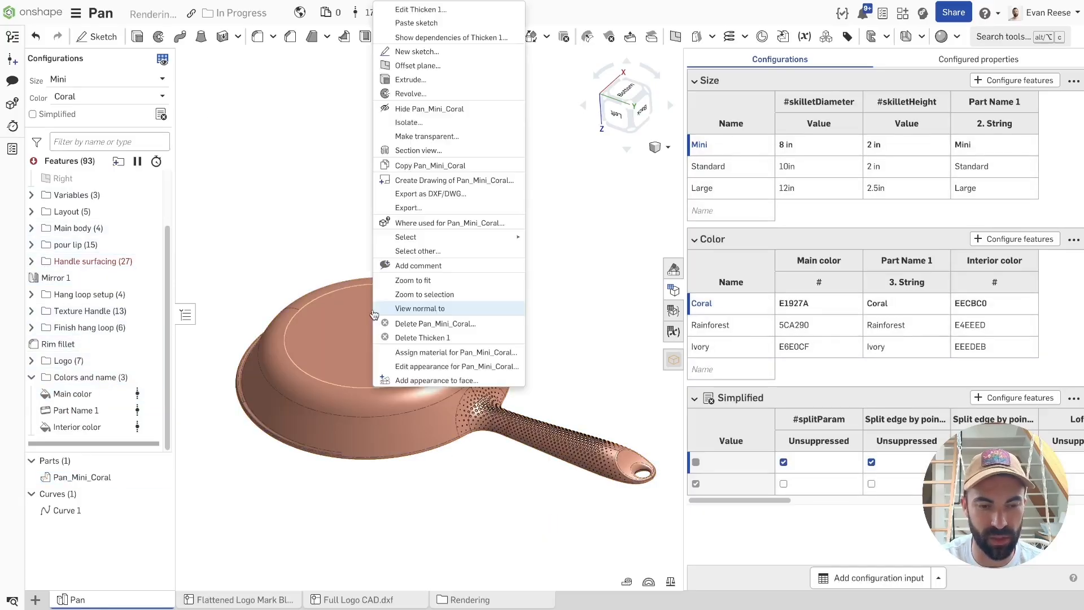
pyautogui.click(423, 383)
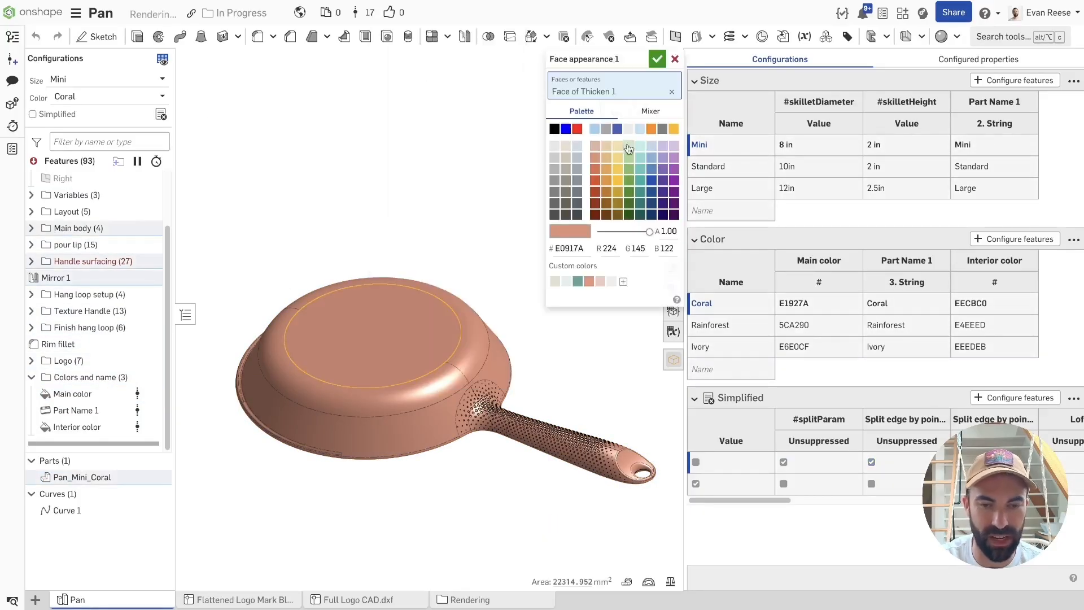
pyautogui.moveTo(601, 60); pyautogui.dragTo(536, 60)
pyautogui.doubleClick(499, 248)
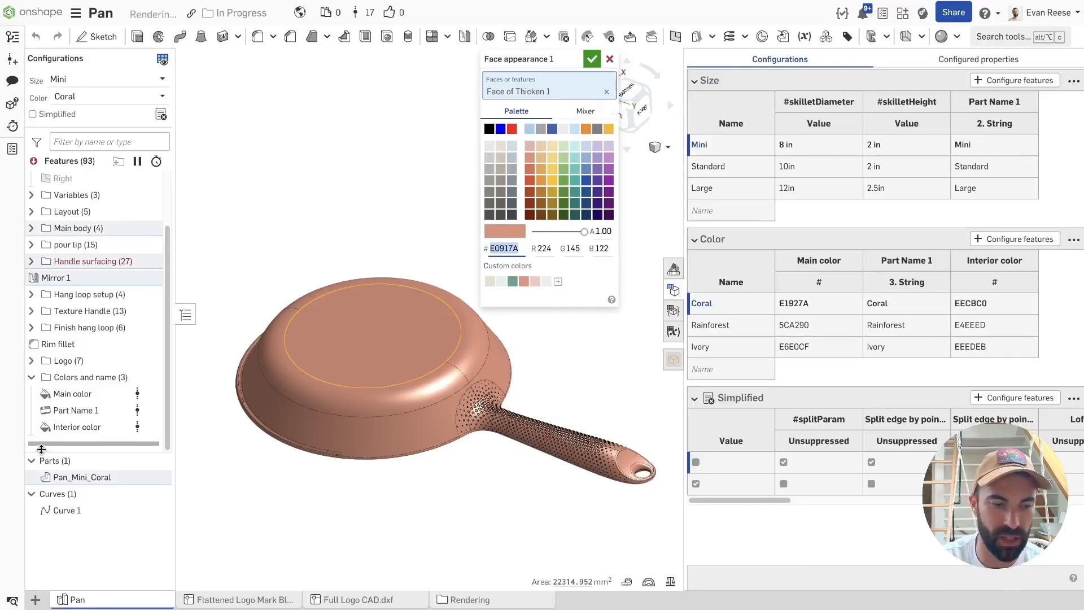
pyautogui.click(609, 58)
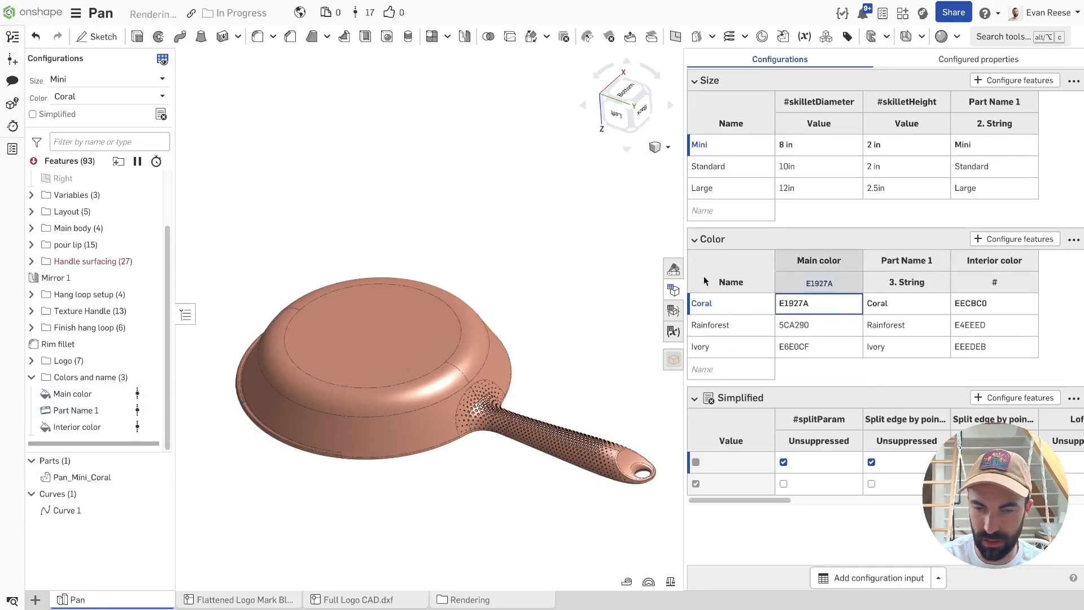
# Set the Color configuration to Rainforest with the pan's interior facing the view.
pyautogui.moveTo(415, 185); pyautogui.dragTo(452, 162, button='right')
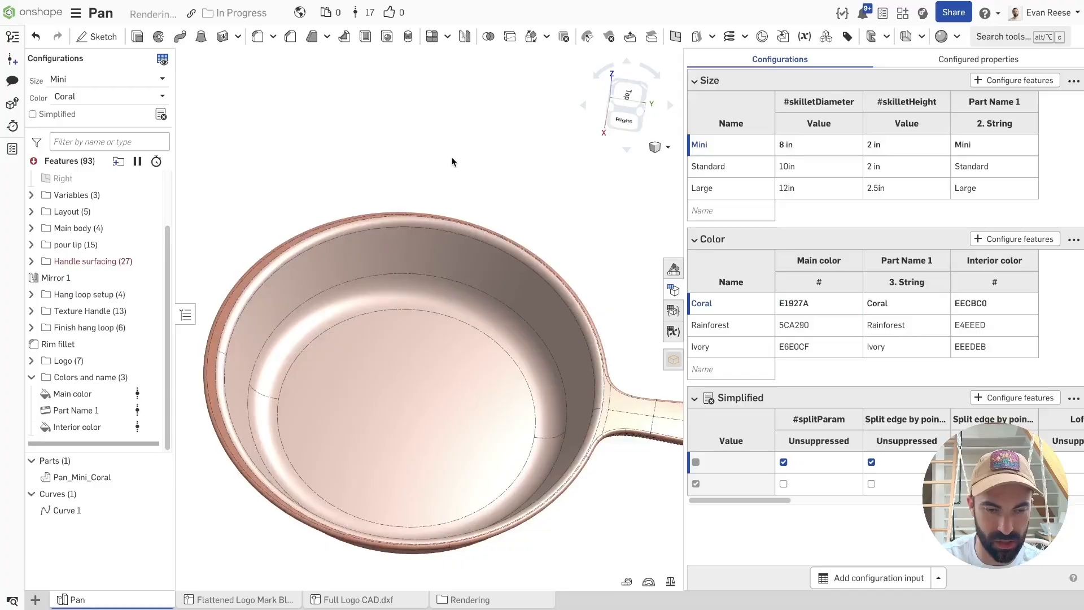
pyautogui.click(381, 240)
pyautogui.press('f')
pyautogui.press('space')
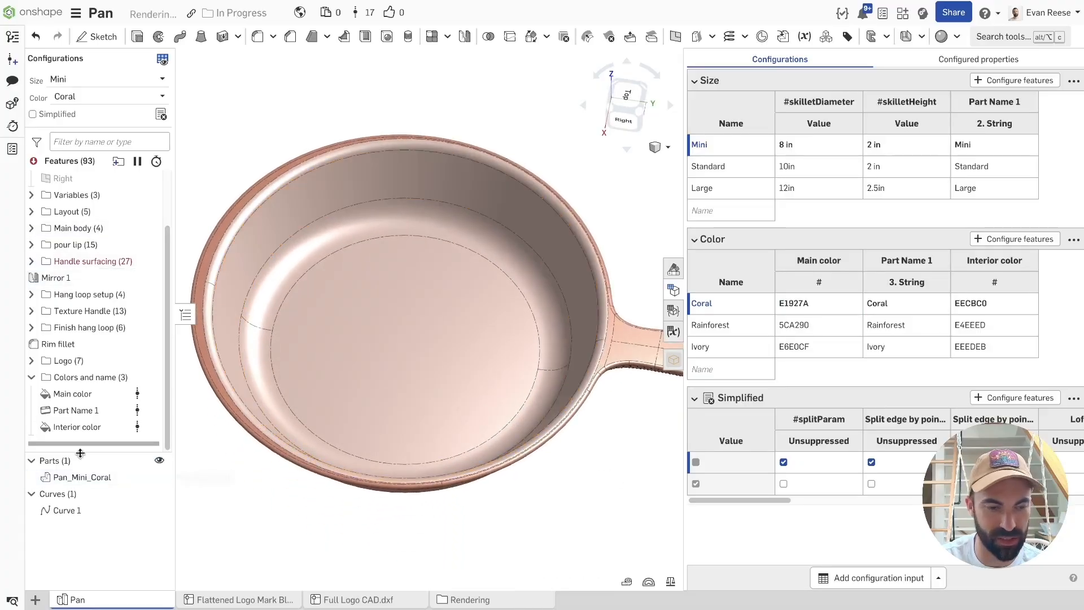
pyautogui.moveTo(317, 411); pyautogui.dragTo(331, 411, button='middle')
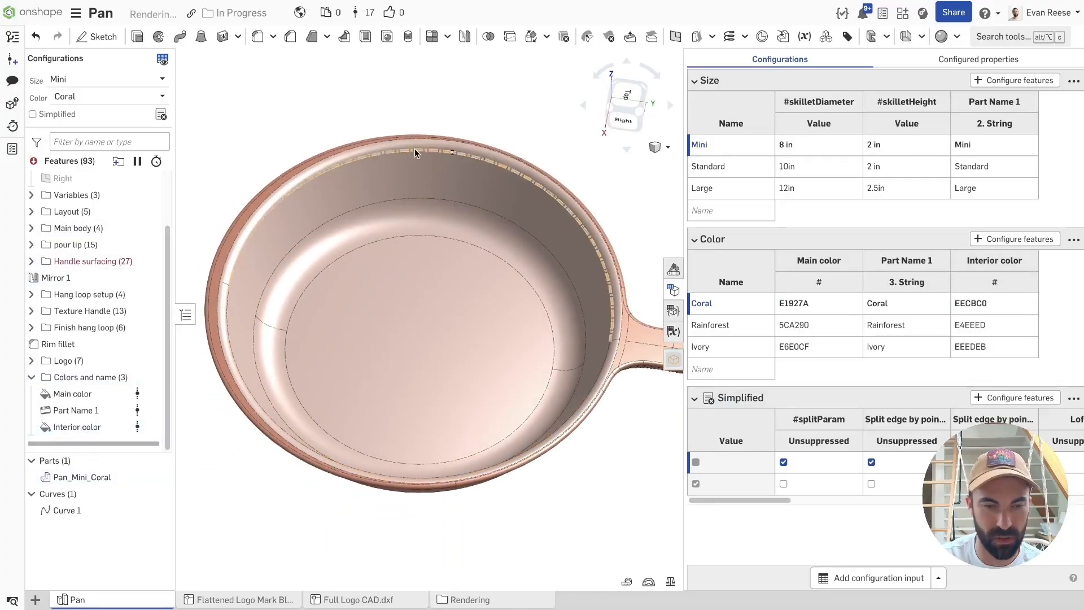
pyautogui.press('f')
pyautogui.click(79, 97)
pyautogui.click(78, 132)
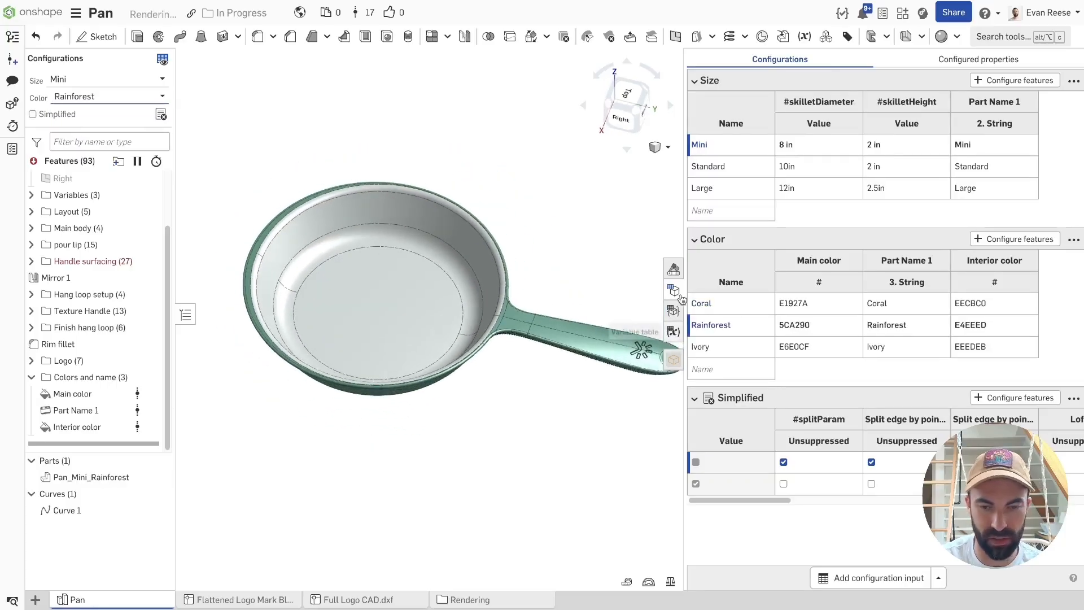
# Enlarge the model viewing area and set the Color configuration to Ivory, inspecting the pan's body and handle.
pyautogui.moveTo(685, 256); pyautogui.dragTo(885, 247)
pyautogui.press('f')
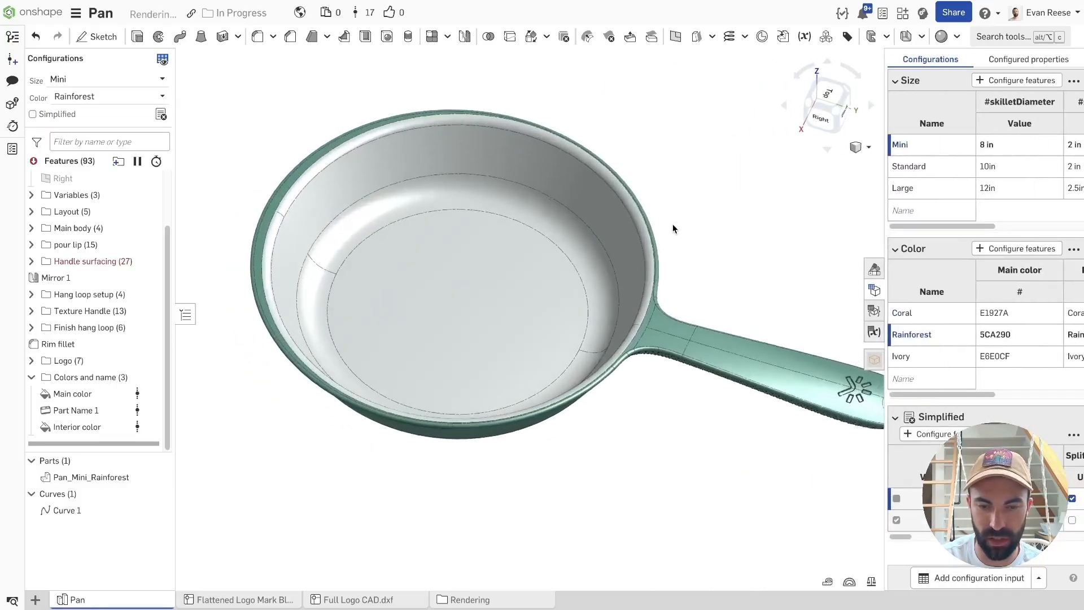
pyautogui.click(104, 97)
pyautogui.click(78, 149)
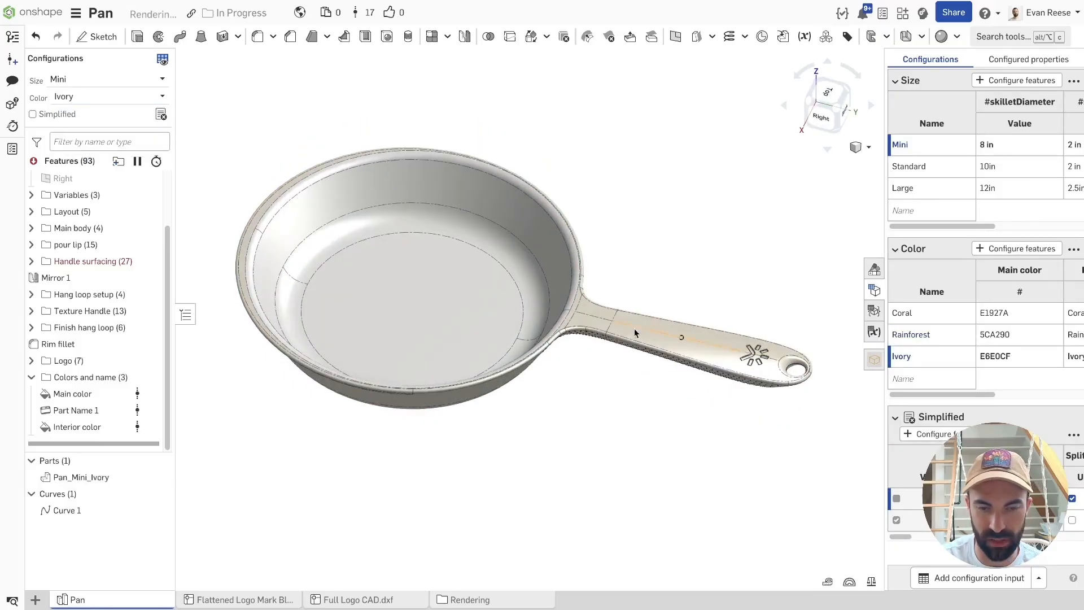
pyautogui.scroll(5, 669, 319)
pyautogui.scroll(-2, 660, 261)
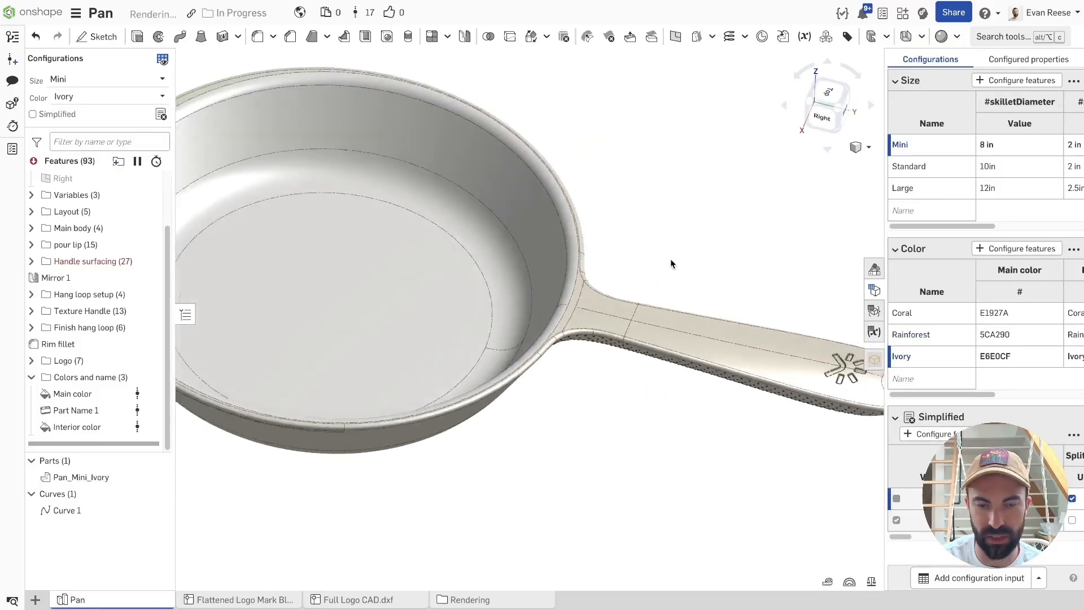
pyautogui.scroll(-3, 672, 261)
pyautogui.moveTo(426, 294); pyautogui.dragTo(453, 143, button='right')
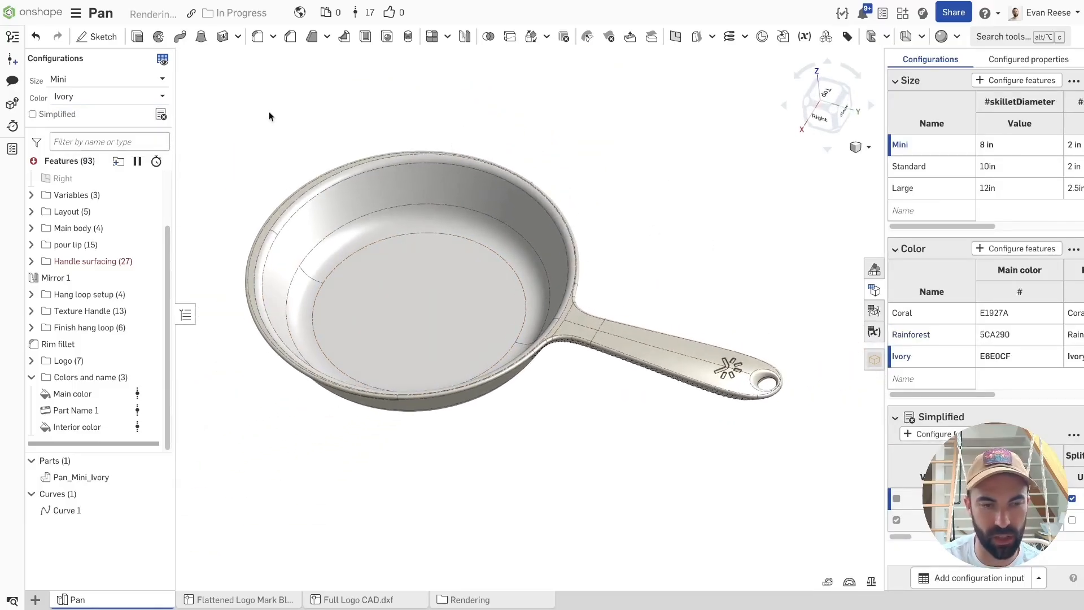
# Set the Color configuration back to Coral.
pyautogui.click(104, 97)
pyautogui.click(79, 113)
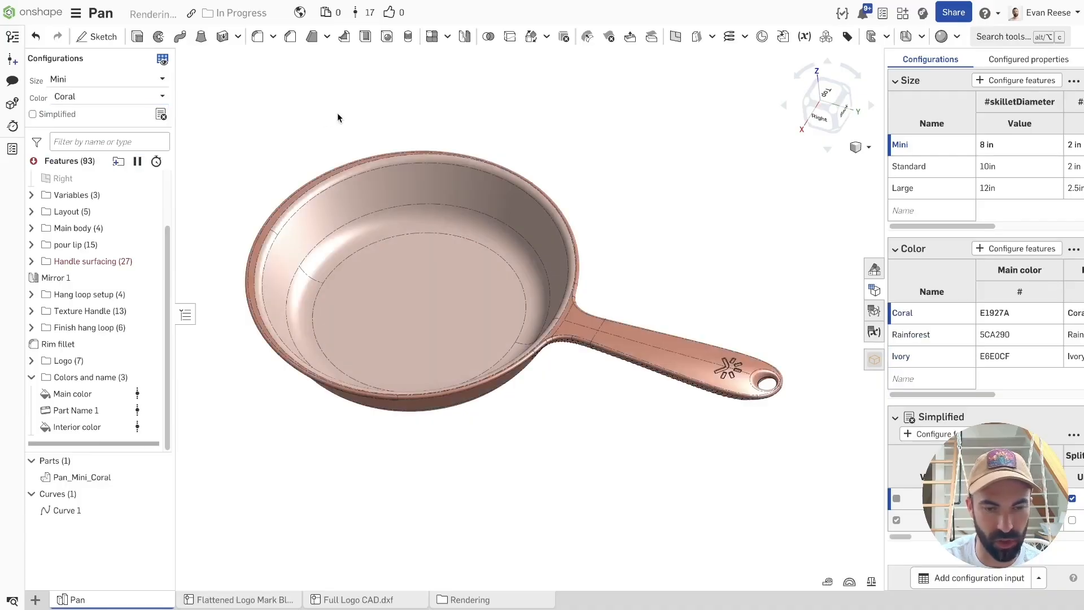
pyautogui.moveTo(275, 184); pyautogui.dragTo(287, 177, button='right')
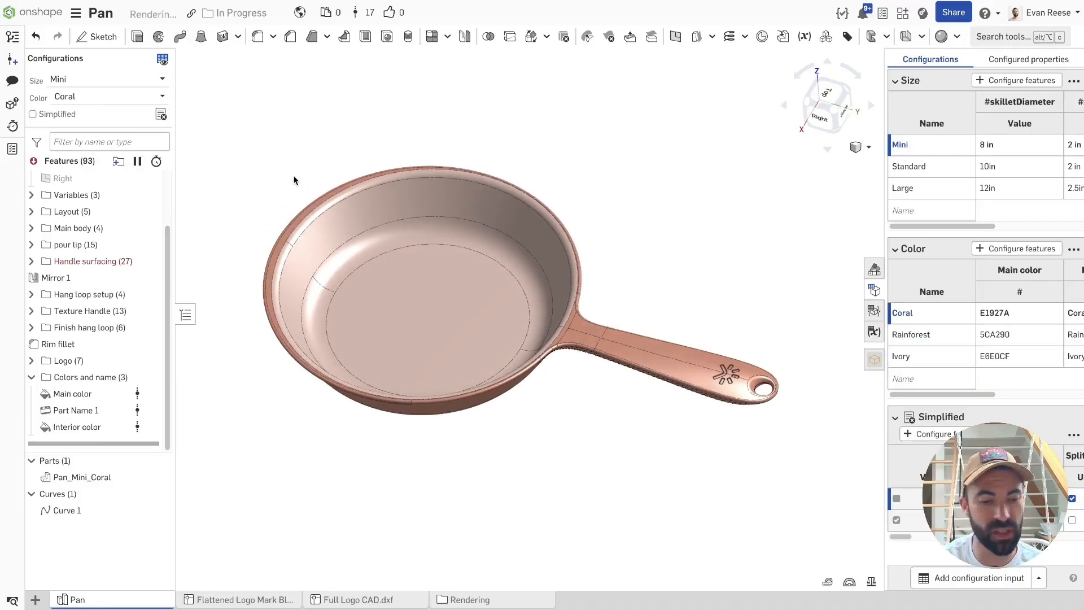
# Create a Variable Studio in the document and activate its empty variable name field.
pyautogui.click(35, 600)
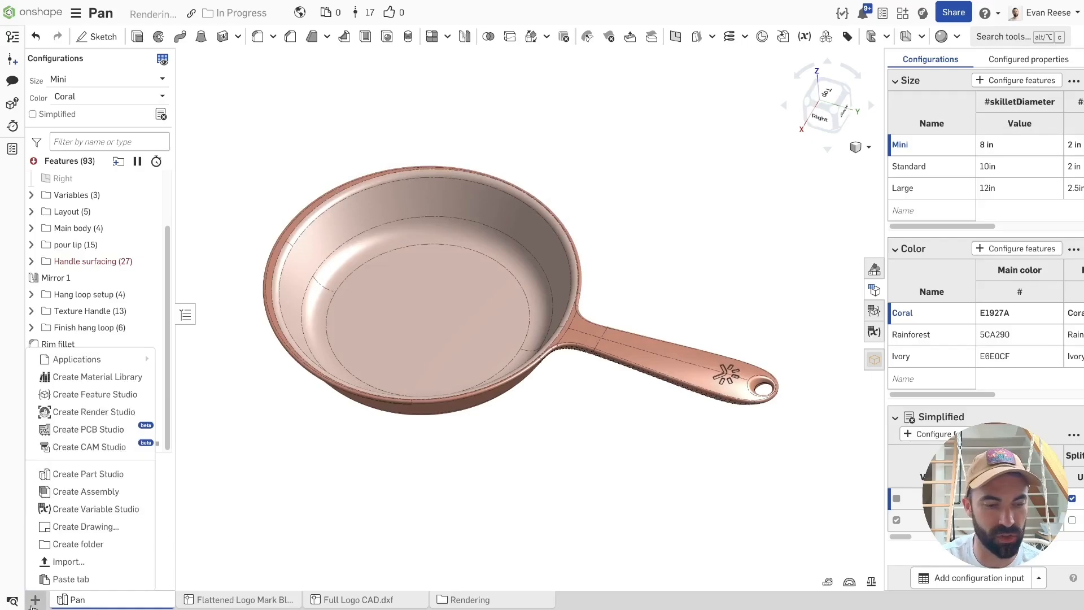
pyautogui.click(111, 509)
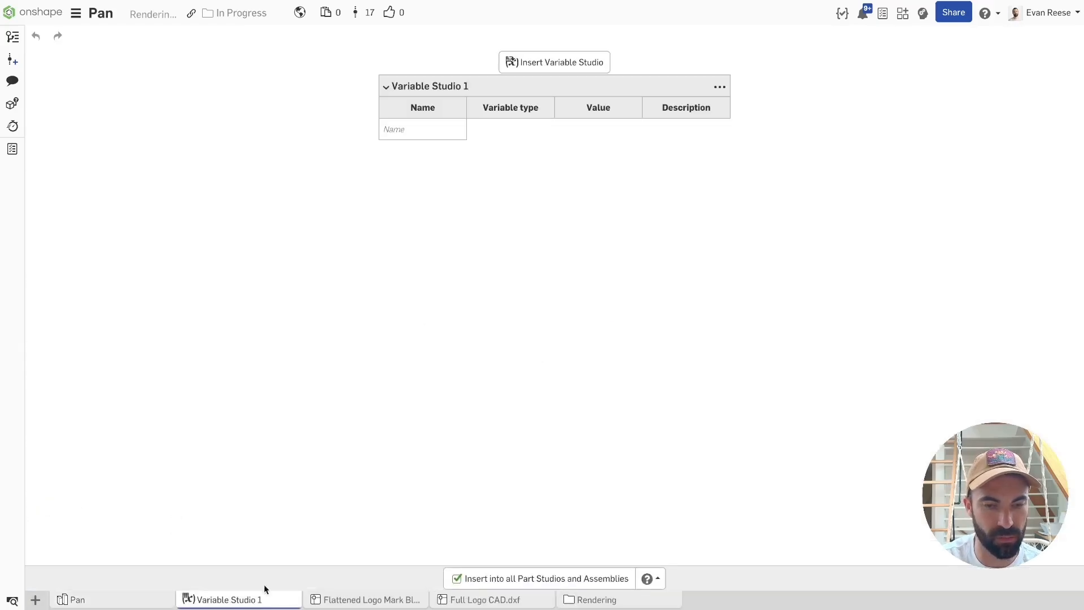
pyautogui.click(411, 128)
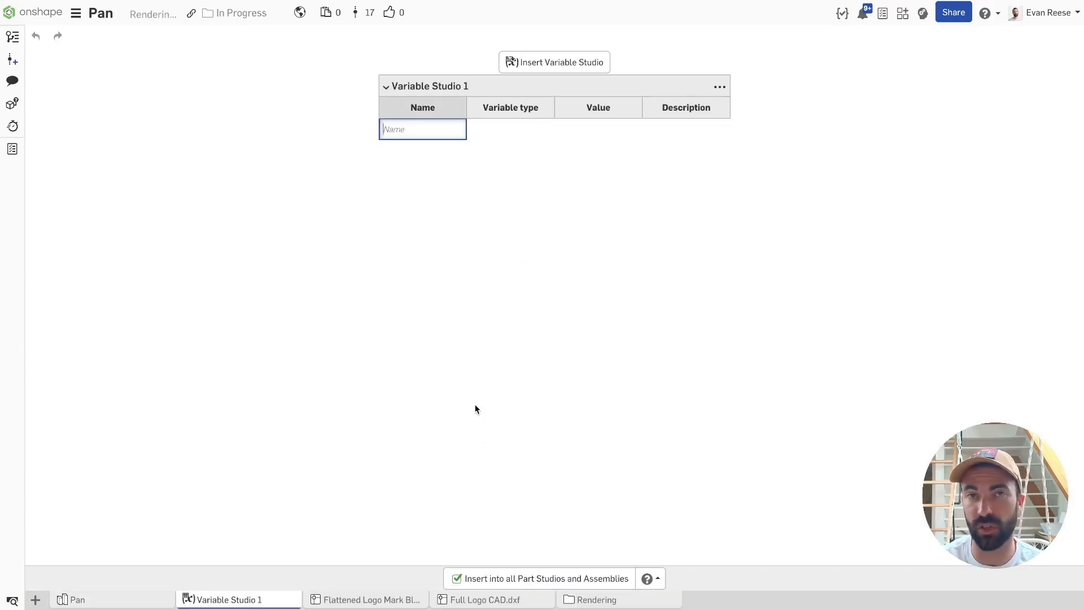
# Delete Variable Studio 1 from the document and reload the Pan Part Studio.
pyautogui.rightClick(246, 589)
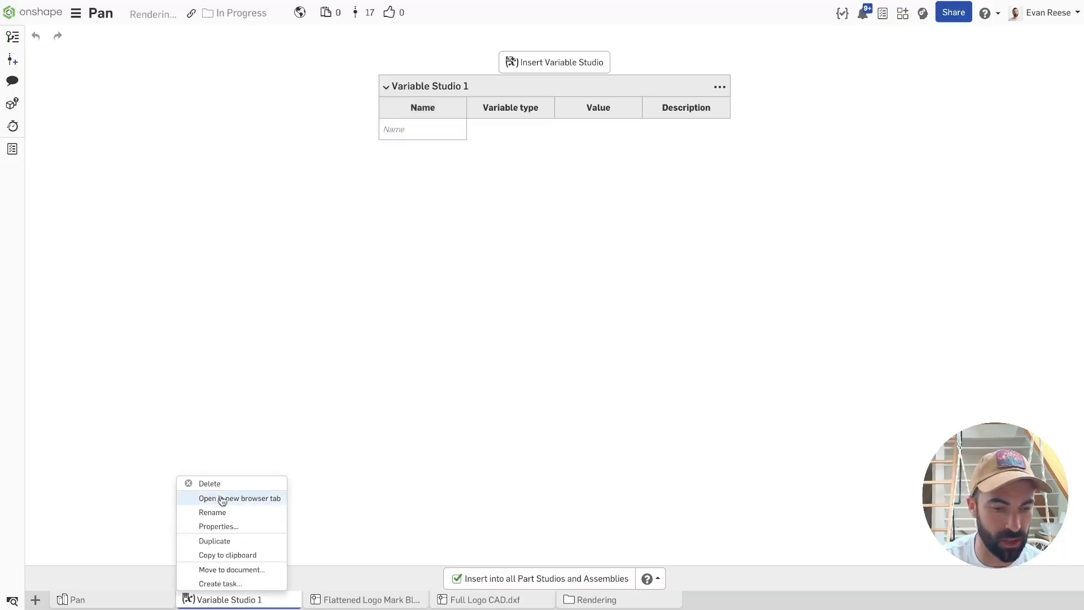
pyautogui.click(213, 484)
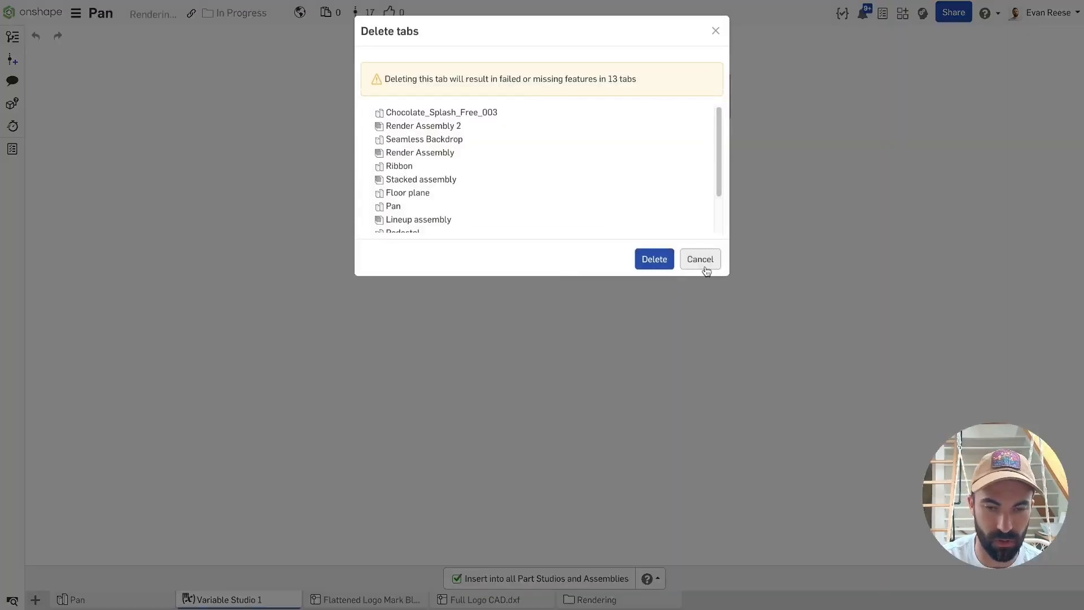
pyautogui.click(662, 261)
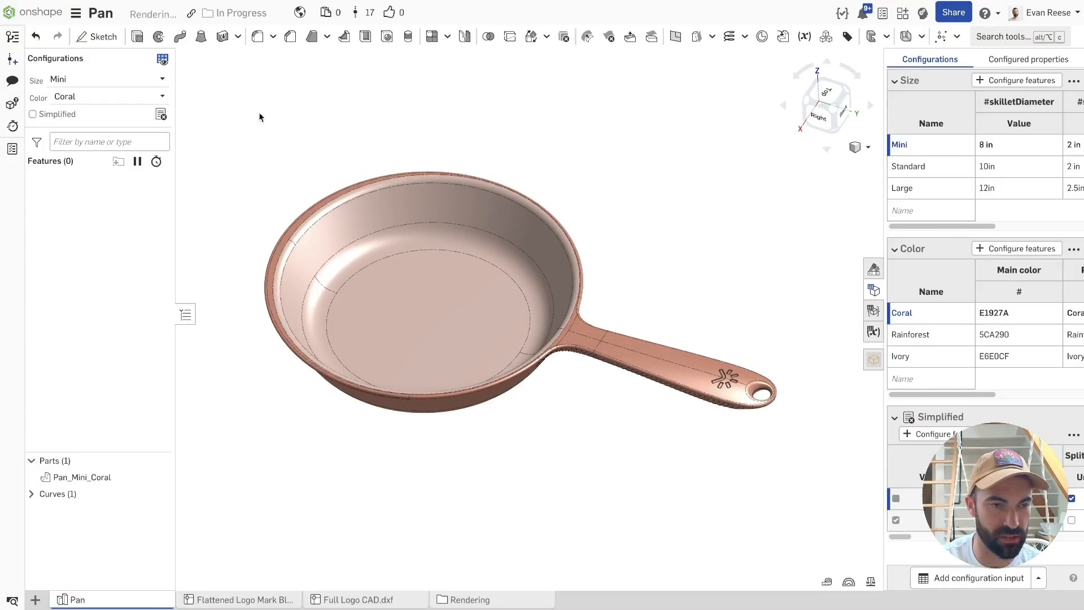
pyautogui.hotkey('ctrl', 'r')
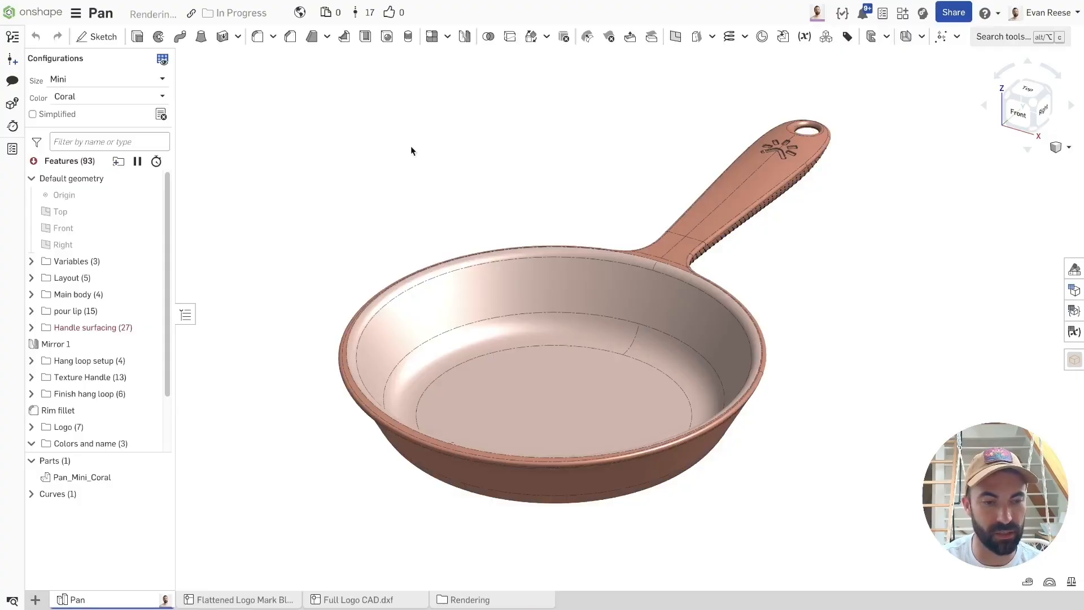
# Open the Part Name 1 feature for editing and review its configured strings in the configuration tables.
pyautogui.scroll(-2, 82, 243)
pyautogui.moveTo(409, 205); pyautogui.dragTo(448, 149, button='right')
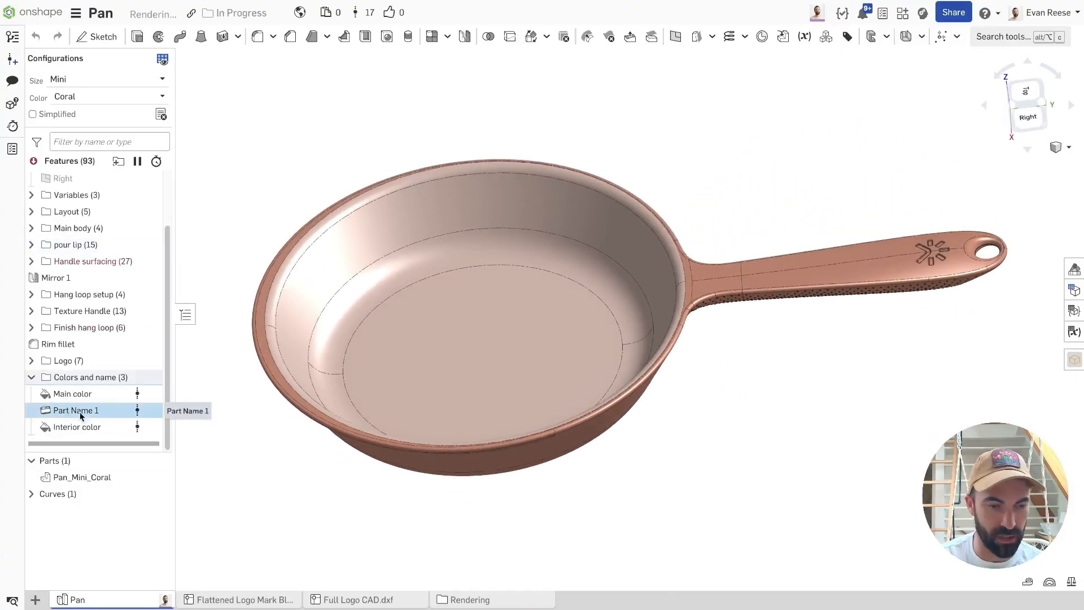
pyautogui.doubleClick(70, 412)
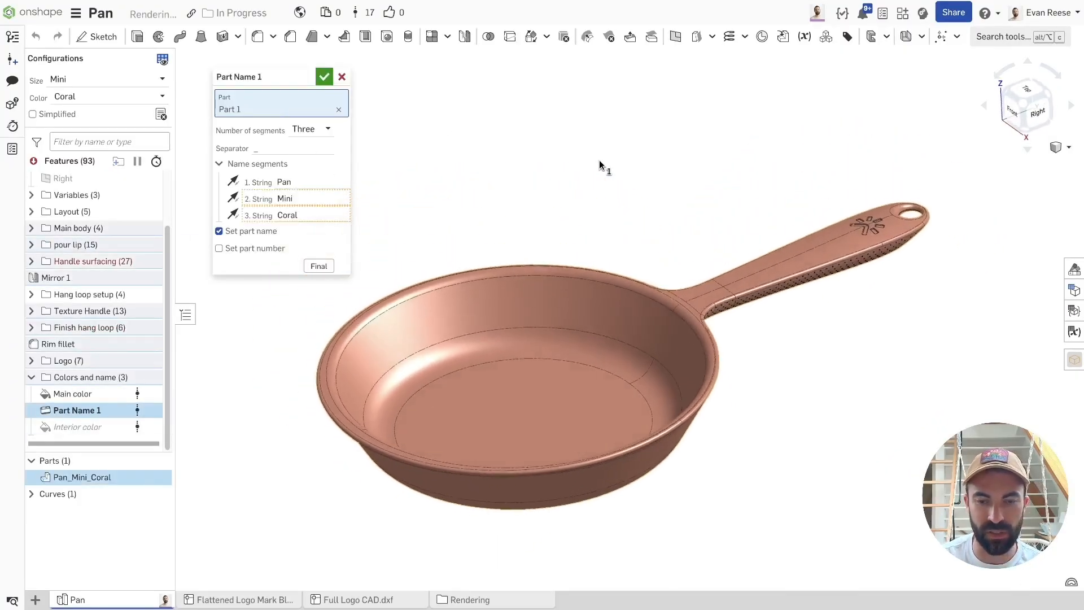
pyautogui.click(1079, 302)
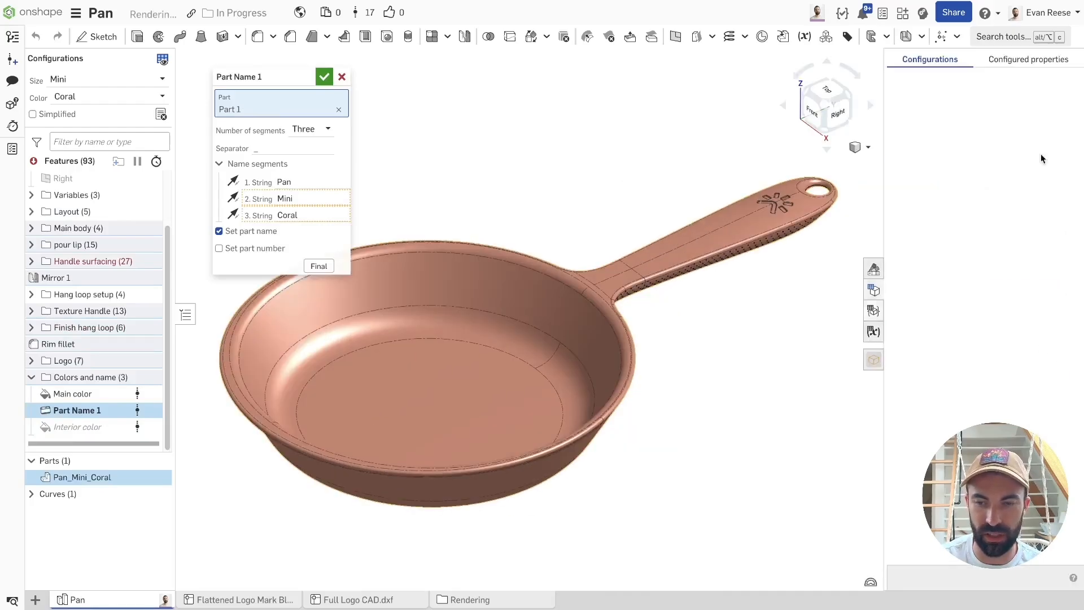
pyautogui.moveTo(884, 136); pyautogui.dragTo(810, 133)
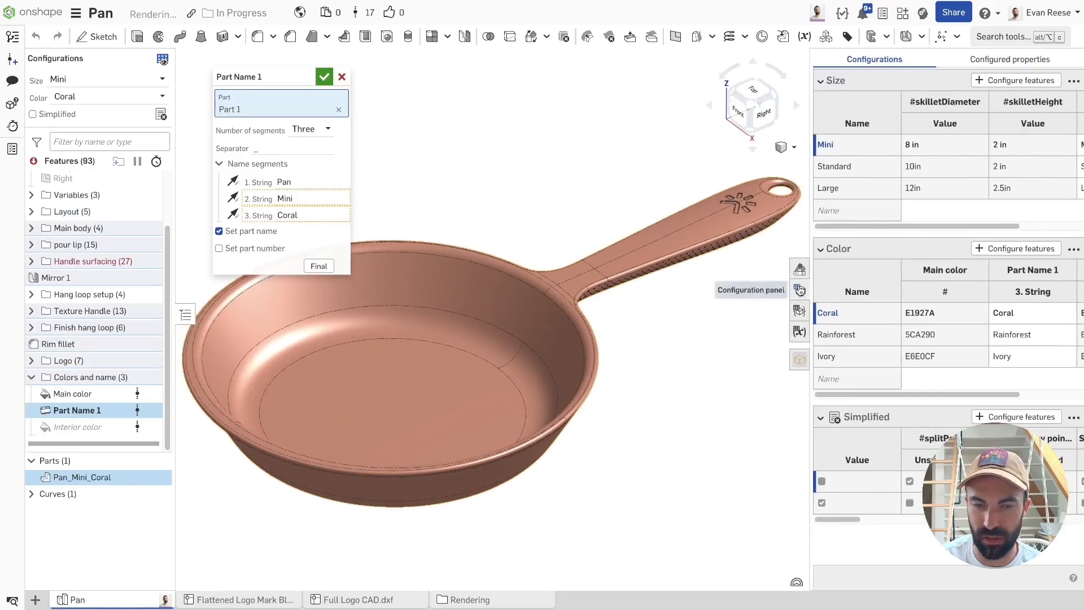
pyautogui.click(800, 289)
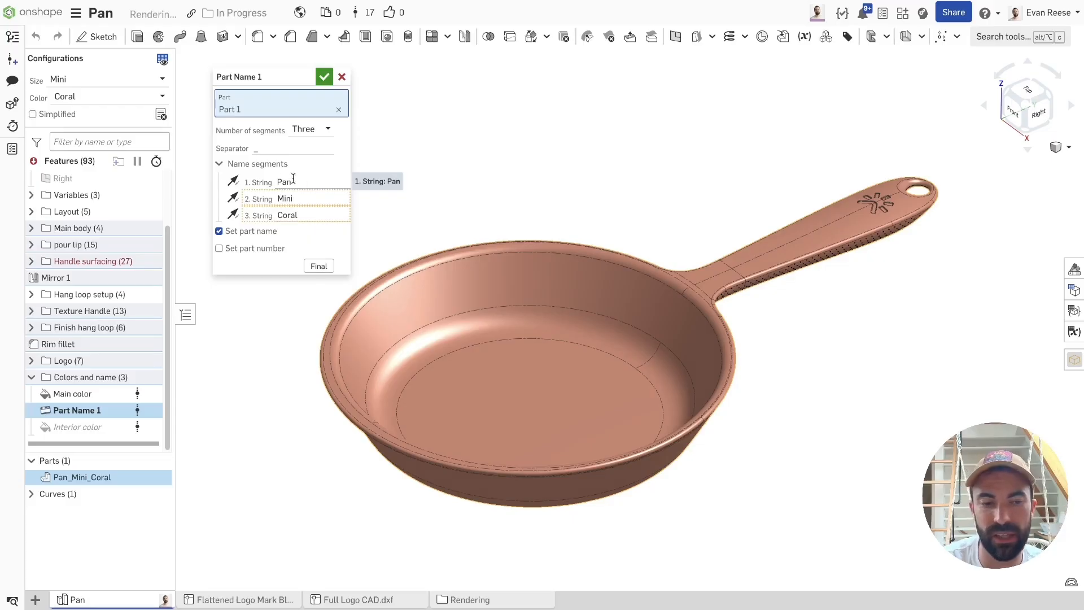
# Try the expression 5+7 as the first name segment of Part Name 1 and switch the segment back to a string.
pyautogui.click(233, 182)
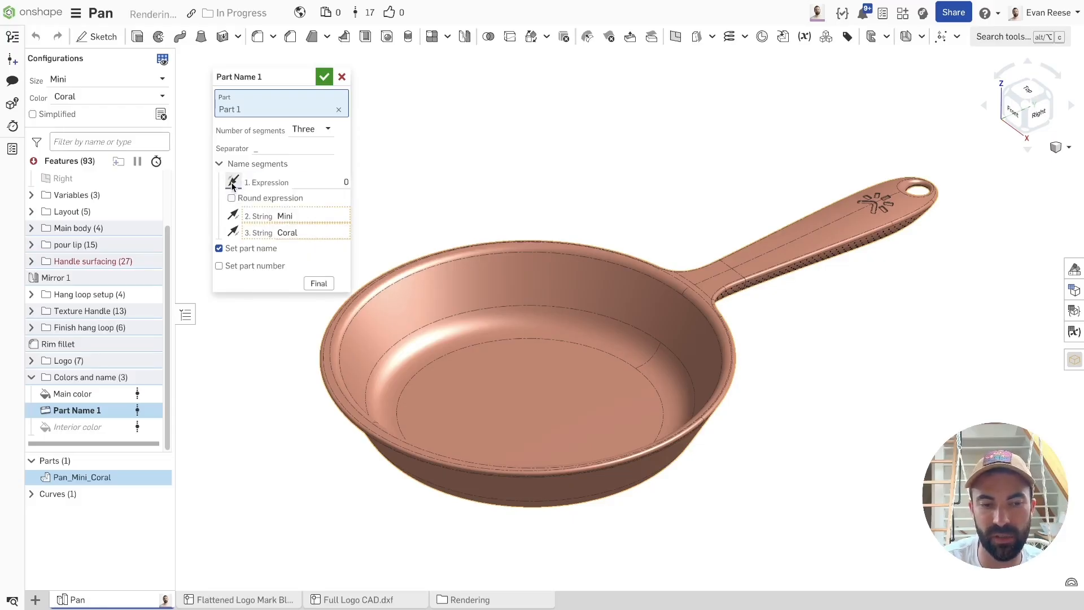
pyautogui.click(298, 183)
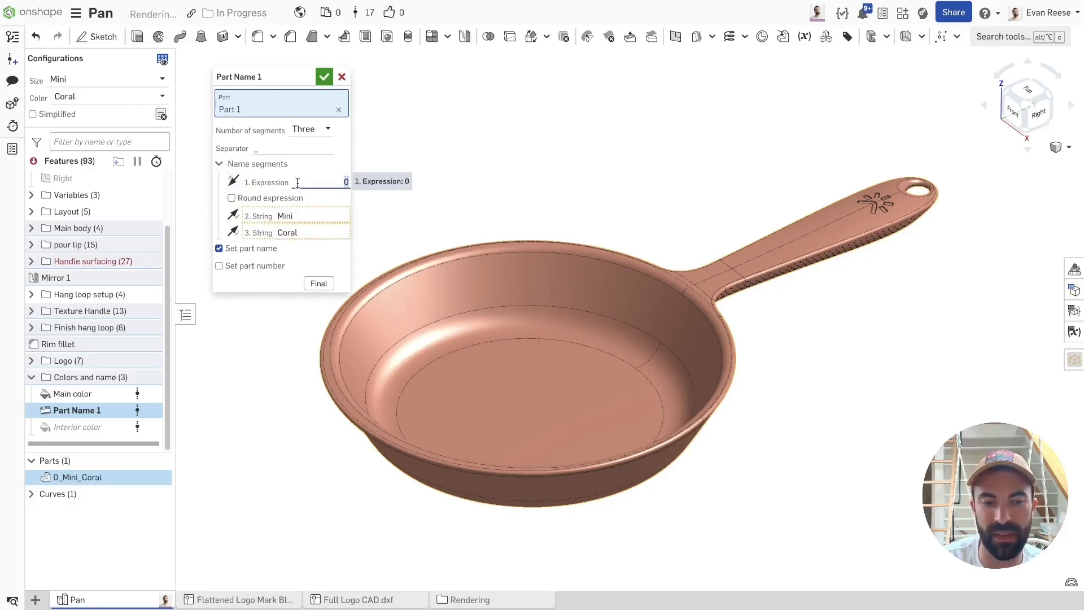
pyautogui.write('5+7')
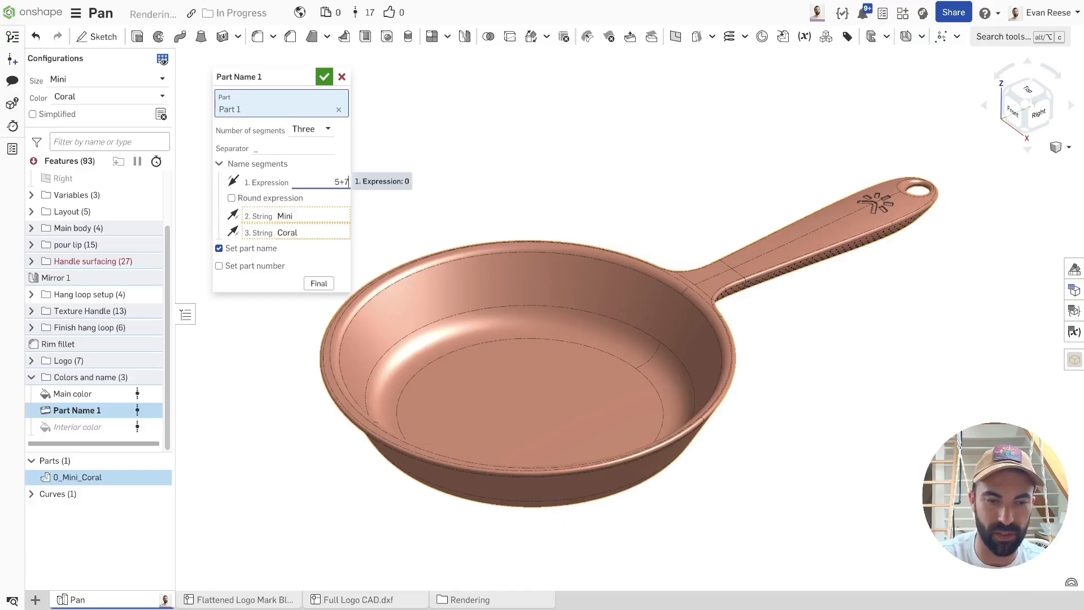
pyautogui.hotkey('ctrl', 'z')
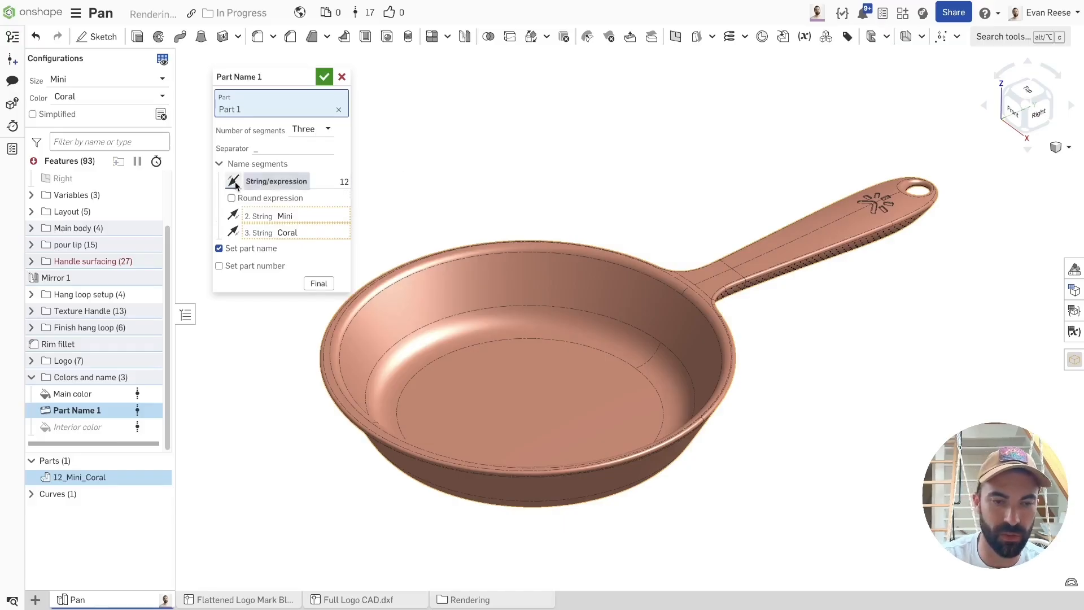
pyautogui.click(306, 181)
pyautogui.click(341, 179)
# Convert the first name segment, Pan, to an expression and back to plain text.
pyautogui.rightClick(310, 185)
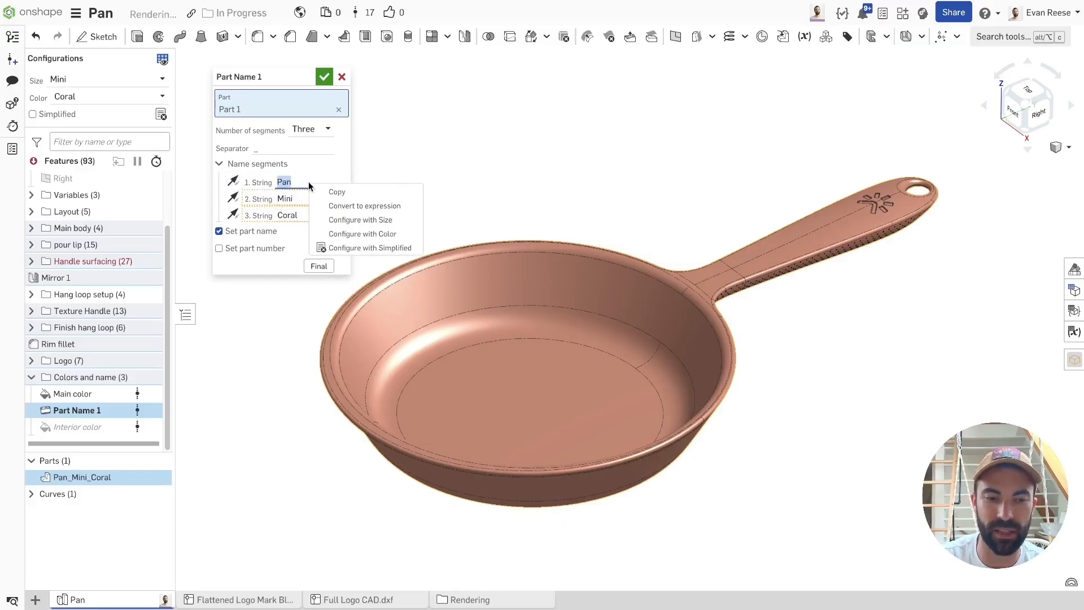
pyautogui.click(334, 206)
pyautogui.rightClick(313, 181)
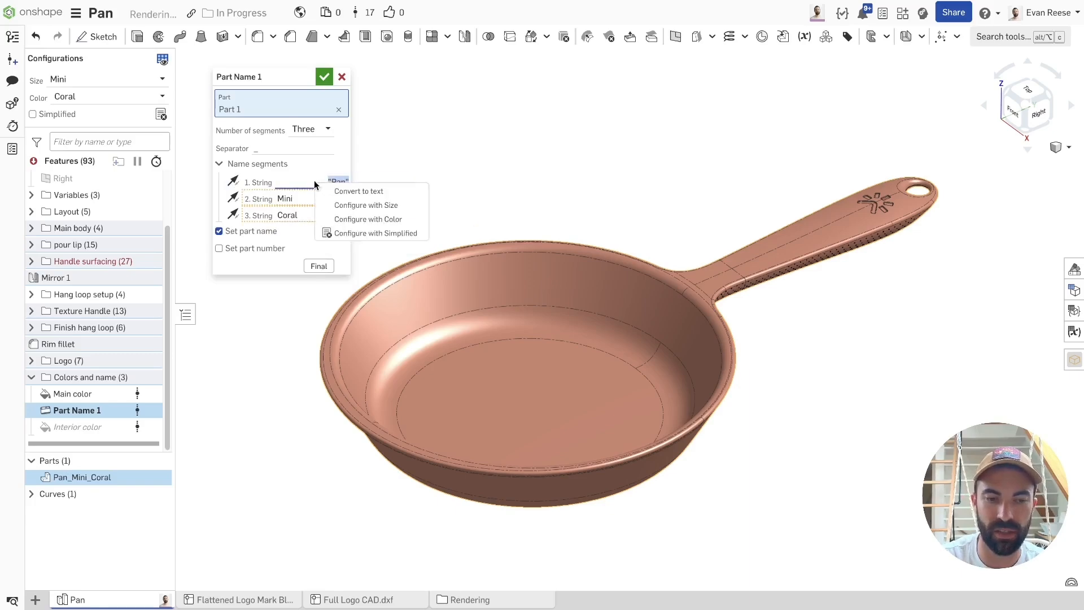
pyautogui.click(371, 198)
pyautogui.click(233, 181)
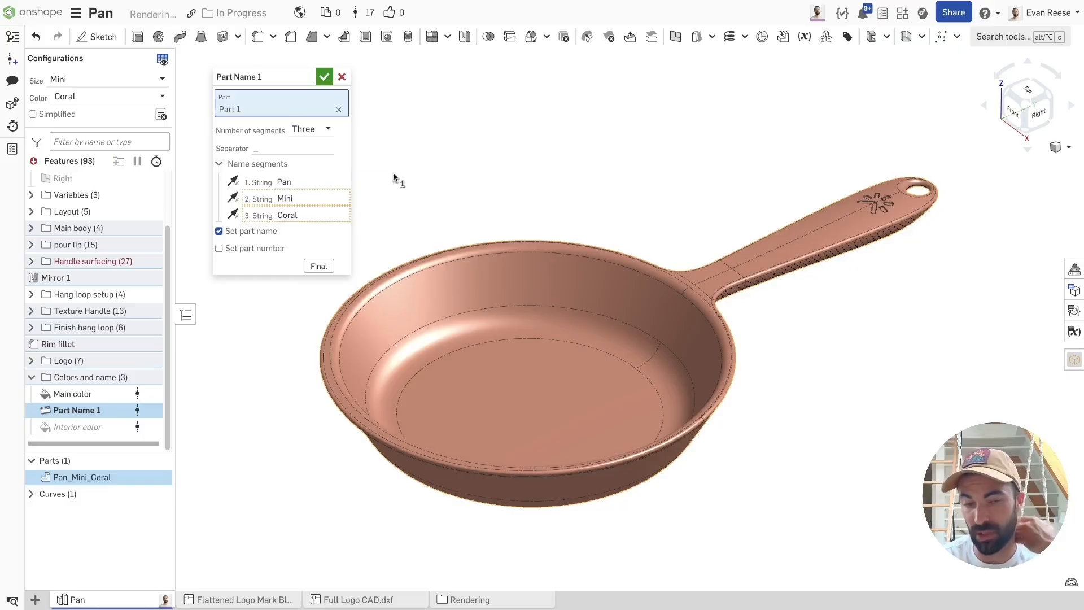
# Examine the number-of-segments choices, the separator and the first string of Part Name 1, keeping three segments.
pyautogui.click(310, 128)
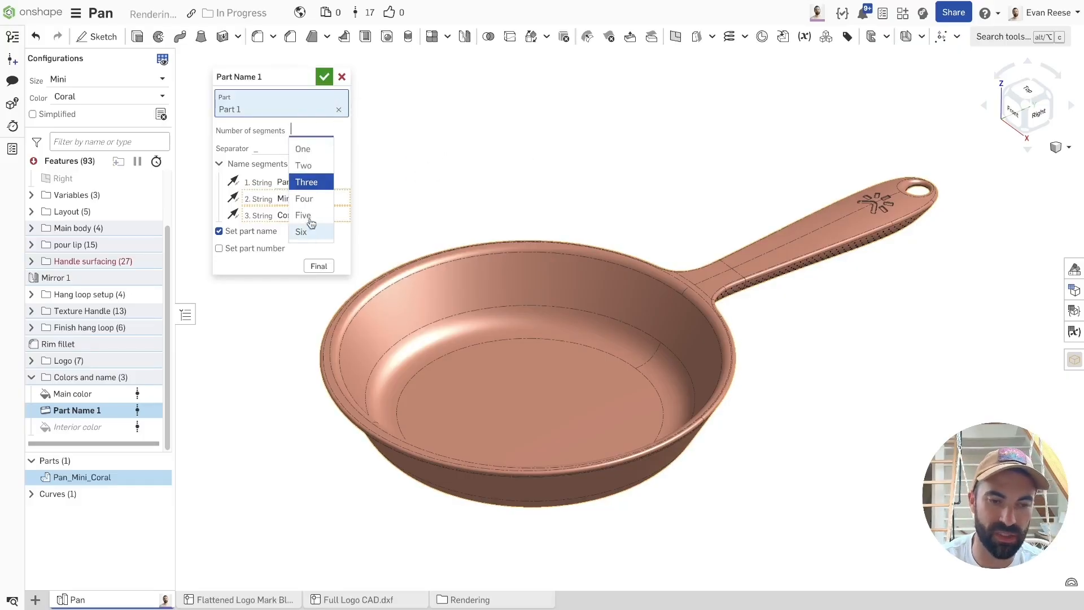
pyautogui.click(310, 181)
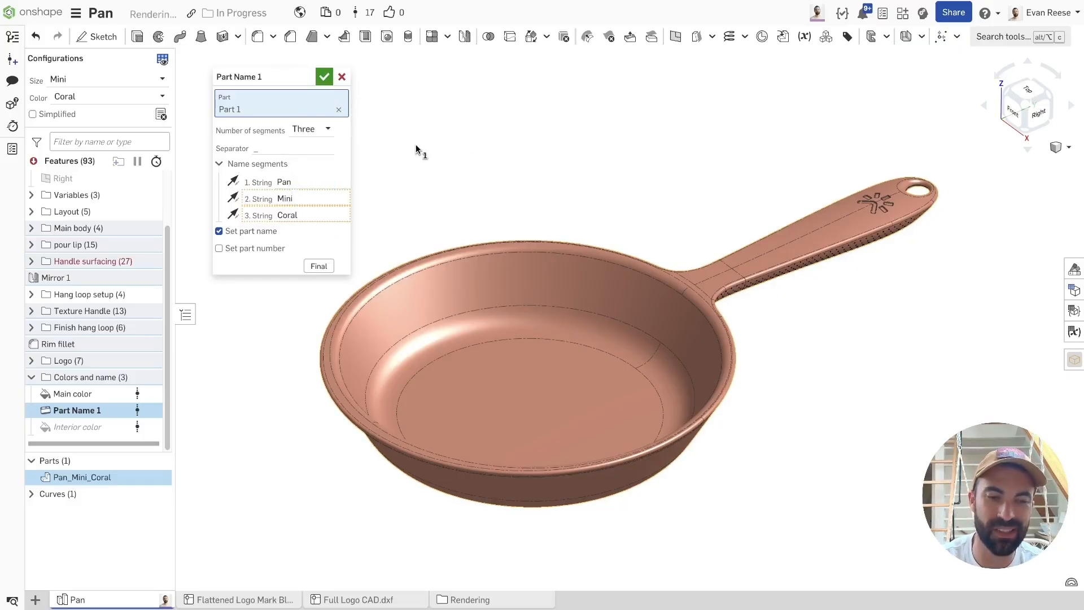
pyautogui.click(318, 130)
pyautogui.click(305, 182)
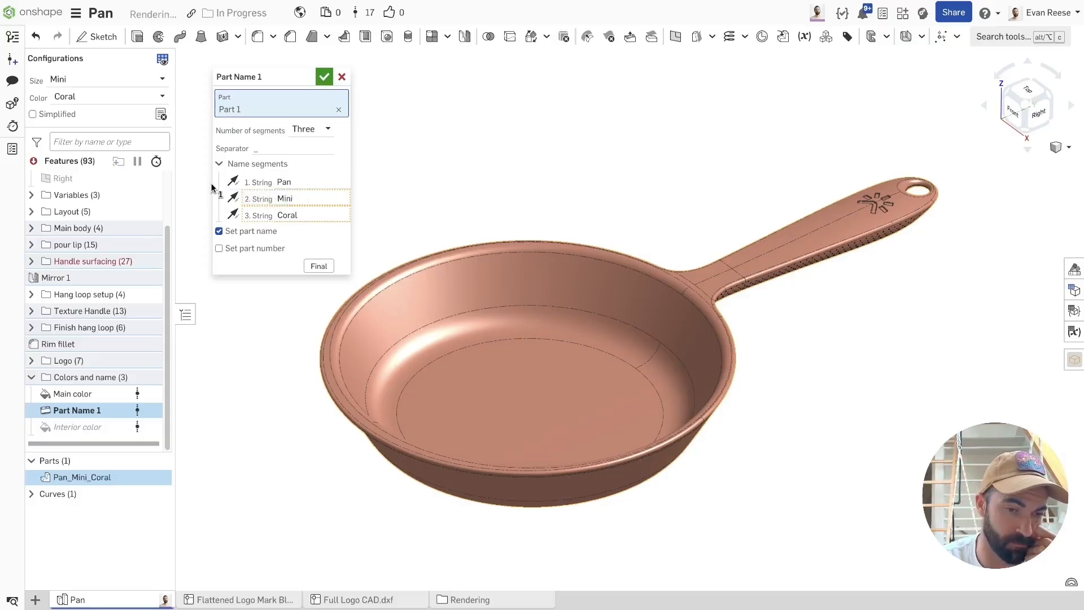
pyautogui.doubleClick(256, 148)
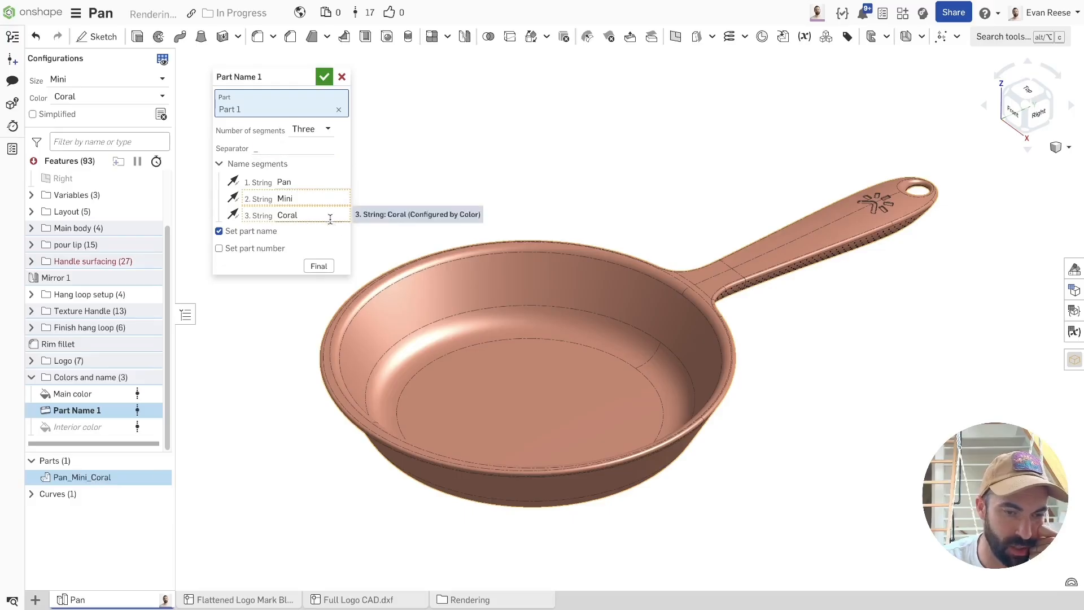
pyautogui.doubleClick(306, 182)
pyautogui.click(463, 167)
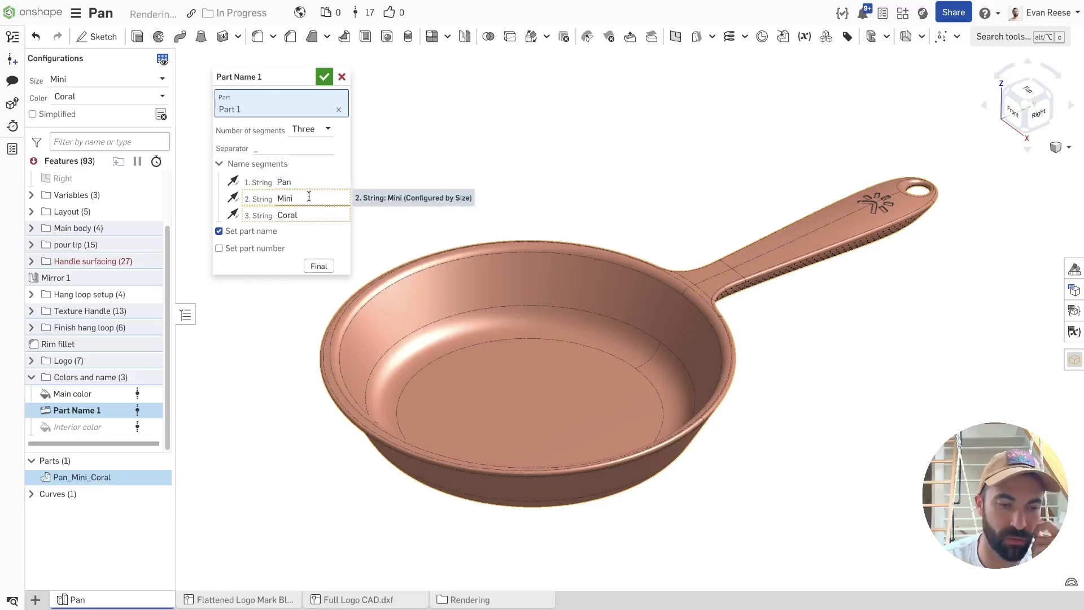
# Check the Size options and the tables configuring the Part Name 1 strings by Size and Color, and accept the feature.
pyautogui.click(89, 80)
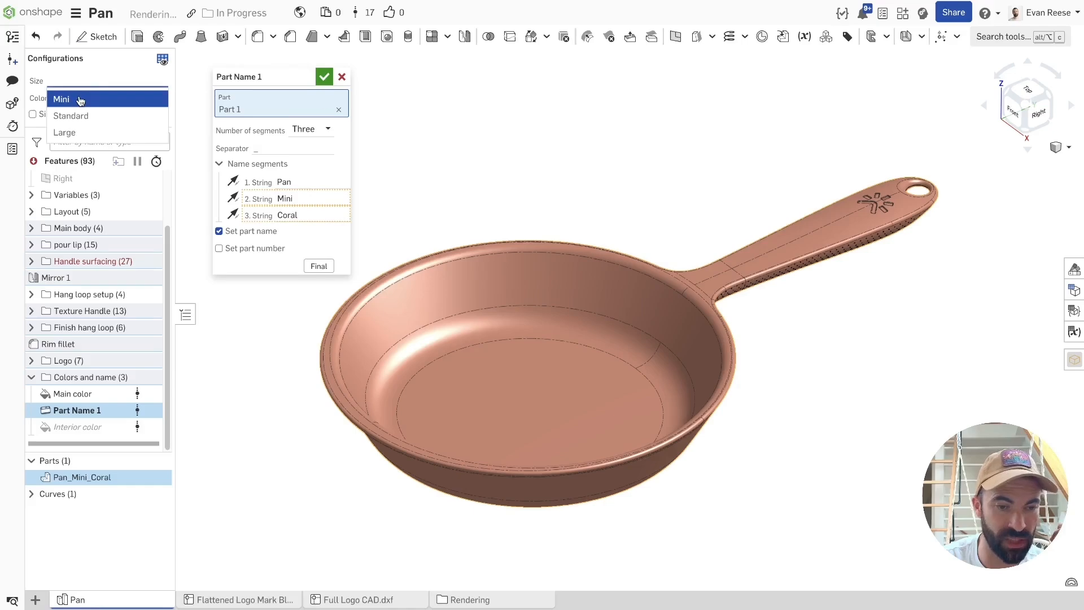
pyautogui.click(80, 100)
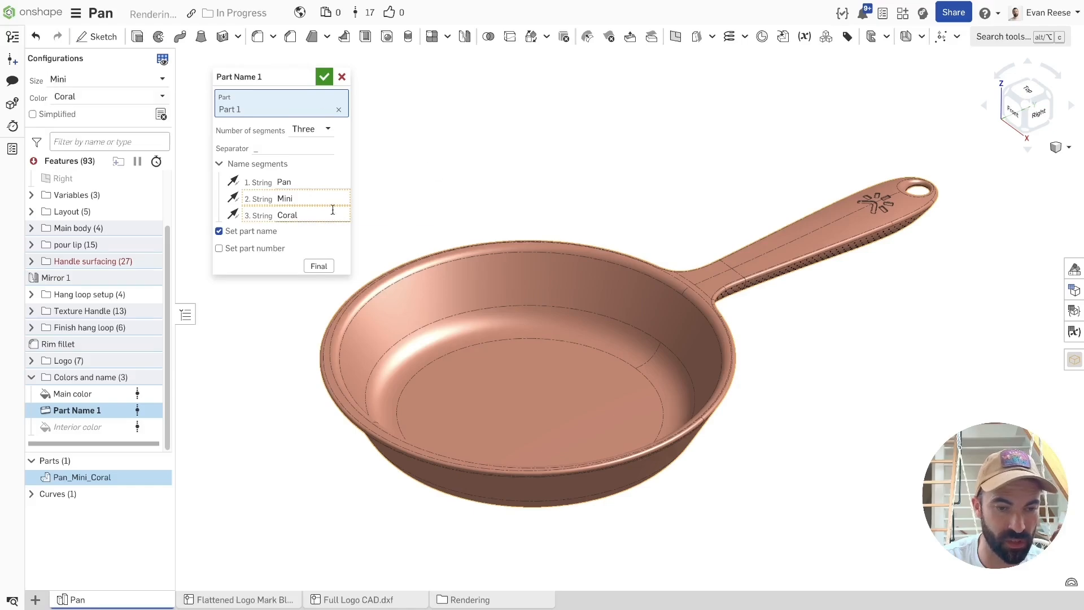
pyautogui.click(1076, 290)
pyautogui.moveTo(810, 231); pyautogui.dragTo(619, 214)
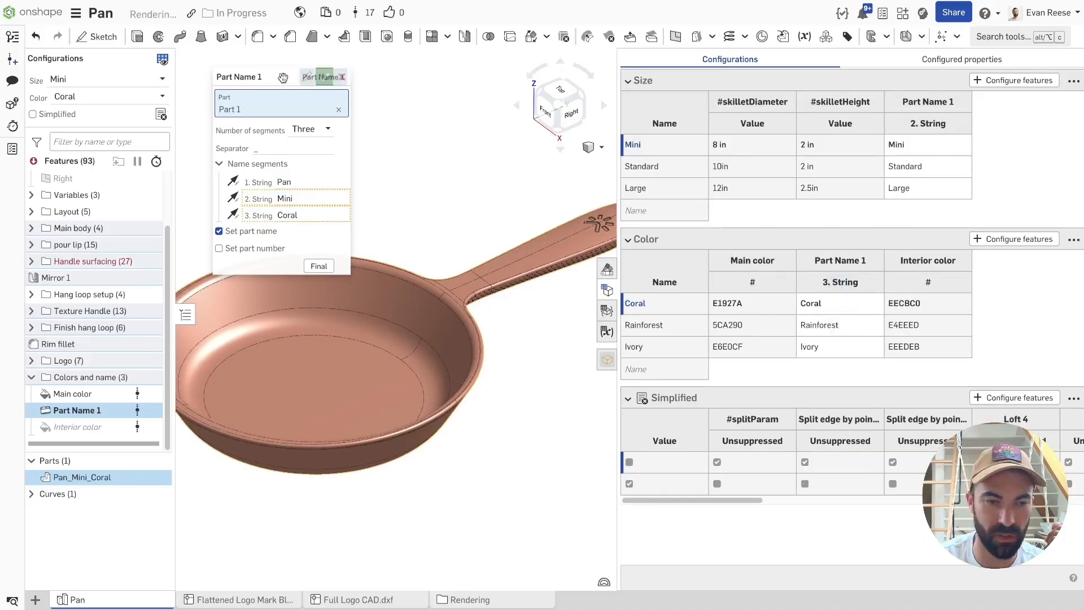
pyautogui.click(324, 77)
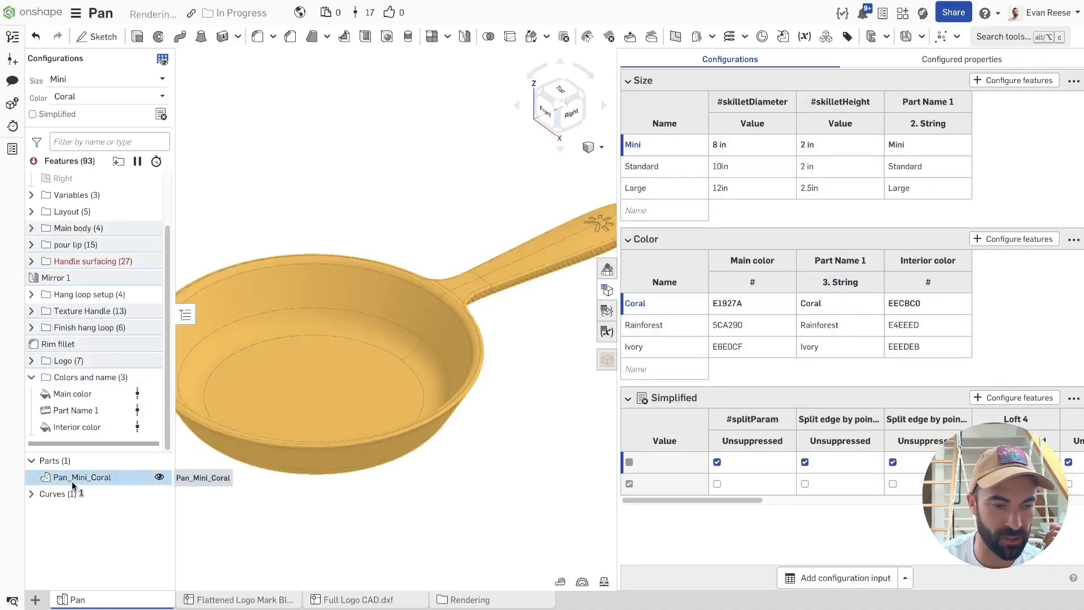
# Hide the configuration tables, keep the Size configuration at Mini, and collapse the Colors and name folder.
pyautogui.click(608, 292)
pyautogui.scroll(-2, 608, 292)
pyautogui.moveTo(608, 292); pyautogui.dragTo(590, 293, button='right')
pyautogui.click(96, 82)
pyautogui.click(84, 103)
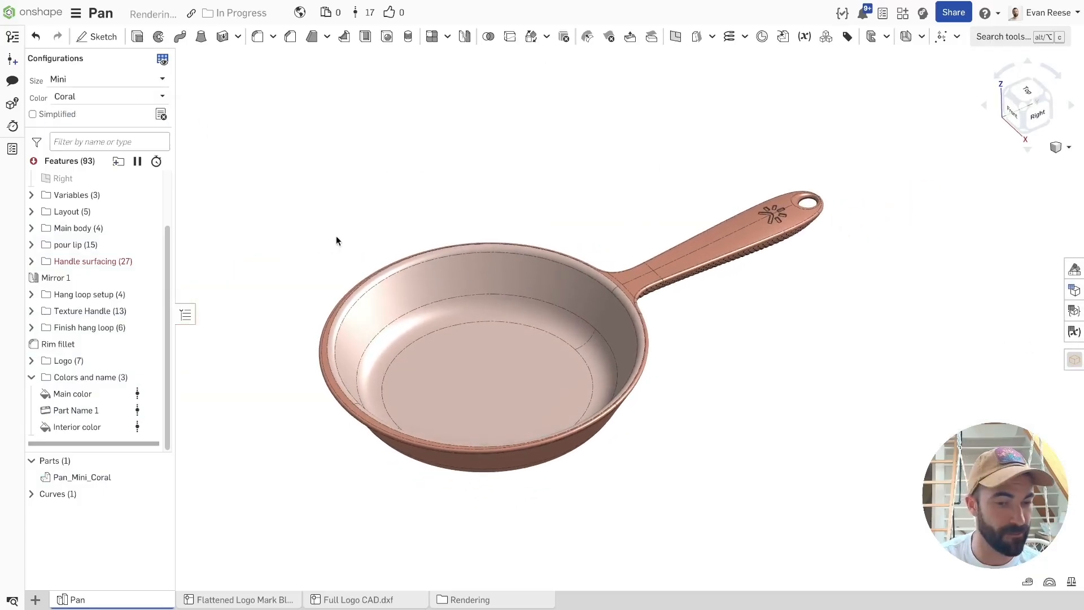
pyautogui.click(31, 377)
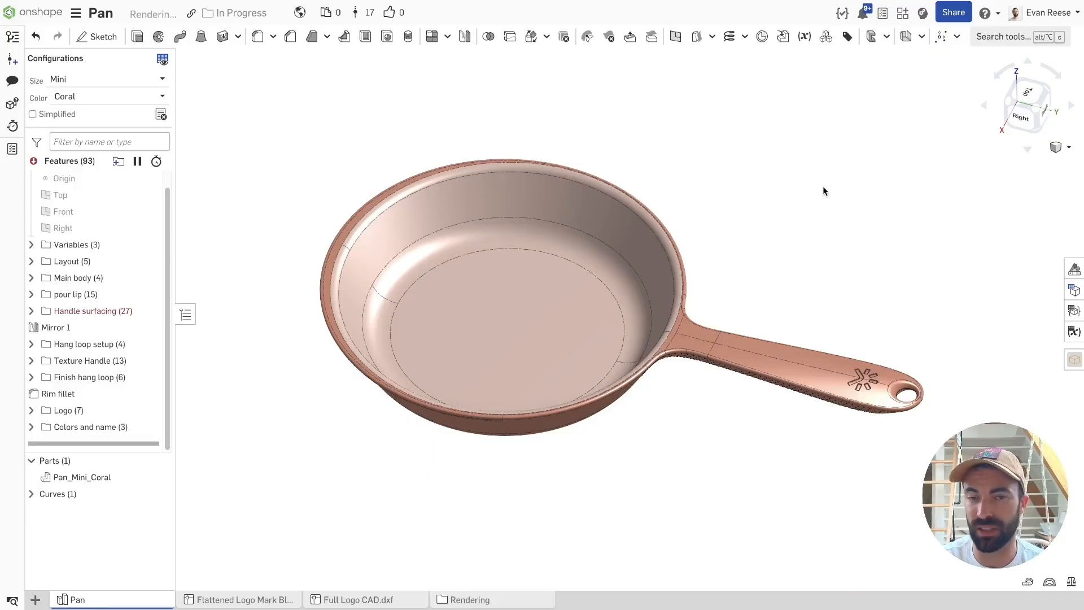
pyautogui.moveTo(670, 117); pyautogui.dragTo(669, 129, button='right')
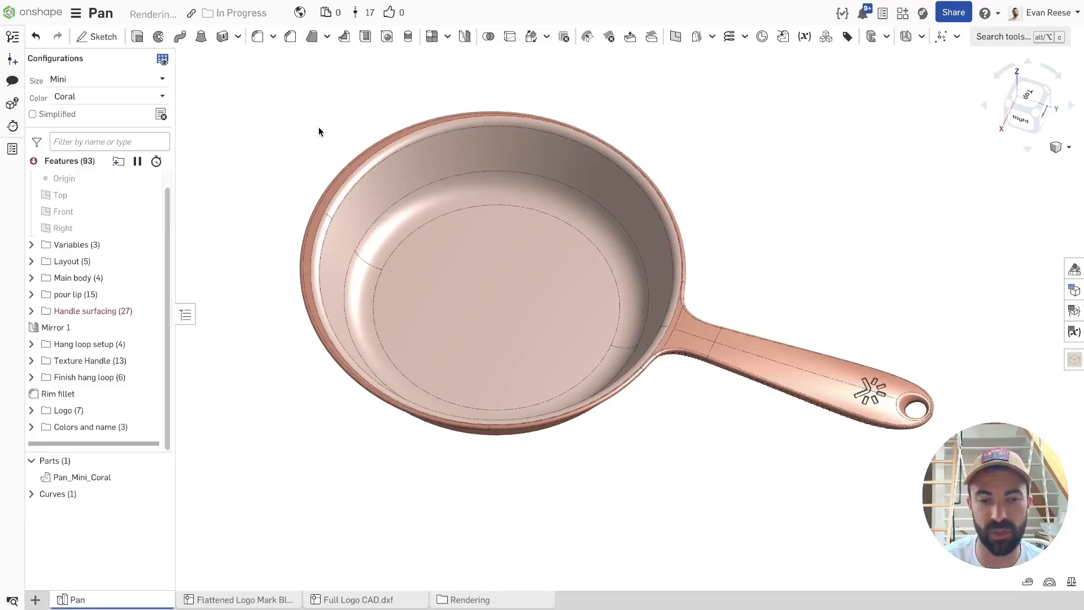
pyautogui.scroll(-1, 291, 155)
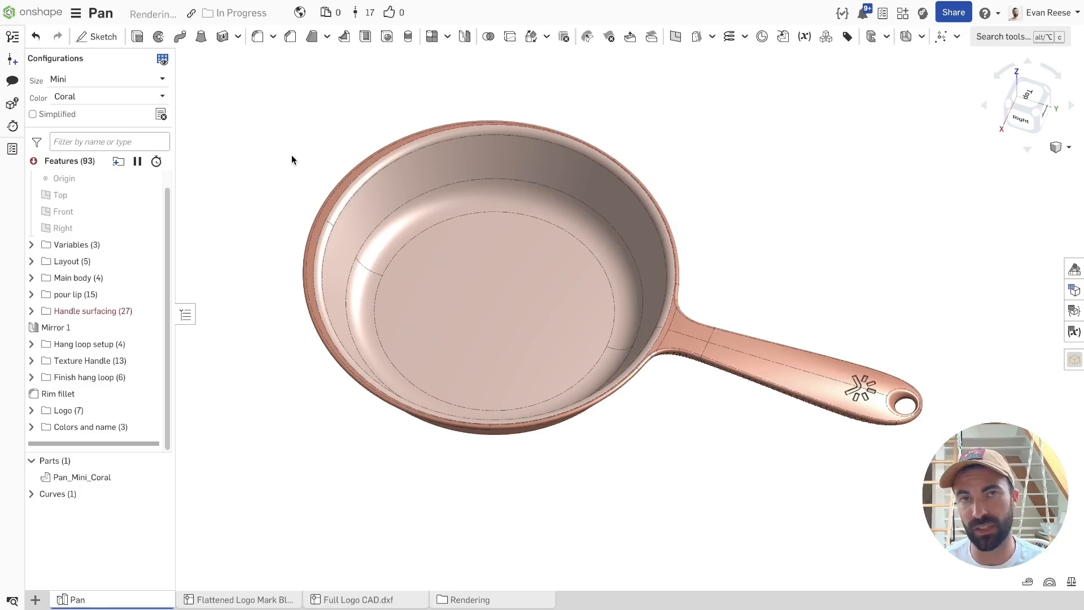
pyautogui.scroll(1, 284, 153)
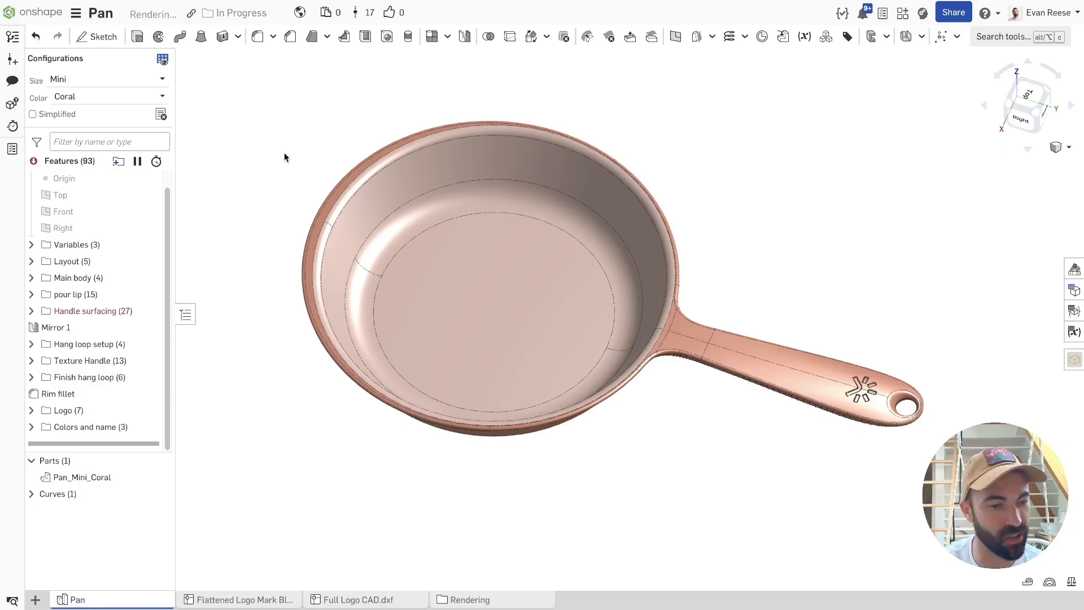